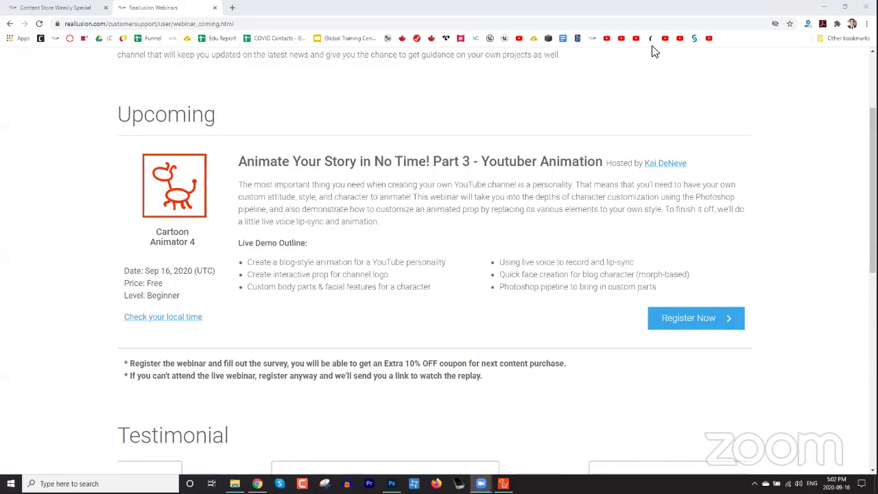
Step: Open the Content Store Weekly Special page and reload it to check the jam Band Theme Pack offer
{"action": "left_click", "coordinate": [61, 8]}
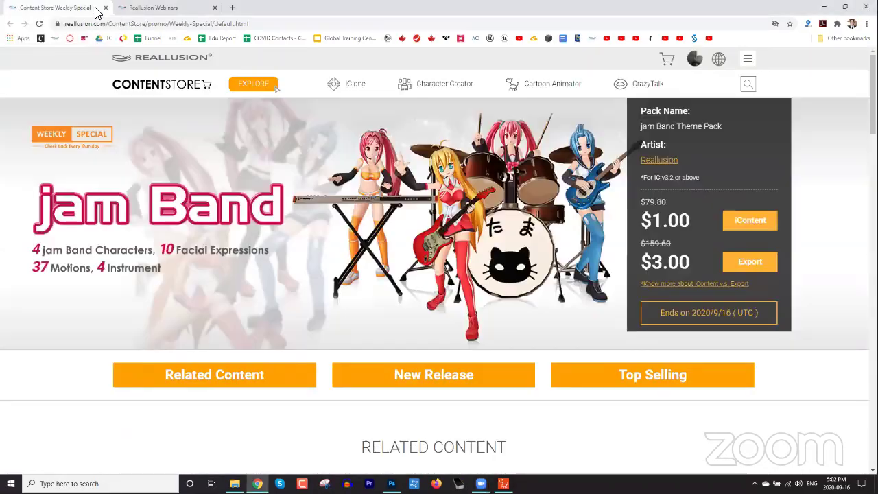
{"action": "left_click", "coordinate": [158, 23]}
{"action": "key", "text": "Return"}
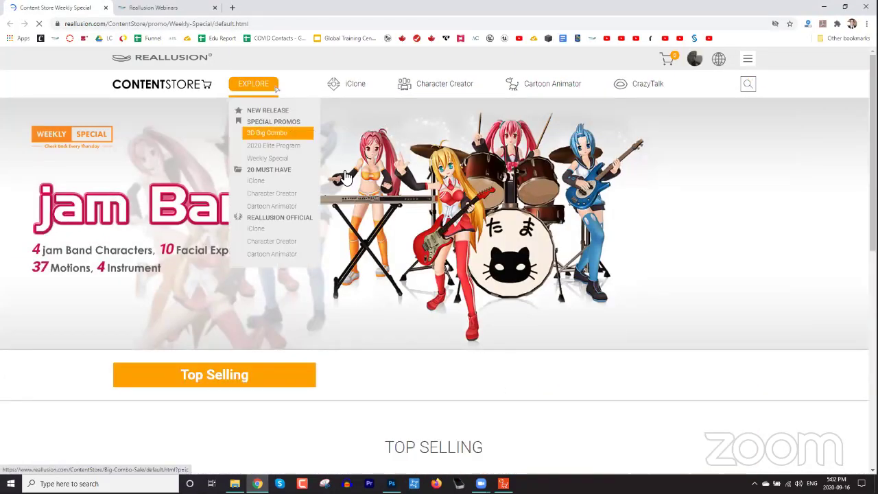
{"action": "mouse_move", "coordinate": [455, 87]}
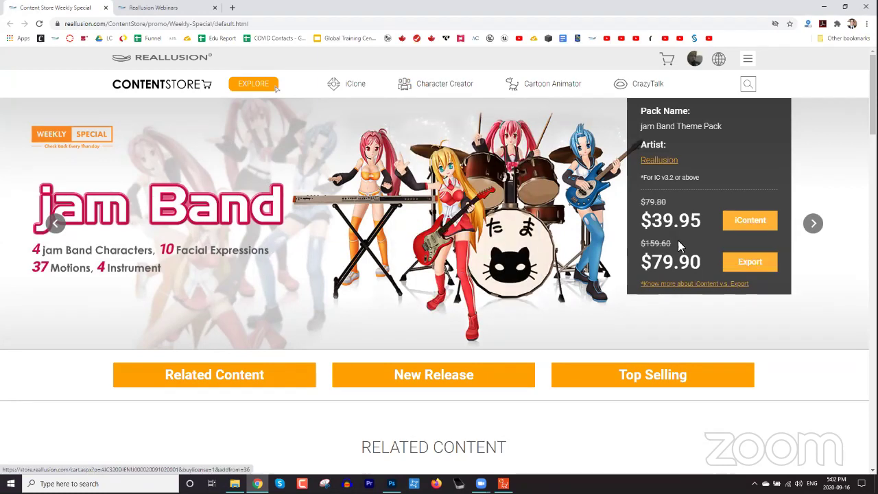
{"action": "left_click", "coordinate": [271, 23]}
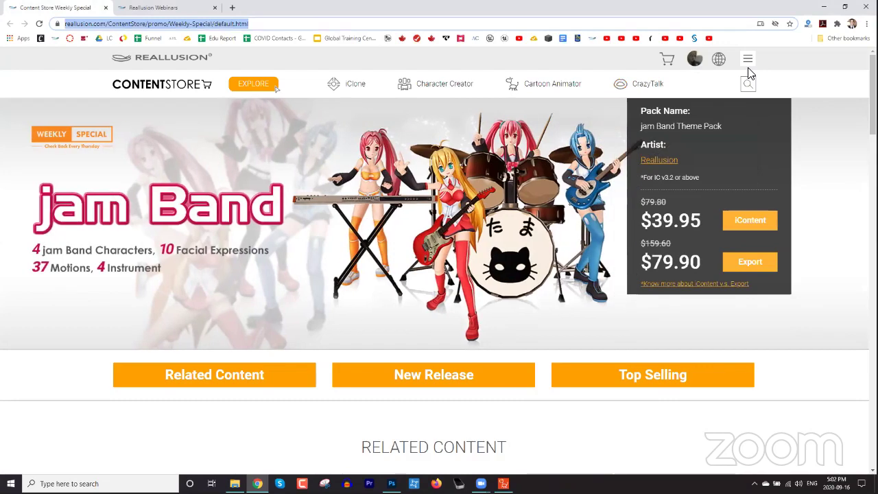
{"action": "left_click", "coordinate": [421, 196]}
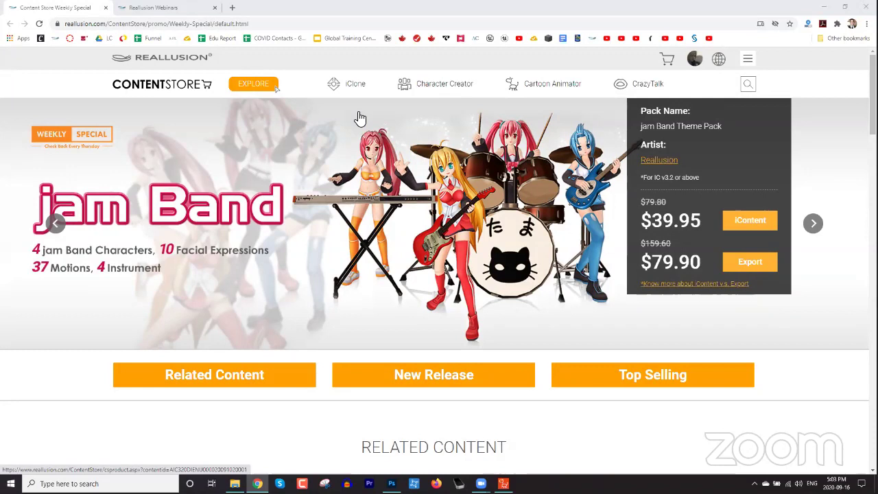
{"action": "mouse_move", "coordinate": [253, 84]}
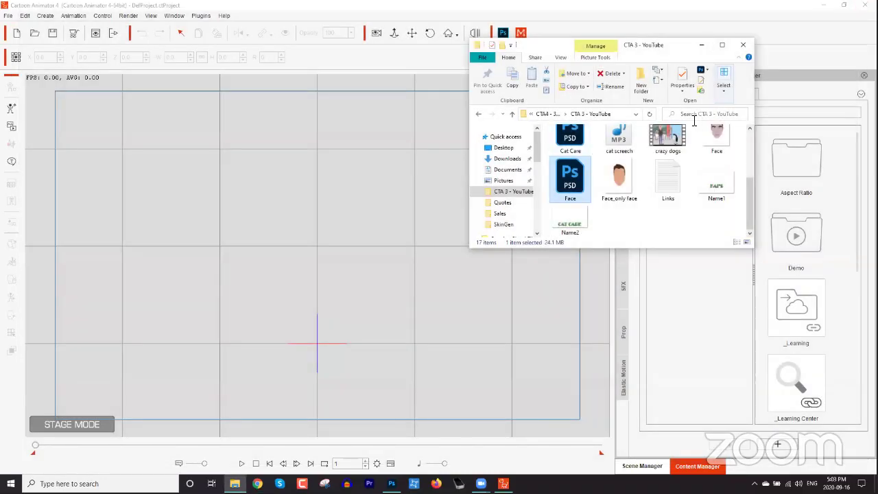
Step: Load the Cat Blog project from the CTA 3 - YouTube folder into Cartoon Animator 4 and play it
{"action": "left_click_drag", "start_coordinate": [748, 198], "coordinate": [748, 174]}
{"action": "left_click_drag", "start_coordinate": [674, 147], "coordinate": [324, 285]}
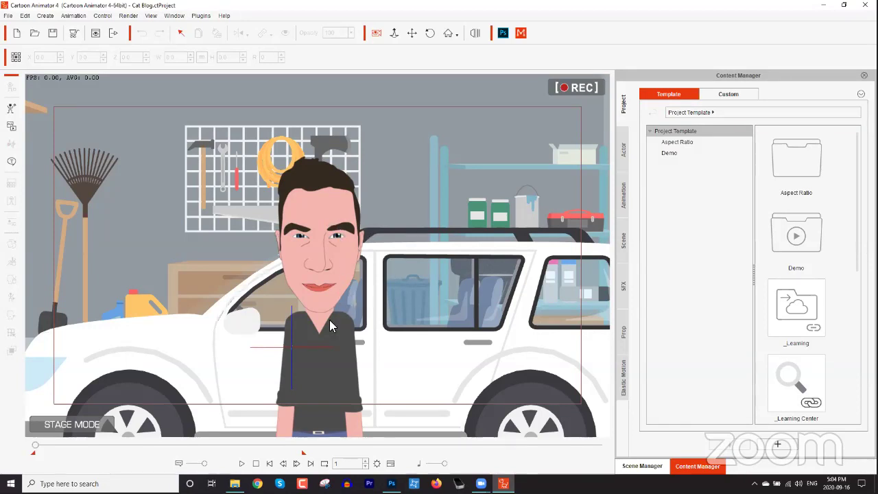
{"action": "left_click", "coordinate": [243, 465]}
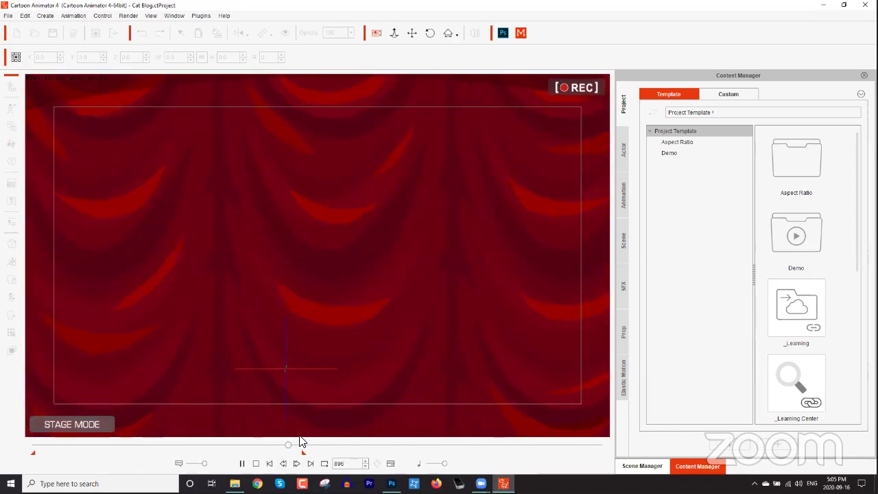
{"action": "left_click", "coordinate": [242, 464]}
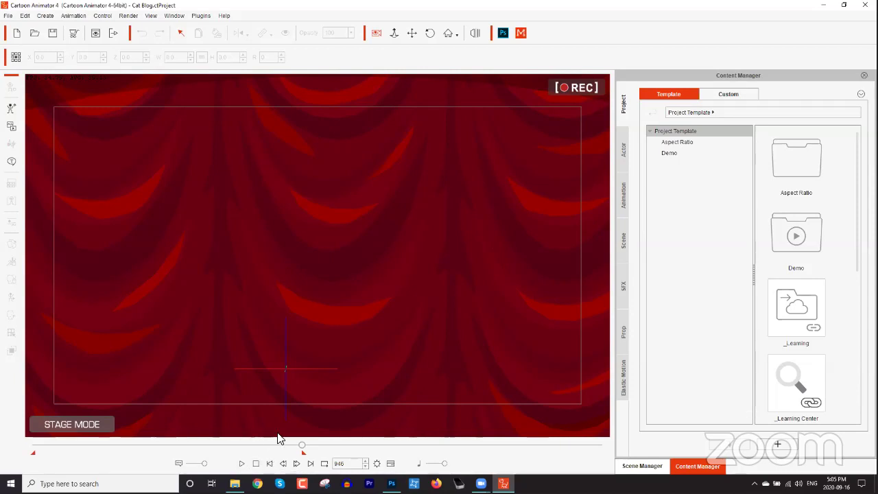
Step: Return the Cat Blog project to its first frame and replay the opening cat logo animation, pausing at frame 55
{"action": "left_click_drag", "start_coordinate": [302, 445], "coordinate": [262, 446]}
{"action": "mouse_move", "coordinate": [41, 446]}
{"action": "left_mouse_down"}
{"action": "mouse_move", "coordinate": [62, 448]}
{"action": "mouse_move", "coordinate": [35, 457]}
{"action": "left_mouse_up"}
{"action": "left_click", "coordinate": [242, 464]}
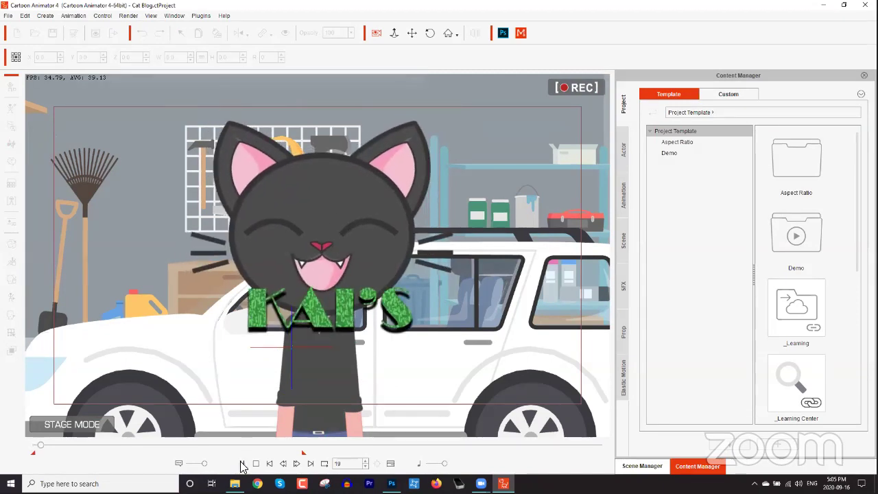
{"action": "left_click", "coordinate": [242, 463]}
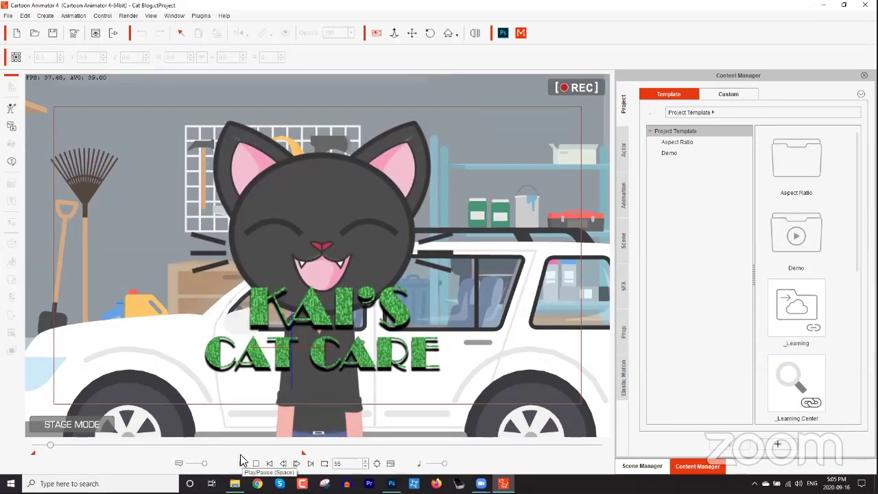
Step: Start a new project and add the Dangerous prop from the 01_G3 Animated Props library to the stage
{"action": "left_click", "coordinate": [17, 33]}
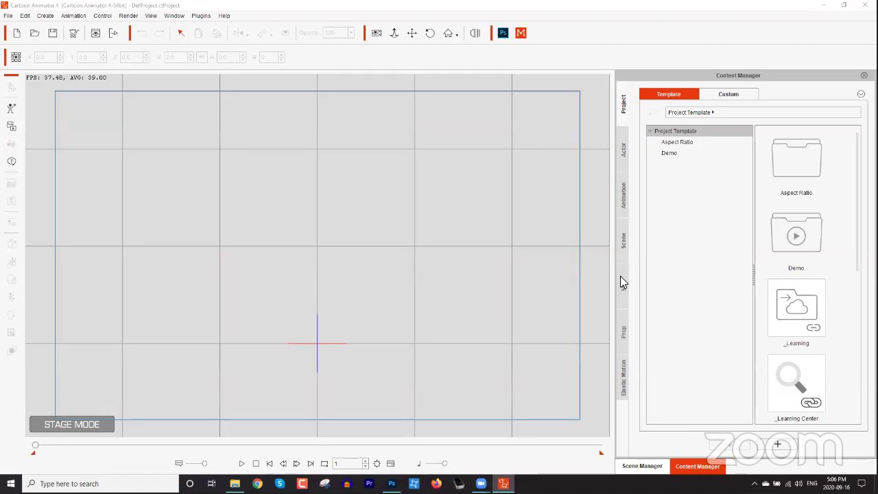
{"action": "left_click", "coordinate": [622, 335]}
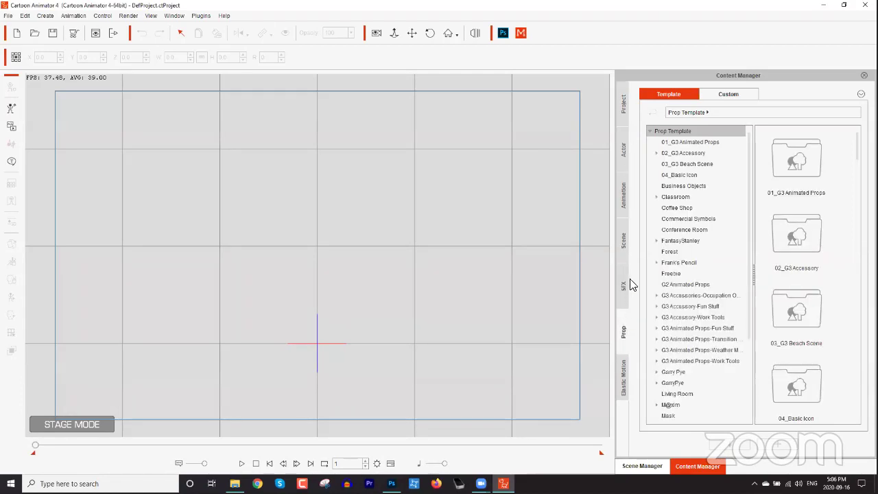
{"action": "left_click", "coordinate": [689, 142]}
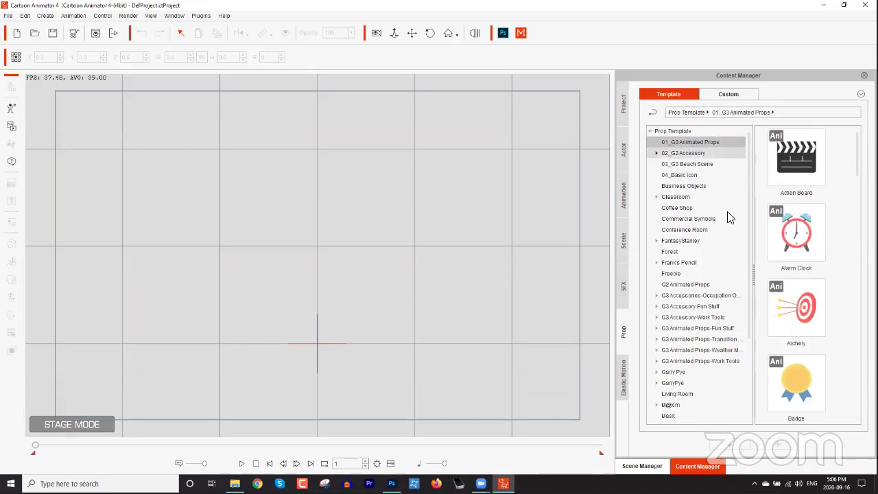
{"action": "left_click", "coordinate": [860, 160]}
{"action": "left_click_drag", "start_coordinate": [860, 159], "coordinate": [857, 215]}
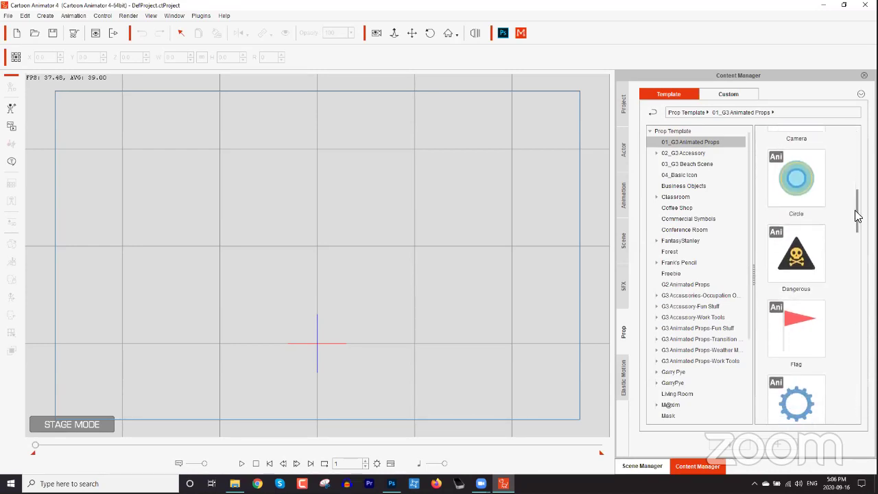
{"action": "double_click", "coordinate": [795, 268]}
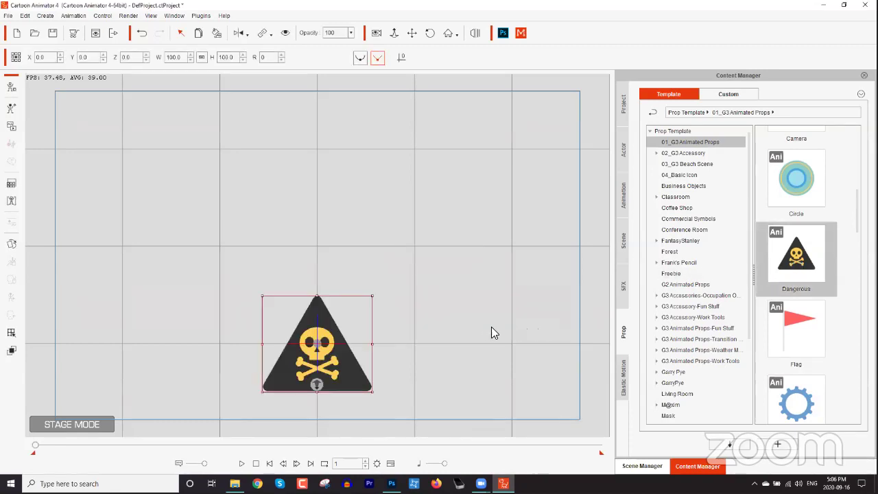
Step: Preview the Dangerous prop on the stage, then stop playback and return to frame 1
{"action": "left_click_drag", "start_coordinate": [411, 371], "coordinate": [414, 281]}
{"action": "scroll", "coordinate": [408, 254], "scroll_direction": "up", "scroll_amount": 2}
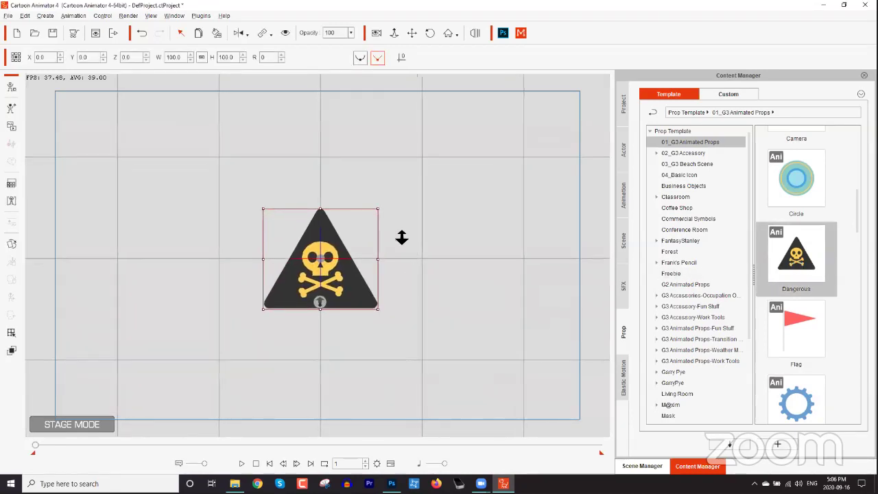
{"action": "left_click", "coordinate": [241, 464]}
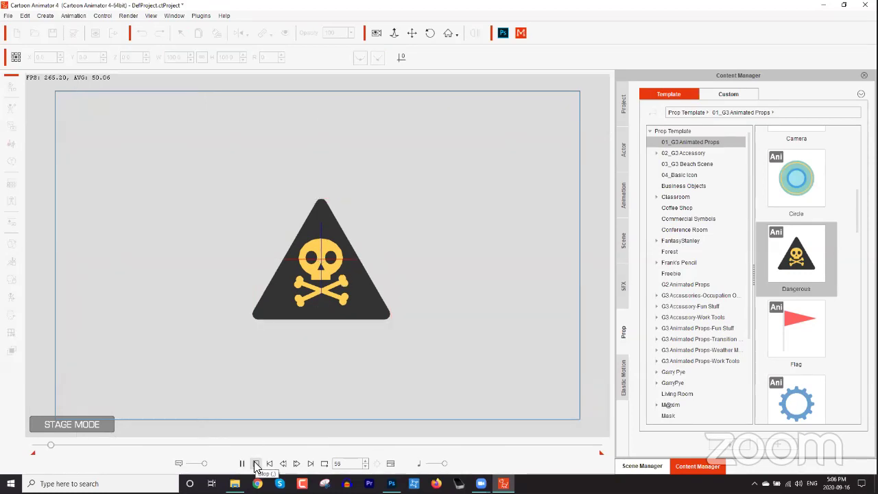
{"action": "left_click", "coordinate": [255, 465]}
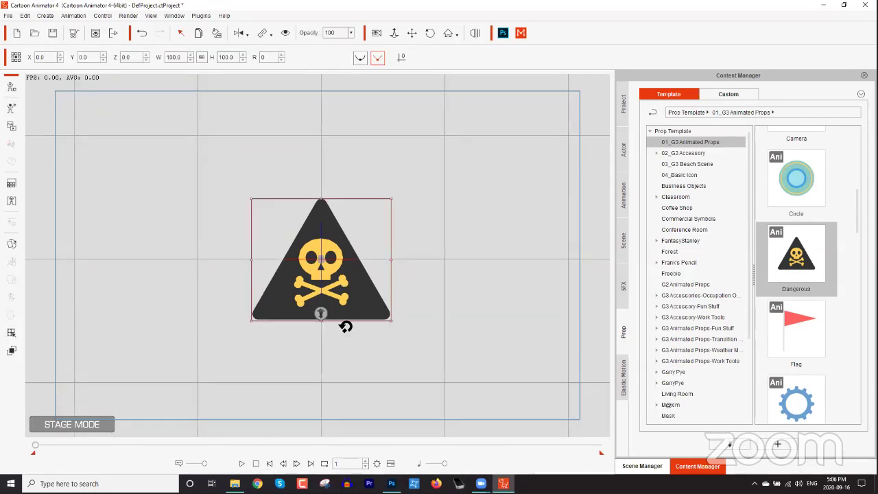
Step: Apply the dangerous_start action to the Dangerous prop at frame 1
{"action": "right_click", "coordinate": [348, 273]}
{"action": "mouse_move", "coordinate": [361, 282]}
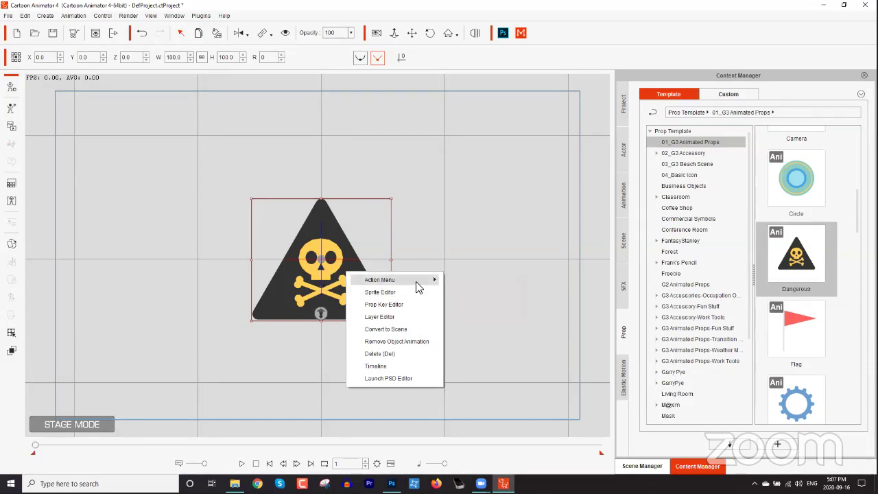
{"action": "mouse_move", "coordinate": [418, 287]}
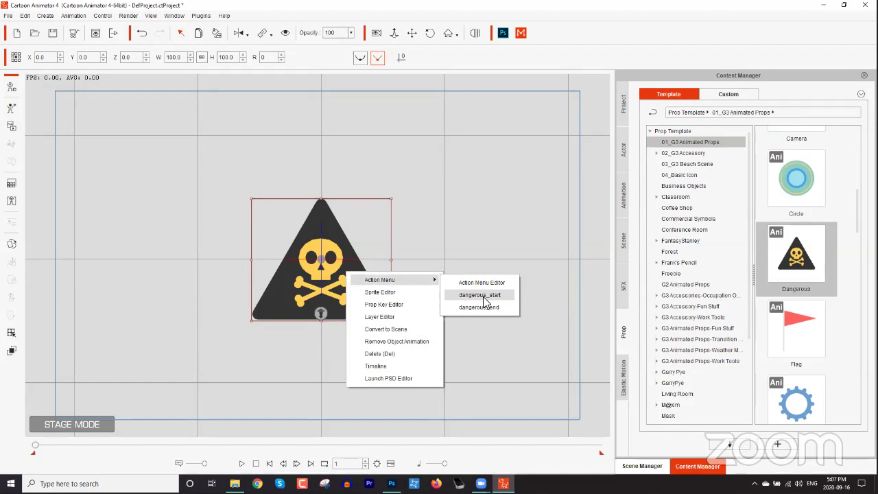
{"action": "left_click", "coordinate": [485, 296]}
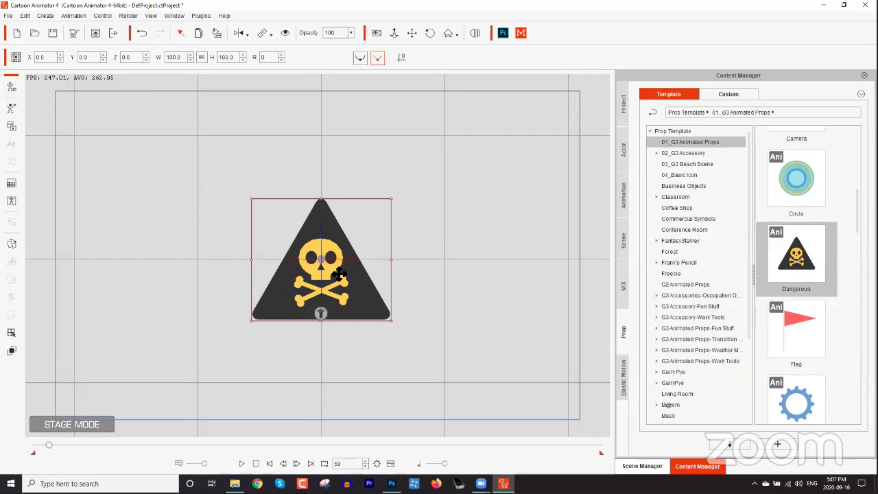
Step: Show the Dangerous prop's Motion track in the timeline, select the dangerous_start clip and scrub to frame 22
{"action": "left_click", "coordinate": [391, 464]}
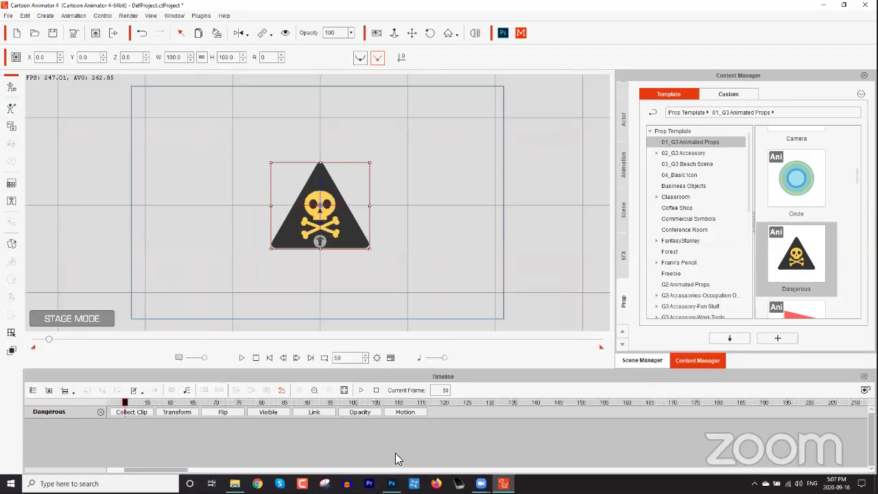
{"action": "left_click", "coordinate": [396, 412]}
{"action": "mouse_move", "coordinate": [128, 410]}
{"action": "left_mouse_down"}
{"action": "mouse_move", "coordinate": [107, 412]}
{"action": "mouse_move", "coordinate": [116, 414]}
{"action": "left_mouse_up"}
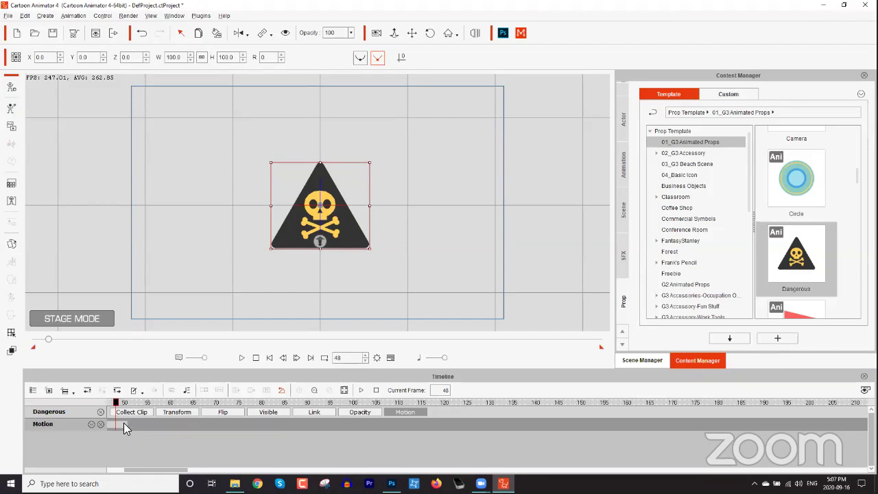
{"action": "scroll", "coordinate": [122, 423], "scroll_direction": "down", "scroll_amount": 3}
{"action": "scroll", "coordinate": [124, 423], "scroll_direction": "up", "scroll_amount": 3}
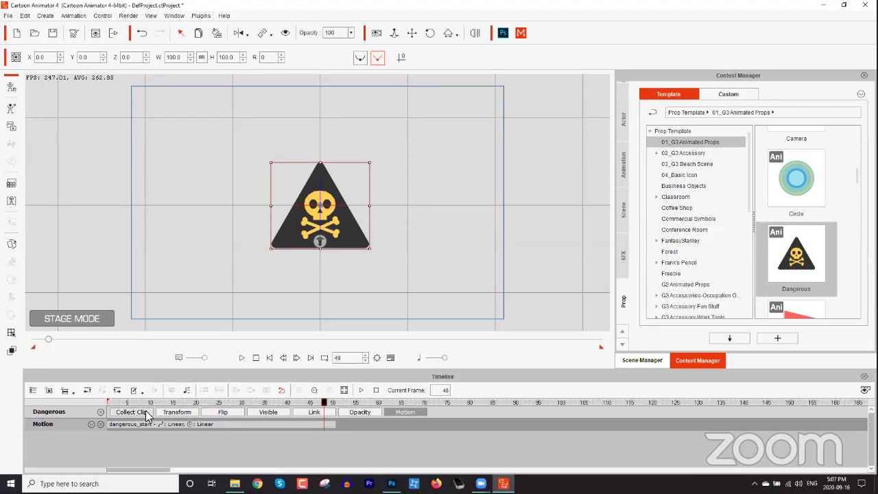
{"action": "left_click", "coordinate": [151, 424]}
{"action": "left_click_drag", "start_coordinate": [142, 405], "coordinate": [206, 409]}
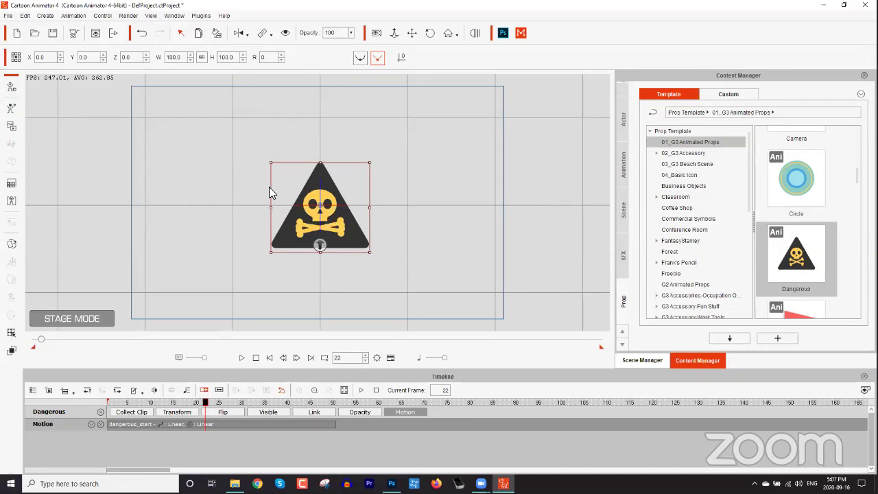
Step: Inspect the sprites of the prop's triangle, head and both bones in the Sprite Editor, then close it
{"action": "left_click", "coordinate": [13, 244]}
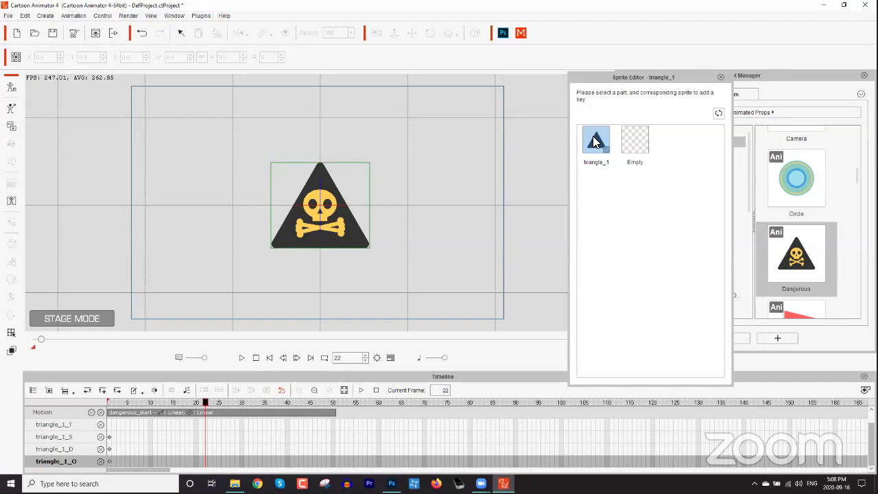
{"action": "left_click", "coordinate": [594, 141]}
{"action": "left_click", "coordinate": [327, 216]}
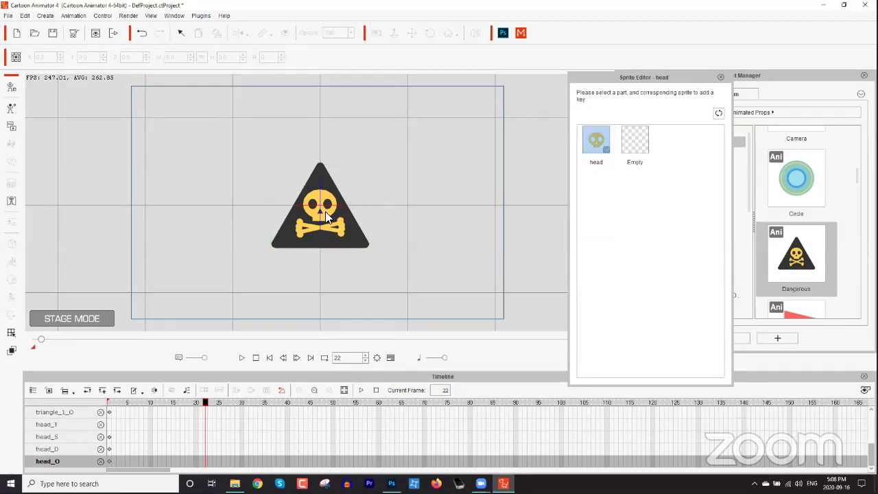
{"action": "left_click", "coordinate": [337, 237]}
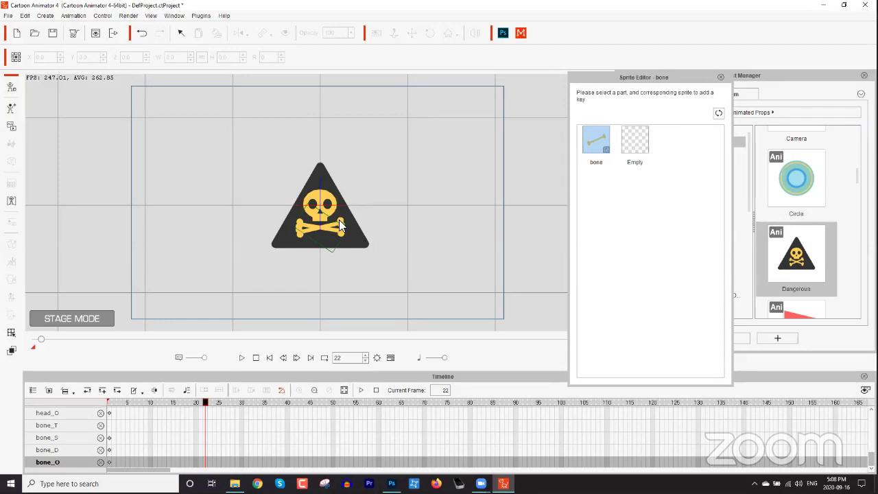
{"action": "left_click", "coordinate": [339, 225]}
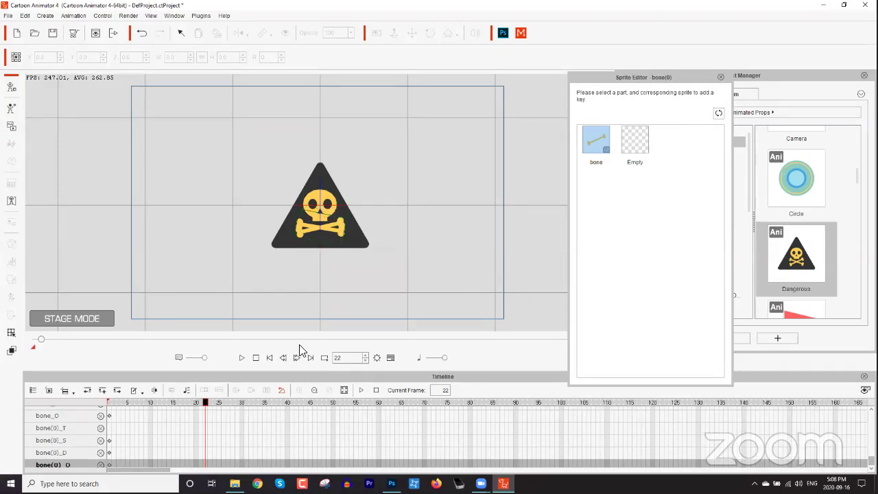
{"action": "left_click", "coordinate": [720, 77]}
Step: Hide the Dangerous prop from the scene's object list and show it again
{"action": "left_click", "coordinate": [643, 361]}
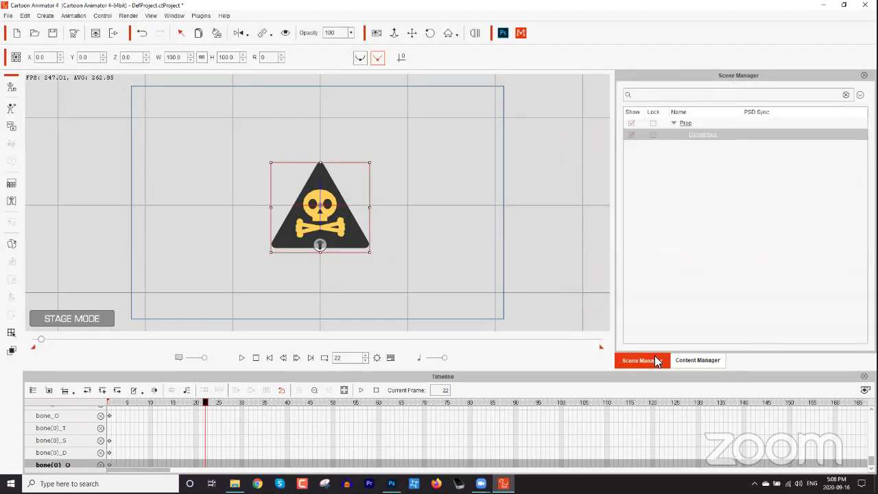
{"action": "left_click", "coordinate": [712, 135]}
{"action": "left_click", "coordinate": [632, 135]}
{"action": "left_click", "coordinate": [633, 135]}
{"action": "left_click", "coordinate": [632, 135]}
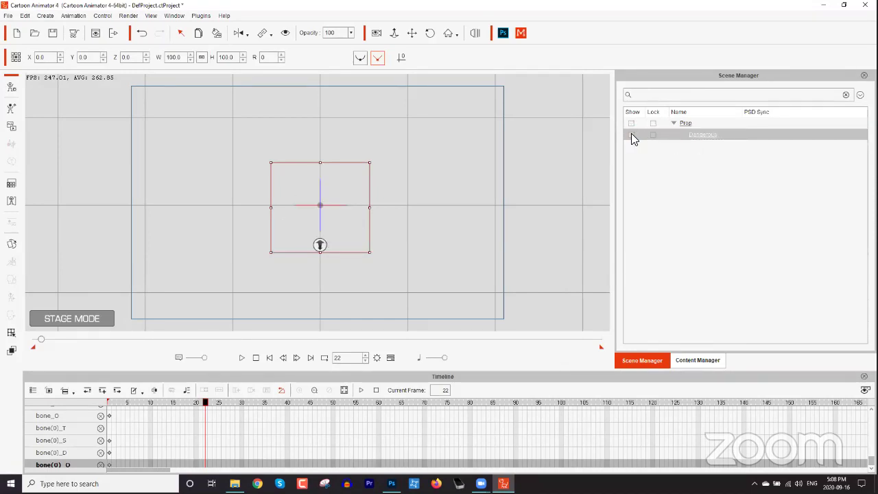
{"action": "left_click", "coordinate": [632, 136]}
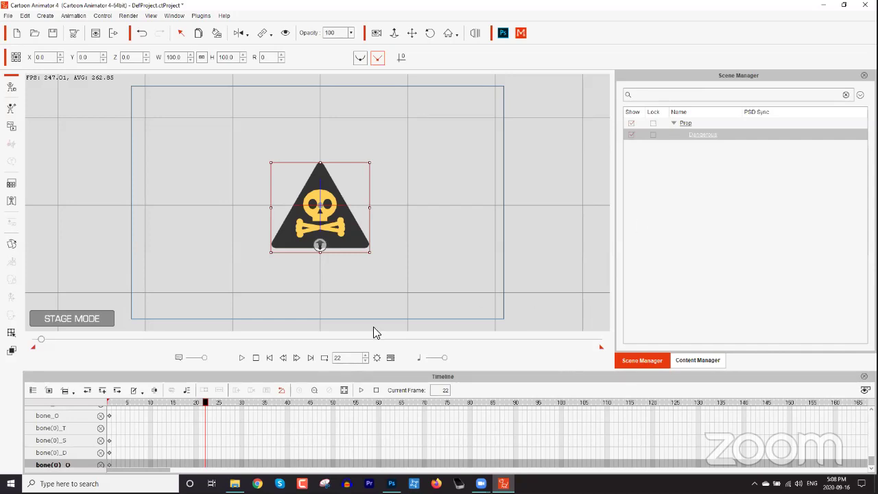
Step: Open the Dangerous prop in Composer Mode and select its skull head part
{"action": "mouse_move", "coordinate": [36, 339]}
{"action": "left_mouse_down"}
{"action": "mouse_move", "coordinate": [51, 342]}
{"action": "mouse_move", "coordinate": [40, 343]}
{"action": "left_mouse_up"}
{"action": "left_click", "coordinate": [11, 89]}
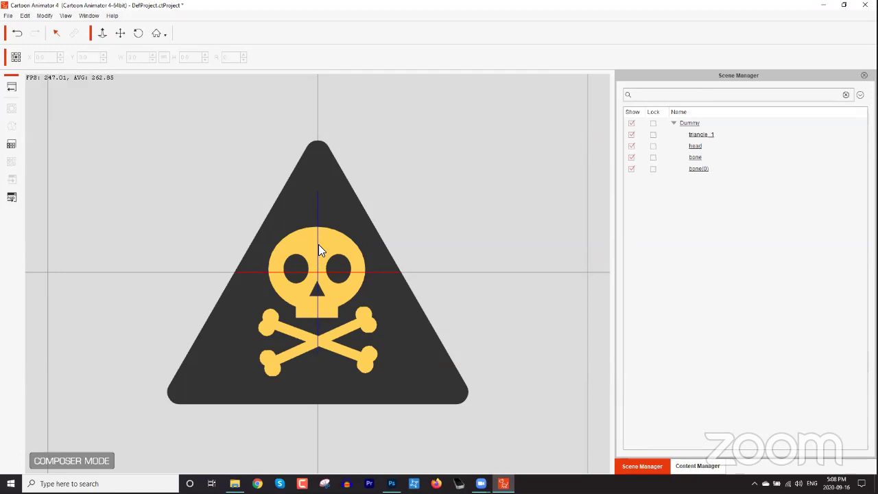
{"action": "left_click", "coordinate": [319, 246]}
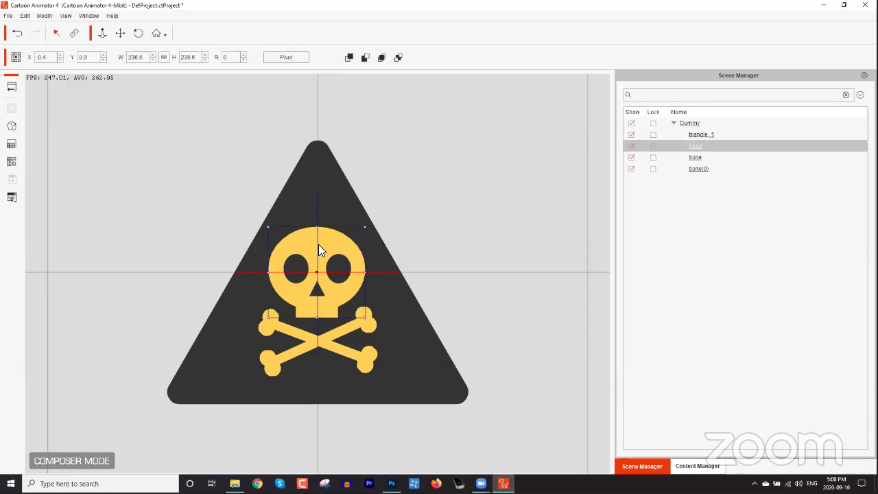
Step: Replace the triangle_1 part's sprite with the black-cat-1732366_960_720 image in the Sprite Editor
{"action": "left_click", "coordinate": [326, 200]}
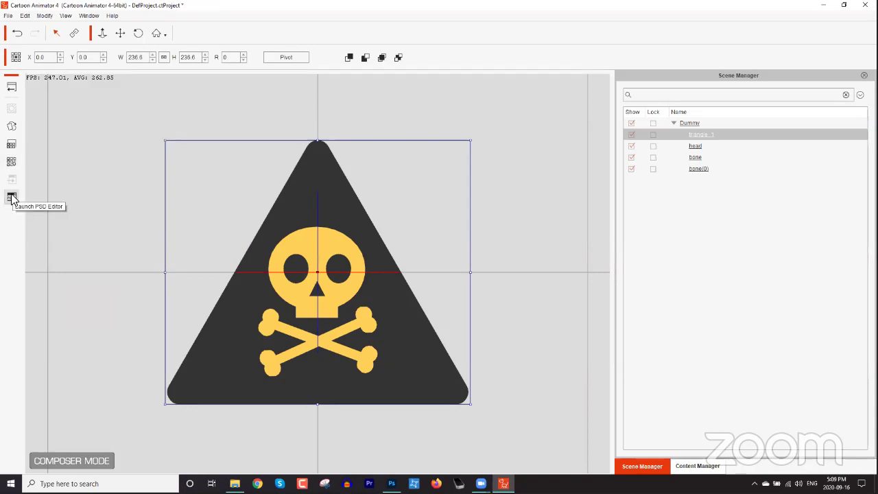
{"action": "left_click", "coordinate": [11, 128]}
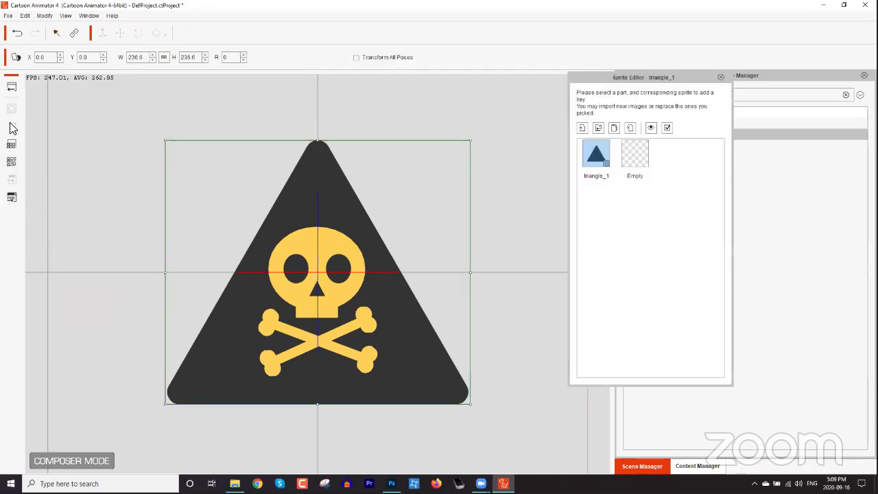
{"action": "left_click_drag", "start_coordinate": [638, 78], "coordinate": [567, 132]}
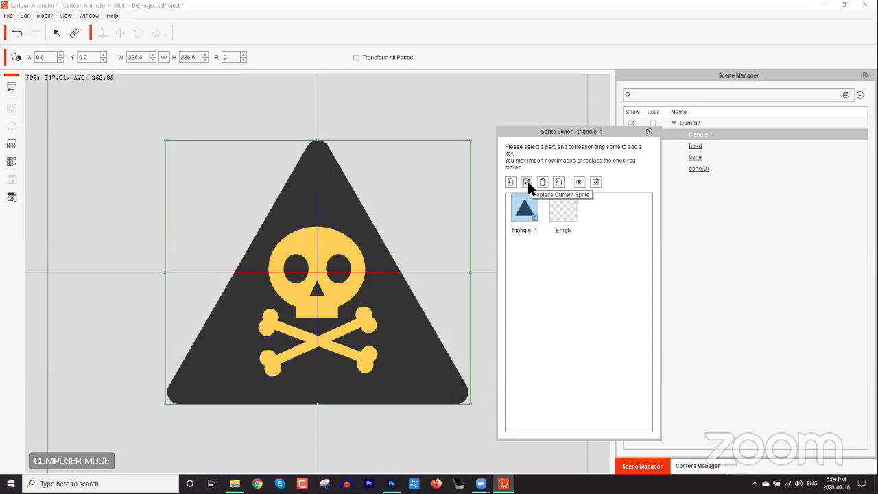
{"action": "left_click", "coordinate": [527, 183]}
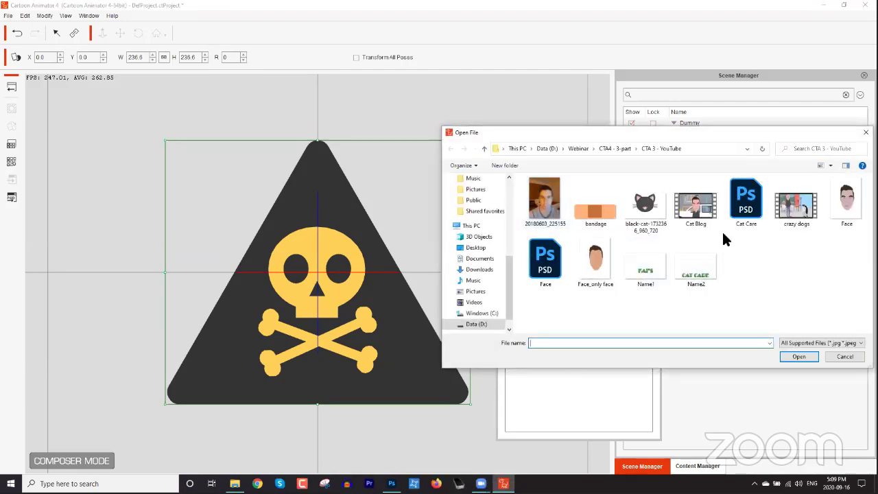
{"action": "double_click", "coordinate": [645, 206]}
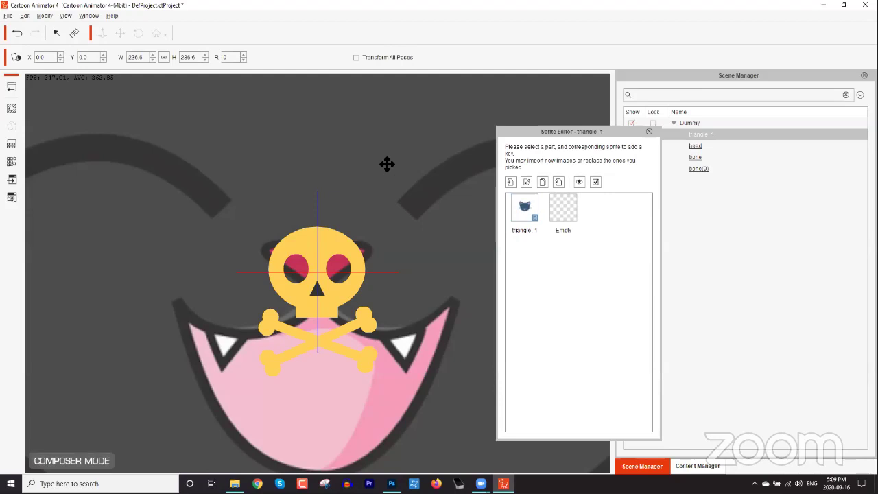
Step: Scale the cat face sprite down proportionally to a width and height of about 83.2
{"action": "scroll", "coordinate": [386, 165], "scroll_direction": "down", "scroll_amount": 3}
{"action": "scroll", "coordinate": [386, 178], "scroll_direction": "down", "scroll_amount": 4}
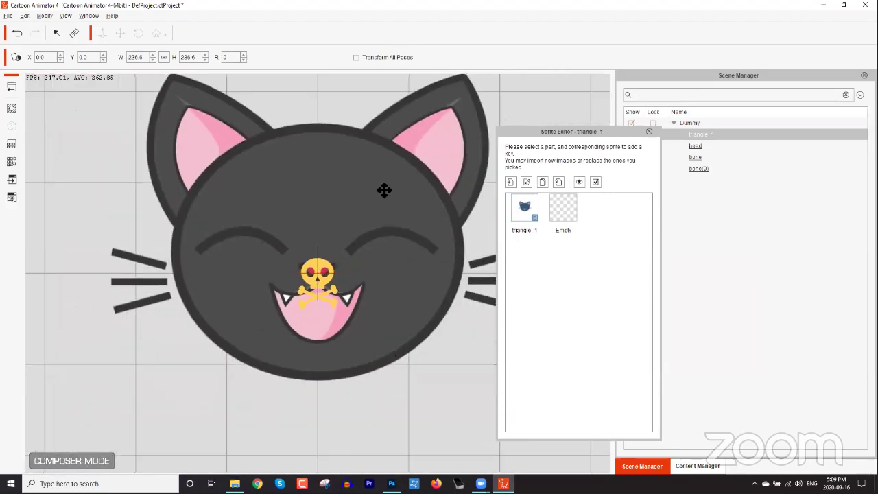
{"action": "scroll", "coordinate": [369, 190], "scroll_direction": "down", "scroll_amount": 2}
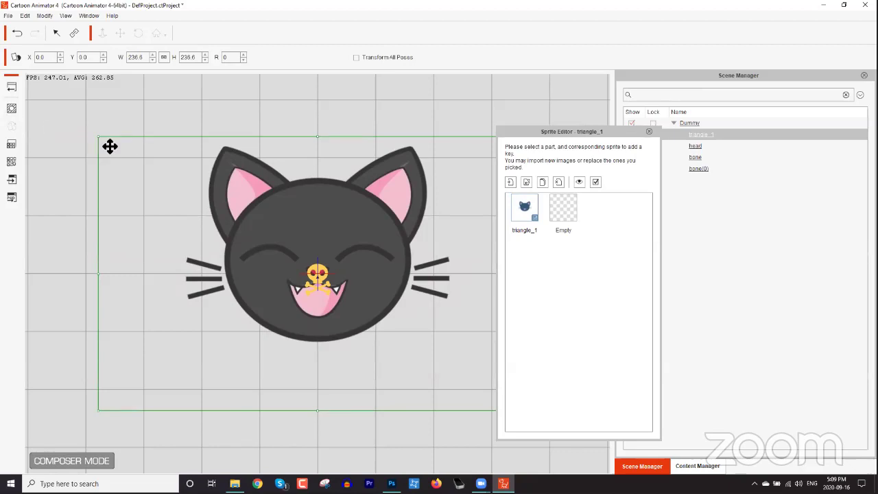
{"action": "left_click_drag", "start_coordinate": [101, 140], "coordinate": [247, 221]}
{"action": "scroll", "coordinate": [406, 367], "scroll_direction": "up", "scroll_amount": 4}
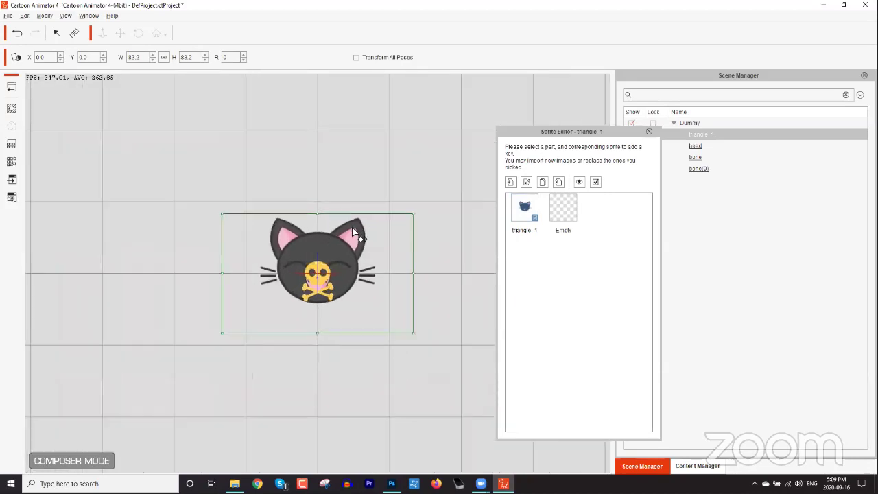
{"action": "scroll", "coordinate": [379, 315], "scroll_direction": "up", "scroll_amount": 4}
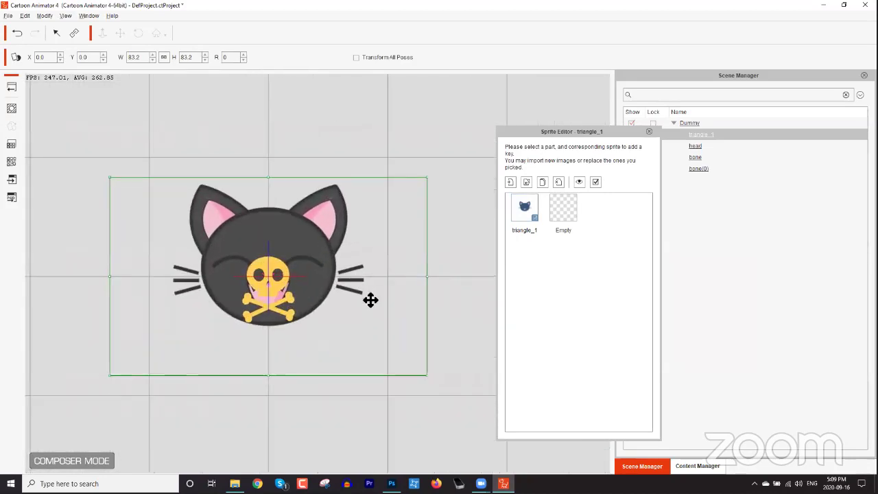
{"action": "scroll", "coordinate": [372, 280], "scroll_direction": "up", "scroll_amount": 1}
{"action": "scroll", "coordinate": [324, 125], "scroll_direction": "up", "scroll_amount": 4}
{"action": "scroll", "coordinate": [408, 257], "scroll_direction": "up", "scroll_amount": 5}
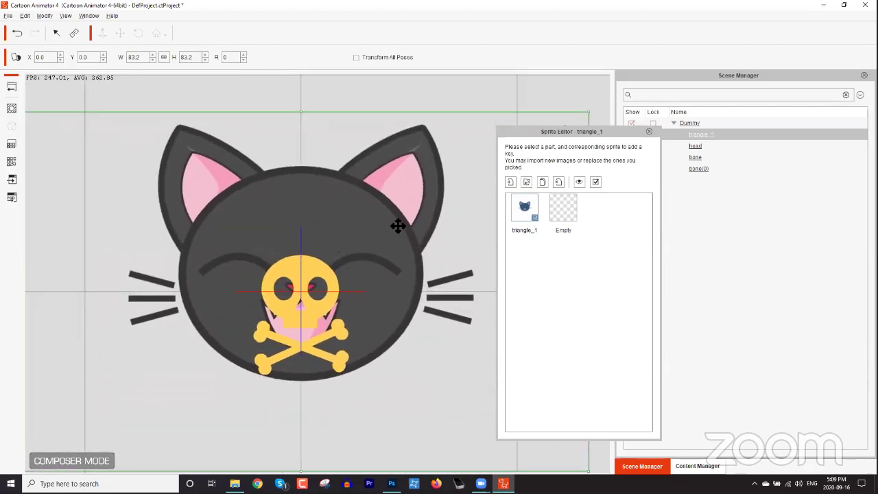
{"action": "scroll", "coordinate": [413, 262], "scroll_direction": "up", "scroll_amount": 2}
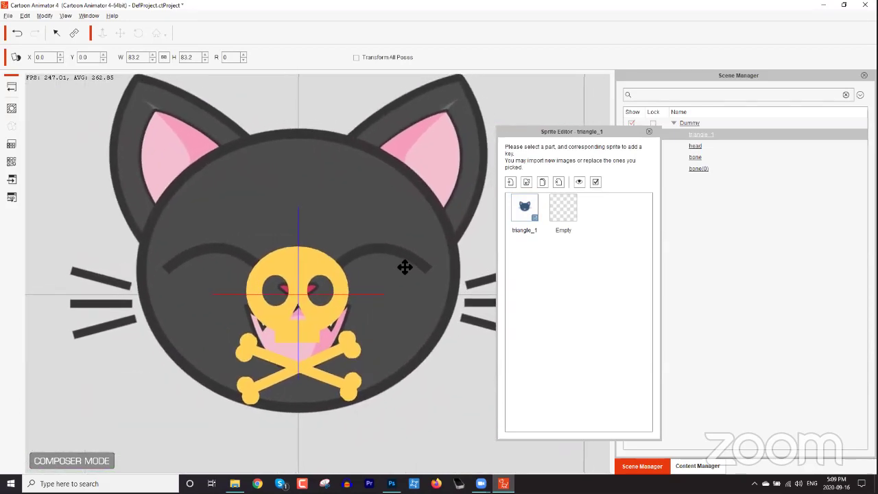
Step: Replace the skull head part's sprite with the Name1 image
{"action": "left_click", "coordinate": [308, 264]}
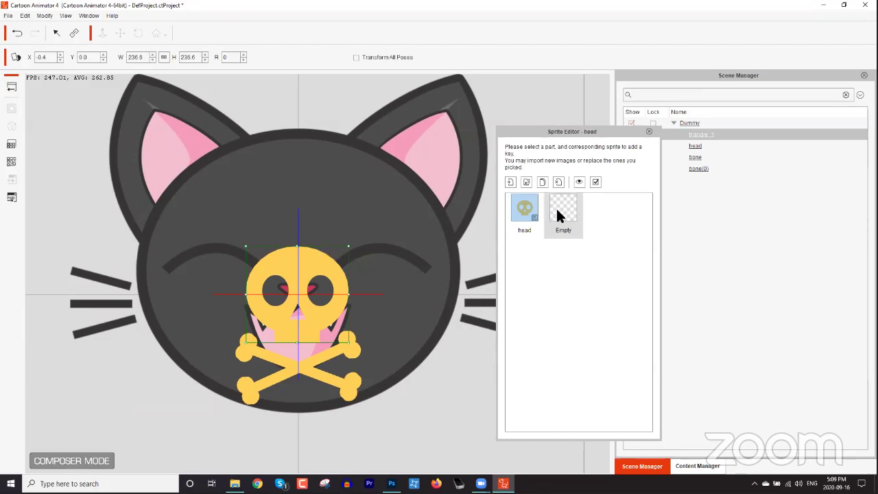
{"action": "left_click", "coordinate": [525, 182]}
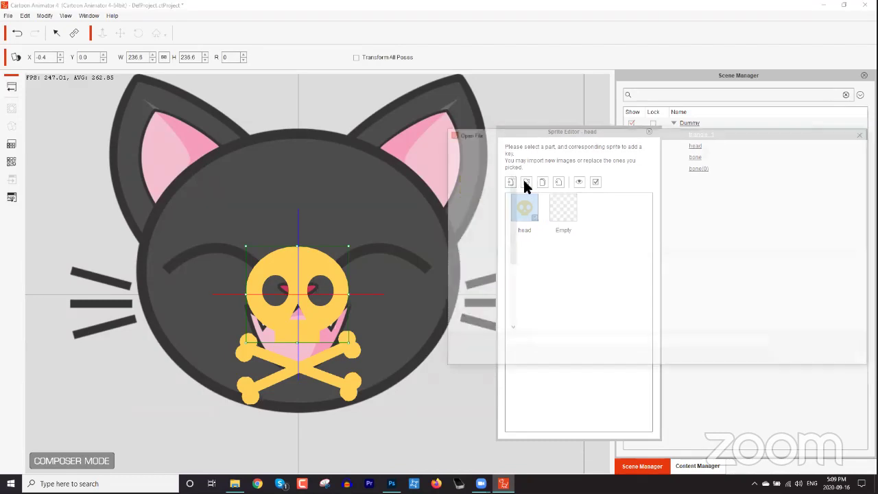
{"action": "double_click", "coordinate": [646, 271]}
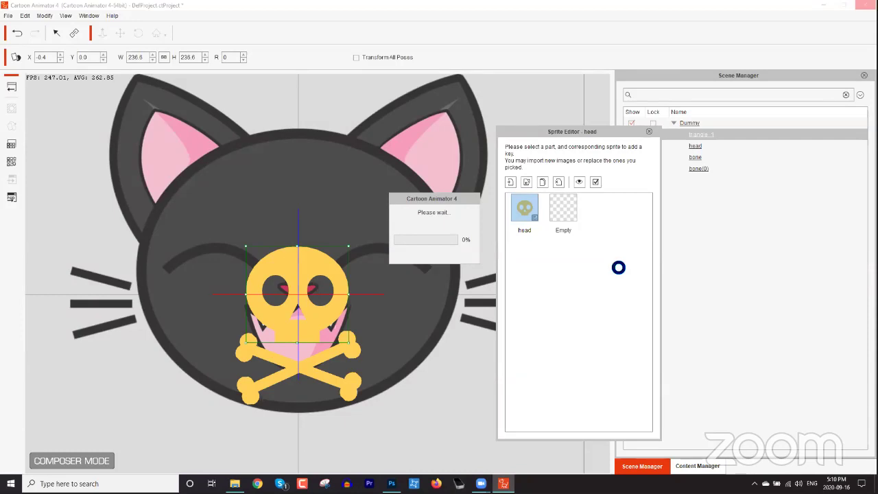
Step: Scale the Name1 text to about 72.7 and place it over the cat's chin at about X 2.8, Y -11.0
{"action": "scroll", "coordinate": [377, 365], "scroll_direction": "down", "scroll_amount": 3}
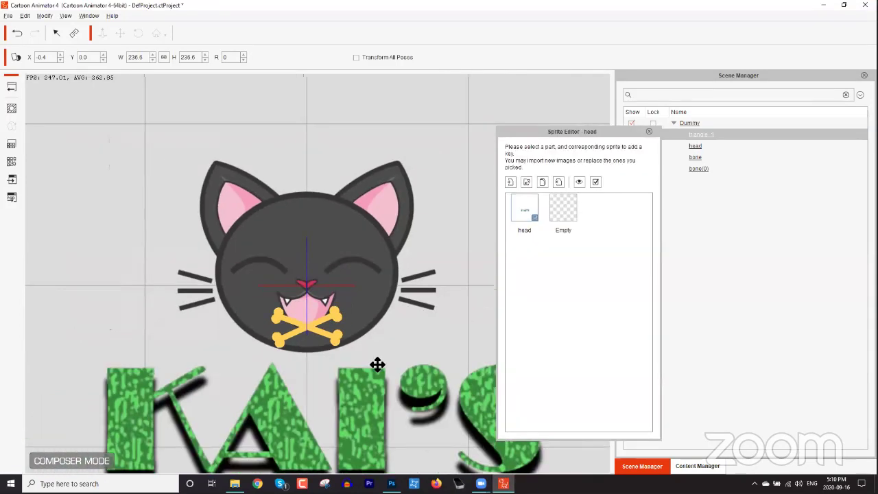
{"action": "scroll", "coordinate": [357, 336], "scroll_direction": "down", "scroll_amount": 5}
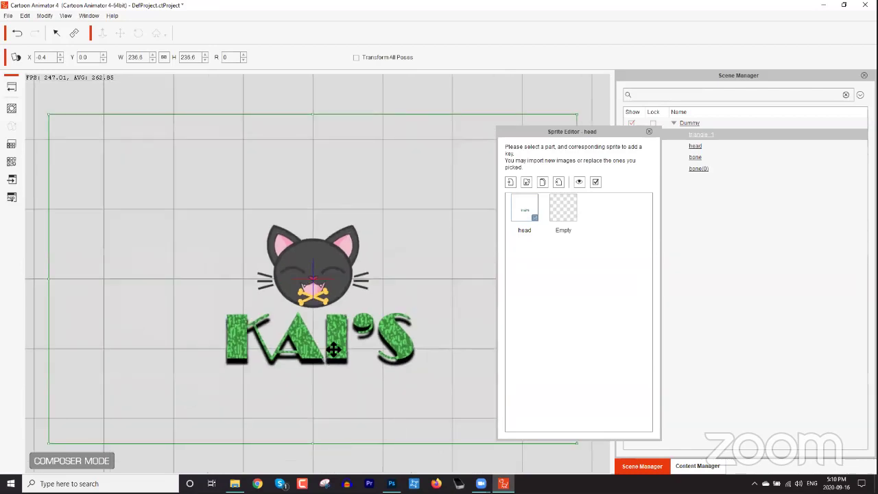
{"action": "left_click_drag", "start_coordinate": [50, 116], "coordinate": [221, 293]}
{"action": "scroll", "coordinate": [382, 400], "scroll_direction": "up", "scroll_amount": 3}
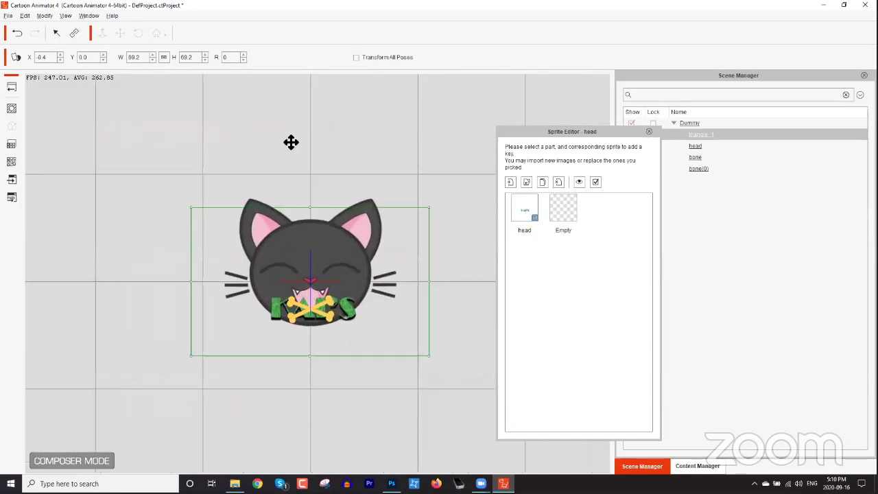
{"action": "scroll", "coordinate": [359, 197], "scroll_direction": "up", "scroll_amount": 3}
{"action": "scroll", "coordinate": [395, 338], "scroll_direction": "down", "scroll_amount": 1}
{"action": "scroll", "coordinate": [395, 338], "scroll_direction": "down", "scroll_amount": 1}
{"action": "left_click_drag", "start_coordinate": [346, 298], "coordinate": [351, 313]}
{"action": "left_click_drag", "start_coordinate": [465, 164], "coordinate": [474, 162]}
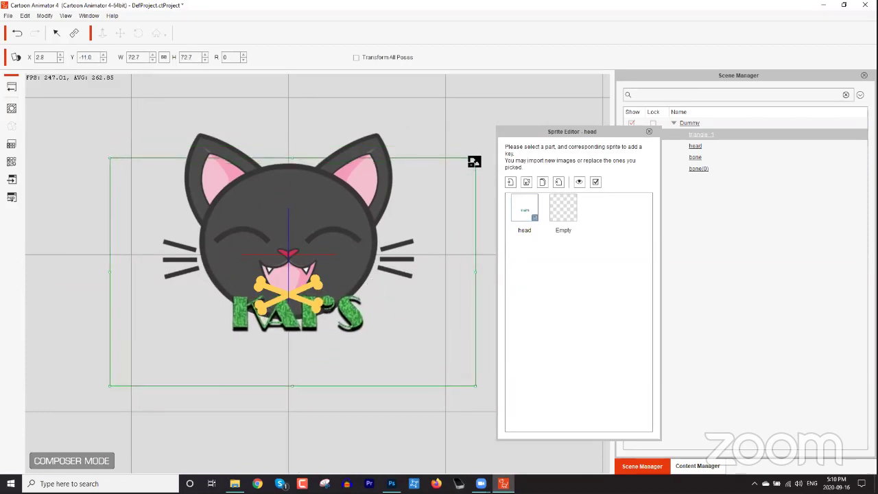
Step: Replace the bone part's sprite with the Name2 image
{"action": "left_click", "coordinate": [314, 286]}
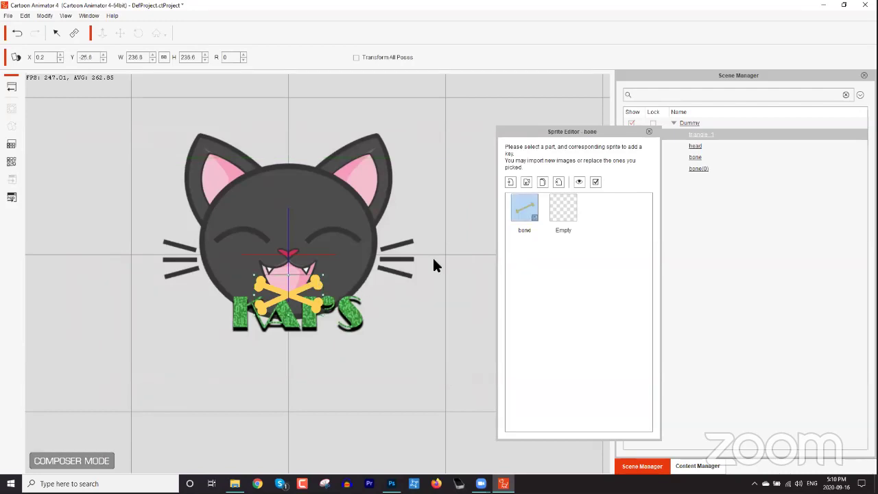
{"action": "left_click", "coordinate": [527, 181]}
{"action": "double_click", "coordinate": [703, 264]}
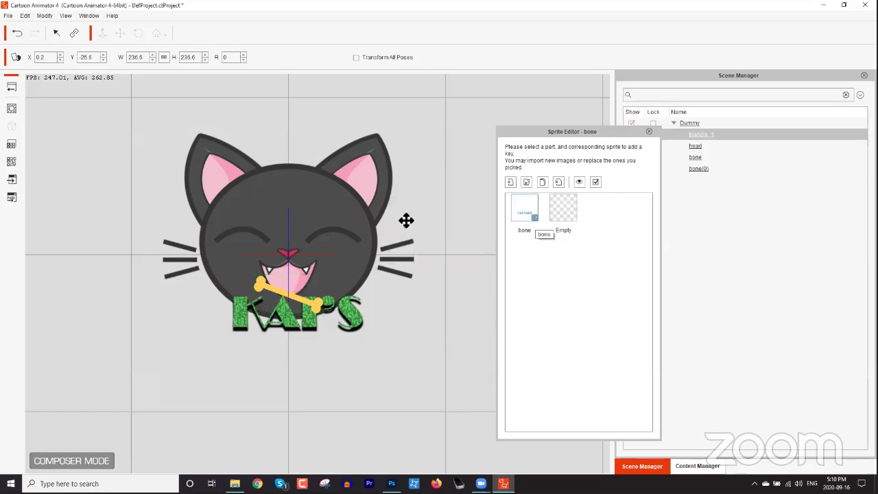
Step: Scale the CAT CARE text to about 79.8 and place it just below the first text line at about X -2.0, Y -7.4
{"action": "scroll", "coordinate": [312, 295], "scroll_direction": "down", "scroll_amount": 3}
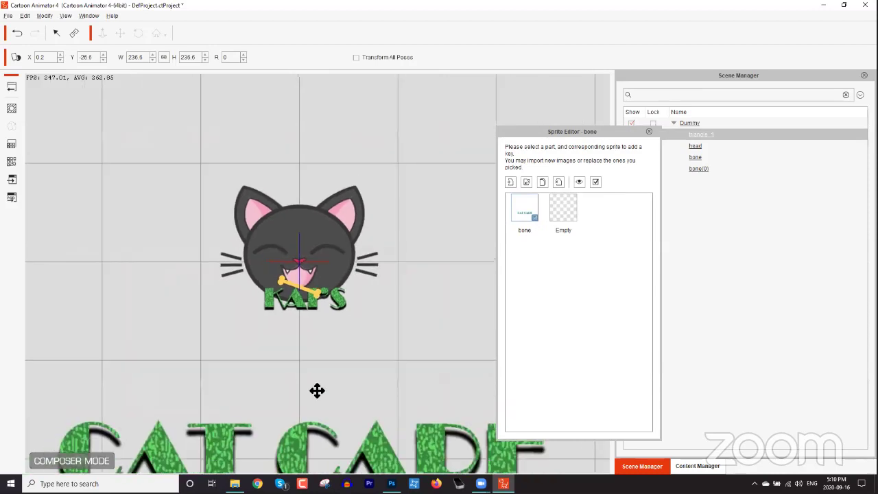
{"action": "scroll", "coordinate": [327, 443], "scroll_direction": "down", "scroll_amount": 1}
{"action": "scroll", "coordinate": [326, 336], "scroll_direction": "down", "scroll_amount": 2}
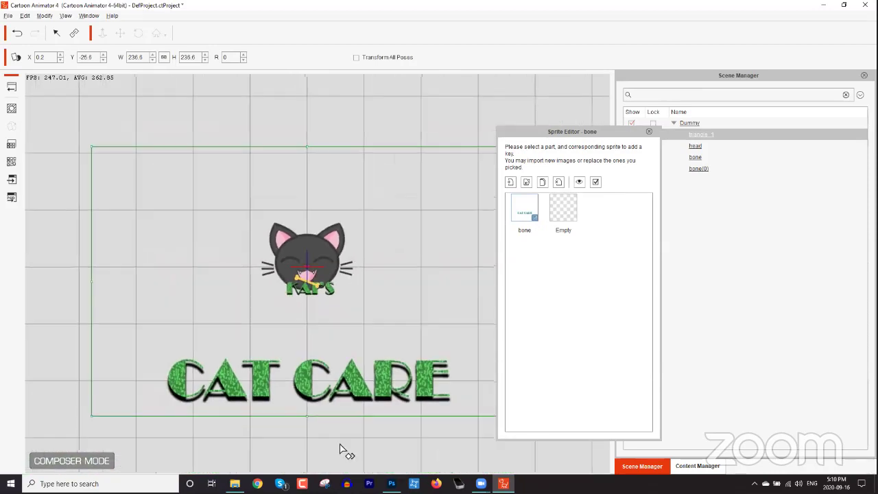
{"action": "left_click_drag", "start_coordinate": [93, 148], "coordinate": [203, 292]}
{"action": "scroll", "coordinate": [293, 358], "scroll_direction": "up", "scroll_amount": 2}
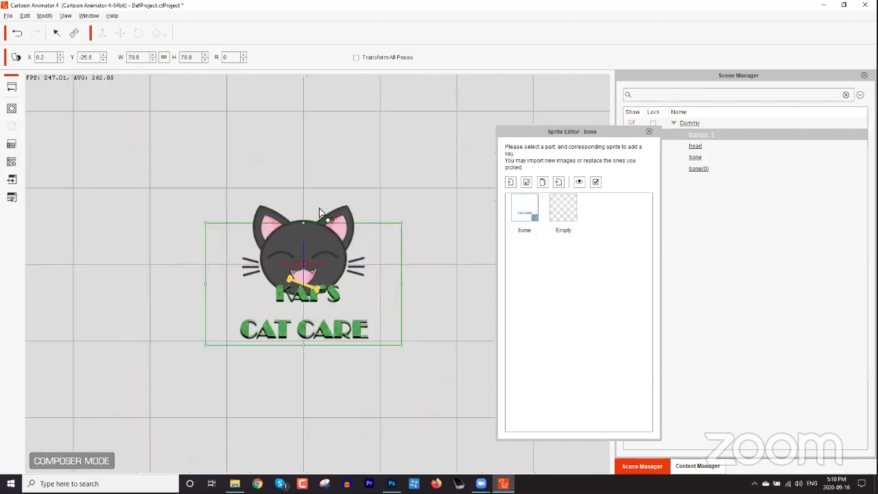
{"action": "left_click_drag", "start_coordinate": [337, 333], "coordinate": [336, 318]}
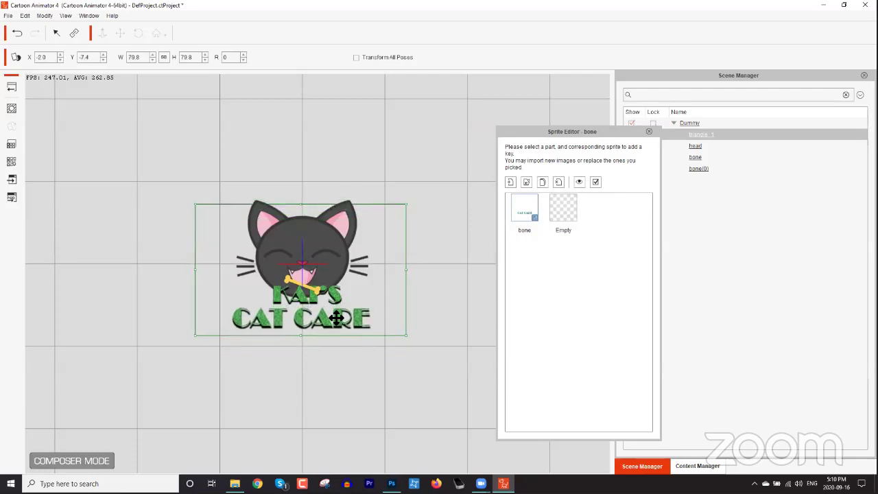
{"action": "scroll", "coordinate": [281, 108], "scroll_direction": "up", "scroll_amount": 2}
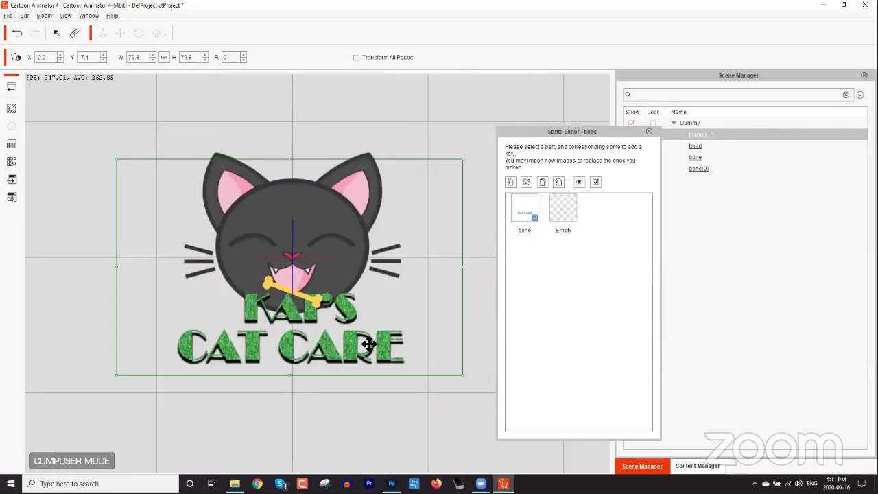
{"action": "scroll", "coordinate": [367, 309], "scroll_direction": "up", "scroll_amount": 2}
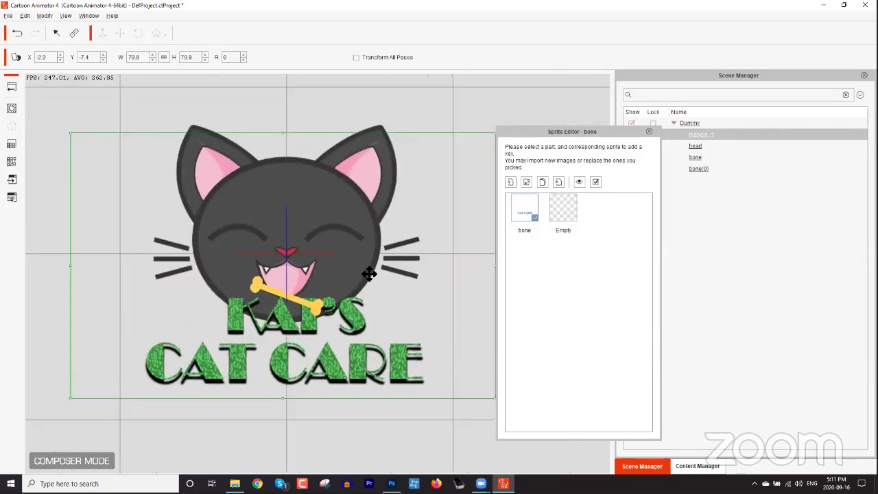
Step: Delete the remaining bone(0) part's sprite, then exit the Sprite Editor and Composer Mode back to the stage
{"action": "left_click", "coordinate": [264, 287]}
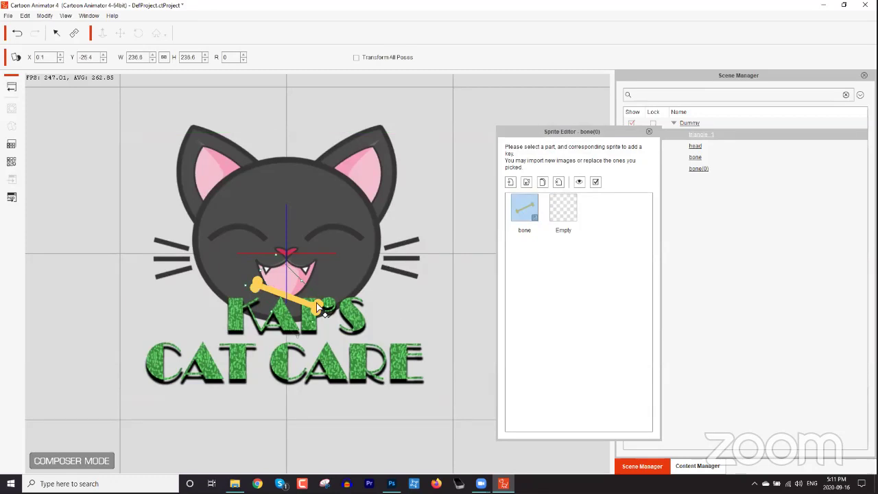
{"action": "left_click", "coordinate": [556, 182]}
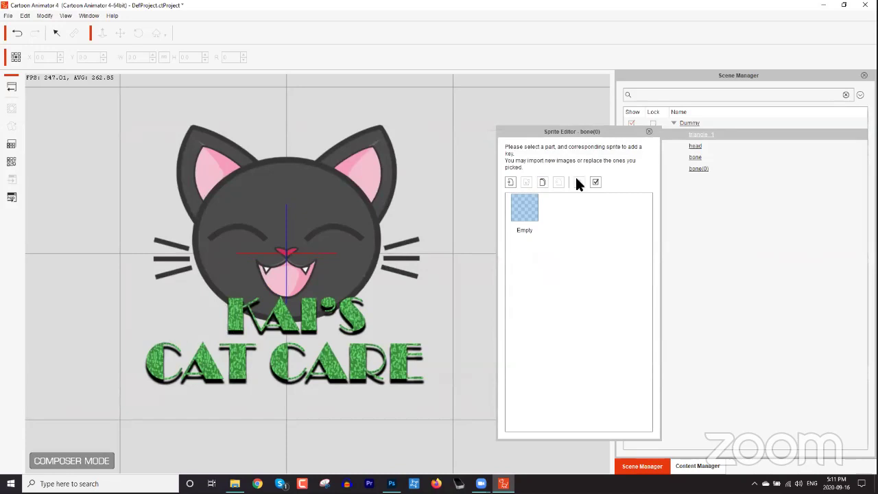
{"action": "left_click", "coordinate": [649, 131]}
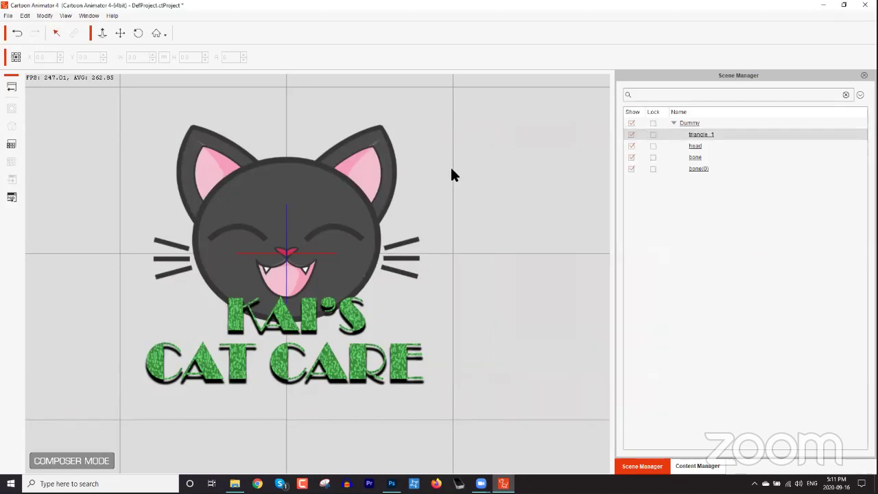
{"action": "left_click", "coordinate": [10, 88]}
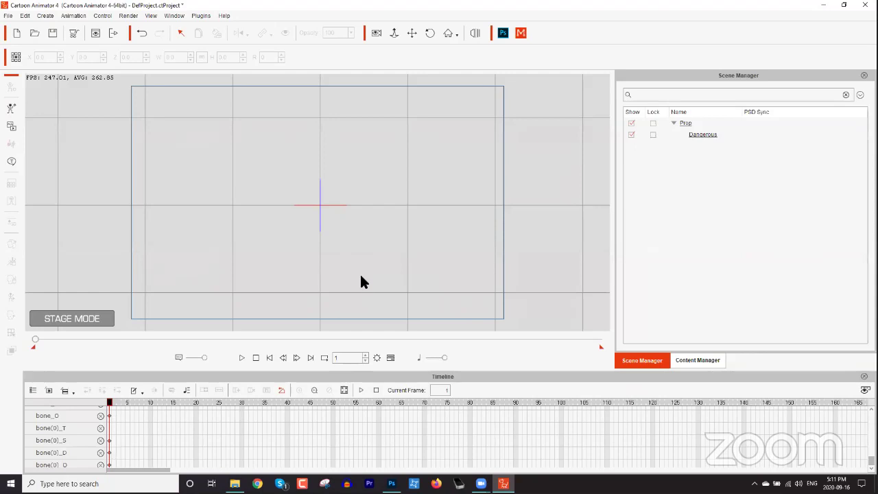
Step: Preview the customized logo's animation from frame 1 and pause it once the full logo is in place
{"action": "left_click", "coordinate": [241, 358]}
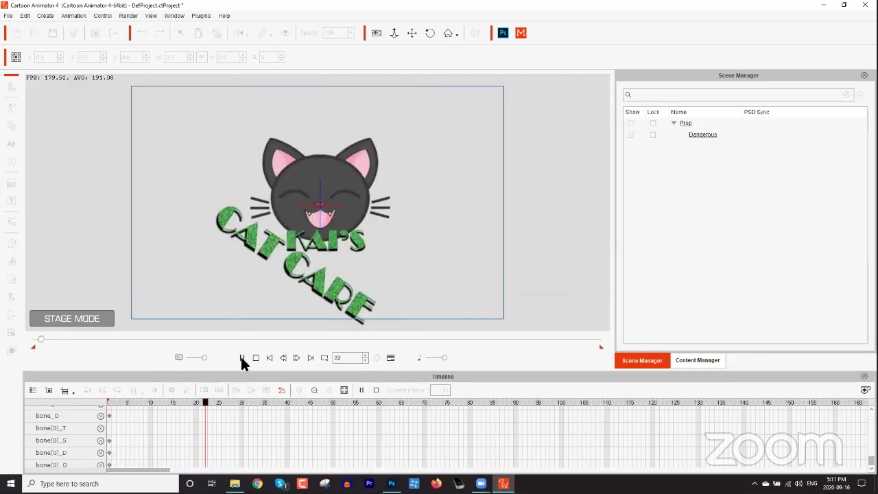
{"action": "left_click", "coordinate": [241, 359]}
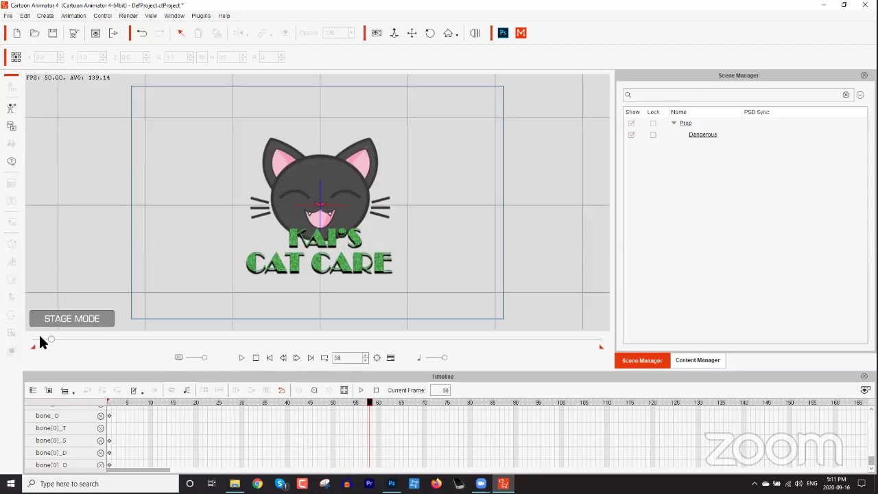
{"action": "left_click_drag", "start_coordinate": [49, 339], "coordinate": [47, 339]}
Step: Review the logo's dangerous_start motion by scrubbing to frame 30, returning to frame 1 and scrubbing to frame 19
{"action": "scroll", "coordinate": [168, 430], "scroll_direction": "up", "scroll_amount": 8}
{"action": "scroll", "coordinate": [165, 431], "scroll_direction": "up", "scroll_amount": 1}
{"action": "left_click_drag", "start_coordinate": [158, 403], "coordinate": [241, 405]}
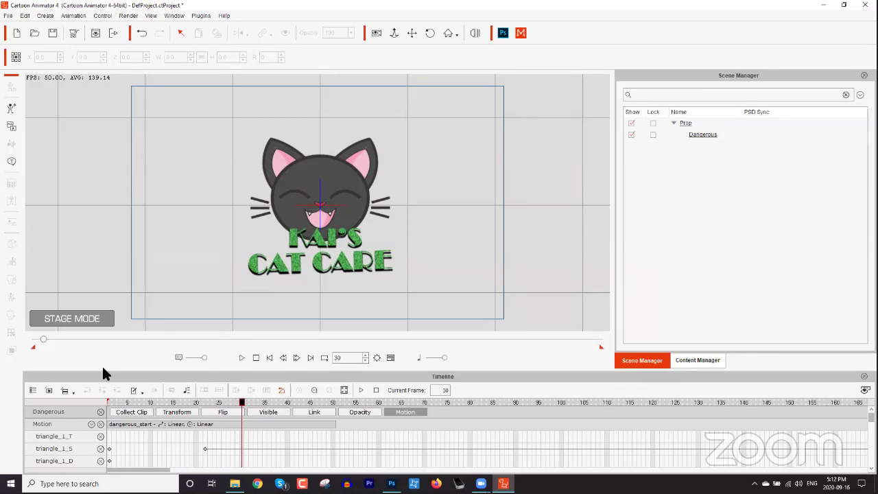
{"action": "left_click", "coordinate": [108, 403]}
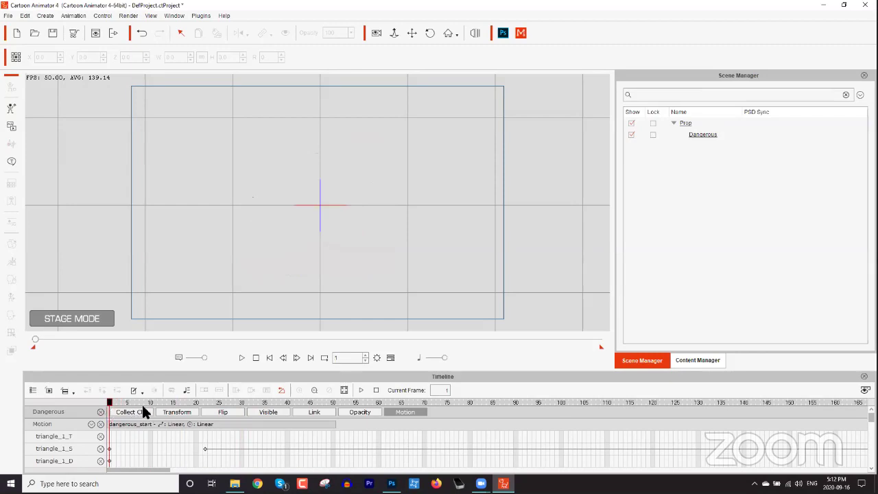
{"action": "left_click_drag", "start_coordinate": [143, 403], "coordinate": [190, 401]}
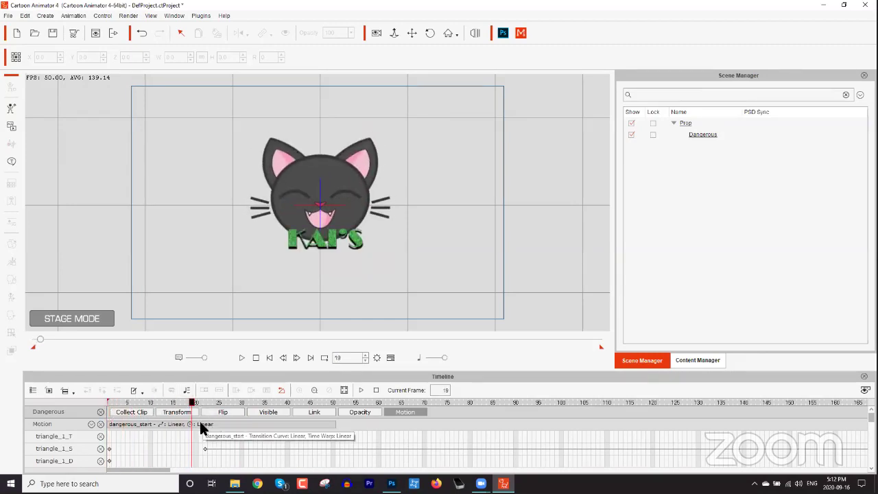
Step: Export the logo's dangerous_start motion clip to the Desktop as Dangerous01, replacing the existing file
{"action": "left_click", "coordinate": [203, 424]}
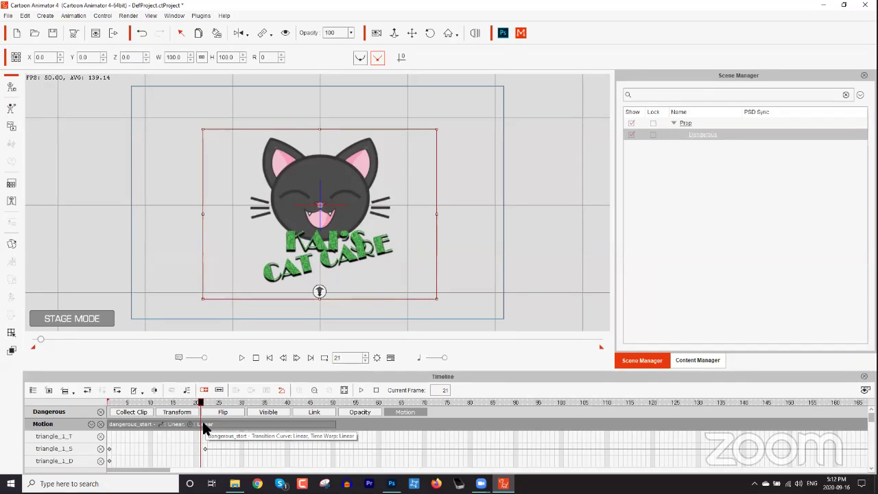
{"action": "right_click", "coordinate": [204, 424]}
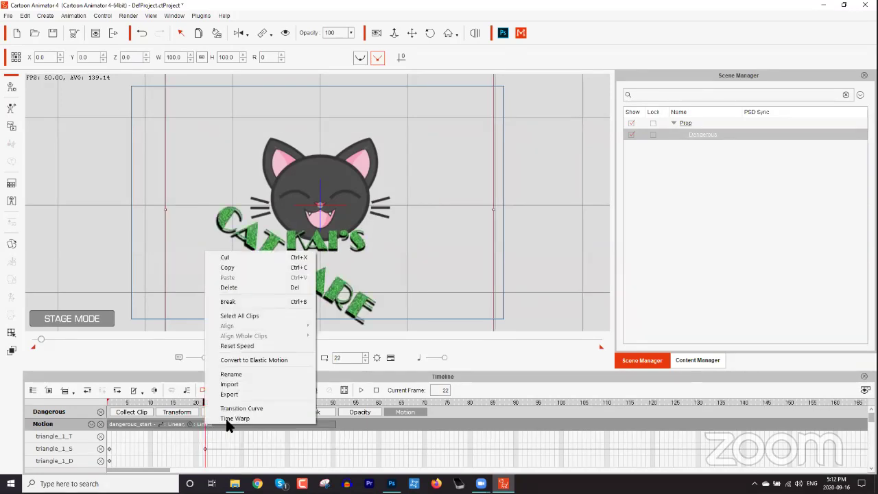
{"action": "left_click", "coordinate": [240, 390]}
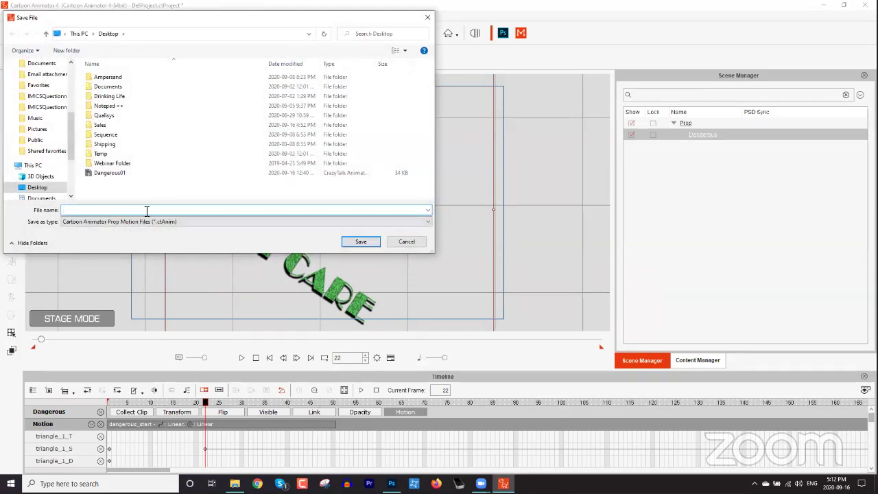
{"action": "left_click", "coordinate": [112, 175]}
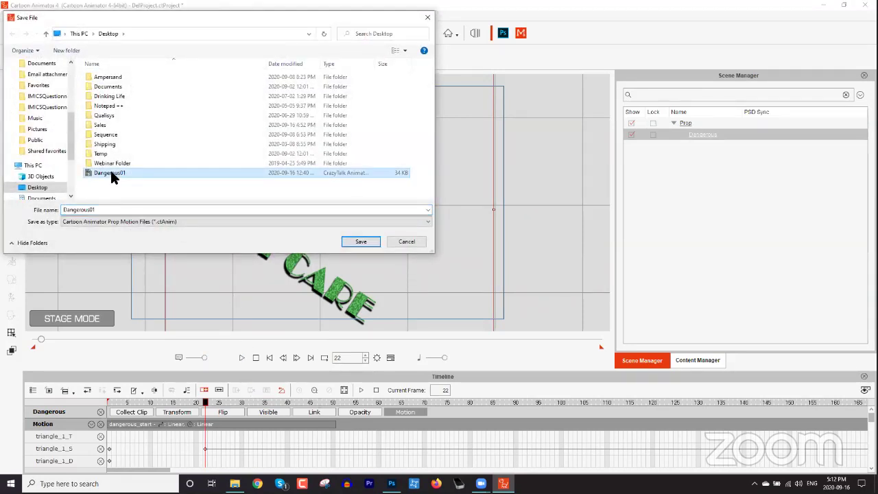
{"action": "left_click", "coordinate": [368, 242]}
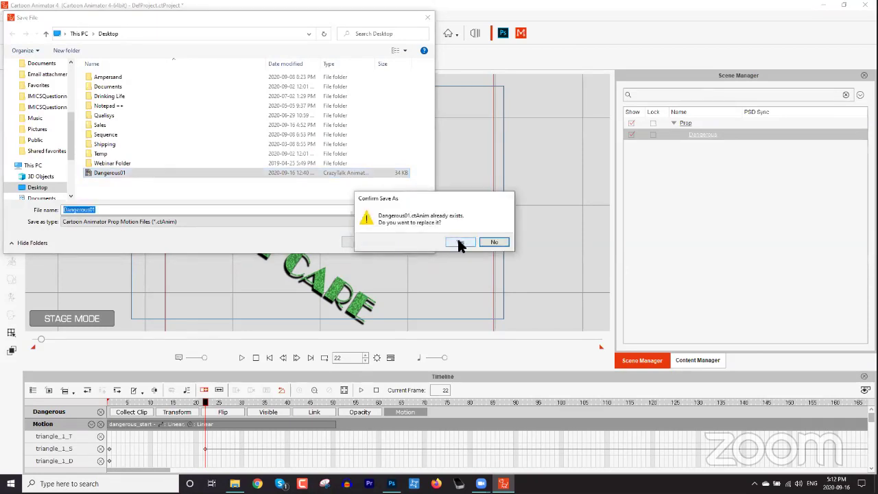
{"action": "left_click", "coordinate": [459, 242]}
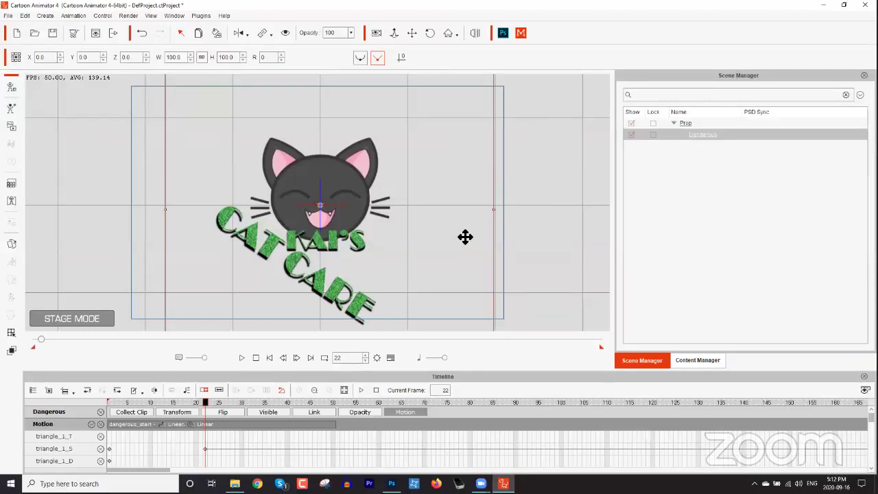
Step: At frame 1, add the Alarm Clock animated prop beside the logo at about X 280.4, Y -5.8
{"action": "left_click_drag", "start_coordinate": [41, 340], "coordinate": [35, 340]}
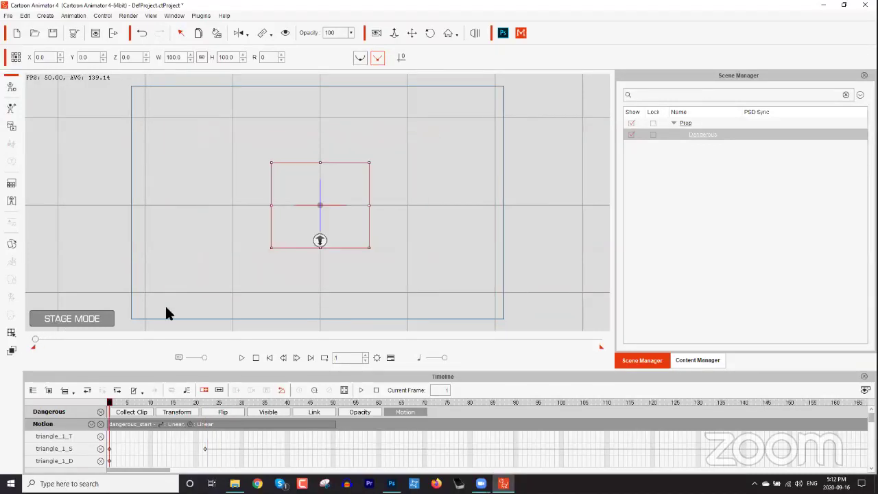
{"action": "left_click", "coordinate": [697, 363]}
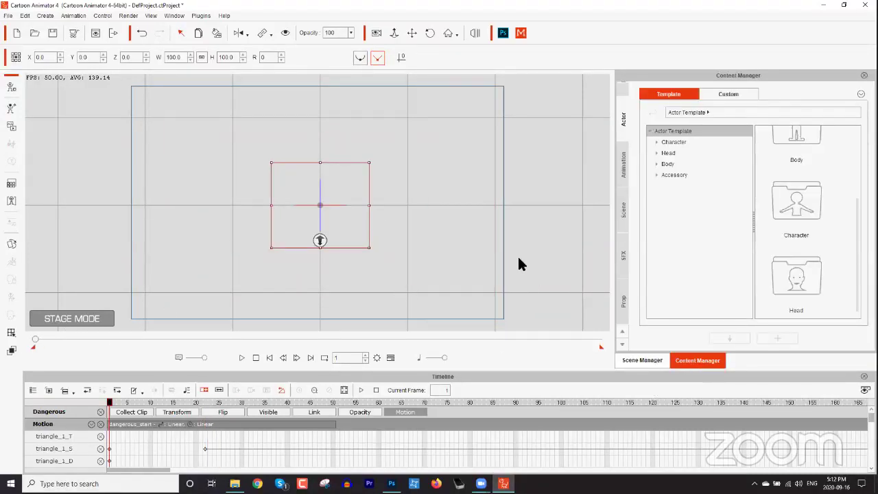
{"action": "left_click", "coordinate": [623, 300]}
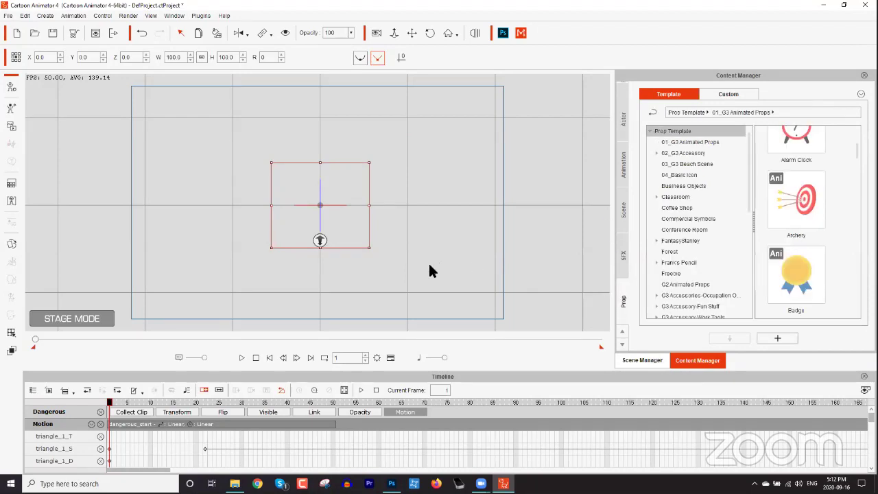
{"action": "left_click_drag", "start_coordinate": [420, 244], "coordinate": [341, 240]}
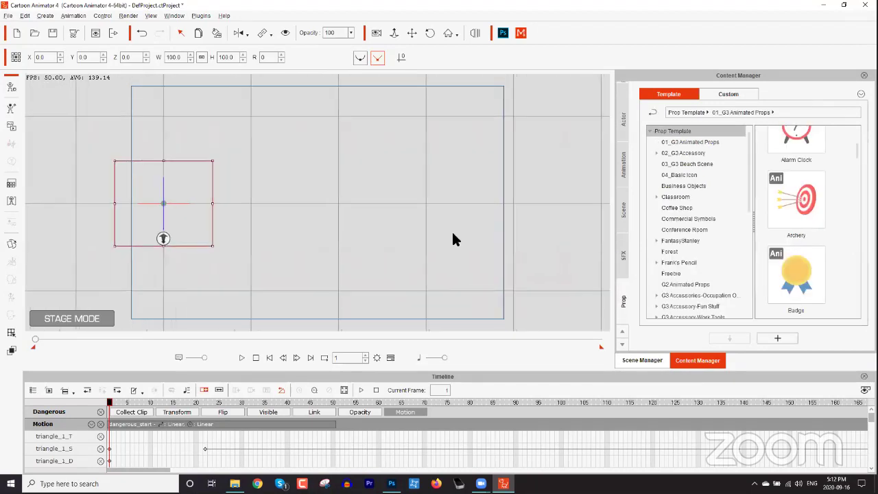
{"action": "scroll", "coordinate": [858, 158], "scroll_direction": "up", "scroll_amount": 1}
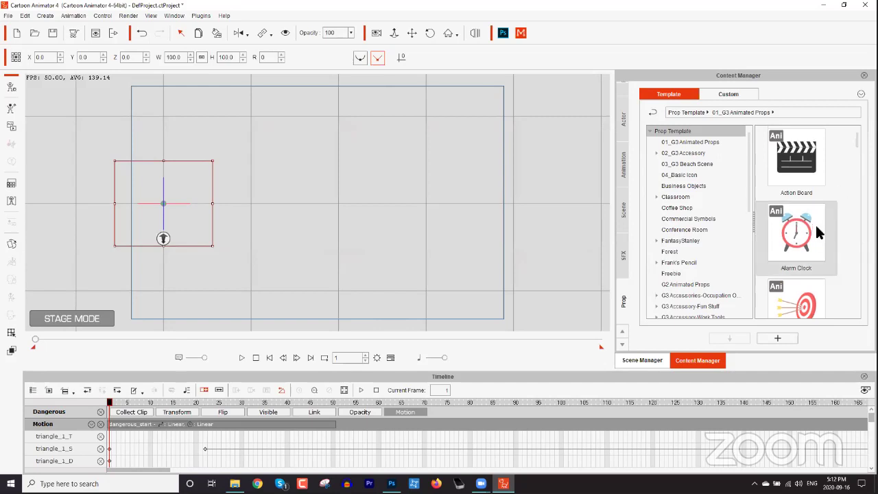
{"action": "left_click_drag", "start_coordinate": [811, 233], "coordinate": [408, 208]}
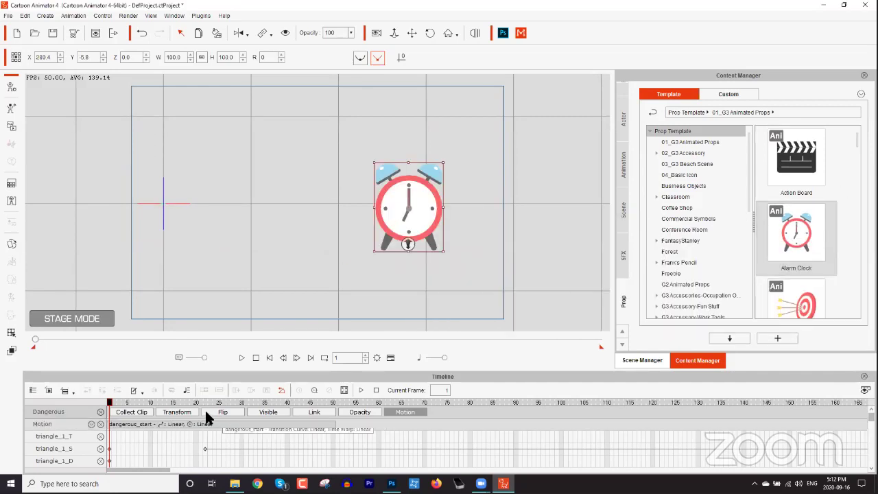
Step: Remove all object animation from the cat logo and return to frame 1
{"action": "left_click_drag", "start_coordinate": [204, 401], "coordinate": [346, 374]}
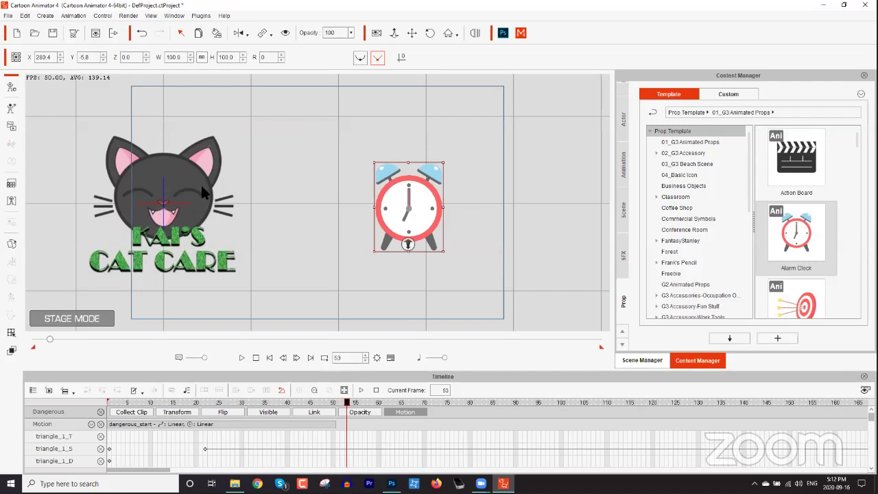
{"action": "left_click", "coordinate": [162, 192]}
{"action": "right_click", "coordinate": [165, 173]}
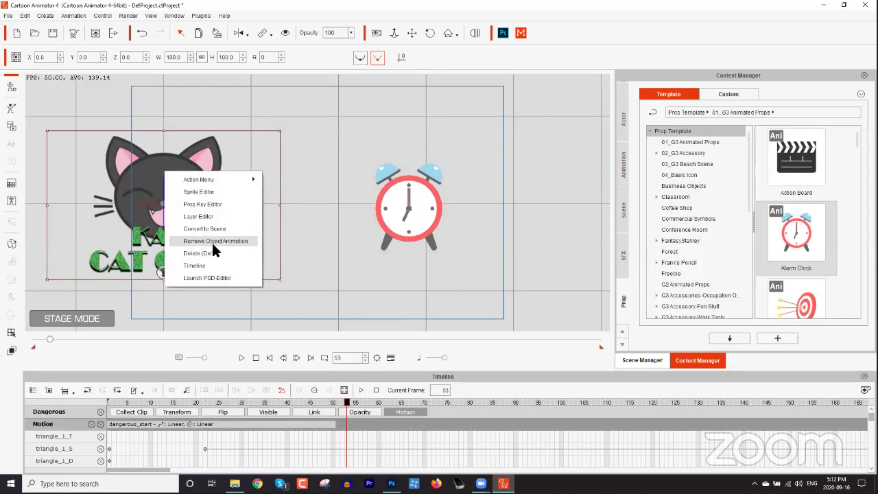
{"action": "left_click", "coordinate": [211, 241]}
{"action": "left_click_drag", "start_coordinate": [343, 403], "coordinate": [103, 406]}
{"action": "right_click", "coordinate": [173, 193]}
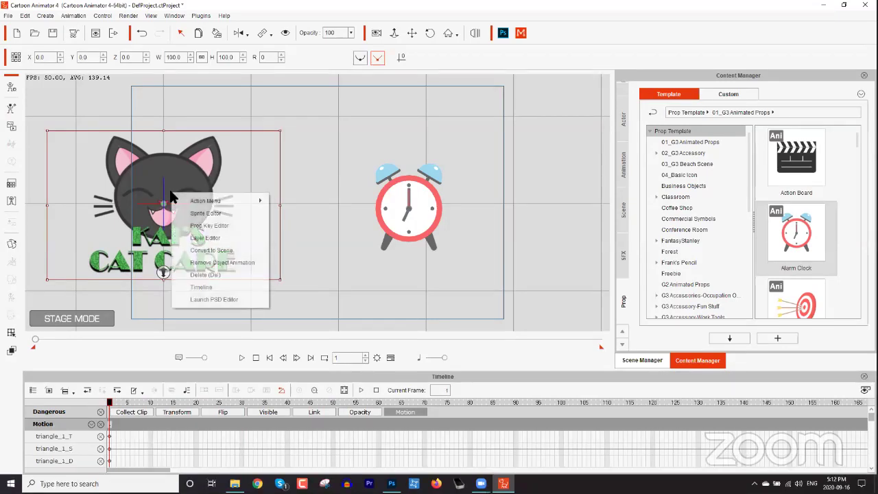
{"action": "left_click", "coordinate": [230, 408]}
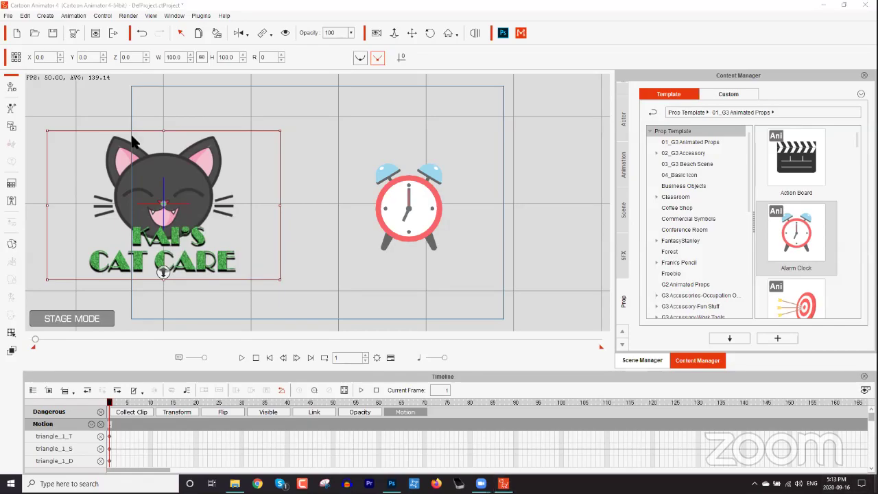
Step: Apply the Dangerous01 motion file from the desktop to the alarm clock at frame 1 and play it through
{"action": "key", "text": "super+d"}
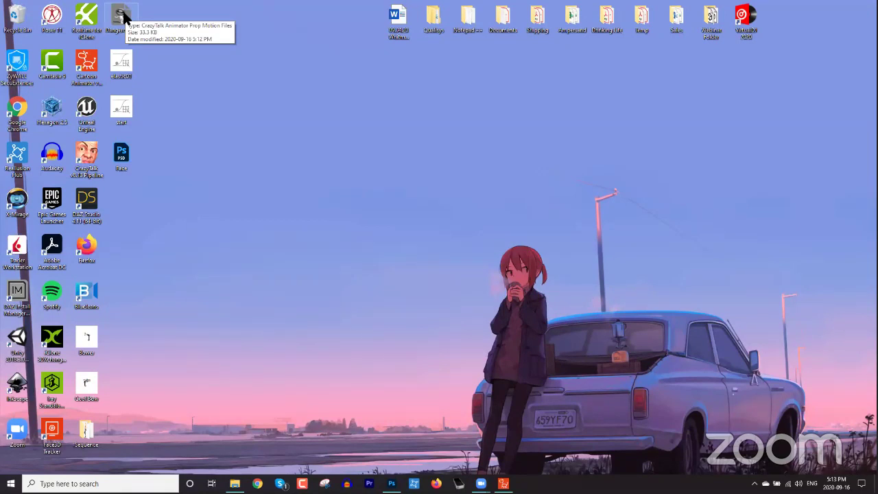
{"action": "left_click_drag", "start_coordinate": [123, 16], "coordinate": [410, 209]}
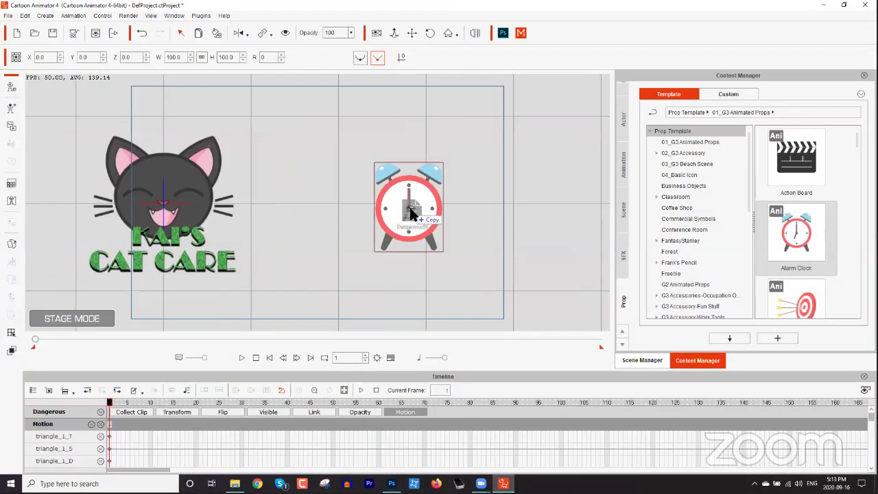
{"action": "key", "text": "space"}
{"action": "key", "text": "space"}
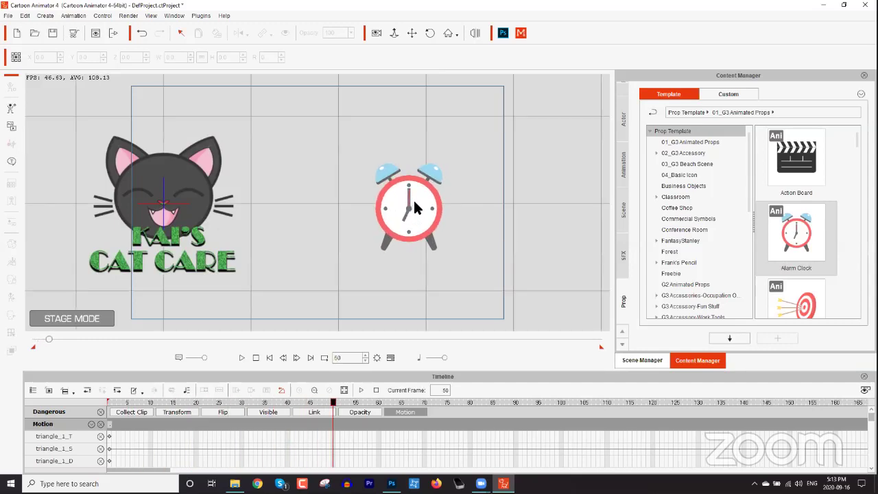
Step: Review how the borrowed Dangerous motion moves the alarm clock's parts by scrubbing to frame 23 and through to frame 52
{"action": "left_click_drag", "start_coordinate": [183, 405], "coordinate": [211, 407]}
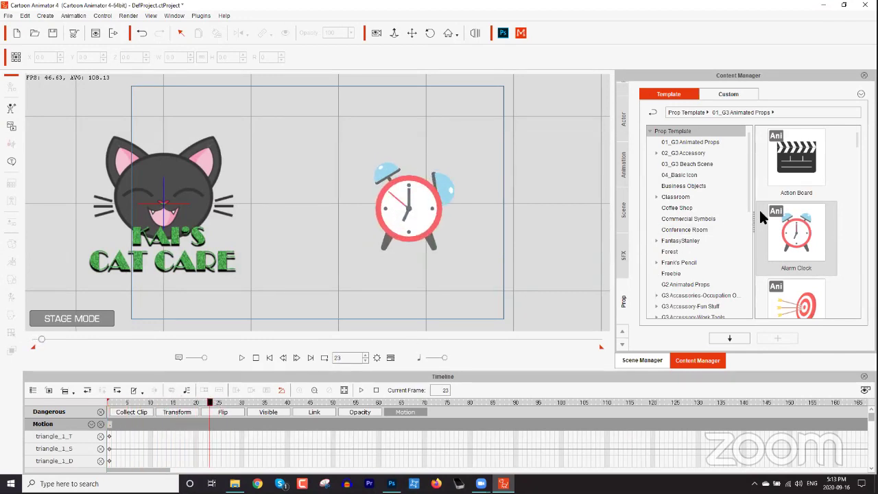
{"action": "scroll", "coordinate": [853, 172], "scroll_direction": "down", "scroll_amount": 3}
{"action": "scroll", "coordinate": [806, 220], "scroll_direction": "up", "scroll_amount": 2}
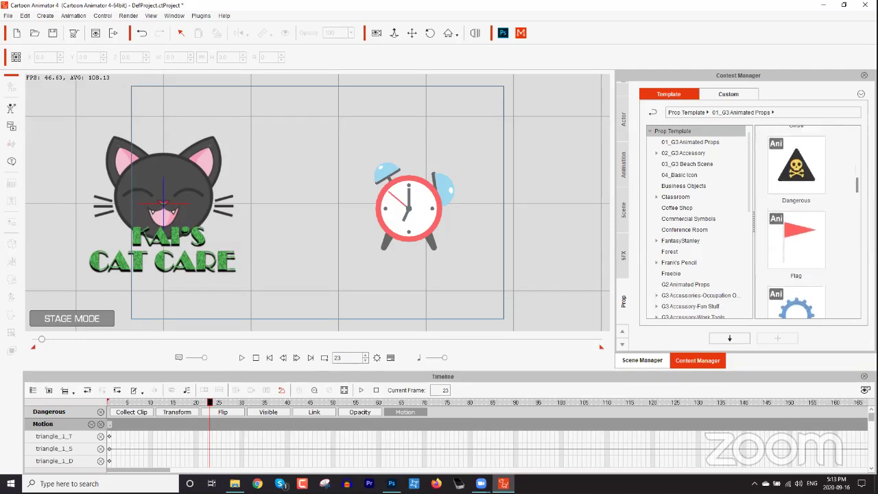
{"action": "key", "text": "Home"}
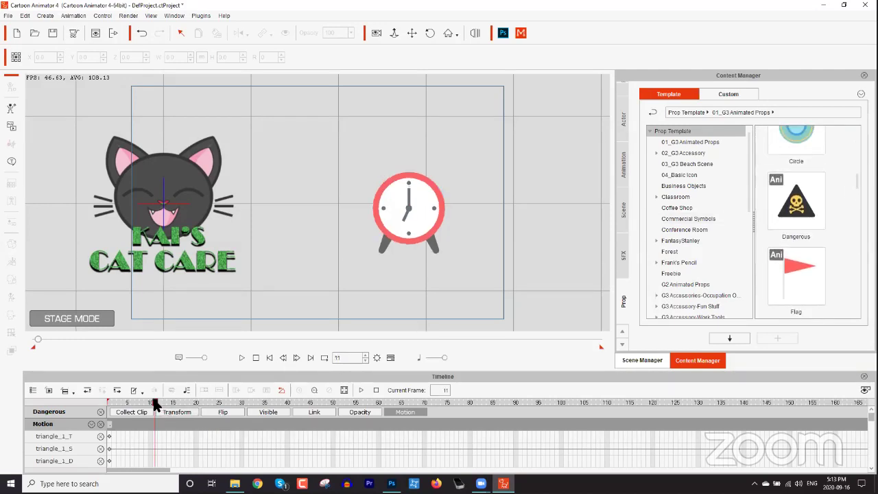
{"action": "left_click_drag", "start_coordinate": [156, 404], "coordinate": [342, 402]}
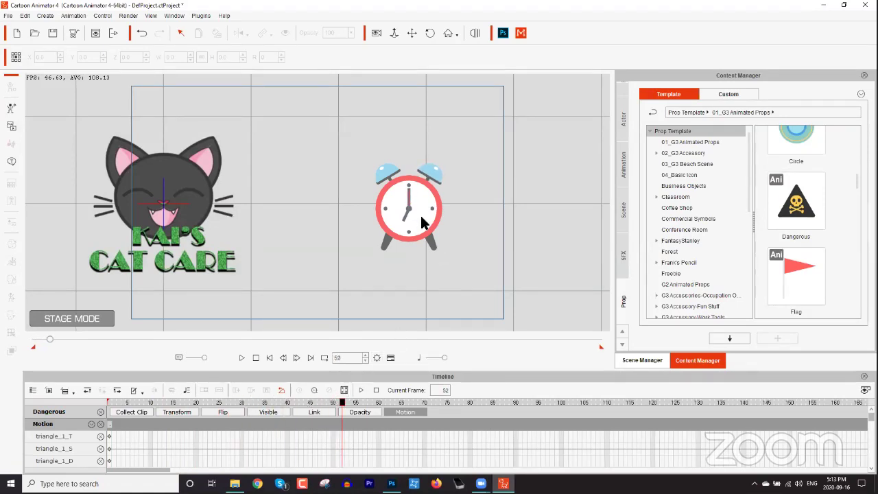
Step: Remove the object animation from the alarm clock and return to frame 1
{"action": "left_click", "coordinate": [420, 214]}
{"action": "right_click", "coordinate": [423, 215]}
{"action": "left_click", "coordinate": [471, 286]}
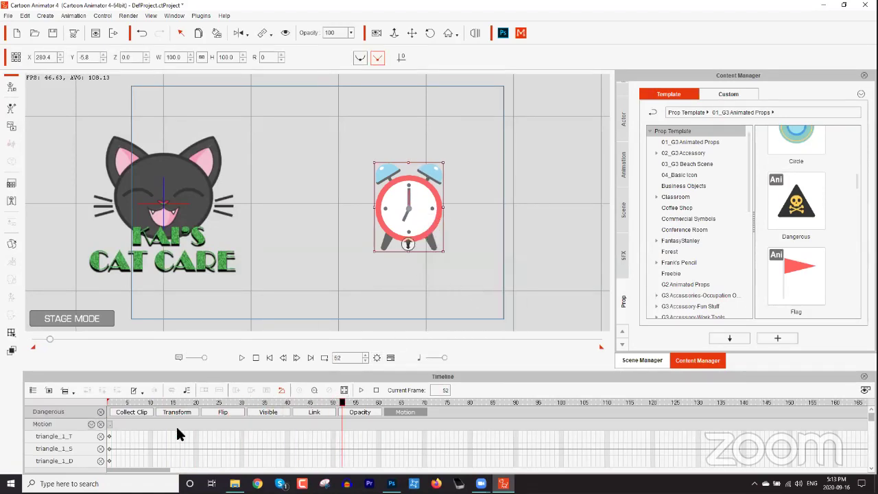
{"action": "key", "text": "Home"}
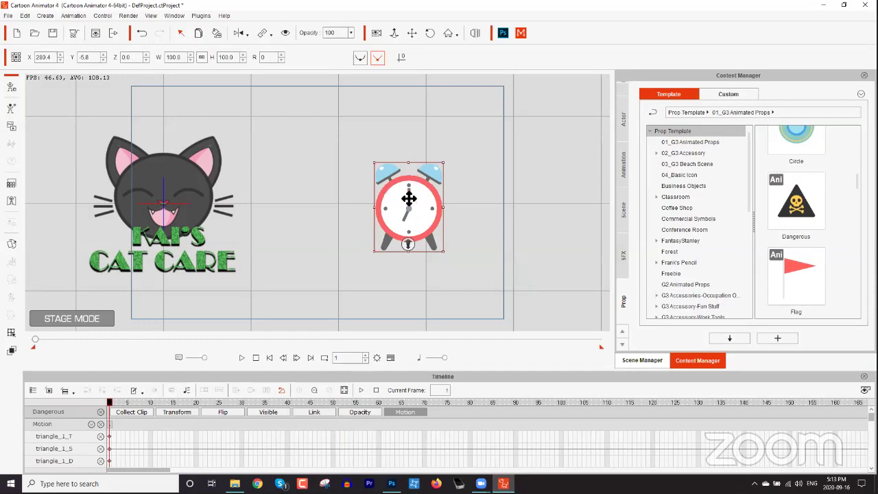
Step: Apply the built-in alarm clock_ringing action to the alarm clock from frame 1
{"action": "right_click", "coordinate": [409, 199]}
{"action": "mouse_move", "coordinate": [431, 209]}
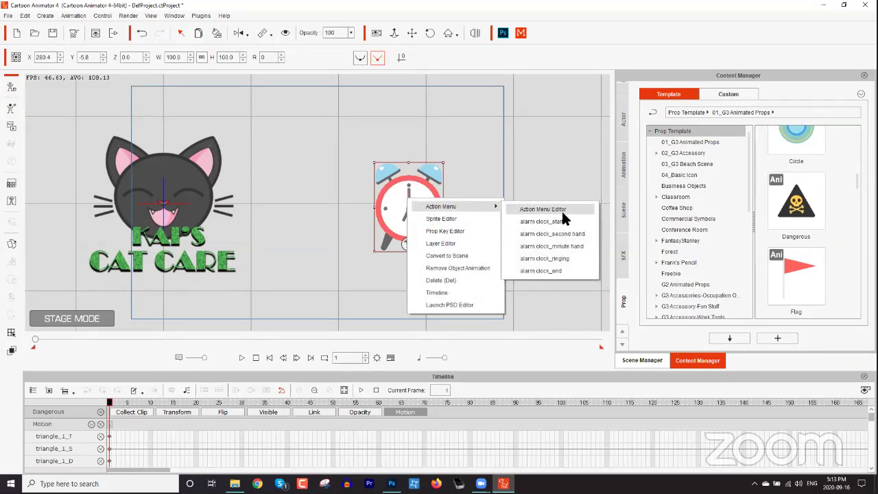
{"action": "left_click", "coordinate": [561, 260]}
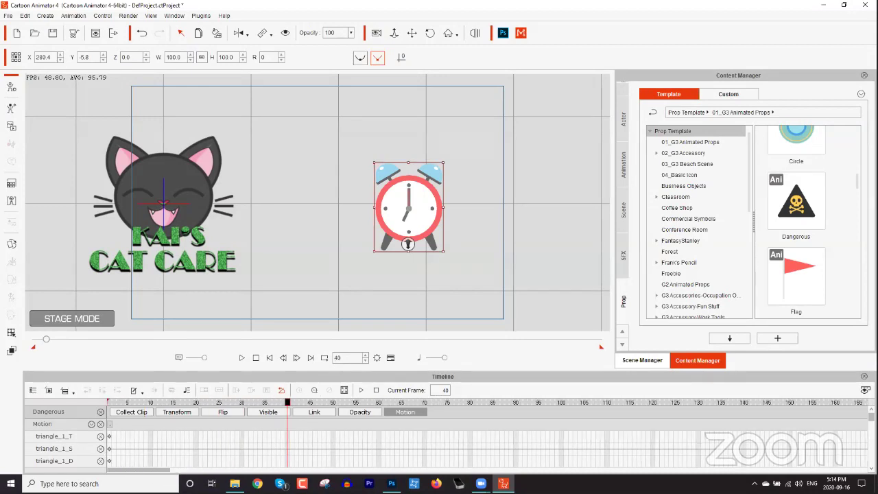
Step: Show the alarm clock's motion track and export its alarm clock_ringing clip to the Desktop as Alarm
{"action": "left_click", "coordinate": [48, 389]}
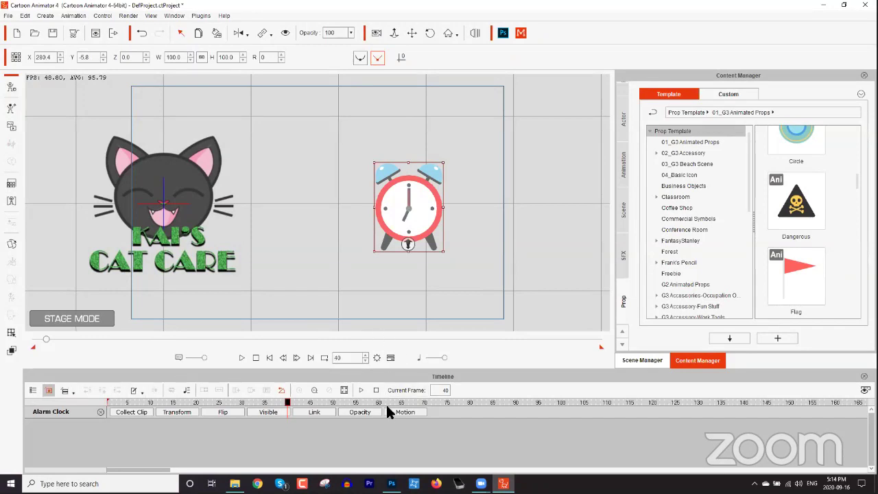
{"action": "left_click", "coordinate": [401, 411]}
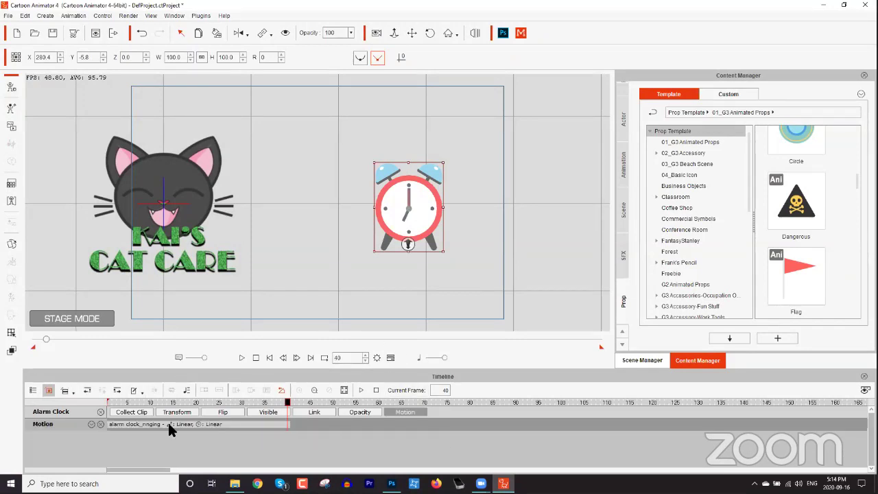
{"action": "left_click", "coordinate": [167, 421]}
{"action": "right_click", "coordinate": [168, 421]}
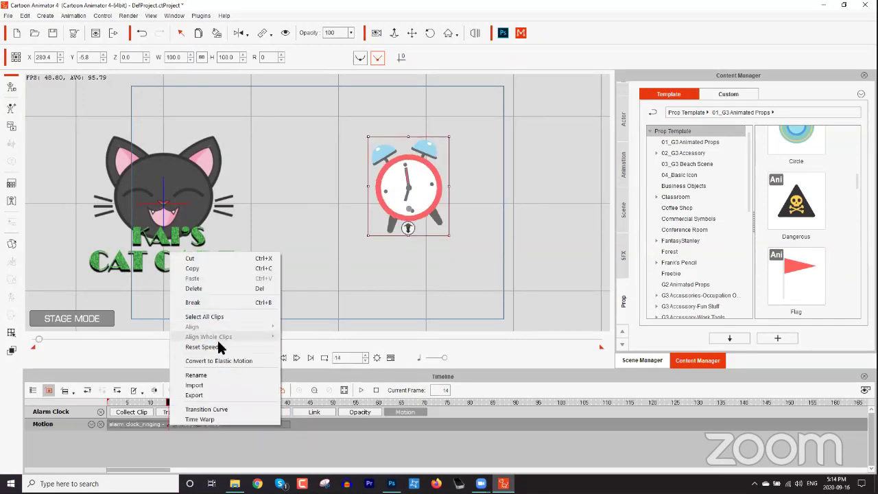
{"action": "left_click", "coordinate": [215, 395]}
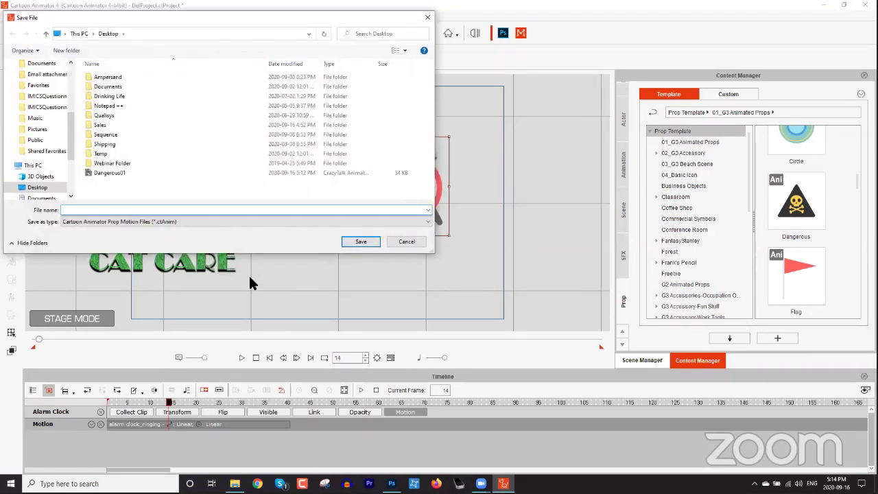
{"action": "type", "text": "Alar"}
{"action": "key", "text": "Return"}
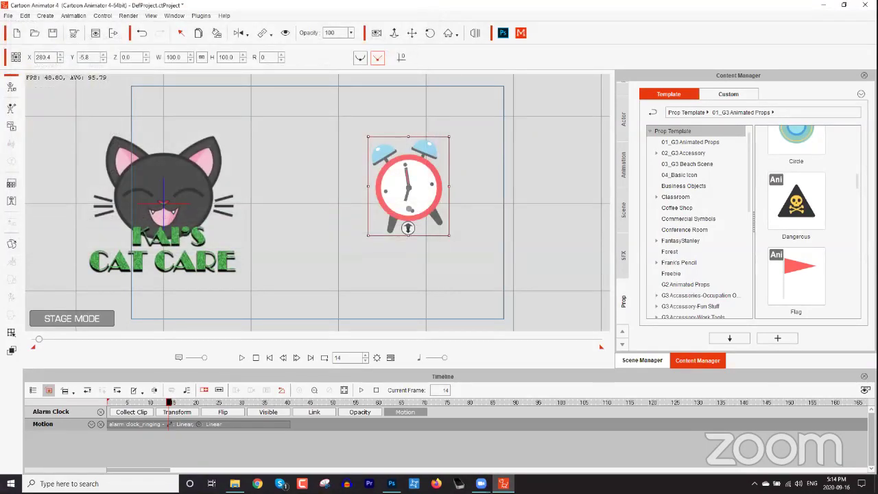
Step: Apply the Alarm motion file from the desktop to the cat logo and play the result
{"action": "key", "text": "super+d"}
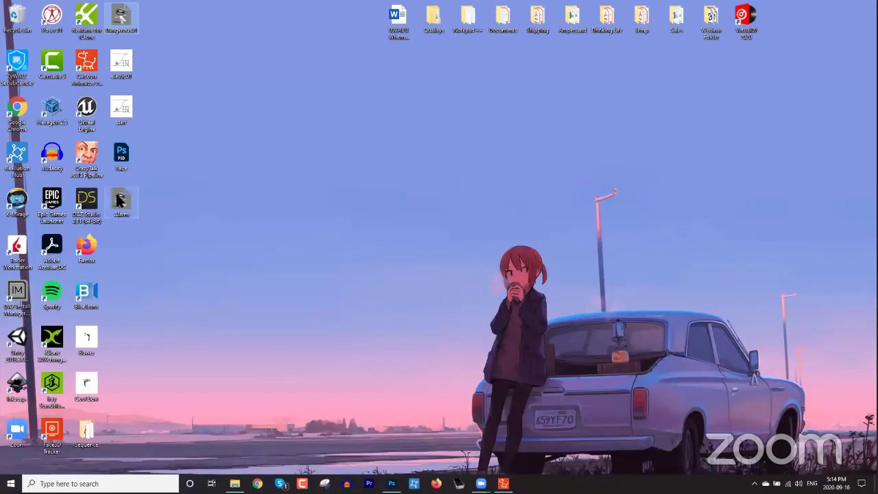
{"action": "left_click", "coordinate": [505, 484]}
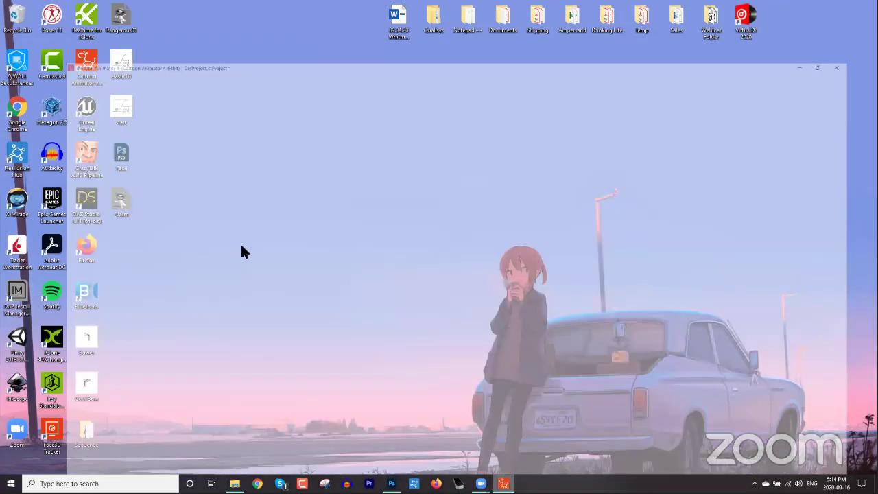
{"action": "key", "text": "space"}
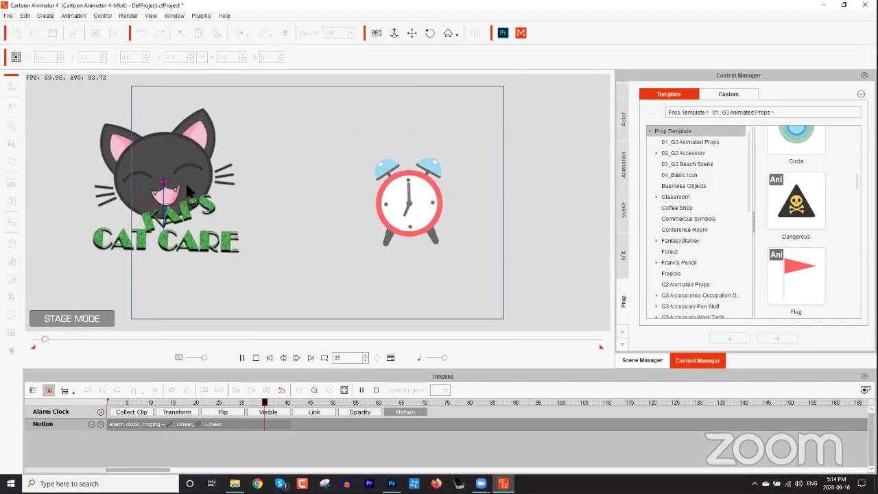
Step: Stop playback, return to frame 1 and delete the alarm clock from the stage
{"action": "key", "text": "space"}
{"action": "left_click_drag", "start_coordinate": [219, 400], "coordinate": [238, 403]}
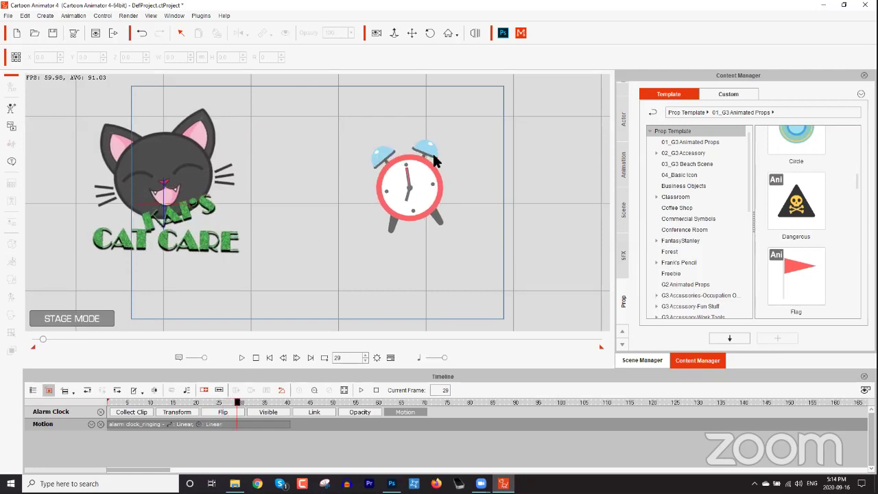
{"action": "left_click_drag", "start_coordinate": [227, 404], "coordinate": [110, 405]}
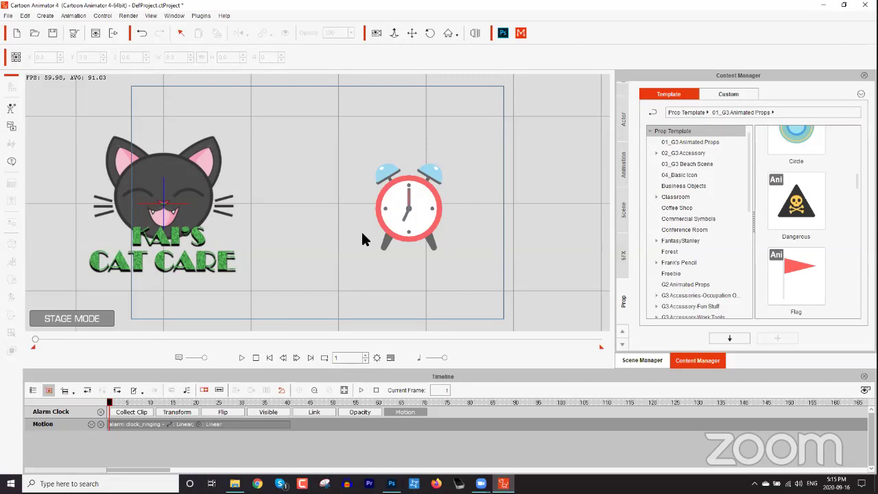
{"action": "left_click", "coordinate": [394, 235]}
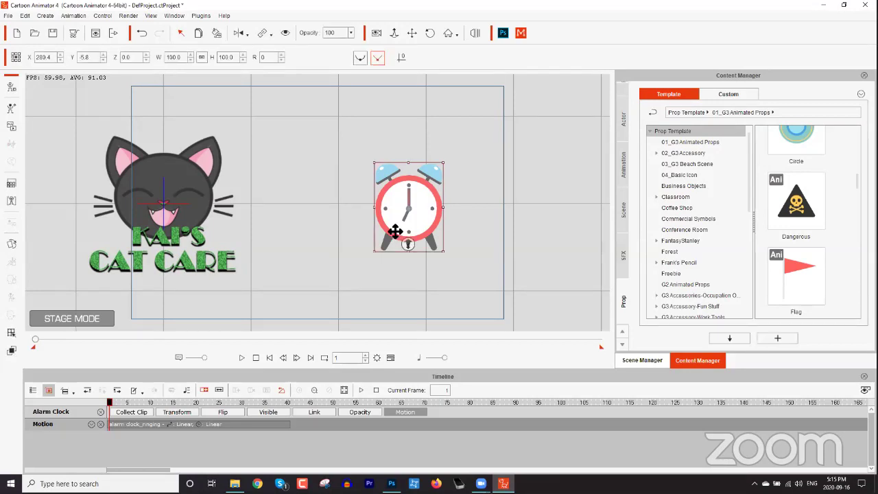
{"action": "key", "text": "Delete"}
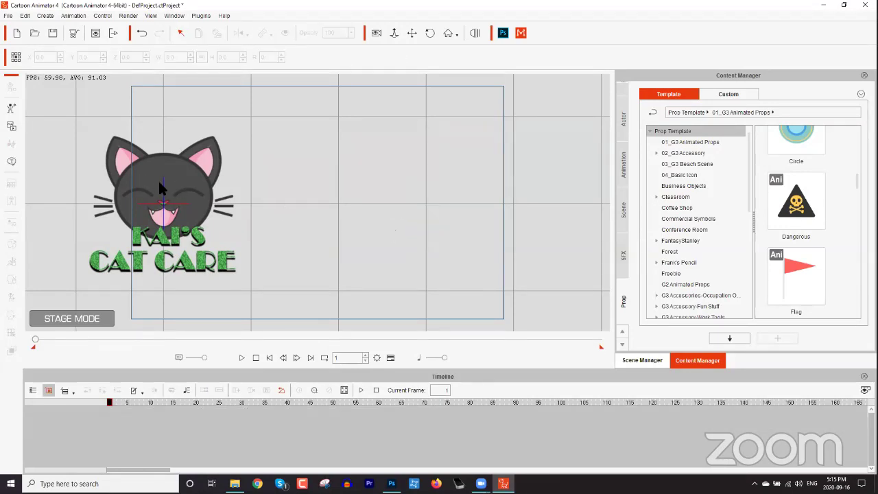
Step: Play the cat logo's Alarm motion and move its clip to the start of the motion track
{"action": "left_click", "coordinate": [164, 186]}
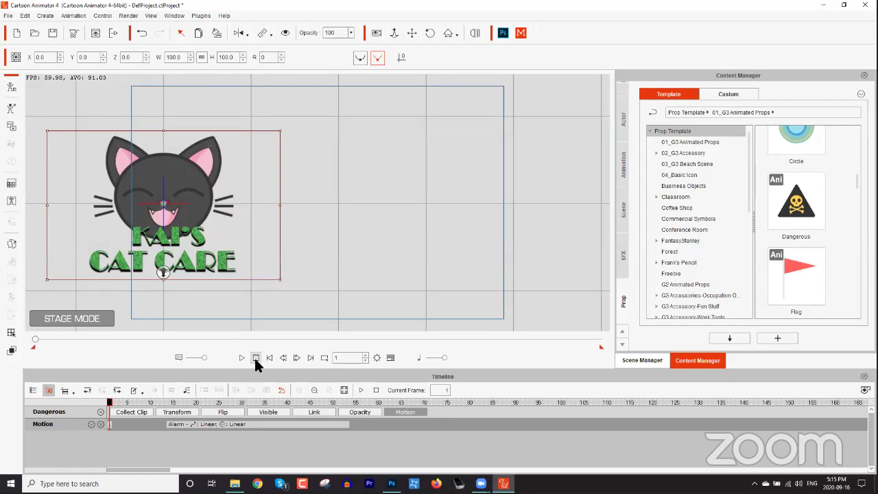
{"action": "left_click", "coordinate": [242, 357]}
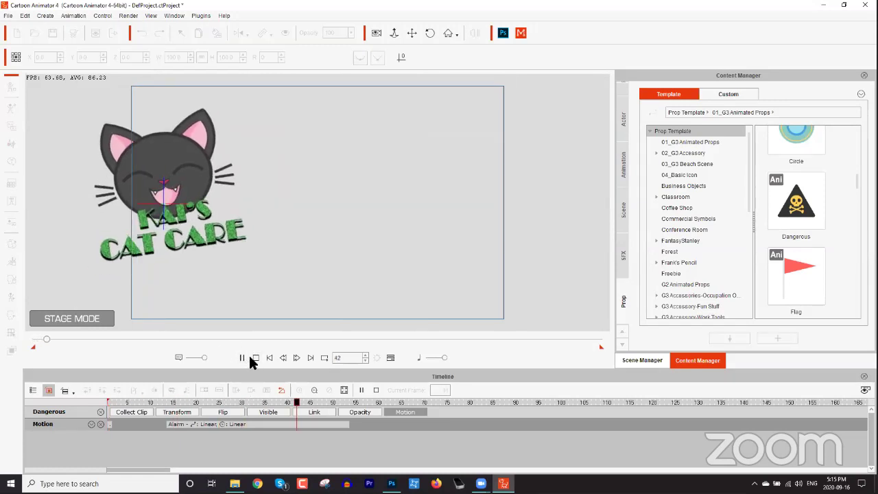
{"action": "left_click", "coordinate": [250, 358]}
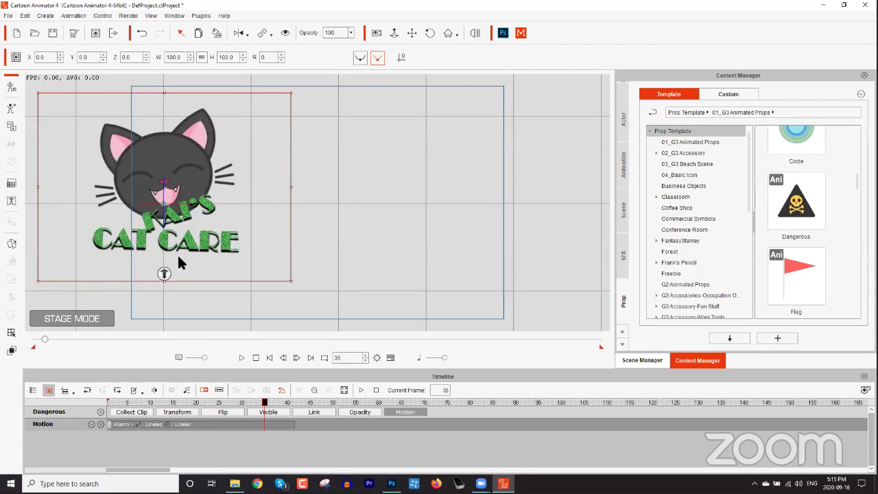
{"action": "left_click_drag", "start_coordinate": [220, 402], "coordinate": [287, 402]}
Step: Remove the object animation from the cat logo and return to frame 1
{"action": "right_click", "coordinate": [177, 196]}
{"action": "left_click", "coordinate": [231, 259]}
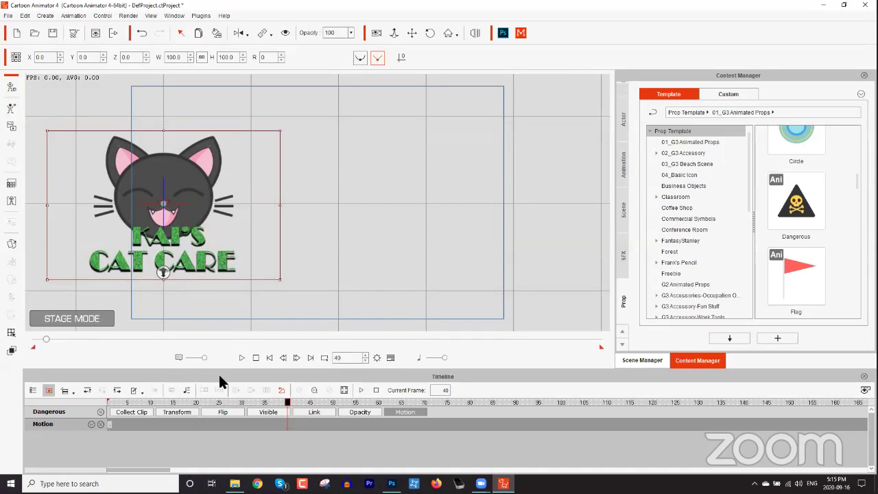
{"action": "left_click_drag", "start_coordinate": [141, 403], "coordinate": [97, 407]}
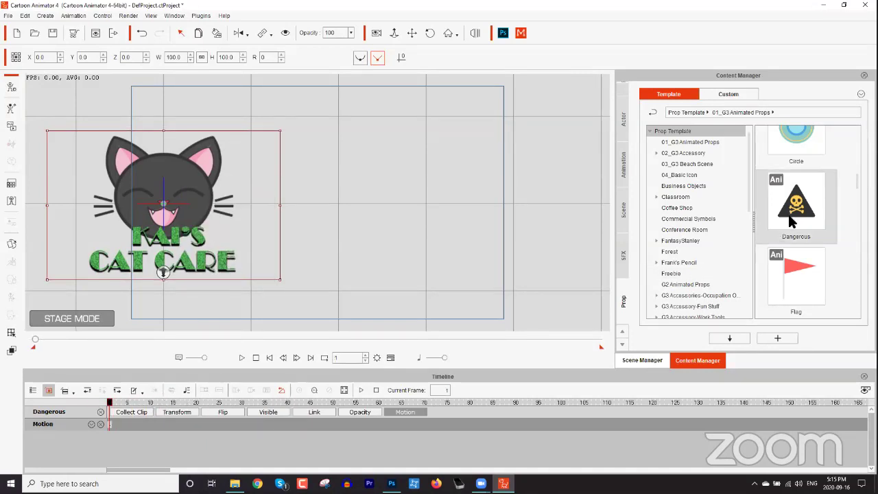
Step: Add the Laptop prop from 01_G3 Animated Props beside the cat logo and enlarge it to about 199%
{"action": "left_click_drag", "start_coordinate": [857, 182], "coordinate": [858, 250]}
{"action": "left_click_drag", "start_coordinate": [796, 205], "coordinate": [402, 220]}
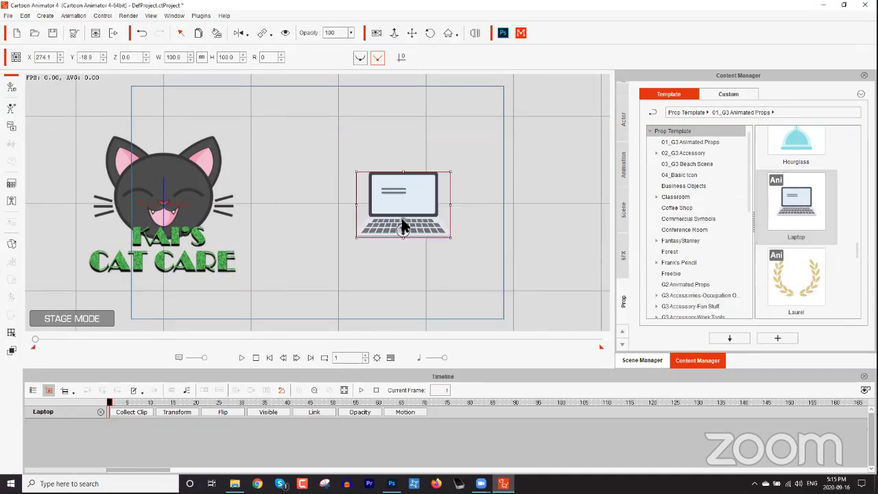
{"action": "left_click_drag", "start_coordinate": [450, 173], "coordinate": [497, 124]}
{"action": "left_click_drag", "start_coordinate": [412, 183], "coordinate": [409, 210]}
Step: Apply the laptop_start action to the laptop from frame 1 and show its motion track
{"action": "right_click", "coordinate": [393, 211]}
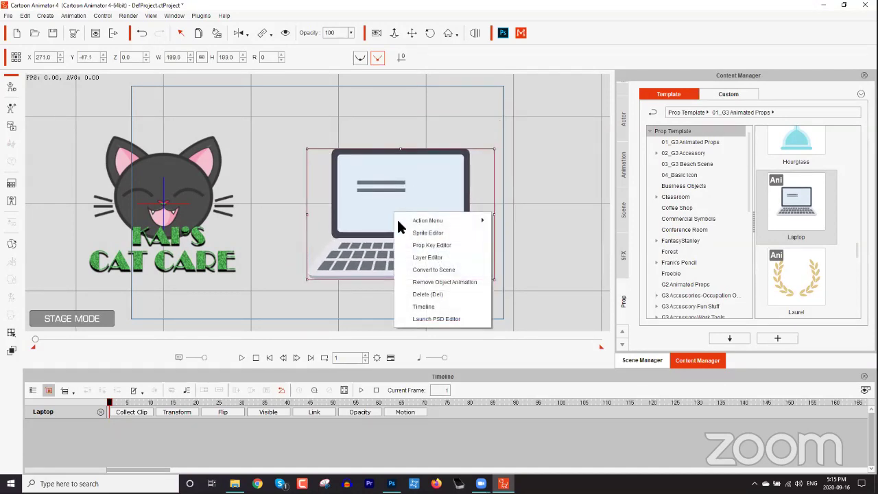
{"action": "mouse_move", "coordinate": [427, 224]}
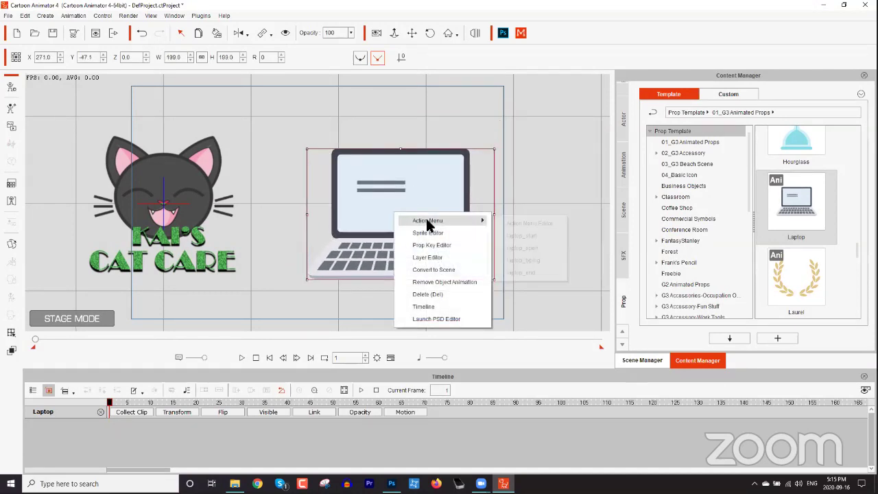
{"action": "left_click", "coordinate": [530, 235]}
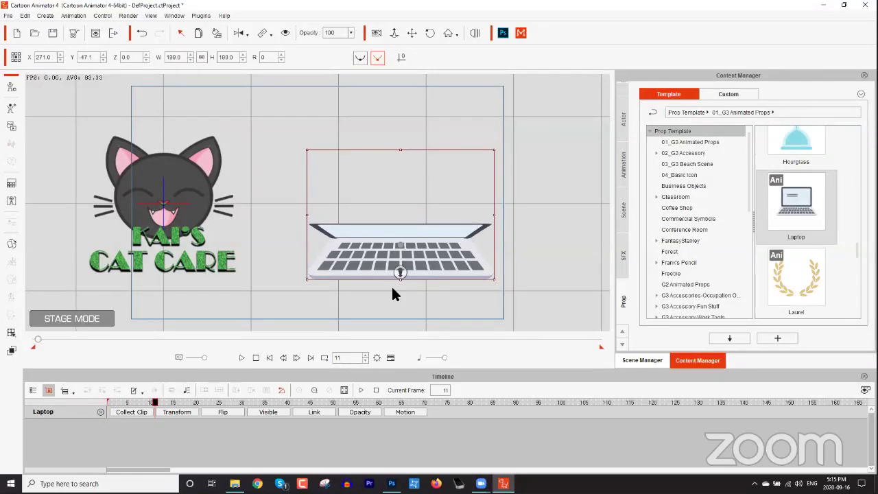
{"action": "left_click", "coordinate": [396, 409]}
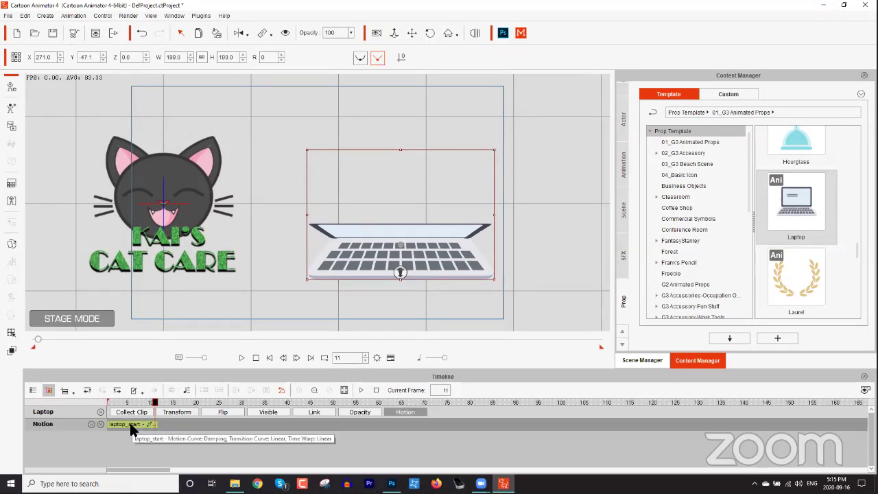
Step: Add the laptop_open action followed by the laptop_end action to the laptop's animation
{"action": "right_click", "coordinate": [415, 245]}
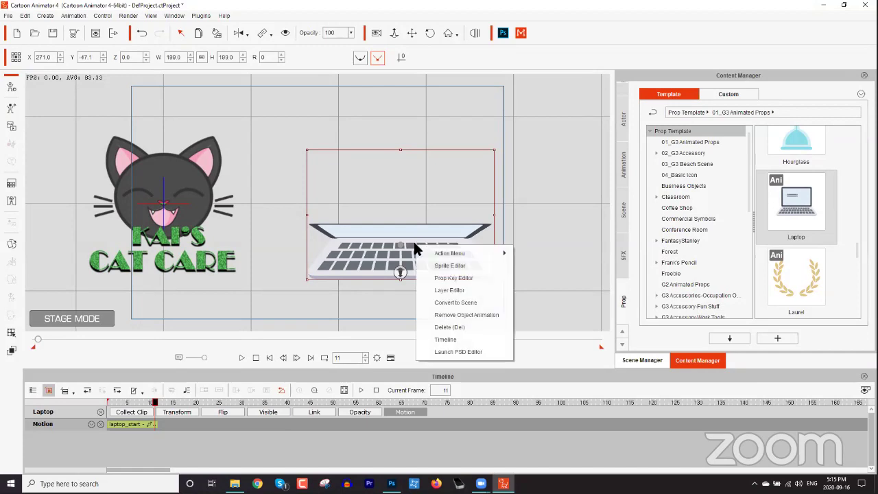
{"action": "mouse_move", "coordinate": [493, 249]}
{"action": "left_click", "coordinate": [549, 280]}
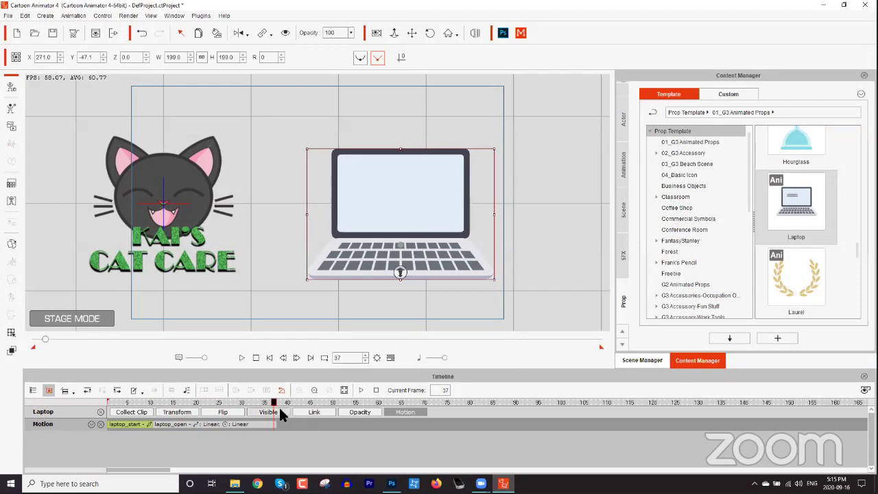
{"action": "right_click", "coordinate": [410, 212]}
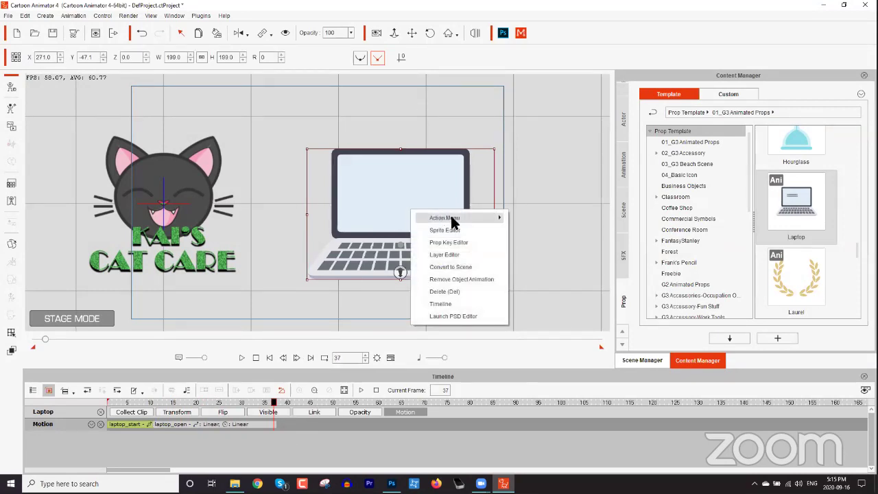
{"action": "mouse_move", "coordinate": [493, 217]}
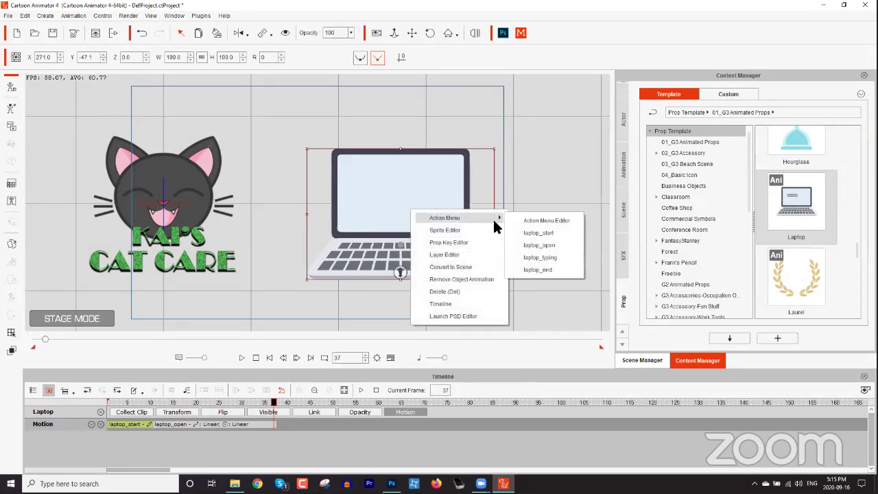
{"action": "left_click", "coordinate": [549, 270]}
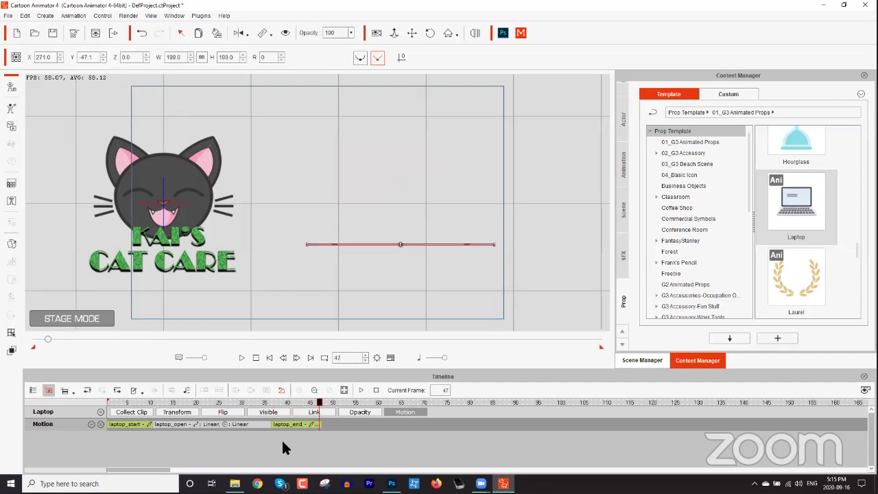
Step: Play the laptop's full animation sequence from frame 1 and stop playback
{"action": "left_click_drag", "start_coordinate": [259, 404], "coordinate": [87, 399]}
{"action": "key", "text": "space"}
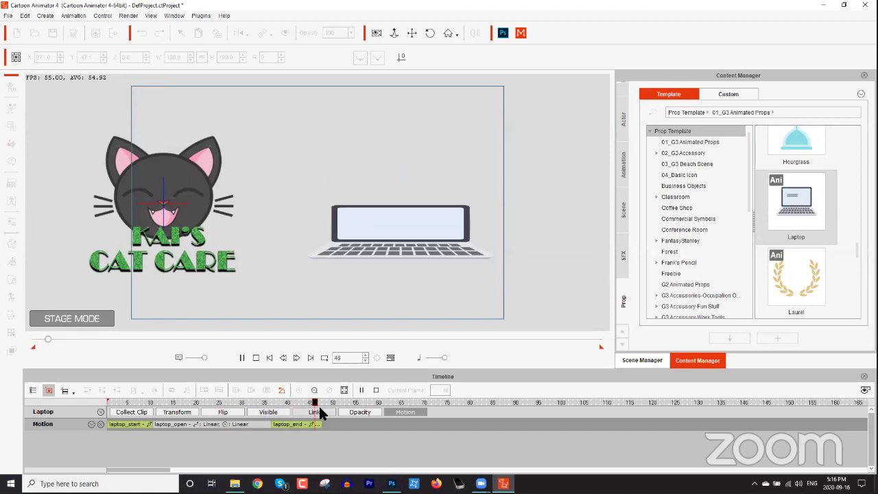
{"action": "key", "text": "space"}
Step: Compare the clip options offered for laptop_start and laptop_open on the laptop's motion track
{"action": "left_click_drag", "start_coordinate": [366, 403], "coordinate": [121, 424]}
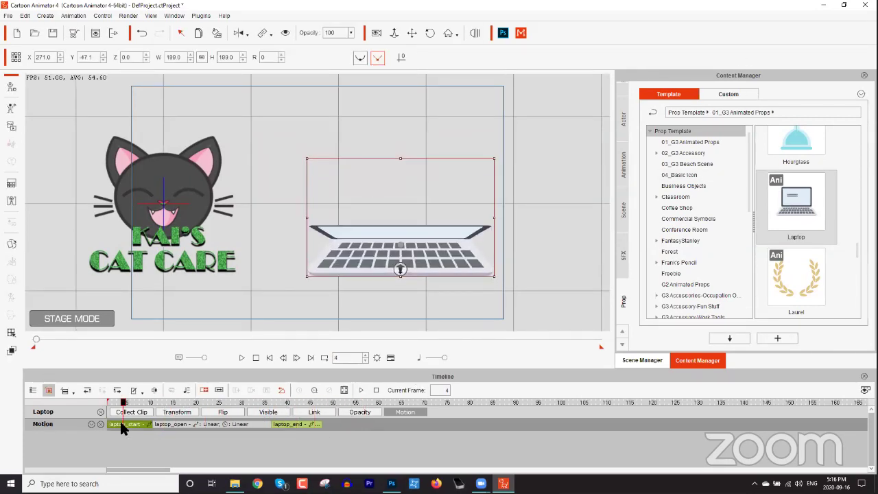
{"action": "right_click", "coordinate": [121, 424]}
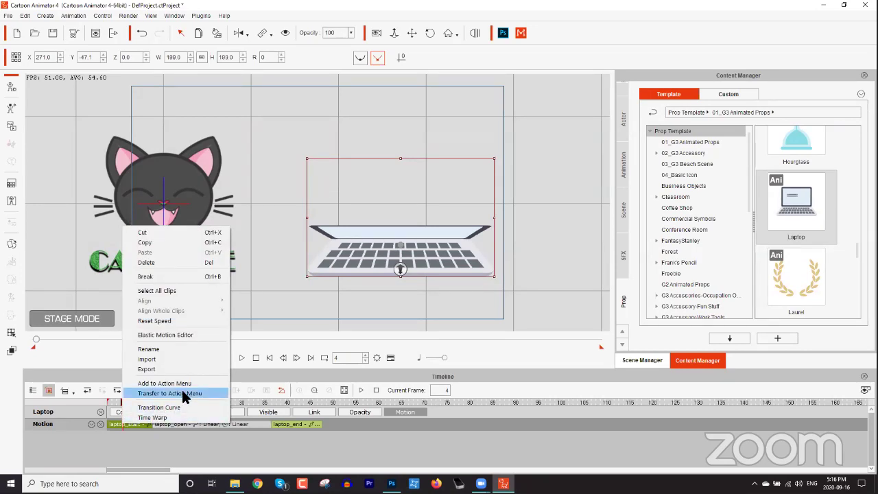
{"action": "left_click", "coordinate": [205, 423]}
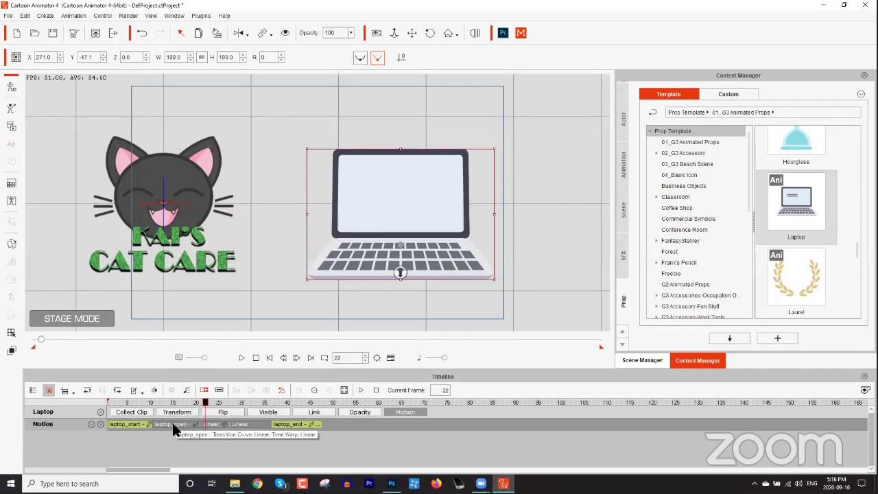
{"action": "left_click_drag", "start_coordinate": [165, 404], "coordinate": [204, 405]}
{"action": "right_click", "coordinate": [202, 421]}
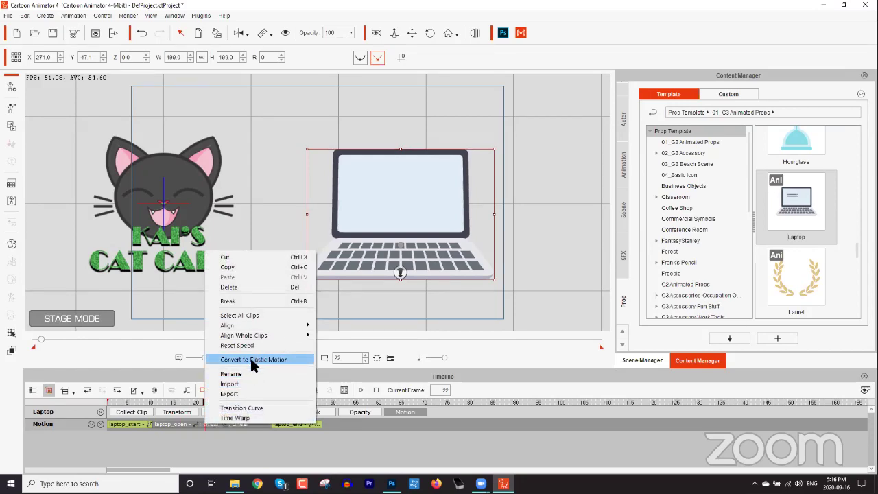
{"action": "left_click", "coordinate": [130, 423]}
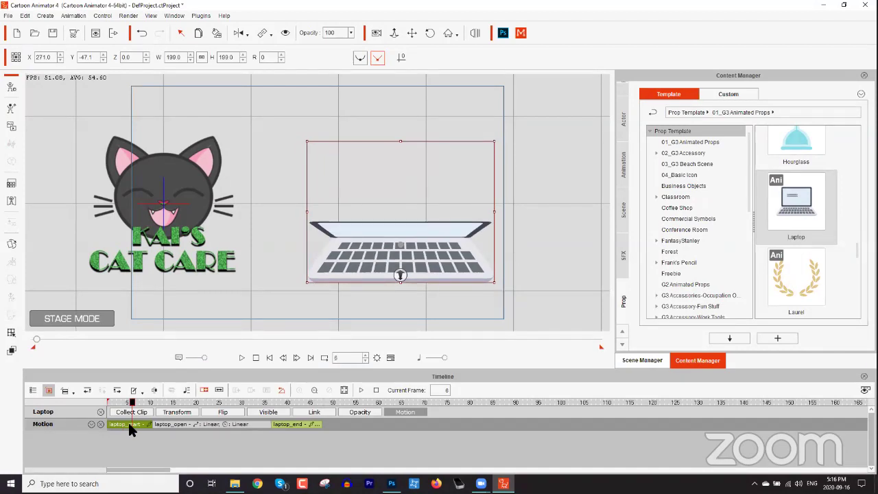
{"action": "right_click", "coordinate": [128, 423]}
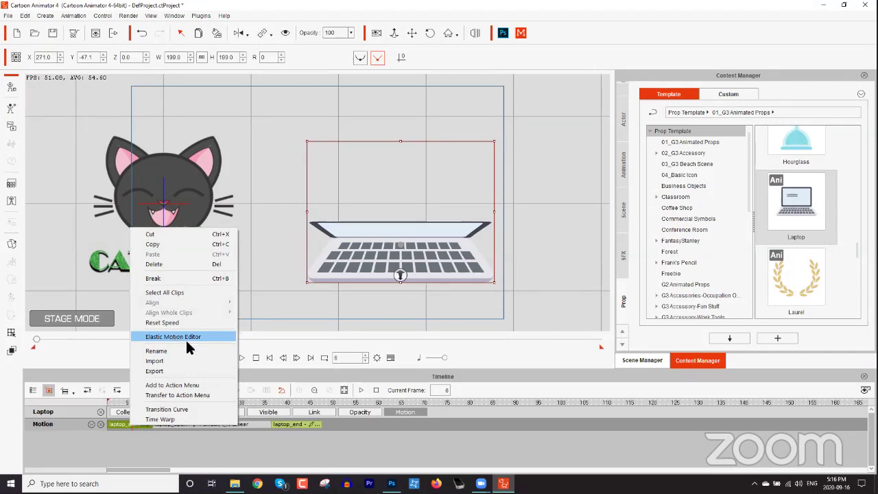
Step: Apply the Dangerous01 motion file from the desktop to the cat logo at about frame 10
{"action": "left_click", "coordinate": [302, 405]}
{"action": "left_click_drag", "start_coordinate": [302, 405], "coordinate": [155, 402]}
{"action": "left_click", "coordinate": [876, 485]}
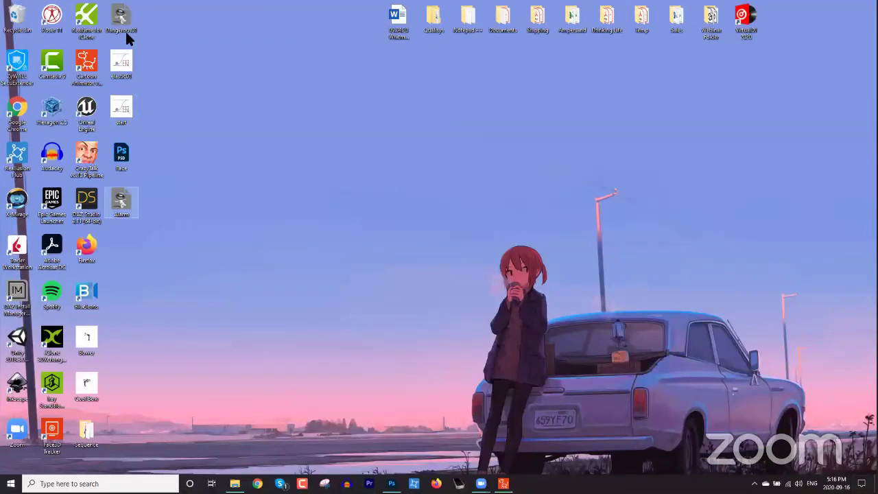
{"action": "left_click_drag", "start_coordinate": [125, 38], "coordinate": [171, 196]}
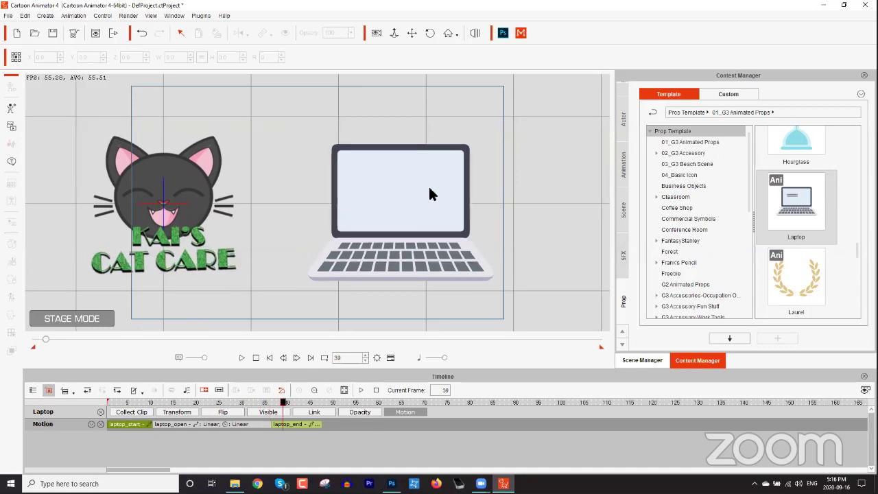
Step: Delete the laptop_end and laptop_start clips from the laptop's motion track
{"action": "left_click", "coordinate": [429, 188]}
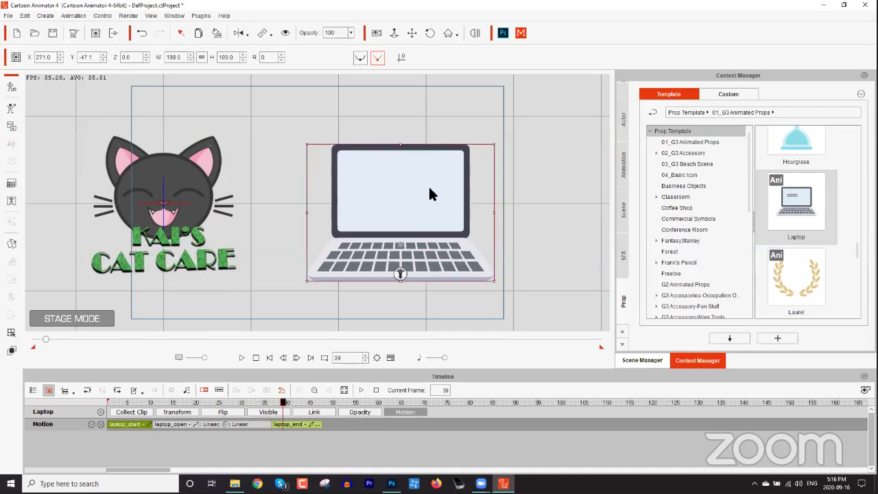
{"action": "left_click", "coordinate": [200, 422]}
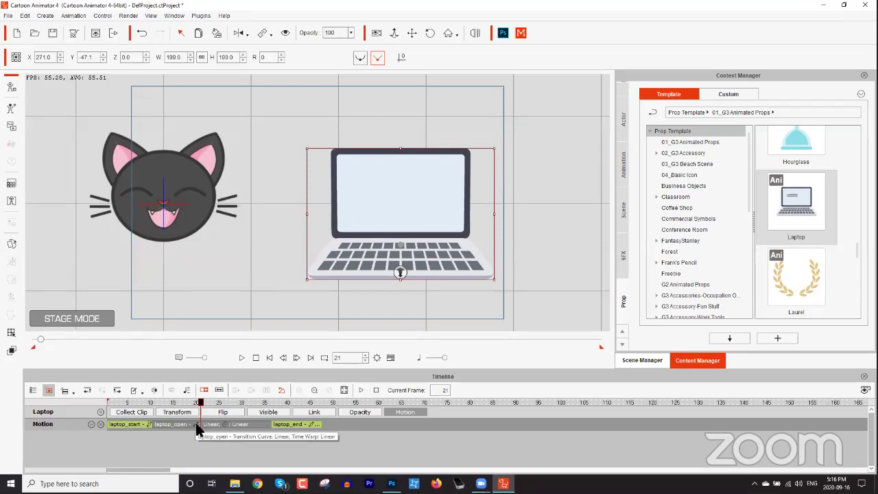
{"action": "left_click", "coordinate": [291, 424]}
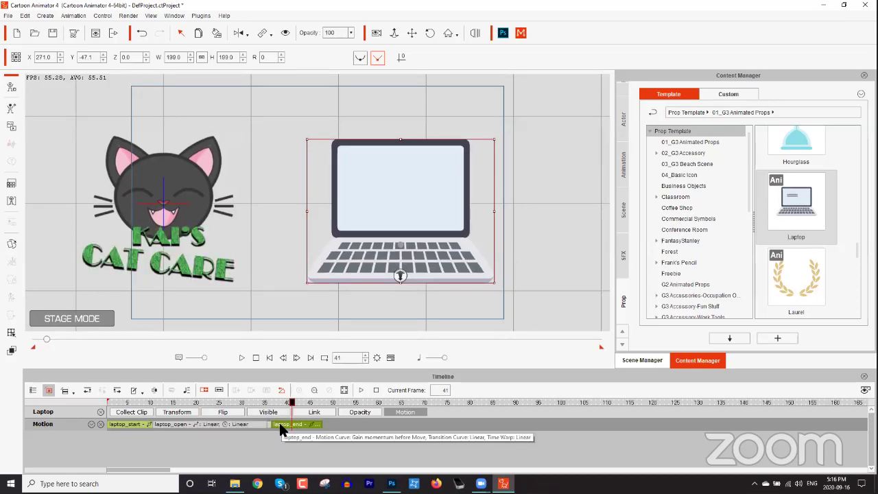
{"action": "key", "text": "Delete"}
{"action": "left_click", "coordinate": [136, 422]}
{"action": "key", "text": "Delete"}
Step: Move the cat logo's Dangerous01 clip to the start of its motion track, and delete the laptop from the stage
{"action": "left_click", "coordinate": [162, 201]}
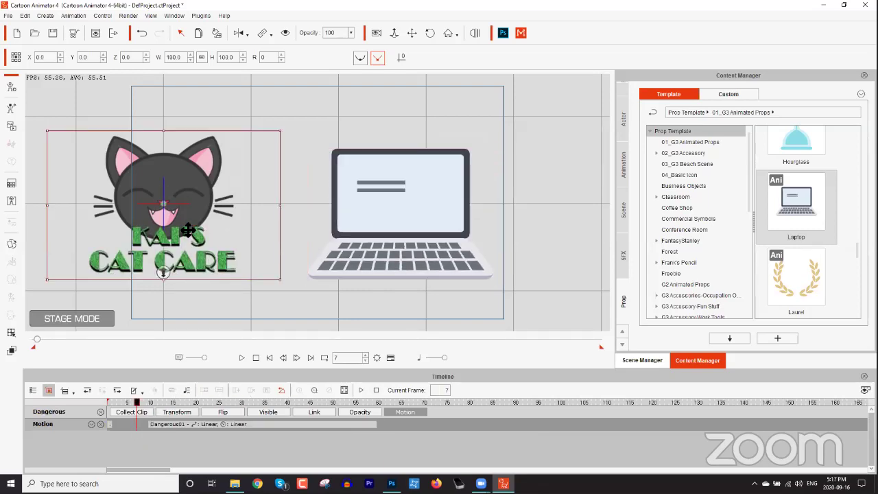
{"action": "left_click_drag", "start_coordinate": [205, 424], "coordinate": [245, 407]}
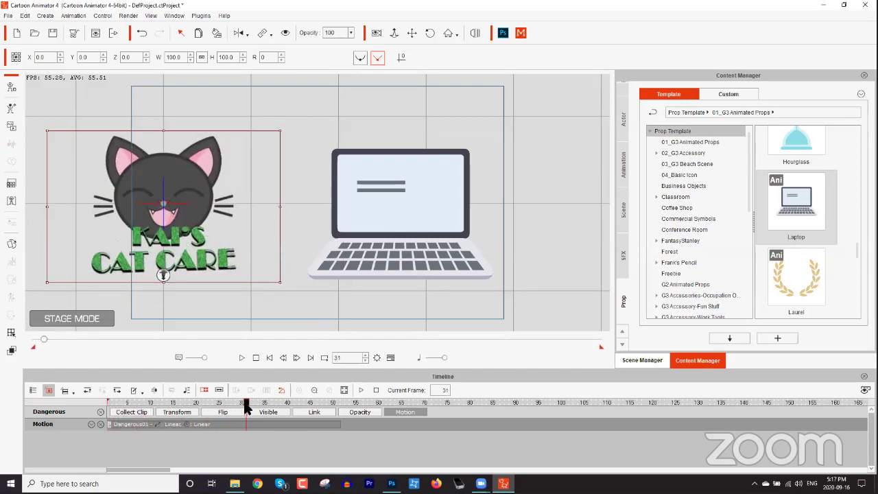
{"action": "left_click", "coordinate": [420, 214]}
{"action": "key", "text": "Delete"}
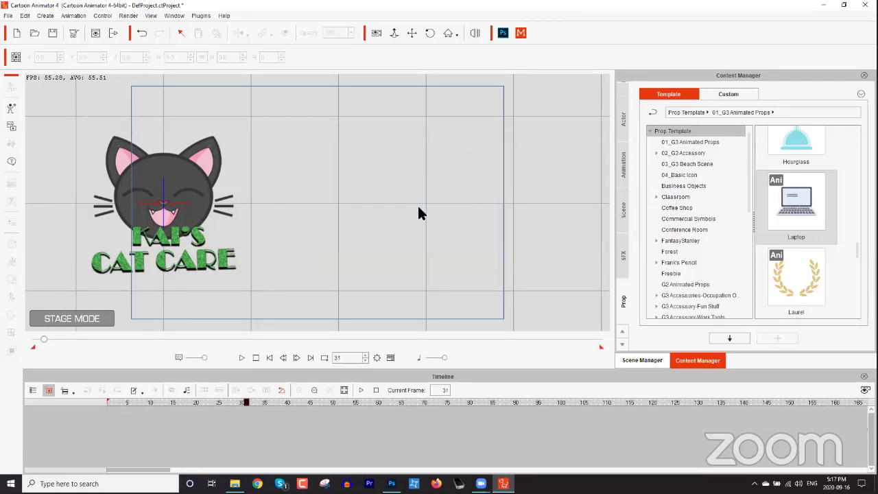
{"action": "left_click", "coordinate": [187, 198]}
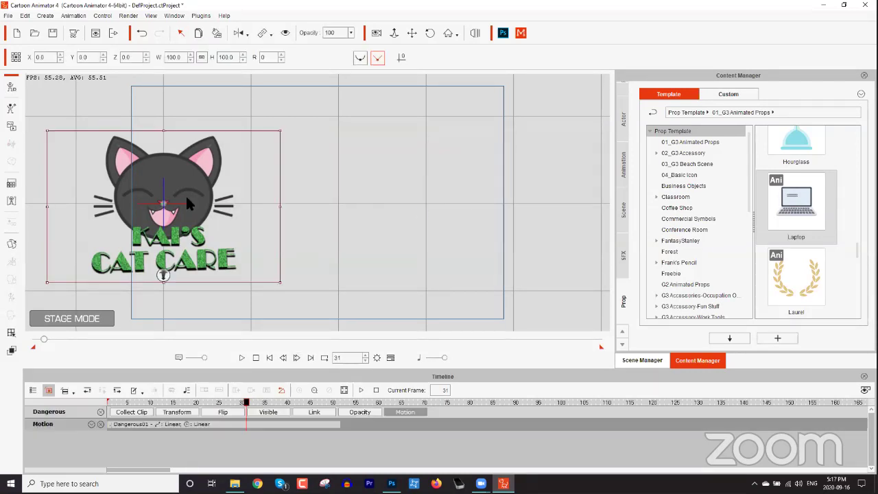
Step: Scrub through the cat logo's Dangerous01 motion and open its clip in the Elastic Motion Editor
{"action": "left_click", "coordinate": [170, 426]}
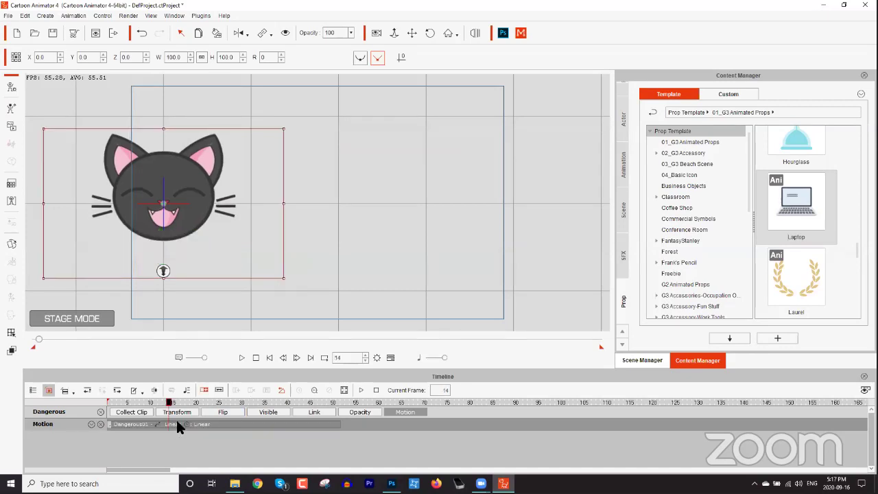
{"action": "left_click_drag", "start_coordinate": [192, 408], "coordinate": [256, 399]}
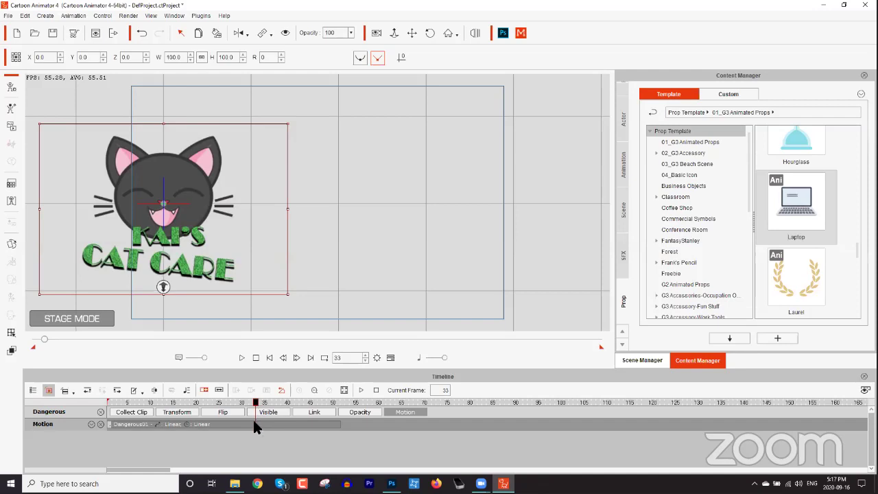
{"action": "right_click", "coordinate": [254, 421]}
{"action": "left_click", "coordinate": [293, 358]}
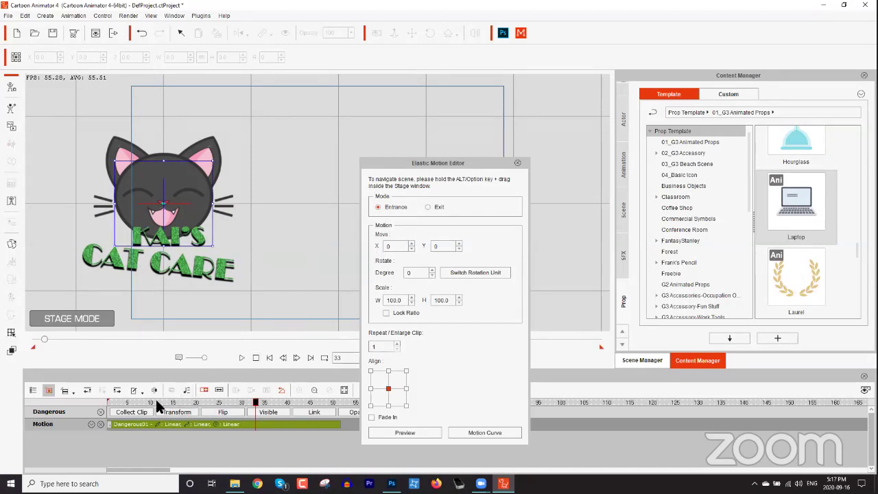
Step: Scrub through the Dangerous01 clip and preview its entrance motion before changing any settings
{"action": "left_click", "coordinate": [127, 404]}
{"action": "left_click_drag", "start_coordinate": [127, 407], "coordinate": [169, 406]}
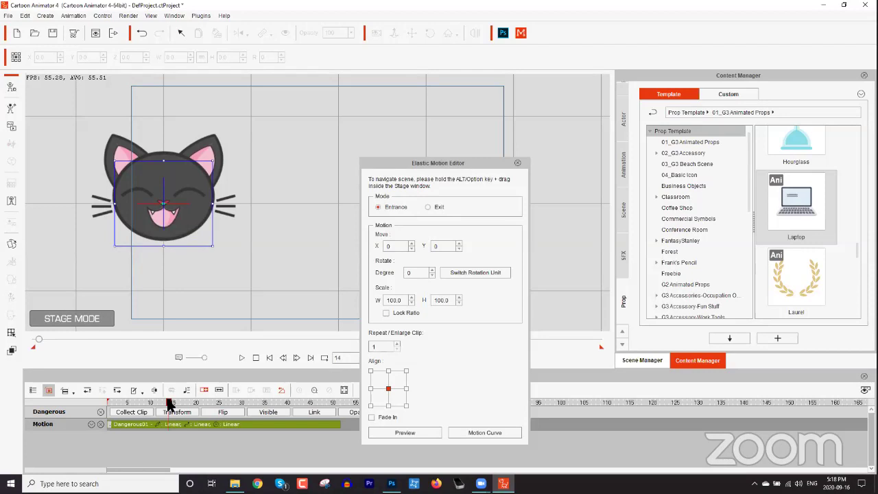
{"action": "left_click", "coordinate": [404, 432]}
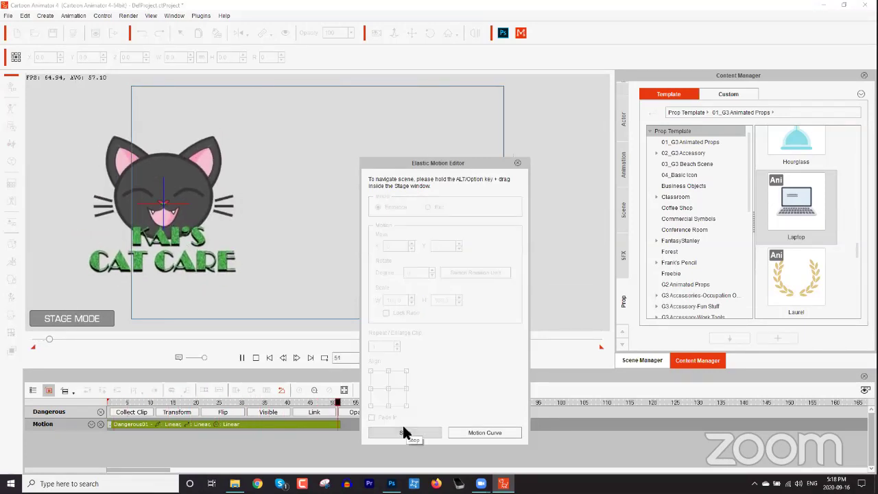
{"action": "mouse_move", "coordinate": [155, 405]}
{"action": "left_mouse_down"}
{"action": "mouse_move", "coordinate": [120, 405]}
{"action": "mouse_move", "coordinate": [146, 405]}
{"action": "left_mouse_up"}
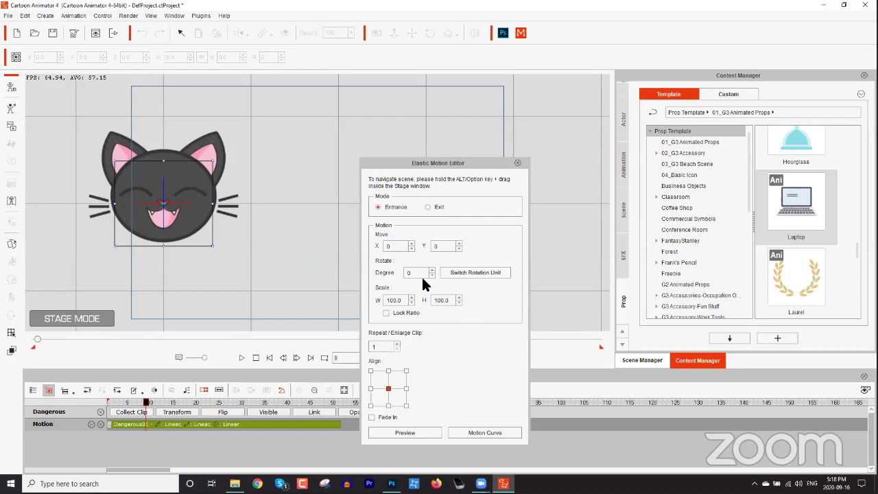
Step: Set the clip's vertical entrance move (Y) to 100 and scrub through the resulting motion
{"action": "left_click", "coordinate": [453, 247]}
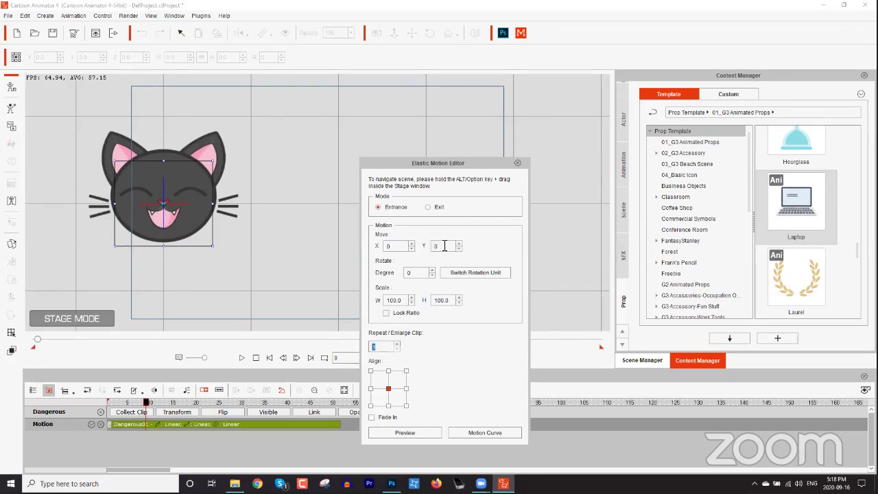
{"action": "type", "text": "100"}
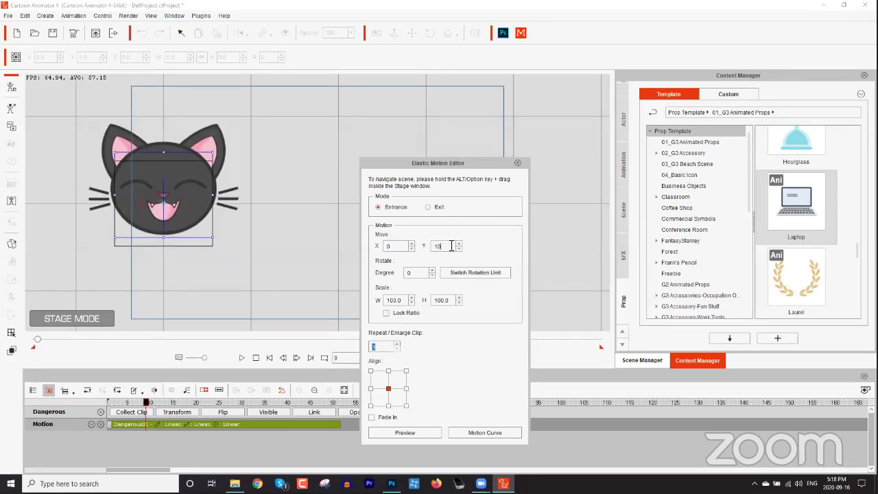
{"action": "left_click_drag", "start_coordinate": [146, 404], "coordinate": [312, 404]}
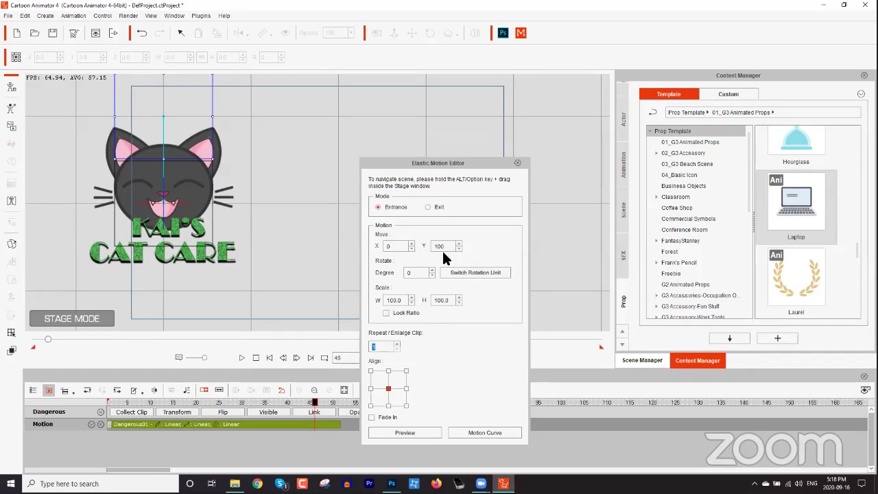
Step: Enable Fade In for the Dangerous01 entrance and scrub through the clip to check it
{"action": "left_click", "coordinate": [374, 420]}
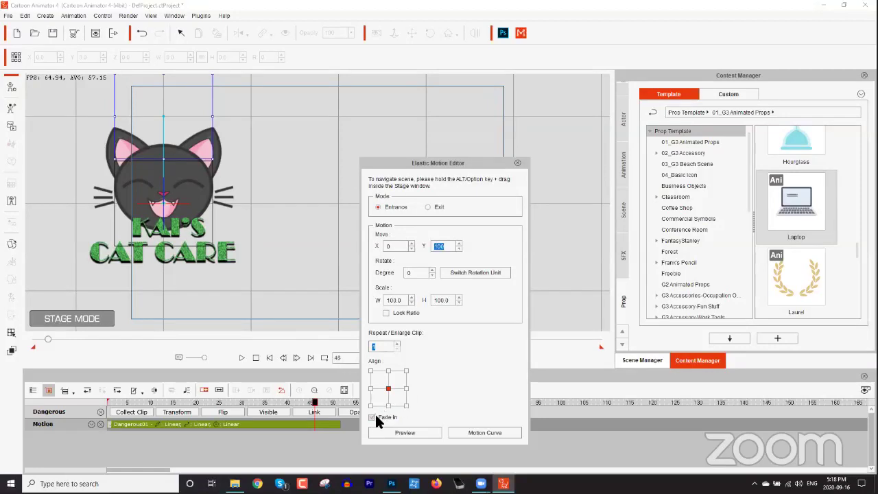
{"action": "left_click", "coordinate": [372, 418]}
{"action": "left_click_drag", "start_coordinate": [172, 403], "coordinate": [328, 398]}
Step: Shorten the Dangerous01 clip so it ends at about frame 17, playing the entrance back to check its speed
{"action": "left_click", "coordinate": [330, 402]}
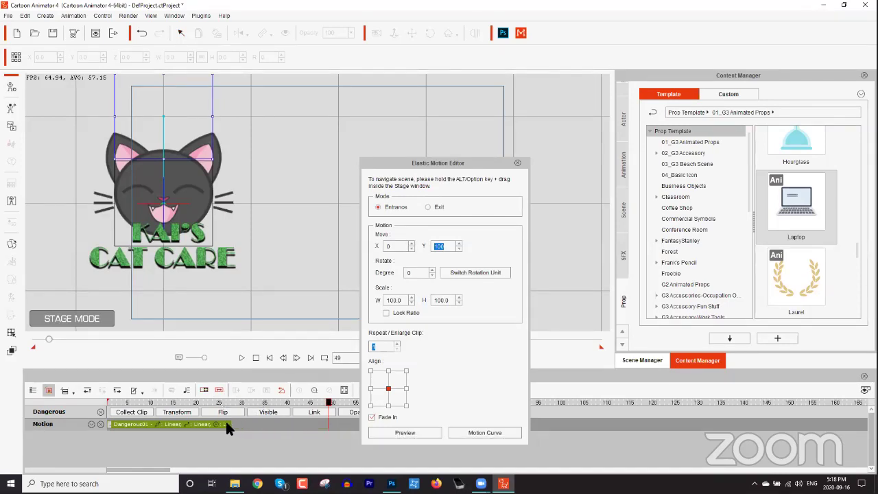
{"action": "left_click_drag", "start_coordinate": [172, 404], "coordinate": [114, 403]}
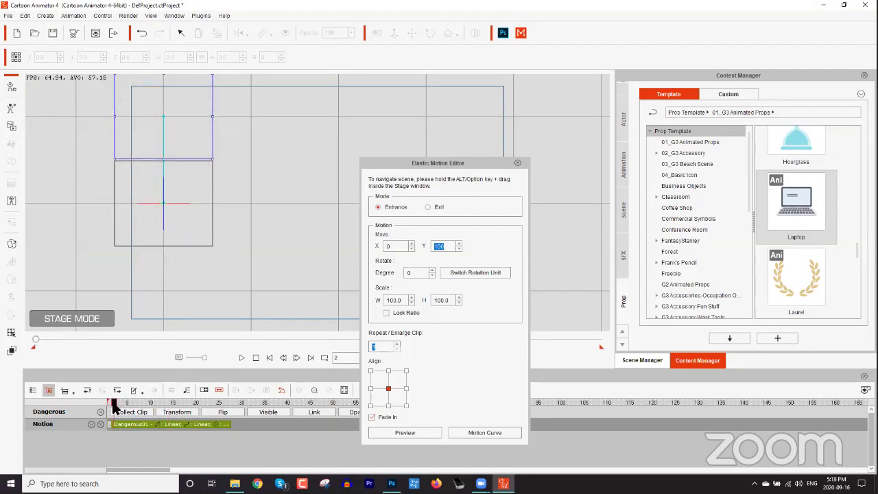
{"action": "key", "text": "space"}
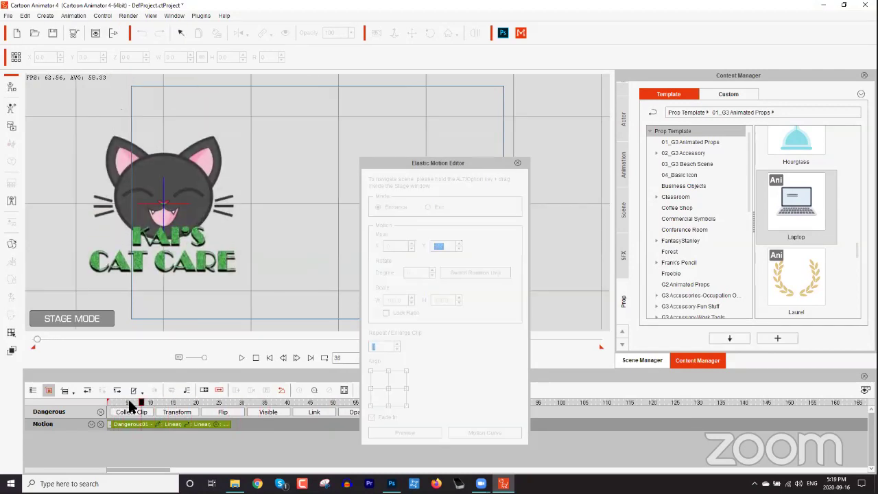
{"action": "left_click", "coordinate": [123, 404]}
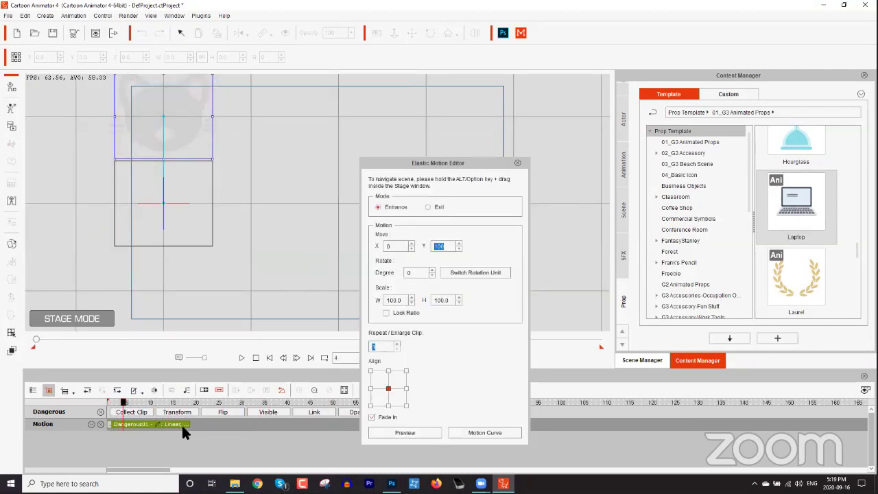
{"action": "key", "text": "space"}
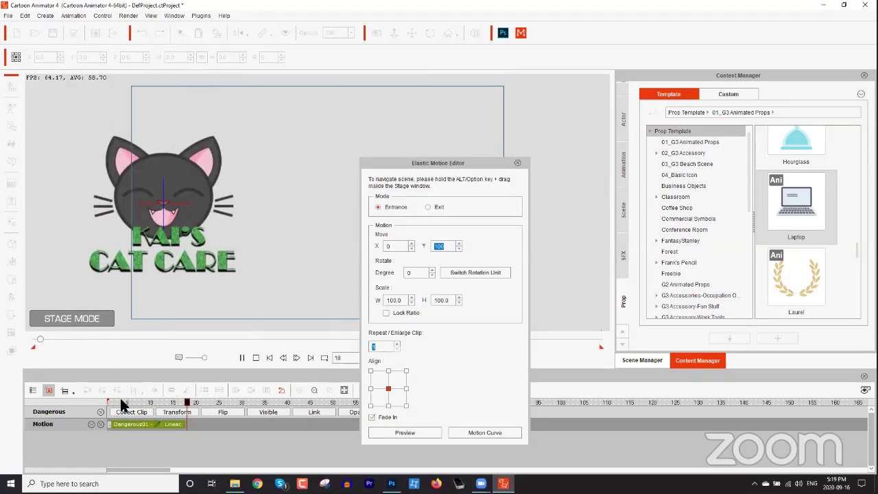
{"action": "key", "text": "space"}
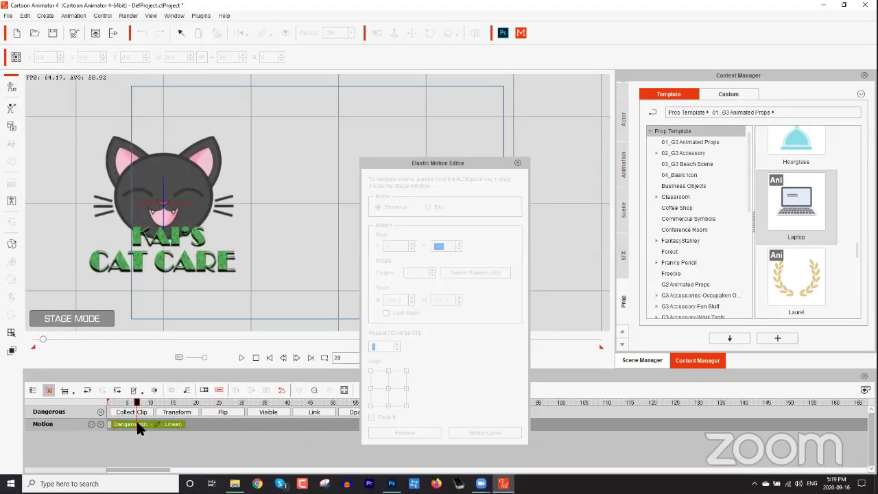
{"action": "left_click", "coordinate": [118, 404]}
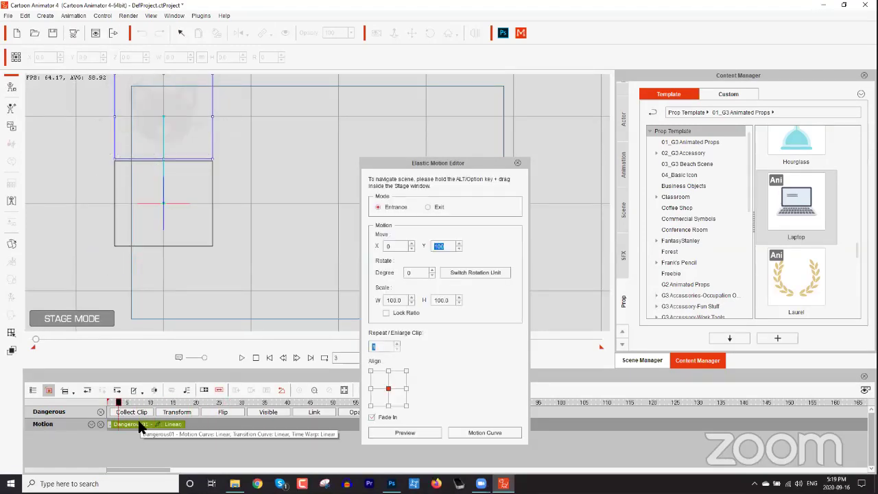
Step: Look over the Transition Curve and Time Warp options for the Dangerous01 clip, and scrub to about frame 15
{"action": "right_click", "coordinate": [138, 420]}
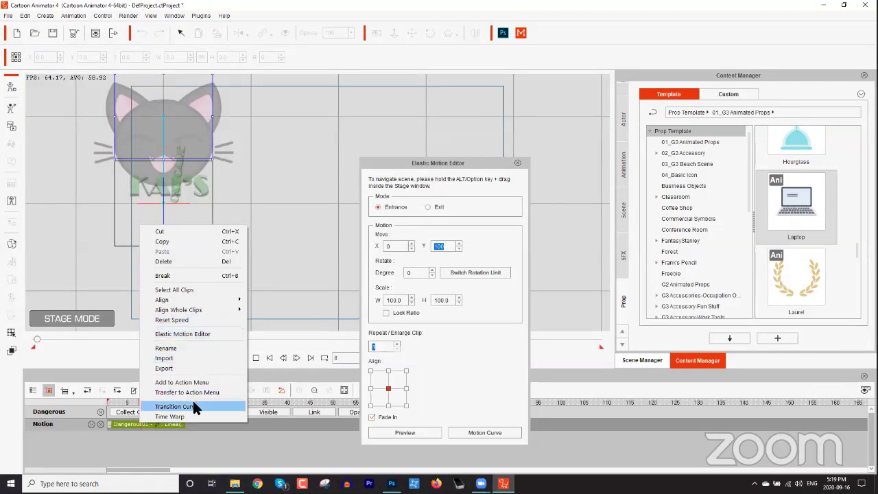
{"action": "left_click", "coordinate": [445, 166]}
{"action": "left_click", "coordinate": [118, 403]}
{"action": "left_click_drag", "start_coordinate": [118, 405], "coordinate": [175, 405]}
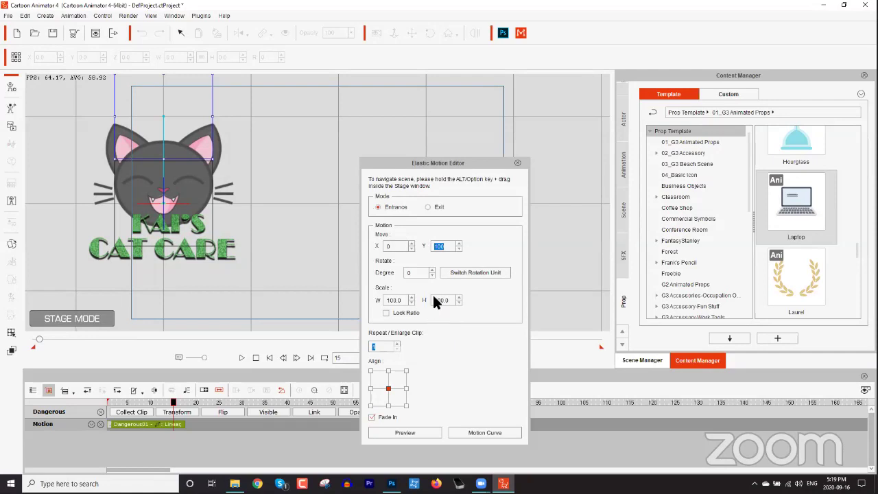
Step: Set the entrance scale to 200 for both width and height, and scrub through the clip to check it
{"action": "left_click", "coordinate": [398, 300]}
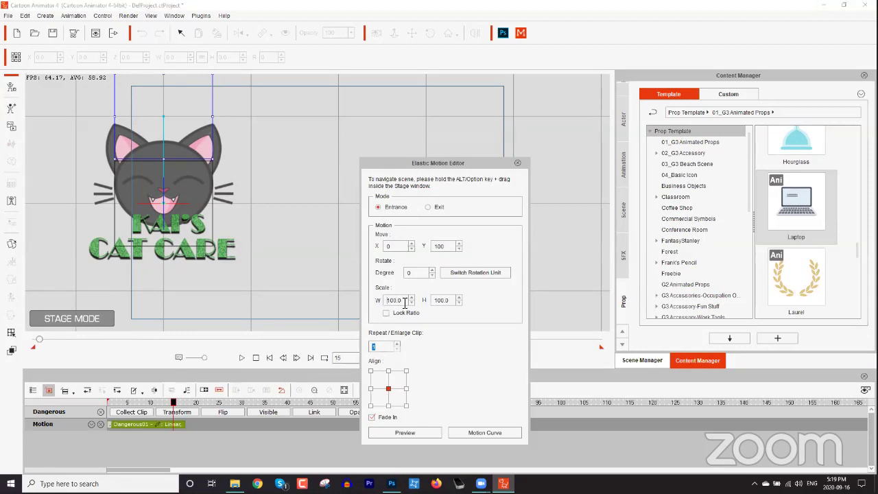
{"action": "type", "text": "200"}
{"action": "left_click", "coordinate": [435, 300]}
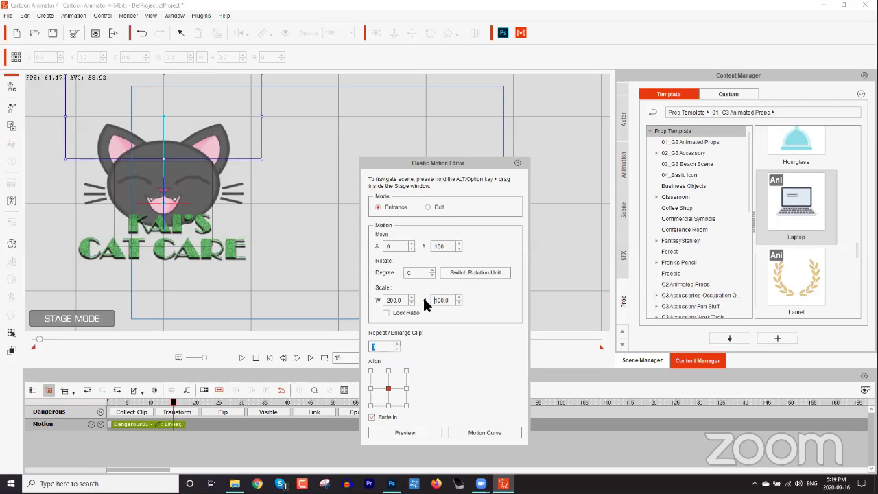
{"action": "double_click", "coordinate": [452, 301]}
{"action": "type", "text": "200"}
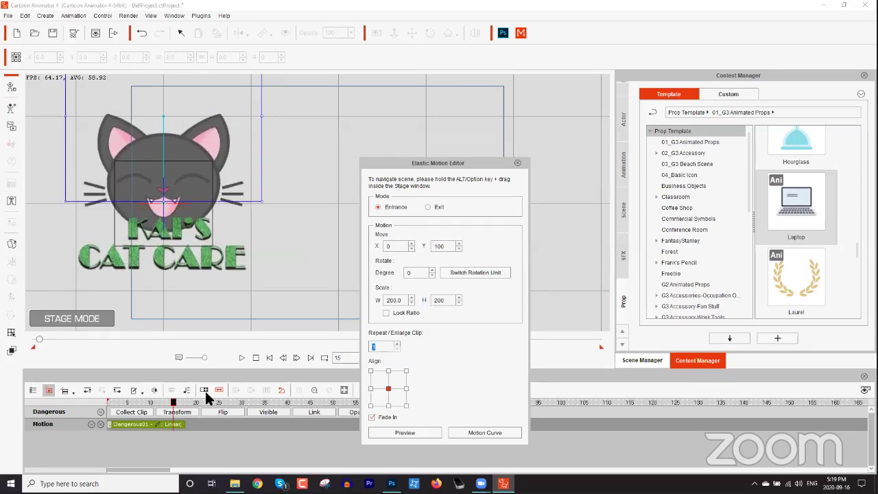
{"action": "mouse_move", "coordinate": [164, 408]}
{"action": "left_mouse_down"}
{"action": "mouse_move", "coordinate": [117, 407]}
{"action": "mouse_move", "coordinate": [181, 407]}
{"action": "left_mouse_up"}
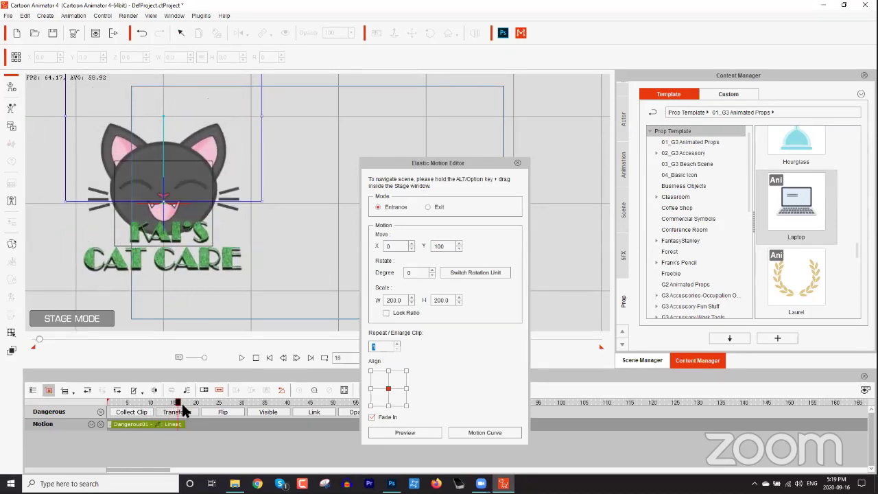
{"action": "mouse_move", "coordinate": [180, 404]}
{"action": "left_mouse_down"}
{"action": "mouse_move", "coordinate": [118, 407]}
{"action": "mouse_move", "coordinate": [183, 406]}
{"action": "left_mouse_up"}
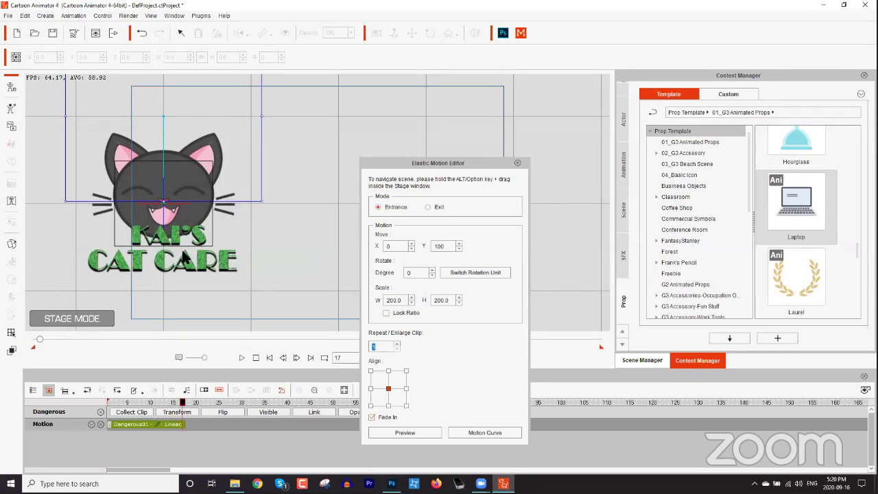
{"action": "left_click_drag", "start_coordinate": [154, 402], "coordinate": [185, 408]}
Step: Try a repeat count of 2 for the clip, scrub through it, and set the count back to 1
{"action": "left_click", "coordinate": [390, 347]}
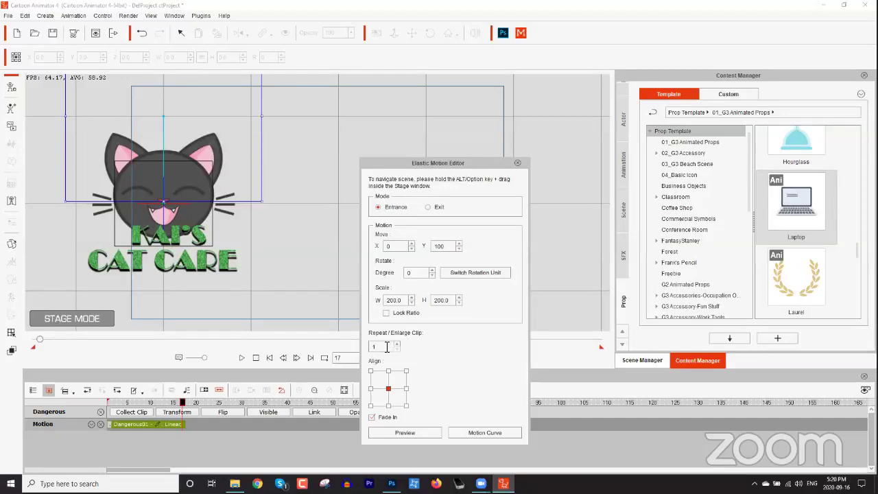
{"action": "type", "text": "3"}
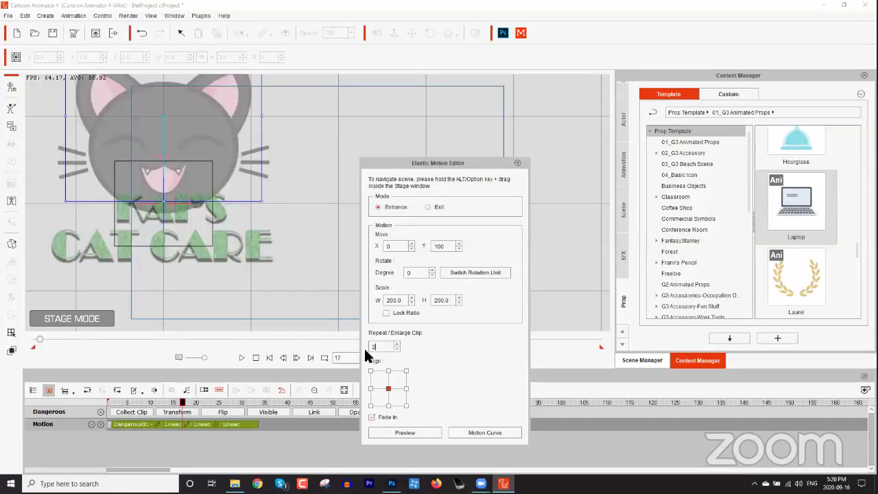
{"action": "left_click_drag", "start_coordinate": [182, 403], "coordinate": [242, 404]}
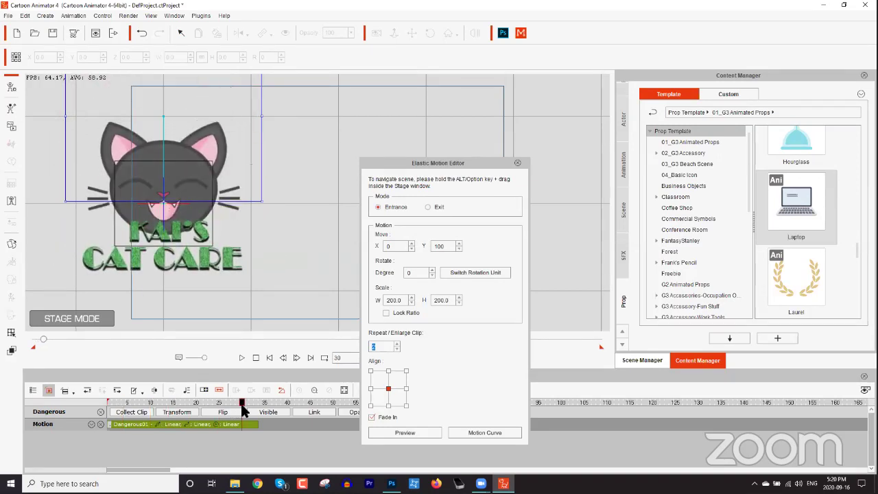
{"action": "left_click", "coordinate": [368, 351]}
{"action": "type", "text": "1"}
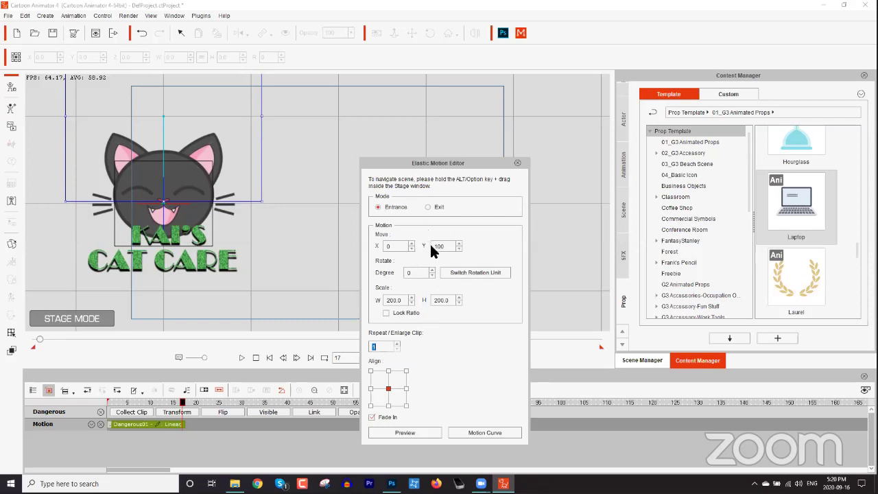
Step: Set the entrance rotation to 180 degrees and move the Dangerous01 clip to start at about frame 8
{"action": "left_click", "coordinate": [423, 273]}
{"action": "type", "text": "180"}
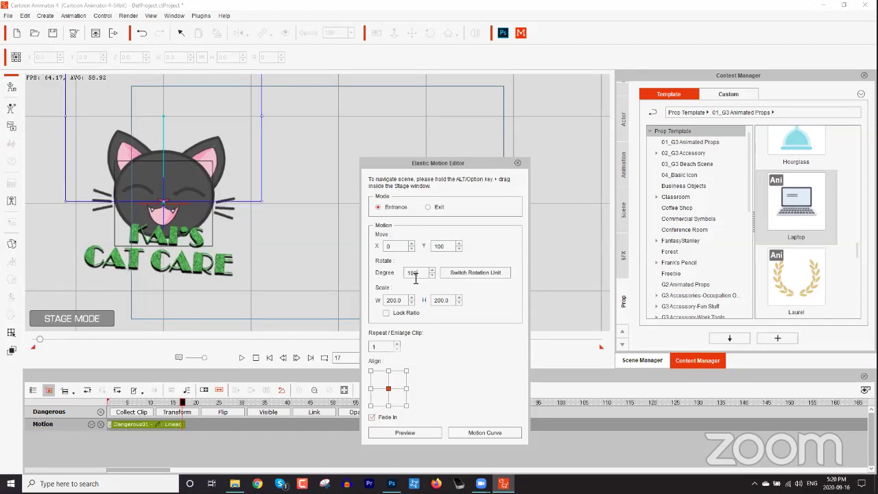
{"action": "left_click_drag", "start_coordinate": [131, 403], "coordinate": [157, 422]}
{"action": "left_click", "coordinate": [139, 403]}
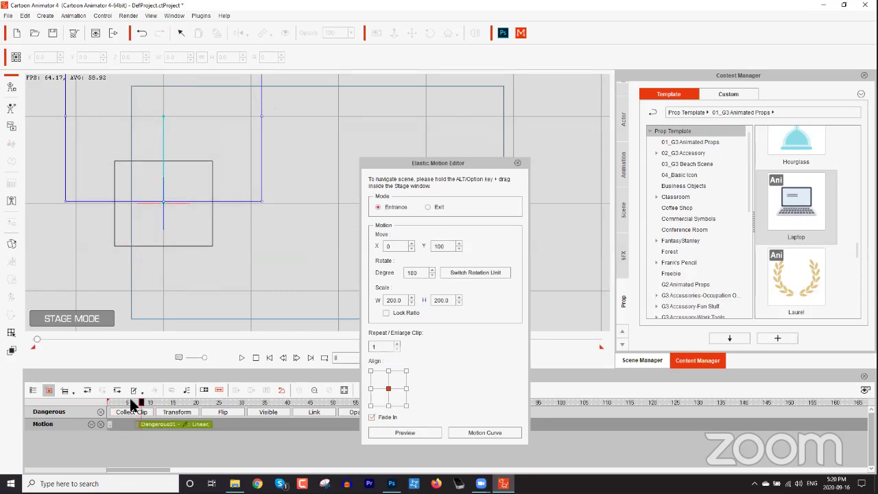
Step: Set the playback range to start at about frame 8 and play back the cat logo's rotating entrance
{"action": "left_click_drag", "start_coordinate": [113, 401], "coordinate": [139, 402]}
{"action": "key", "text": "space"}
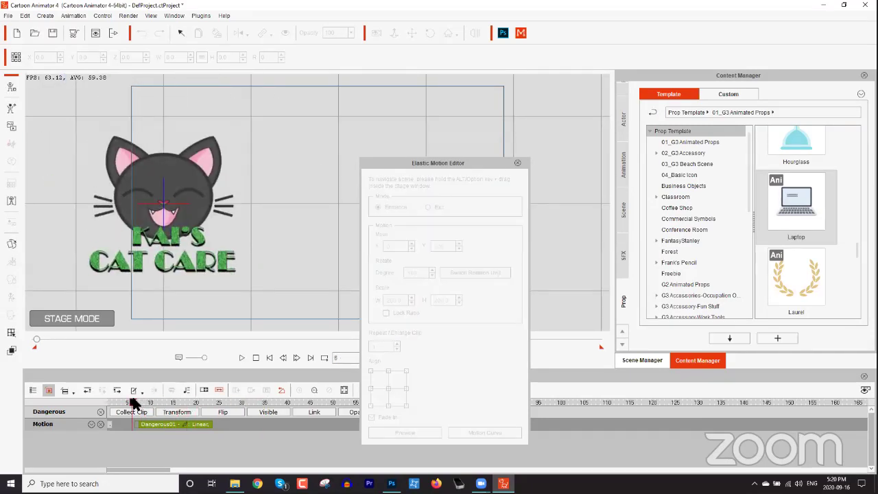
{"action": "left_click", "coordinate": [140, 403]}
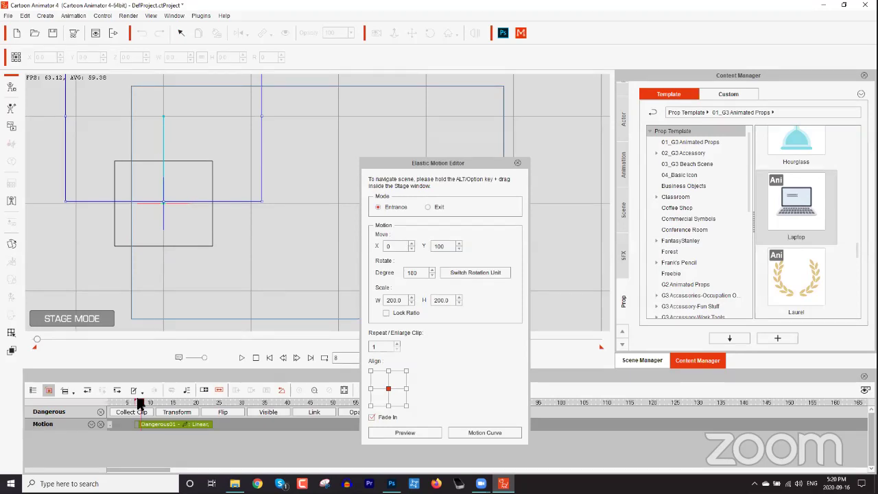
{"action": "left_click", "coordinate": [160, 404]}
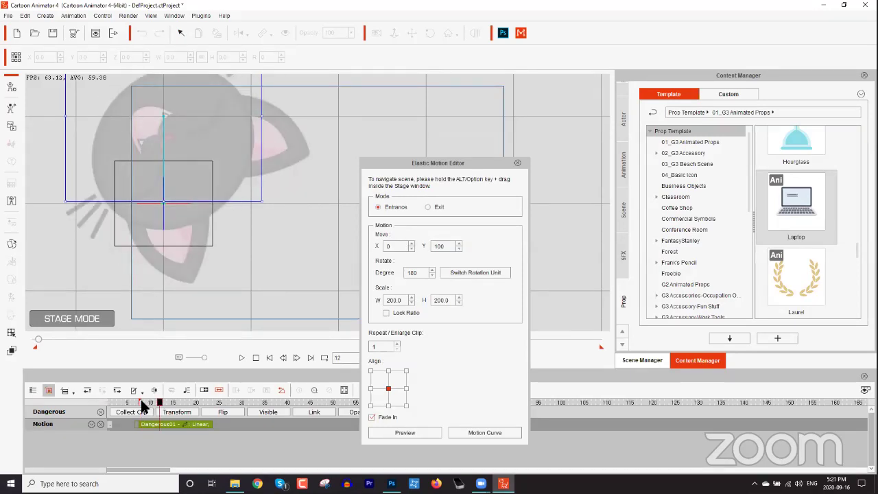
{"action": "left_click", "coordinate": [142, 404]}
{"action": "key", "text": "space"}
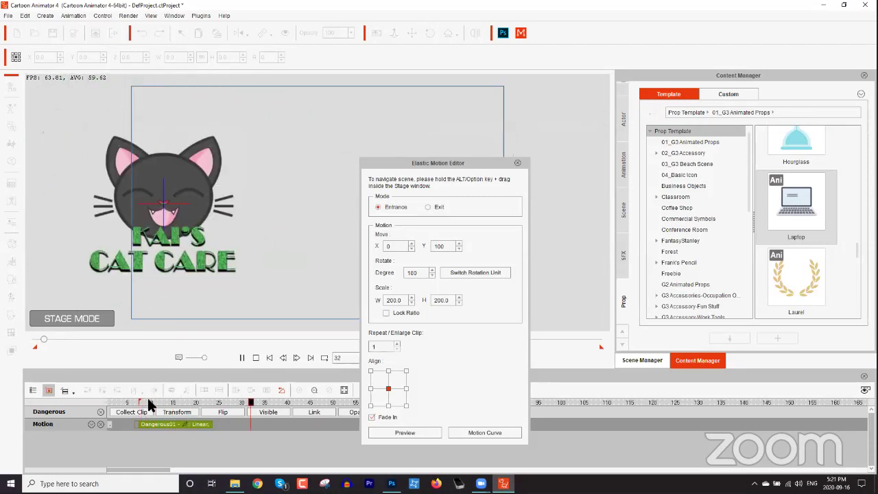
{"action": "key", "text": "space"}
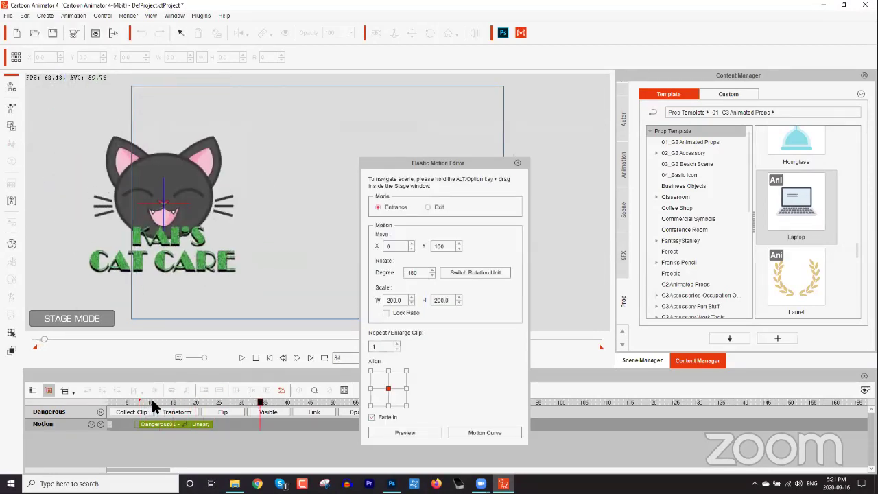
Step: Apply the Sudden Start with Elastic End motion curve to the Dangerous01 clip, extend it to about frame 43, and play it back
{"action": "left_click_drag", "start_coordinate": [160, 402], "coordinate": [210, 405]}
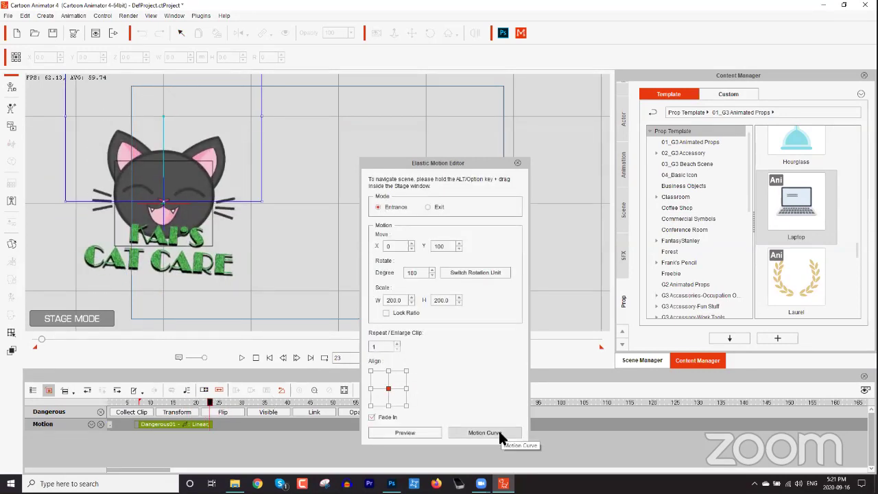
{"action": "left_click", "coordinate": [499, 433]}
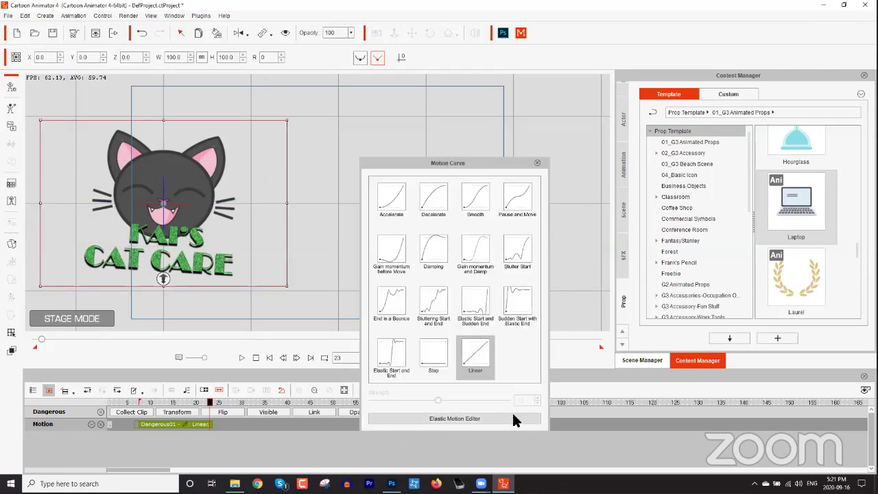
{"action": "left_click", "coordinate": [506, 302]}
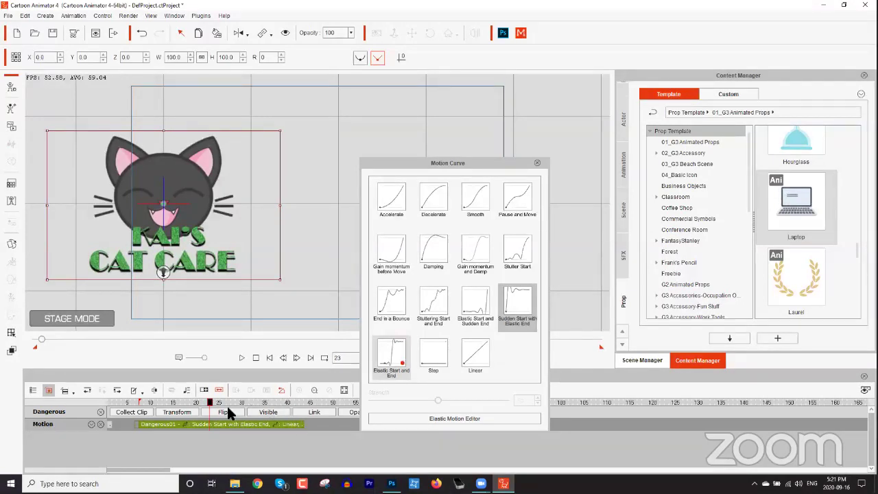
{"action": "left_click", "coordinate": [144, 401]}
{"action": "key", "text": "space"}
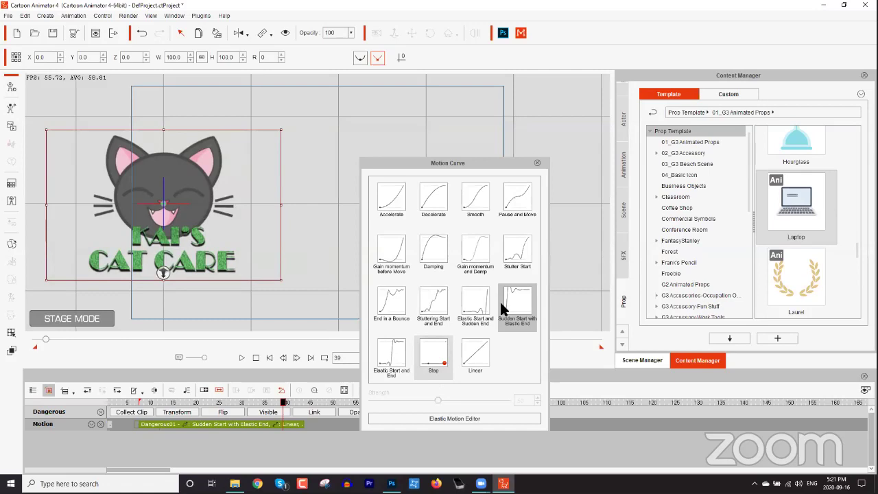
{"action": "key", "text": "space"}
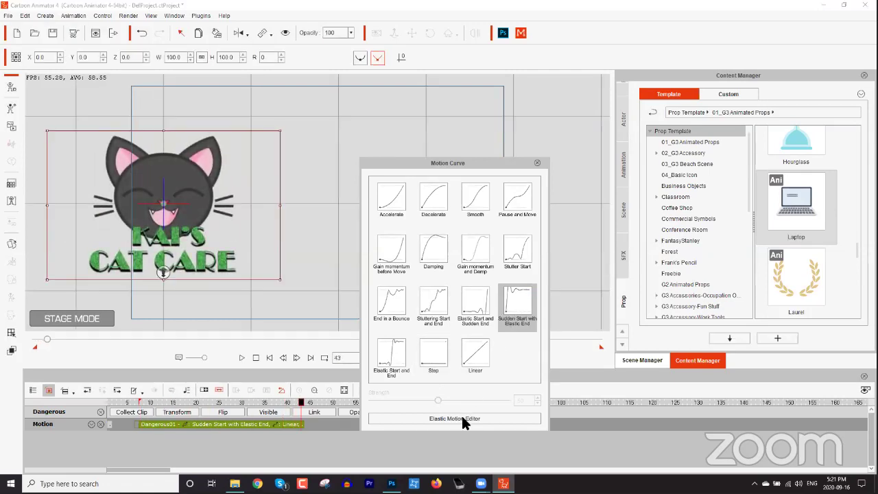
{"action": "left_click", "coordinate": [510, 310]}
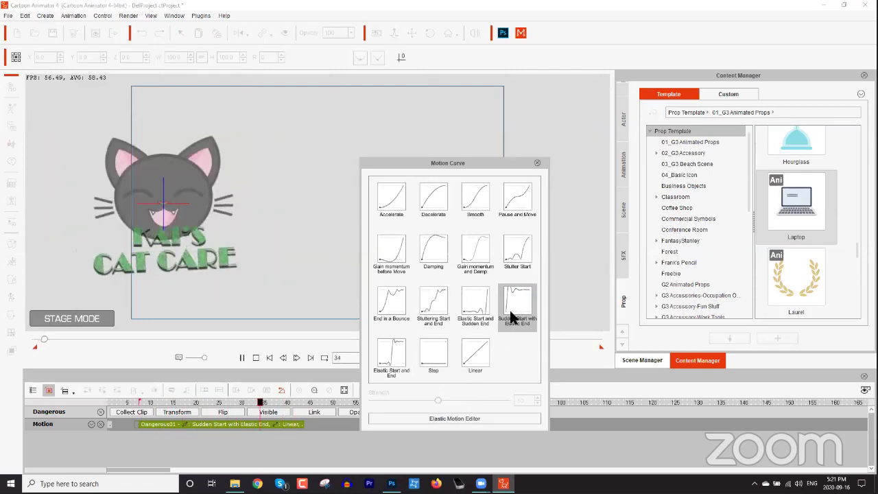
{"action": "left_click", "coordinate": [510, 310]}
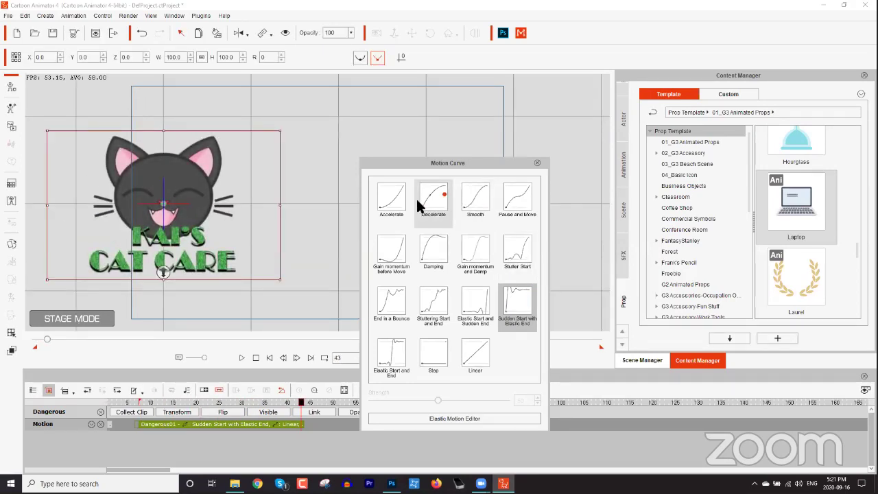
Step: Try the Damping, End in a Bounce, and Pause and Move curves on the Dangerous01 clip
{"action": "left_click", "coordinate": [431, 248]}
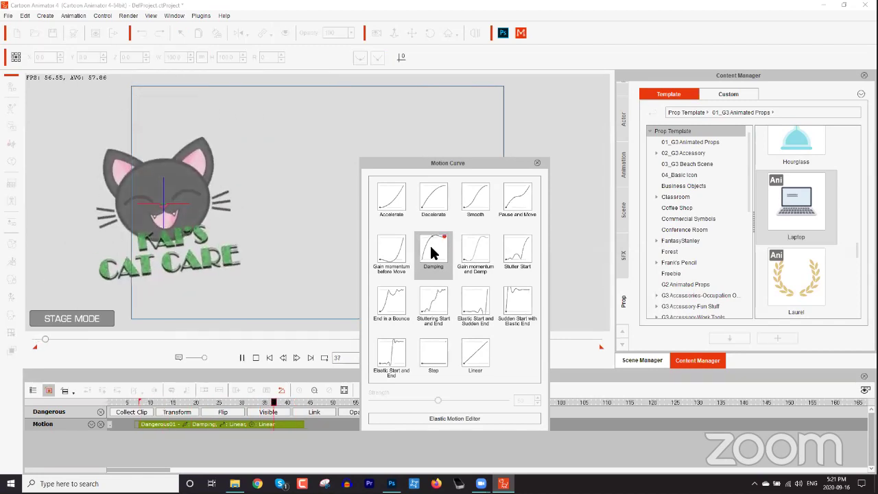
{"action": "left_click", "coordinate": [399, 307]}
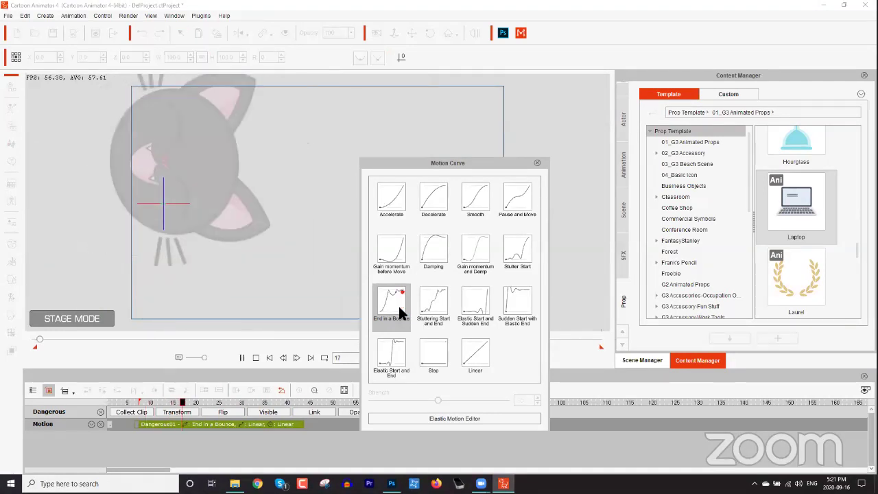
{"action": "left_click", "coordinate": [513, 196]}
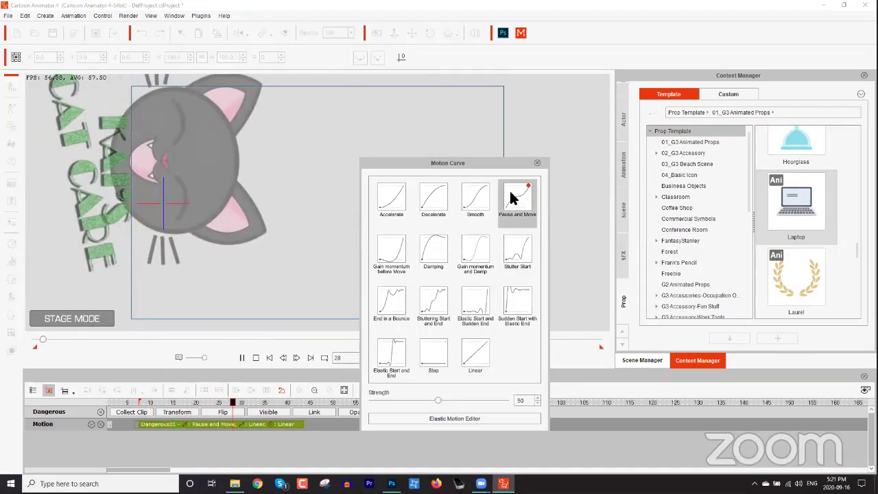
Step: Apply the Stutter Start motion curve to the Dangerous01 clip, preview it, and close the curve settings
{"action": "left_click", "coordinate": [516, 254]}
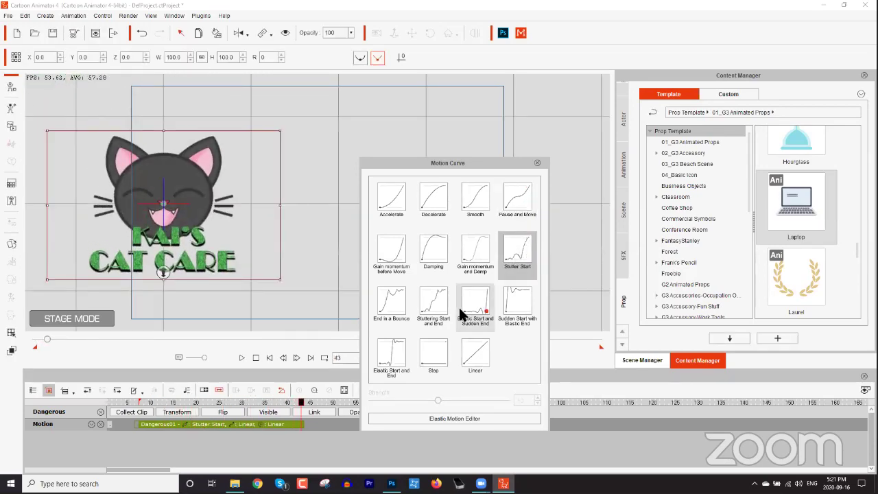
{"action": "left_click", "coordinate": [514, 253]}
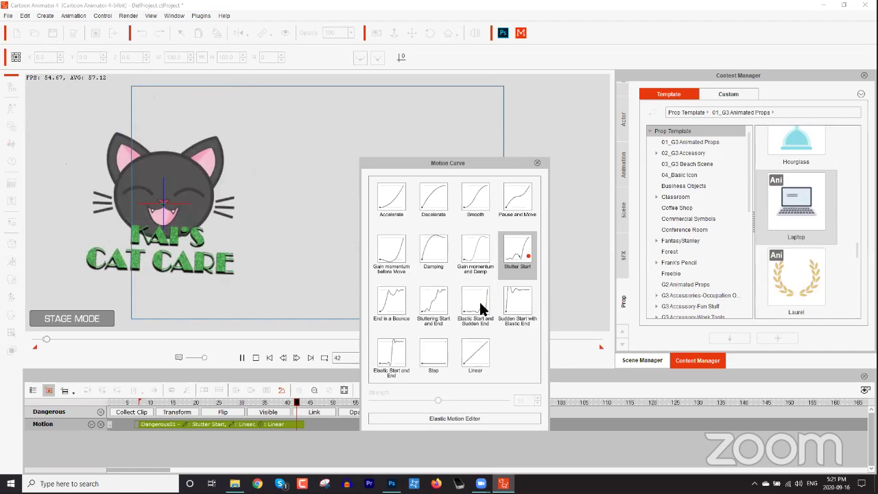
{"action": "left_click_drag", "start_coordinate": [234, 404], "coordinate": [302, 404]}
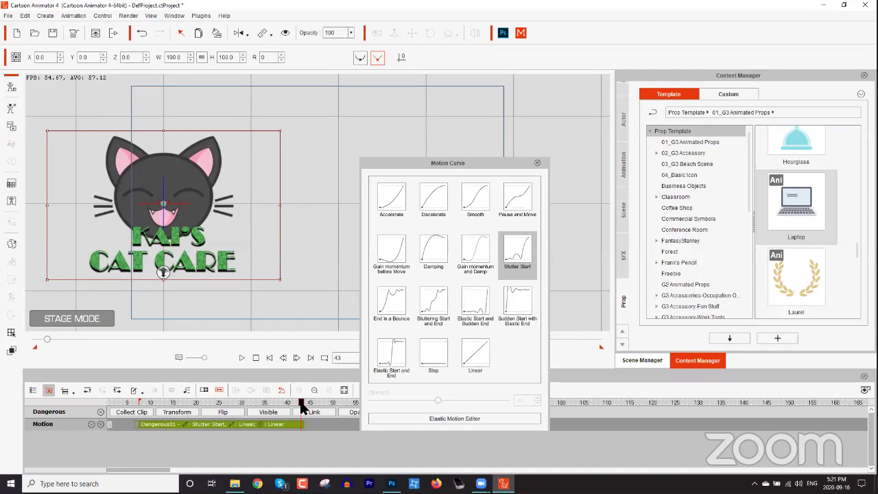
{"action": "left_click", "coordinate": [538, 163]}
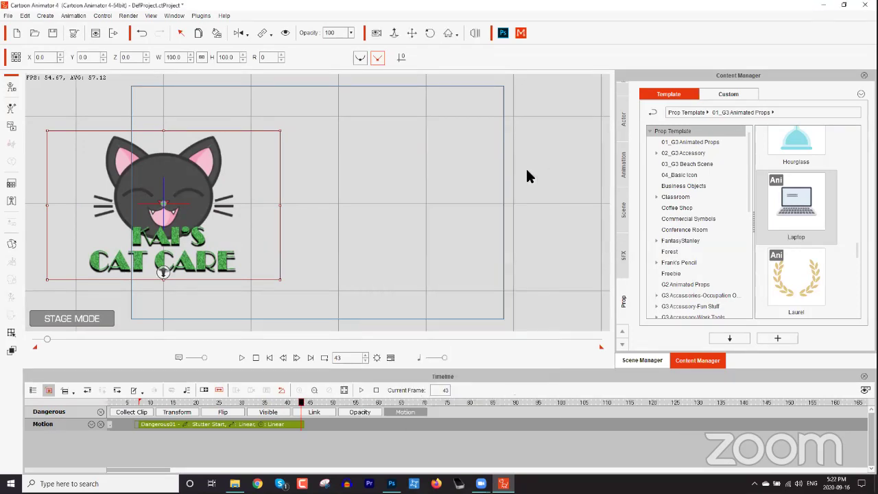
Step: Export the customized Dangerous01 clip to the Desktop as an elastic motion file named Elastic Sample 1000
{"action": "right_click", "coordinate": [179, 422]}
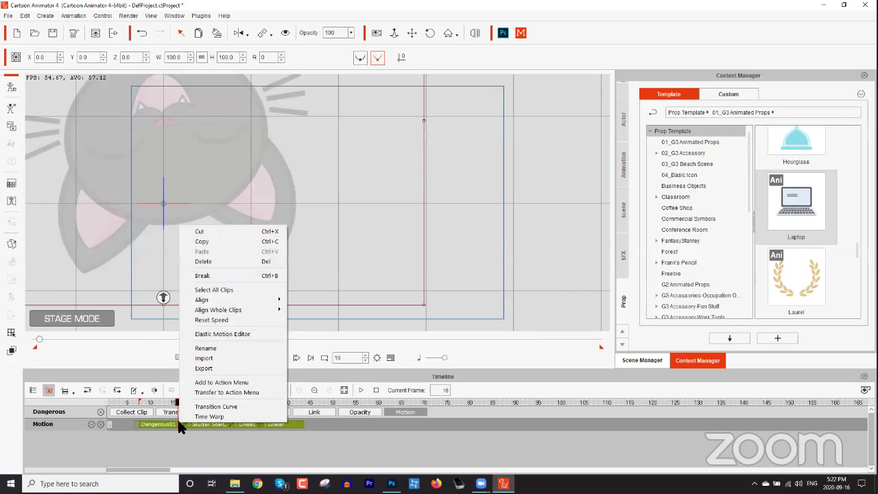
{"action": "left_click", "coordinate": [235, 371]}
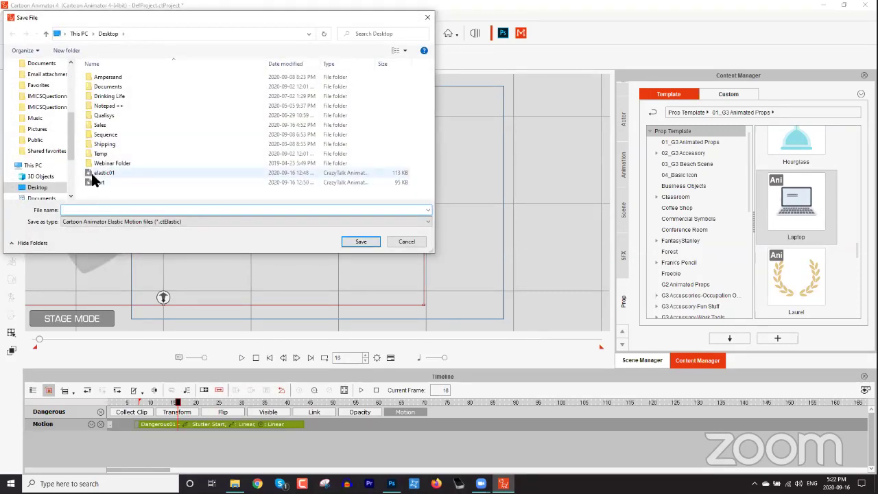
{"action": "type", "text": "Elastic Sample 1000"}
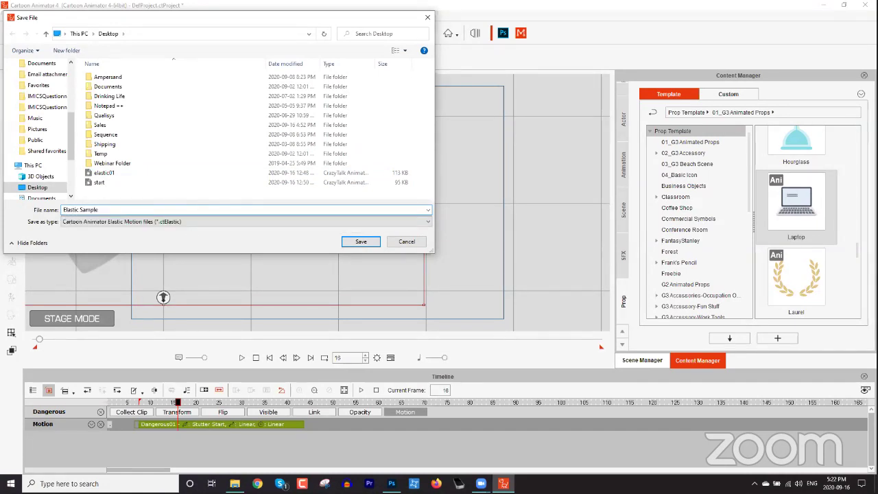
{"action": "left_click", "coordinate": [367, 240]}
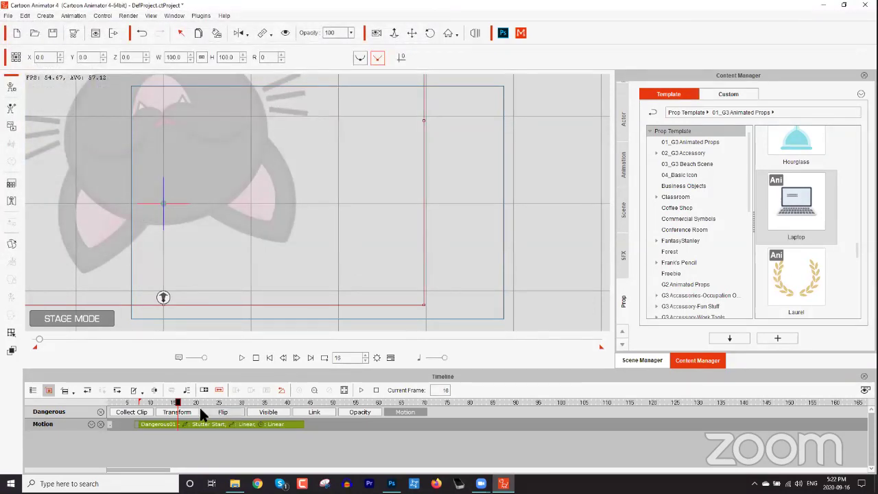
Step: Add the Hourglass animated prop to the stage, to the right of the cat logo
{"action": "left_click_drag", "start_coordinate": [261, 402], "coordinate": [360, 402]}
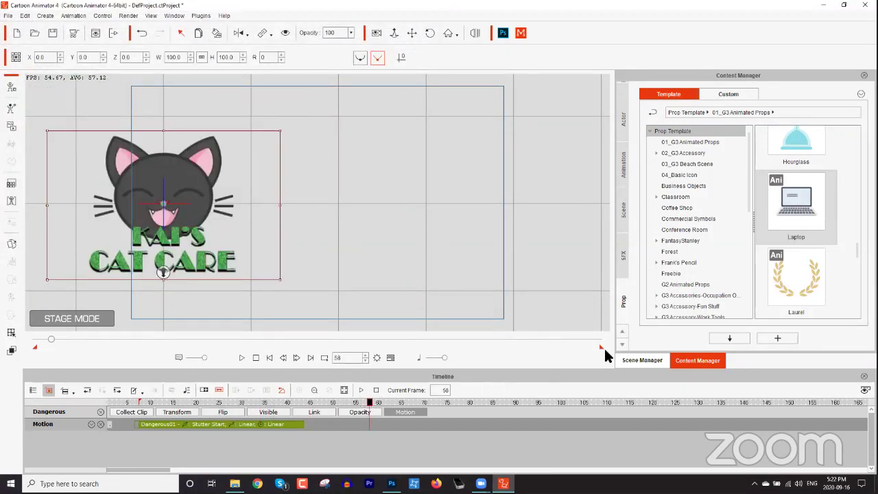
{"action": "scroll", "coordinate": [796, 220], "scroll_direction": "up", "scroll_amount": 2}
{"action": "scroll", "coordinate": [796, 220], "scroll_direction": "down", "scroll_amount": 1}
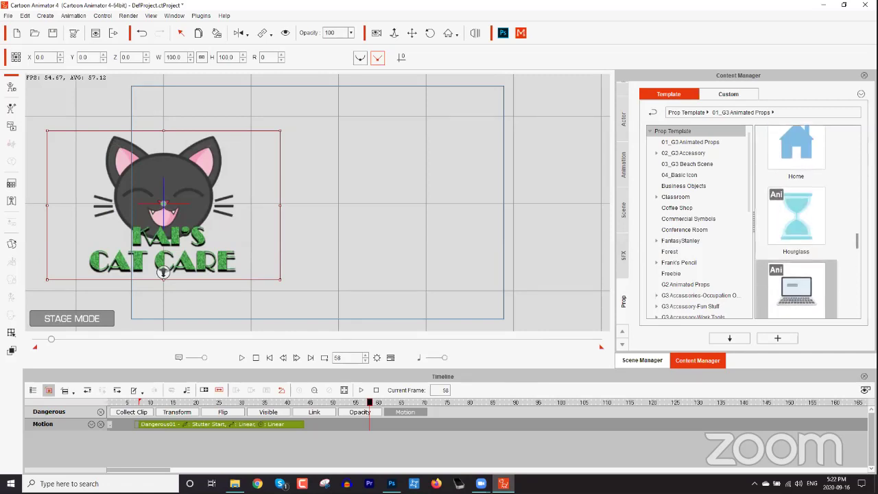
{"action": "left_click_drag", "start_coordinate": [796, 199], "coordinate": [413, 221]}
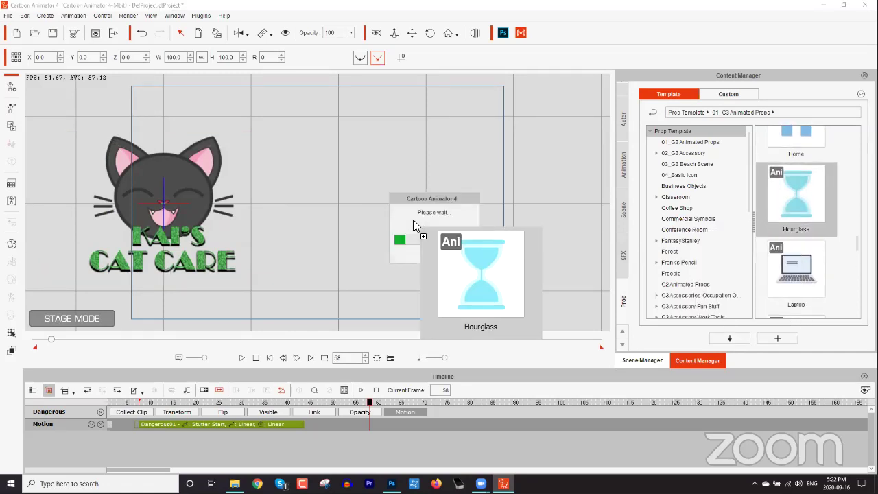
Step: Remove all object animation from the cat logo prop
{"action": "left_click", "coordinate": [180, 206]}
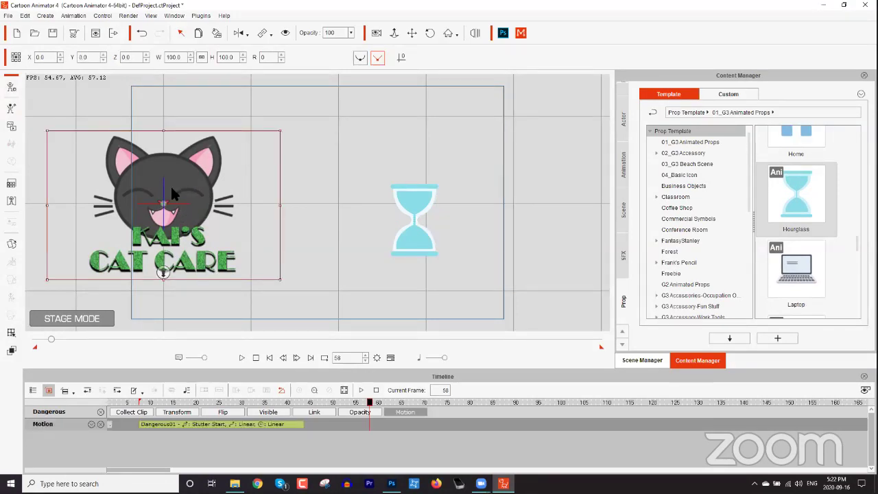
{"action": "right_click", "coordinate": [173, 190]}
{"action": "left_click", "coordinate": [219, 259]}
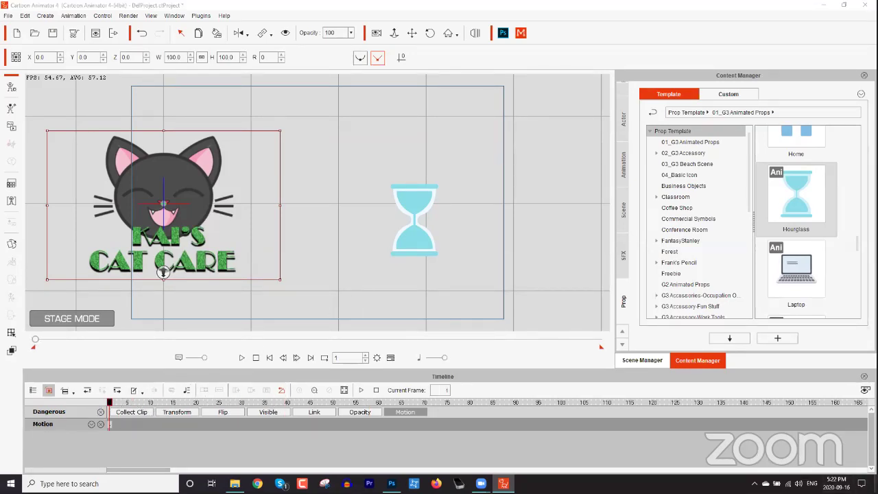
Step: Apply the exported Elastic Sample 1000 motion file from the Desktop to the hourglass and to the cat logo, both from frame 1
{"action": "key", "text": "super+d"}
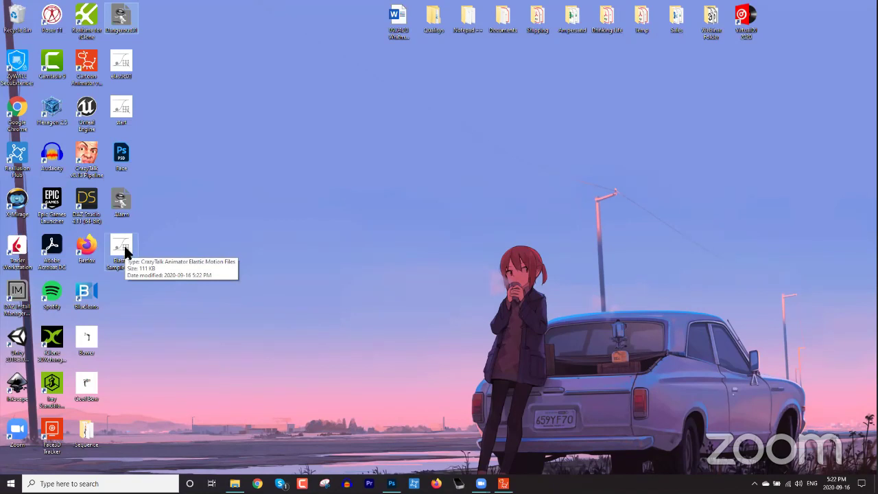
{"action": "left_click_drag", "start_coordinate": [128, 248], "coordinate": [504, 483]}
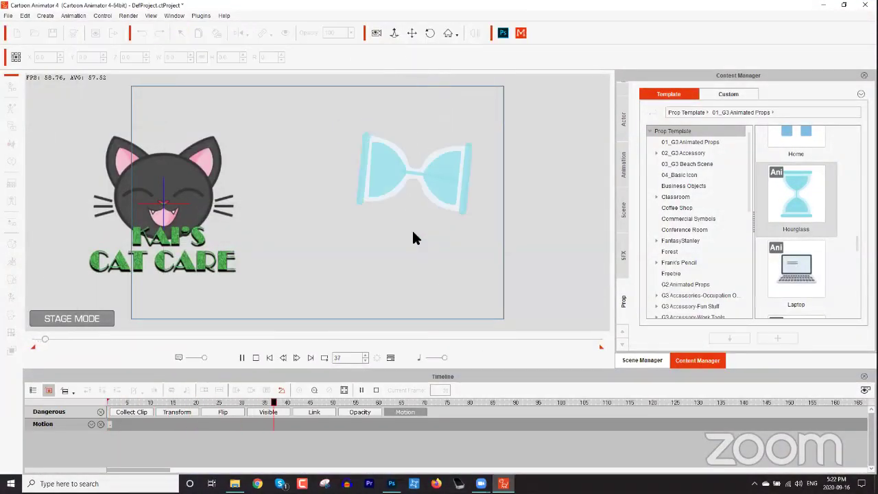
{"action": "left_click", "coordinate": [255, 358]}
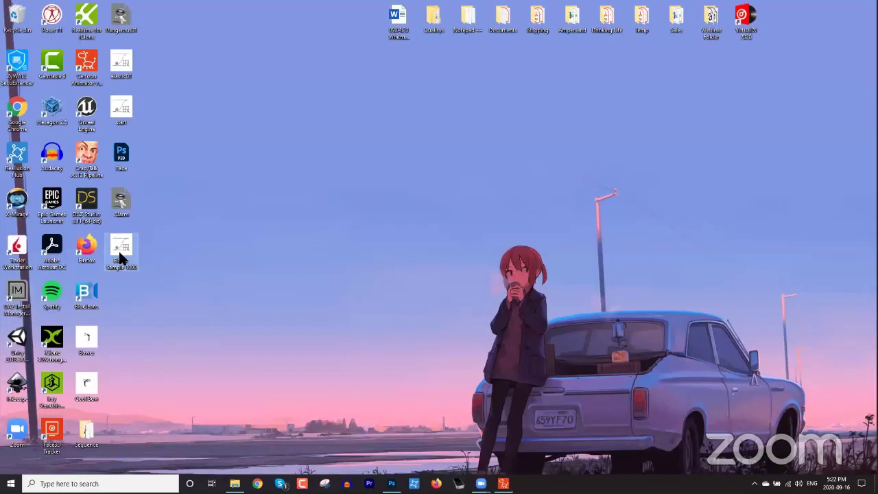
{"action": "left_click_drag", "start_coordinate": [121, 250], "coordinate": [179, 180]}
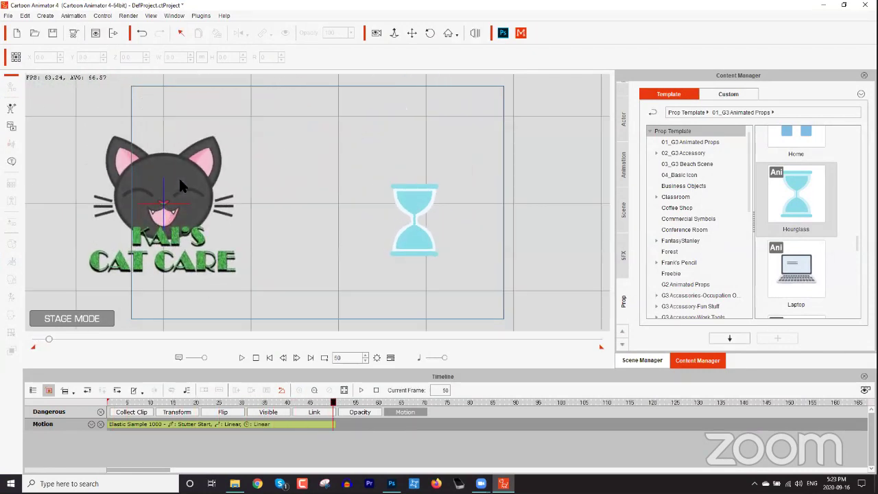
Step: Play back and scrub through the animation to check the elastic entrance on both the cat logo and the hourglass
{"action": "key", "text": "space"}
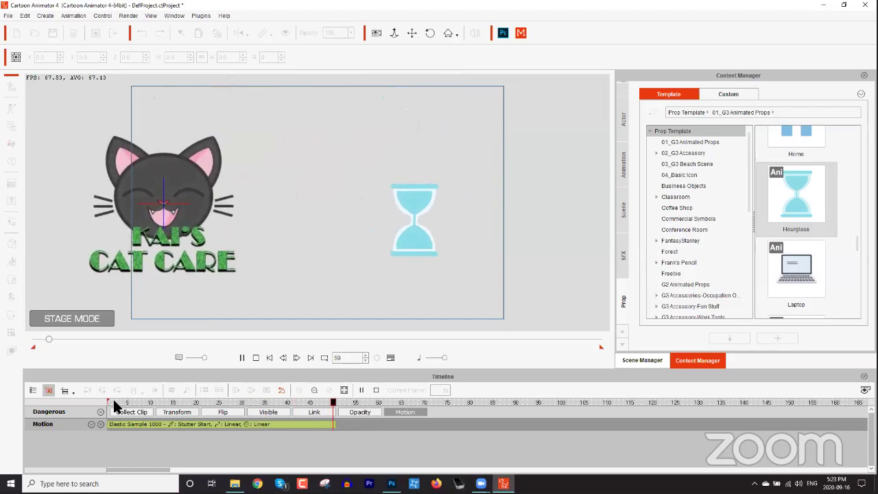
{"action": "key", "text": "space"}
{"action": "left_click_drag", "start_coordinate": [229, 403], "coordinate": [315, 406]}
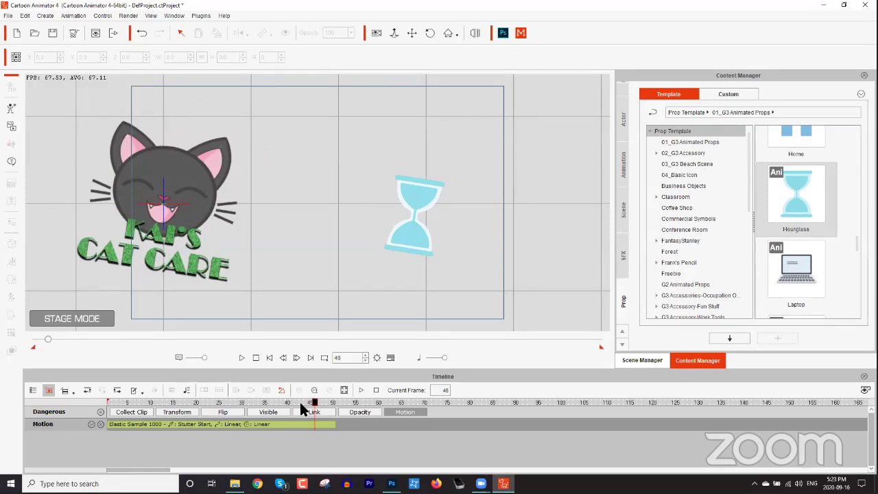
{"action": "left_click_drag", "start_coordinate": [305, 409], "coordinate": [365, 405]}
Step: Select the hourglass and show its Motion track in the timeline
{"action": "left_click", "coordinate": [412, 250]}
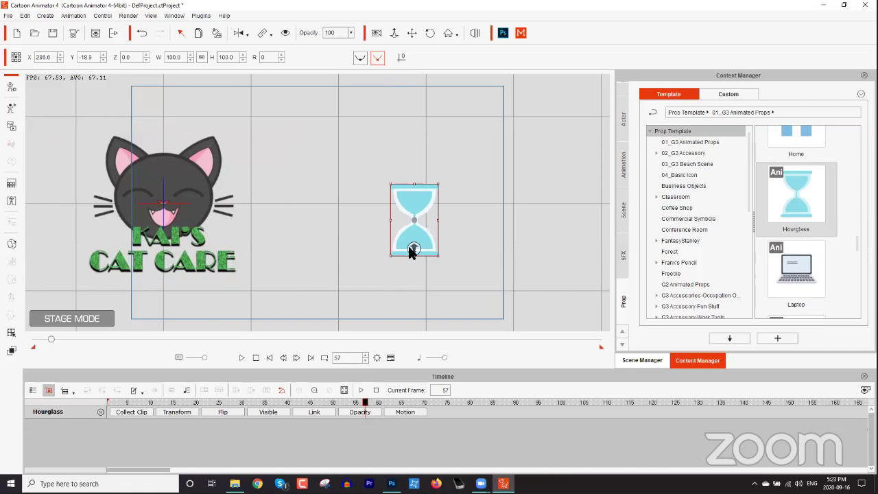
{"action": "left_click", "coordinate": [412, 414]}
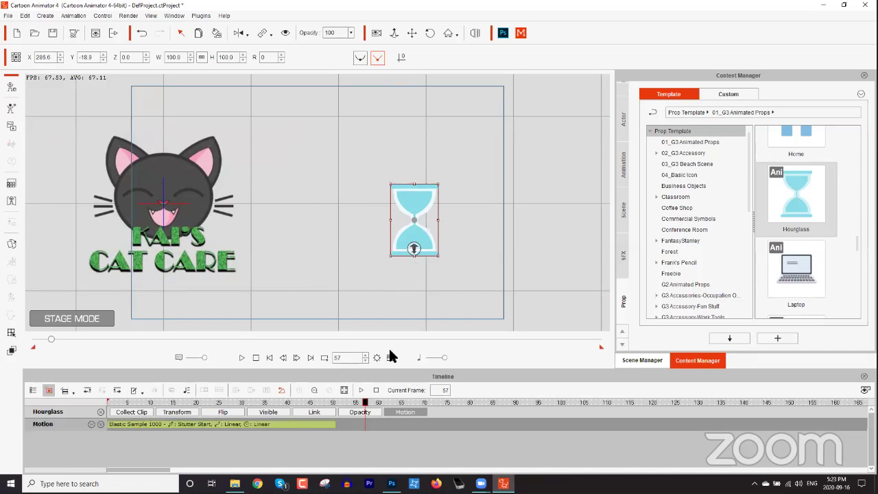
{"action": "right_click", "coordinate": [414, 226]}
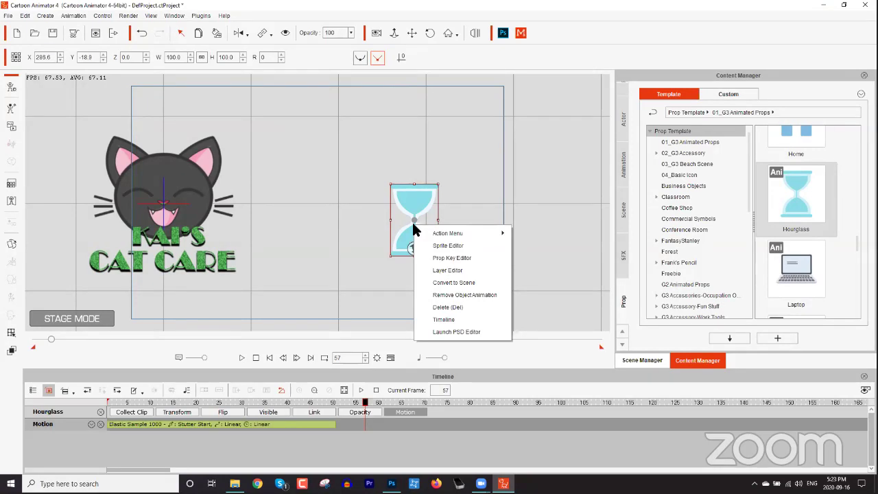
{"action": "left_click", "coordinate": [413, 206]}
Step: Open the cat logo's Elastic Sample 1000 motion clip in the Elastic Motion Editor, set its mode to Exit and preview it
{"action": "left_click", "coordinate": [188, 205]}
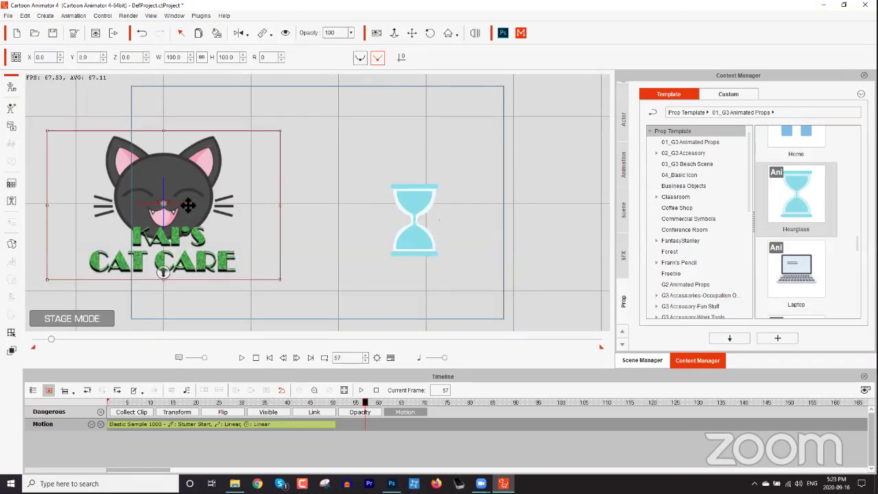
{"action": "left_click", "coordinate": [185, 420]}
{"action": "right_click", "coordinate": [186, 421]}
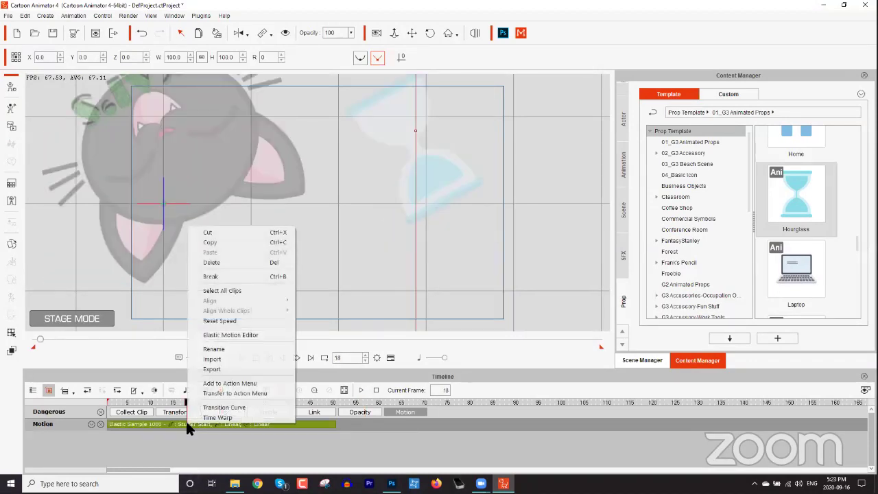
{"action": "left_click", "coordinate": [230, 334]}
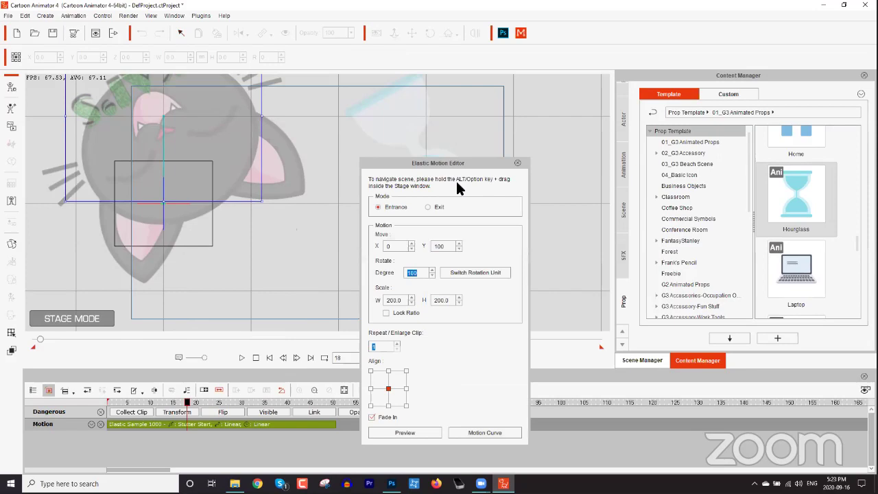
{"action": "left_click", "coordinate": [428, 207]}
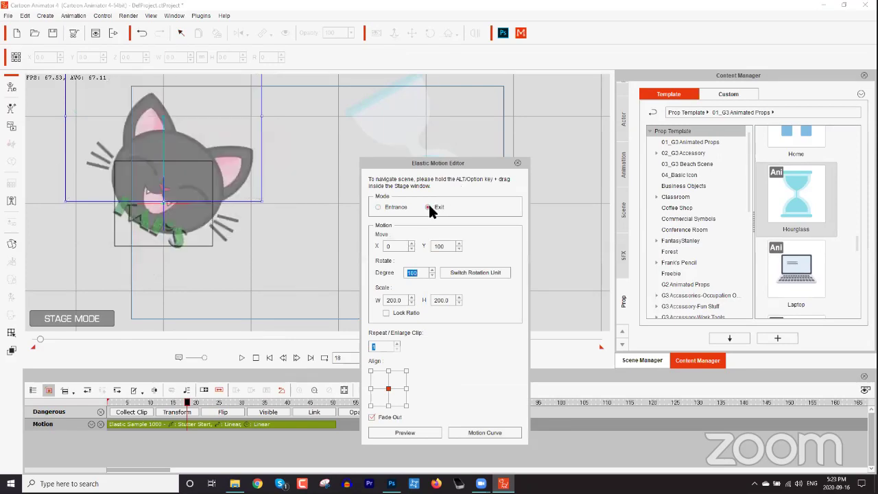
{"action": "left_click", "coordinate": [408, 426]}
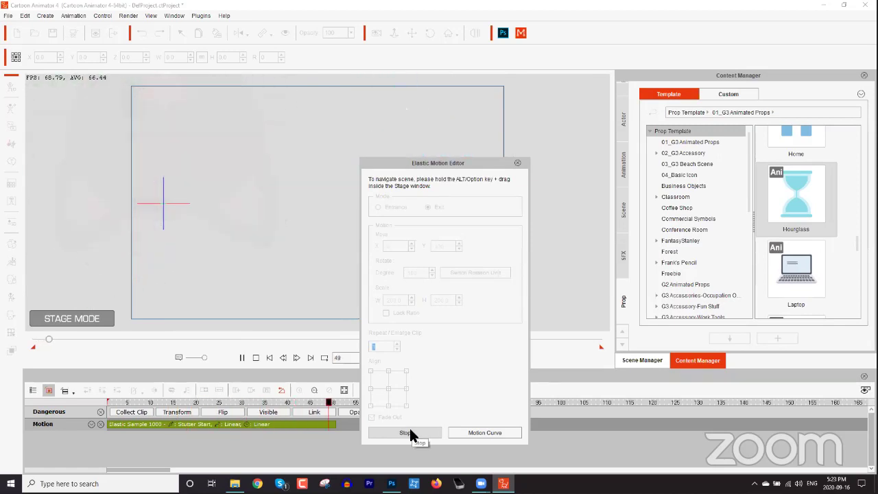
{"action": "left_click", "coordinate": [410, 429]}
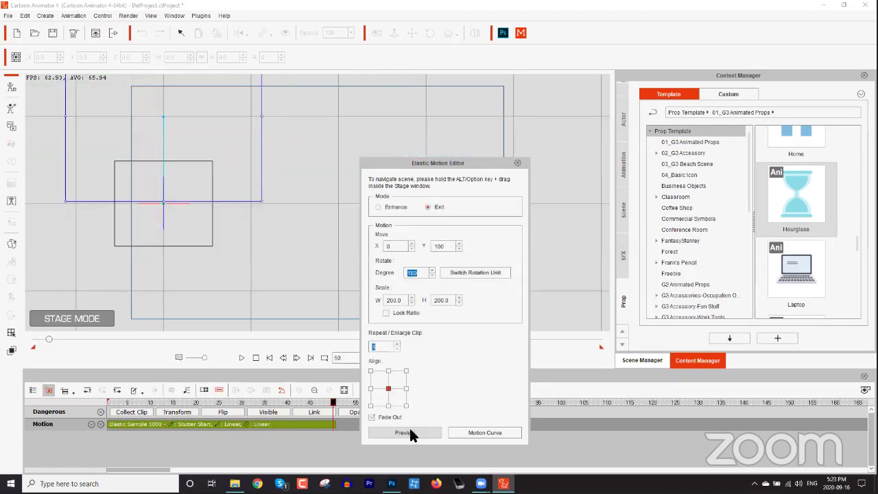
Step: Compare the clip by previewing it in Entrance mode and again in Exit mode, and close the Elastic Motion Editor
{"action": "left_click", "coordinate": [383, 207]}
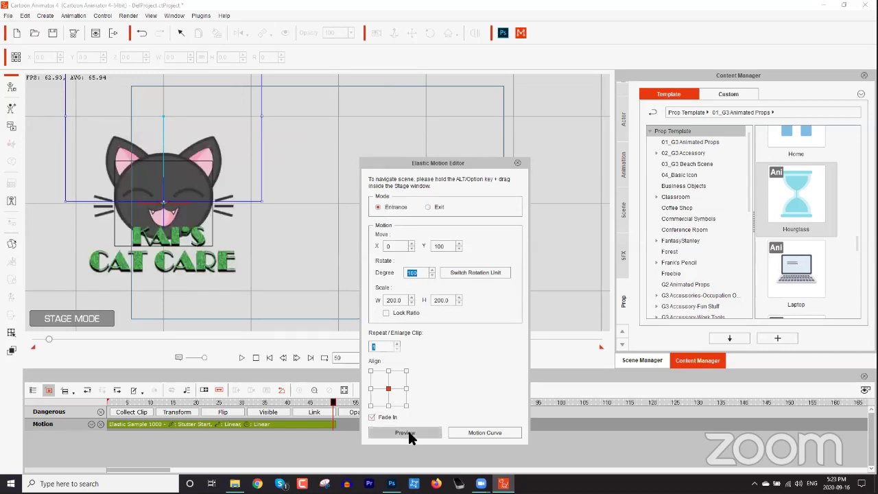
{"action": "left_click", "coordinate": [409, 432]}
{"action": "left_click", "coordinate": [432, 207]}
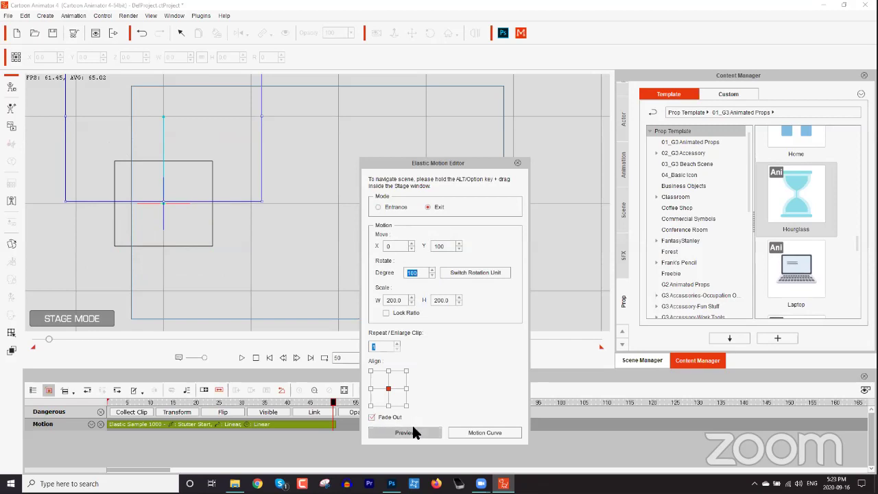
{"action": "left_click", "coordinate": [411, 431]}
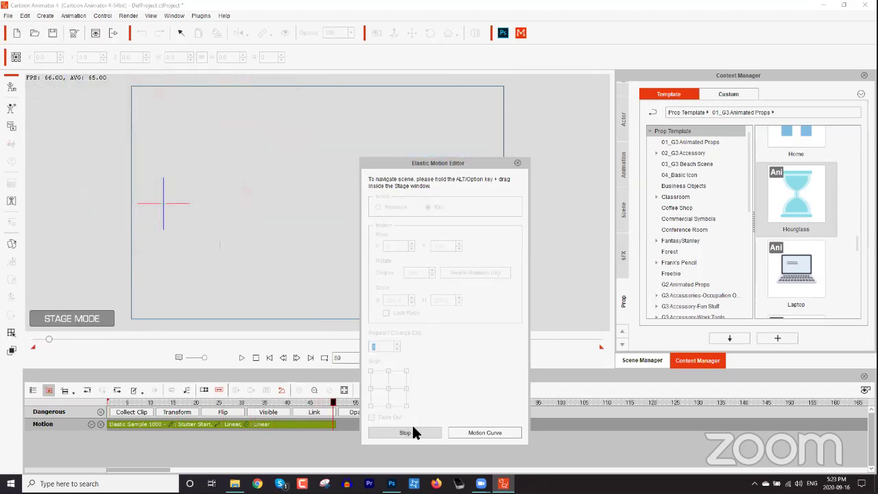
{"action": "left_click", "coordinate": [518, 163]}
Step: Scrub through the cat logo's exit animation and delete its Elastic Sample 1000 motion clip
{"action": "left_click_drag", "start_coordinate": [267, 405], "coordinate": [189, 411]}
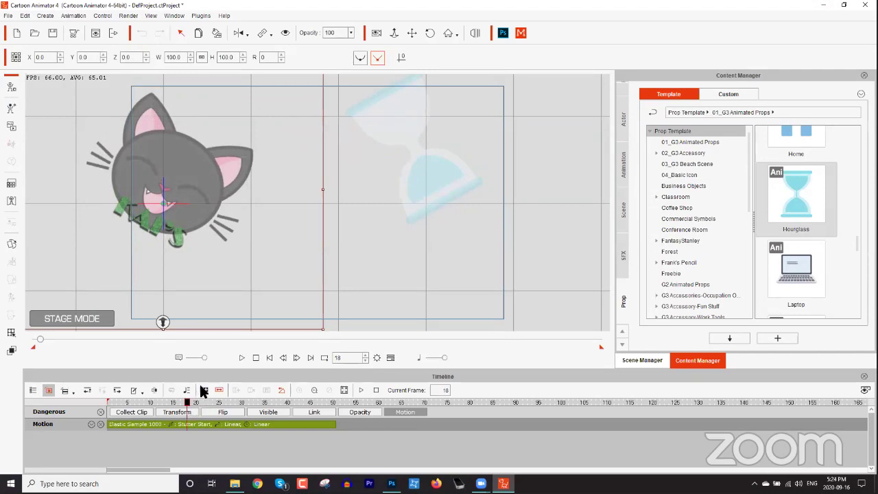
{"action": "left_click_drag", "start_coordinate": [245, 402], "coordinate": [293, 419]}
{"action": "key", "text": "Delete"}
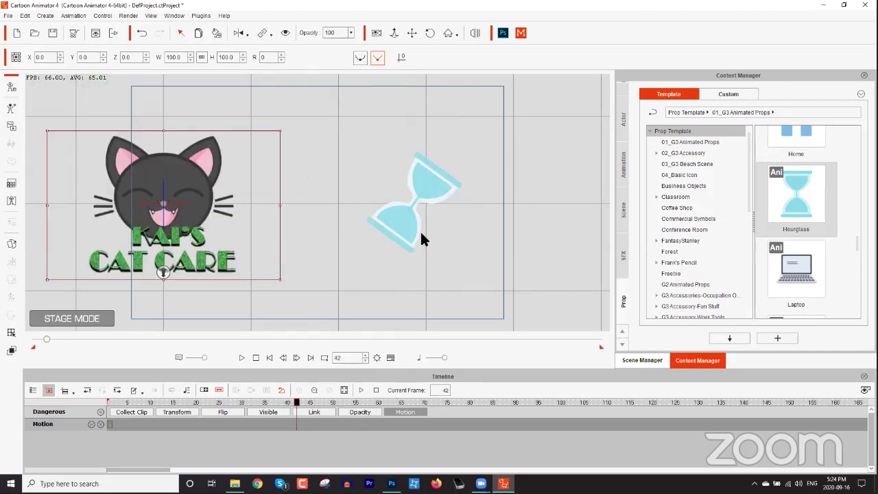
Step: Remove the hourglass from the stage and return to frame 1 with the cat logo selected
{"action": "left_click", "coordinate": [409, 226]}
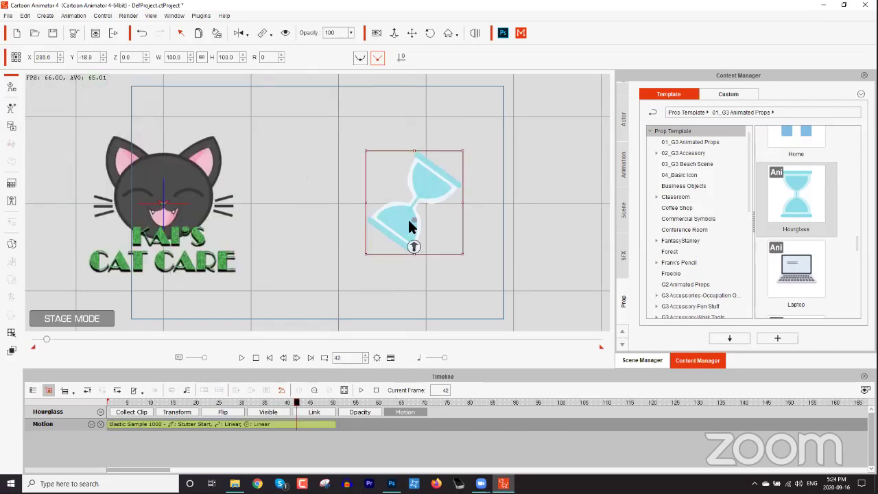
{"action": "left_click", "coordinate": [168, 208]}
{"action": "left_click_drag", "start_coordinate": [206, 403], "coordinate": [57, 400]}
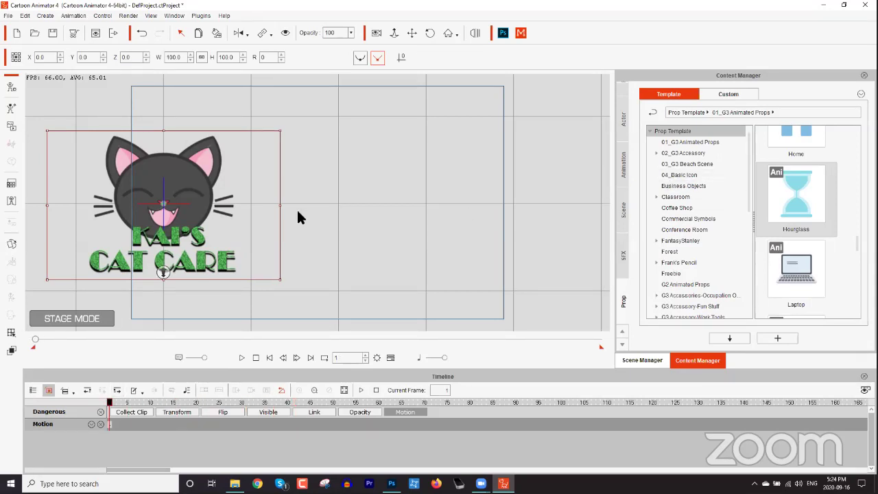
Step: Browse the Elastic Motion templates, looking through the clip categories inside the 1_Entrance and 3_Exit folders
{"action": "scroll", "coordinate": [623, 216], "scroll_direction": "down", "scroll_amount": 1}
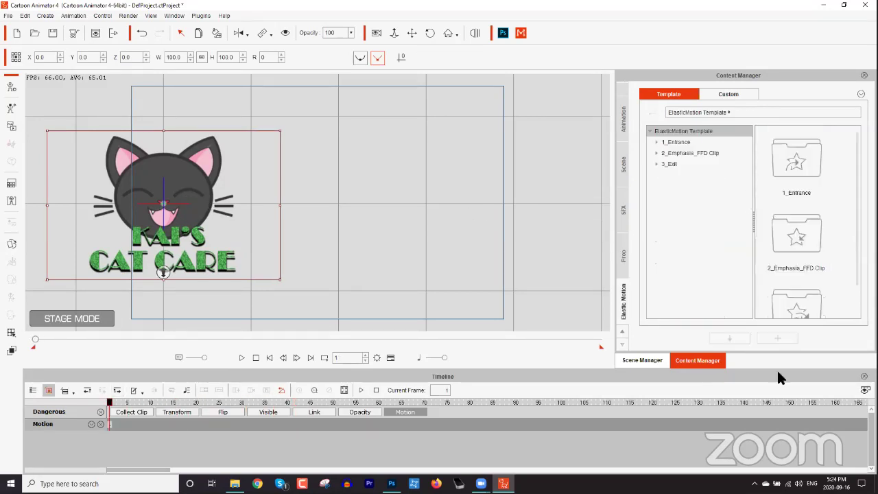
{"action": "key", "text": "F3"}
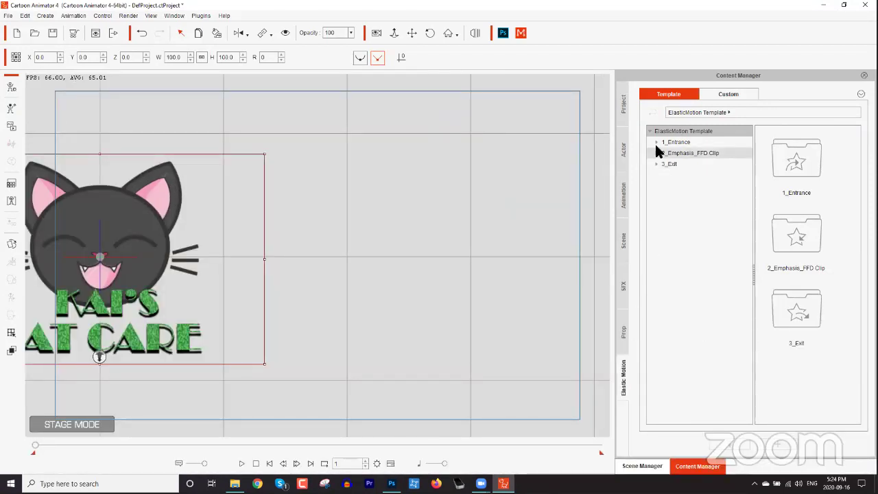
{"action": "left_click", "coordinate": [655, 142]}
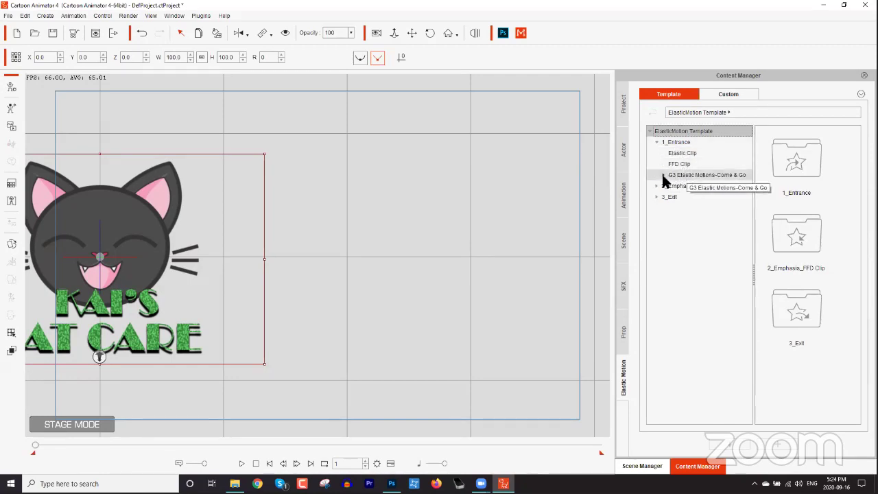
{"action": "left_click", "coordinate": [688, 174]}
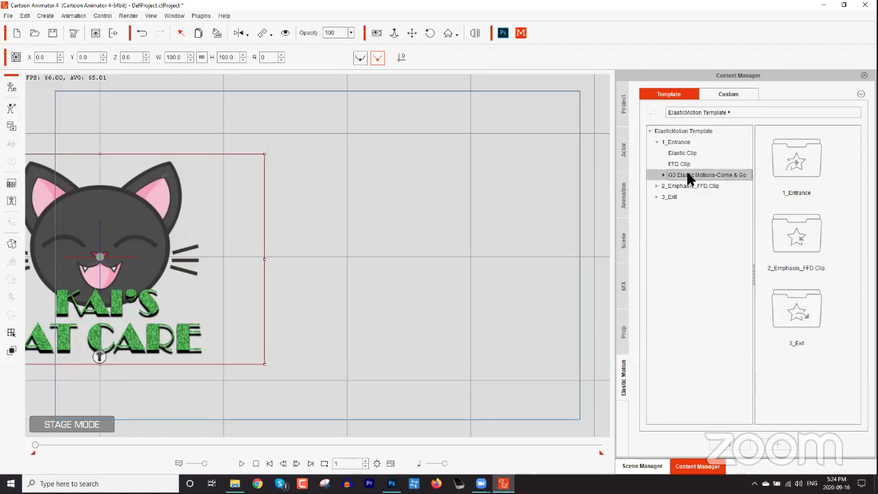
{"action": "left_click", "coordinate": [657, 196]}
{"action": "left_click", "coordinate": [680, 207]}
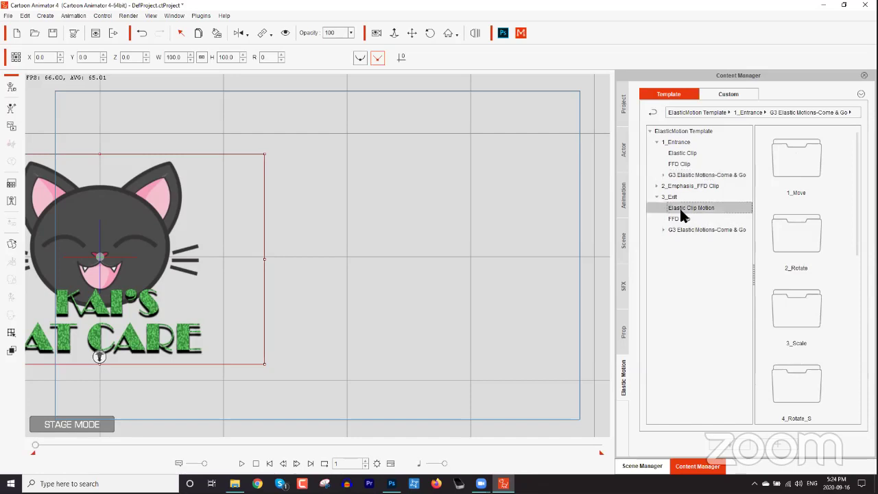
{"action": "left_click", "coordinate": [680, 154]}
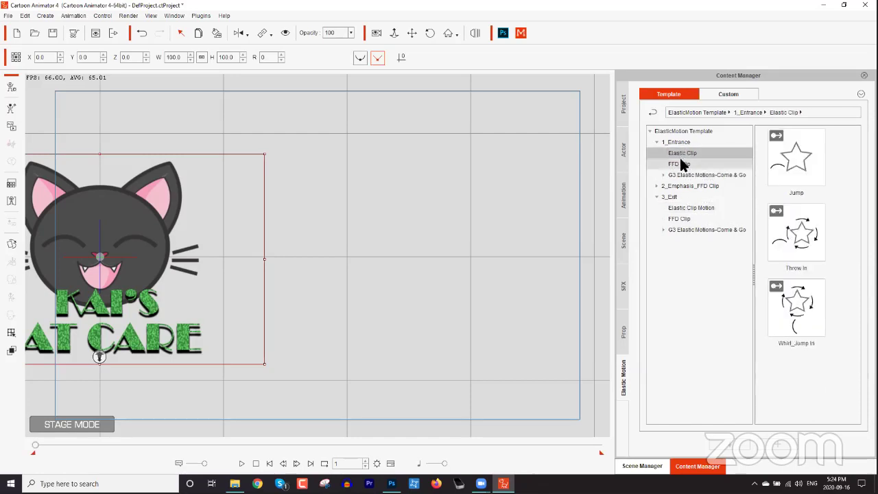
{"action": "left_click", "coordinate": [680, 160]}
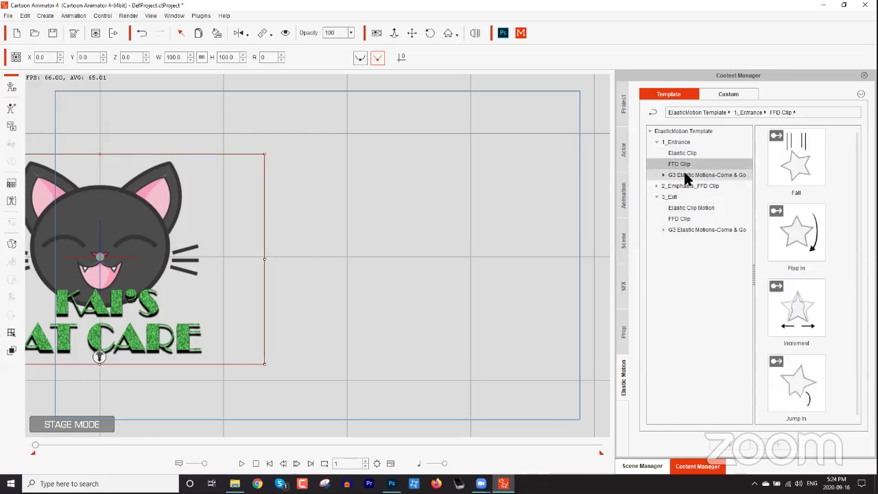
Step: Apply the Throw In entrance template from Elastic Clip to the cat logo at frame 1 and play back the animation
{"action": "left_click", "coordinate": [680, 154]}
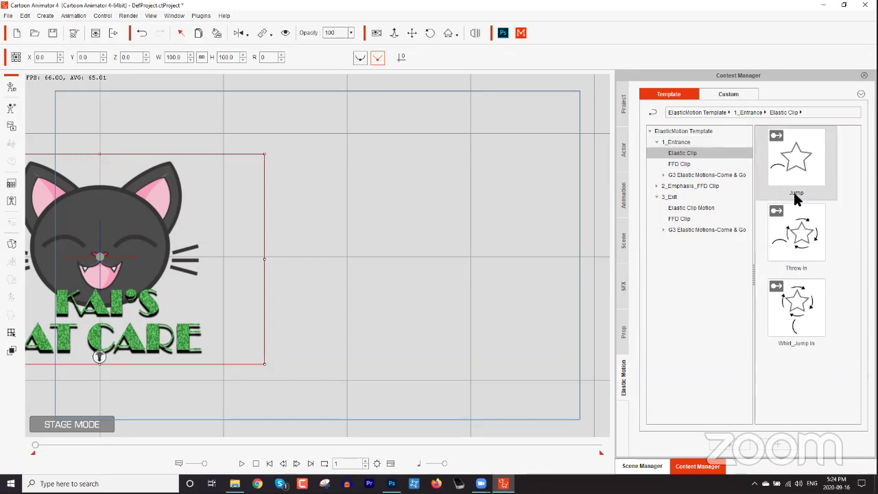
{"action": "left_click_drag", "start_coordinate": [801, 236], "coordinate": [139, 242]}
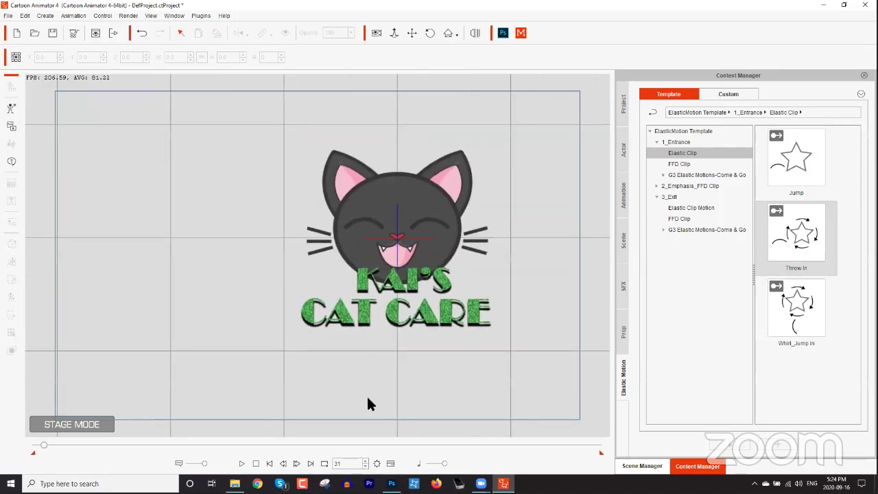
{"action": "left_click", "coordinate": [255, 464]}
{"action": "left_click", "coordinate": [242, 464]}
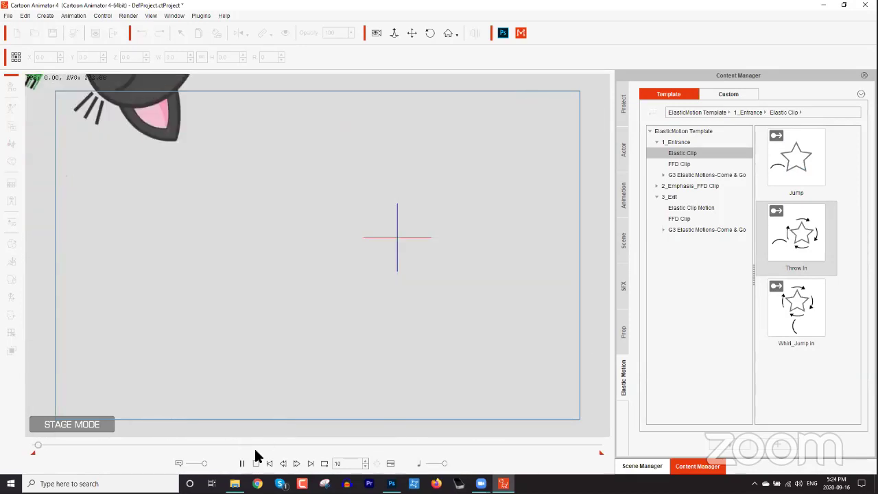
{"action": "left_click", "coordinate": [256, 464]}
{"action": "left_click", "coordinate": [241, 464]}
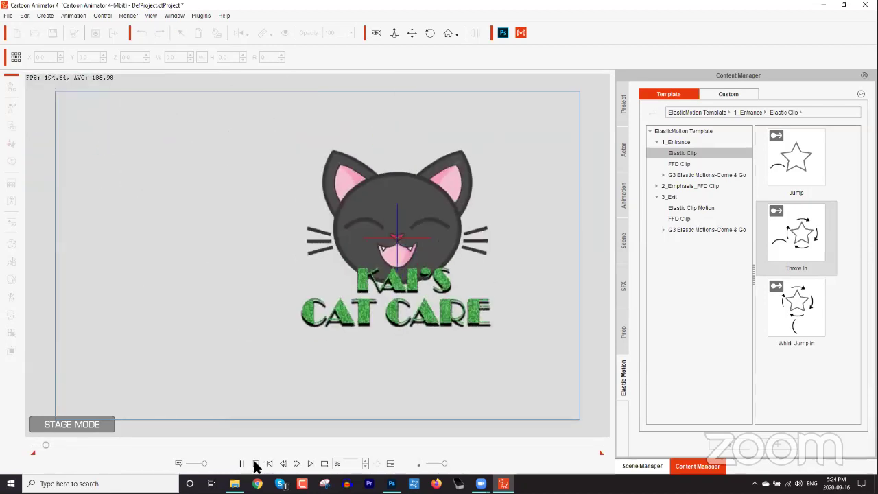
{"action": "left_click", "coordinate": [242, 464]}
Step: Open the cat logo's Throw In clip in the Elastic Motion Editor and scrub the timeline to frame 31
{"action": "left_click", "coordinate": [414, 254]}
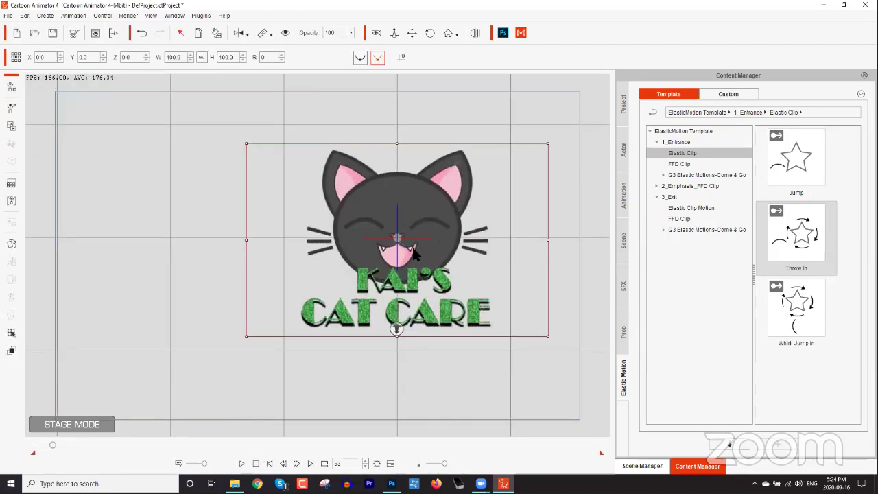
{"action": "key", "text": "F3"}
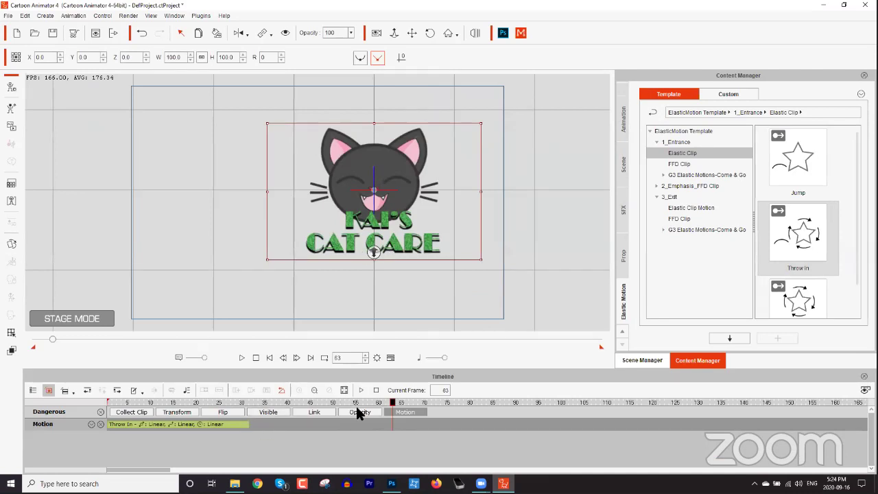
{"action": "right_click", "coordinate": [170, 422]}
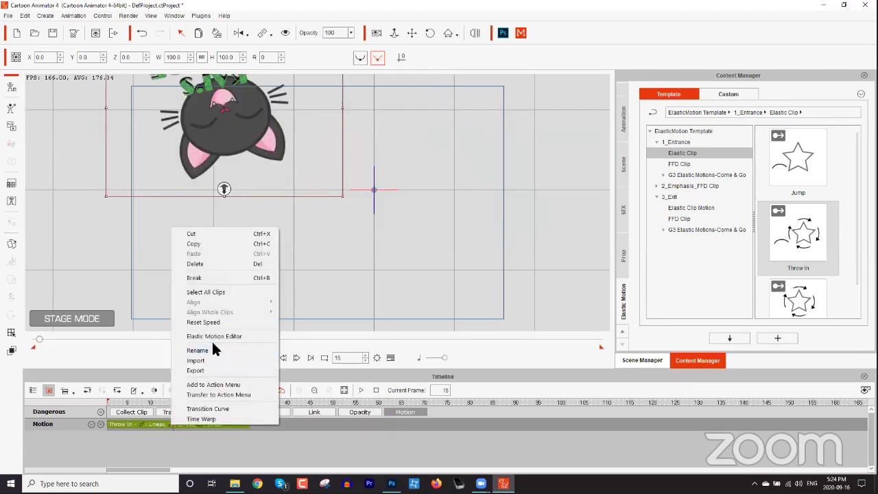
{"action": "left_click", "coordinate": [213, 335]}
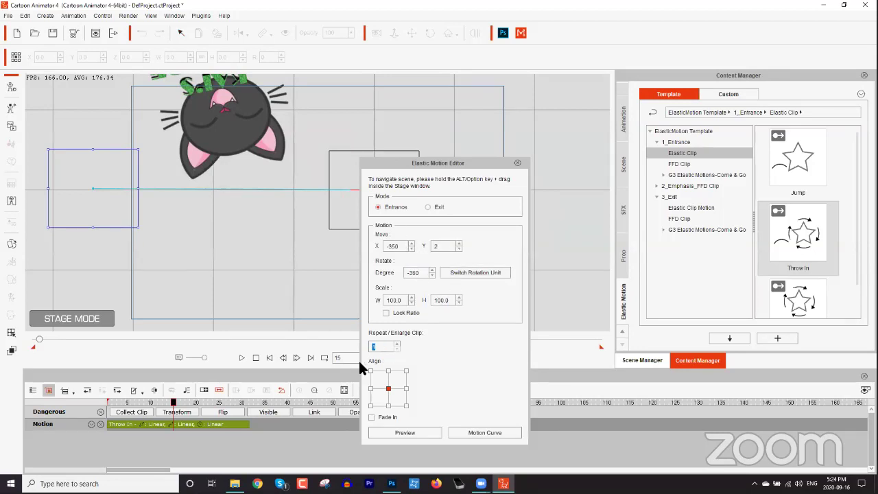
{"action": "left_click_drag", "start_coordinate": [172, 403], "coordinate": [247, 404]}
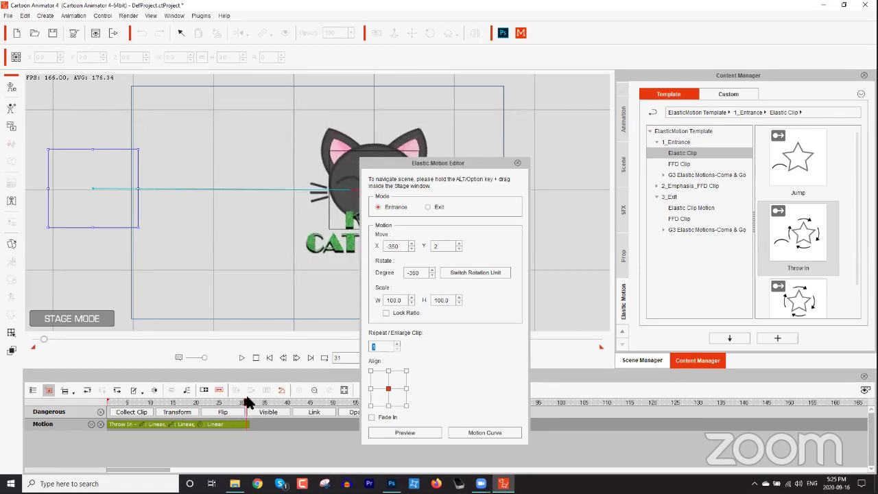
Step: Try the Elastic Start and Sudden End and Stutter Start motion curves on the Throw In clip, settling on End in a Bounce
{"action": "left_click", "coordinate": [460, 432]}
{"action": "left_click", "coordinate": [478, 306]}
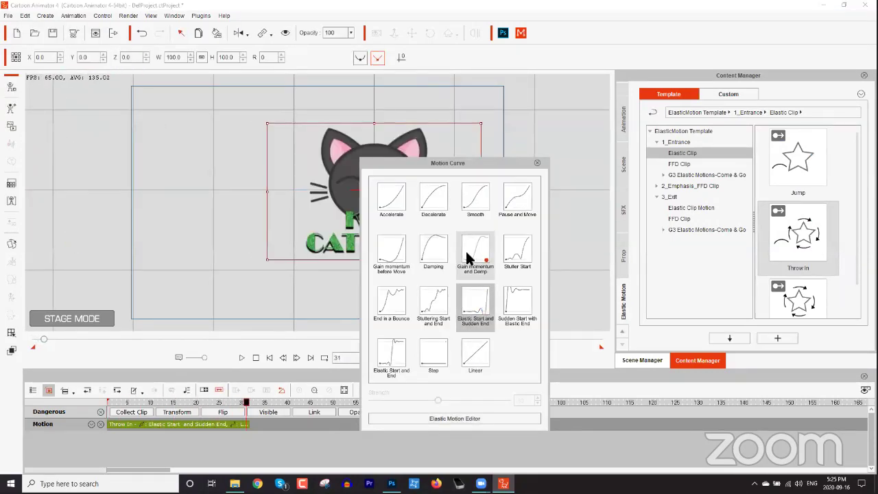
{"action": "left_click", "coordinate": [511, 256]}
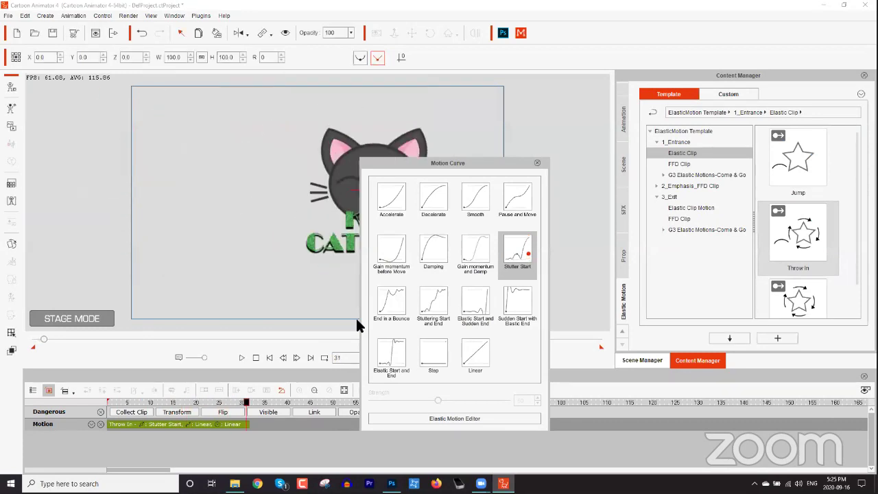
{"action": "left_click", "coordinate": [396, 309]}
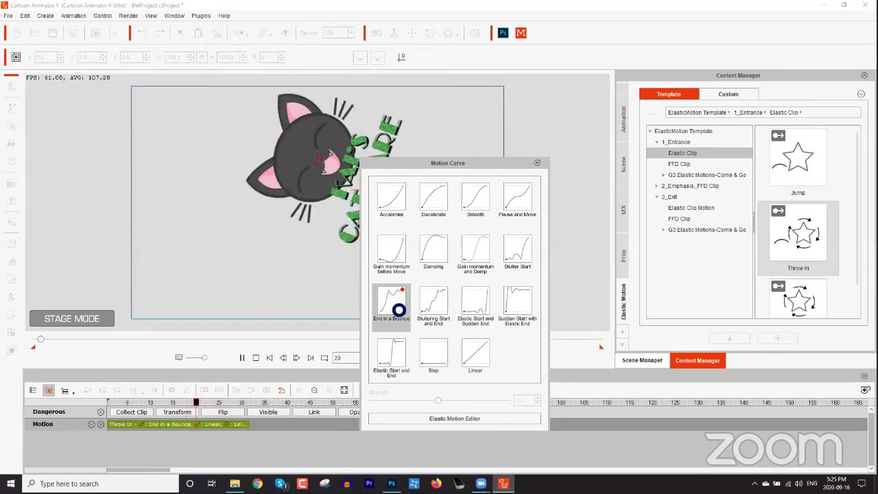
{"action": "left_click", "coordinate": [537, 162]}
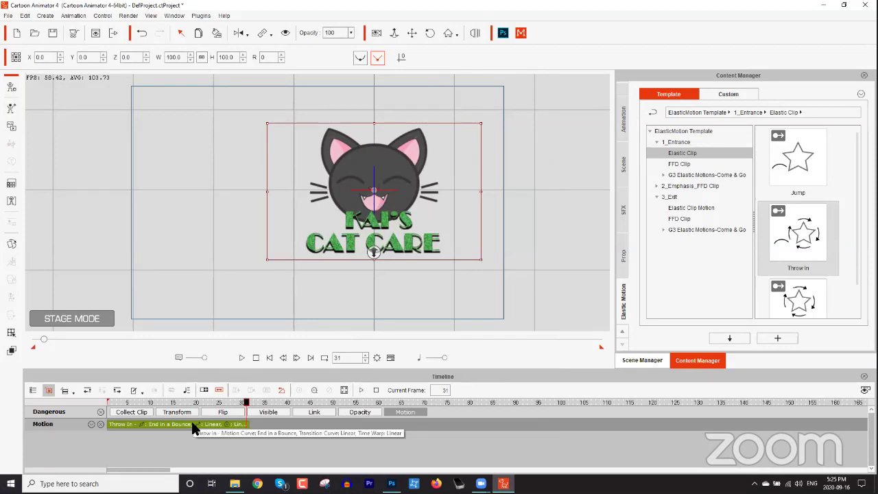
Step: Delete the Throw In clip from the Motion track and remove the cat logo from the stage
{"action": "left_click", "coordinate": [192, 421]}
{"action": "key", "text": "Delete"}
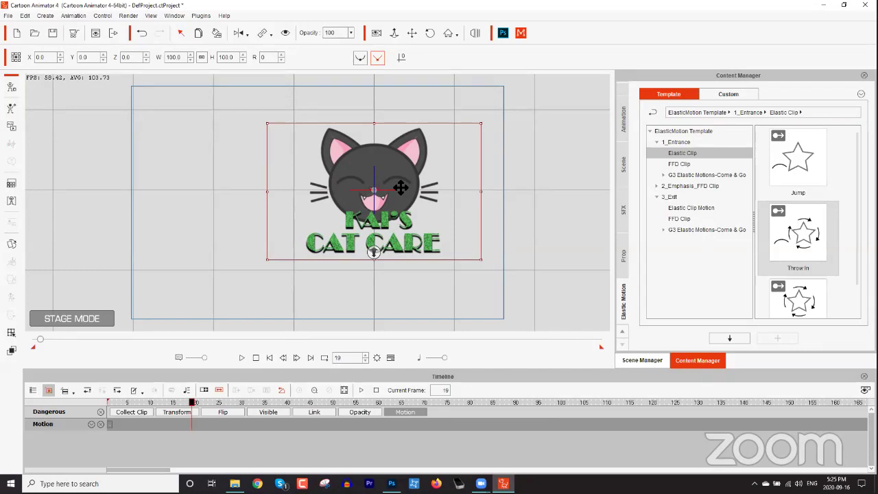
{"action": "key", "text": "Delete"}
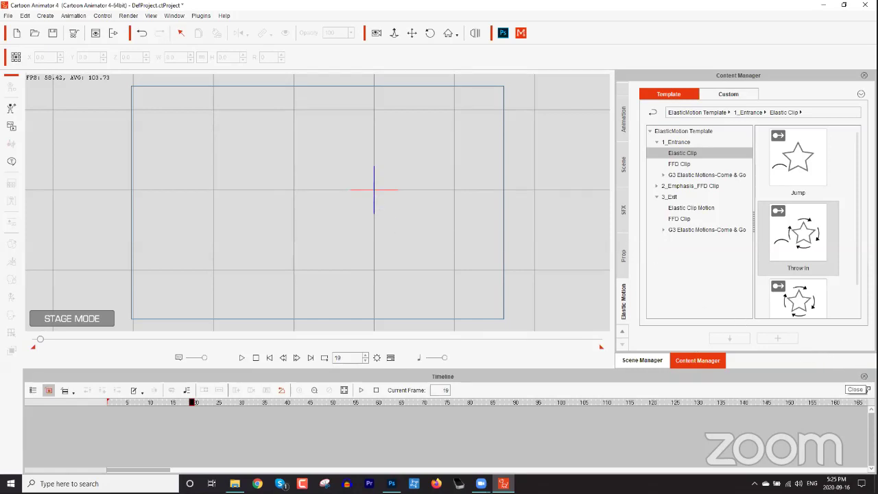
Step: Close the Timeline and add the Philipp_F character from the 1_G3 360 Human actor templates to the stage
{"action": "left_click", "coordinate": [868, 390]}
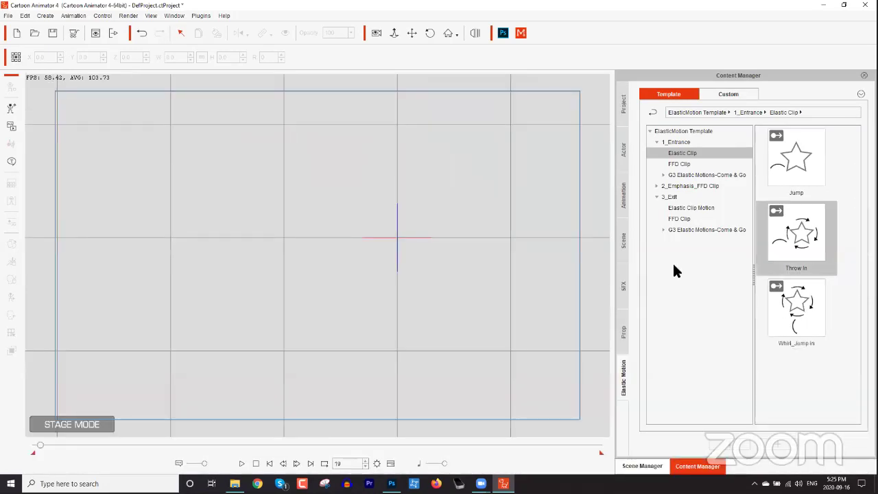
{"action": "left_click", "coordinate": [620, 149]}
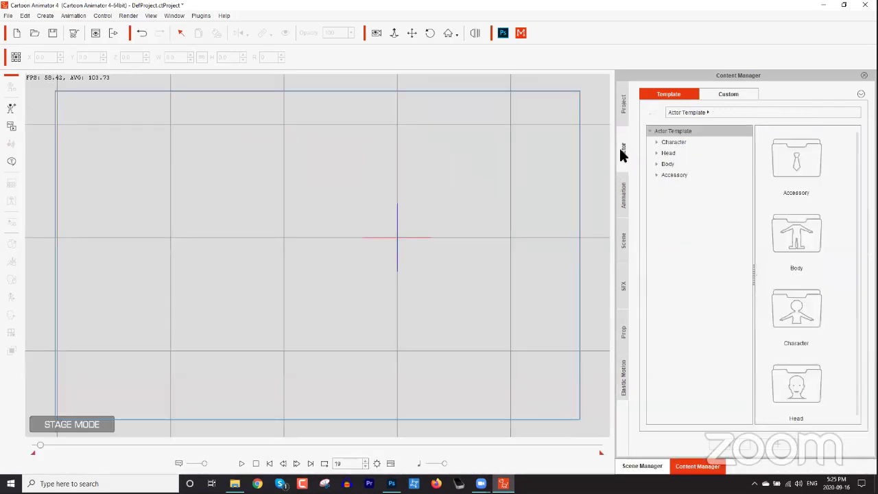
{"action": "left_click", "coordinate": [656, 141]}
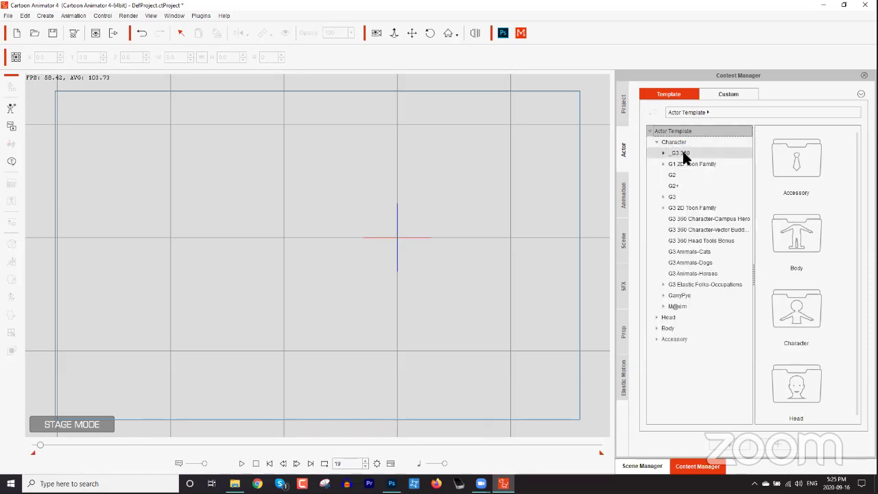
{"action": "left_click", "coordinate": [680, 153]}
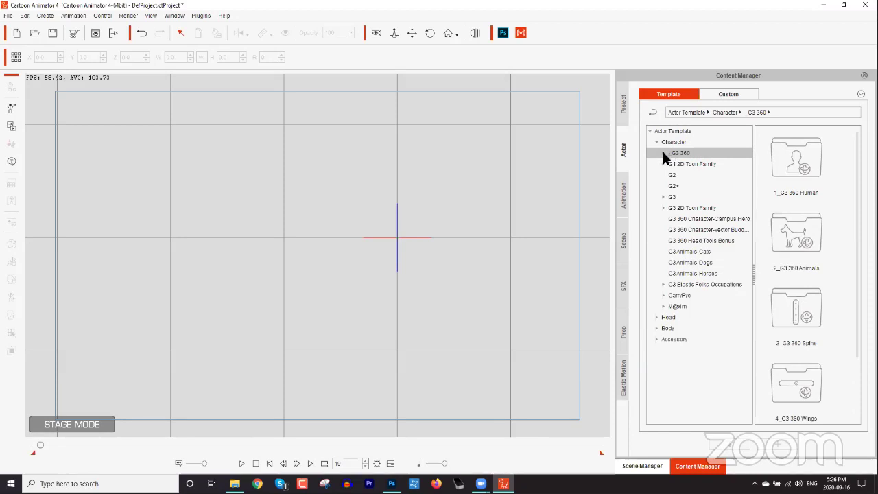
{"action": "left_click", "coordinate": [663, 150]}
{"action": "left_click", "coordinate": [701, 175]}
{"action": "left_click", "coordinate": [701, 165]}
{"action": "scroll", "coordinate": [856, 174], "scroll_direction": "down", "scroll_amount": 5}
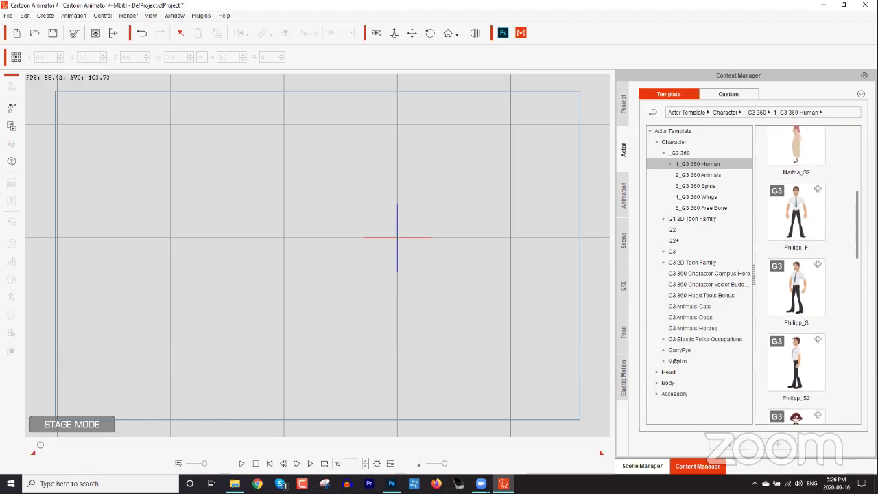
{"action": "double_click", "coordinate": [806, 211]}
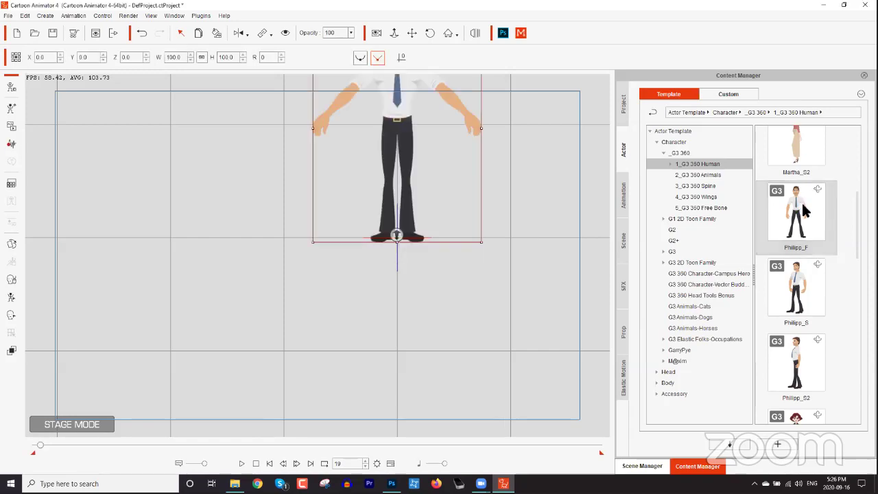
Step: Open the Philipp_F character in Composer Mode
{"action": "left_click_drag", "start_coordinate": [470, 150], "coordinate": [411, 331]}
{"action": "scroll", "coordinate": [412, 331], "scroll_direction": "up", "scroll_amount": 5}
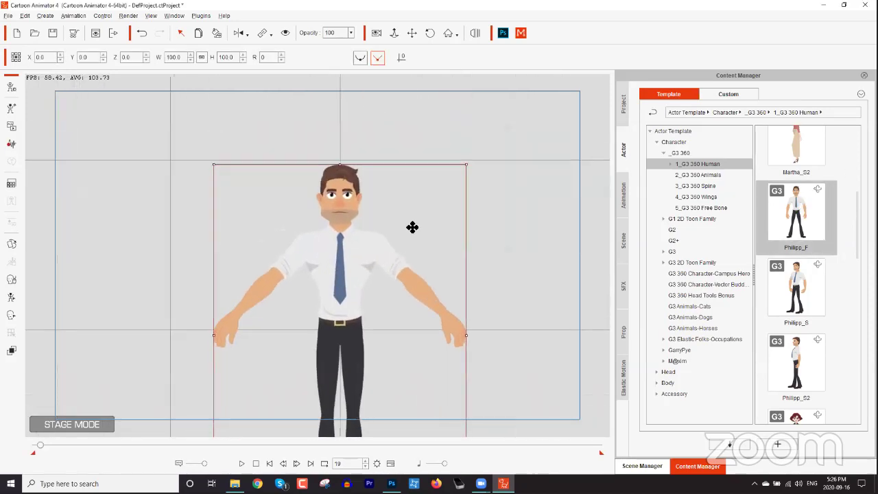
{"action": "scroll", "coordinate": [412, 196], "scroll_direction": "up", "scroll_amount": 2}
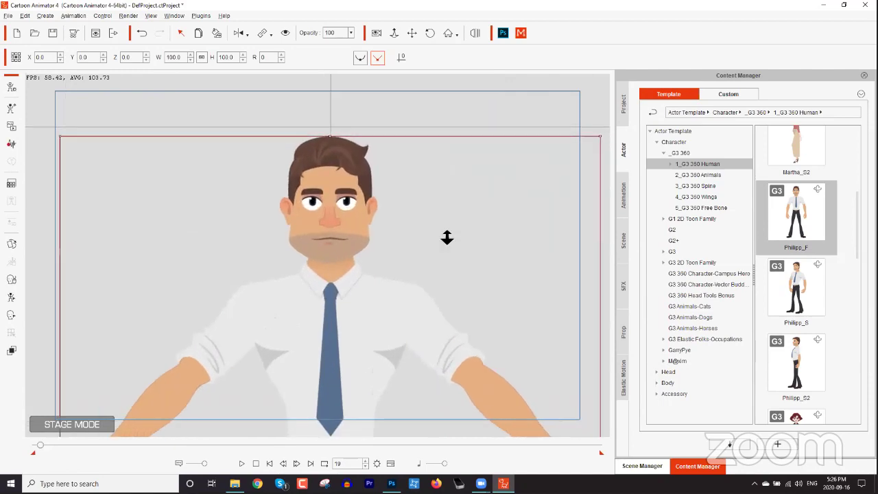
{"action": "scroll", "coordinate": [449, 257], "scroll_direction": "down", "scroll_amount": 2}
{"action": "scroll", "coordinate": [450, 236], "scroll_direction": "up", "scroll_amount": 1}
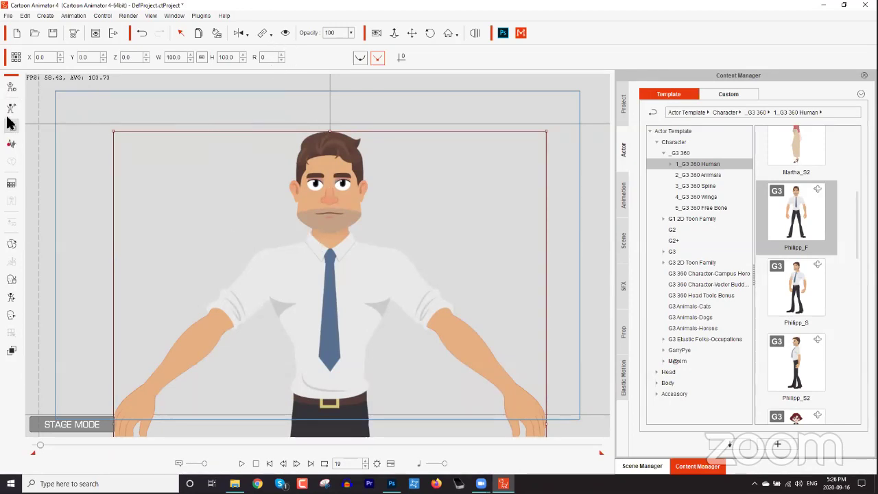
{"action": "left_click", "coordinate": [11, 88]}
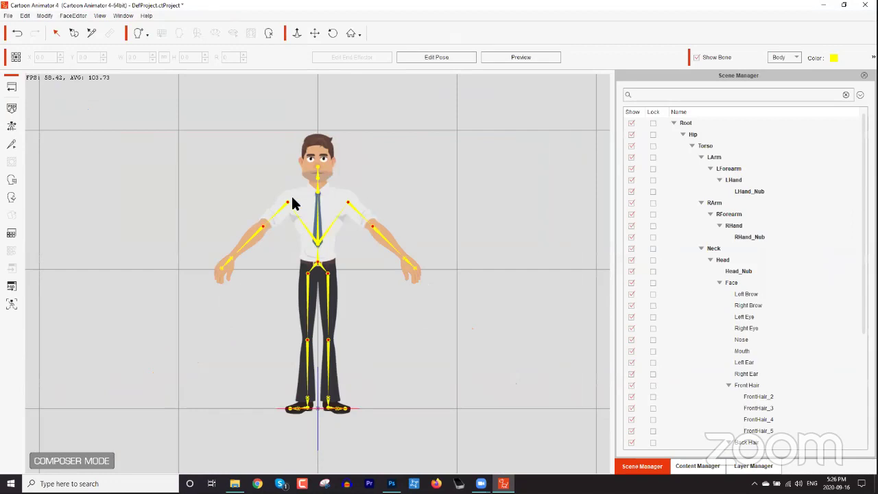
Step: Replace the current head with a morph-based head from photo 20180603_225155, without saving the existing face and with the image resized
{"action": "left_click", "coordinate": [144, 31]}
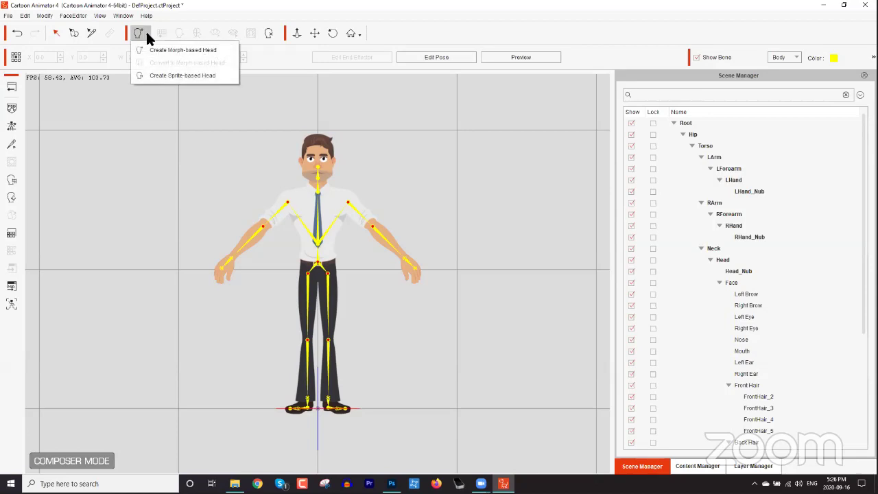
{"action": "left_click", "coordinate": [191, 51]}
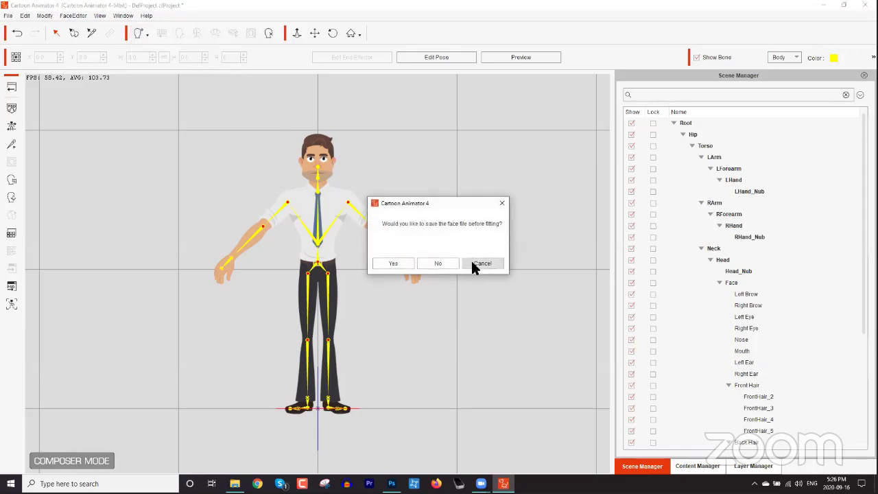
{"action": "left_click", "coordinate": [442, 265]}
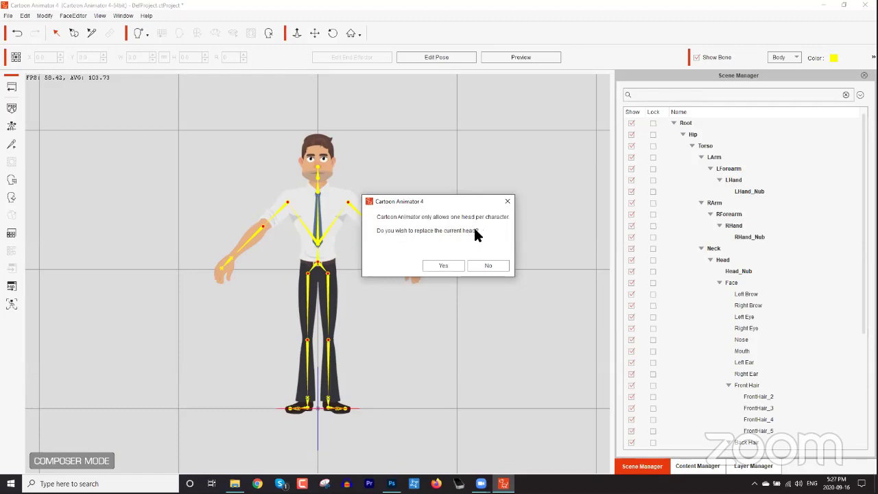
{"action": "left_click", "coordinate": [448, 265]}
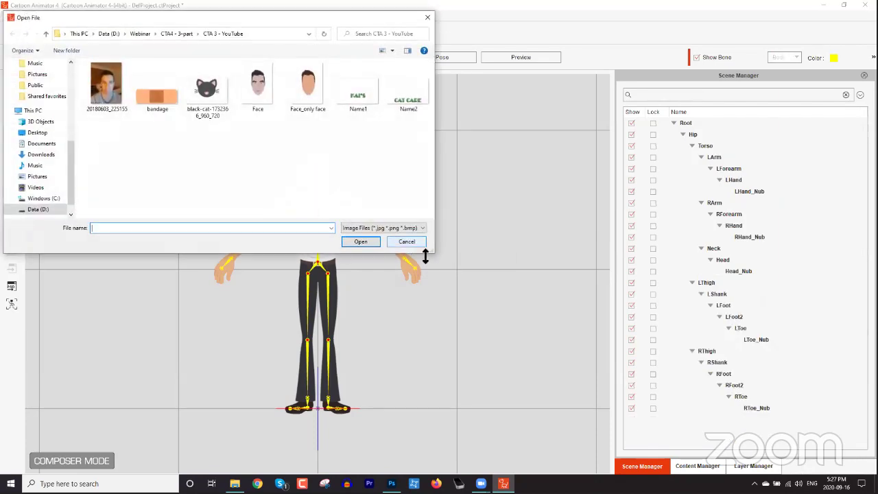
{"action": "left_click", "coordinate": [105, 96]}
{"action": "left_click", "coordinate": [359, 241]}
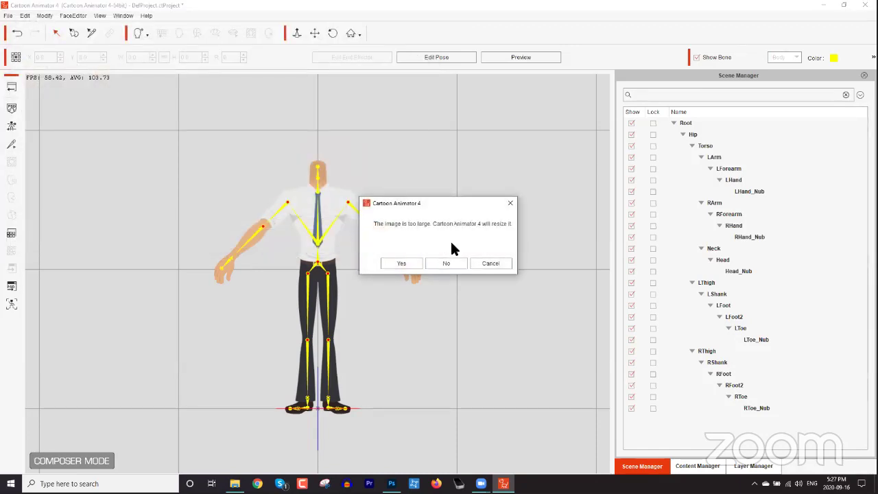
{"action": "left_click", "coordinate": [408, 263]}
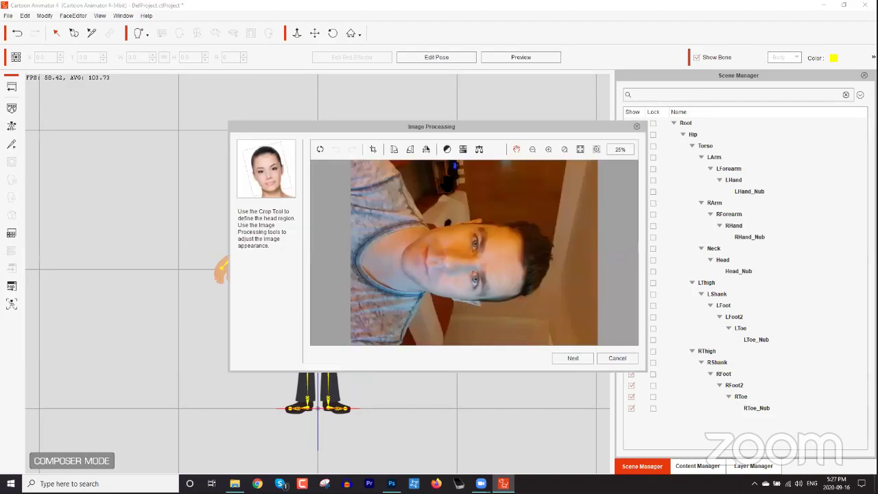
Step: Rotate the photo upright in Image Processing and continue to the Auto-Fit Anchor Points
{"action": "left_click", "coordinate": [408, 151]}
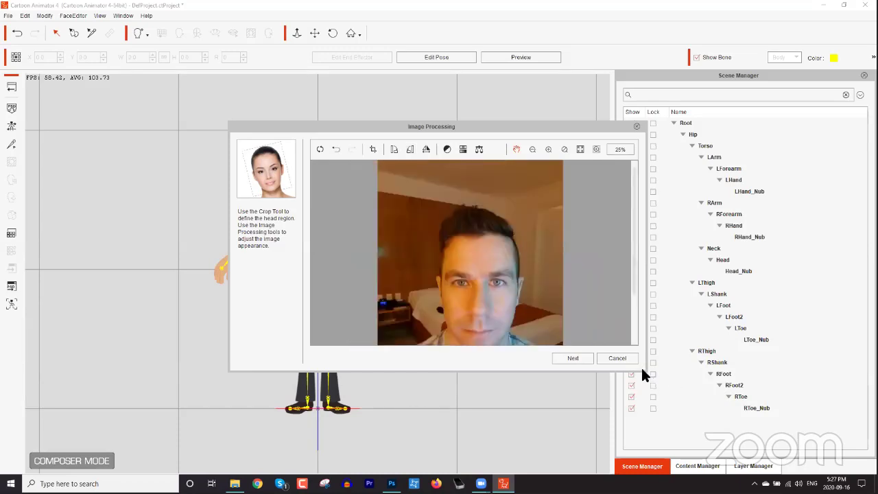
{"action": "left_click_drag", "start_coordinate": [513, 300], "coordinate": [510, 261]}
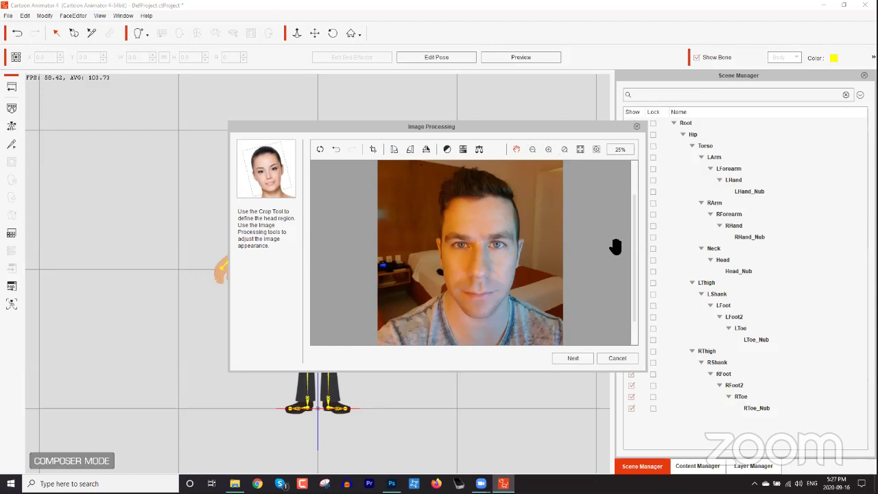
{"action": "left_click", "coordinate": [581, 354]}
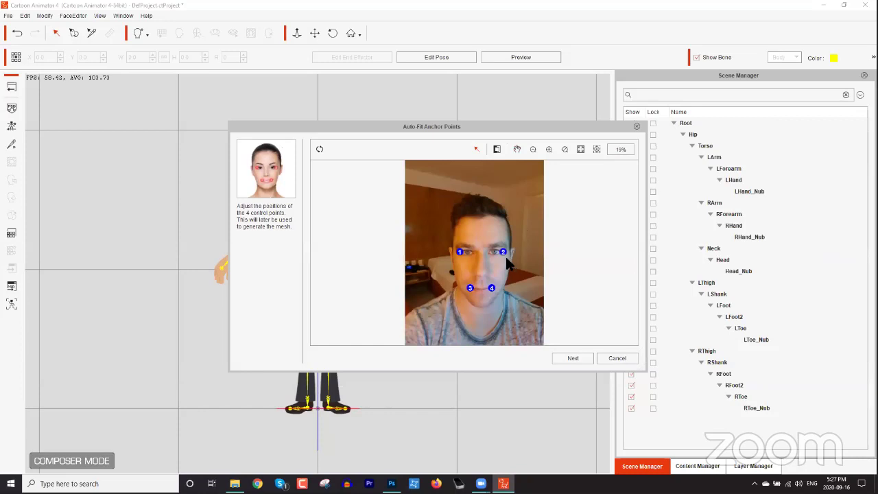
Step: Align the four anchor points with the outer eye corners and mouth corners, and continue to the Face Fitting Editor
{"action": "scroll", "coordinate": [506, 264], "scroll_direction": "up", "scroll_amount": 4}
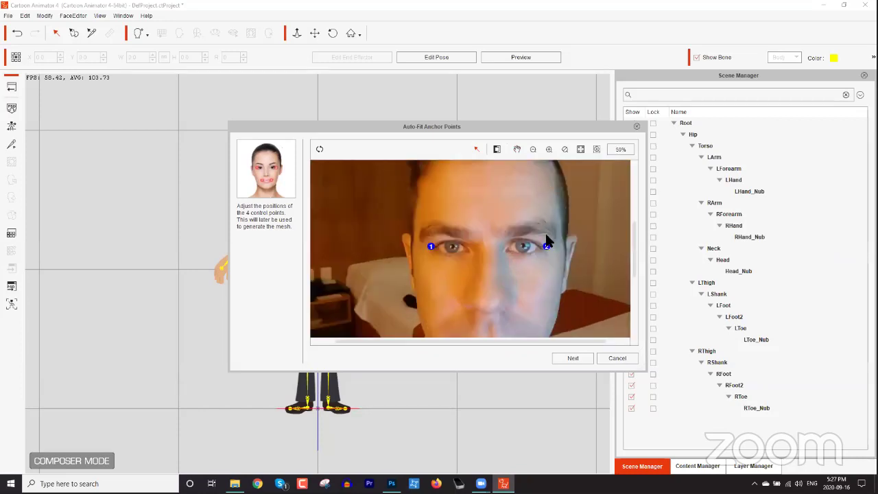
{"action": "scroll", "coordinate": [547, 240], "scroll_direction": "down", "scroll_amount": 2}
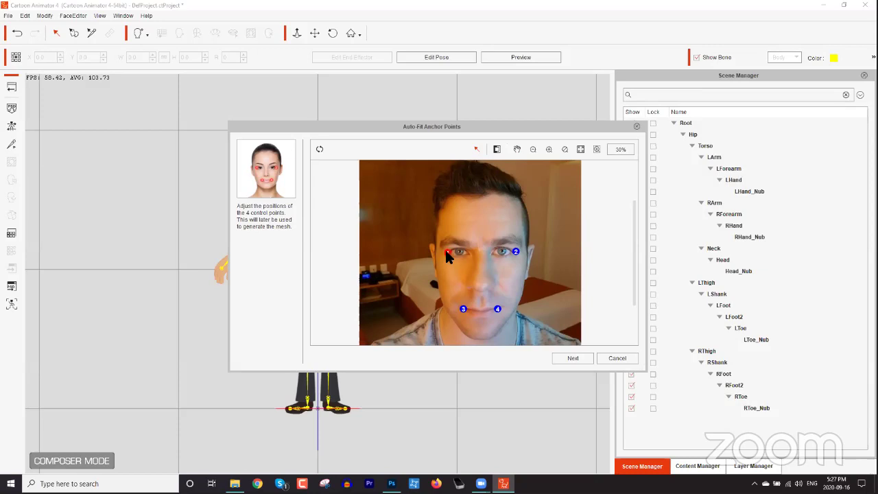
{"action": "left_click", "coordinate": [515, 251]}
{"action": "left_click", "coordinate": [498, 309]}
{"action": "left_click", "coordinate": [462, 309]}
{"action": "left_click", "coordinate": [574, 354]}
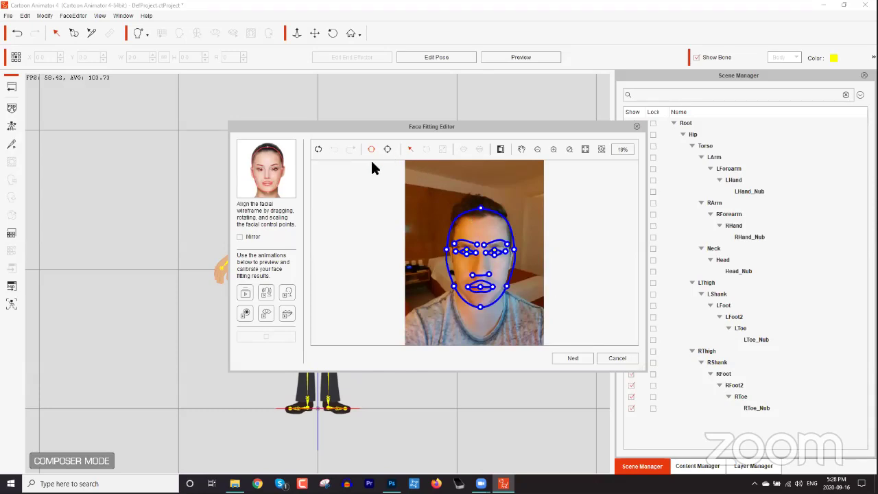
Step: Fit the face outline to the photo by raising its top point and moving the temple and jaw points inward
{"action": "scroll", "coordinate": [481, 288], "scroll_direction": "up", "scroll_amount": 3}
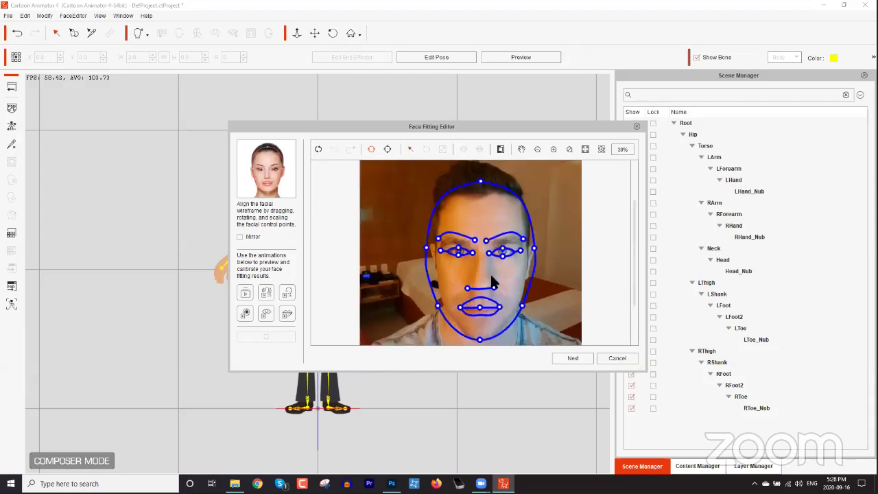
{"action": "left_click_drag", "start_coordinate": [480, 180], "coordinate": [481, 172]}
{"action": "left_click_drag", "start_coordinate": [532, 248], "coordinate": [527, 247]}
{"action": "left_click_drag", "start_coordinate": [427, 248], "coordinate": [434, 247]}
{"action": "left_click_drag", "start_coordinate": [437, 306], "coordinate": [443, 306]}
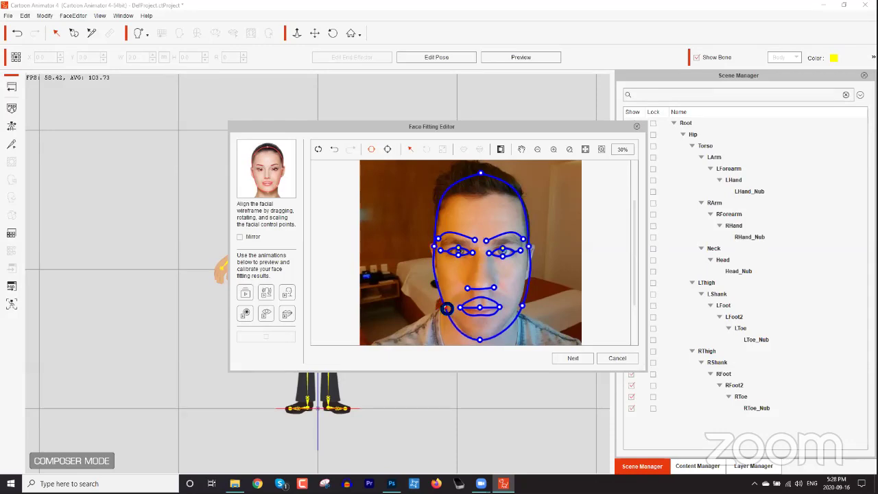
{"action": "left_click_drag", "start_coordinate": [522, 306], "coordinate": [519, 303]}
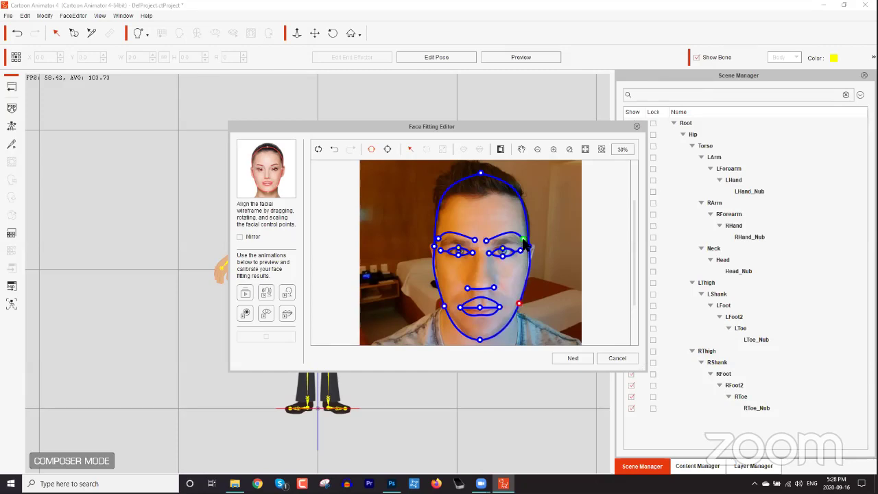
Step: Lower the end points of both eyebrow curves to match the eyebrows in the photo
{"action": "left_click", "coordinate": [522, 244]}
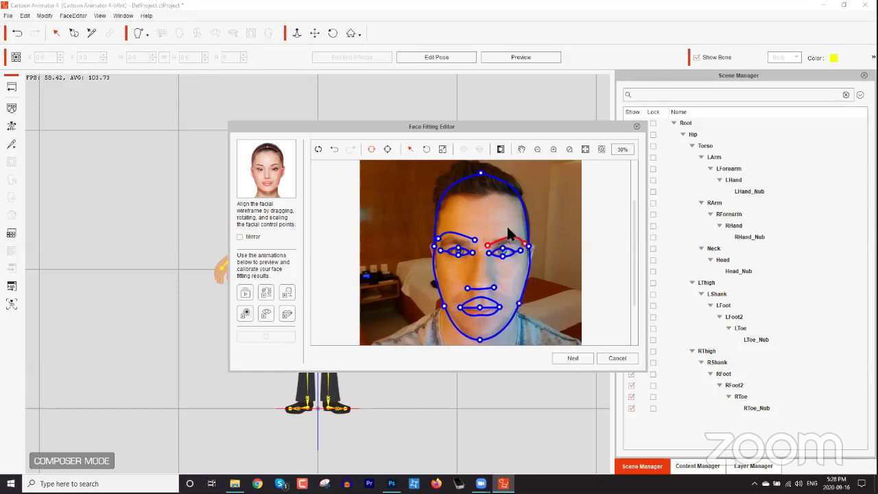
{"action": "left_click", "coordinate": [523, 245]}
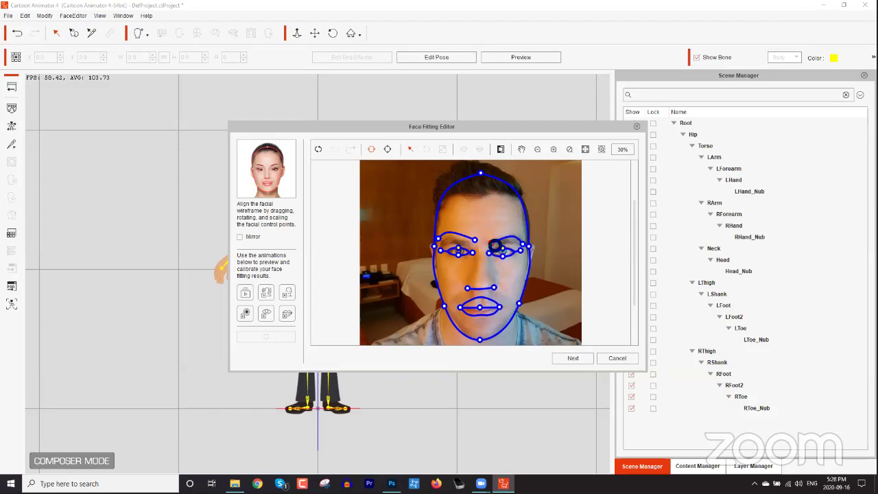
{"action": "left_click", "coordinate": [472, 243]}
{"action": "left_click", "coordinate": [440, 240]}
{"action": "left_click_drag", "start_coordinate": [442, 241], "coordinate": [443, 245]}
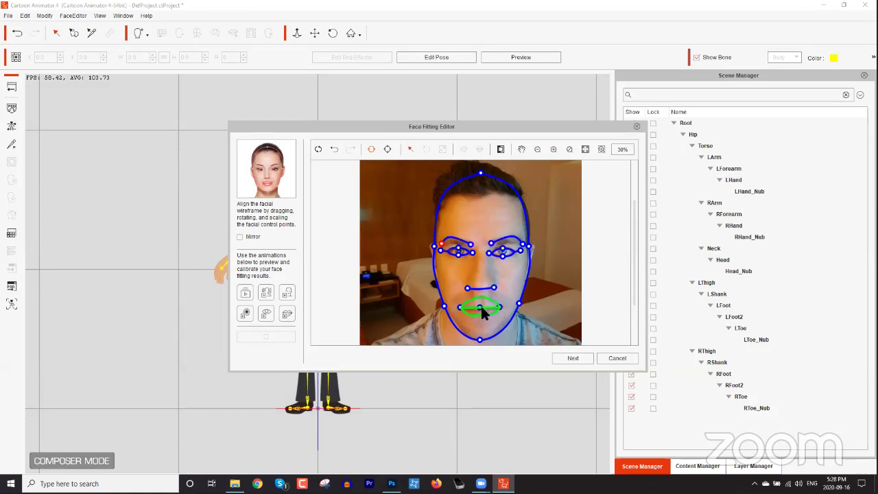
Step: Show the detailed facial control points and fit the face outline's top and two upper side points to the hairline
{"action": "left_click", "coordinate": [387, 150]}
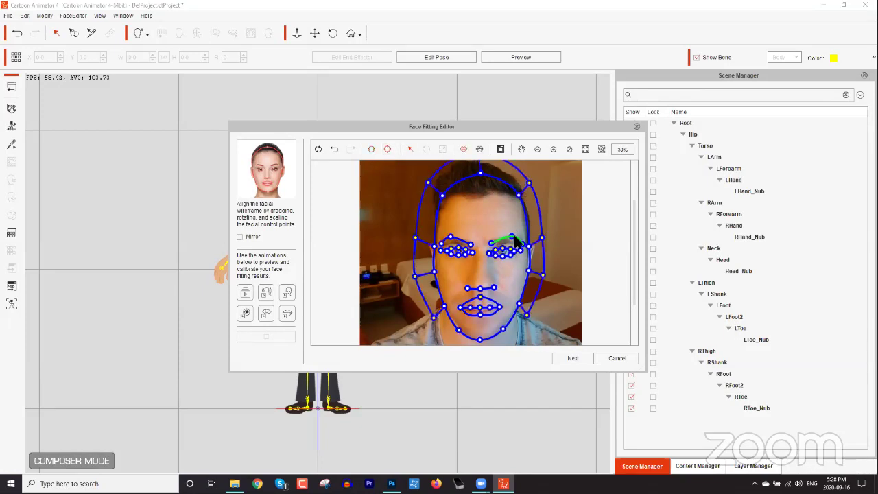
{"action": "scroll", "coordinate": [487, 277], "scroll_direction": "up", "scroll_amount": 2}
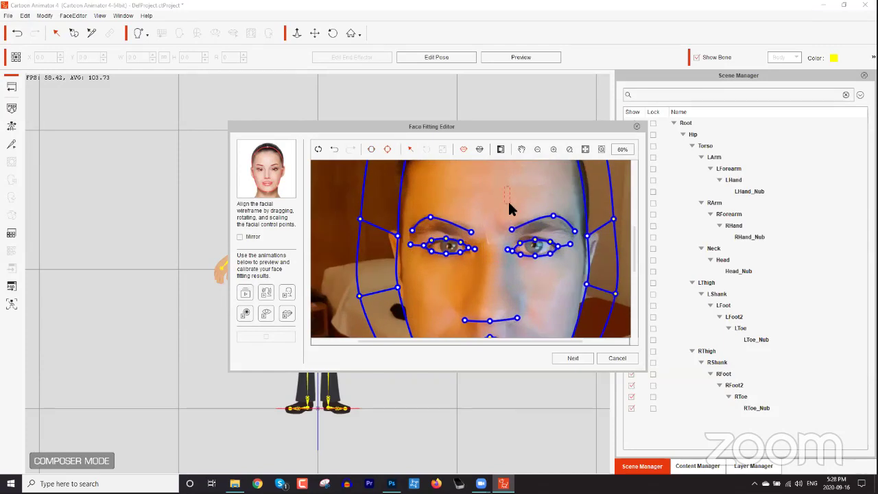
{"action": "left_click", "coordinate": [522, 149]}
{"action": "left_click_drag", "start_coordinate": [524, 198], "coordinate": [522, 248]}
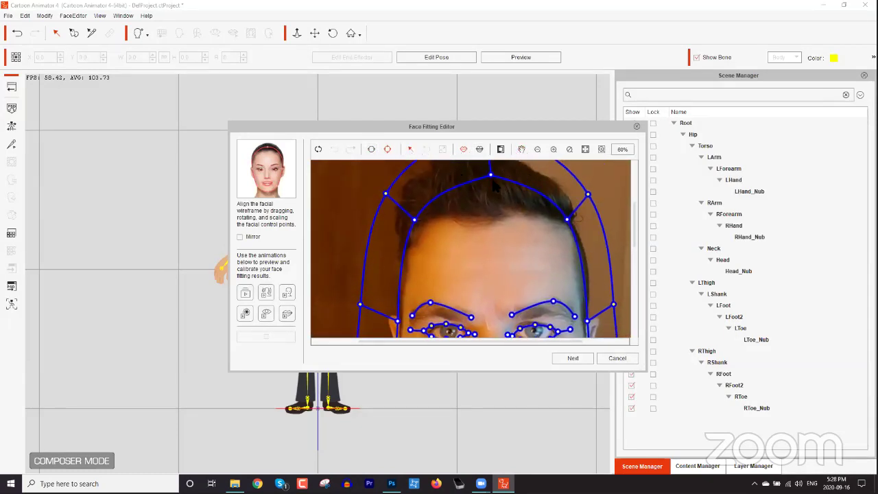
{"action": "left_click_drag", "start_coordinate": [492, 176], "coordinate": [492, 180]}
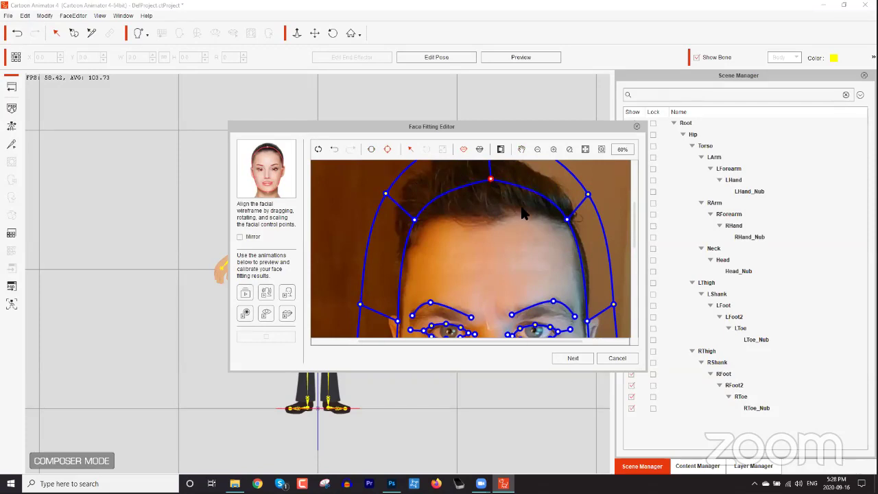
{"action": "left_click", "coordinate": [568, 220]}
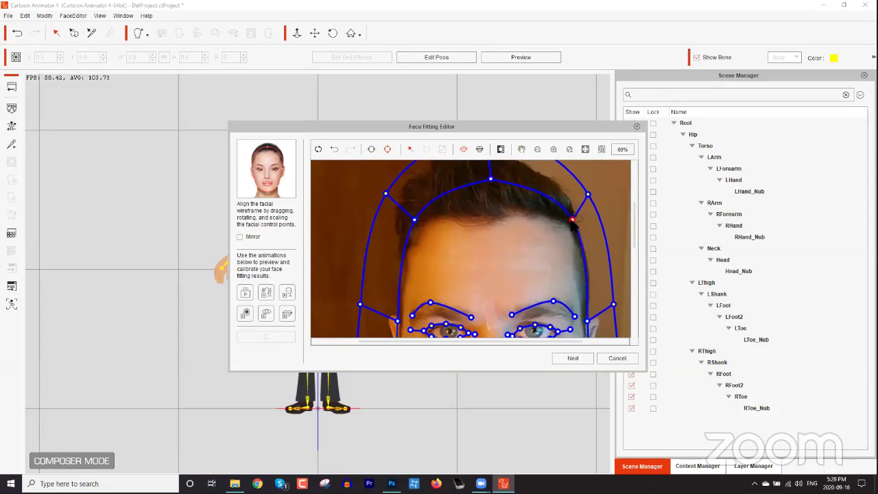
{"action": "left_click_drag", "start_coordinate": [415, 220], "coordinate": [412, 223]}
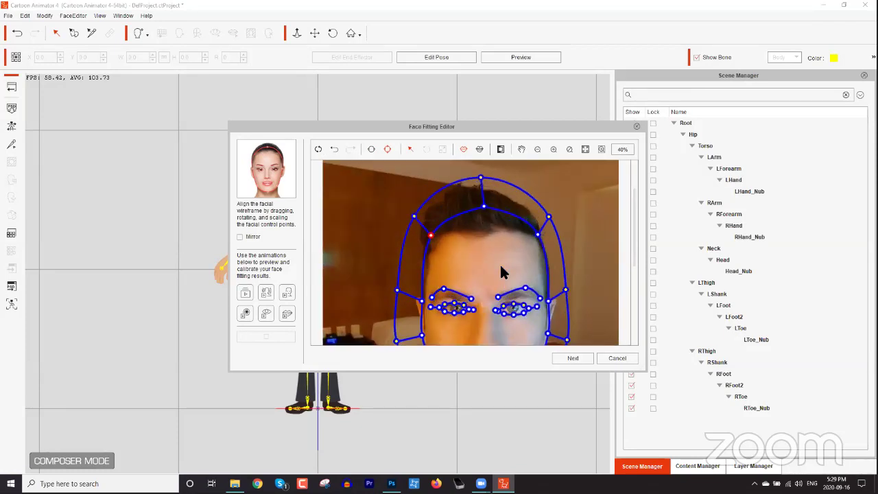
Step: Move the cheek points on both sides of the face outline inward to match the edges of the face
{"action": "left_click_drag", "start_coordinate": [633, 219], "coordinate": [634, 239]}
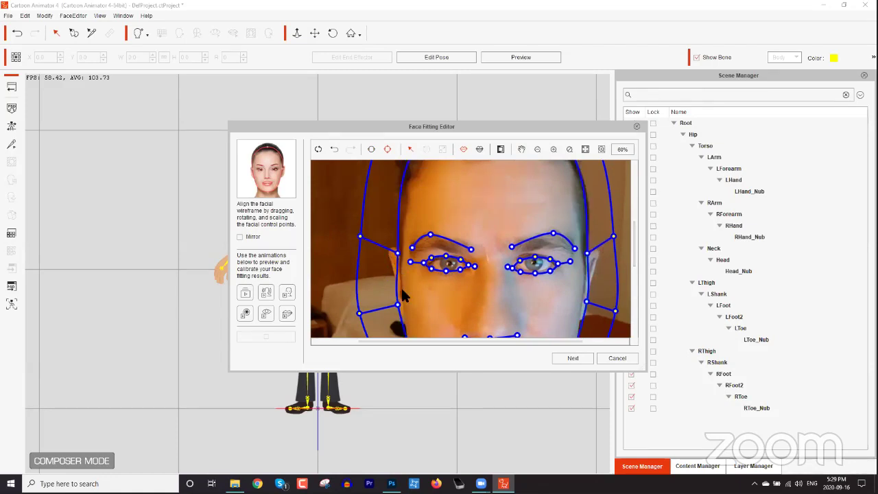
{"action": "left_click_drag", "start_coordinate": [398, 305], "coordinate": [403, 308]}
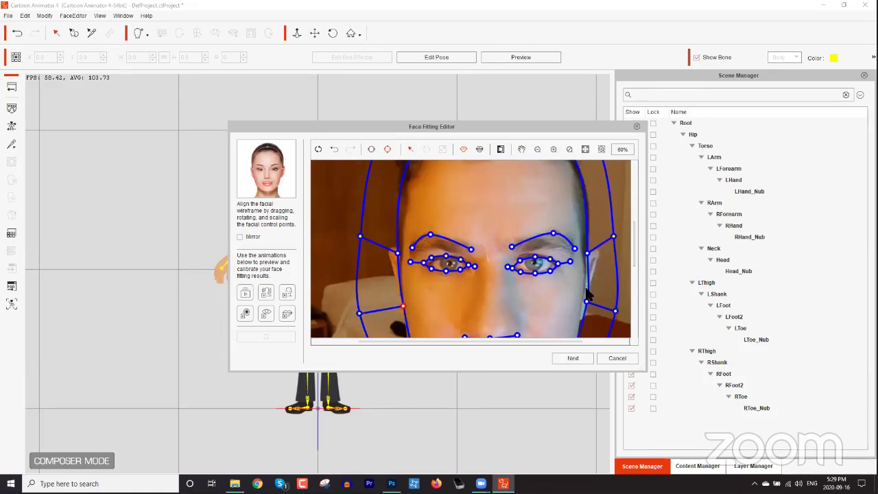
{"action": "left_click", "coordinate": [586, 302]}
{"action": "left_click_drag", "start_coordinate": [587, 302], "coordinate": [583, 304]}
Step: Fit the jaw points of the face outline to the photo's jawline, raising the jaw-corner point on the image's right side
{"action": "scroll", "coordinate": [634, 247], "scroll_direction": "down", "scroll_amount": 4}
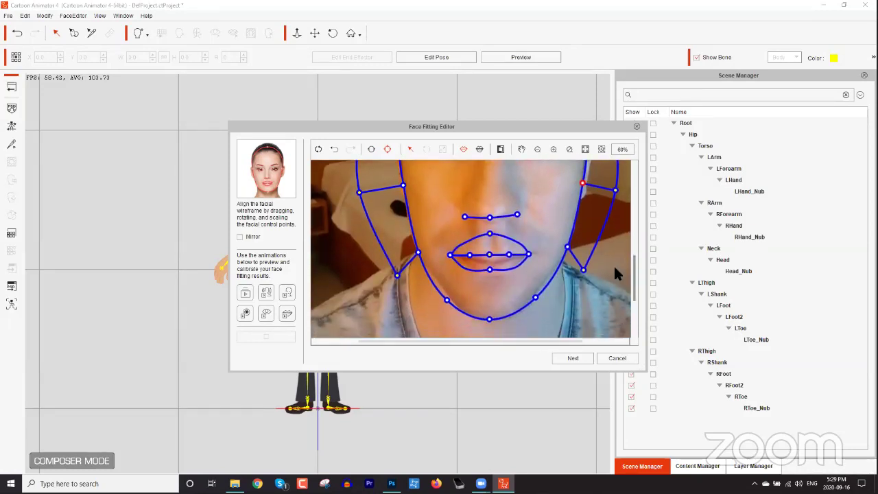
{"action": "left_click_drag", "start_coordinate": [567, 247], "coordinate": [572, 235]}
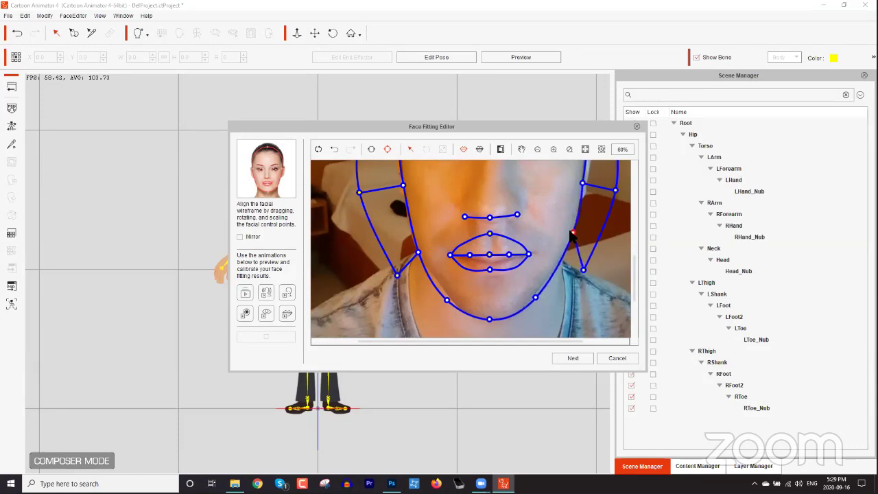
{"action": "left_click_drag", "start_coordinate": [444, 304], "coordinate": [447, 300]}
{"action": "left_click", "coordinate": [417, 253]}
{"action": "left_click", "coordinate": [417, 254]}
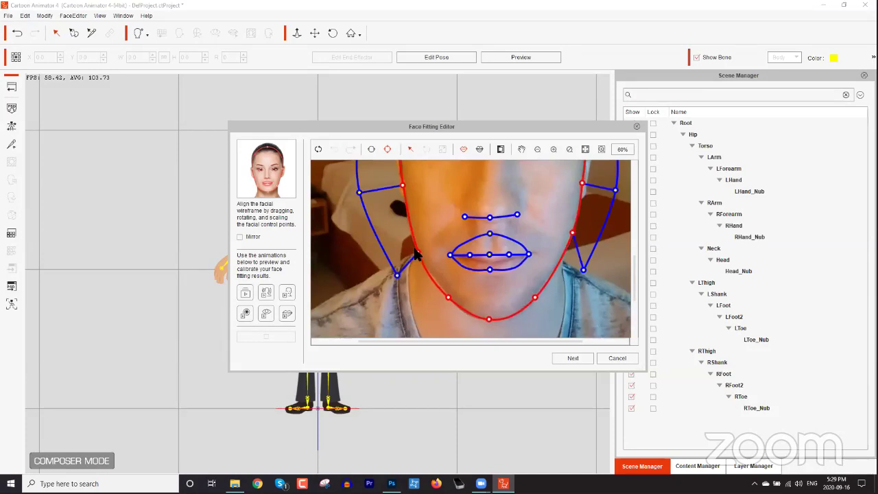
Step: Lower the whole mouth wireframe onto the lips, raise both mouth corners and adjust the lip line points
{"action": "left_click", "coordinate": [533, 270]}
{"action": "left_click_drag", "start_coordinate": [495, 254], "coordinate": [498, 262]}
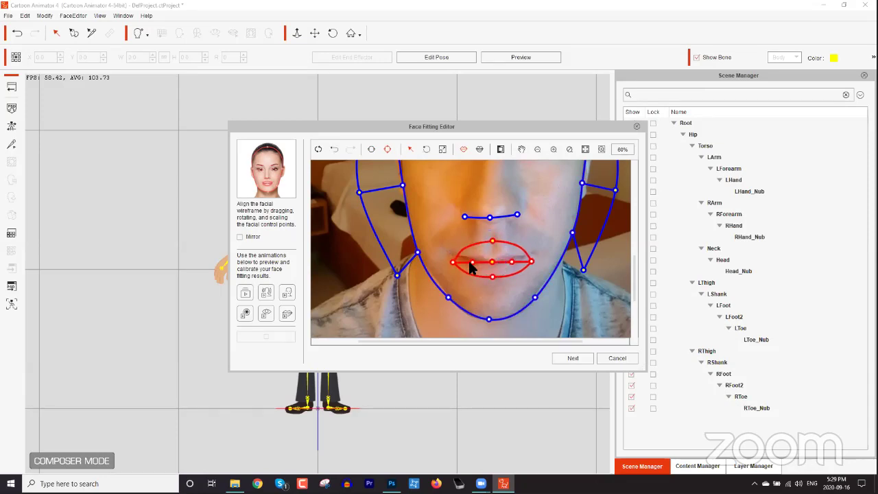
{"action": "left_click", "coordinate": [450, 272]}
{"action": "left_click_drag", "start_coordinate": [451, 264], "coordinate": [452, 254]}
{"action": "left_click", "coordinate": [474, 261]}
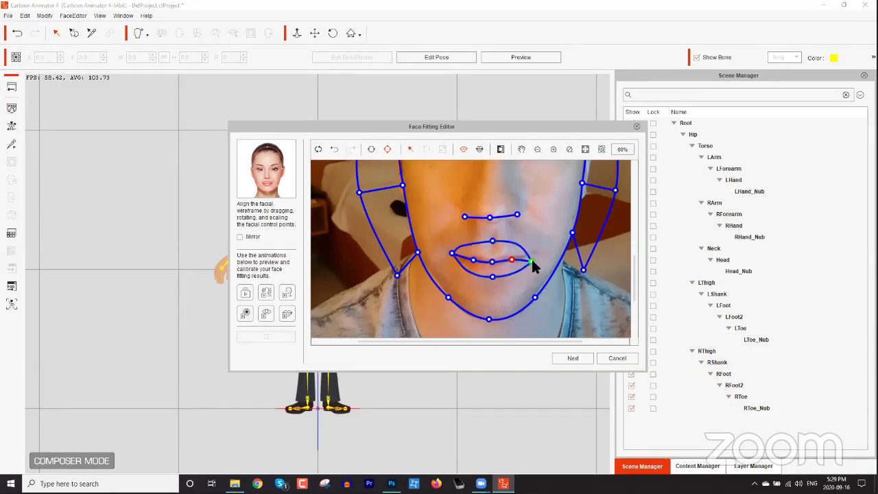
{"action": "left_click_drag", "start_coordinate": [533, 263], "coordinate": [533, 256]}
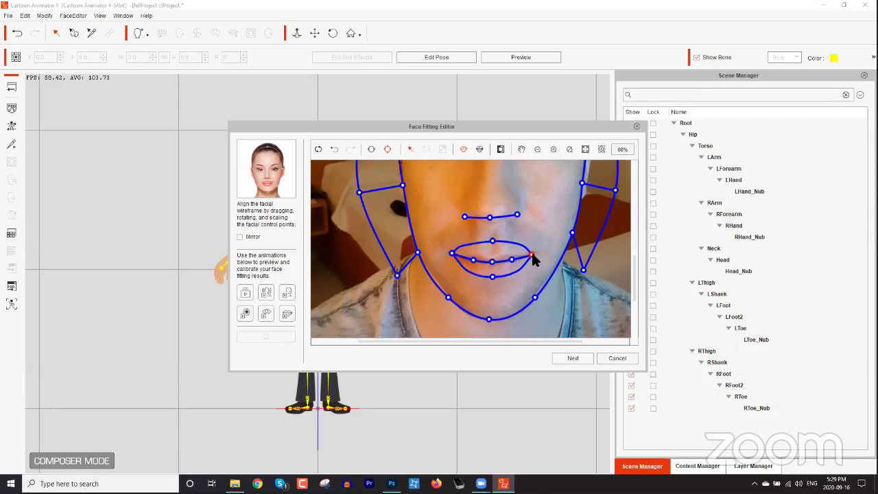
Step: Widen the nose curve by moving its end points outward, and align its middle point with the nose
{"action": "left_click_drag", "start_coordinate": [516, 217], "coordinate": [522, 215]}
{"action": "left_click_drag", "start_coordinate": [465, 217], "coordinate": [457, 213]}
{"action": "left_click", "coordinate": [490, 218]}
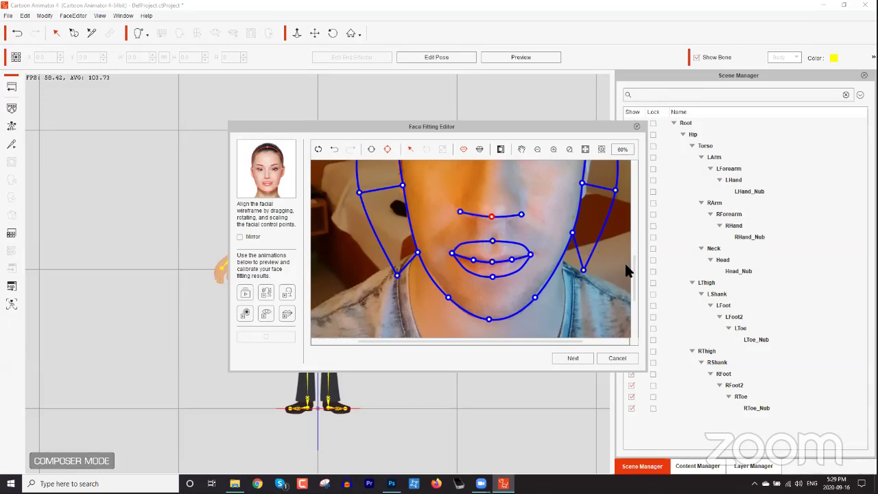
Step: Fit the outer corner and nearby lid points of the eye on the image's left side to the photo
{"action": "left_click_drag", "start_coordinate": [634, 265], "coordinate": [635, 242]}
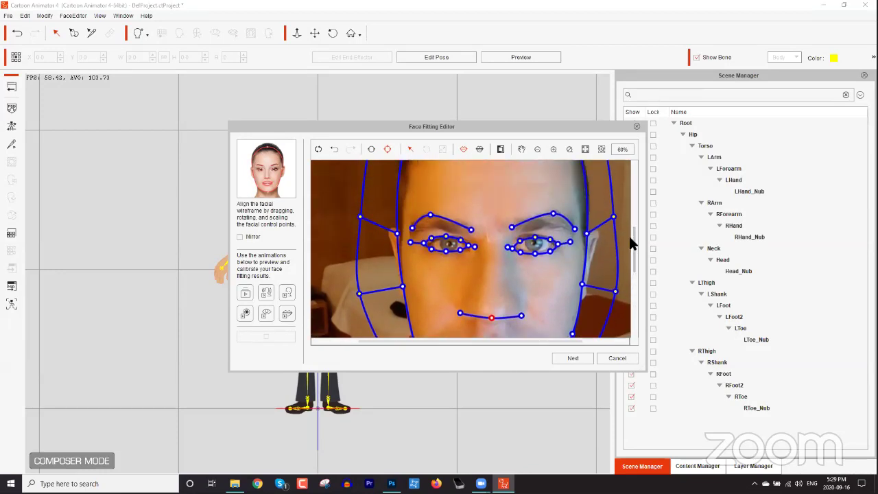
{"action": "scroll", "coordinate": [503, 273], "scroll_direction": "up", "scroll_amount": 4}
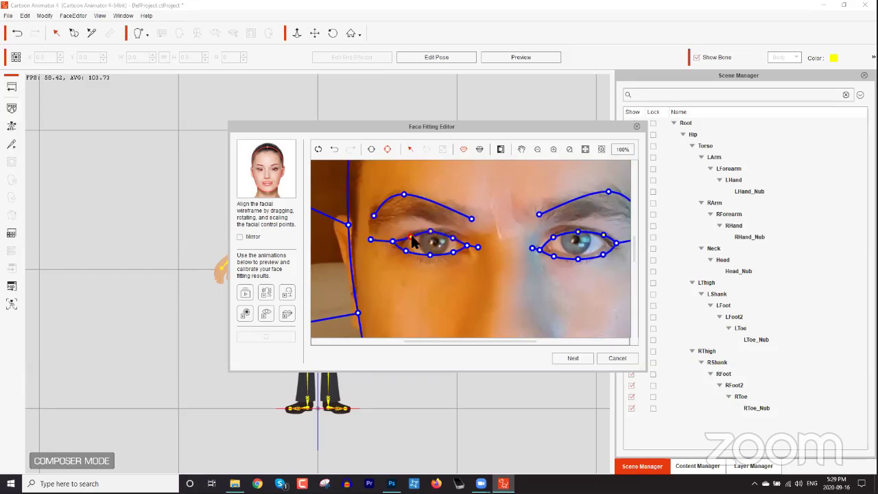
{"action": "left_click_drag", "start_coordinate": [393, 241], "coordinate": [407, 252]}
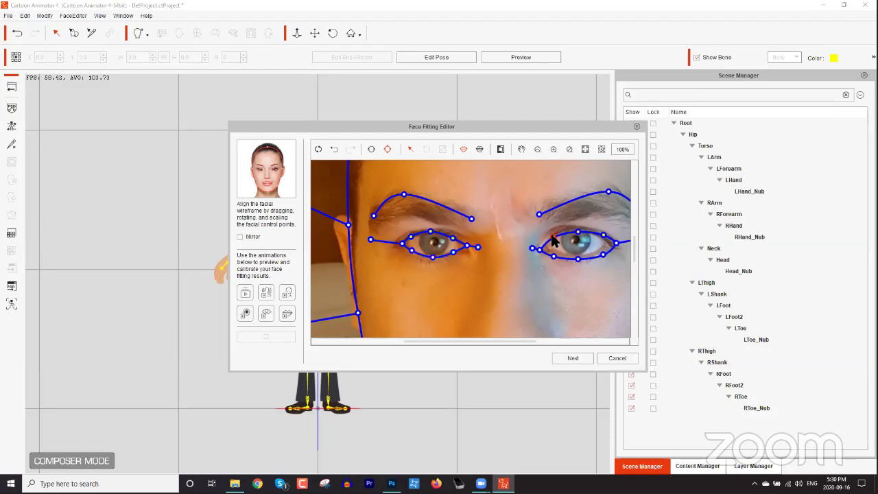
Step: Fit the eyelid and corner points of the eye on the image's right side, and refine the other eye's inner upper lid
{"action": "left_click_drag", "start_coordinate": [578, 232], "coordinate": [575, 229]}
{"action": "left_click", "coordinate": [596, 234]}
{"action": "left_click_drag", "start_coordinate": [616, 243], "coordinate": [540, 245]}
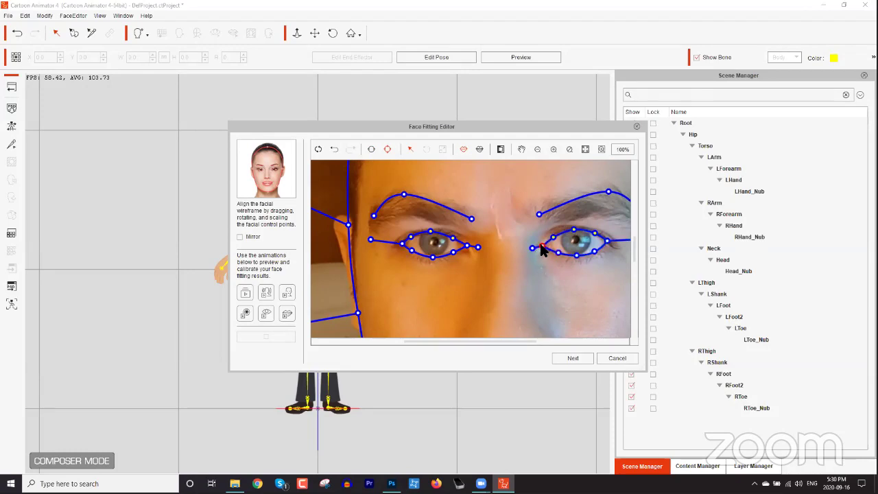
{"action": "left_click", "coordinate": [553, 238]}
{"action": "left_click", "coordinate": [453, 238]}
Step: Move the side and lower points of the outer head contour closer to the face on both sides
{"action": "scroll", "coordinate": [556, 237], "scroll_direction": "up", "scroll_amount": 3}
{"action": "scroll", "coordinate": [560, 234], "scroll_direction": "down", "scroll_amount": 5}
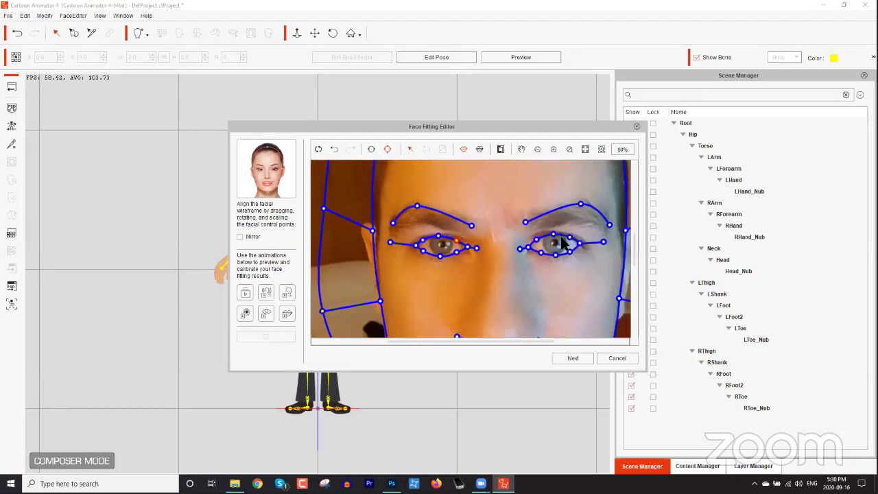
{"action": "scroll", "coordinate": [559, 239], "scroll_direction": "down", "scroll_amount": 6}
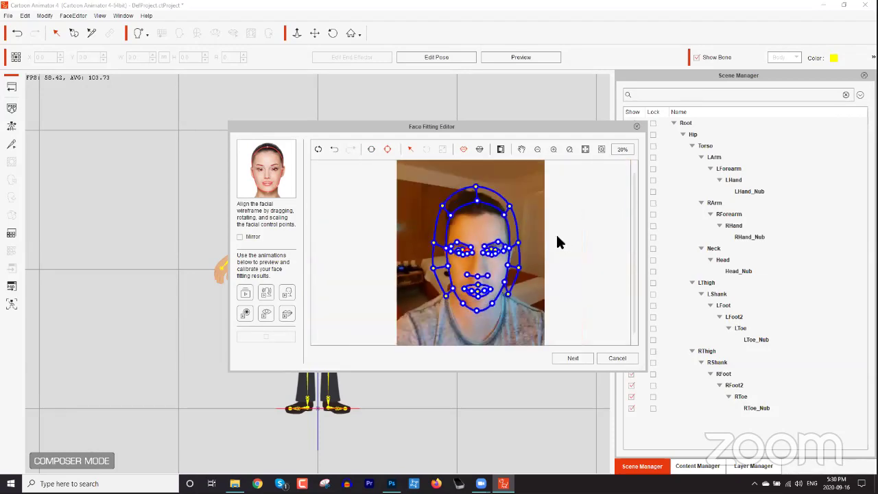
{"action": "scroll", "coordinate": [523, 249], "scroll_direction": "up", "scroll_amount": 2}
{"action": "scroll", "coordinate": [524, 241], "scroll_direction": "down", "scroll_amount": 1}
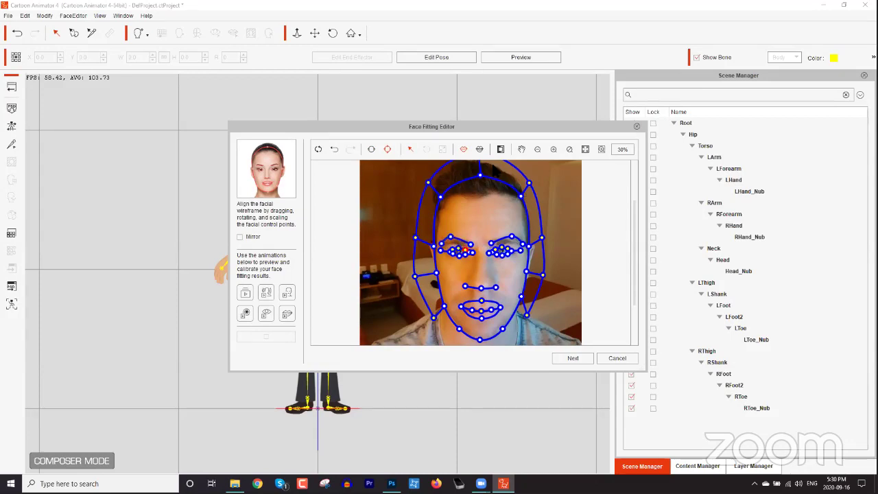
{"action": "left_click_drag", "start_coordinate": [415, 237], "coordinate": [428, 239]}
{"action": "left_click_drag", "start_coordinate": [415, 275], "coordinate": [432, 274]}
{"action": "left_click_drag", "start_coordinate": [432, 319], "coordinate": [435, 318]}
{"action": "left_click_drag", "start_coordinate": [541, 238], "coordinate": [535, 240]}
{"action": "left_click_drag", "start_coordinate": [542, 275], "coordinate": [533, 273]}
{"action": "left_click_drag", "start_coordinate": [525, 316], "coordinate": [524, 307]}
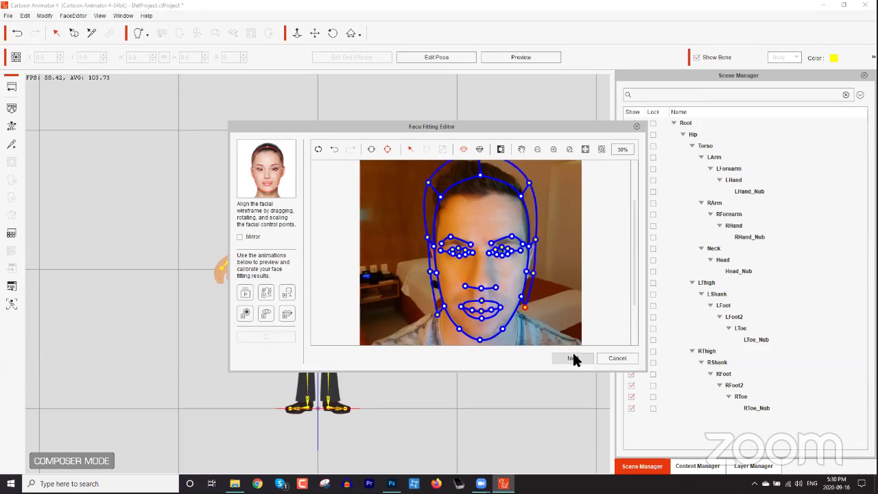
Step: Continue to Face Orientation, accept the current face style and strength, and inspect the new photo head on the stage
{"action": "left_click", "coordinate": [575, 359]}
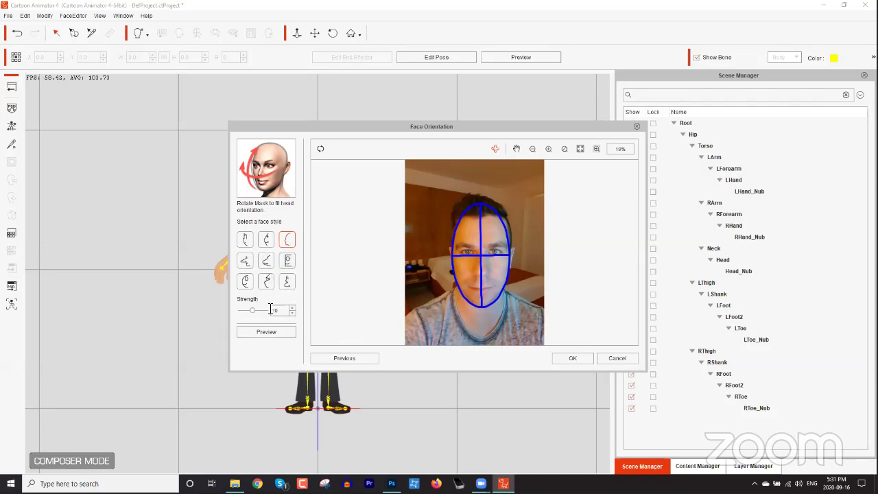
{"action": "left_click", "coordinate": [573, 357]}
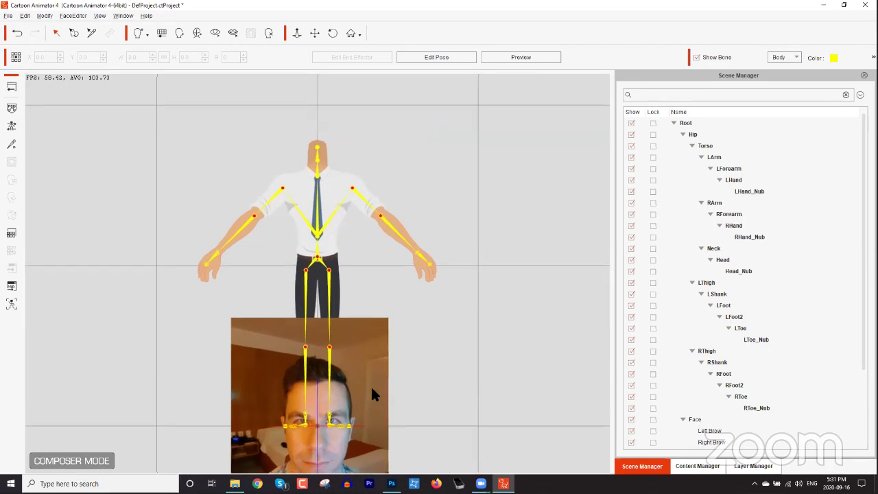
{"action": "scroll", "coordinate": [370, 385], "scroll_direction": "up", "scroll_amount": 1}
{"action": "left_click_drag", "start_coordinate": [371, 385], "coordinate": [385, 247]}
{"action": "scroll", "coordinate": [348, 209], "scroll_direction": "up", "scroll_amount": 5}
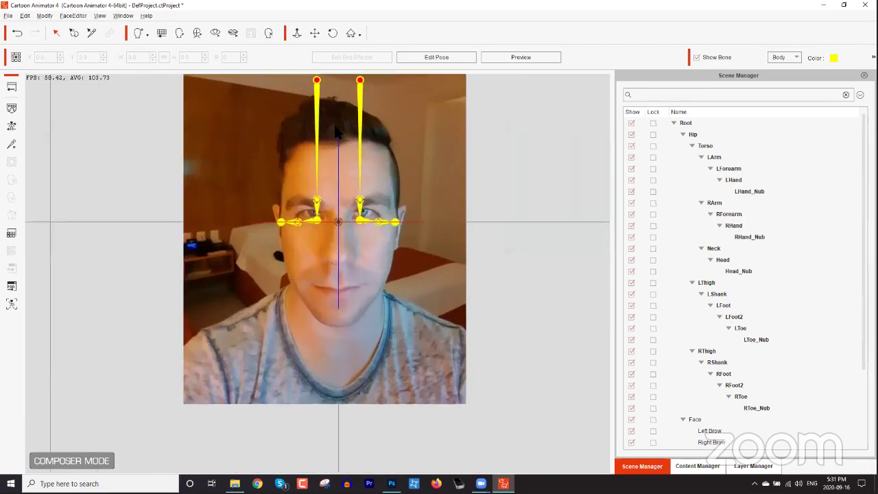
{"action": "scroll", "coordinate": [349, 209], "scroll_direction": "down", "scroll_amount": 5}
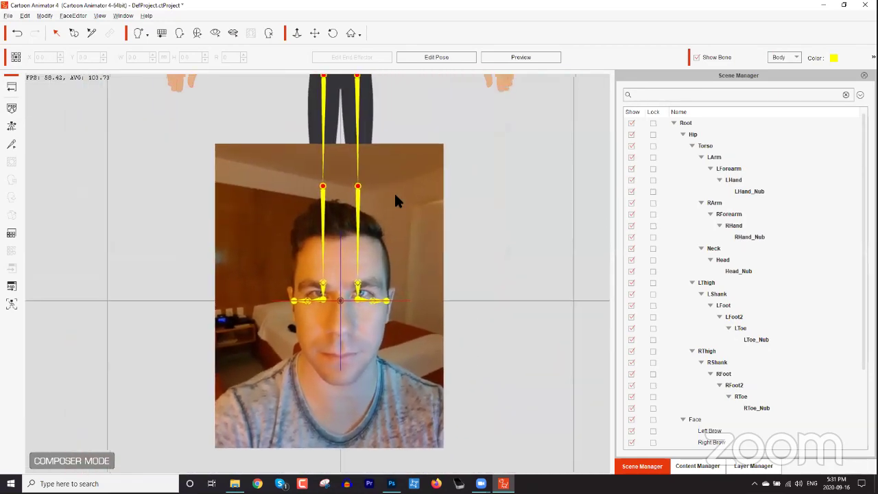
Step: Select the face photo, reopen its wireframe in the Face Fitting Editor, and close the editor discarding any modifications
{"action": "left_click", "coordinate": [404, 218]}
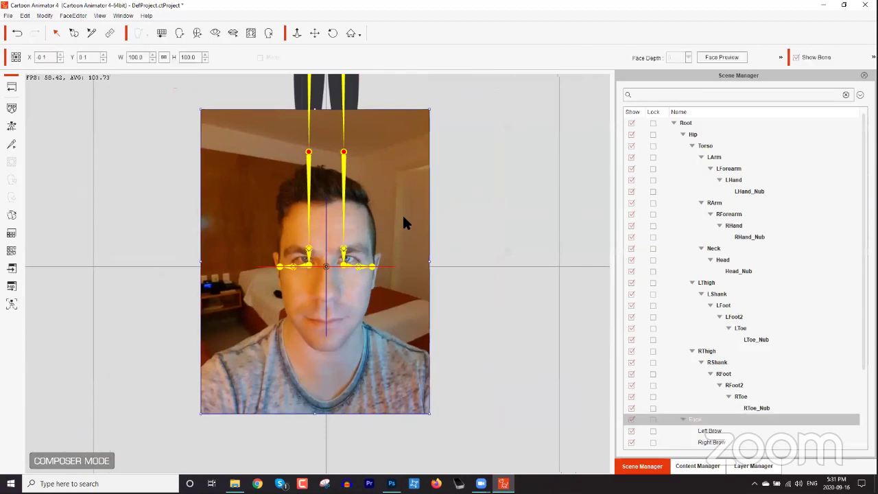
{"action": "left_click", "coordinate": [177, 33]}
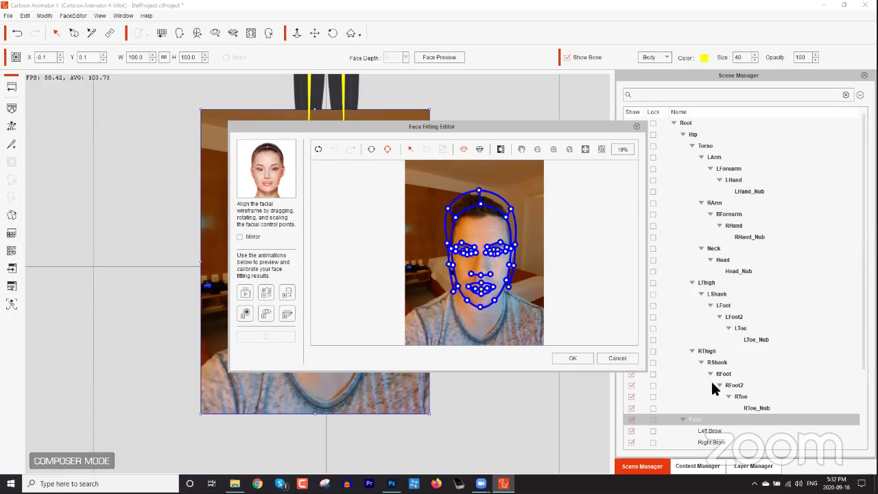
{"action": "left_click", "coordinate": [607, 356]}
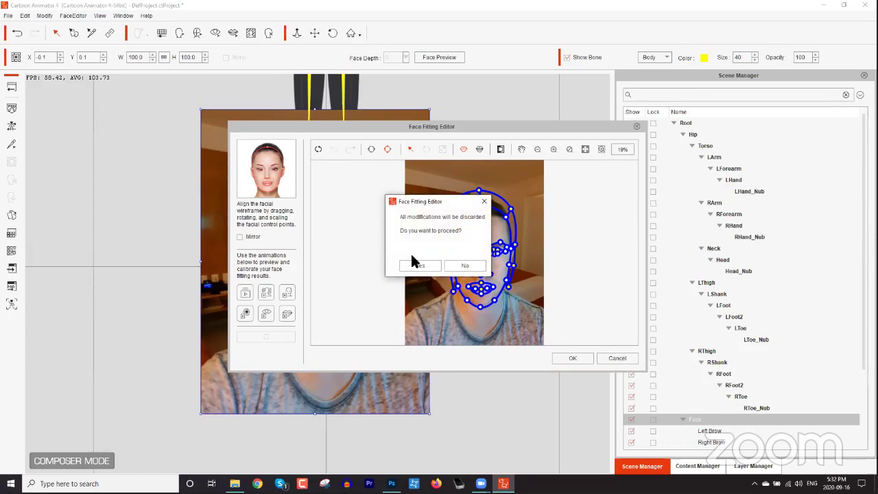
{"action": "left_click", "coordinate": [426, 265]}
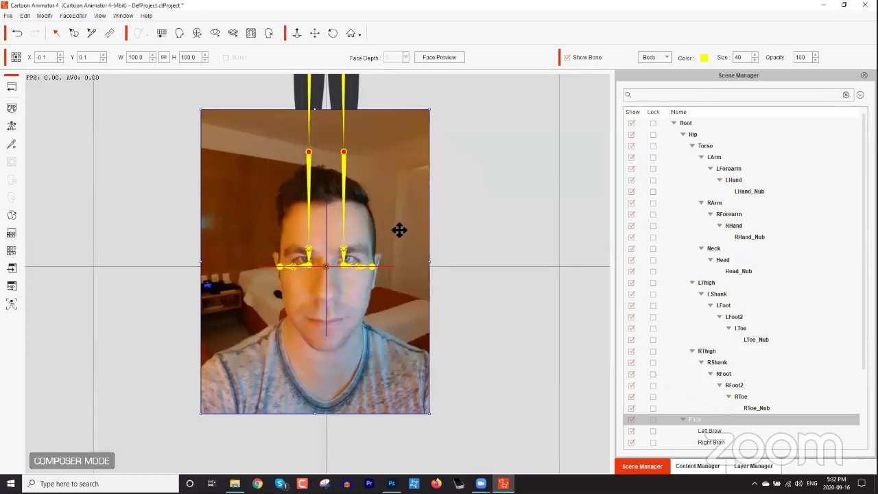
Step: Open the Face Mask Editor for the photo head and mark the hair as foreground with the Foreground Brush
{"action": "left_click", "coordinate": [248, 33]}
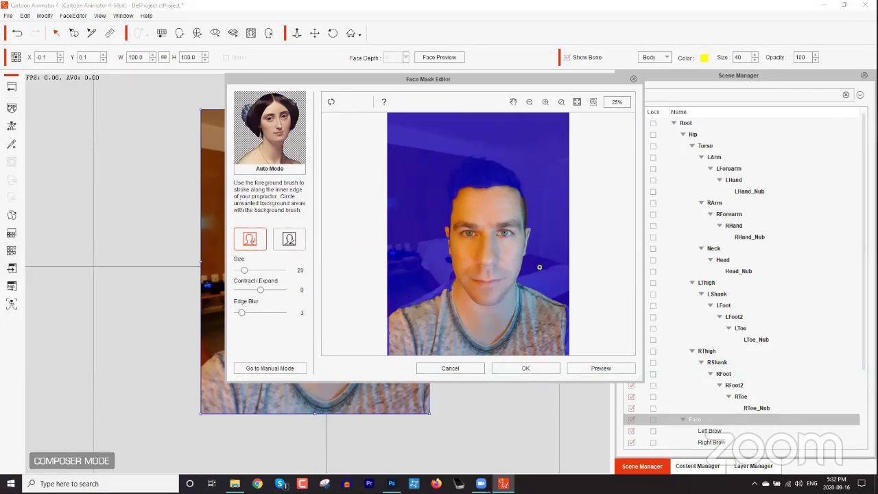
{"action": "scroll", "coordinate": [479, 234], "scroll_direction": "up", "scroll_amount": 1}
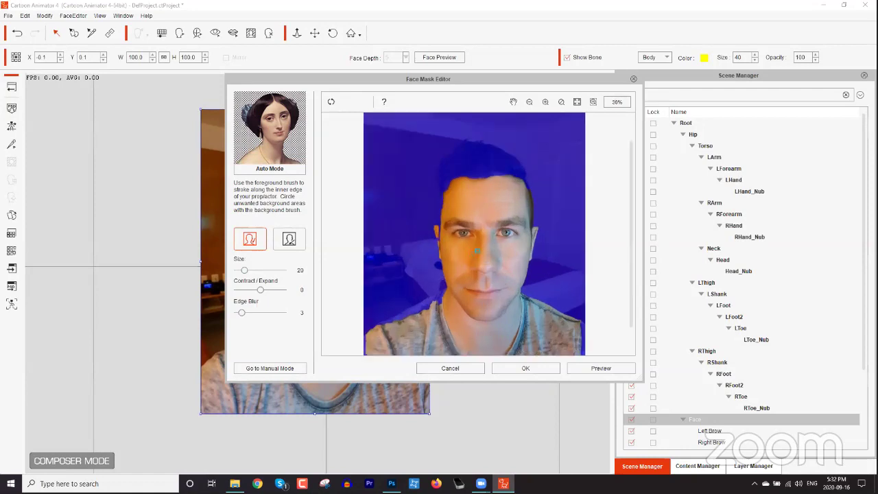
{"action": "scroll", "coordinate": [459, 201], "scroll_direction": "up", "scroll_amount": 1}
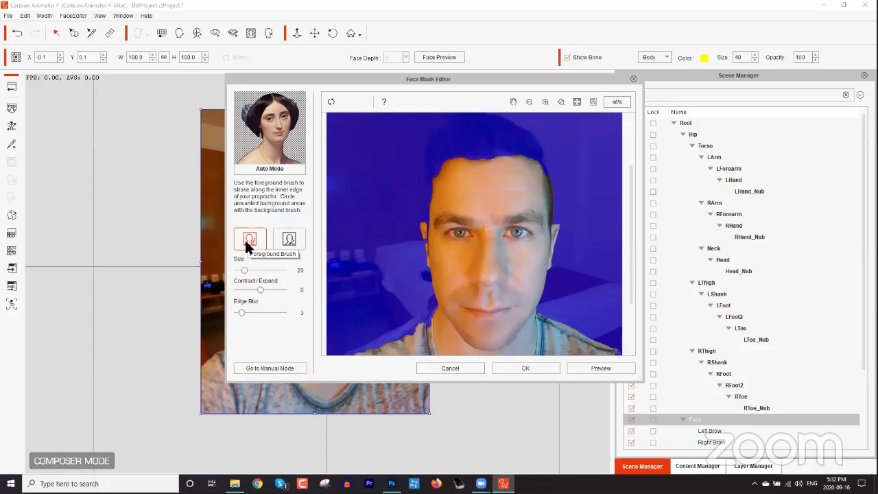
{"action": "left_click_drag", "start_coordinate": [484, 154], "coordinate": [501, 159]}
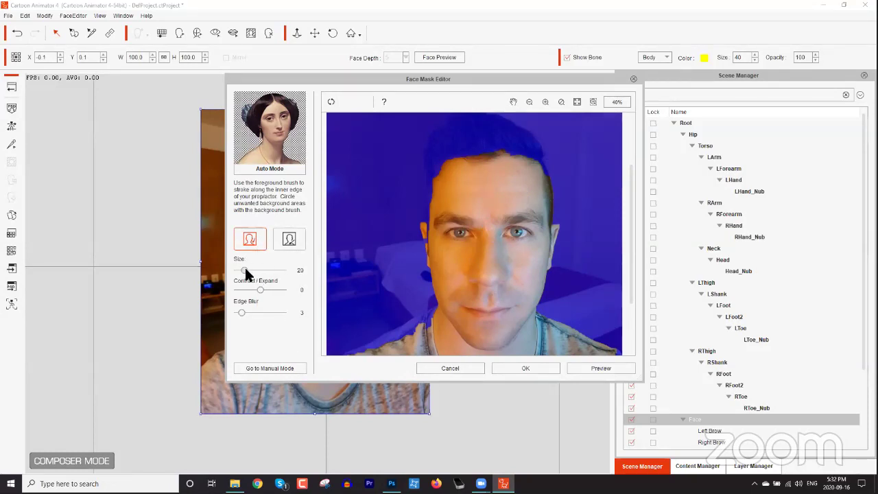
{"action": "left_click", "coordinate": [289, 369]}
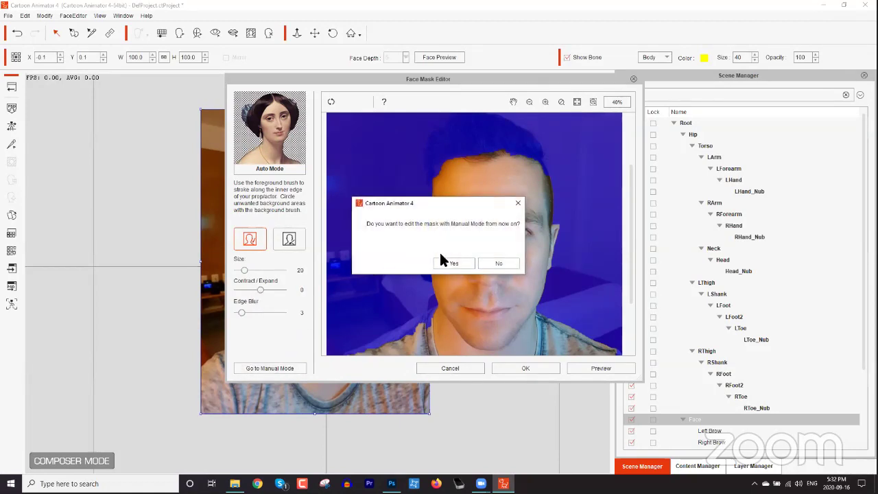
{"action": "left_click", "coordinate": [494, 261]}
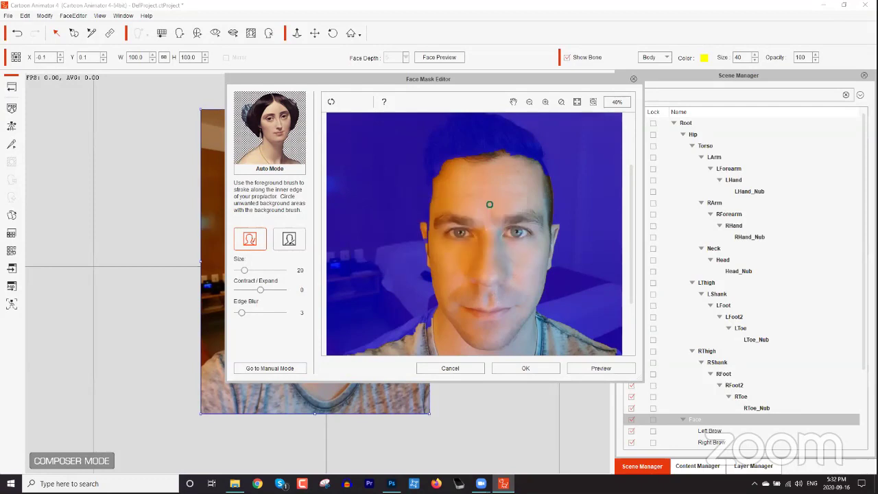
{"action": "scroll", "coordinate": [510, 192], "scroll_direction": "up", "scroll_amount": 2}
{"action": "scroll", "coordinate": [510, 192], "scroll_direction": "down", "scroll_amount": 2}
{"action": "mouse_move", "coordinate": [547, 178]}
{"action": "left_mouse_down"}
{"action": "mouse_move", "coordinate": [537, 140]}
{"action": "mouse_move", "coordinate": [522, 128]}
{"action": "mouse_move", "coordinate": [465, 115]}
{"action": "mouse_move", "coordinate": [437, 140]}
{"action": "mouse_move", "coordinate": [432, 183]}
{"action": "mouse_move", "coordinate": [457, 152]}
{"action": "mouse_move", "coordinate": [529, 157]}
{"action": "mouse_move", "coordinate": [531, 165]}
{"action": "left_mouse_up"}
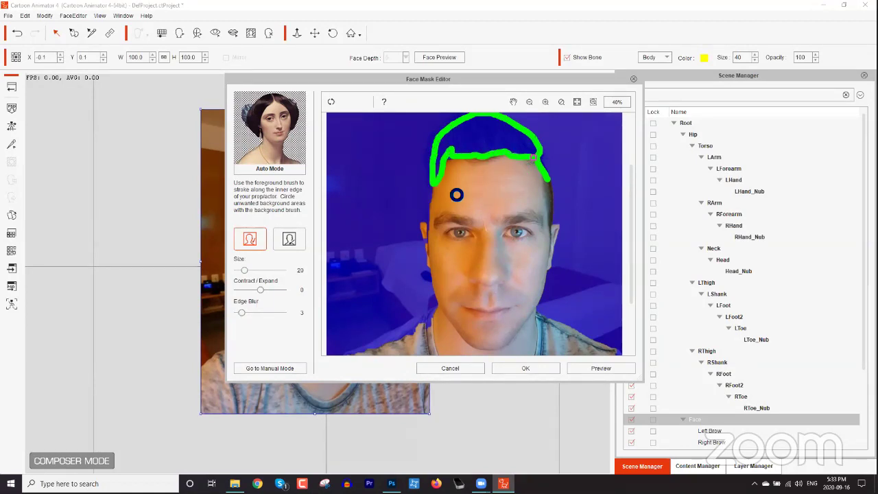
{"action": "left_click_drag", "start_coordinate": [431, 184], "coordinate": [431, 228]}
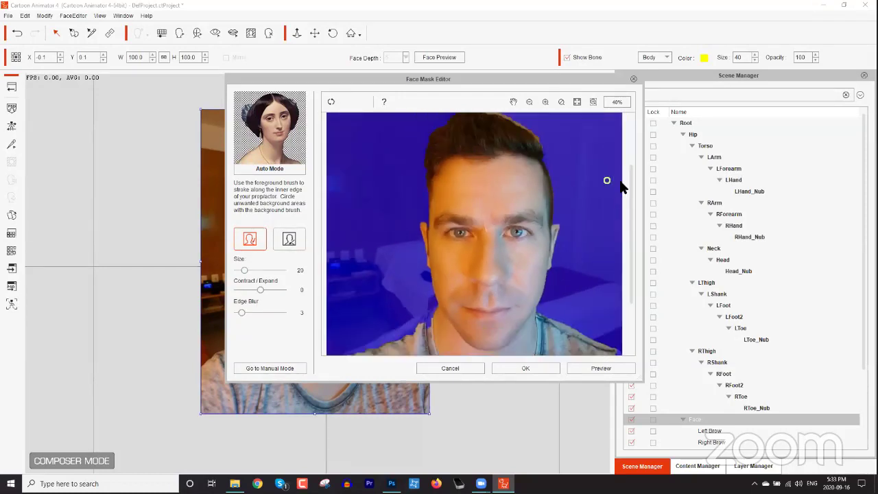
Step: Trim the leftover background along the top edge of the hair with the Background Brush
{"action": "scroll", "coordinate": [632, 182], "scroll_direction": "up", "scroll_amount": 2}
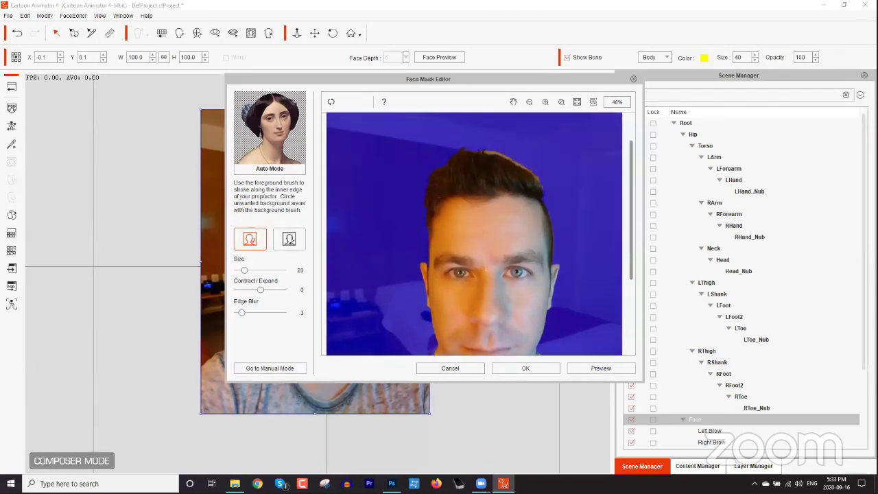
{"action": "left_click", "coordinate": [290, 240]}
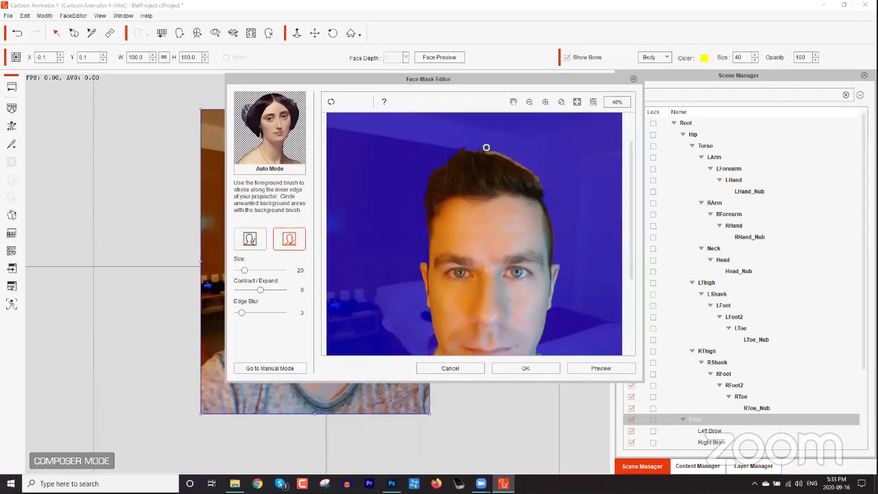
{"action": "mouse_move", "coordinate": [490, 150]}
{"action": "left_mouse_down"}
{"action": "mouse_move", "coordinate": [543, 186]}
{"action": "mouse_move", "coordinate": [480, 148]}
{"action": "left_mouse_up"}
Step: Mask out the neck, shirt and shoulders with the Background Brush at sizes 72 and 100, and apply the mask
{"action": "left_click_drag", "start_coordinate": [632, 237], "coordinate": [631, 314]}
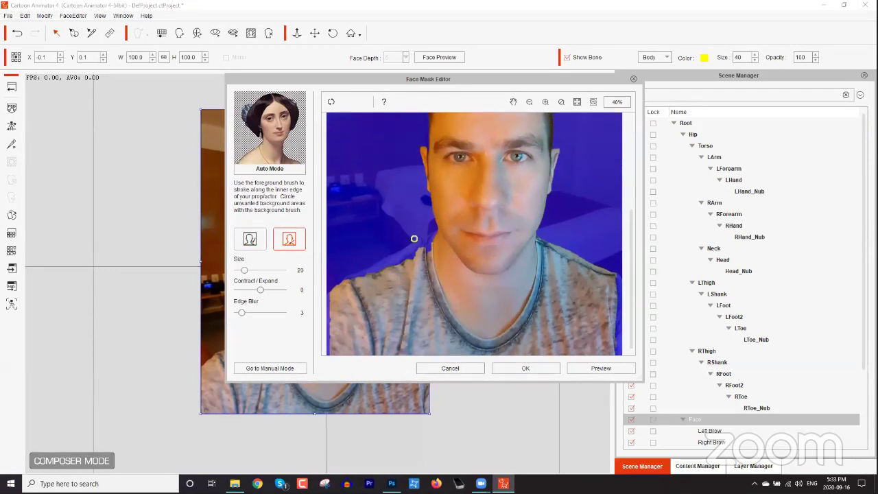
{"action": "left_click", "coordinate": [255, 241]}
{"action": "left_click", "coordinate": [286, 238]}
{"action": "left_click_drag", "start_coordinate": [245, 269], "coordinate": [270, 270]}
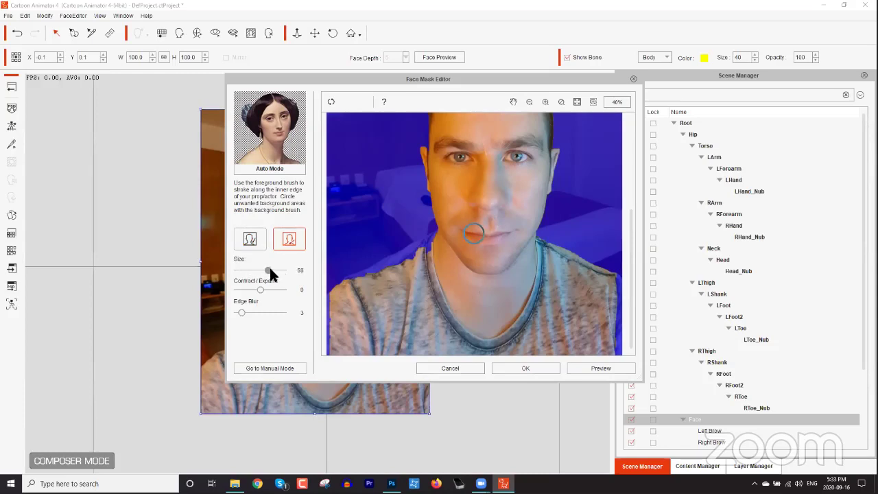
{"action": "mouse_move", "coordinate": [428, 241]}
{"action": "left_mouse_down"}
{"action": "mouse_move", "coordinate": [467, 279]}
{"action": "mouse_move", "coordinate": [492, 288]}
{"action": "mouse_move", "coordinate": [553, 236]}
{"action": "mouse_move", "coordinate": [561, 256]}
{"action": "mouse_move", "coordinate": [612, 278]}
{"action": "mouse_move", "coordinate": [551, 267]}
{"action": "mouse_move", "coordinate": [614, 313]}
{"action": "mouse_move", "coordinate": [601, 291]}
{"action": "mouse_move", "coordinate": [570, 307]}
{"action": "left_mouse_up"}
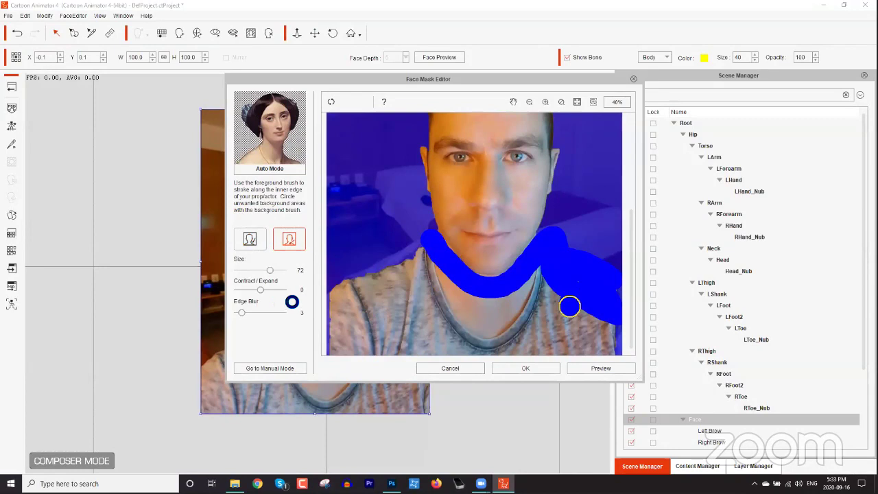
{"action": "left_click_drag", "start_coordinate": [269, 272], "coordinate": [306, 275]}
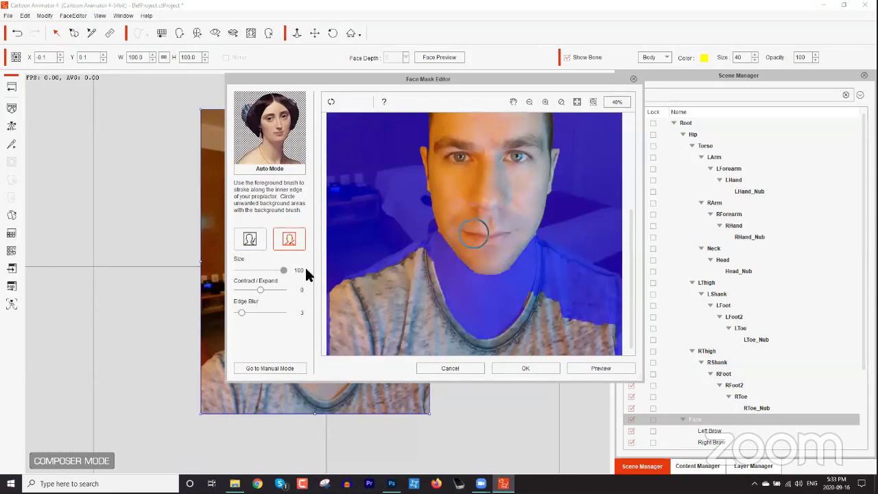
{"action": "mouse_move", "coordinate": [402, 259]}
{"action": "left_mouse_down"}
{"action": "mouse_move", "coordinate": [489, 338]}
{"action": "mouse_move", "coordinate": [527, 322]}
{"action": "mouse_move", "coordinate": [551, 300]}
{"action": "mouse_move", "coordinate": [525, 307]}
{"action": "mouse_move", "coordinate": [628, 339]}
{"action": "mouse_move", "coordinate": [586, 349]}
{"action": "mouse_move", "coordinate": [612, 338]}
{"action": "mouse_move", "coordinate": [554, 335]}
{"action": "mouse_move", "coordinate": [559, 343]}
{"action": "mouse_move", "coordinate": [550, 352]}
{"action": "mouse_move", "coordinate": [336, 343]}
{"action": "mouse_move", "coordinate": [339, 293]}
{"action": "mouse_move", "coordinate": [371, 332]}
{"action": "mouse_move", "coordinate": [357, 271]}
{"action": "mouse_move", "coordinate": [374, 289]}
{"action": "mouse_move", "coordinate": [380, 261]}
{"action": "mouse_move", "coordinate": [451, 346]}
{"action": "mouse_move", "coordinate": [416, 319]}
{"action": "mouse_move", "coordinate": [393, 318]}
{"action": "left_mouse_up"}
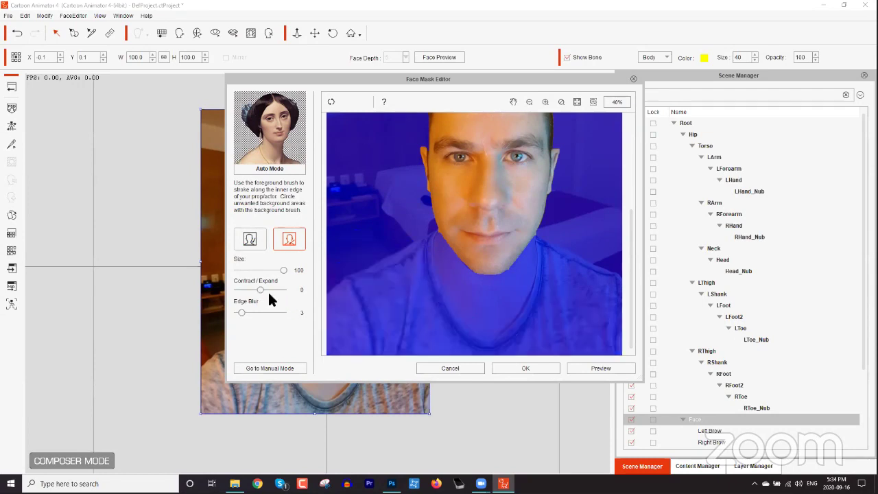
{"action": "left_click", "coordinate": [426, 240]}
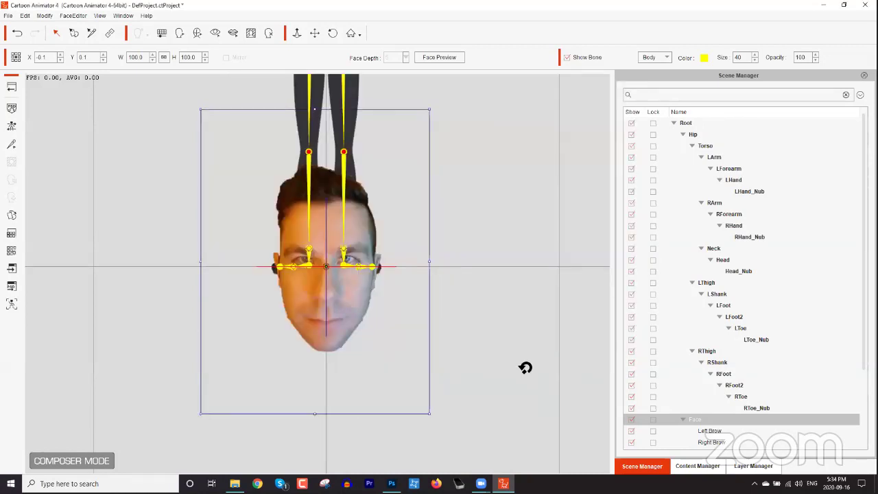
Step: Move the masked photo head up onto the character's neck, to Y 200.5
{"action": "left_click_drag", "start_coordinate": [361, 233], "coordinate": [378, 94]}
{"action": "left_click_drag", "start_coordinate": [475, 171], "coordinate": [469, 453]}
{"action": "left_click_drag", "start_coordinate": [386, 418], "coordinate": [374, 97]}
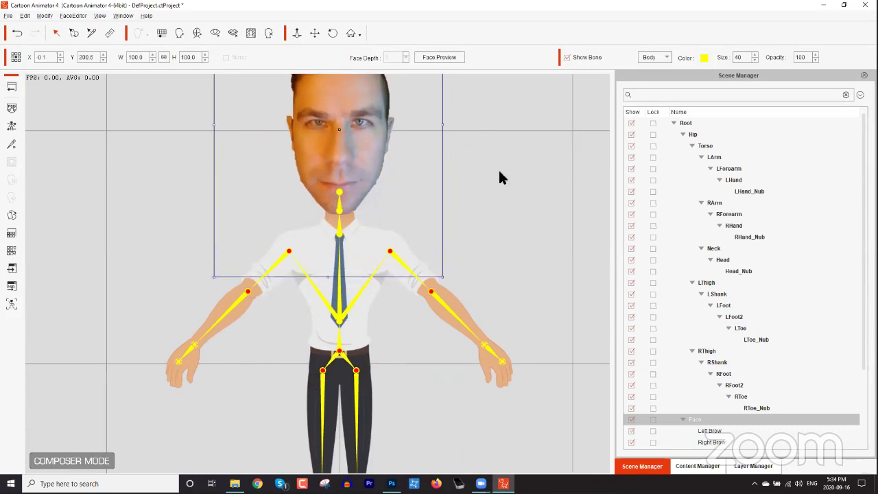
{"action": "scroll", "coordinate": [498, 168], "scroll_direction": "up", "scroll_amount": 3}
{"action": "scroll", "coordinate": [479, 197], "scroll_direction": "up", "scroll_amount": 3}
{"action": "scroll", "coordinate": [465, 151], "scroll_direction": "down", "scroll_amount": 2}
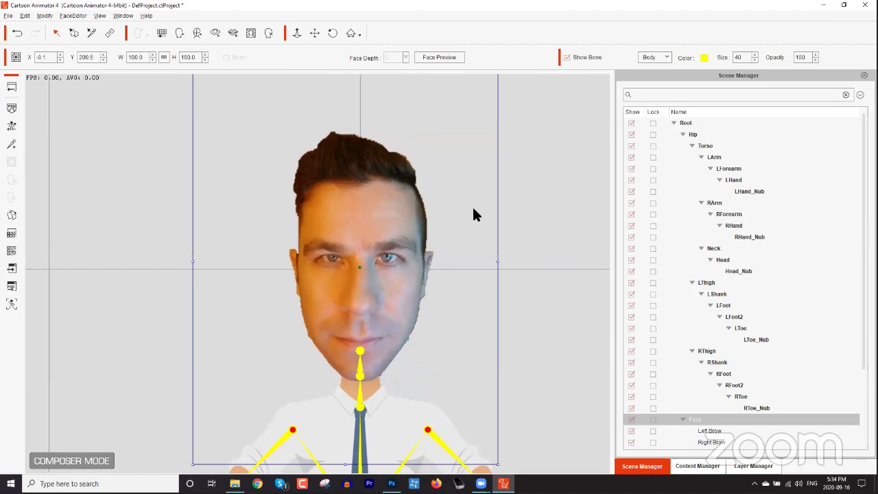
{"action": "scroll", "coordinate": [474, 216], "scroll_direction": "up", "scroll_amount": 1}
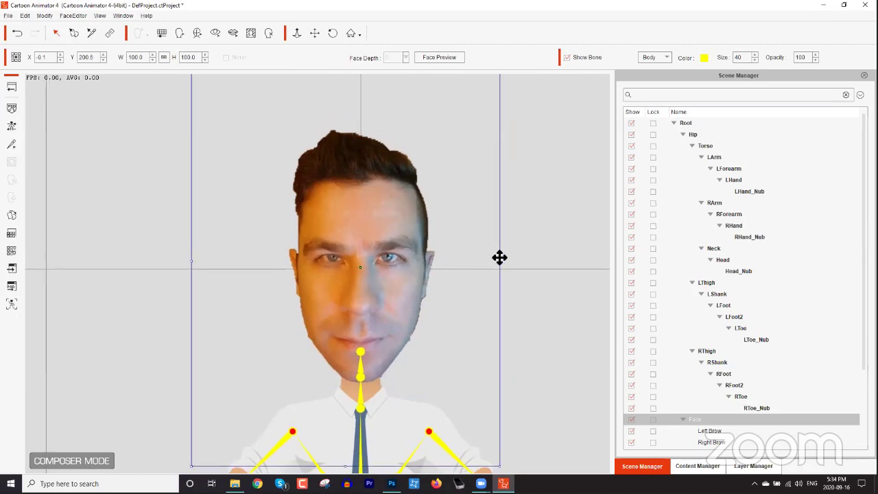
Step: Apply the Human morph eye template _M01_Normal to the photo head
{"action": "left_click", "coordinate": [217, 33]}
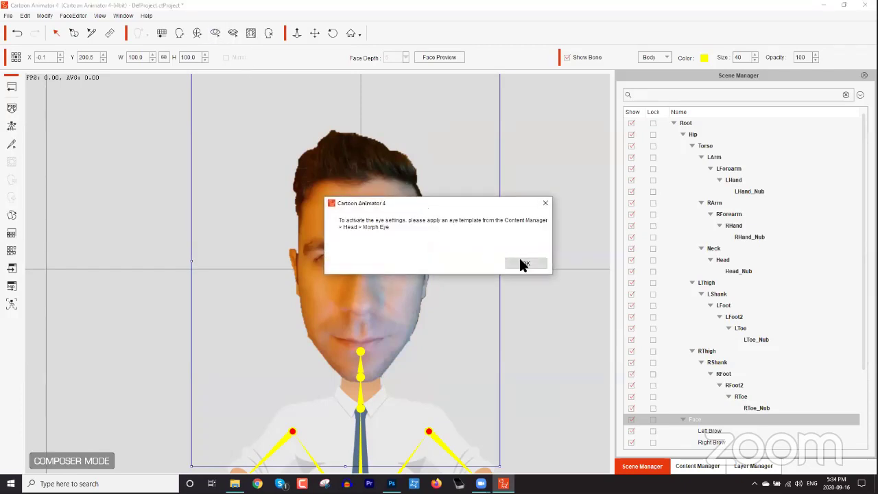
{"action": "left_click", "coordinate": [525, 264]}
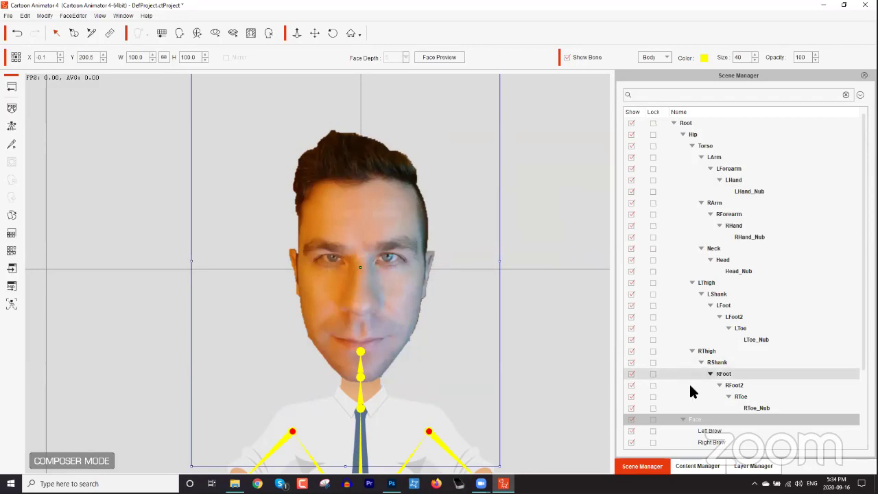
{"action": "left_click", "coordinate": [698, 466]}
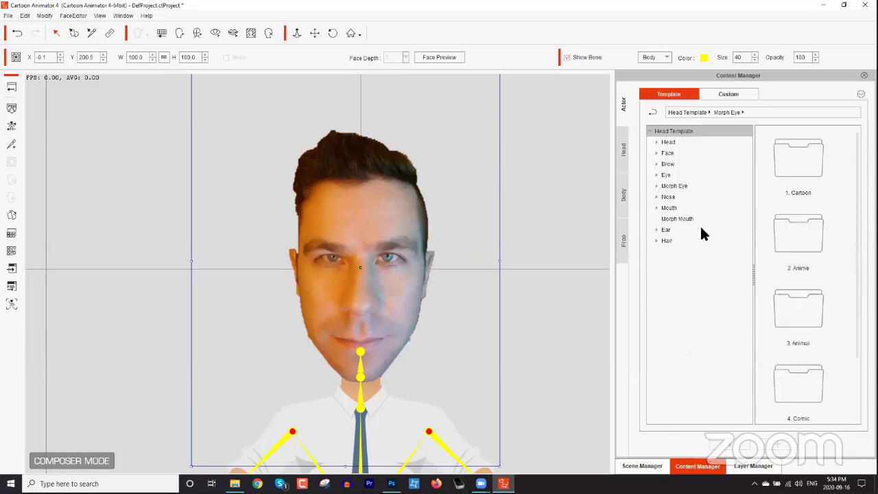
{"action": "left_click", "coordinate": [625, 150]}
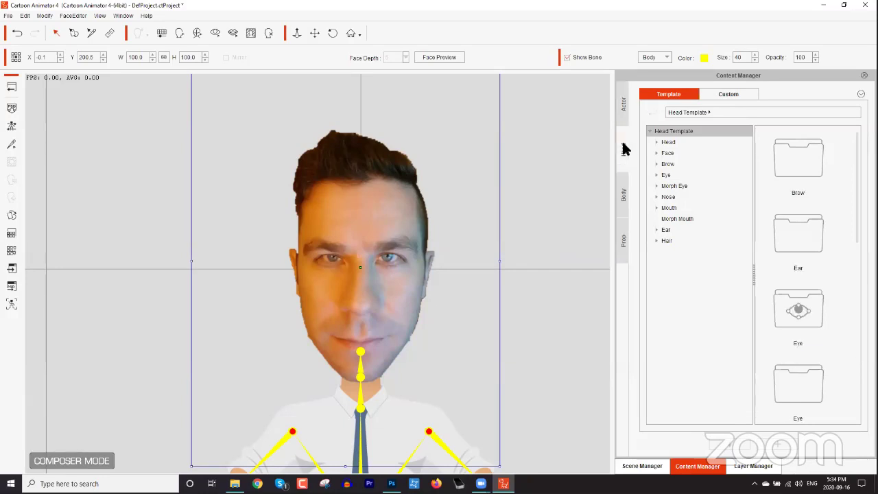
{"action": "left_click", "coordinate": [657, 174]}
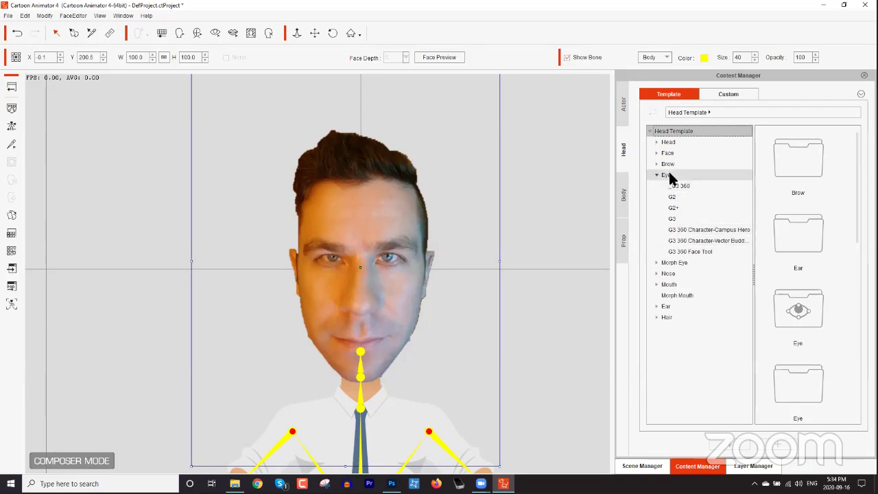
{"action": "left_click", "coordinate": [668, 175]}
{"action": "left_click", "coordinate": [657, 263]}
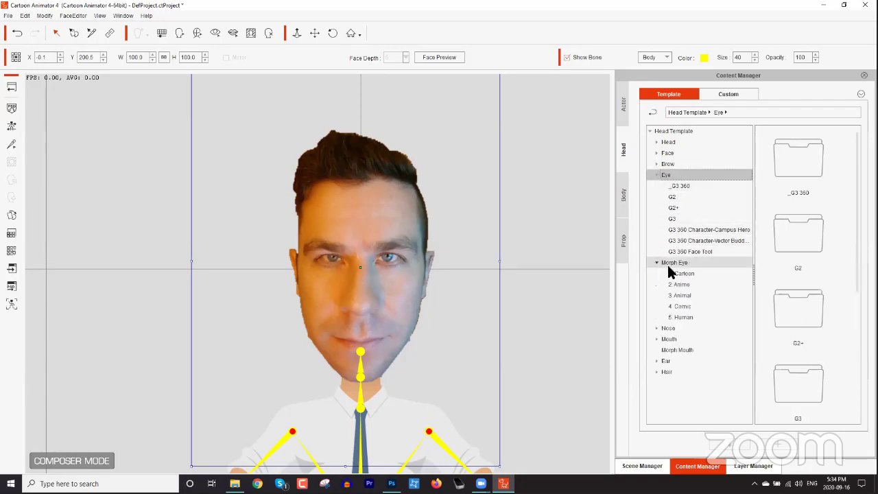
{"action": "left_click", "coordinate": [686, 317]}
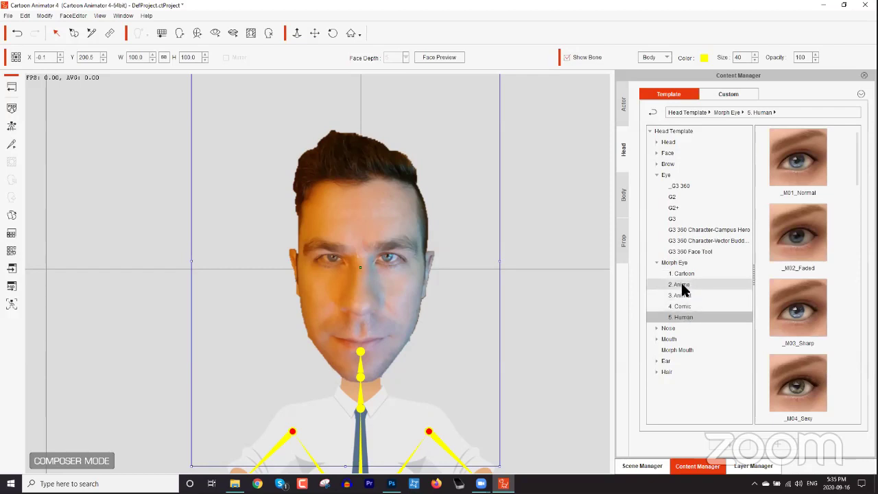
{"action": "left_click", "coordinate": [685, 273]}
{"action": "left_click", "coordinate": [683, 317]}
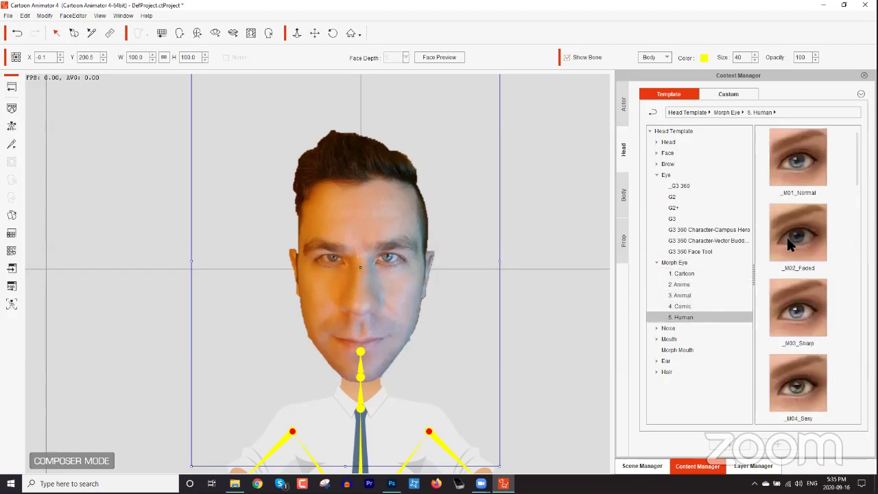
{"action": "double_click", "coordinate": [815, 161]}
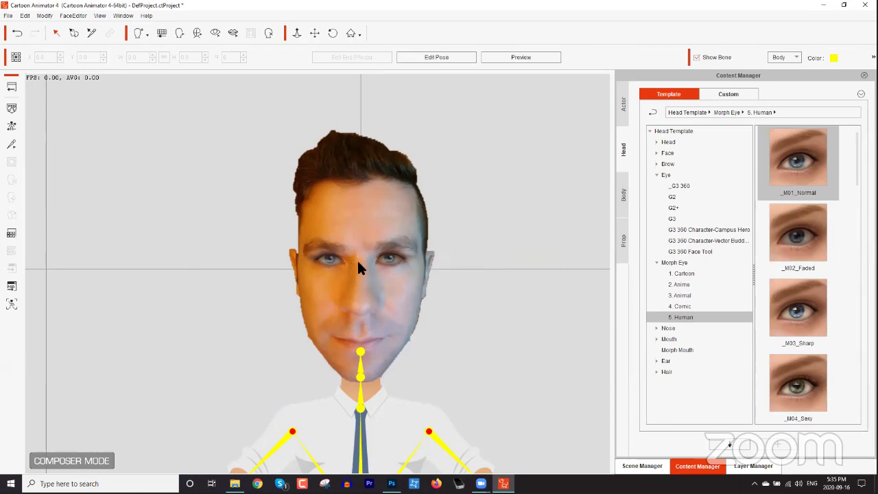
Step: Open the Eye Settings and turn off Make up for both eyes while keeping Eyelash on
{"action": "left_click", "coordinate": [215, 33]}
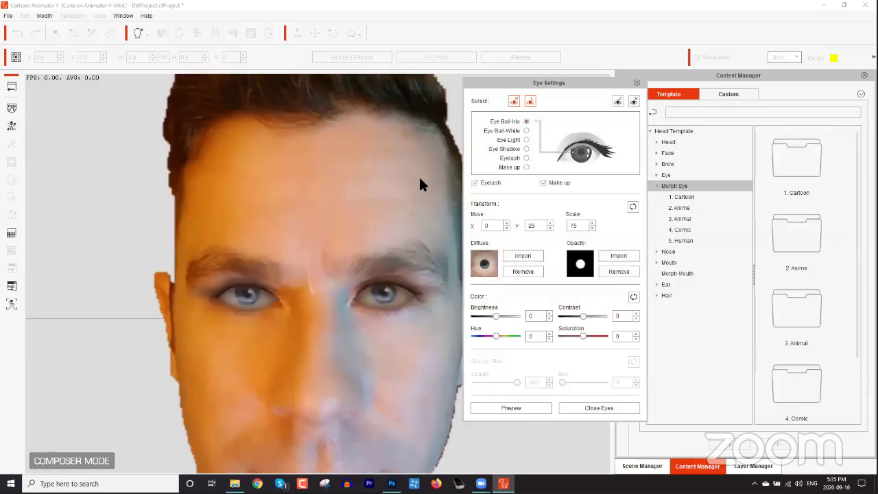
{"action": "left_click", "coordinate": [542, 183]}
{"action": "left_click", "coordinate": [488, 185]}
{"action": "left_click", "coordinate": [488, 184]}
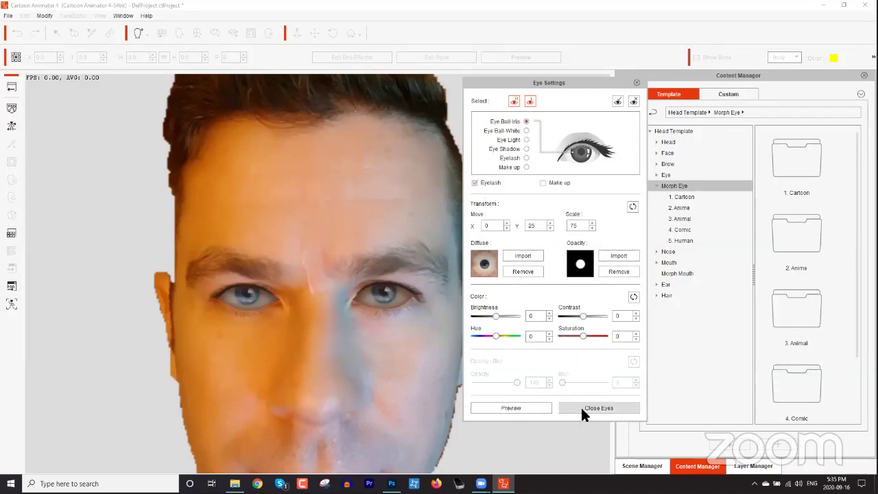
Step: Preview the new eyes with the head in motion, end the preview and close the Eye Settings
{"action": "left_click", "coordinate": [520, 405]}
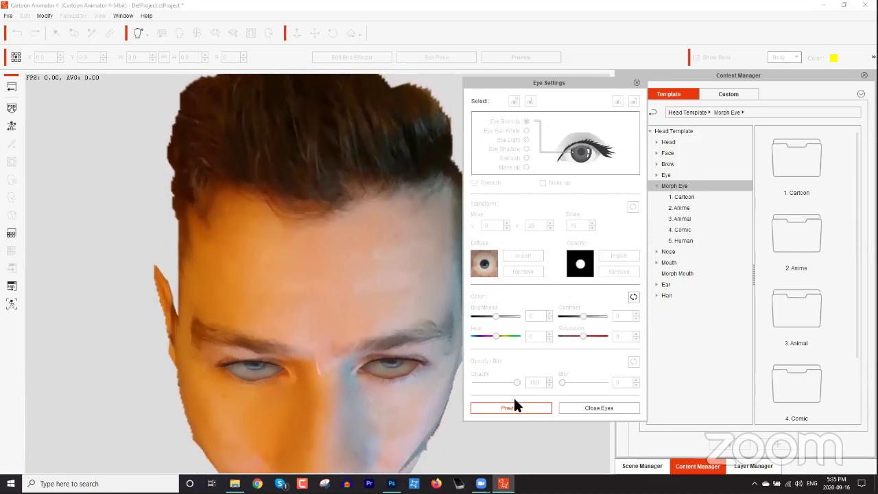
{"action": "left_click", "coordinate": [514, 405]}
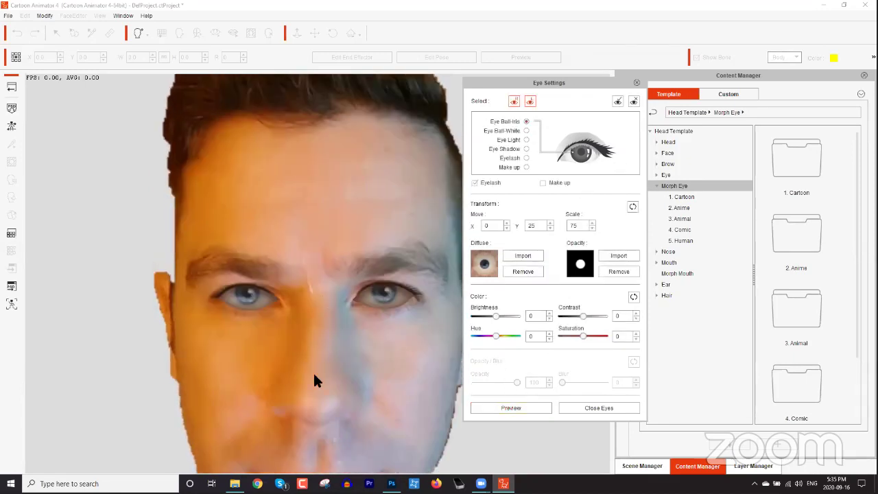
{"action": "left_click", "coordinate": [636, 82]}
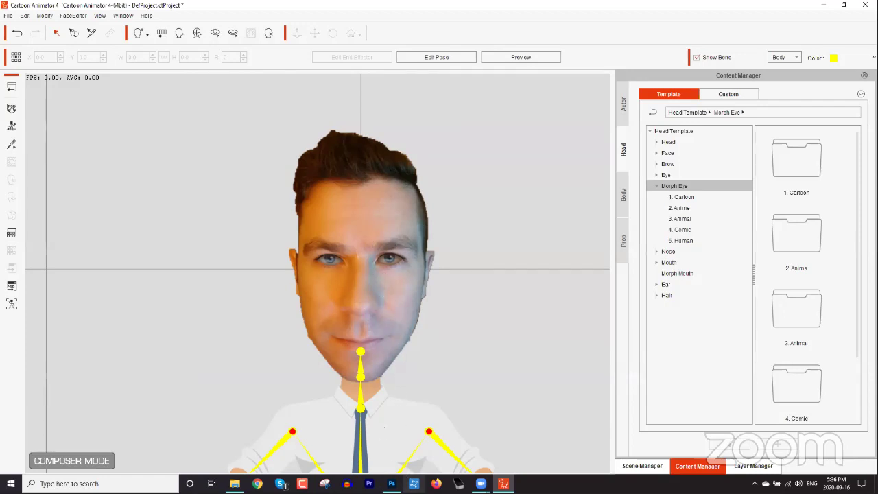
Step: Switch to Photoshop and open the portrait photo 20180603_225155.jpg from the CTA 3 - YouTube folder
{"action": "left_click", "coordinate": [391, 483]}
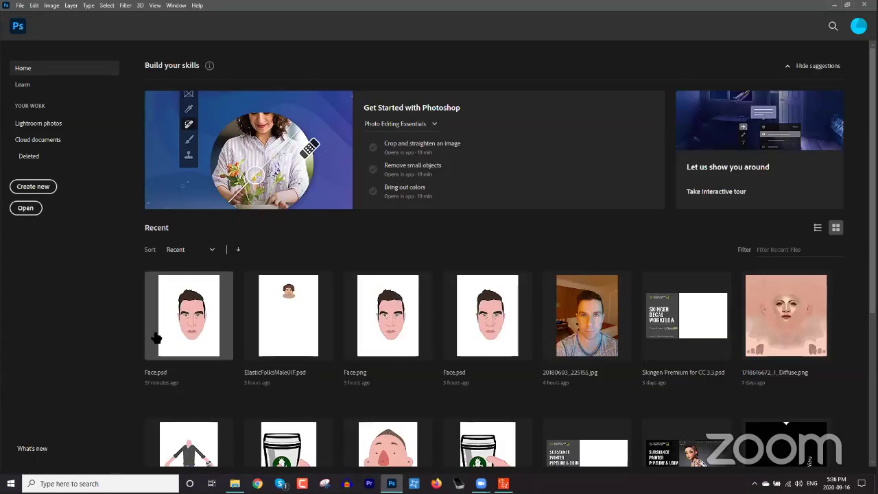
{"action": "mouse_move", "coordinate": [235, 484]}
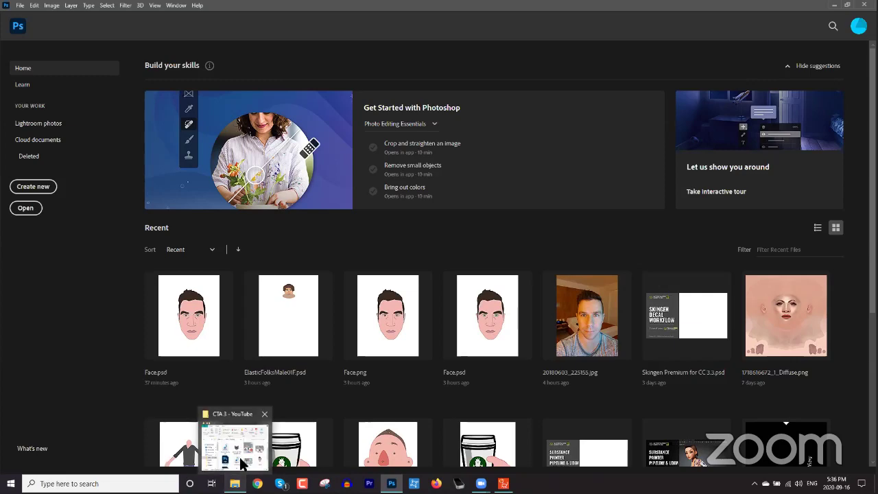
{"action": "left_click", "coordinate": [244, 455]}
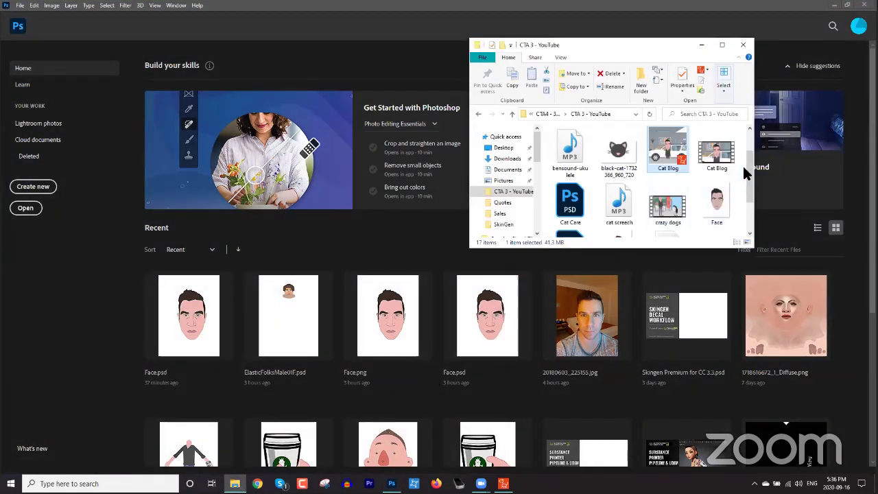
{"action": "scroll", "coordinate": [750, 195], "scroll_direction": "down", "scroll_amount": 2}
{"action": "left_click_drag", "start_coordinate": [753, 184], "coordinate": [752, 144]}
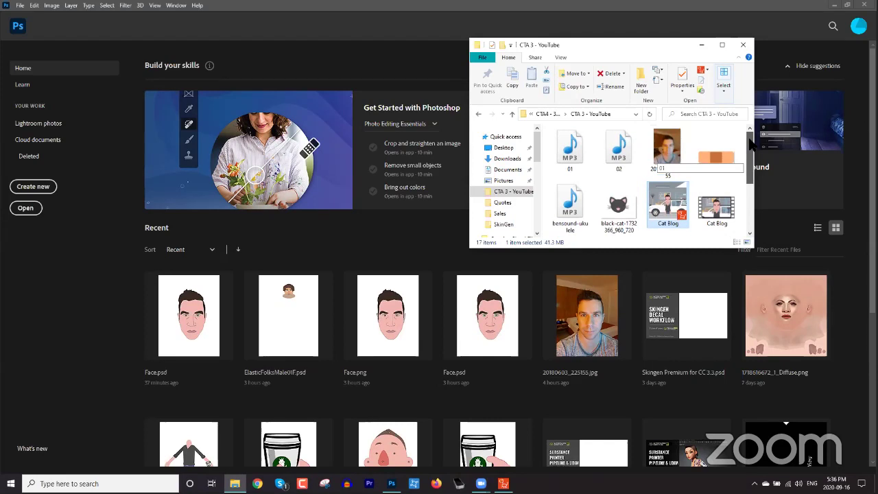
{"action": "left_click_drag", "start_coordinate": [676, 154], "coordinate": [411, 250]}
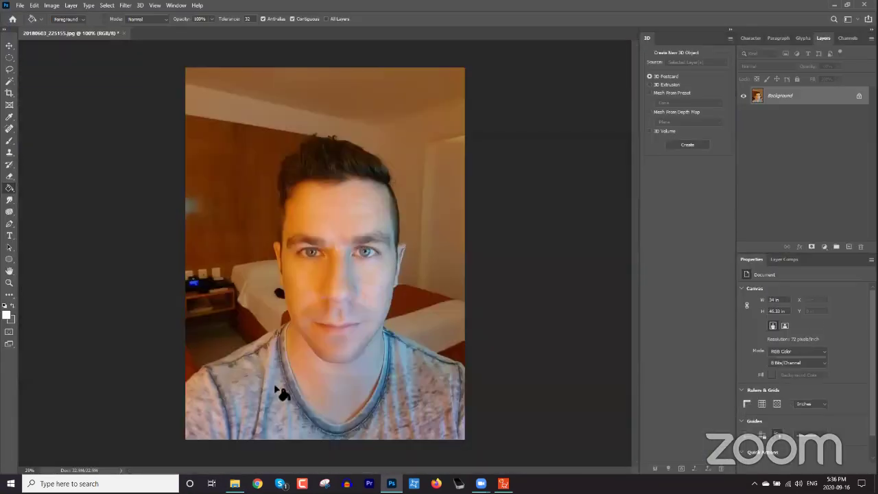
Step: Copy all the tutorial links from the Links text file in the CTA 3 - YouTube folder and return to Photoshop
{"action": "left_click", "coordinate": [235, 484]}
{"action": "left_click_drag", "start_coordinate": [748, 150], "coordinate": [752, 190]}
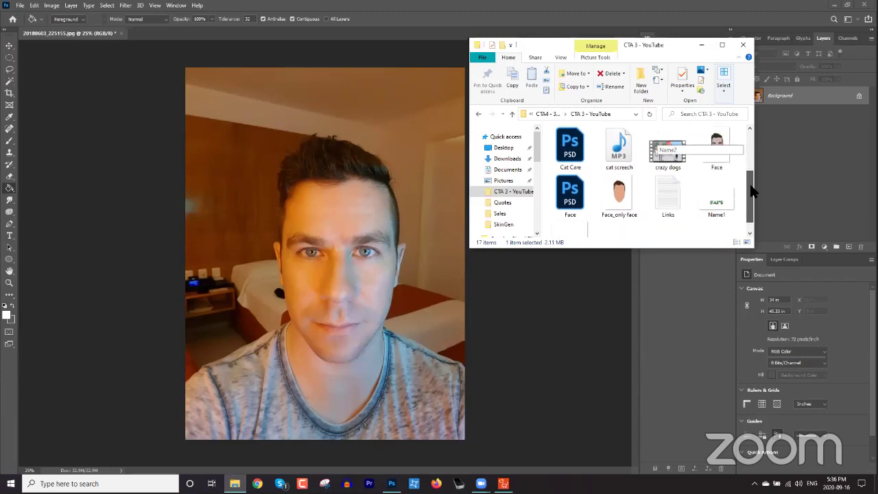
{"action": "double_click", "coordinate": [666, 181]}
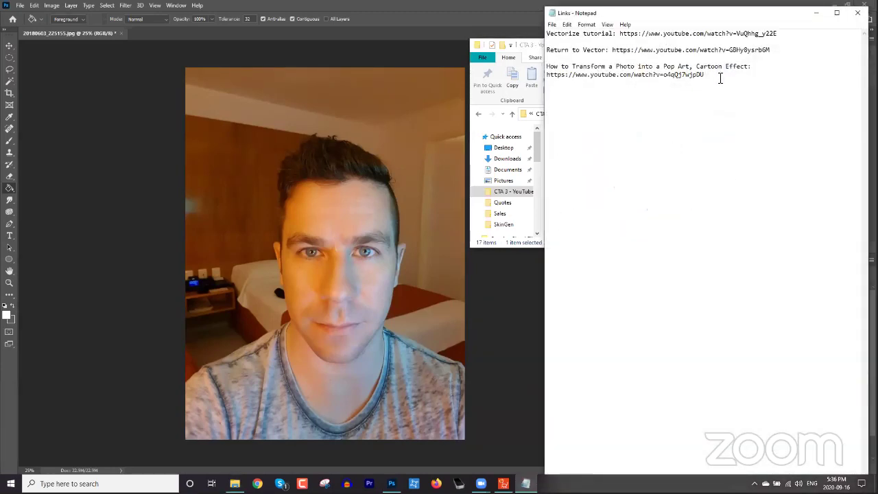
{"action": "left_click_drag", "start_coordinate": [716, 78], "coordinate": [577, 47]}
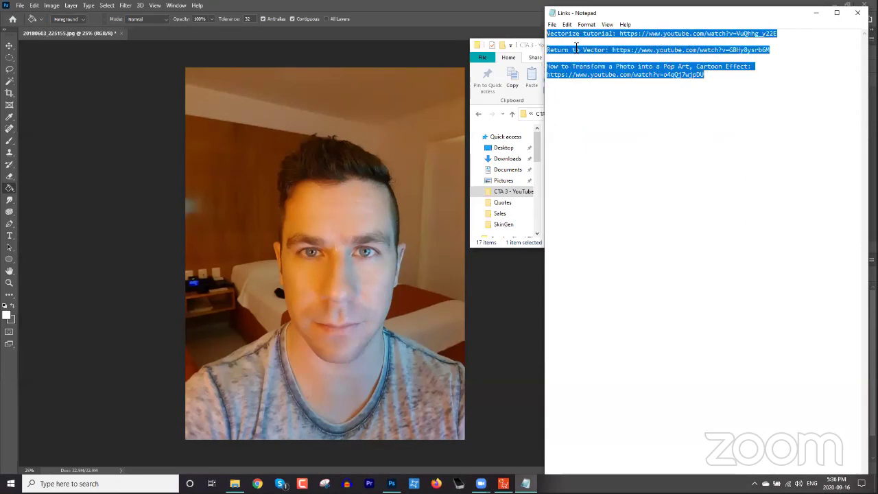
{"action": "right_click", "coordinate": [555, 34]}
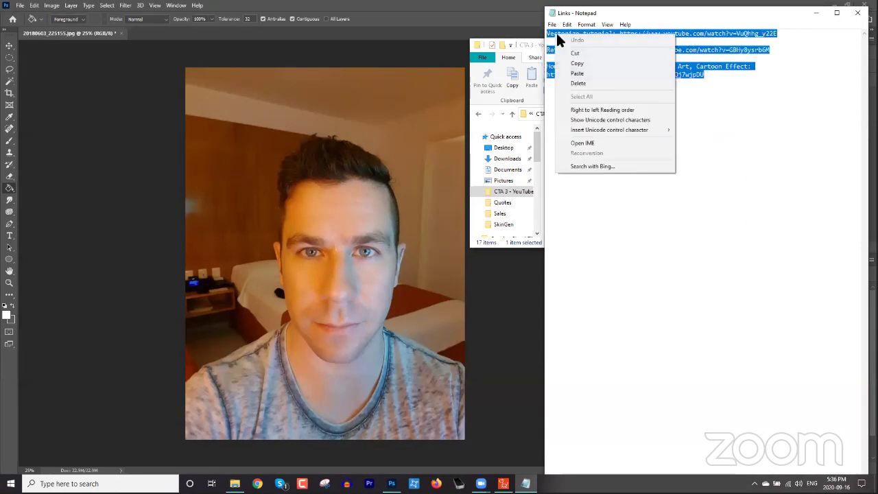
{"action": "left_click", "coordinate": [585, 63]}
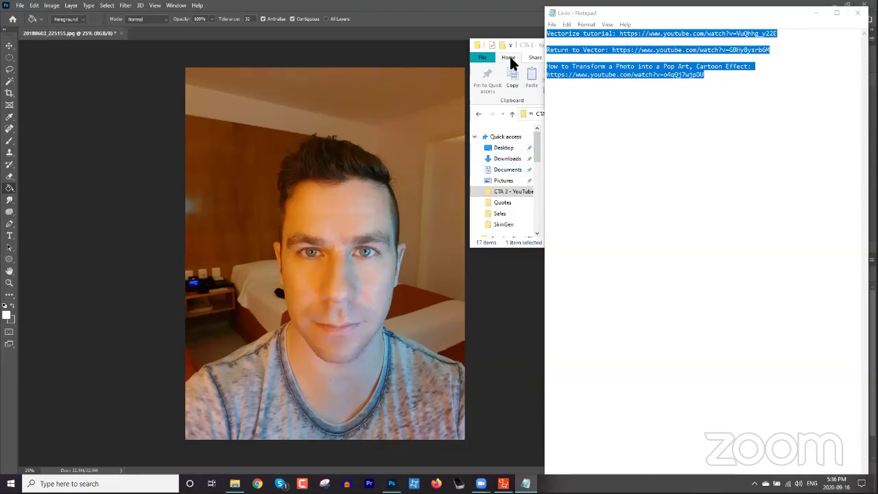
{"action": "key", "text": "alt+Tab"}
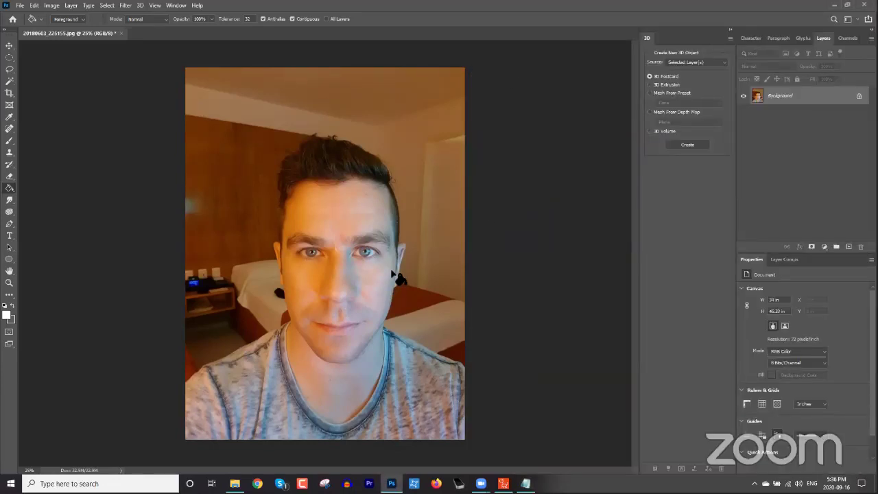
Step: Trace the hairline across the forehead with the Pen tool, running from one ear to the other
{"action": "scroll", "coordinate": [328, 295], "scroll_direction": "up", "scroll_amount": 2}
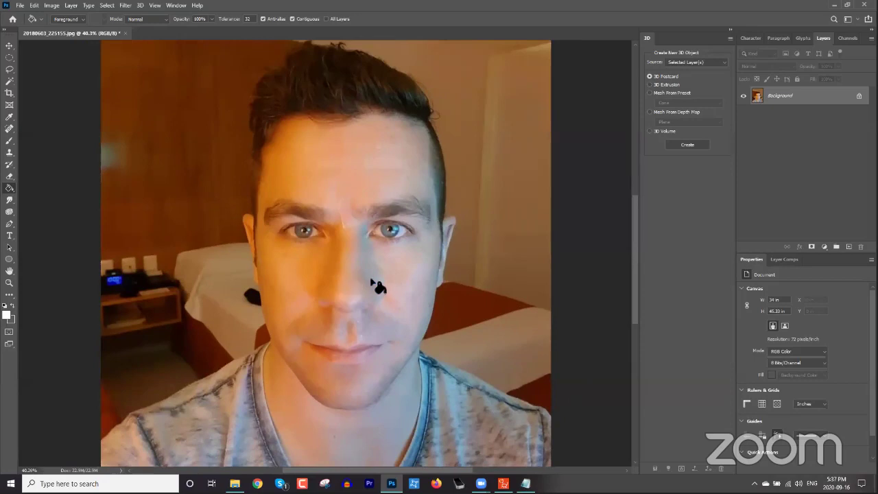
{"action": "mouse_move", "coordinate": [337, 208]}
{"action": "left_mouse_down"}
{"action": "mouse_move", "coordinate": [361, 232]}
{"action": "mouse_move", "coordinate": [343, 231]}
{"action": "left_mouse_up"}
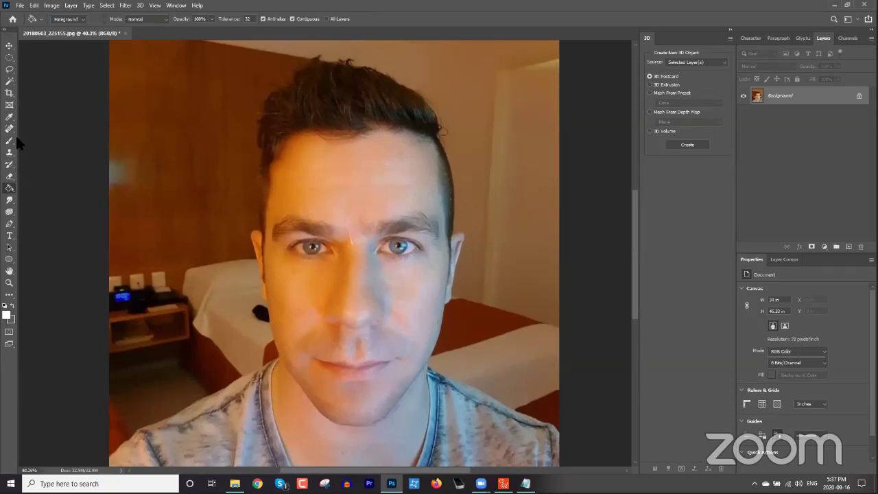
{"action": "left_click", "coordinate": [9, 224]}
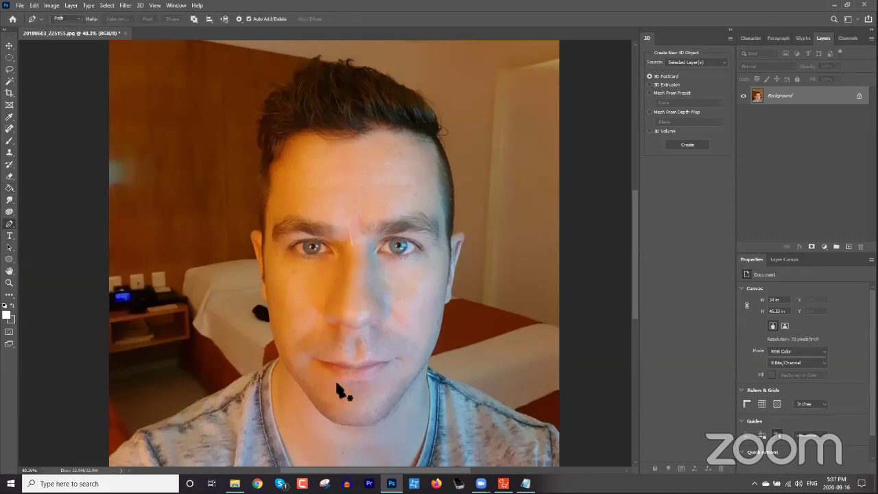
{"action": "scroll", "coordinate": [341, 390], "scroll_direction": "up", "scroll_amount": 1}
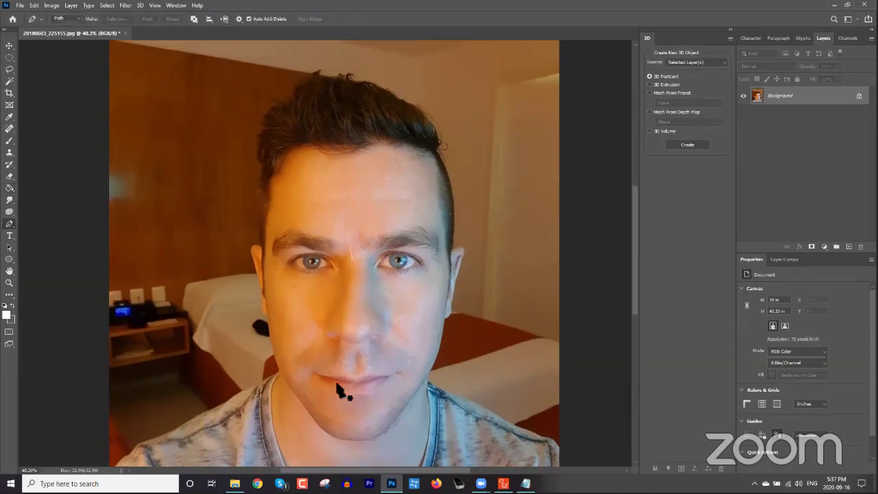
{"action": "left_click", "coordinate": [264, 250]}
{"action": "left_click", "coordinate": [270, 208]}
{"action": "left_click", "coordinate": [270, 177]}
{"action": "left_click_drag", "start_coordinate": [282, 149], "coordinate": [289, 155]}
{"action": "left_click", "coordinate": [303, 142]}
{"action": "left_click", "coordinate": [323, 149]}
{"action": "left_click", "coordinate": [334, 151]}
{"action": "left_click", "coordinate": [342, 155]}
{"action": "left_click", "coordinate": [363, 142]}
{"action": "left_click", "coordinate": [390, 142]}
{"action": "left_click", "coordinate": [410, 144]}
{"action": "left_click", "coordinate": [419, 149]}
{"action": "left_click", "coordinate": [426, 144]}
{"action": "left_click", "coordinate": [437, 167]}
{"action": "left_click", "coordinate": [442, 207]}
{"action": "left_click", "coordinate": [444, 223]}
{"action": "left_click", "coordinate": [448, 250]}
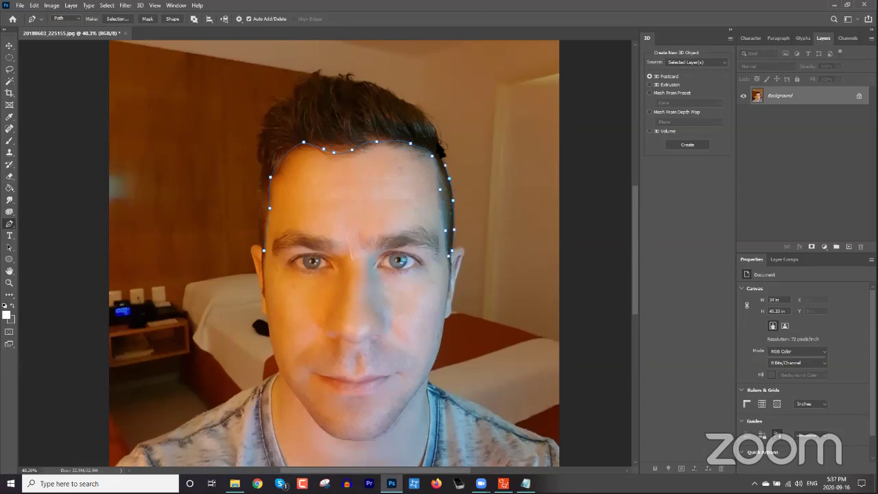
Step: Continue the path around the outer contour of the hair back to its starting point beside the first ear
{"action": "left_click", "coordinate": [433, 122]}
{"action": "left_click", "coordinate": [395, 94]}
{"action": "left_click", "coordinate": [387, 83]}
{"action": "left_click", "coordinate": [360, 76]}
{"action": "left_click", "coordinate": [323, 74]}
{"action": "left_click", "coordinate": [315, 69]}
{"action": "left_click", "coordinate": [296, 86]}
{"action": "left_click", "coordinate": [276, 104]}
{"action": "left_click", "coordinate": [265, 118]}
{"action": "left_click", "coordinate": [256, 151]}
{"action": "left_click", "coordinate": [264, 174]}
{"action": "left_click", "coordinate": [259, 217]}
Step: Try stroking the hair path with the Brush in the white foreground colour, and undo the stroke
{"action": "right_click", "coordinate": [390, 144]}
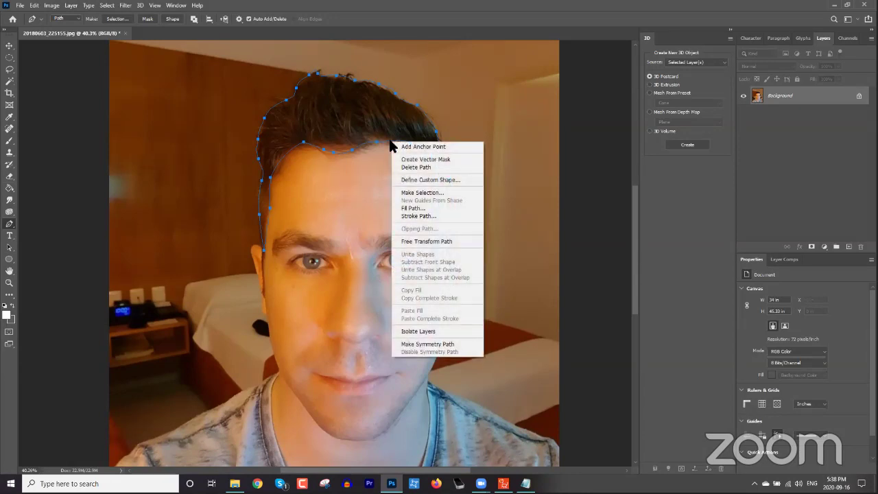
{"action": "left_click", "coordinate": [432, 216]}
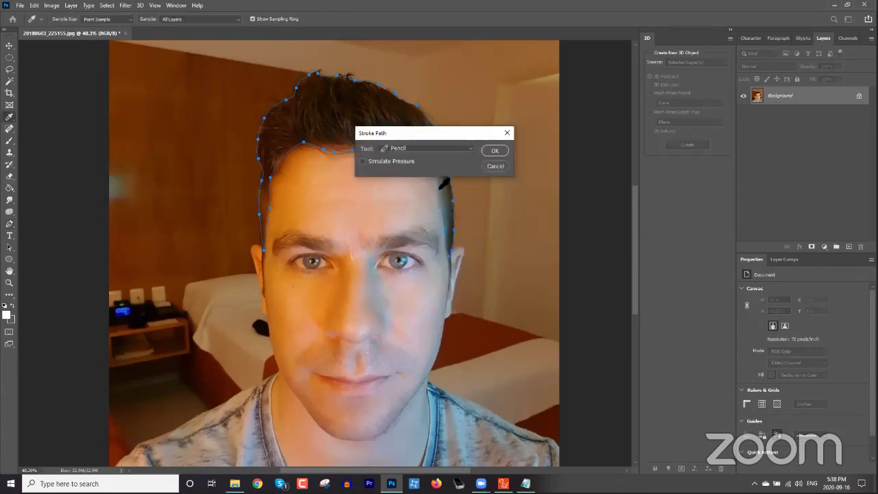
{"action": "left_click", "coordinate": [471, 150]}
{"action": "left_click", "coordinate": [431, 166]}
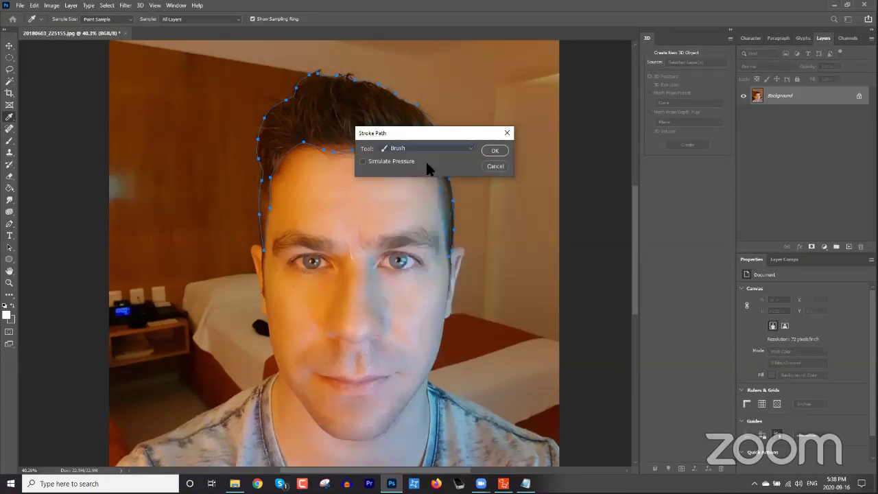
{"action": "left_click", "coordinate": [495, 148]}
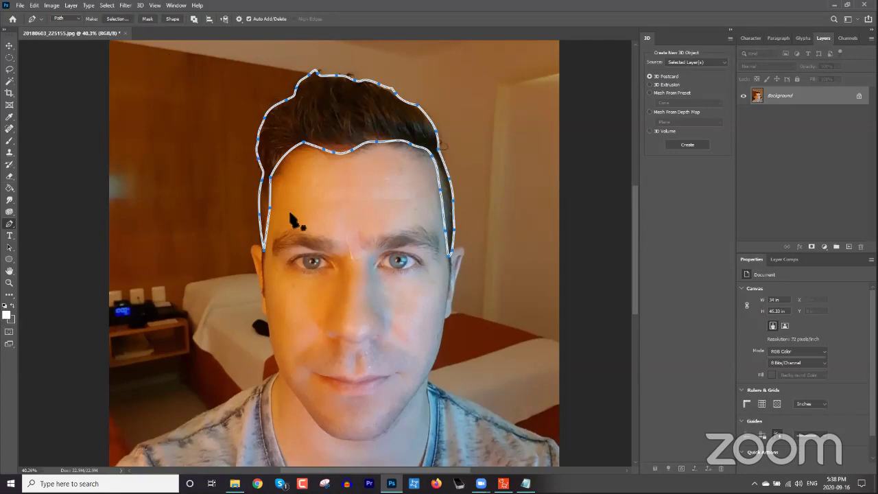
{"action": "key", "text": "ctrl+z"}
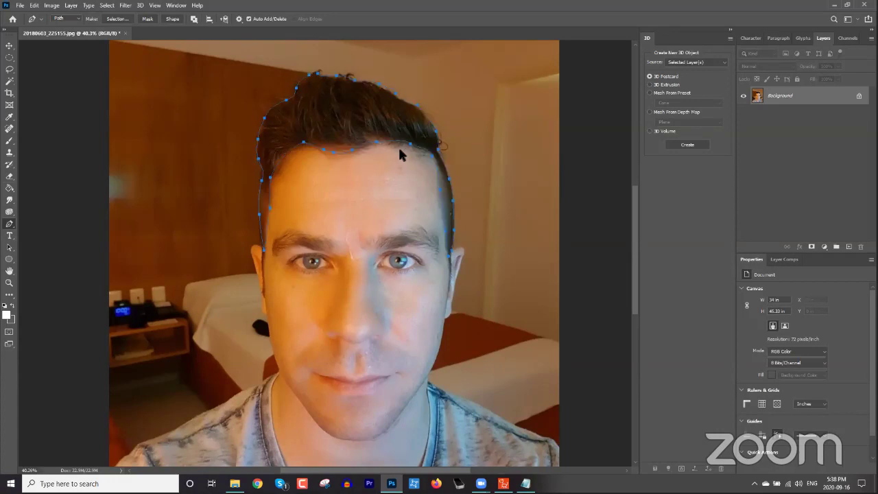
Step: Stroke the hair path with the Brush in black (000000) and delete the path
{"action": "left_click", "coordinate": [6, 316]}
{"action": "type", "text": "000000"}
{"action": "left_click", "coordinate": [525, 107]}
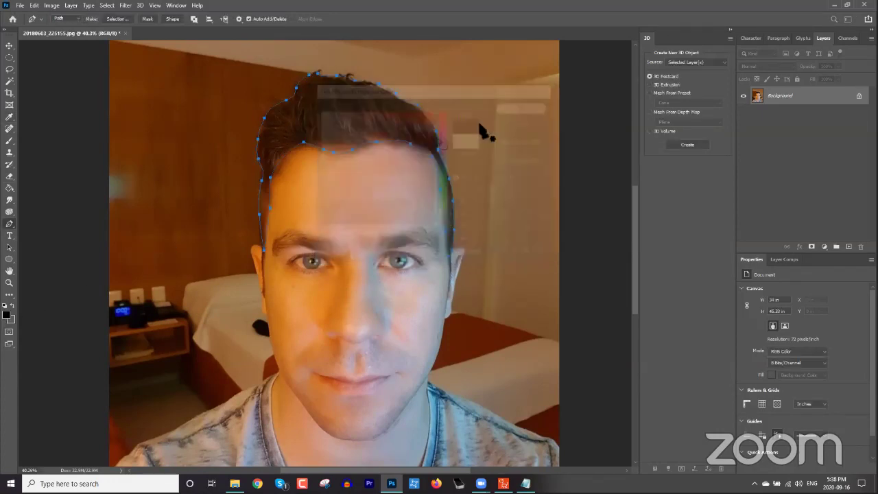
{"action": "right_click", "coordinate": [440, 142]}
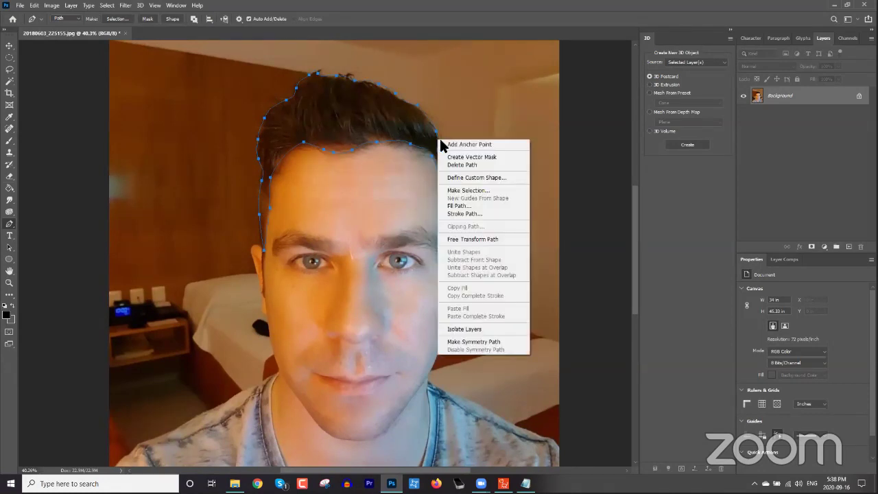
{"action": "left_click", "coordinate": [481, 218]}
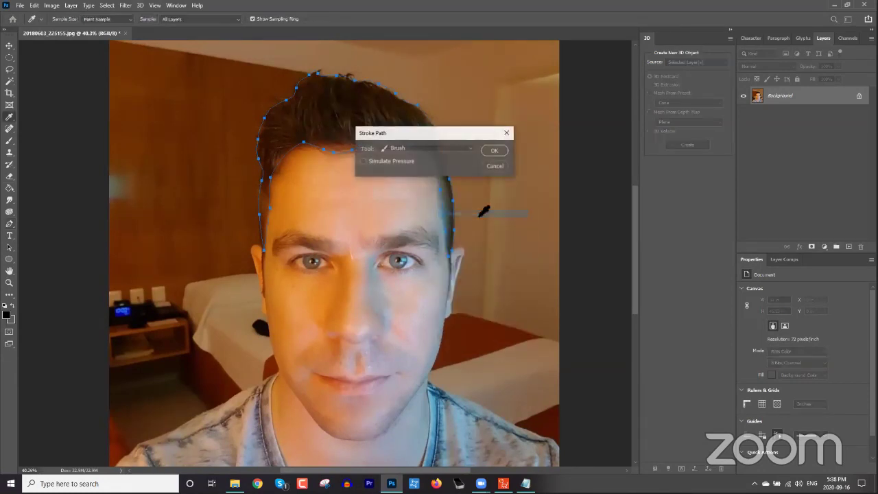
{"action": "left_click", "coordinate": [489, 151]}
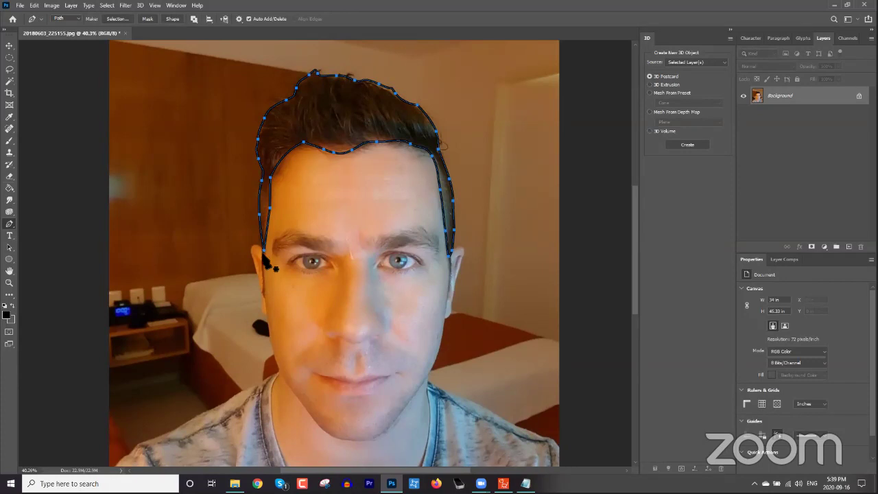
{"action": "right_click", "coordinate": [265, 255]}
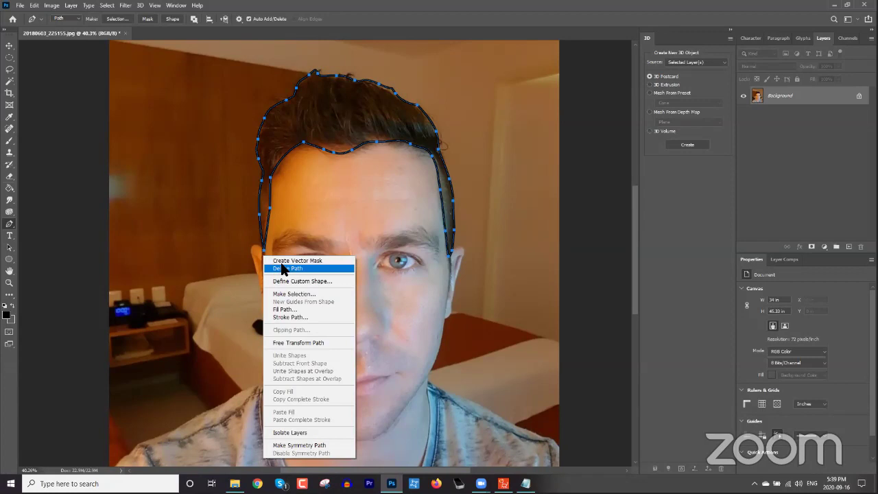
{"action": "left_click", "coordinate": [269, 260]}
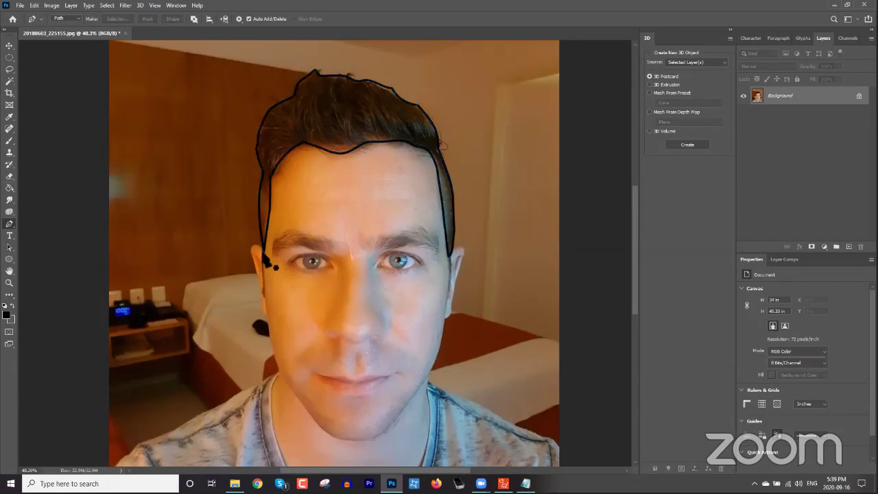
Step: Trace the face outline with the Pen tool from one ear down around the jaw and chin to the other ear
{"action": "left_click", "coordinate": [264, 251]}
{"action": "left_click", "coordinate": [292, 388]}
{"action": "left_click", "coordinate": [310, 414]}
{"action": "left_click", "coordinate": [327, 432]}
{"action": "left_click", "coordinate": [370, 440]}
{"action": "left_click_drag", "start_coordinate": [401, 413], "coordinate": [412, 397]}
{"action": "left_click", "coordinate": [418, 388]}
{"action": "left_click", "coordinate": [431, 368]}
{"action": "left_click", "coordinate": [441, 342]}
{"action": "left_click", "coordinate": [449, 280]}
Step: Stroke the face outline path with the Brush in black and delete the path
{"action": "right_click", "coordinate": [452, 261]}
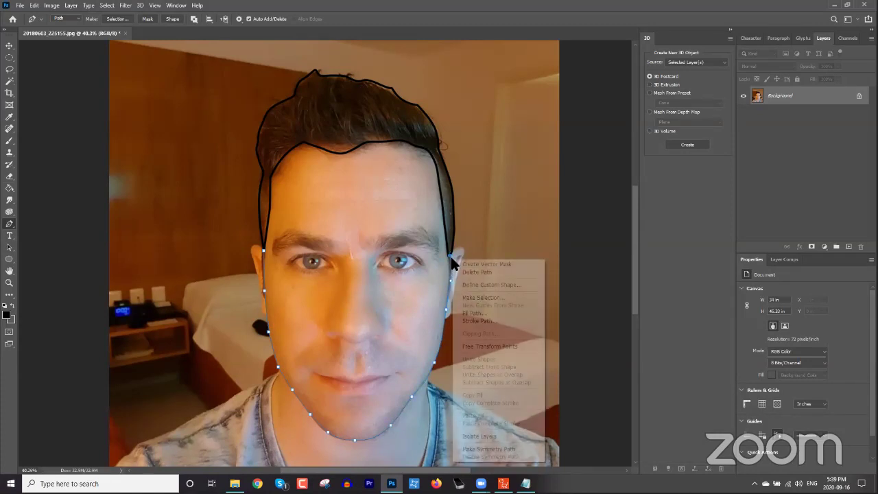
{"action": "left_click", "coordinate": [480, 320]}
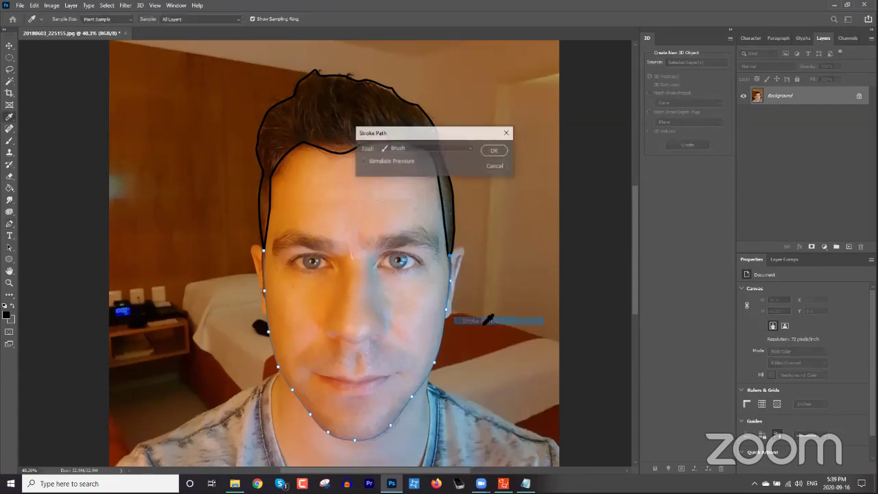
{"action": "left_click", "coordinate": [494, 151]}
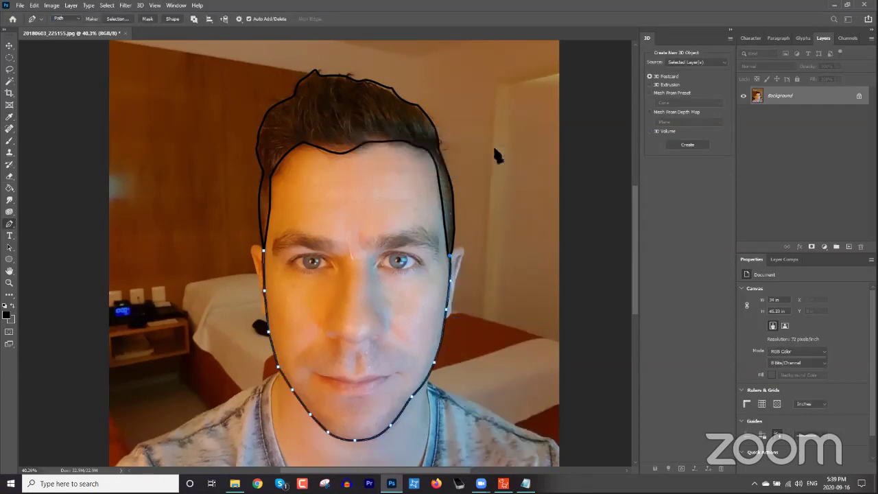
{"action": "right_click", "coordinate": [451, 288]}
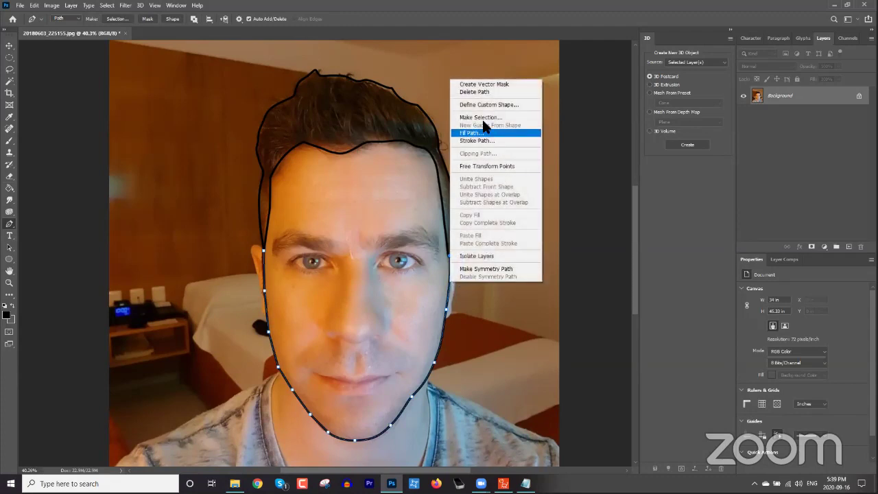
{"action": "left_click", "coordinate": [482, 92]}
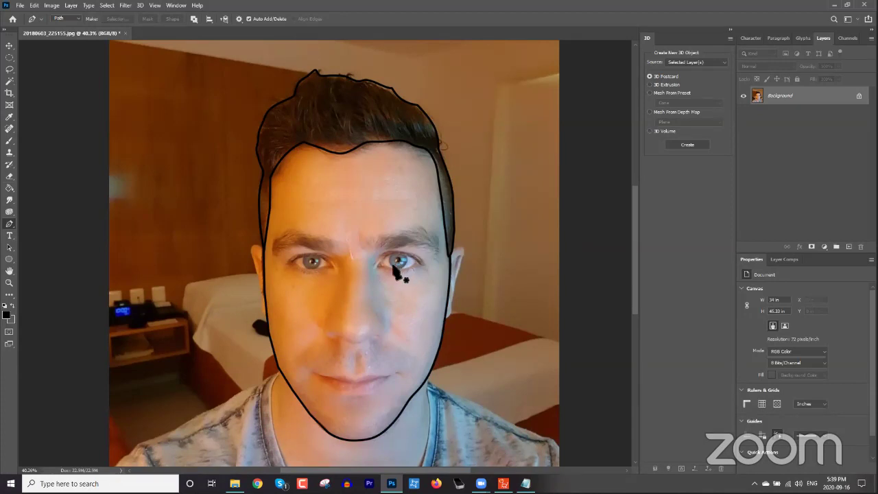
Step: Add a new layer above the photo background and name it Hair
{"action": "left_click", "coordinate": [849, 248]}
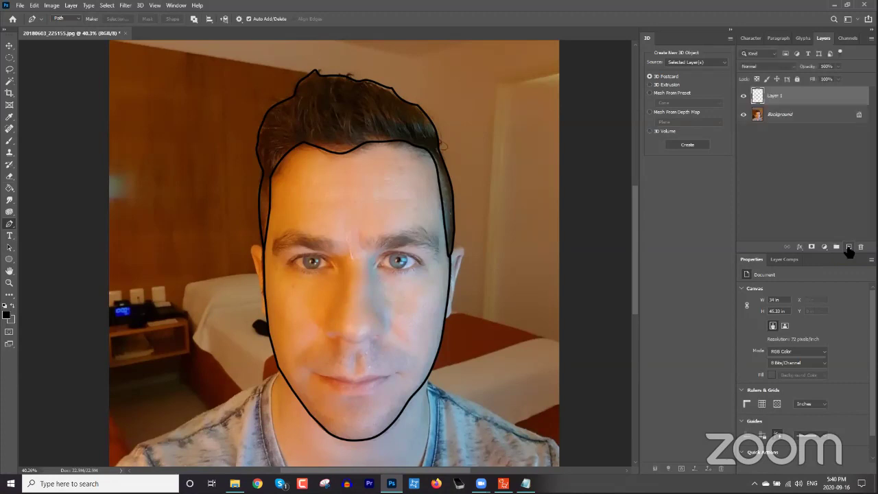
{"action": "double_click", "coordinate": [774, 96]}
{"action": "type", "text": "Hair"}
{"action": "key", "text": "Return"}
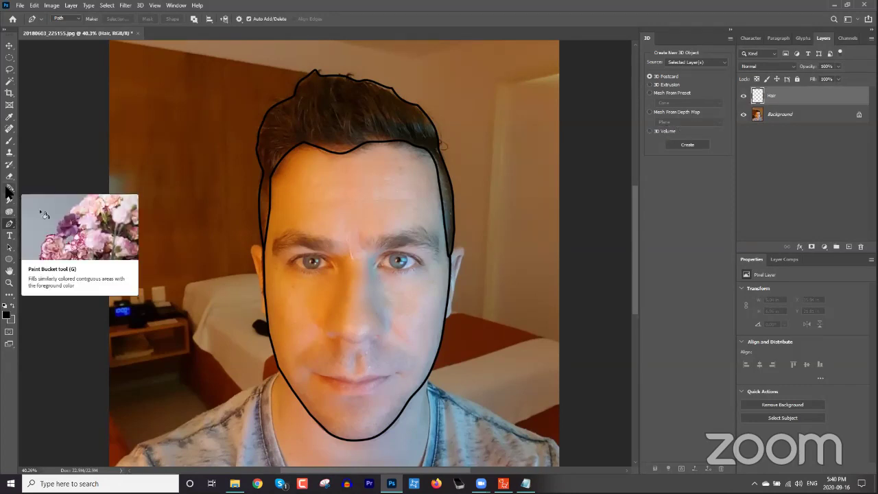
Step: Fill the outlined hair on the Background layer with dark brown sampled from the hair, using the Paint Bucket
{"action": "left_click", "coordinate": [8, 190]}
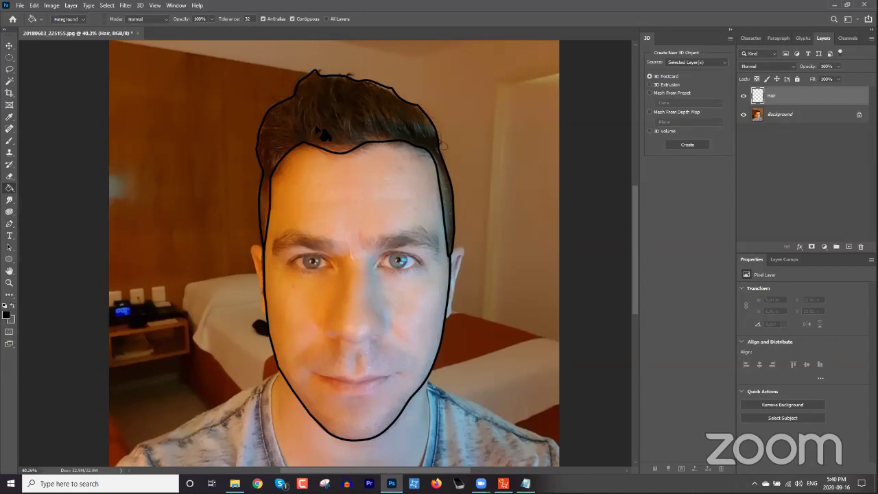
{"action": "mouse_move", "coordinate": [327, 117]}
{"action": "left_mouse_down"}
{"action": "mouse_move", "coordinate": [343, 108]}
{"action": "mouse_move", "coordinate": [355, 119]}
{"action": "left_mouse_up"}
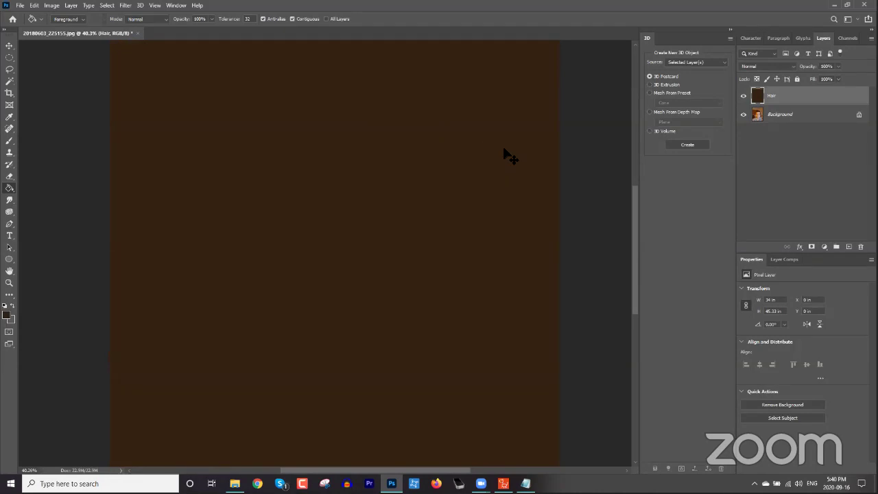
{"action": "key", "text": "ctrl+z"}
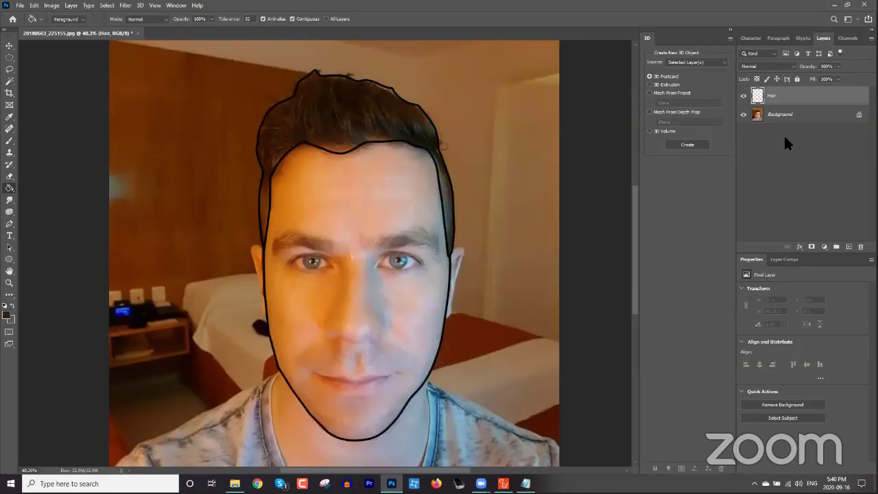
{"action": "left_click", "coordinate": [754, 118]}
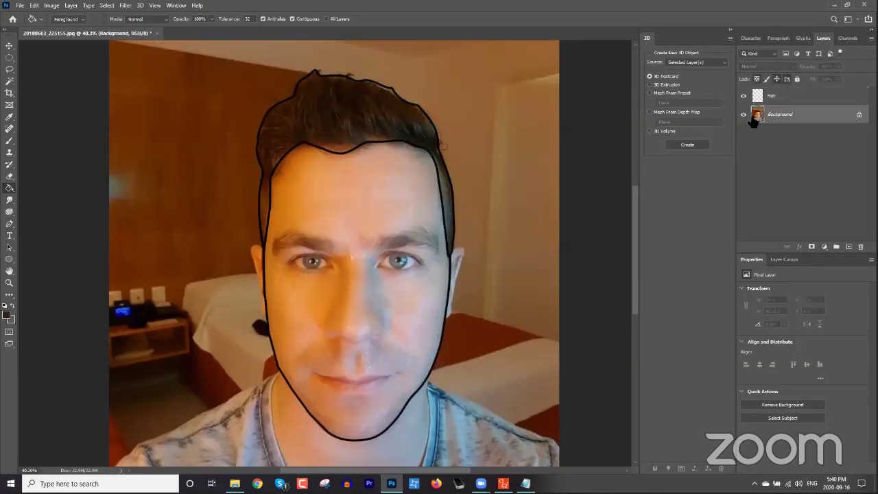
{"action": "left_click", "coordinate": [369, 121]}
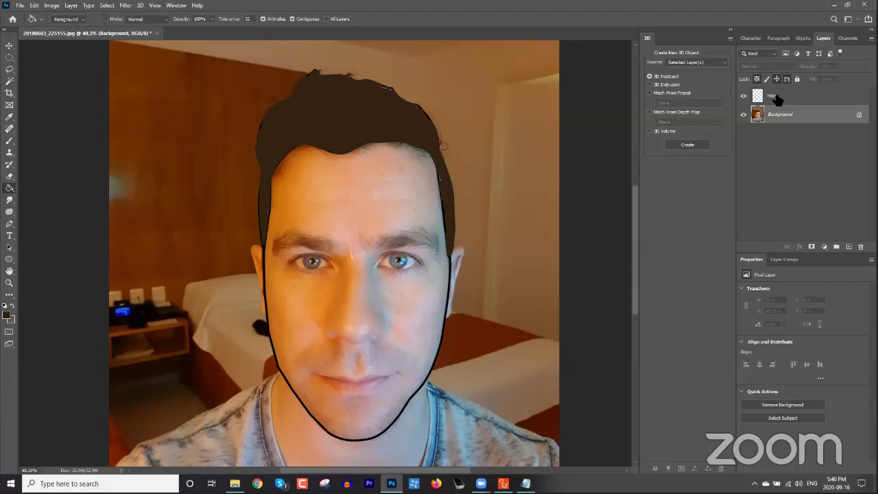
Step: Add a new layer between the Hair and Background layers and name it Face
{"action": "left_click", "coordinate": [849, 246]}
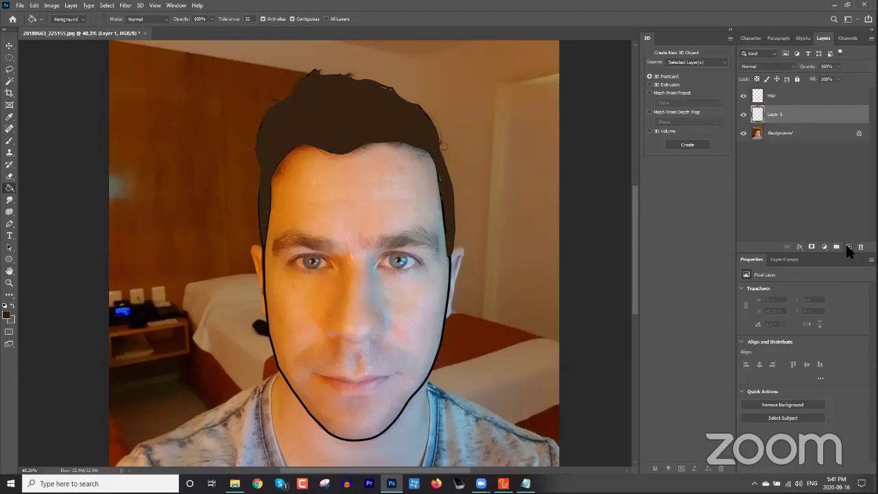
{"action": "left_click", "coordinate": [775, 115]}
{"action": "type", "text": "Face"}
{"action": "key", "text": "Return"}
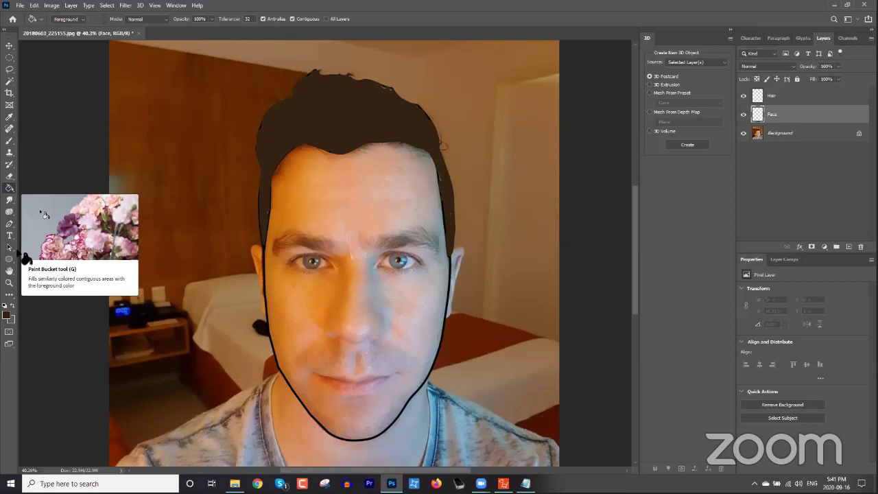
Step: Fill the forehead, cheeks, nose and chin on the Background layer with a skin tone sampled from the forehead, using the Paint Bucket
{"action": "left_click", "coordinate": [347, 214], "text": "alt"}
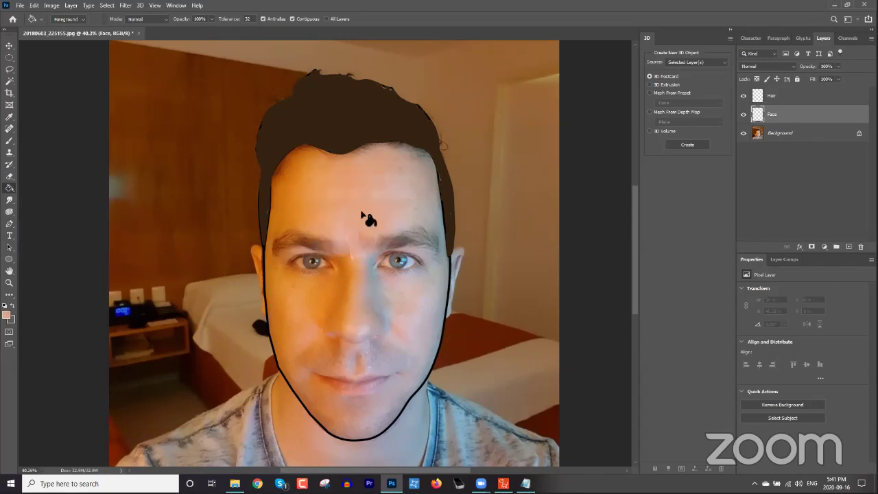
{"action": "left_click", "coordinate": [360, 216]}
{"action": "key", "text": "ctrl+z"}
{"action": "left_click", "coordinate": [793, 135]}
{"action": "left_click", "coordinate": [378, 197]}
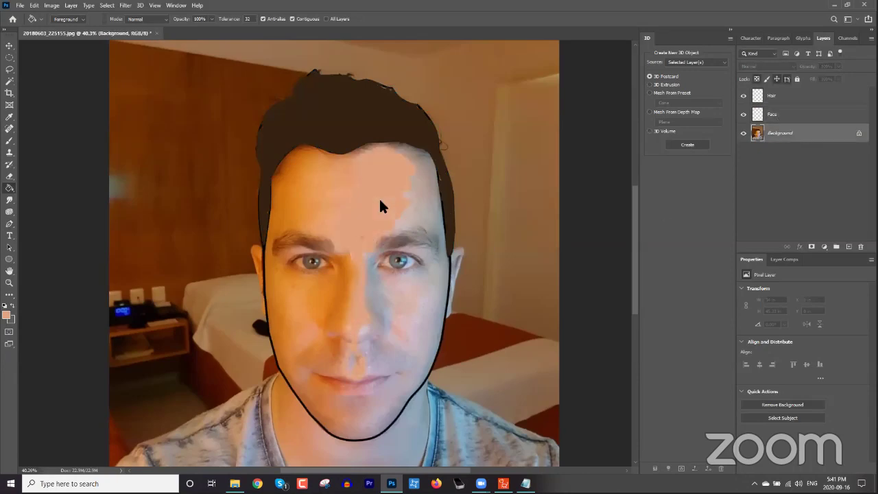
{"action": "left_click", "coordinate": [418, 302]}
{"action": "left_click", "coordinate": [309, 204]}
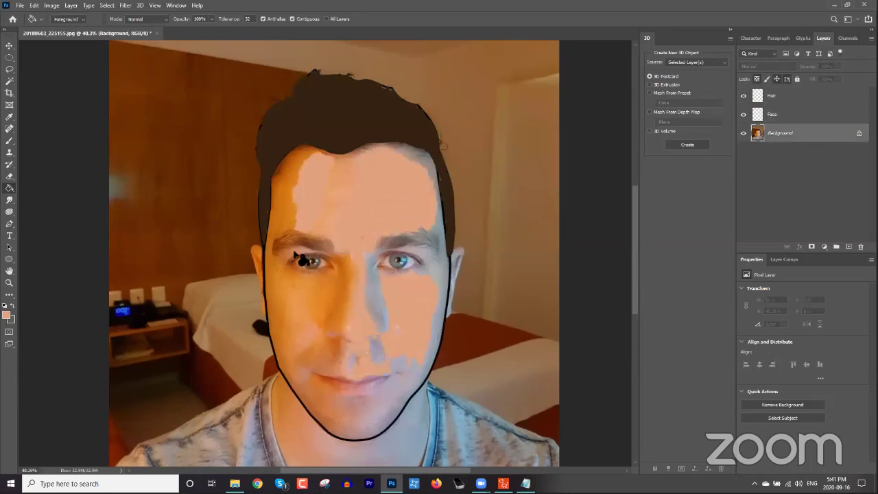
{"action": "left_click", "coordinate": [303, 284]}
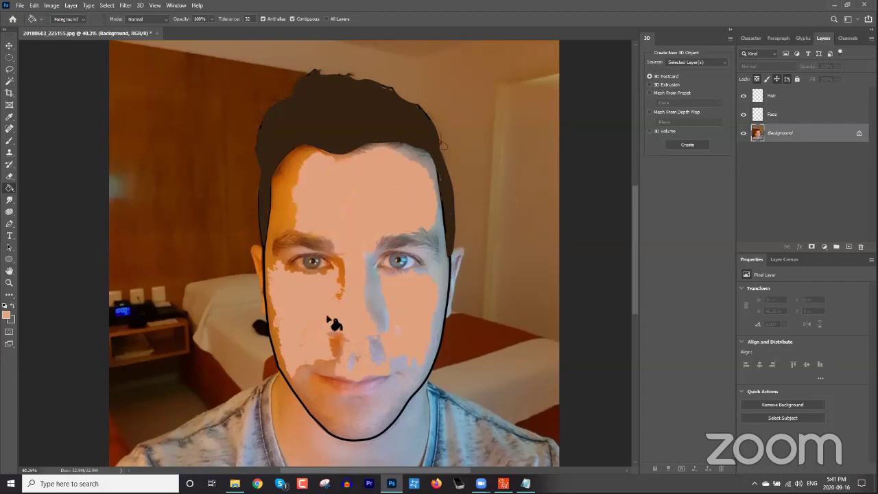
{"action": "left_click", "coordinate": [414, 379]}
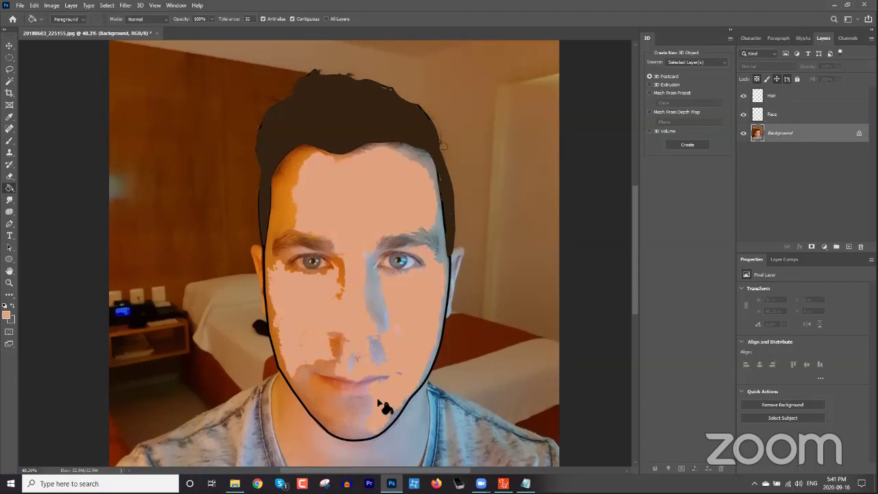
{"action": "left_click", "coordinate": [357, 414]}
{"action": "left_click", "coordinate": [324, 404]}
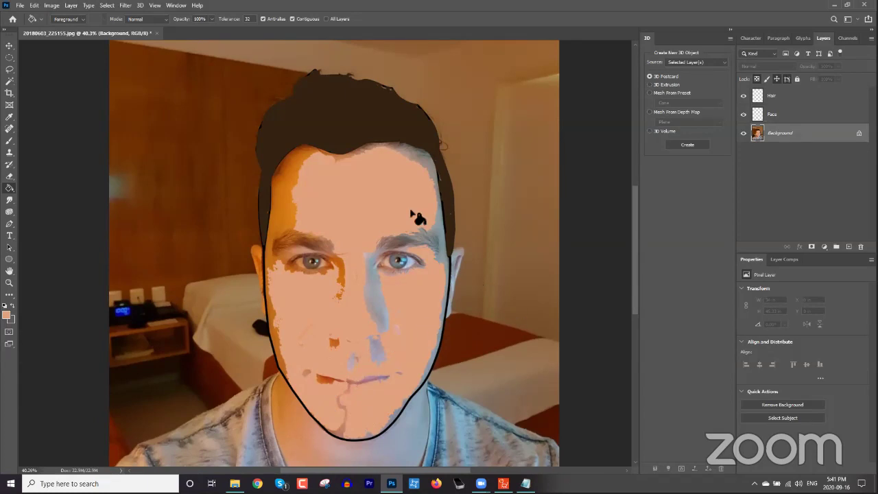
Step: Close the portrait photo without saving and open the Face PSD file from the CTA 3 - YouTube folder
{"action": "left_click", "coordinate": [157, 33]}
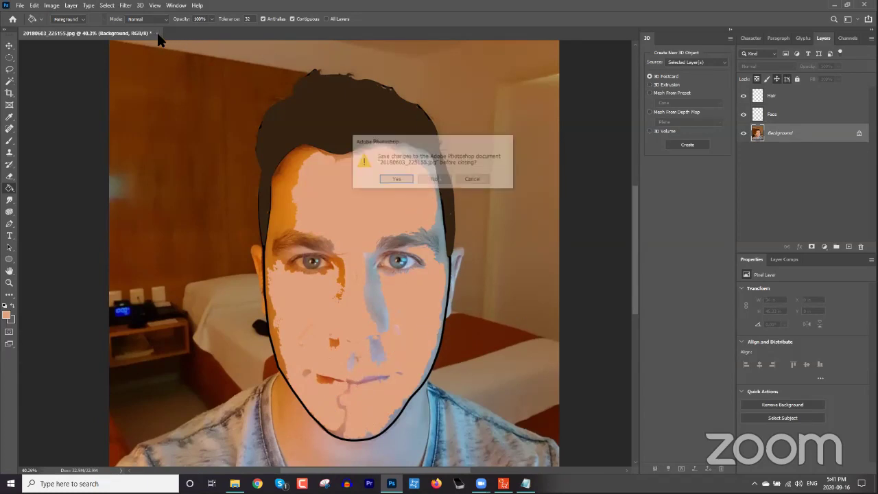
{"action": "left_click", "coordinate": [430, 179]}
{"action": "left_click", "coordinate": [235, 484]}
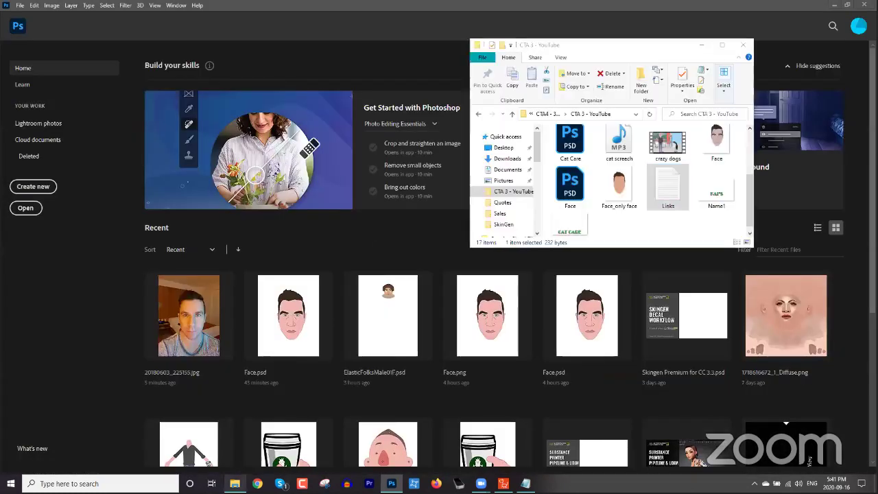
{"action": "left_click_drag", "start_coordinate": [750, 192], "coordinate": [732, 195]}
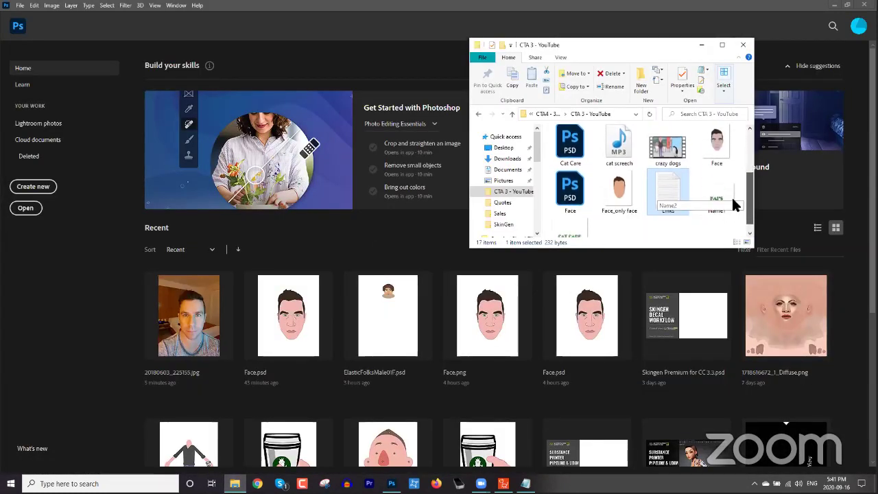
{"action": "left_click_drag", "start_coordinate": [577, 199], "coordinate": [356, 244]}
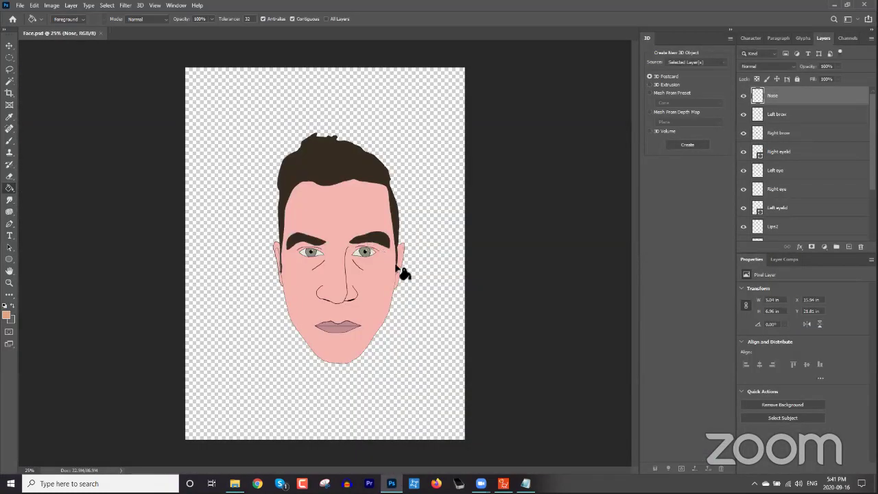
Step: Hide and show the Left eye and Right eye layers one at a time to inspect the eye cutouts beneath them
{"action": "scroll", "coordinate": [380, 289], "scroll_direction": "up", "scroll_amount": 5}
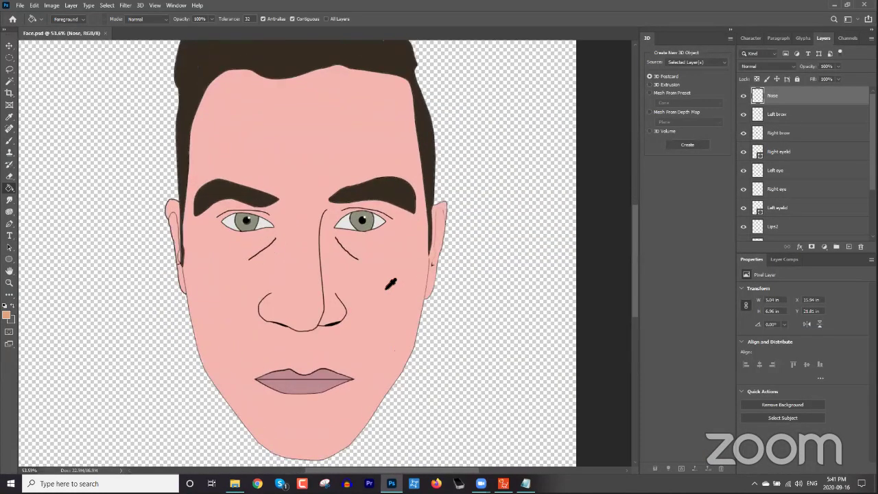
{"action": "left_click", "coordinate": [744, 171]}
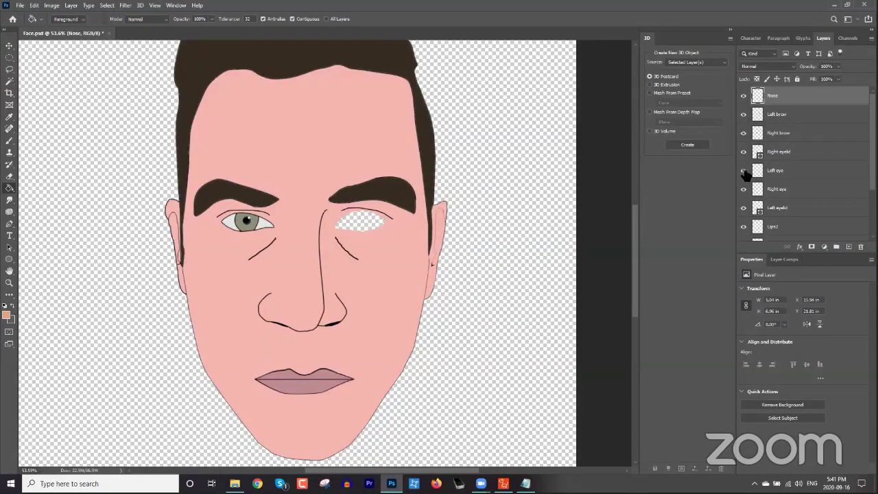
{"action": "left_click", "coordinate": [744, 171]}
{"action": "left_click", "coordinate": [745, 190]}
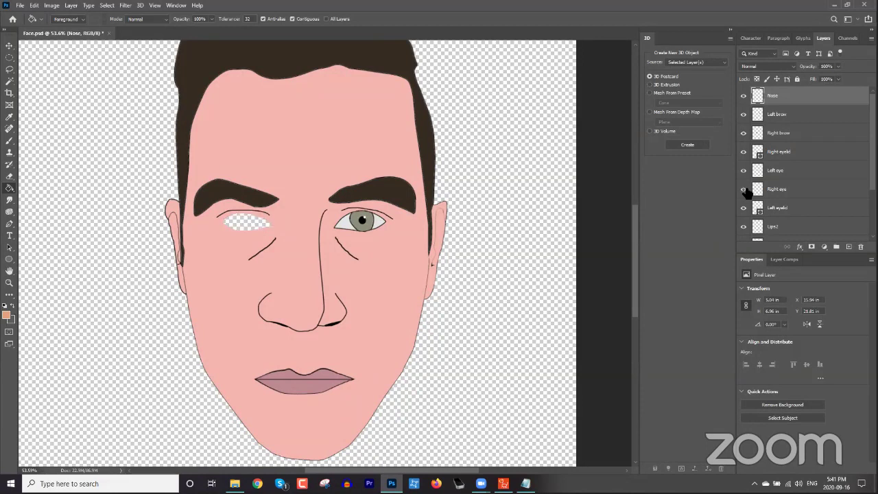
{"action": "left_click", "coordinate": [744, 190]}
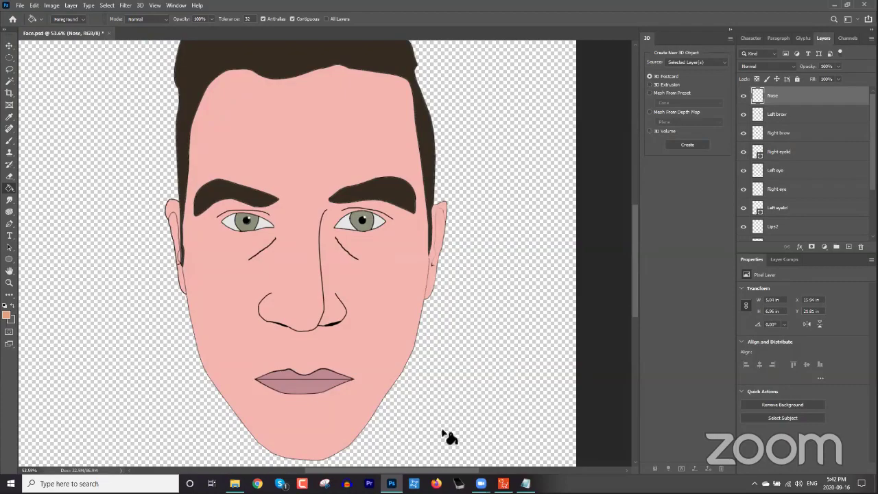
Step: Switch to Cartoon Animator 4, select the character's photo head and open the Sprite Editor for its face
{"action": "left_click", "coordinate": [504, 484]}
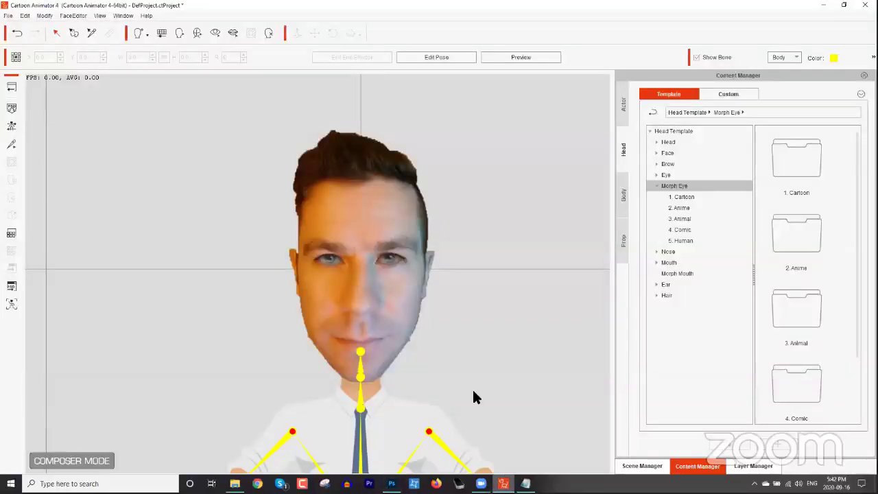
{"action": "left_click", "coordinate": [362, 202]}
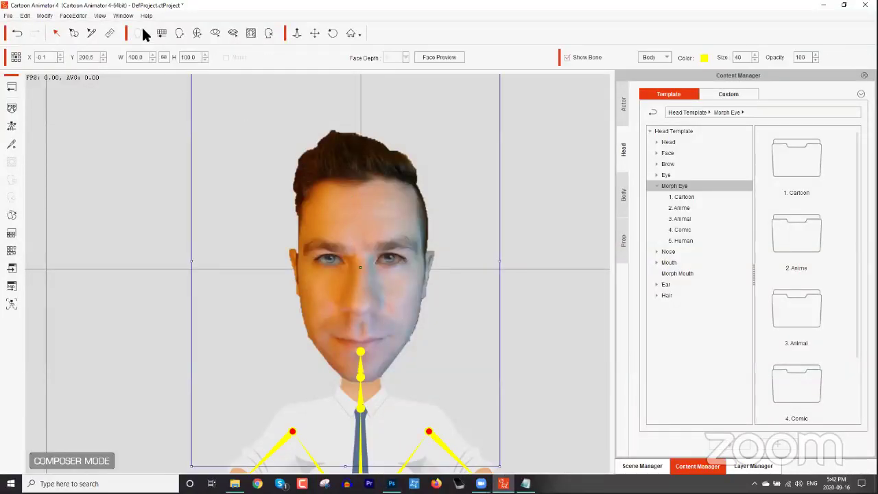
{"action": "left_click", "coordinate": [392, 318]}
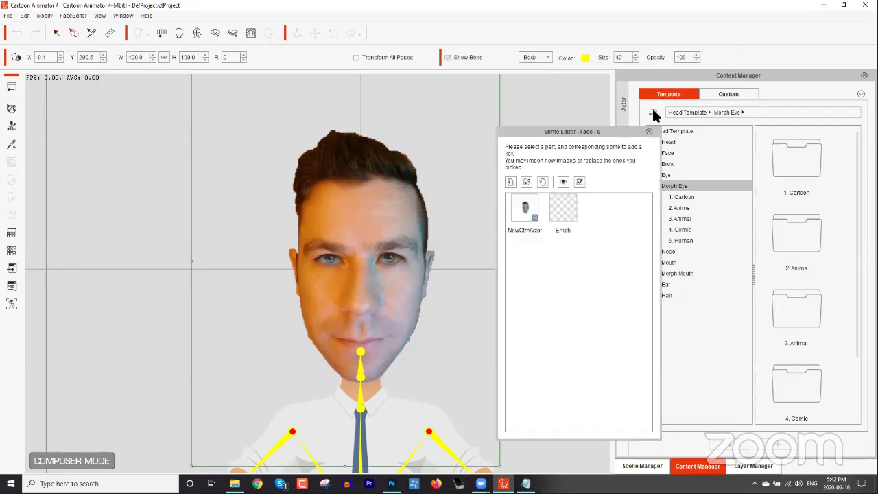
{"action": "left_click", "coordinate": [649, 131]}
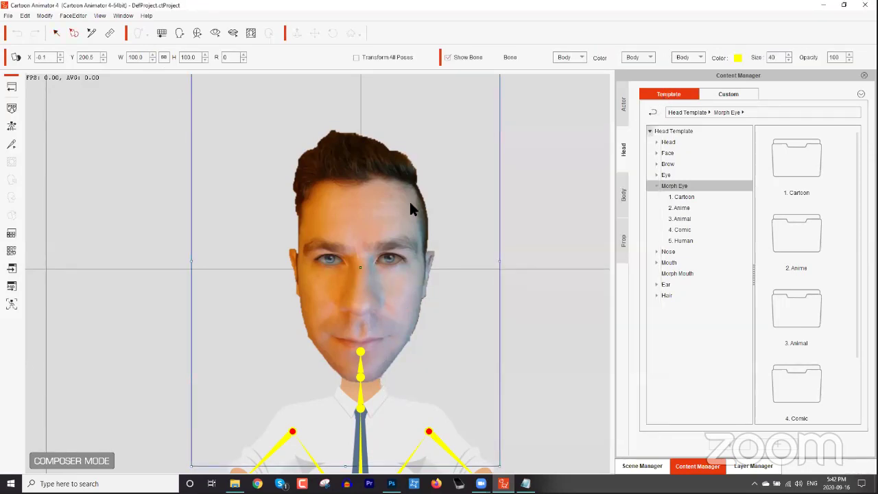
{"action": "double_click", "coordinate": [412, 226]}
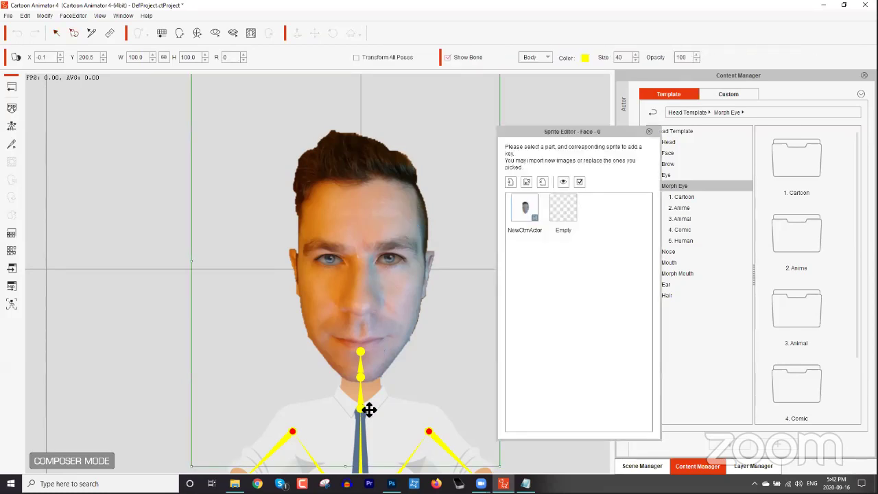
Step: Close the Sprite Editor, clear the photo face from the character, and select the Hip part of the body
{"action": "left_click", "coordinate": [649, 131]}
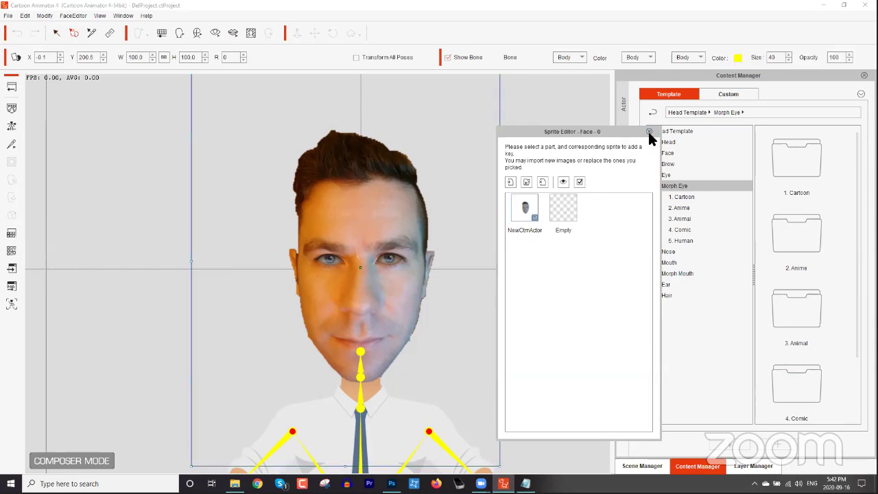
{"action": "left_click", "coordinate": [642, 466]}
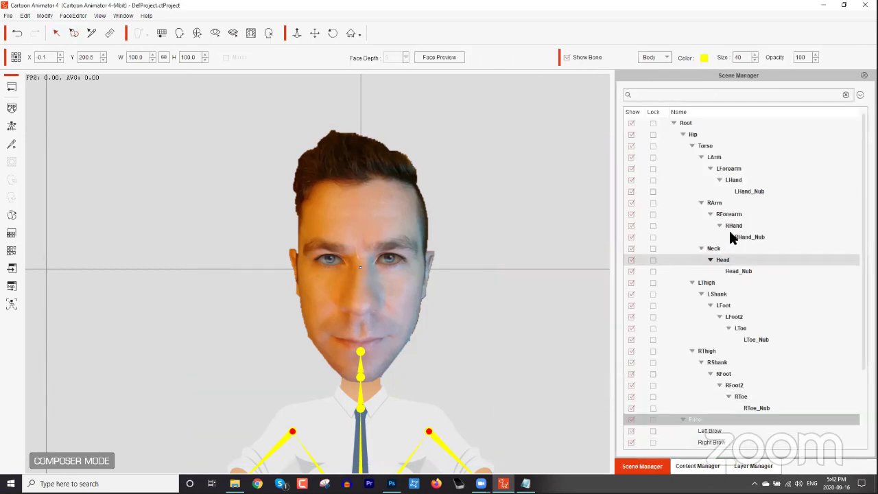
{"action": "scroll", "coordinate": [733, 256], "scroll_direction": "down", "scroll_amount": 3}
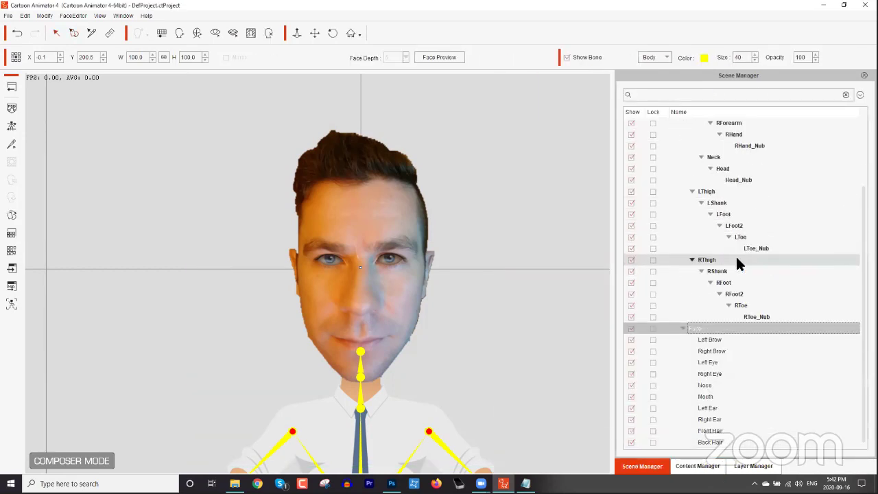
{"action": "left_click", "coordinate": [701, 330]}
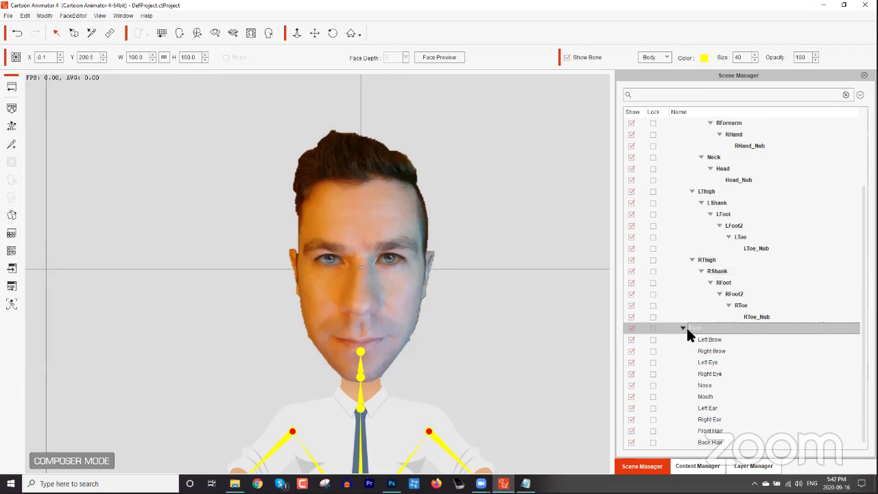
{"action": "left_click", "coordinate": [701, 331]}
{"action": "left_click", "coordinate": [180, 37]}
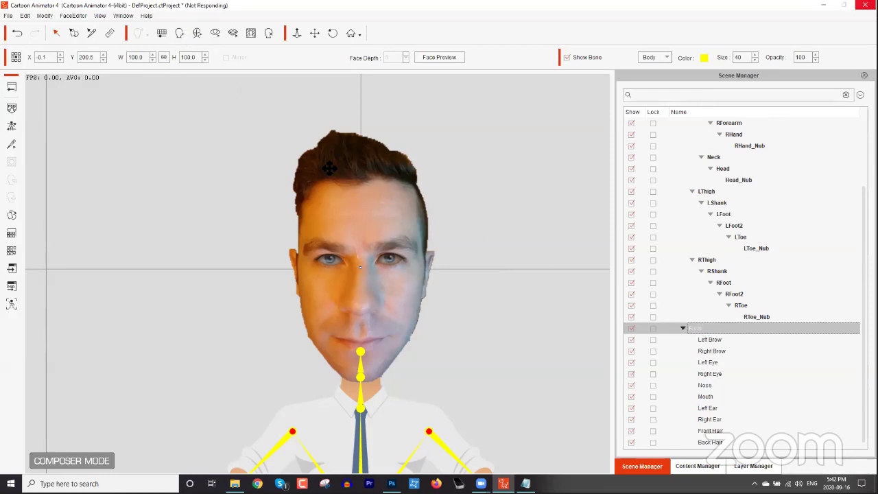
{"action": "left_click", "coordinate": [373, 445]}
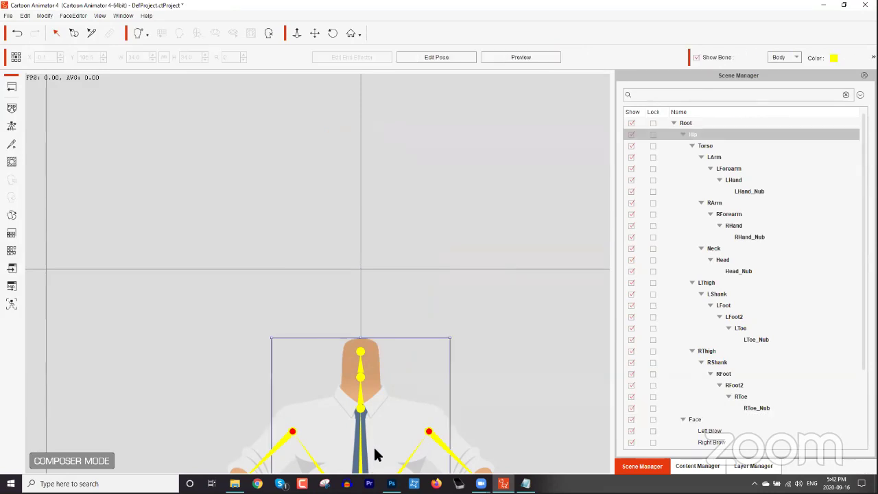
Step: Create a morph-based head from the Face image, replacing the current head without saving the face file and leaving the image unprocessed
{"action": "left_click", "coordinate": [147, 38]}
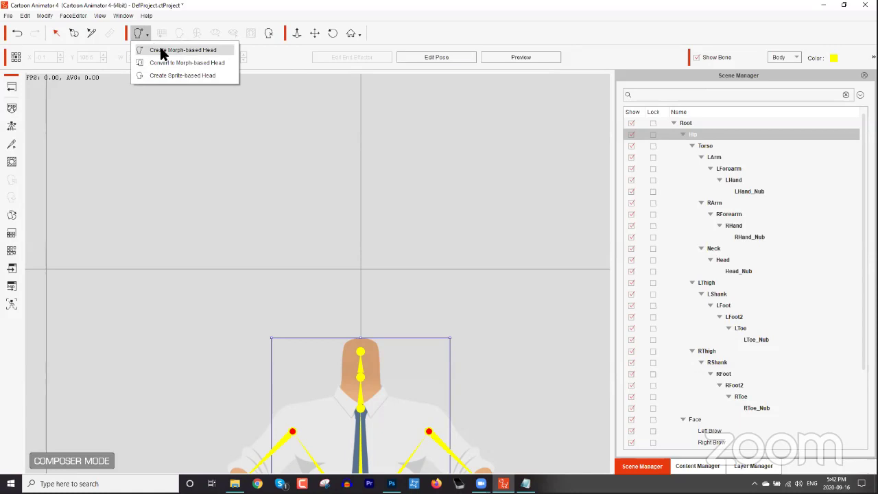
{"action": "left_click", "coordinate": [163, 52]}
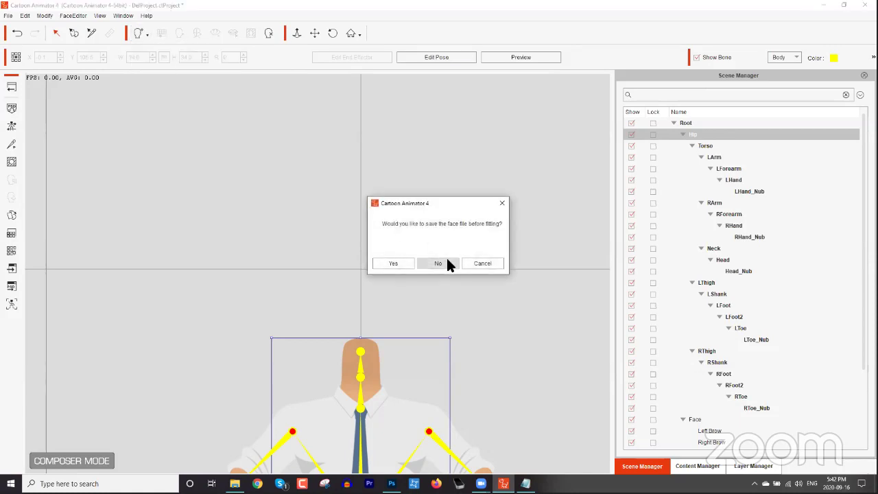
{"action": "left_click", "coordinate": [447, 262]}
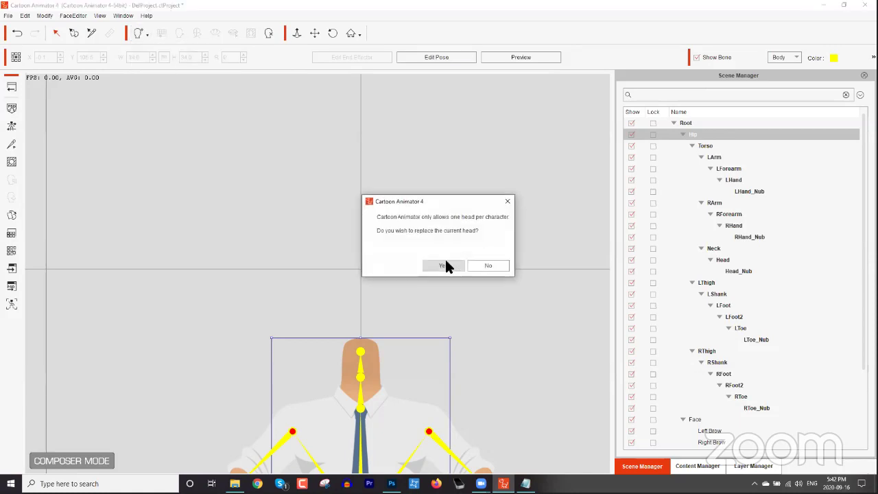
{"action": "left_click", "coordinate": [447, 262]}
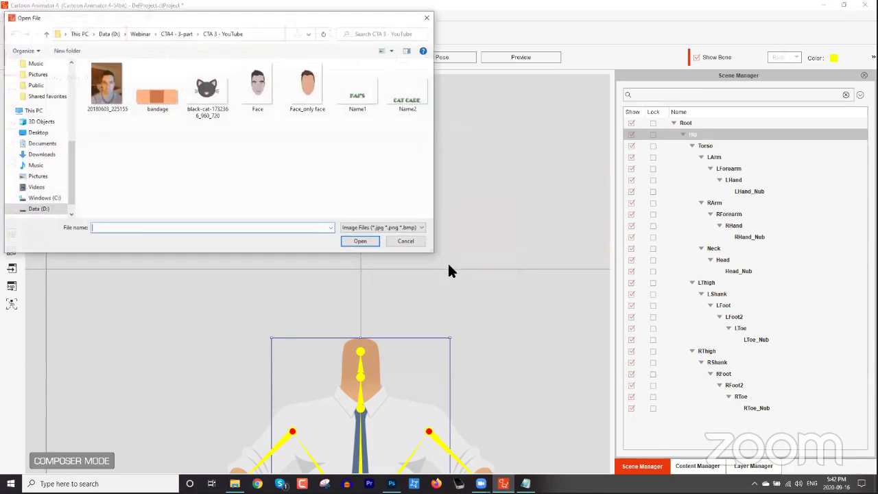
{"action": "double_click", "coordinate": [265, 88]}
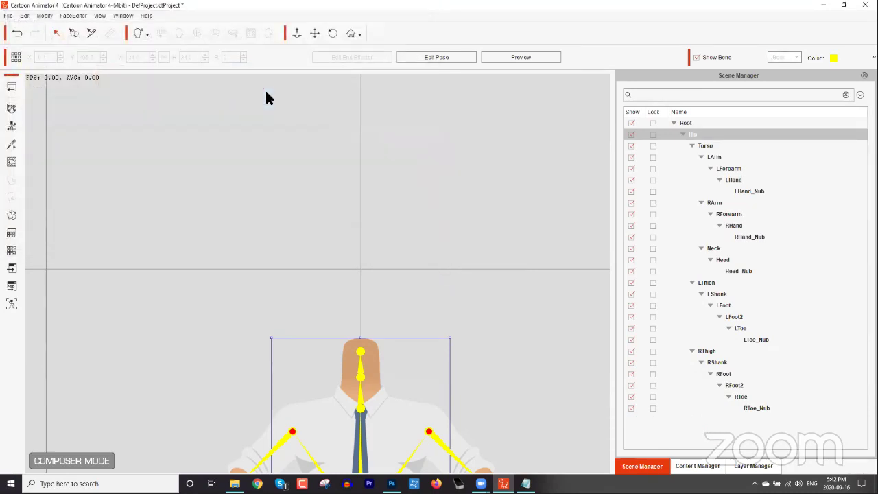
{"action": "left_click", "coordinate": [412, 263]}
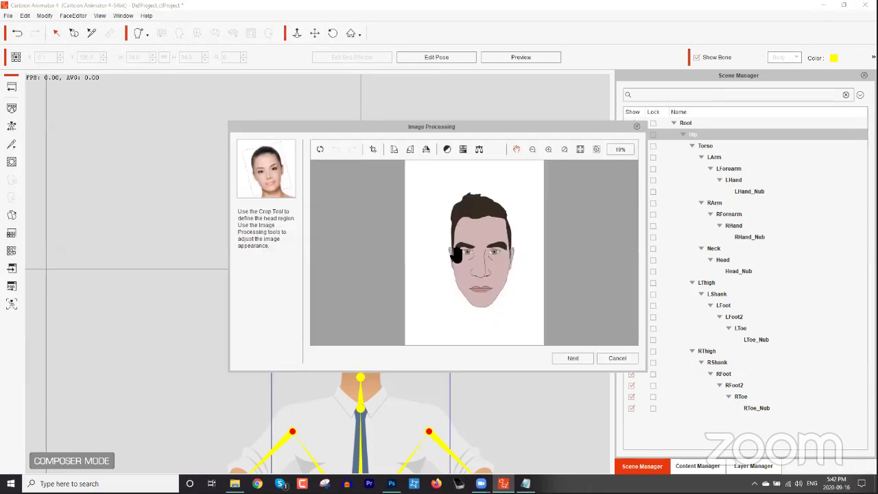
{"action": "scroll", "coordinate": [490, 287], "scroll_direction": "up", "scroll_amount": 3}
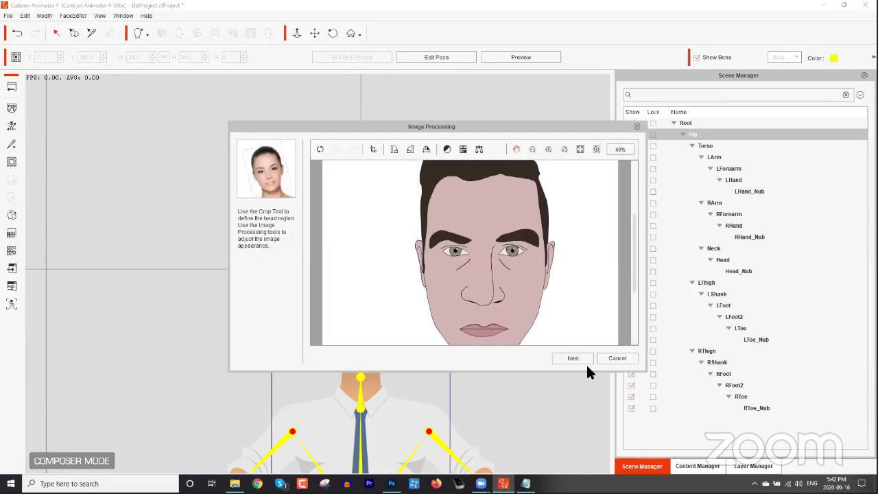
{"action": "left_click", "coordinate": [578, 357]}
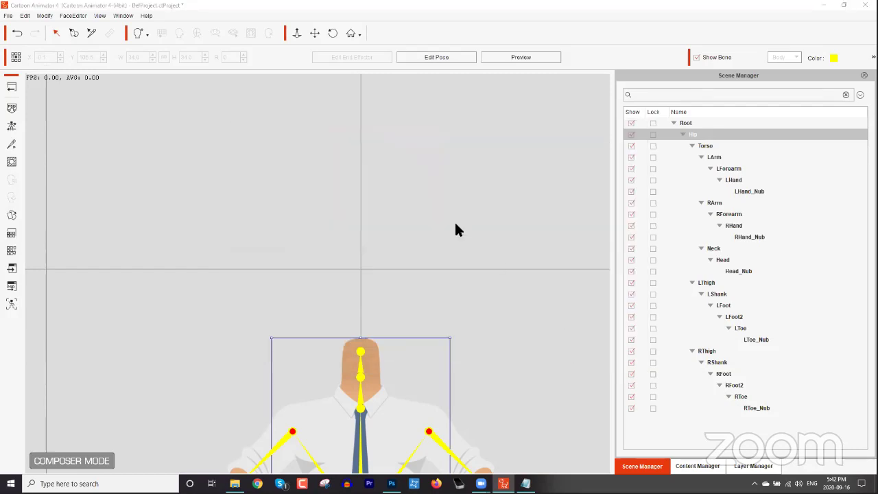
Step: Place anchor points 1 and 2 on the outer eye corners and points 3 and 4 beside the nostrils, and accept the fit
{"action": "scroll", "coordinate": [498, 300], "scroll_direction": "up", "scroll_amount": 4}
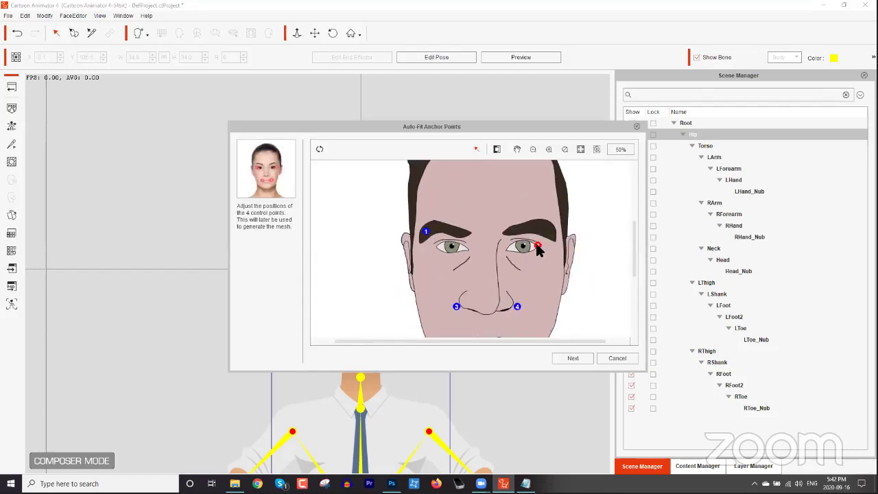
{"action": "left_click_drag", "start_coordinate": [432, 232], "coordinate": [433, 245]}
{"action": "left_click_drag", "start_coordinate": [456, 307], "coordinate": [457, 304]}
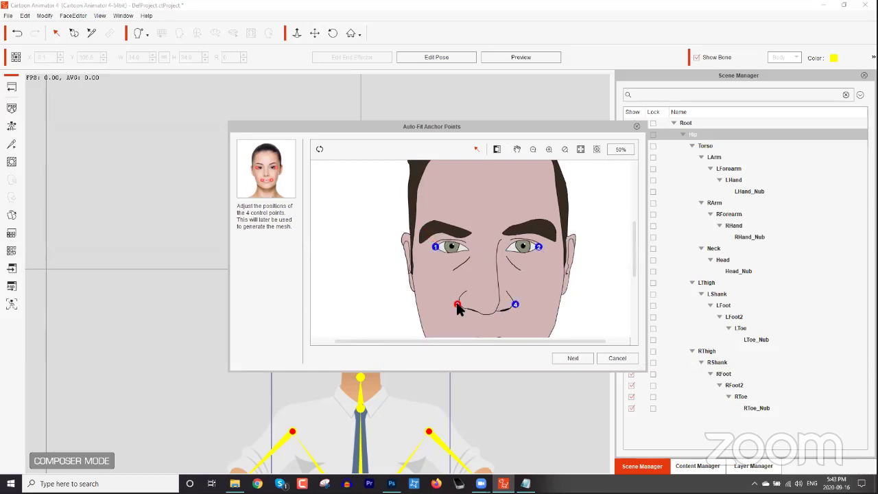
{"action": "left_click", "coordinate": [574, 358]}
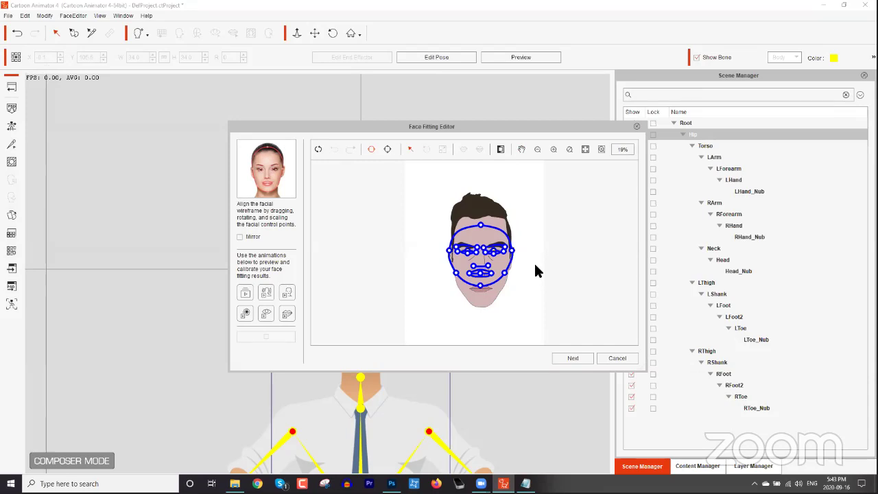
Step: Stretch the face contour of the wireframe up to the hair and down around the jaw and chin, and adjust the cheek points
{"action": "scroll", "coordinate": [540, 259], "scroll_direction": "up", "scroll_amount": 5}
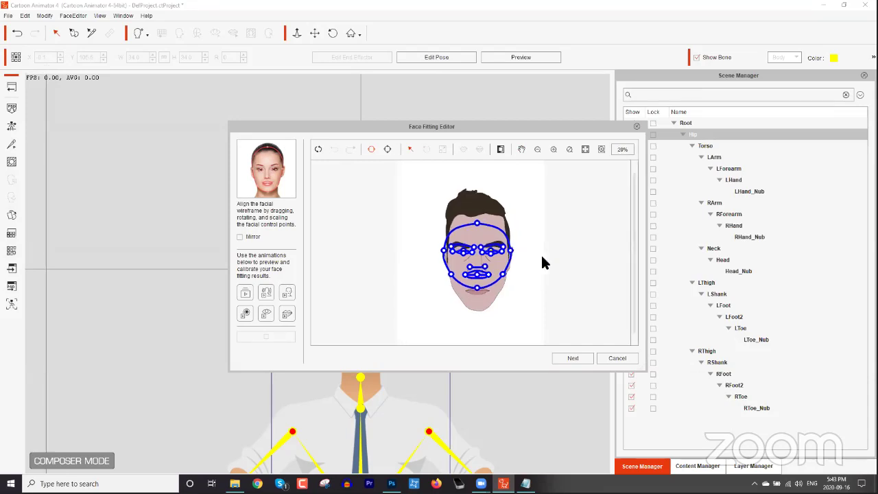
{"action": "scroll", "coordinate": [542, 258], "scroll_direction": "down", "scroll_amount": 4}
{"action": "left_click_drag", "start_coordinate": [481, 208], "coordinate": [480, 169]}
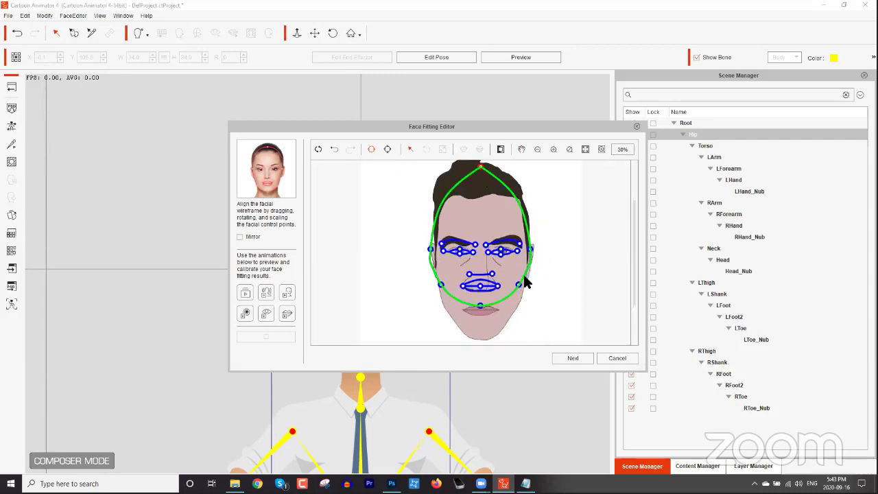
{"action": "left_click_drag", "start_coordinate": [519, 286], "coordinate": [476, 342]}
{"action": "left_click_drag", "start_coordinate": [441, 285], "coordinate": [442, 304]}
{"action": "left_click_drag", "start_coordinate": [430, 253], "coordinate": [434, 246]}
Step: Switch to the detailed control points, fit them around the eye on the image's left, and move both brows' inner ends onto the brow tips
{"action": "scroll", "coordinate": [490, 300], "scroll_direction": "up", "scroll_amount": 10}
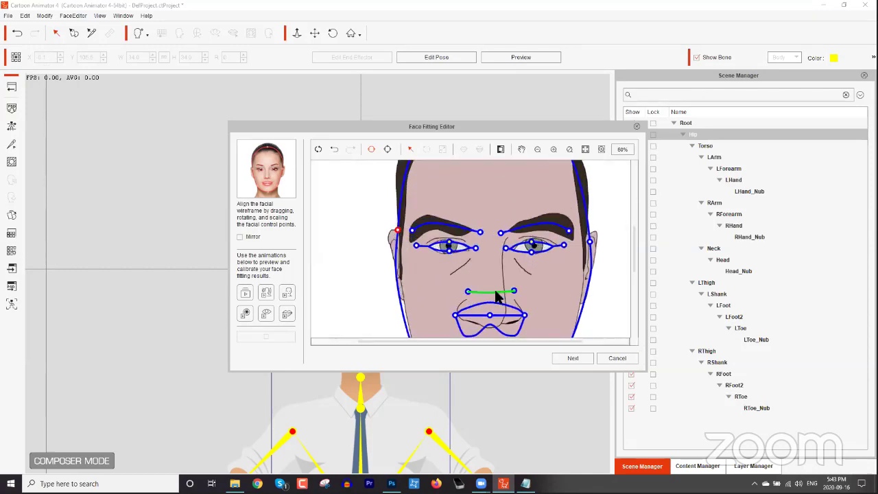
{"action": "scroll", "coordinate": [427, 263], "scroll_direction": "down", "scroll_amount": 4}
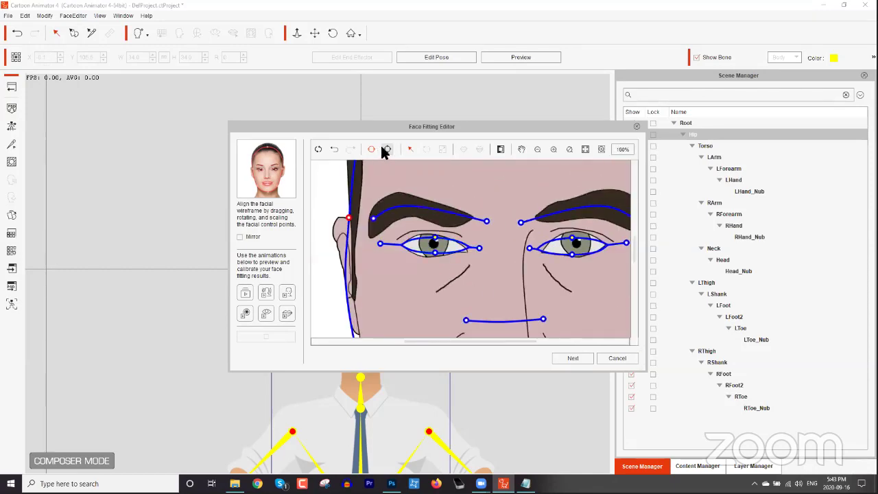
{"action": "left_click", "coordinate": [383, 147]}
{"action": "left_click_drag", "start_coordinate": [413, 240], "coordinate": [414, 236]}
{"action": "left_click", "coordinate": [434, 236]}
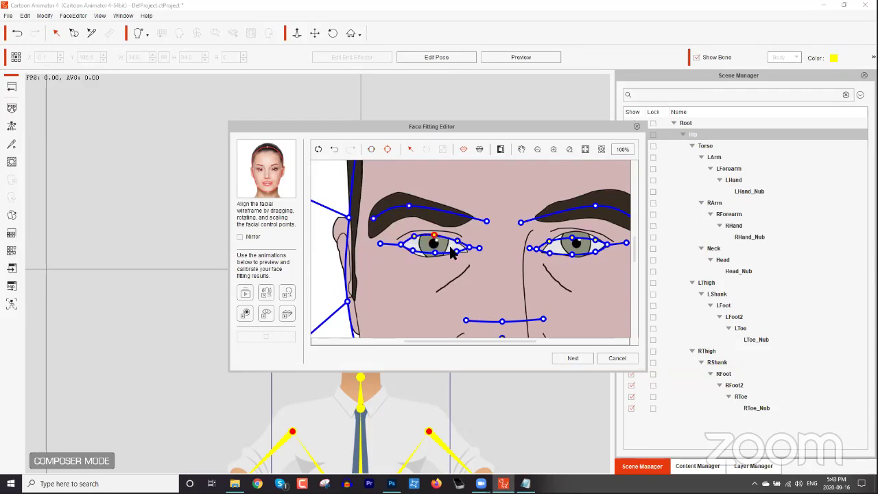
{"action": "left_click", "coordinate": [433, 255]}
{"action": "left_click", "coordinate": [414, 253]}
{"action": "left_click", "coordinate": [471, 254]}
{"action": "left_click_drag", "start_coordinate": [485, 223], "coordinate": [541, 218]}
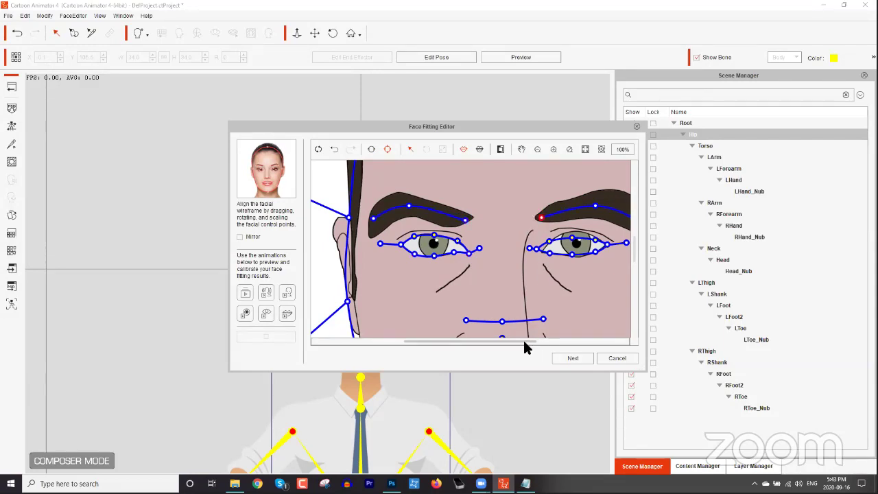
Step: Fit the upper and lower eyelid control points to the eye on the image's right
{"action": "left_click_drag", "start_coordinate": [524, 341], "coordinate": [558, 343]}
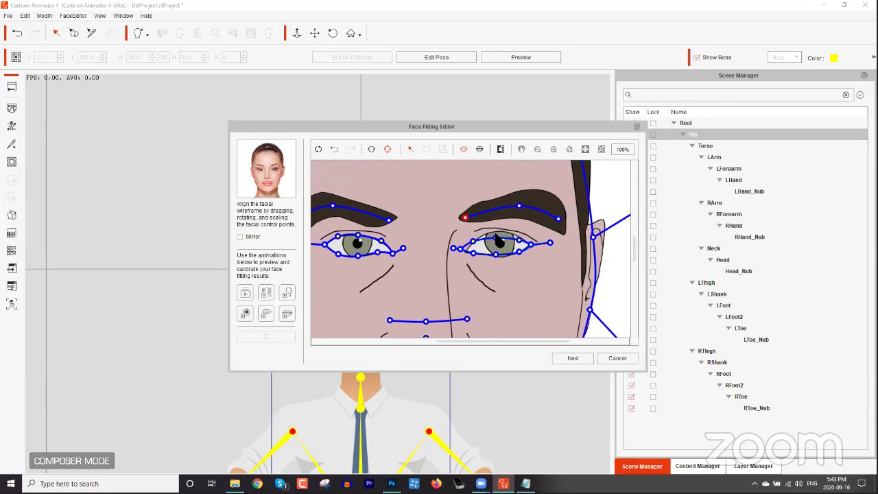
{"action": "left_click_drag", "start_coordinate": [497, 238], "coordinate": [501, 230]}
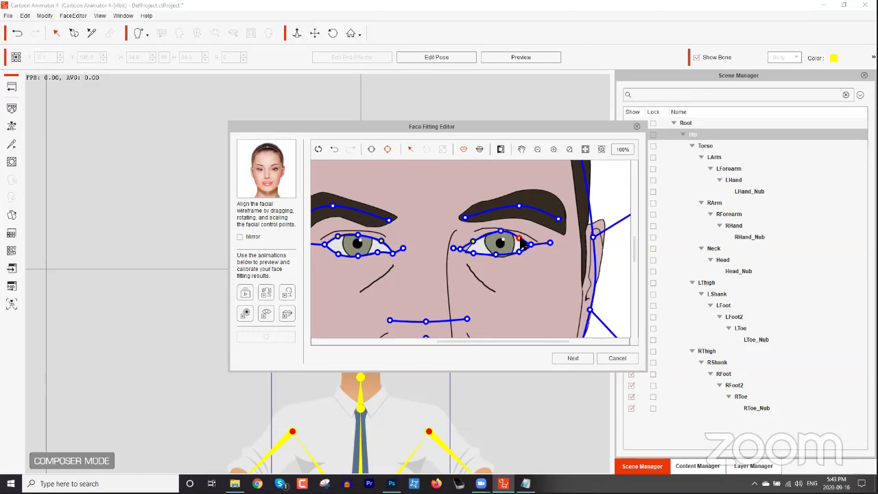
{"action": "left_click_drag", "start_coordinate": [495, 254], "coordinate": [502, 256]}
{"action": "left_click", "coordinate": [482, 255]}
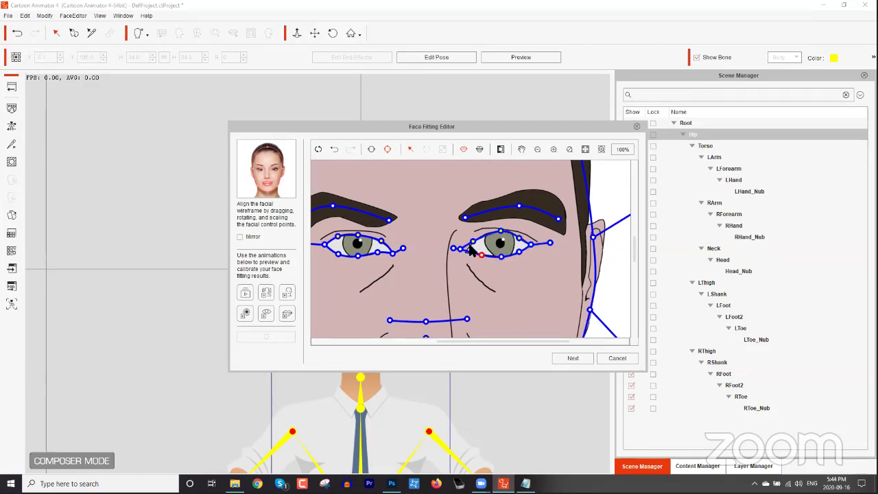
{"action": "left_click_drag", "start_coordinate": [460, 248], "coordinate": [476, 241]}
Step: Move the mouth wireframe over the drawn lips, and lower and widen the nose line to reach both outer nostril edges
{"action": "scroll", "coordinate": [481, 276], "scroll_direction": "down", "scroll_amount": 3}
{"action": "scroll", "coordinate": [446, 285], "scroll_direction": "up", "scroll_amount": 2}
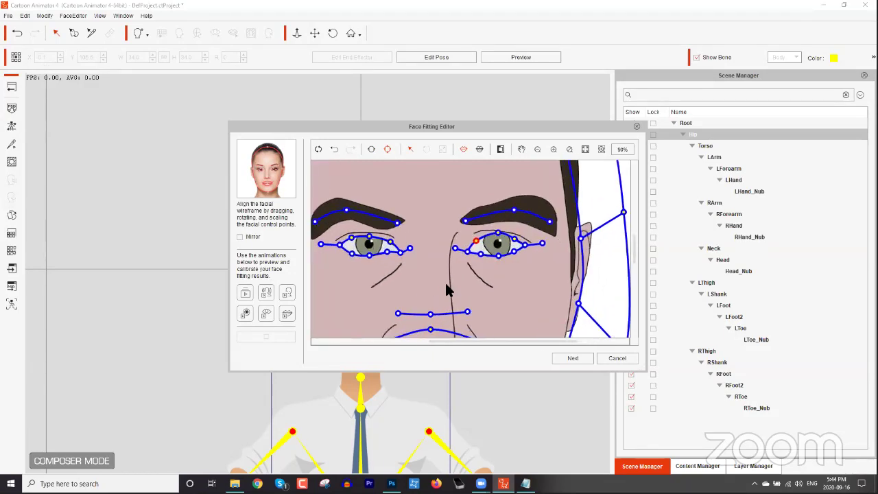
{"action": "scroll", "coordinate": [635, 261], "scroll_direction": "down", "scroll_amount": 2}
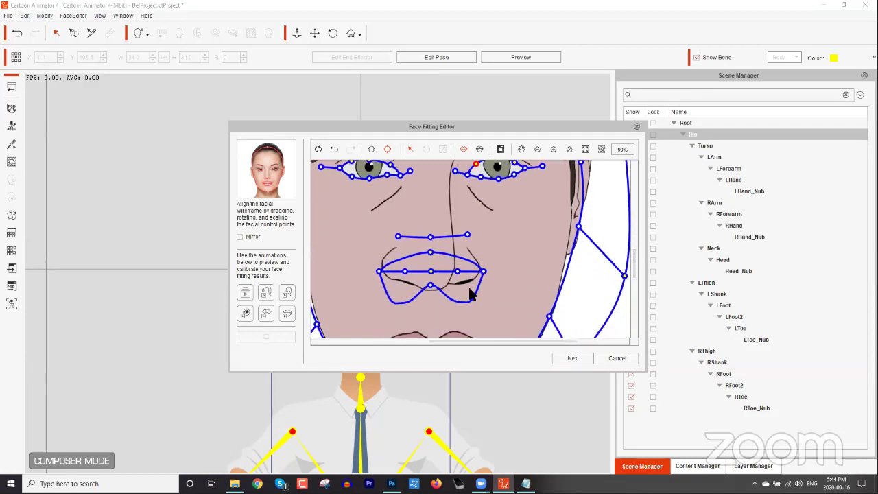
{"action": "scroll", "coordinate": [637, 278], "scroll_direction": "down", "scroll_amount": 2}
{"action": "scroll", "coordinate": [637, 278], "scroll_direction": "up", "scroll_amount": 1}
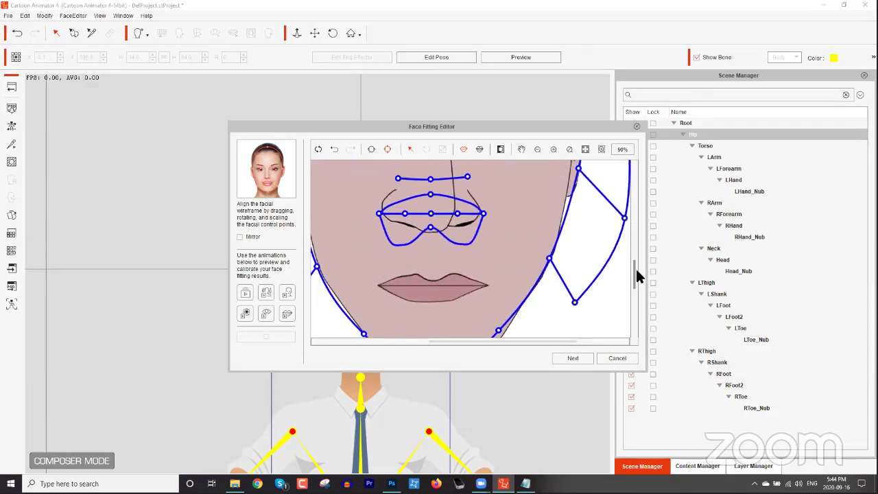
{"action": "left_click", "coordinate": [442, 234]}
{"action": "left_click_drag", "start_coordinate": [441, 235], "coordinate": [442, 287]}
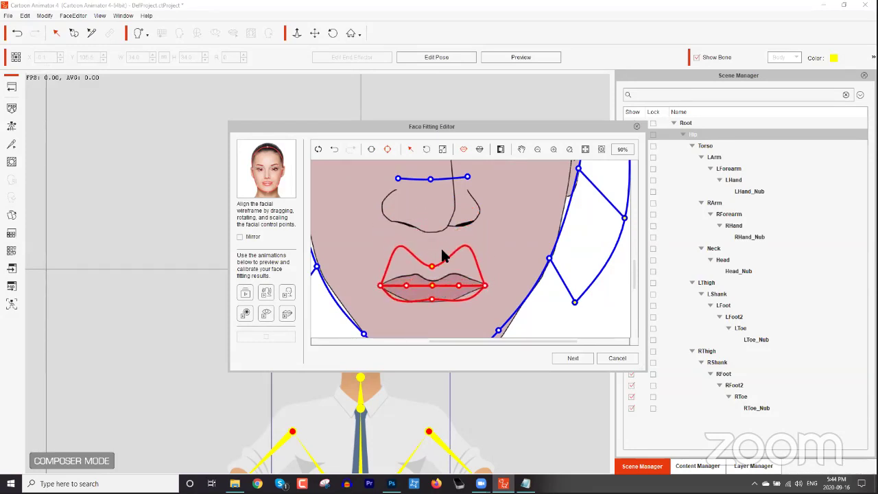
{"action": "left_click_drag", "start_coordinate": [445, 180], "coordinate": [479, 214]}
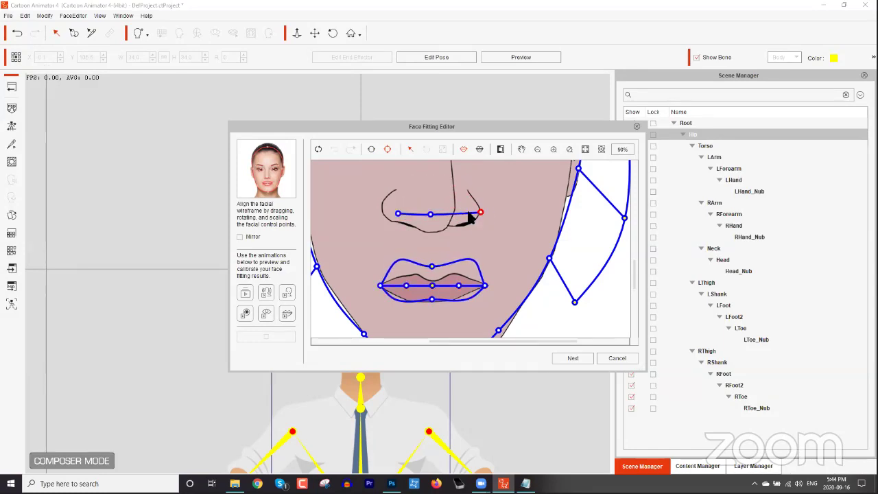
{"action": "left_click_drag", "start_coordinate": [398, 214], "coordinate": [378, 212]}
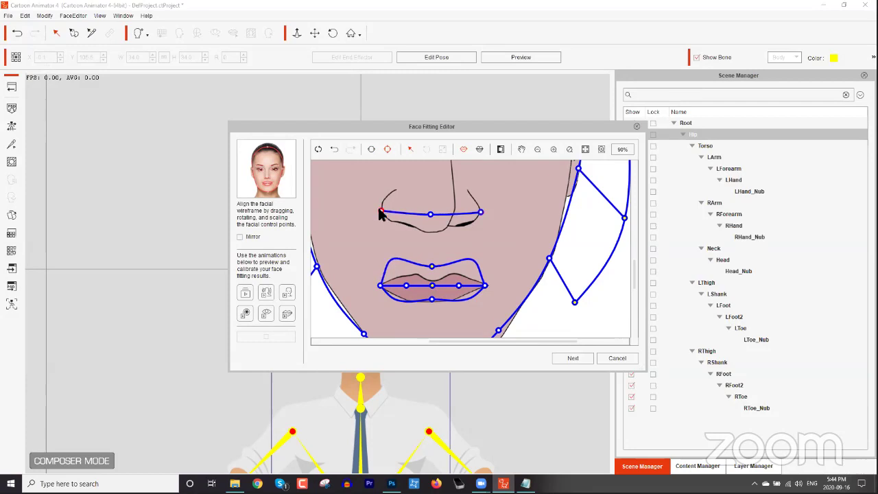
Step: Fit the face contour control points beside the ear, temple and hairline on the image's right to the drawn head edge
{"action": "left_click_drag", "start_coordinate": [634, 278], "coordinate": [636, 250]}
{"action": "left_click_drag", "start_coordinate": [580, 249], "coordinate": [573, 249]}
{"action": "left_click_drag", "start_coordinate": [582, 180], "coordinate": [572, 182]}
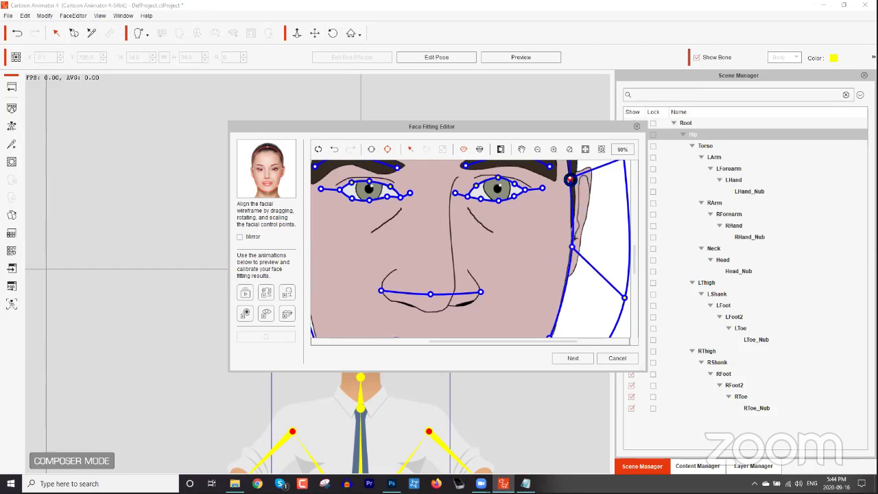
{"action": "left_click_drag", "start_coordinate": [635, 251], "coordinate": [635, 225]}
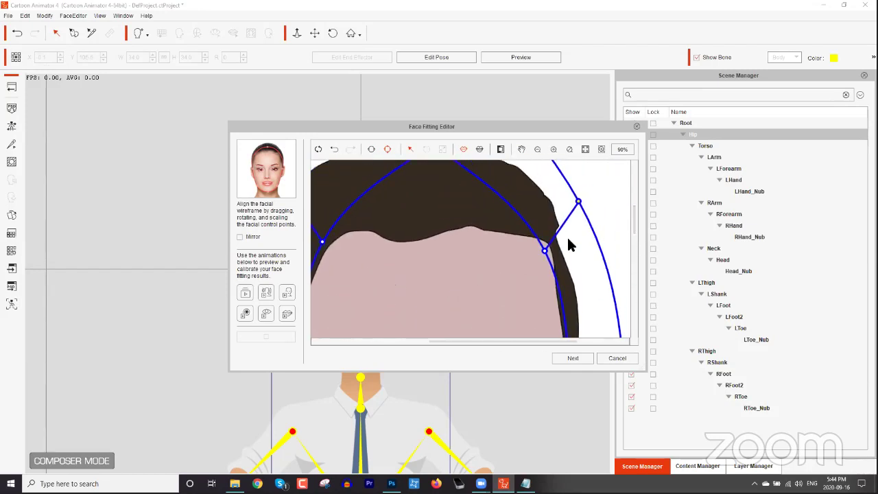
{"action": "left_click_drag", "start_coordinate": [546, 249], "coordinate": [549, 239]}
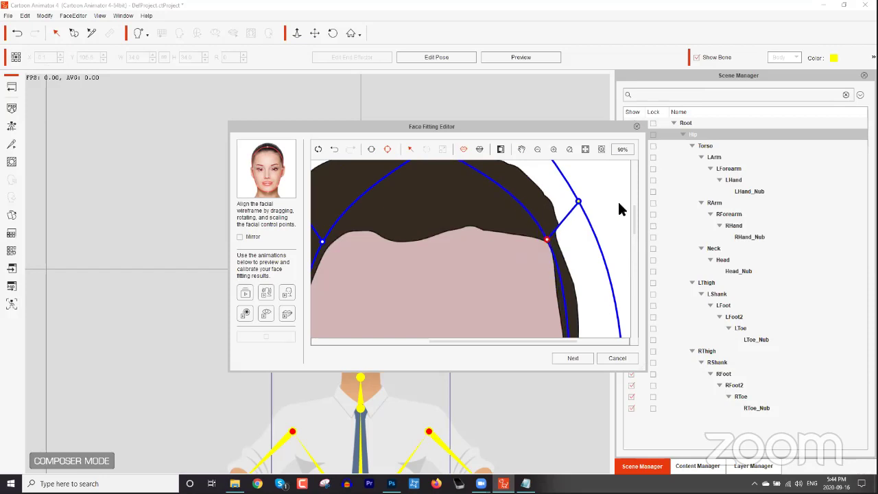
{"action": "scroll", "coordinate": [450, 258], "scroll_direction": "down", "scroll_amount": 6}
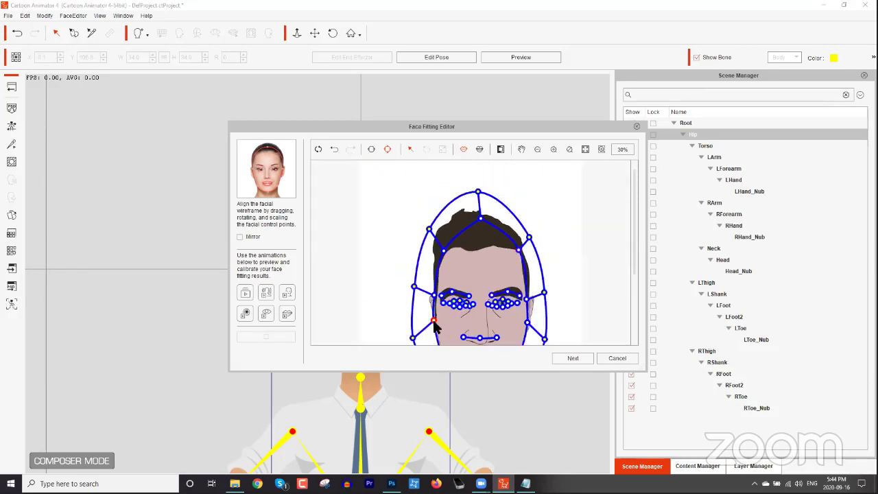
Step: Check the lower wireframe, then accept the face fitting and the default face orientation to generate the head
{"action": "left_click_drag", "start_coordinate": [634, 263], "coordinate": [637, 315]}
{"action": "left_click", "coordinate": [501, 280]}
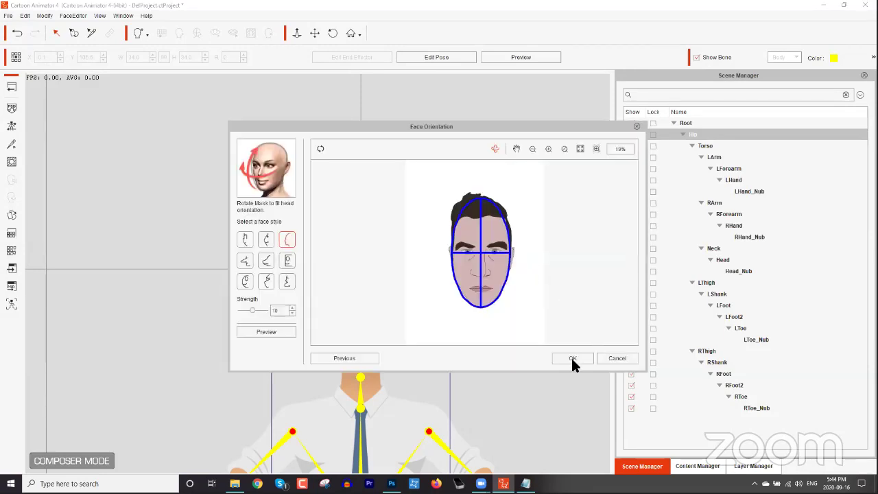
{"action": "left_click", "coordinate": [574, 358]}
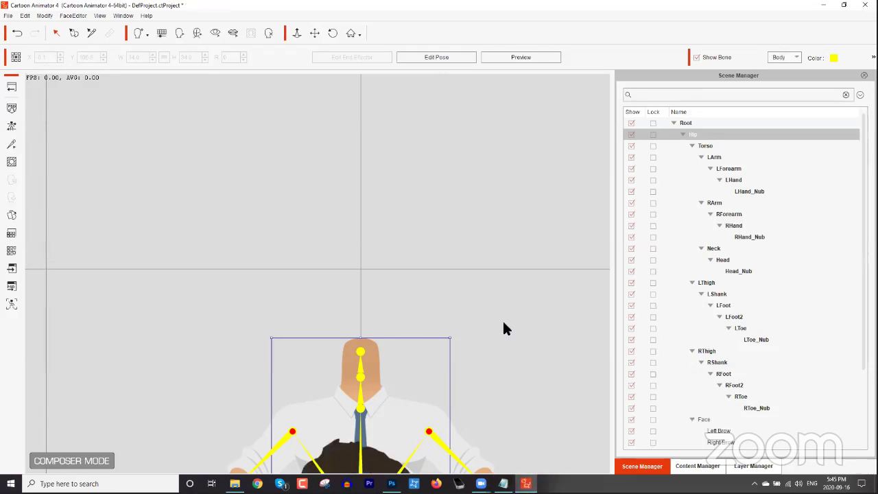
Step: Select the oversized new head, scale it down to 44.4, and move it up onto the character's neck
{"action": "left_click_drag", "start_coordinate": [490, 357], "coordinate": [514, 124]}
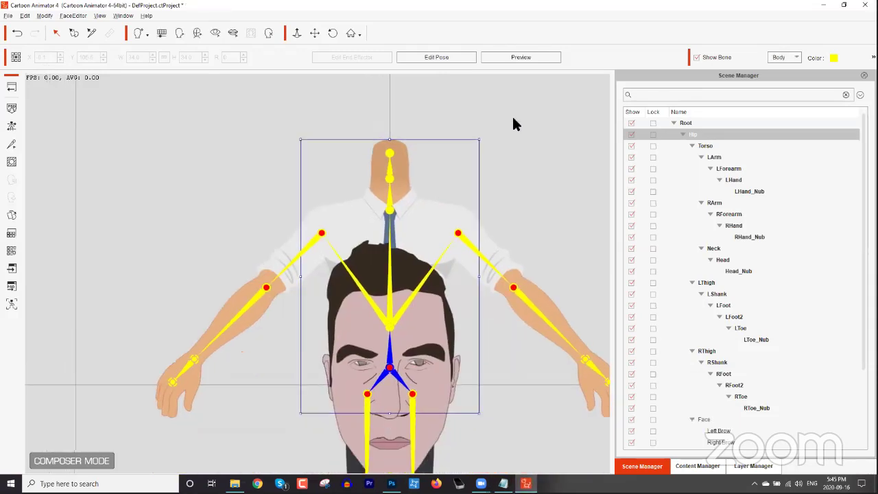
{"action": "left_click_drag", "start_coordinate": [473, 103], "coordinate": [481, 149]}
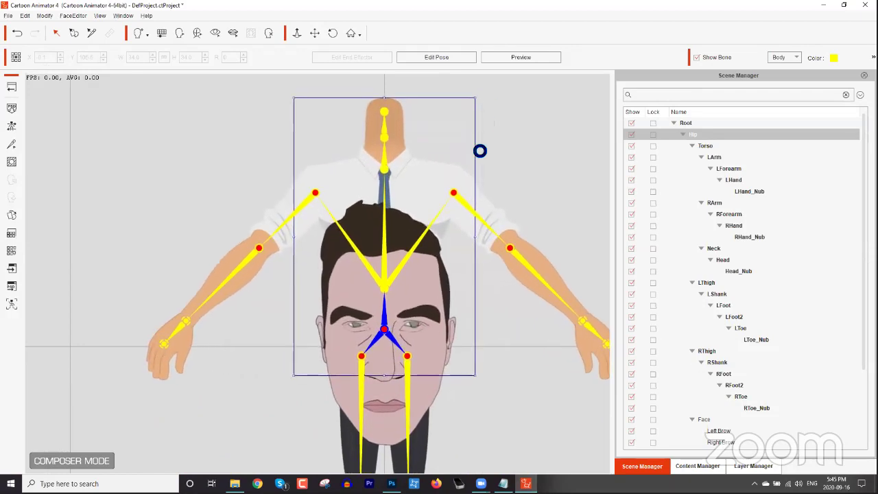
{"action": "left_click", "coordinate": [427, 382]}
{"action": "left_click_drag", "start_coordinate": [519, 136], "coordinate": [460, 251]}
{"action": "left_click_drag", "start_coordinate": [399, 321], "coordinate": [410, 89]}
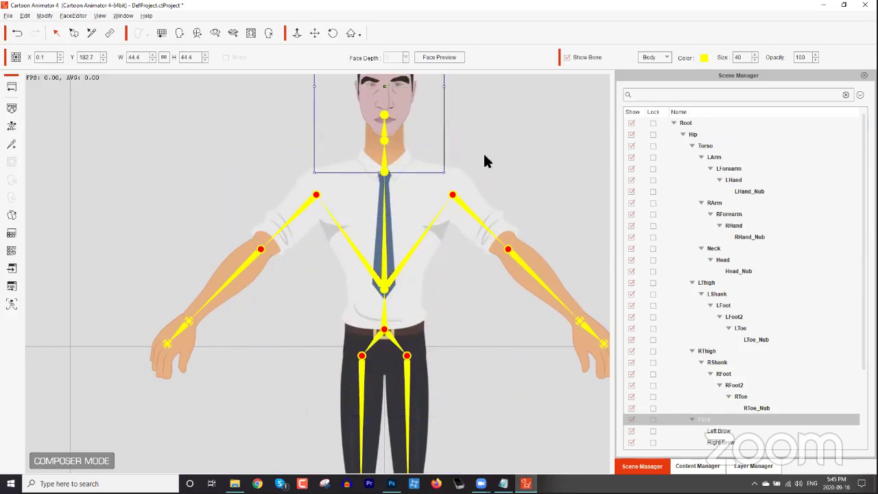
Step: Enlarge the head to 58.9 in width and height and raise it to Y 184.3 over the neck
{"action": "left_click_drag", "start_coordinate": [483, 152], "coordinate": [467, 285]}
{"action": "left_click_drag", "start_coordinate": [429, 177], "coordinate": [473, 247]}
{"action": "scroll", "coordinate": [494, 286], "scroll_direction": "up", "scroll_amount": 2}
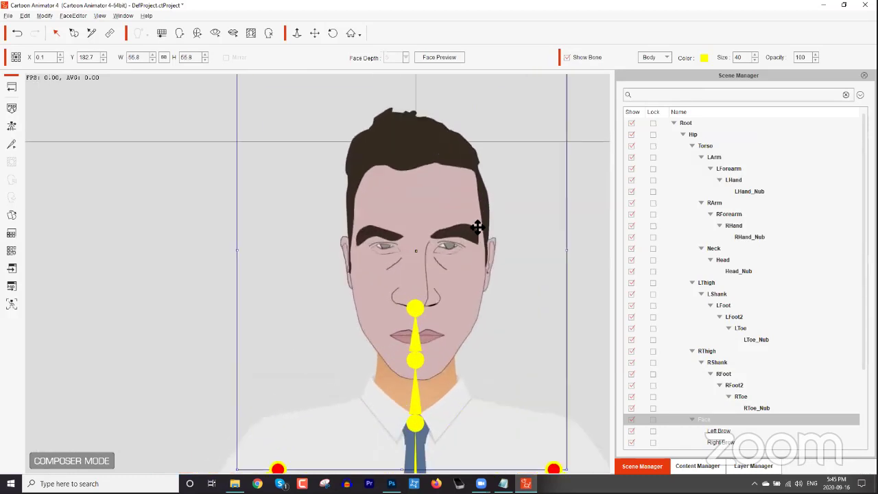
{"action": "scroll", "coordinate": [496, 307], "scroll_direction": "down", "scroll_amount": 1}
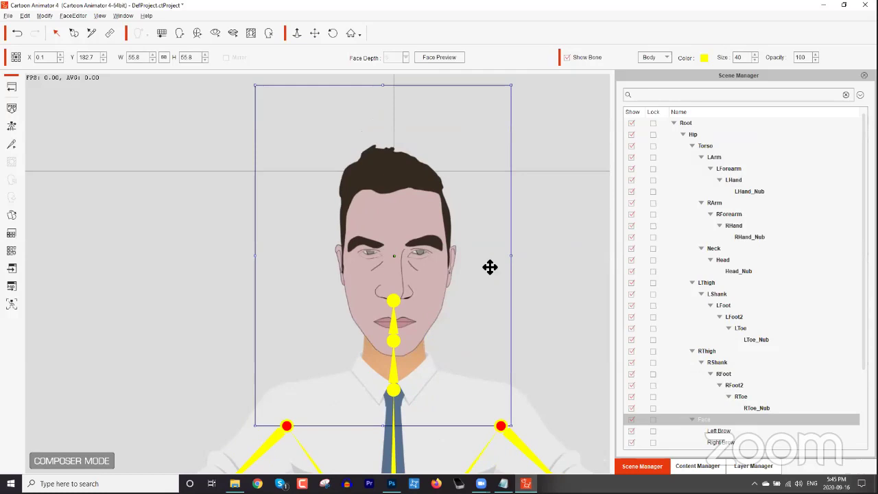
{"action": "left_click_drag", "start_coordinate": [433, 218], "coordinate": [431, 208]}
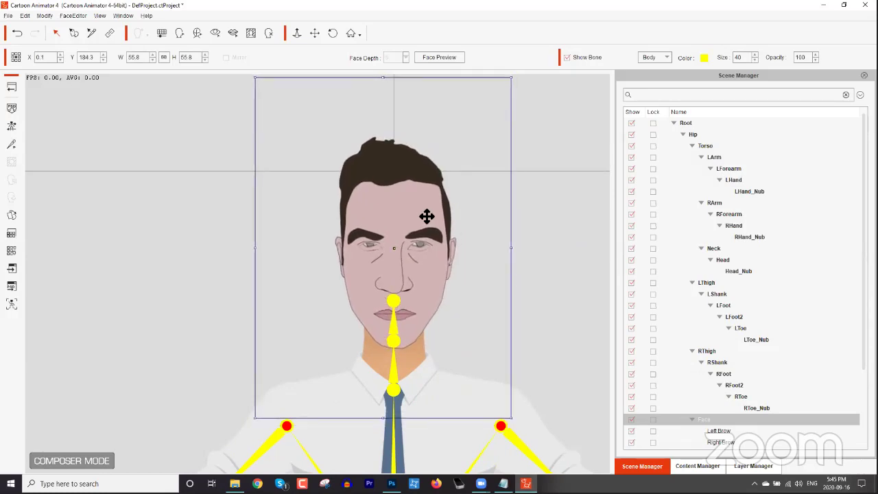
{"action": "left_click_drag", "start_coordinate": [512, 80], "coordinate": [525, 74]}
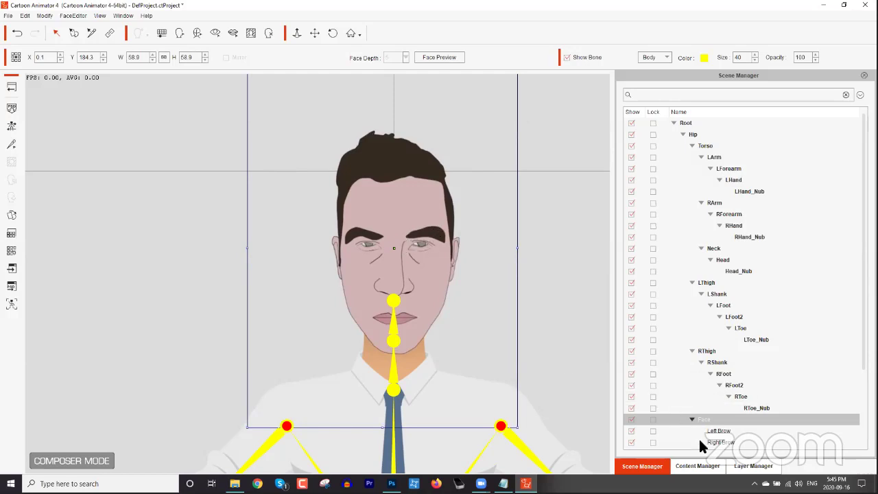
Step: Apply the Cartoon_01 morph eyes from the head templates to the face
{"action": "left_click", "coordinate": [699, 466]}
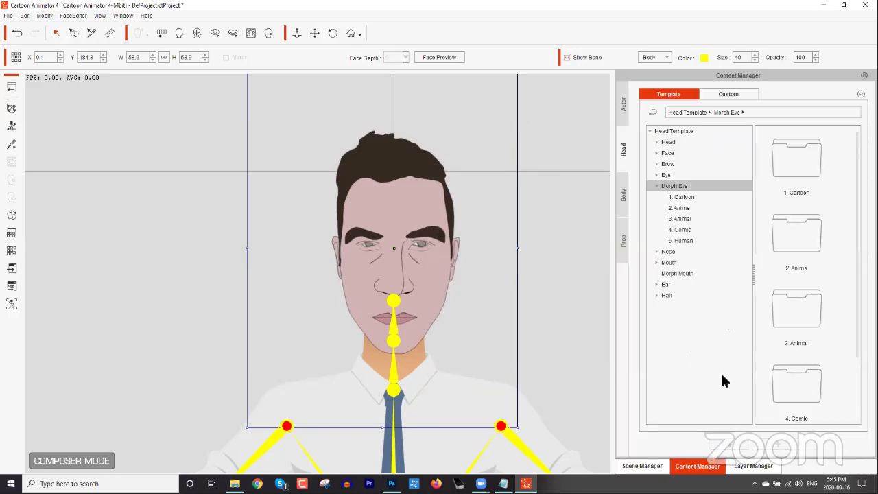
{"action": "left_click", "coordinate": [683, 197]}
{"action": "double_click", "coordinate": [798, 176]}
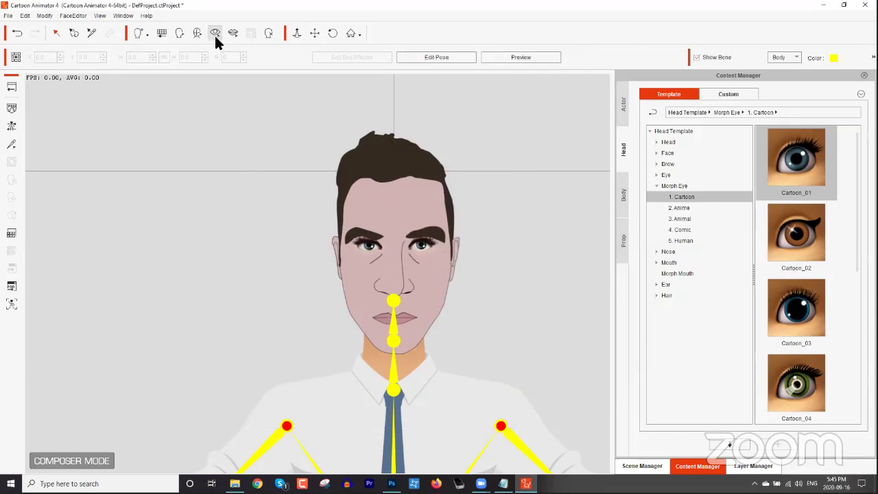
{"action": "scroll", "coordinate": [479, 329], "scroll_direction": "up", "scroll_amount": 5}
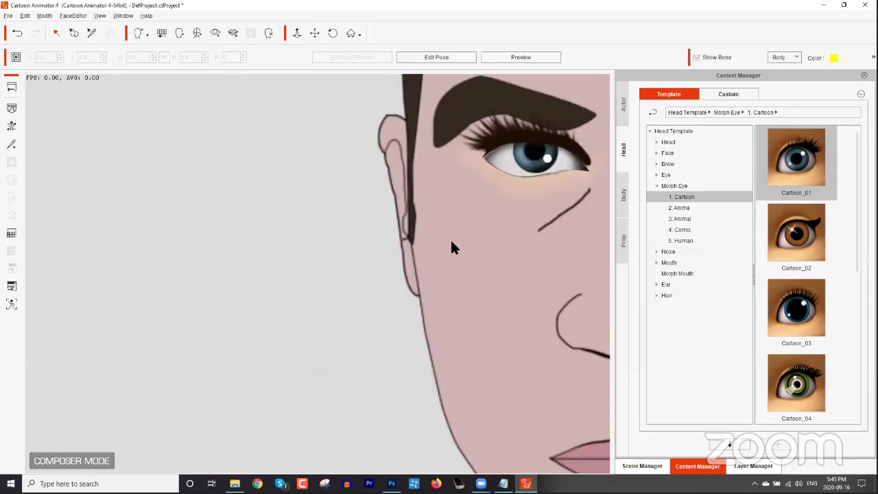
{"action": "scroll", "coordinate": [453, 247], "scroll_direction": "down", "scroll_amount": 3}
{"action": "scroll", "coordinate": [471, 294], "scroll_direction": "up", "scroll_amount": 1}
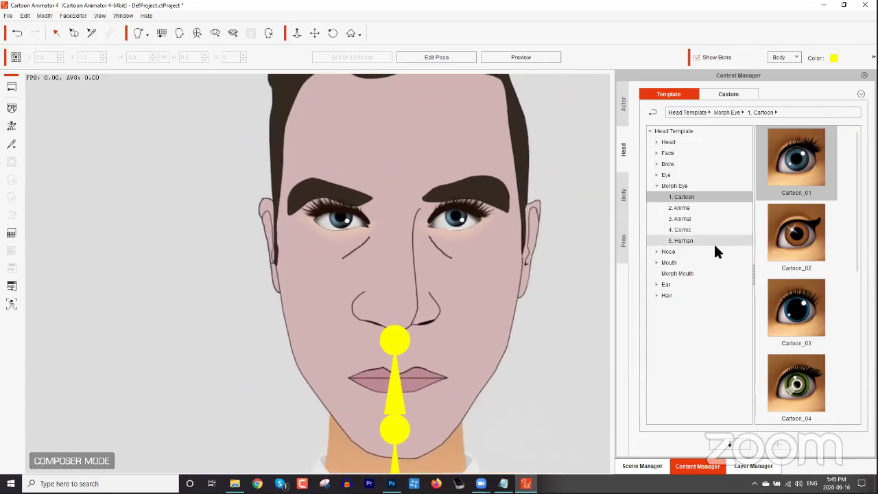
Step: Turn off the eyelashes and make-up in the eye settings
{"action": "left_click", "coordinate": [215, 33]}
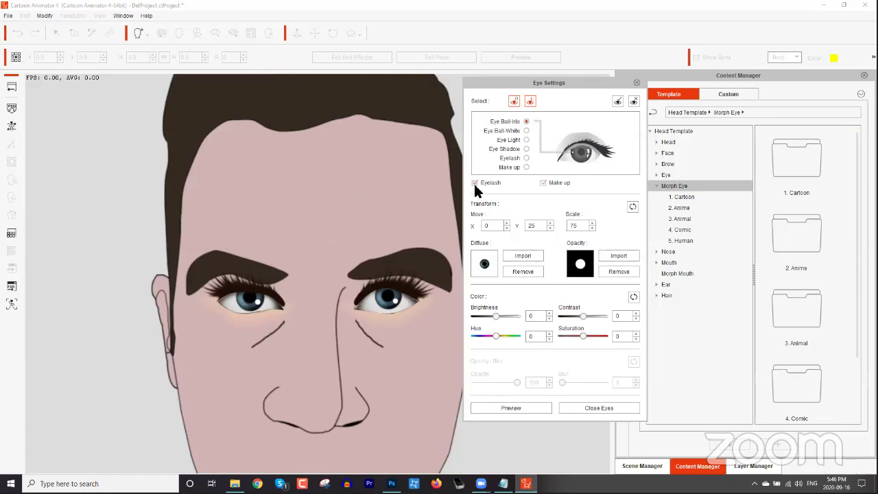
{"action": "left_click", "coordinate": [475, 182]}
{"action": "left_click", "coordinate": [542, 182]}
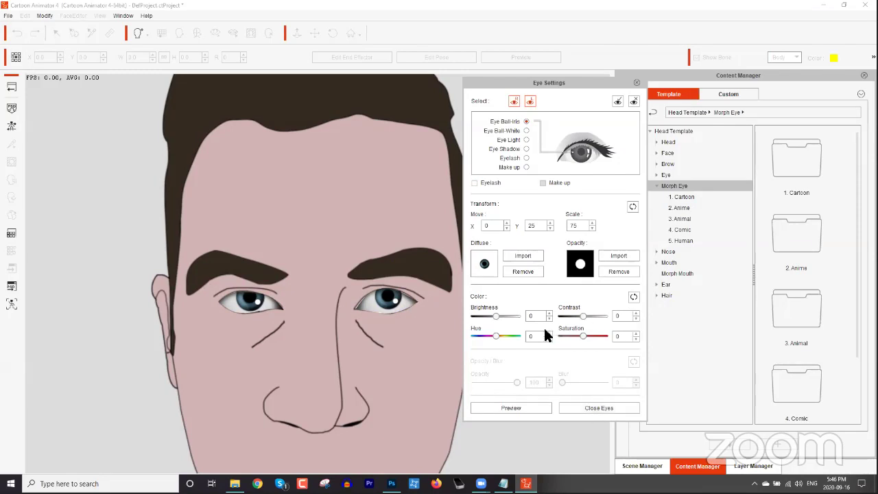
Step: Shift the hue of the eyeball iris from blue to green and close the eye settings
{"action": "left_click", "coordinate": [527, 130]}
{"action": "left_click", "coordinate": [526, 122]}
{"action": "mouse_move", "coordinate": [494, 334]}
{"action": "left_mouse_down"}
{"action": "mouse_move", "coordinate": [504, 335]}
{"action": "mouse_move", "coordinate": [491, 343]}
{"action": "left_mouse_up"}
{"action": "left_click", "coordinate": [637, 82]}
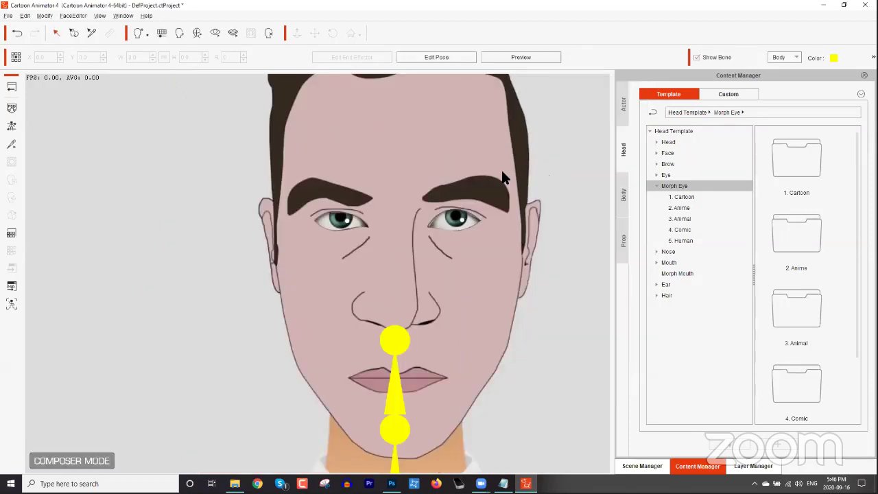
Step: Select the head and launch the character in Photoshop with head and body in one file at image scale 1.0
{"action": "scroll", "coordinate": [501, 170], "scroll_direction": "down", "scroll_amount": 2}
{"action": "scroll", "coordinate": [422, 360], "scroll_direction": "down", "scroll_amount": 1}
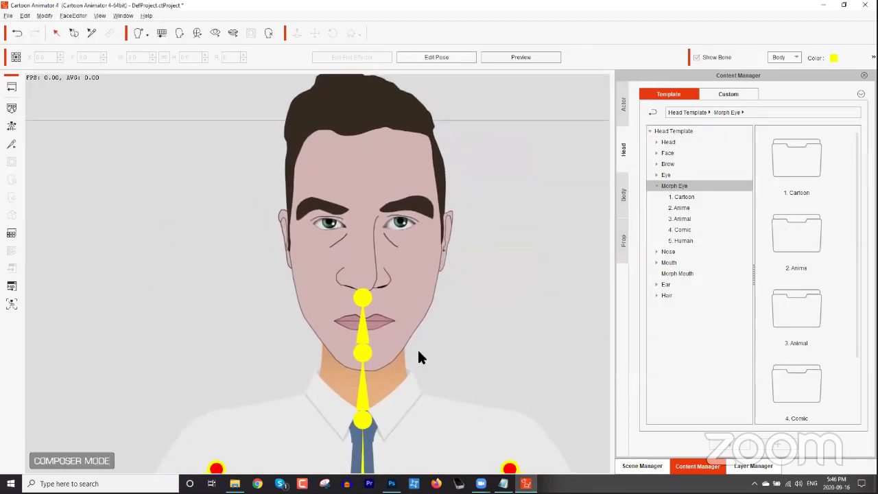
{"action": "left_click", "coordinate": [393, 328]}
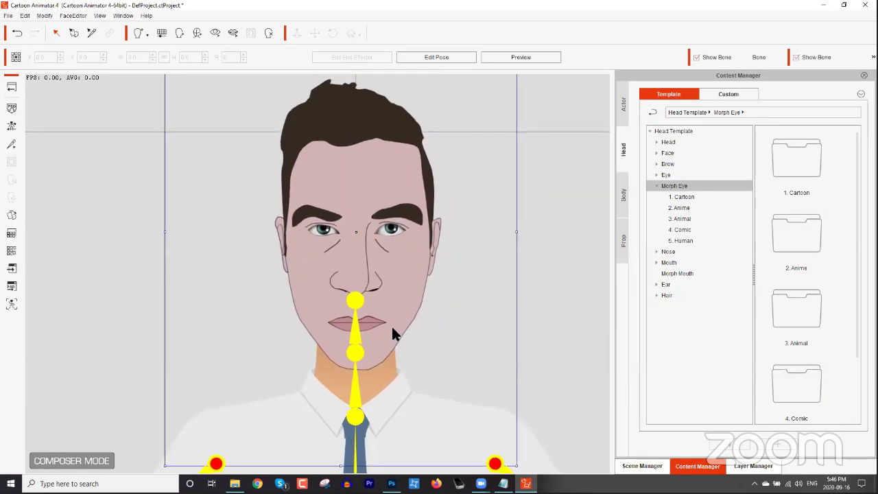
{"action": "left_click", "coordinate": [11, 289]}
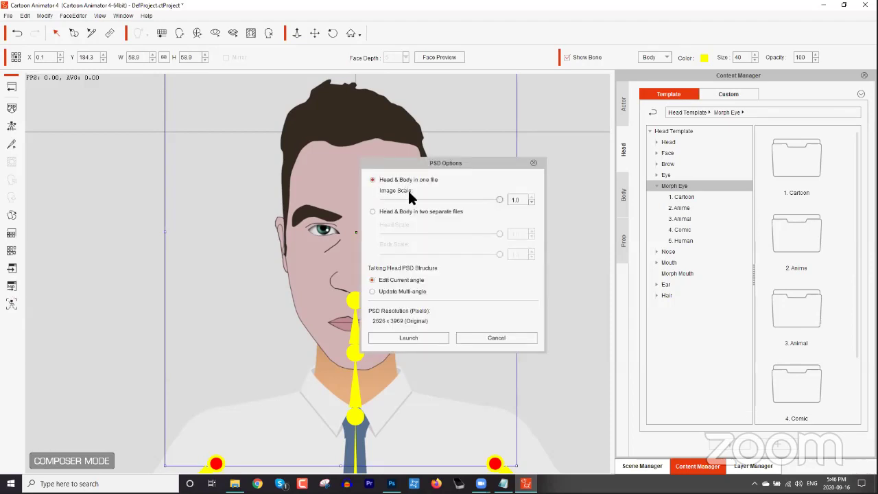
{"action": "left_click", "coordinate": [437, 336]}
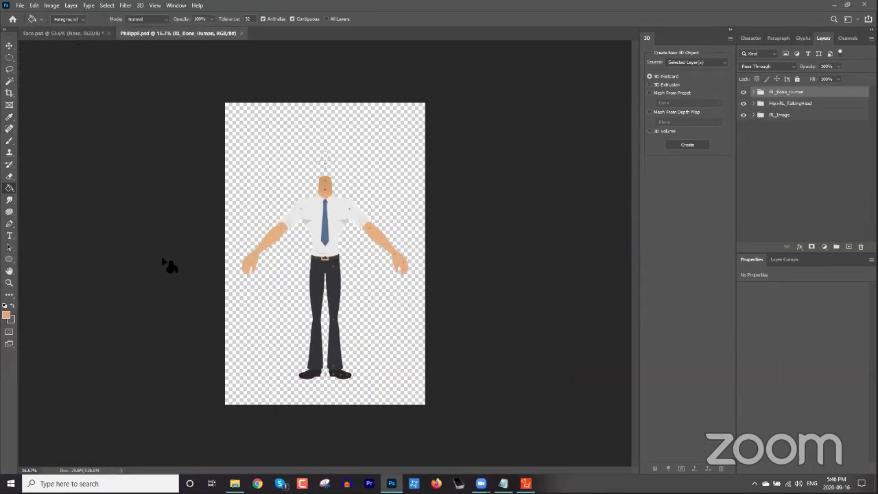
{"action": "scroll", "coordinate": [316, 271], "scroll_direction": "up", "scroll_amount": 3}
{"action": "scroll", "coordinate": [320, 272], "scroll_direction": "up", "scroll_amount": 2}
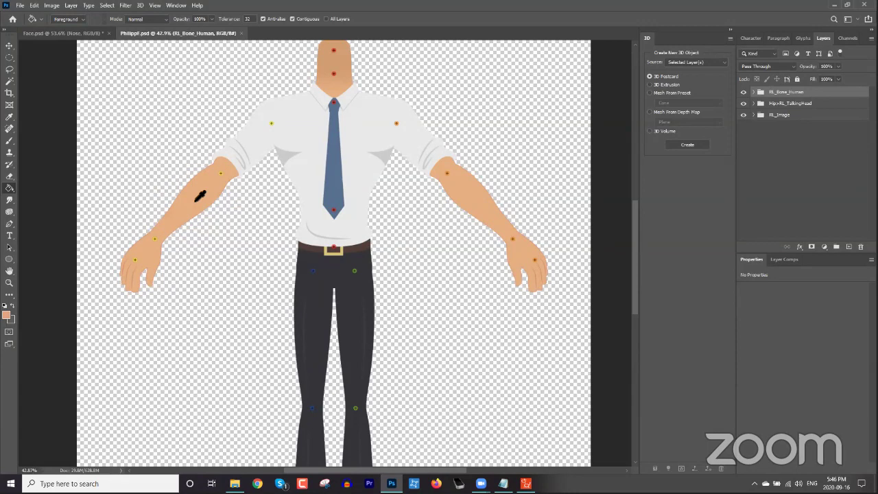
{"action": "left_click", "coordinate": [68, 34]}
{"action": "left_click", "coordinate": [350, 148]}
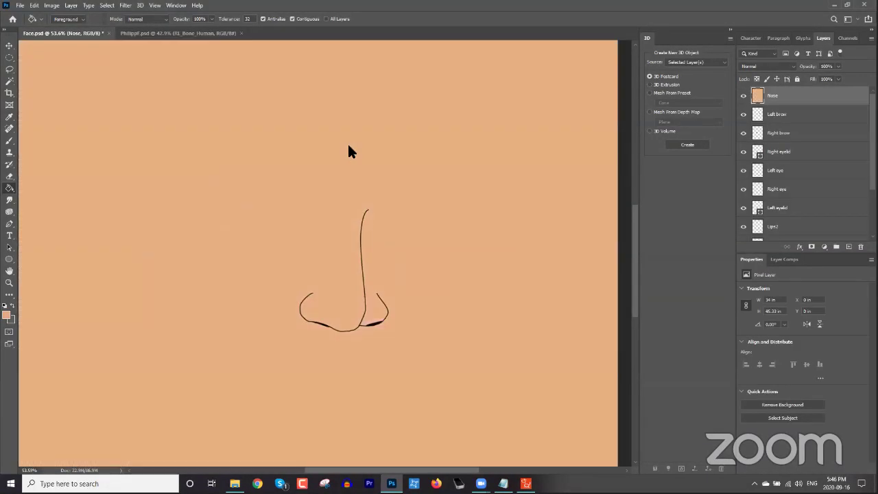
{"action": "key", "text": "ctrl+z"}
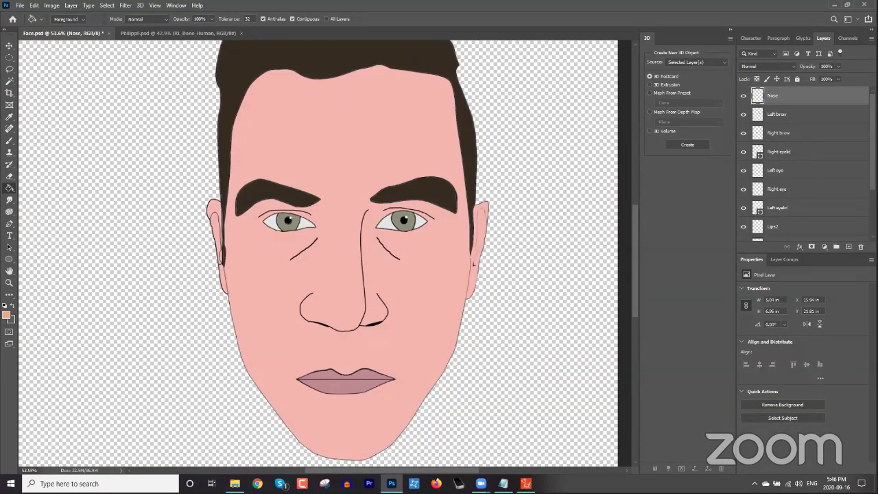
{"action": "left_click", "coordinate": [170, 34]}
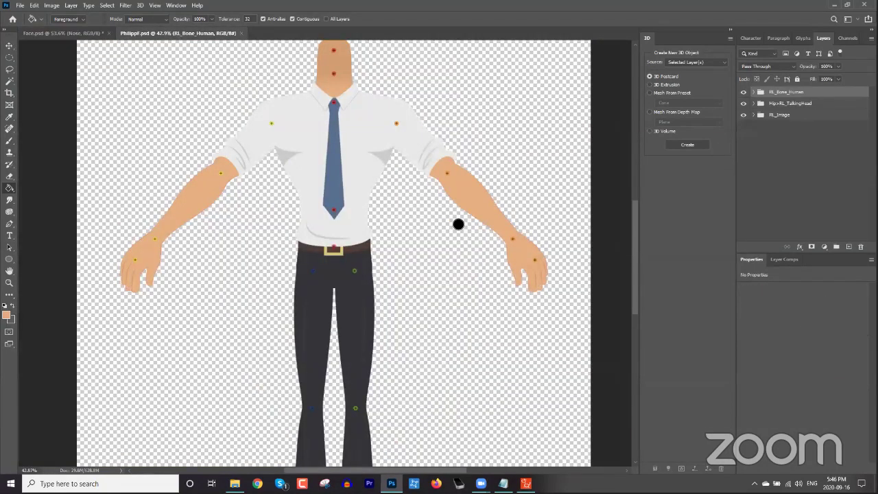
Step: Examine the exported character's layer groups, including RL_Image, Hip>RL_TalkingHead, its Center group and the Face group
{"action": "scroll", "coordinate": [458, 225], "scroll_direction": "up", "scroll_amount": 4}
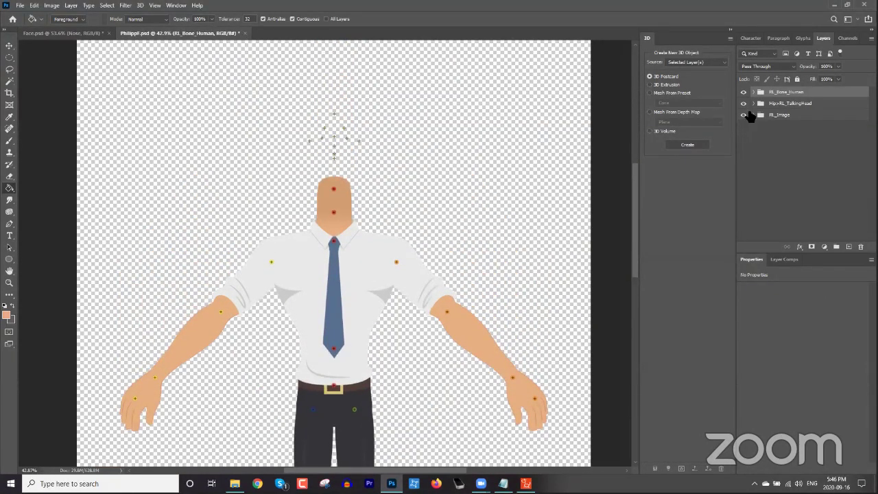
{"action": "left_click", "coordinate": [753, 114]}
{"action": "left_click", "coordinate": [753, 114]}
{"action": "left_click", "coordinate": [754, 103]}
{"action": "left_click", "coordinate": [761, 149]}
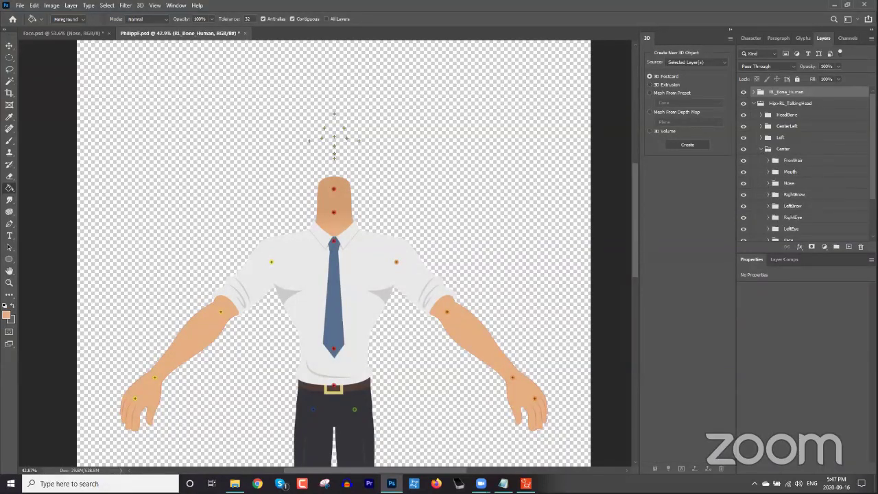
{"action": "scroll", "coordinate": [861, 150], "scroll_direction": "down", "scroll_amount": 2}
{"action": "left_click", "coordinate": [768, 192]}
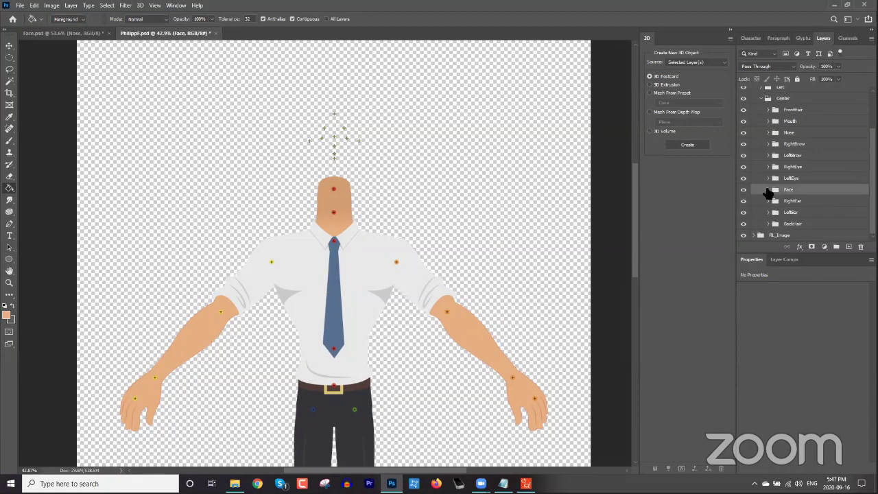
{"action": "left_click", "coordinate": [769, 190]}
{"action": "left_click", "coordinate": [768, 191]}
Step: Close the exported character file and Face.psd without saving, and switch back to Cartoon Animator
{"action": "left_click", "coordinate": [216, 33]}
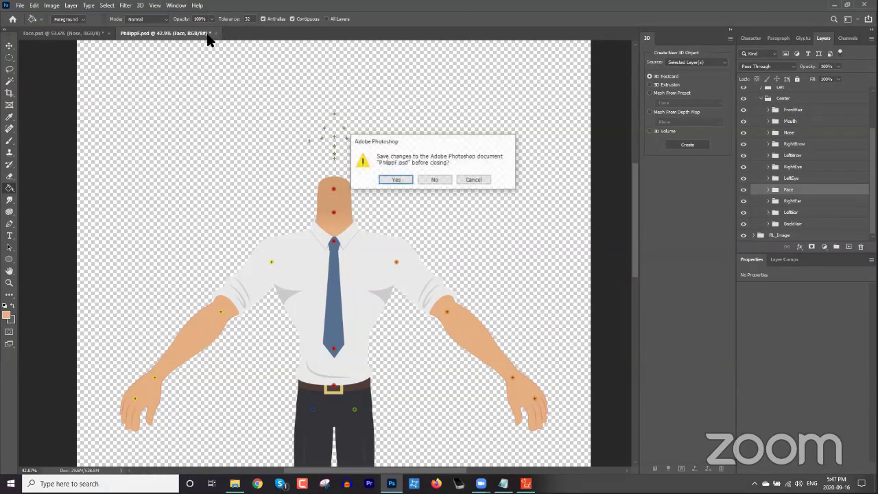
{"action": "left_click", "coordinate": [437, 180]}
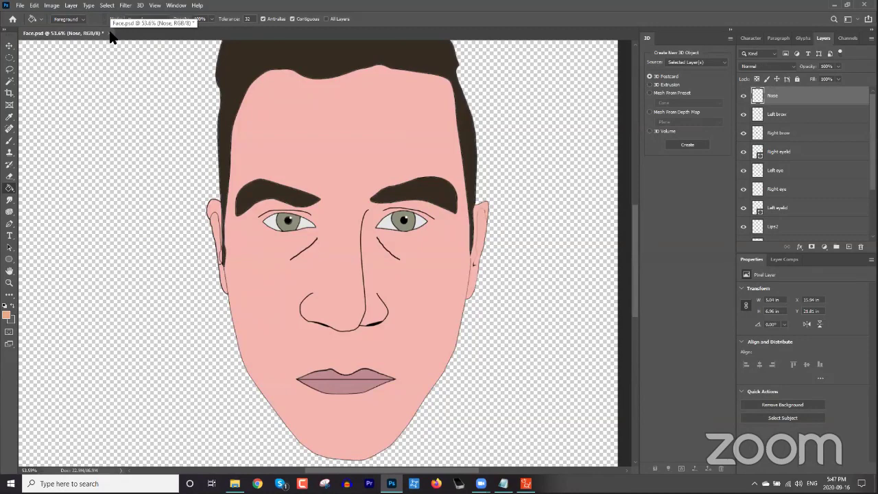
{"action": "left_click", "coordinate": [108, 33]}
{"action": "left_click", "coordinate": [437, 180]}
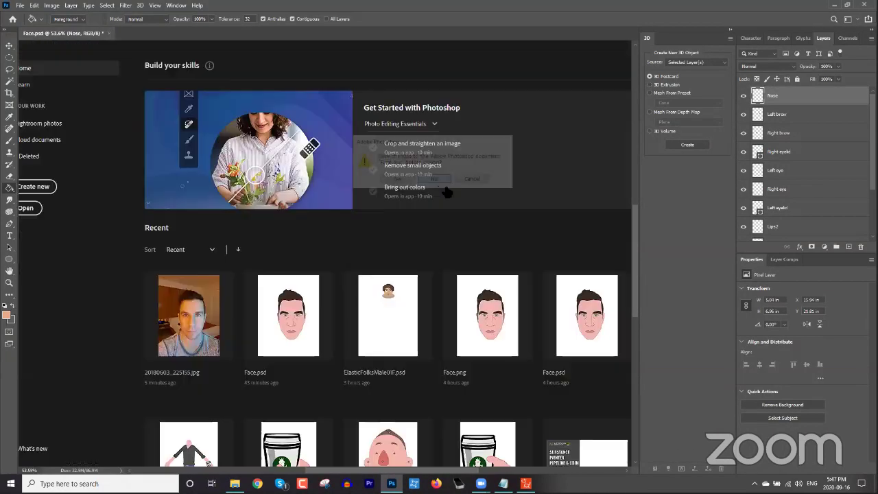
{"action": "left_click", "coordinate": [525, 484]}
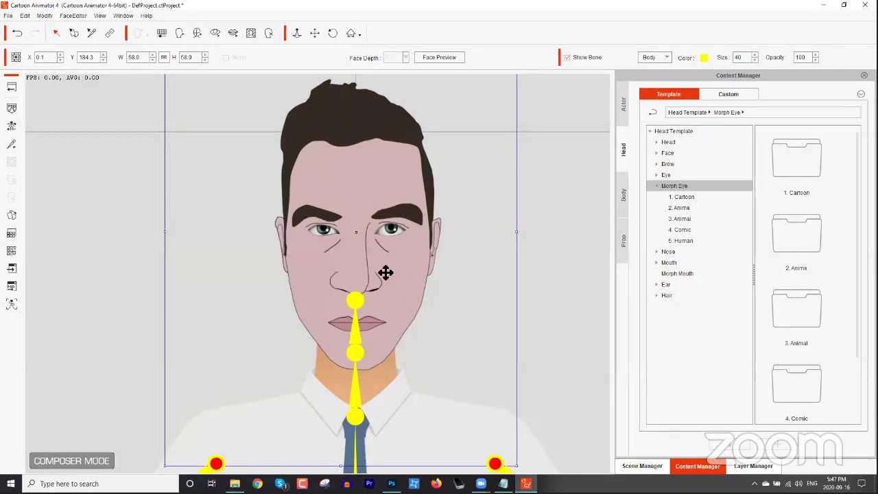
Step: Launch the head's face image and the character's bare forearm image in Photoshop, each as its own file
{"action": "left_click", "coordinate": [12, 271]}
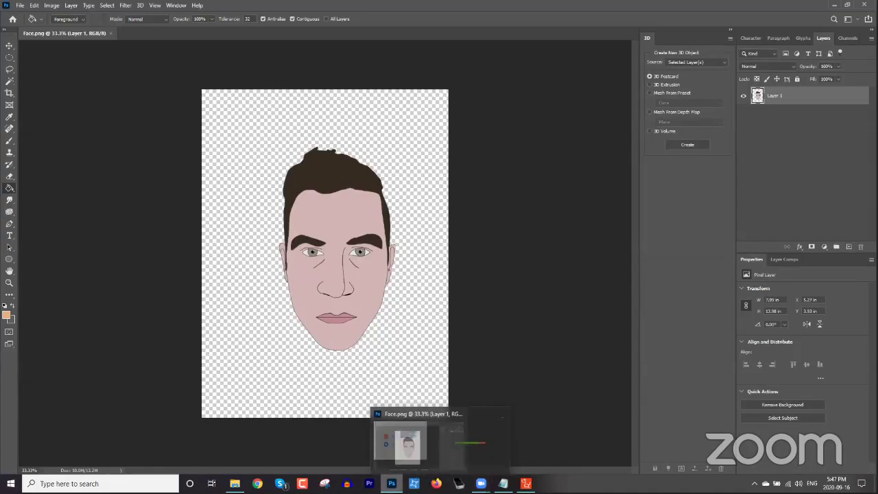
{"action": "left_click", "coordinate": [525, 483]}
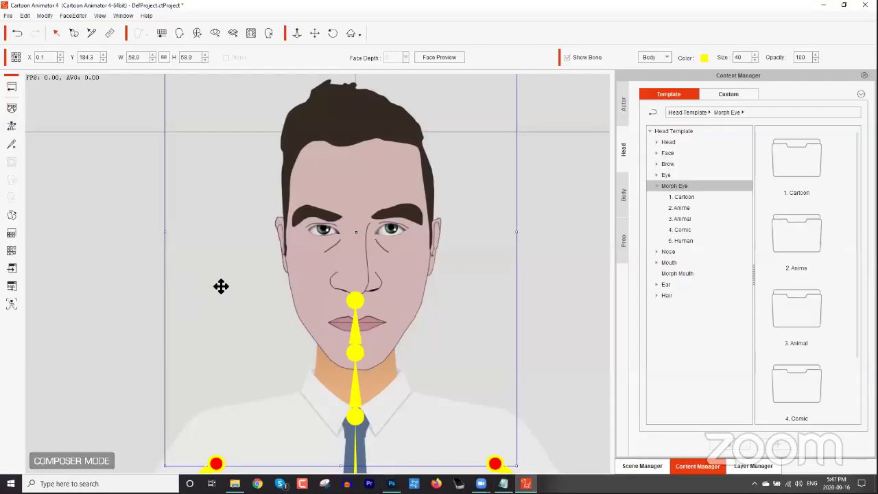
{"action": "left_click", "coordinate": [520, 445]}
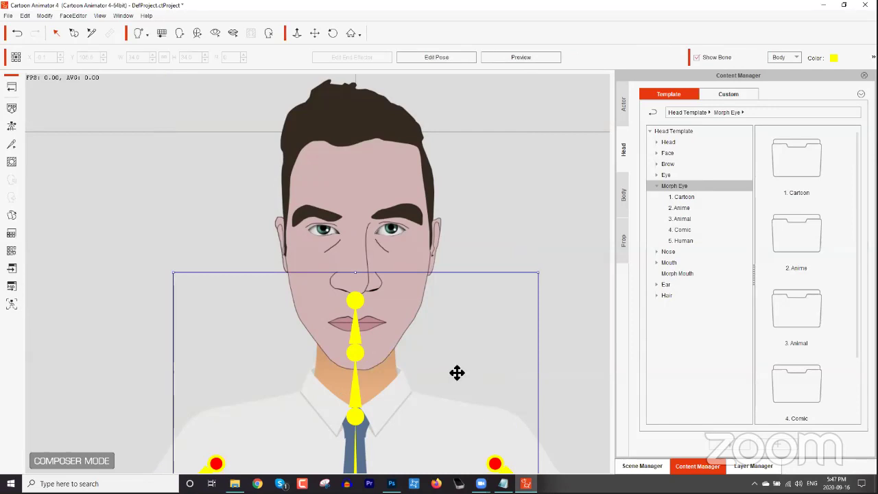
{"action": "left_click", "coordinate": [473, 245]}
{"action": "scroll", "coordinate": [526, 373], "scroll_direction": "down", "scroll_amount": 3}
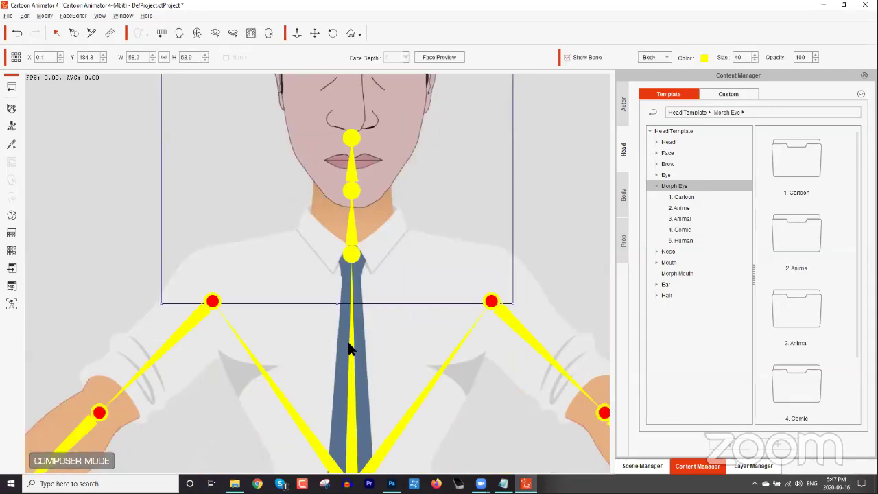
{"action": "left_click_drag", "start_coordinate": [349, 349], "coordinate": [464, 287]}
{"action": "left_click", "coordinate": [207, 352]}
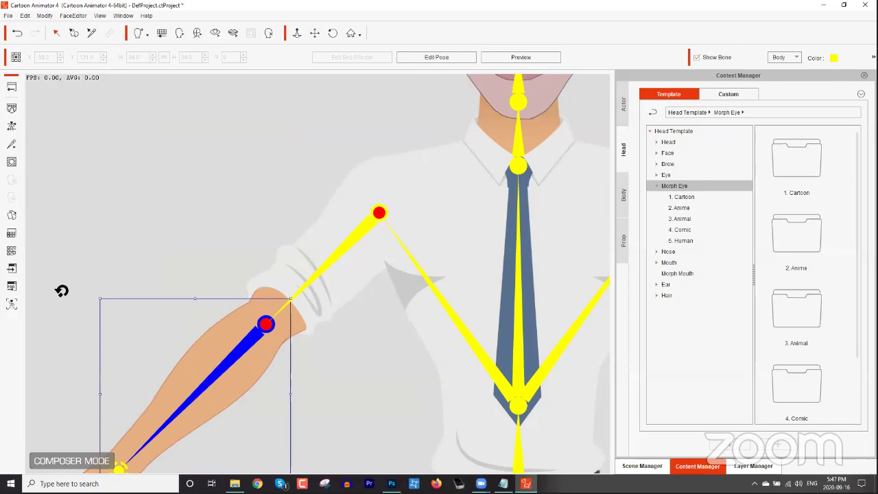
{"action": "left_click", "coordinate": [12, 272]}
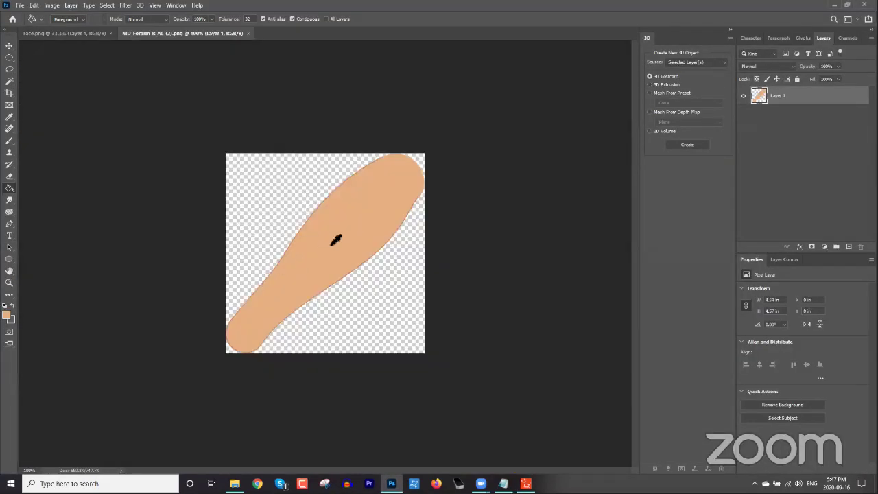
Step: Fill the face and ears in Face.png with the forearm's skin colour, save the file and switch back to Cartoon Animator
{"action": "left_click", "coordinate": [83, 34]}
{"action": "left_click", "coordinate": [350, 234]}
{"action": "scroll", "coordinate": [361, 299], "scroll_direction": "up", "scroll_amount": 3}
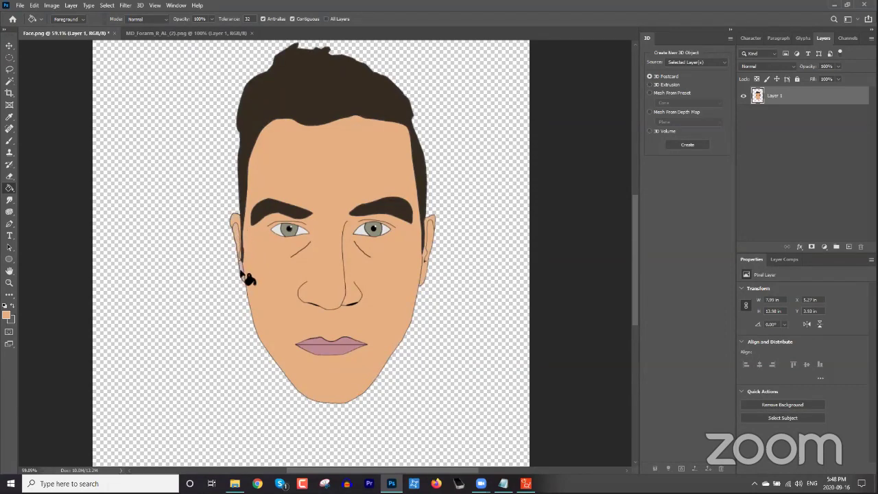
{"action": "left_click", "coordinate": [21, 6]}
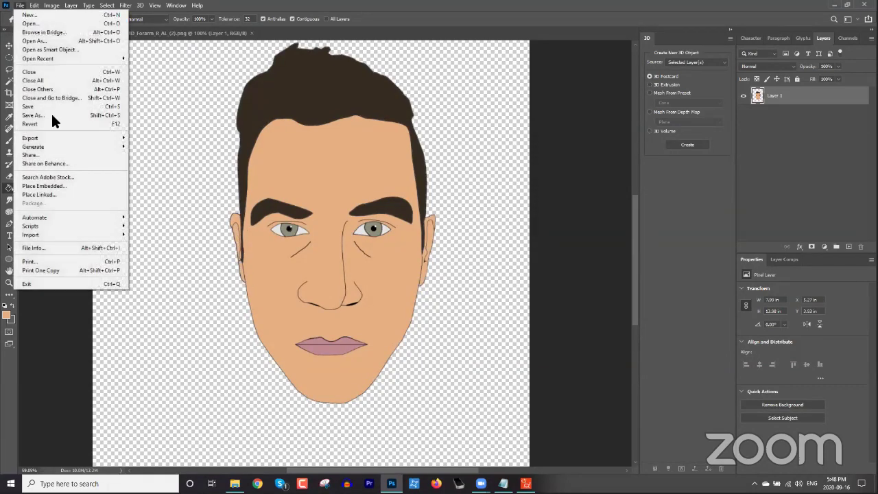
{"action": "left_click", "coordinate": [27, 106]}
{"action": "left_click", "coordinate": [526, 484]}
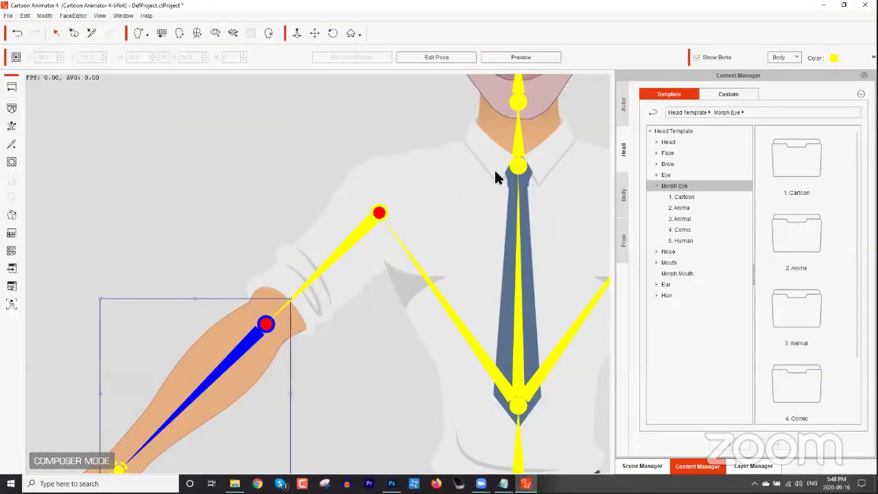
Step: Check the head in the composer, close the forearm and Face.png files in Photoshop, and switch back to Cartoon Animator
{"action": "left_click_drag", "start_coordinate": [583, 224], "coordinate": [349, 396]}
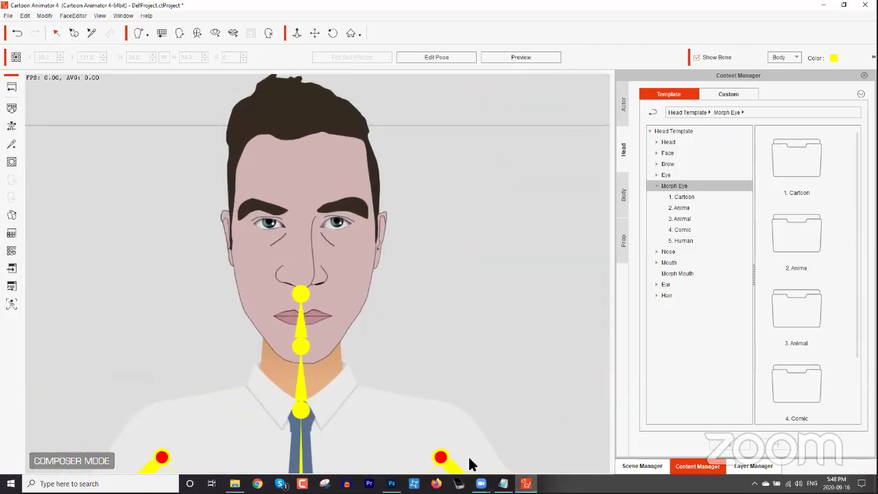
{"action": "left_click", "coordinate": [391, 484]}
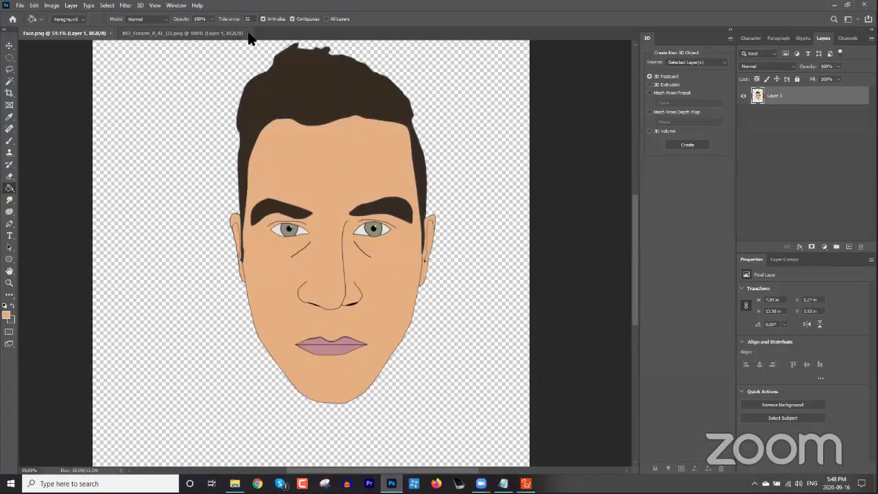
{"action": "left_click", "coordinate": [249, 33]}
{"action": "left_click", "coordinate": [111, 33]}
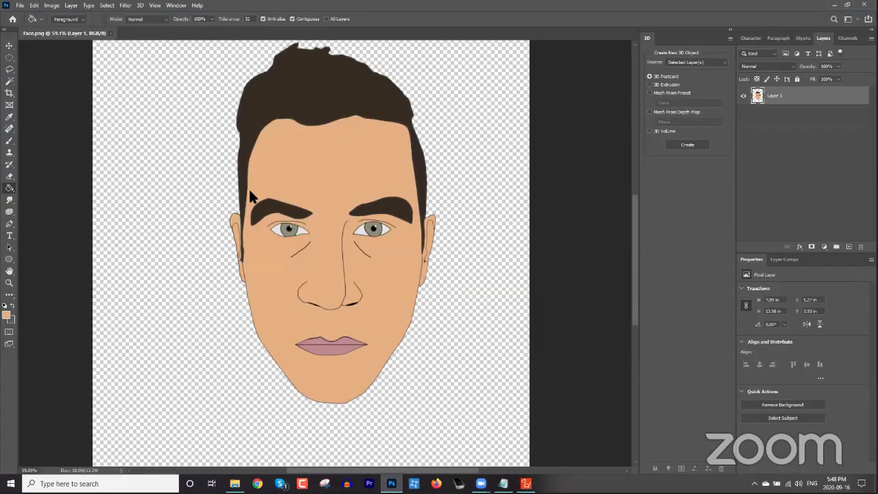
{"action": "left_click", "coordinate": [526, 484]}
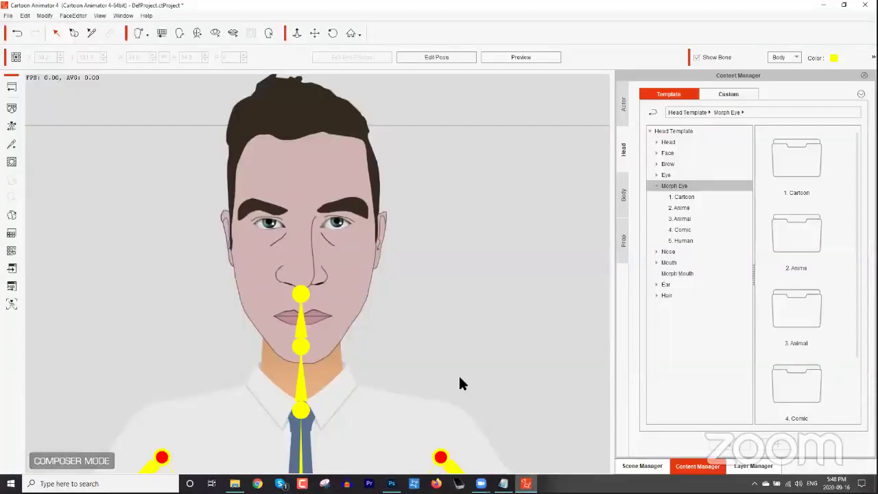
Step: Launch the selected head's image in Photoshop again and fill its face and ears with the forearm's orange skin colour
{"action": "left_click", "coordinate": [302, 180]}
{"action": "key", "text": "alt+Tab"}
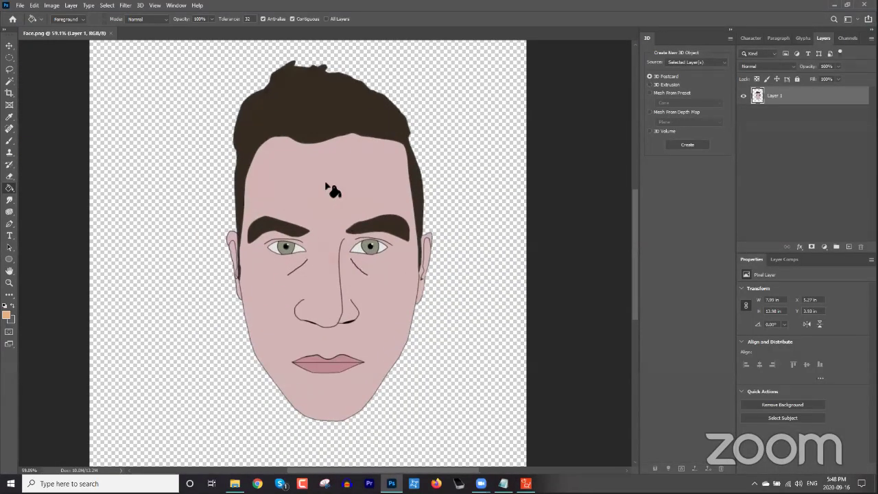
{"action": "left_click", "coordinate": [326, 186]}
{"action": "left_click", "coordinate": [427, 251]}
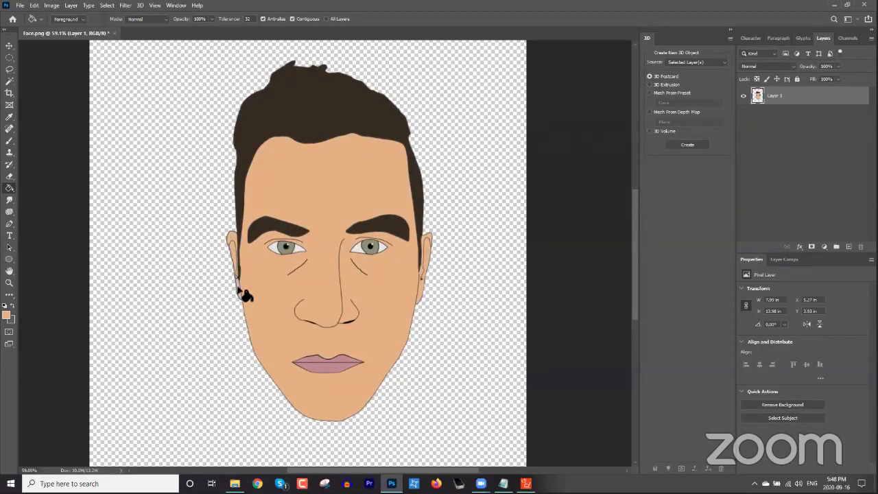
Step: Save the recoloured Face.png and switch back to Cartoon Animator
{"action": "left_click", "coordinate": [25, 10]}
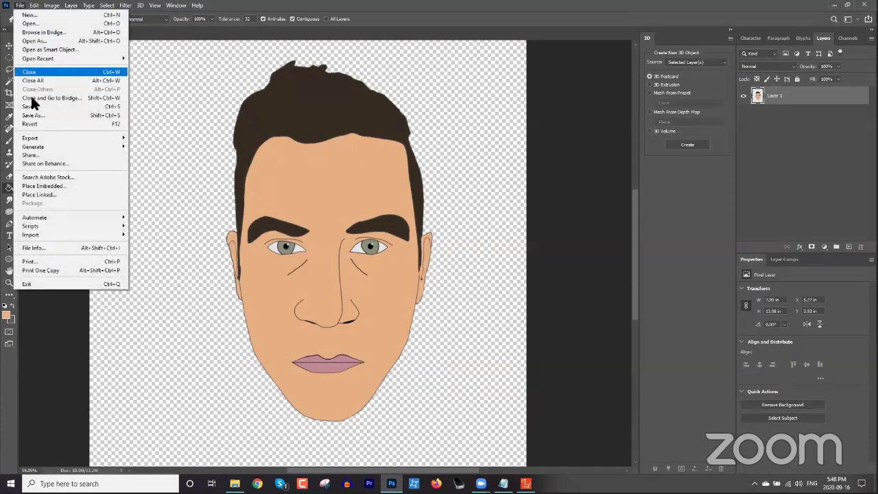
{"action": "left_click", "coordinate": [38, 112]}
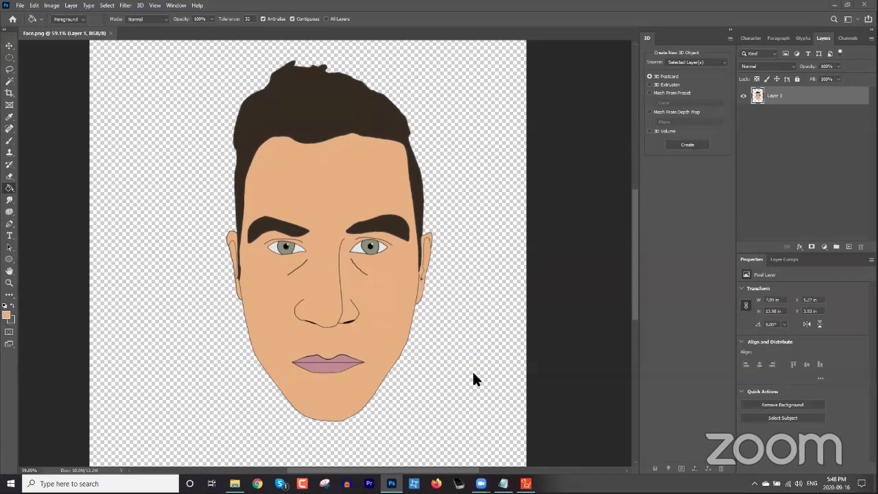
{"action": "key", "text": "alt+Tab"}
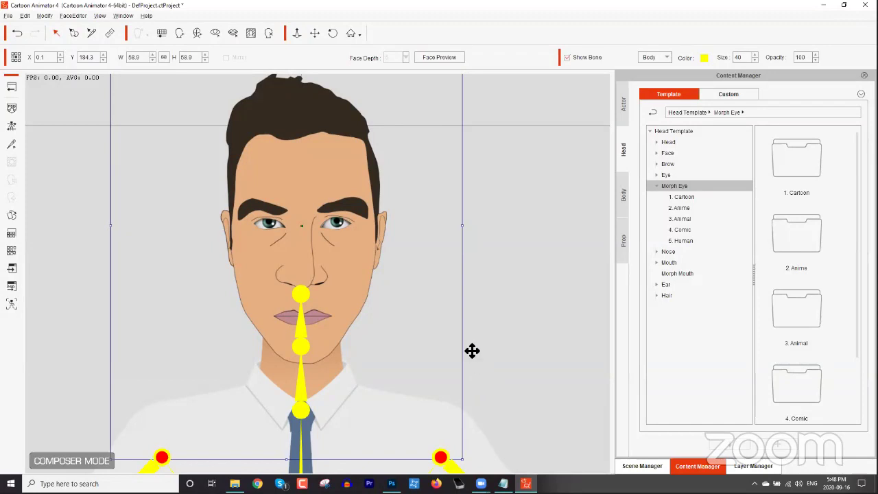
Step: Compare the recoloured head with the neck and arms, then return from the composer to the stage
{"action": "scroll", "coordinate": [448, 385], "scroll_direction": "down", "scroll_amount": 3}
{"action": "left_click_drag", "start_coordinate": [404, 385], "coordinate": [403, 355]}
{"action": "scroll", "coordinate": [383, 322], "scroll_direction": "up", "scroll_amount": 5}
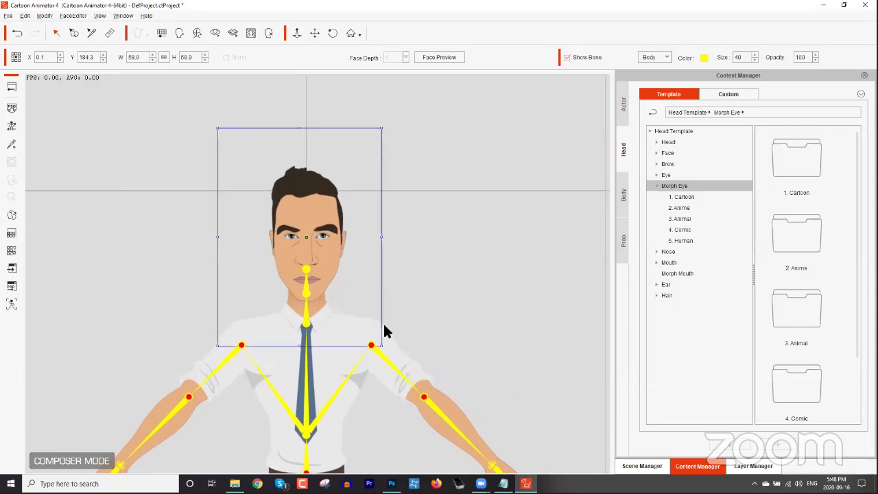
{"action": "left_click_drag", "start_coordinate": [363, 261], "coordinate": [371, 275]}
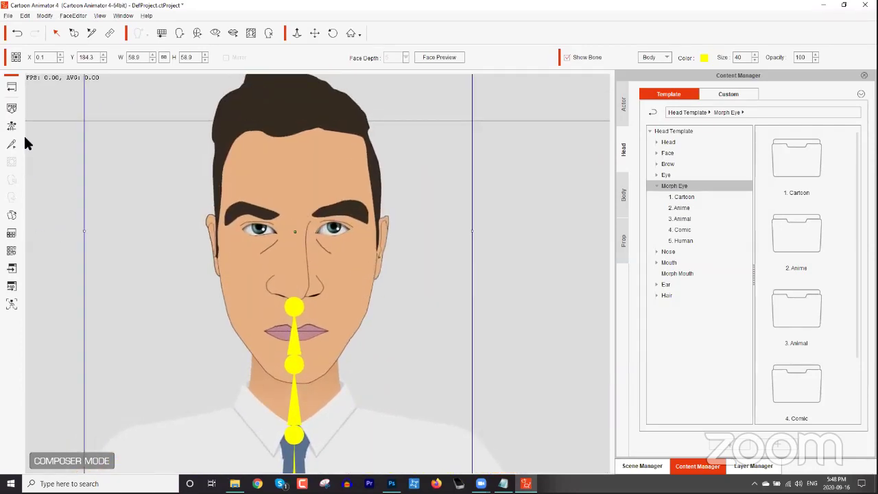
{"action": "left_click", "coordinate": [10, 91]}
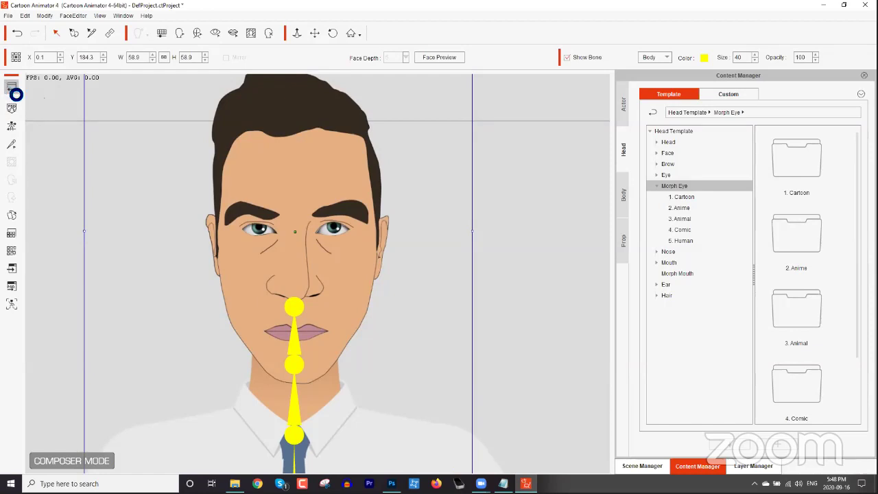
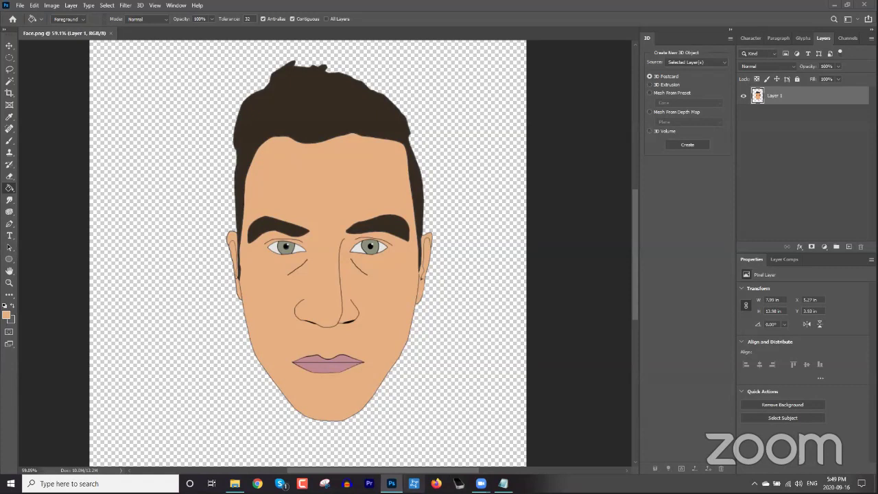
Step: Restart Cartoon Animator and add the Philipp_F character from the 1_G3 360 Human actor templates to the stage
{"action": "left_click", "coordinate": [414, 483]}
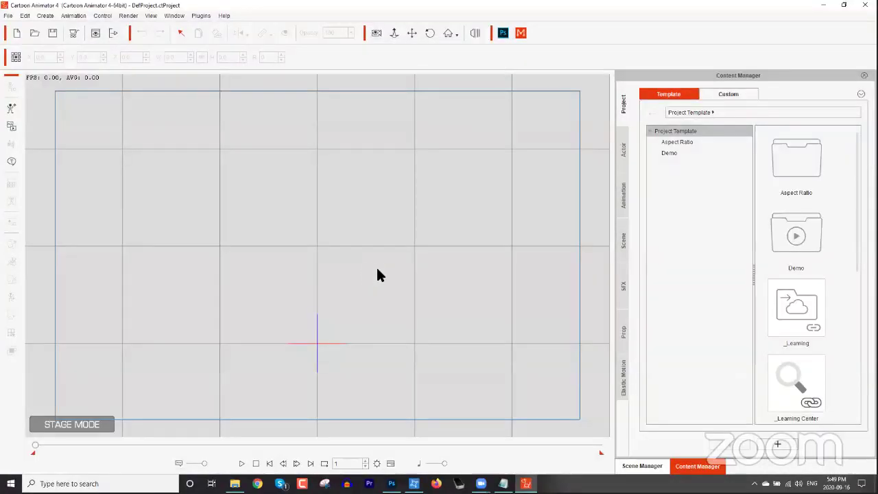
{"action": "left_click", "coordinate": [442, 312]}
{"action": "left_click", "coordinate": [623, 153]}
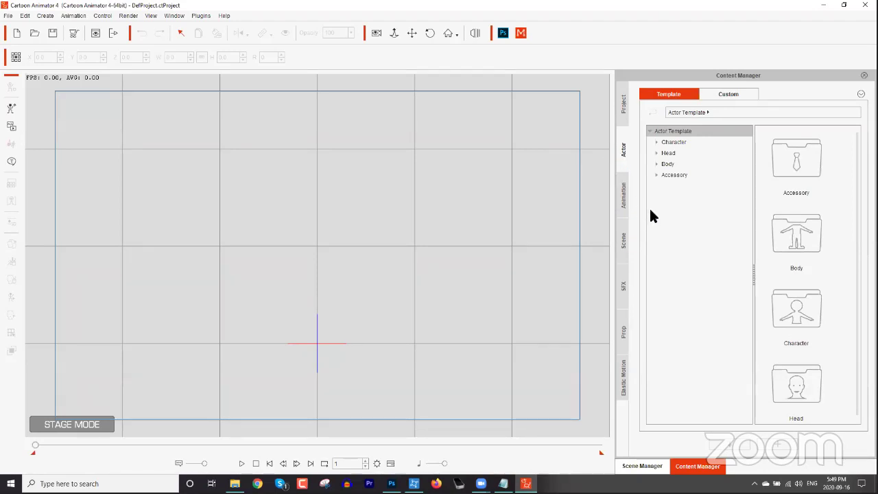
{"action": "left_click", "coordinate": [670, 142]}
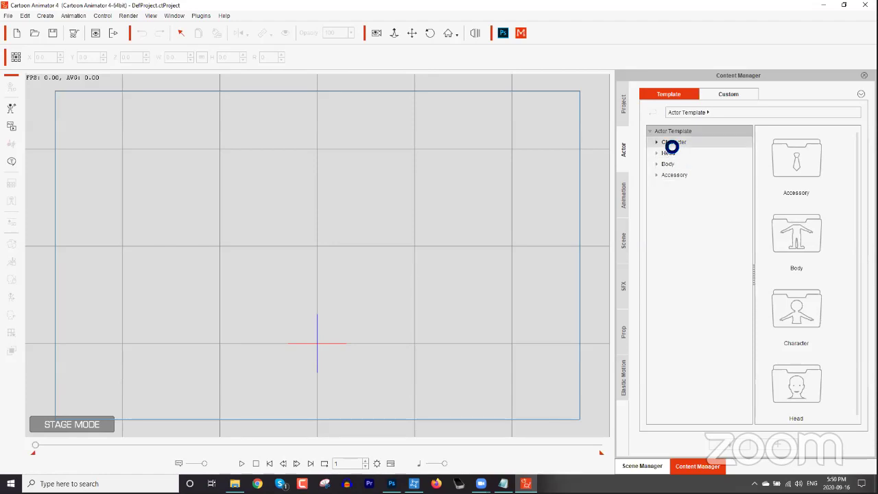
{"action": "left_click", "coordinate": [656, 142]}
{"action": "left_click", "coordinate": [664, 152]}
{"action": "left_click", "coordinate": [664, 152]}
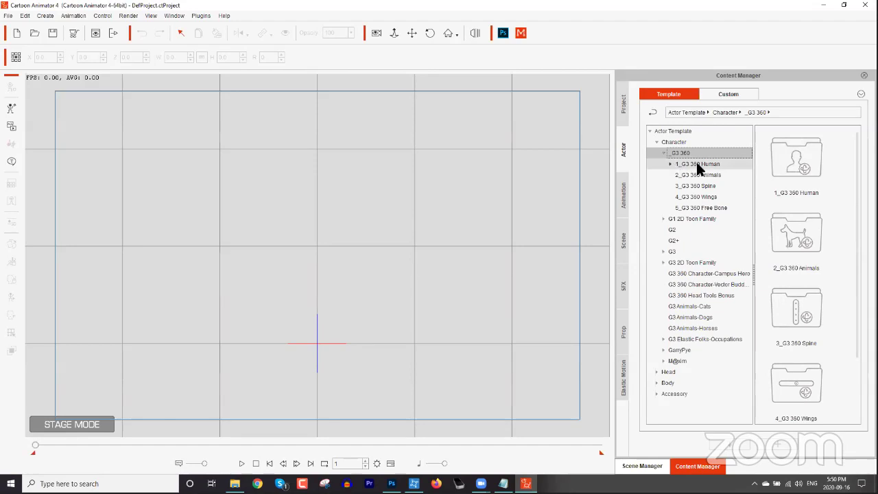
{"action": "left_click", "coordinate": [697, 164]}
{"action": "left_click_drag", "start_coordinate": [854, 196], "coordinate": [309, 278]}
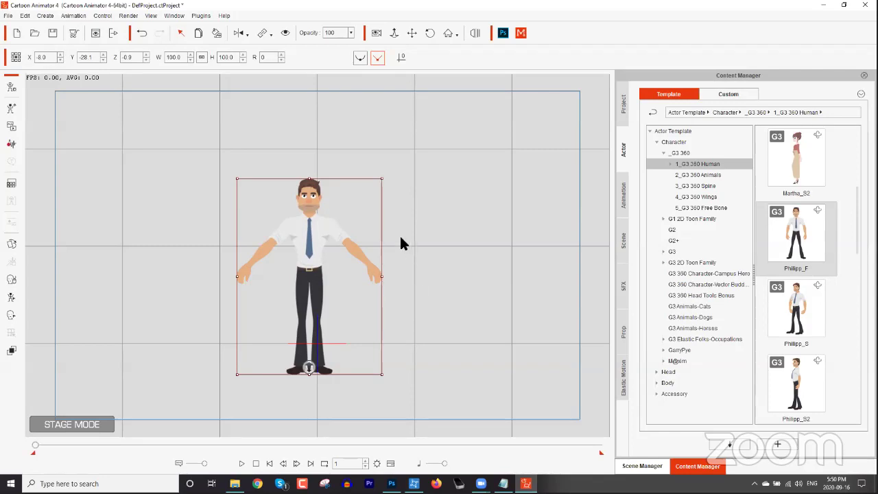
Step: Open the Philipp_F character in the composer and launch it in Photoshop with head and body in one file at image scale 1.0
{"action": "left_click_drag", "start_coordinate": [320, 228], "coordinate": [350, 277]}
{"action": "scroll", "coordinate": [349, 241], "scroll_direction": "up", "scroll_amount": 5}
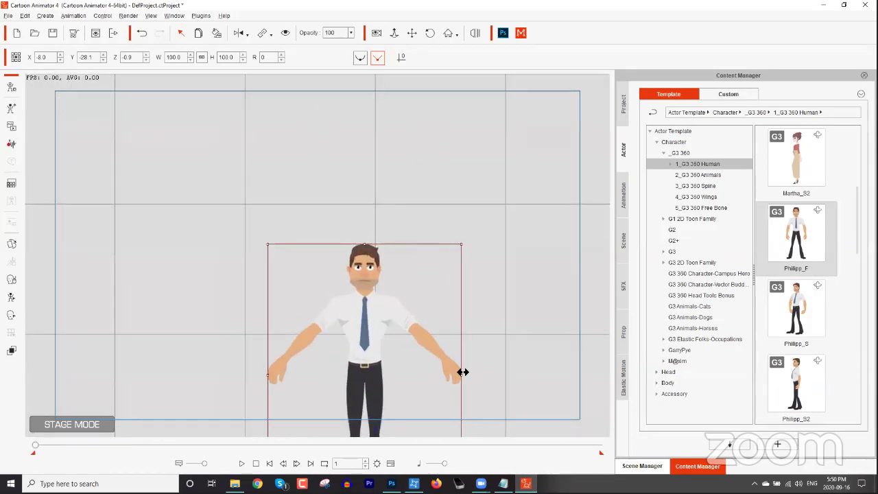
{"action": "scroll", "coordinate": [408, 254], "scroll_direction": "up", "scroll_amount": 5}
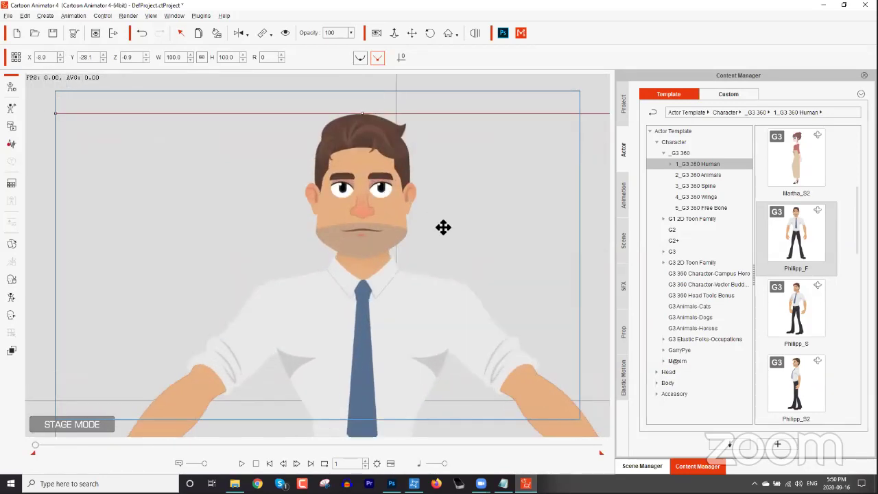
{"action": "scroll", "coordinate": [423, 248], "scroll_direction": "up", "scroll_amount": 4}
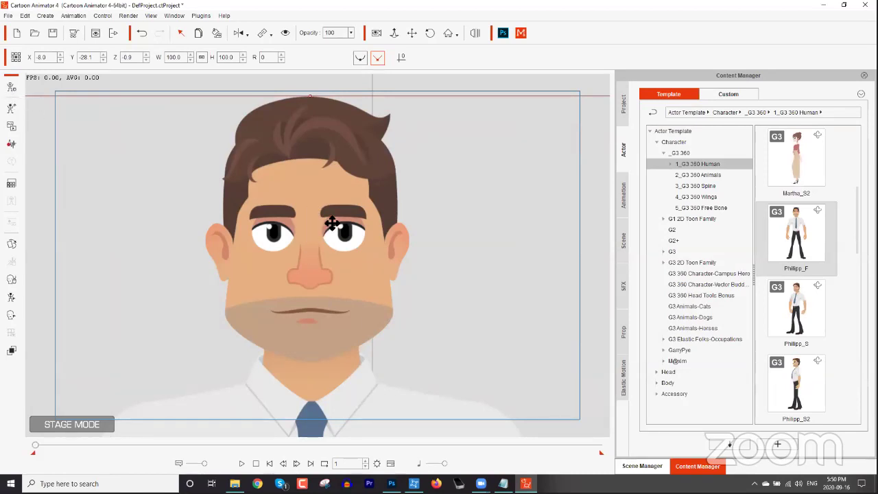
{"action": "left_click", "coordinate": [11, 87]}
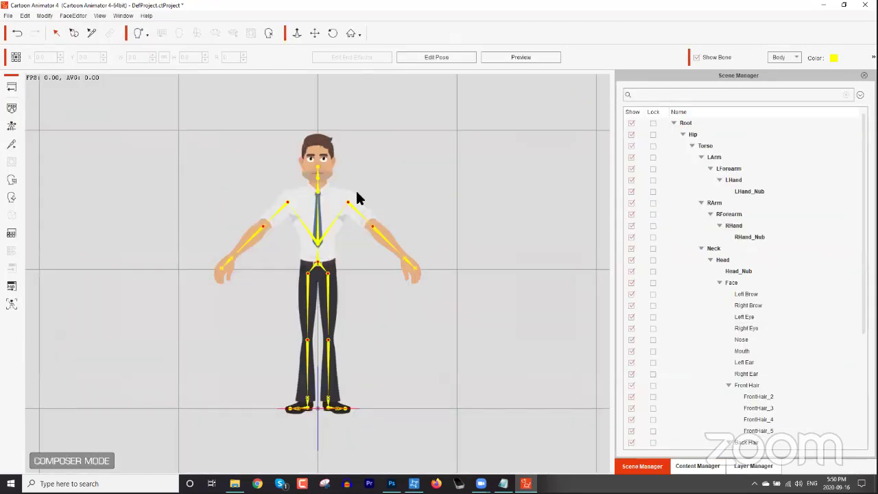
{"action": "scroll", "coordinate": [336, 137], "scroll_direction": "up", "scroll_amount": 10}
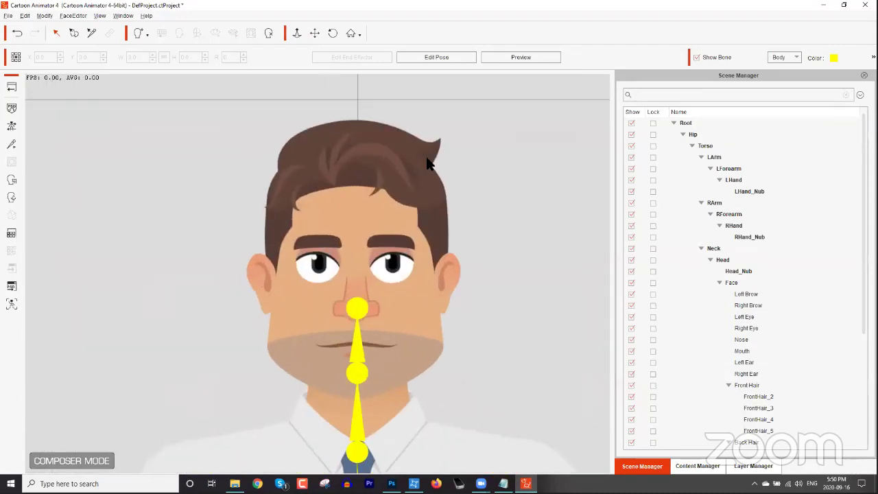
{"action": "scroll", "coordinate": [443, 250], "scroll_direction": "up", "scroll_amount": 4}
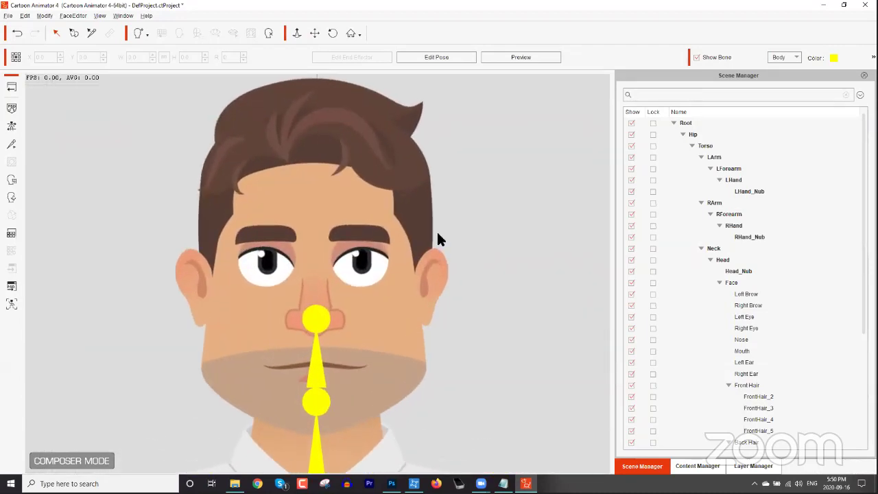
{"action": "left_click", "coordinate": [12, 287]}
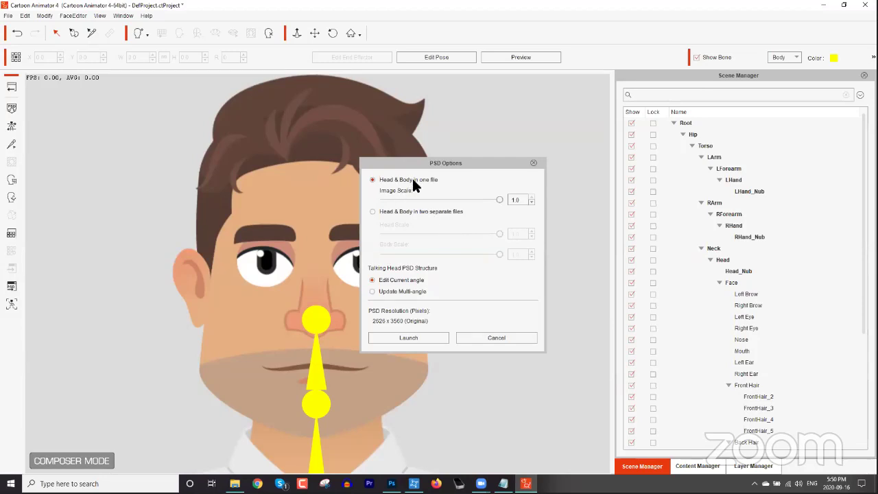
{"action": "left_click", "coordinate": [430, 337]}
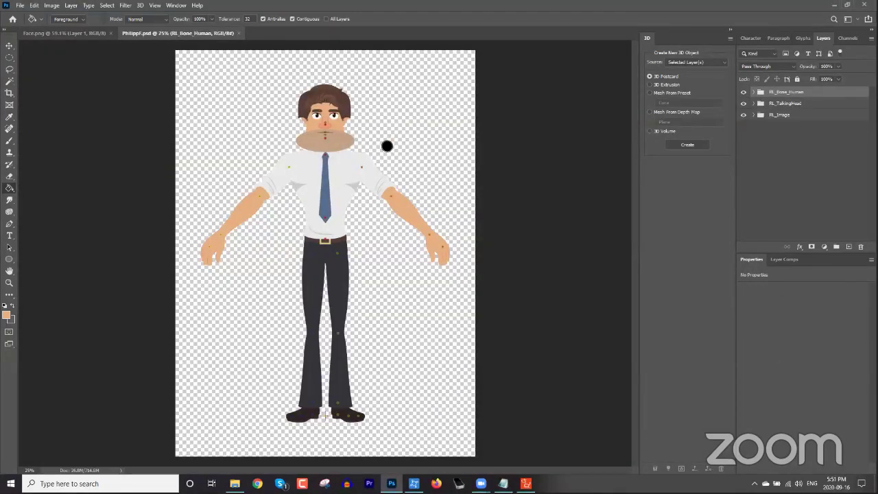
Step: Expand the Center group of RL_TalkingHead and look through the head's facial feature layers
{"action": "left_click", "coordinate": [387, 155], "text": "alt"}
{"action": "scroll", "coordinate": [382, 152], "scroll_direction": "up", "scroll_amount": 5}
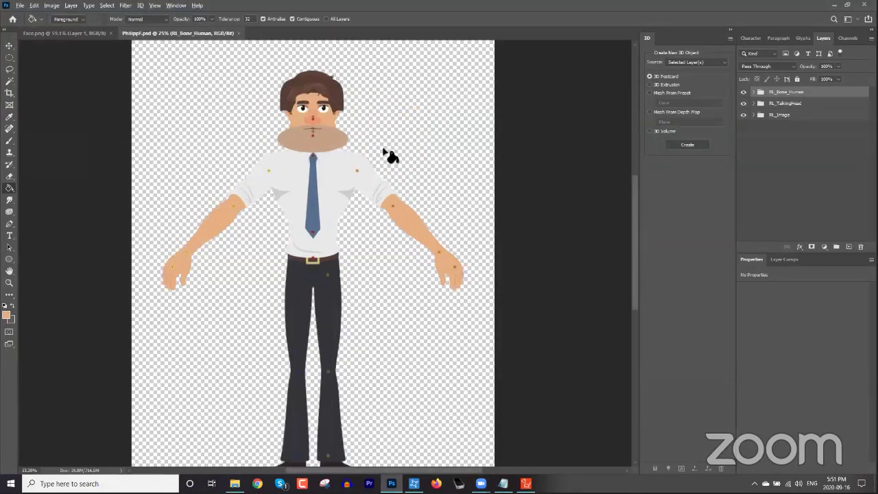
{"action": "scroll", "coordinate": [502, 295], "scroll_direction": "up", "scroll_amount": 3}
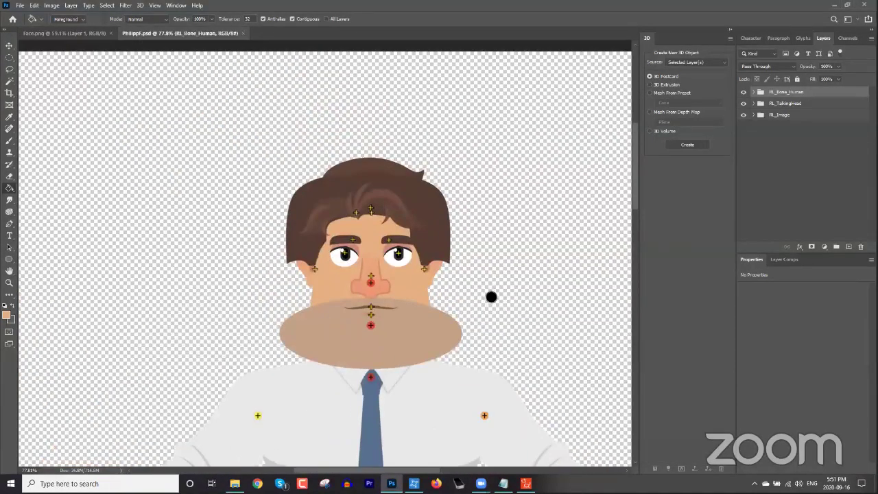
{"action": "scroll", "coordinate": [502, 294], "scroll_direction": "up", "scroll_amount": 3}
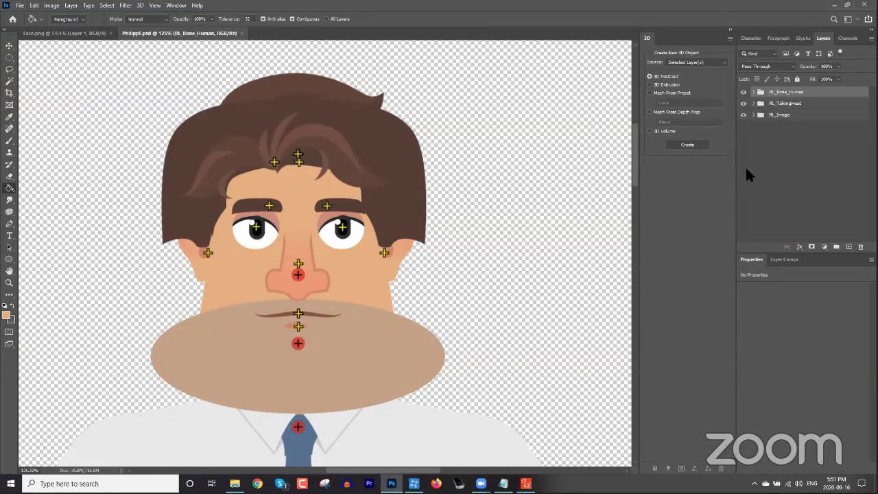
{"action": "left_click", "coordinate": [754, 104]}
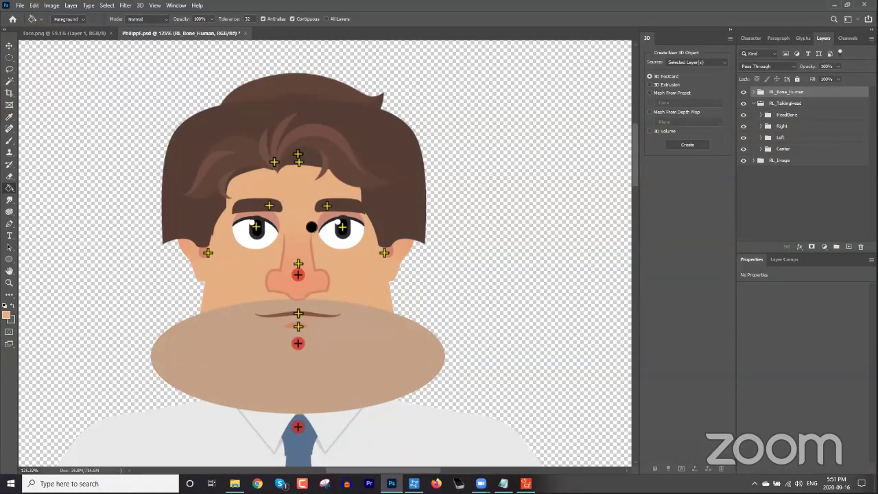
{"action": "left_click", "coordinate": [761, 149]}
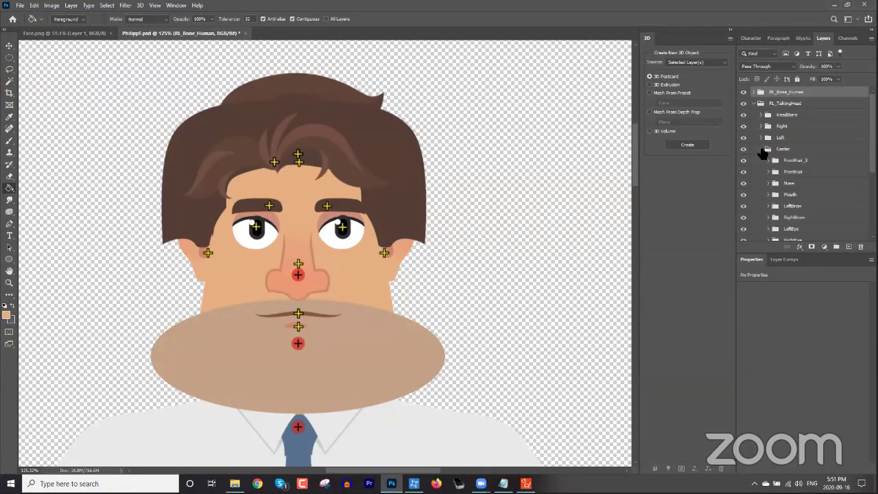
{"action": "left_click", "coordinate": [784, 149]}
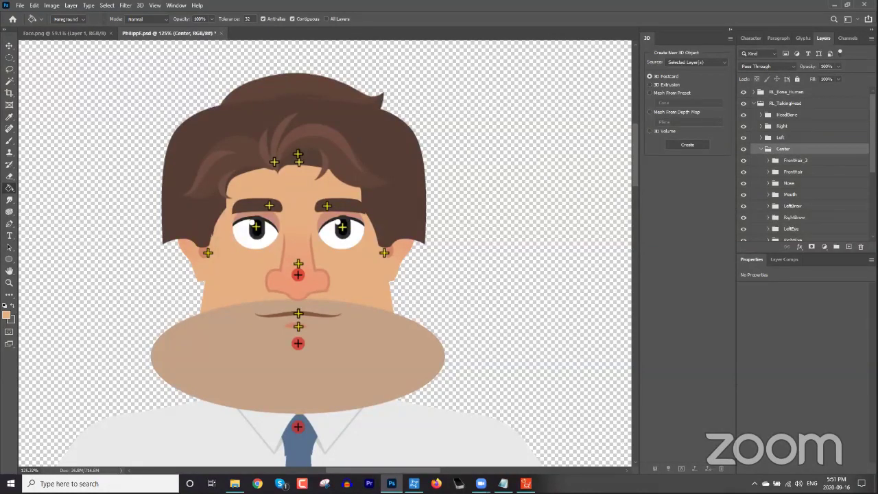
{"action": "scroll", "coordinate": [803, 164], "scroll_direction": "down", "scroll_amount": 3}
{"action": "scroll", "coordinate": [803, 164], "scroll_direction": "down", "scroll_amount": 3}
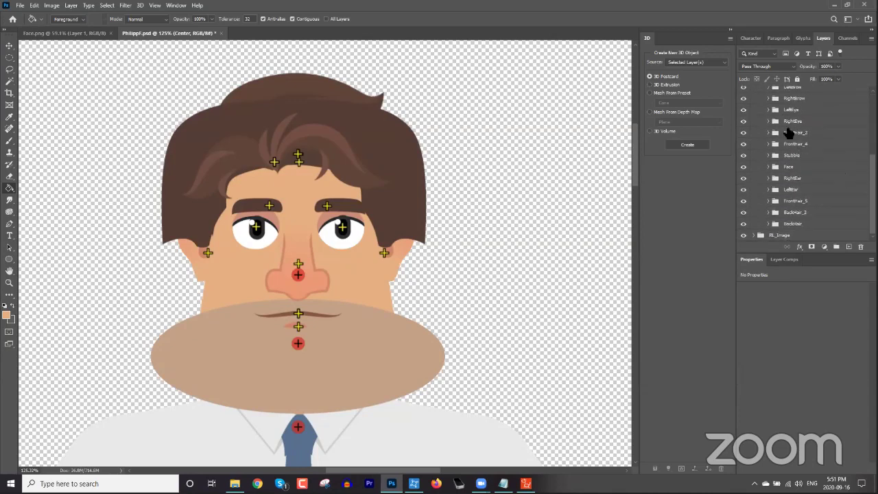
Step: Examine the LeftEye group's expressions, looking inside the SmileClose group and its EyeWhite layer
{"action": "left_click", "coordinate": [768, 110]}
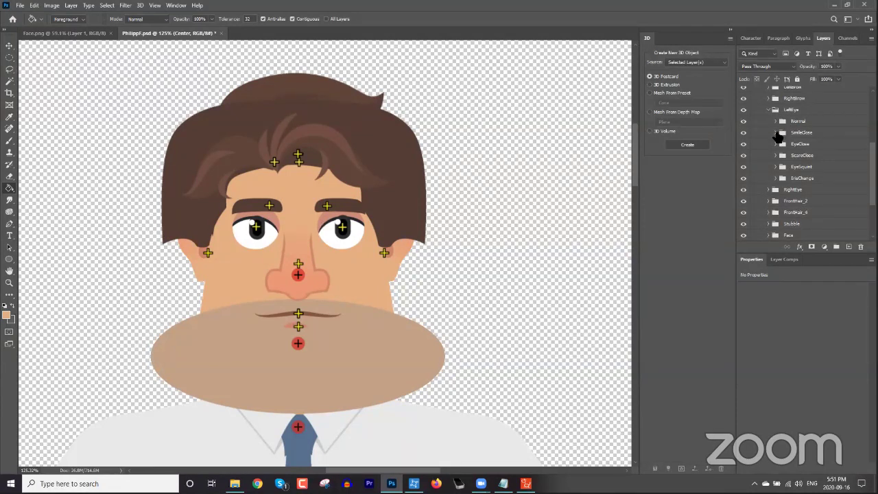
{"action": "left_click", "coordinate": [776, 133]}
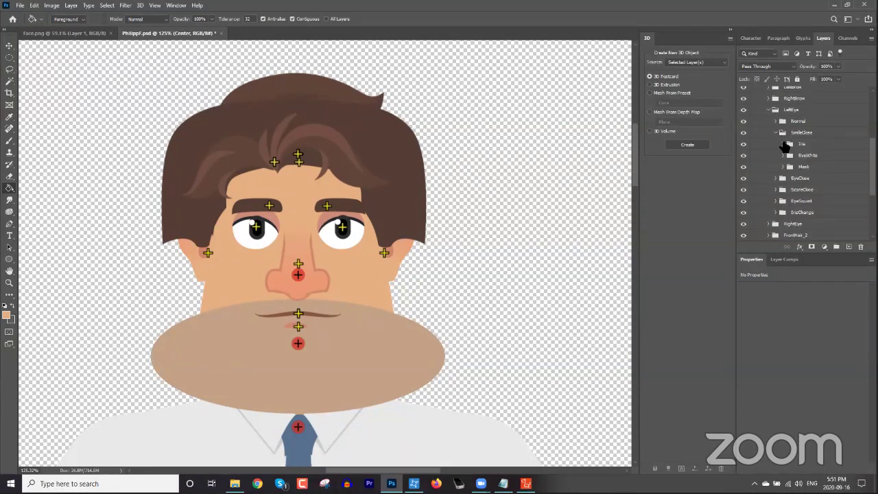
{"action": "left_click", "coordinate": [801, 134]}
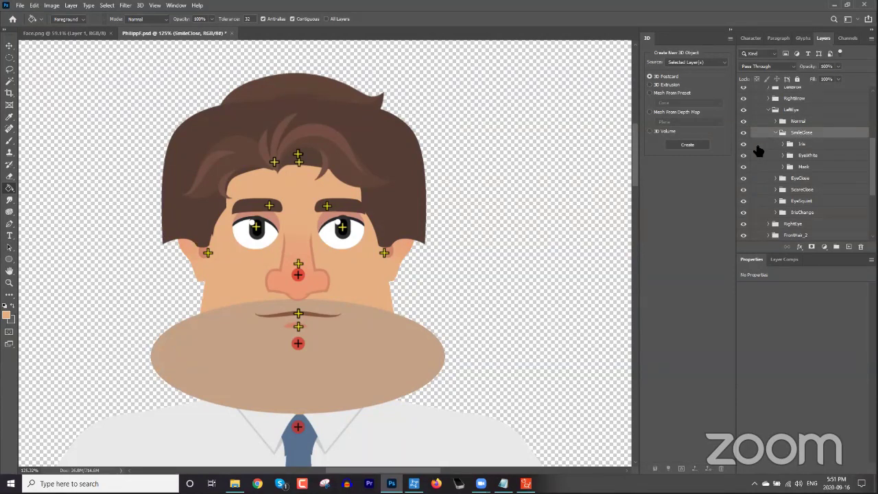
{"action": "left_click", "coordinate": [802, 157]}
{"action": "left_click", "coordinate": [783, 155]}
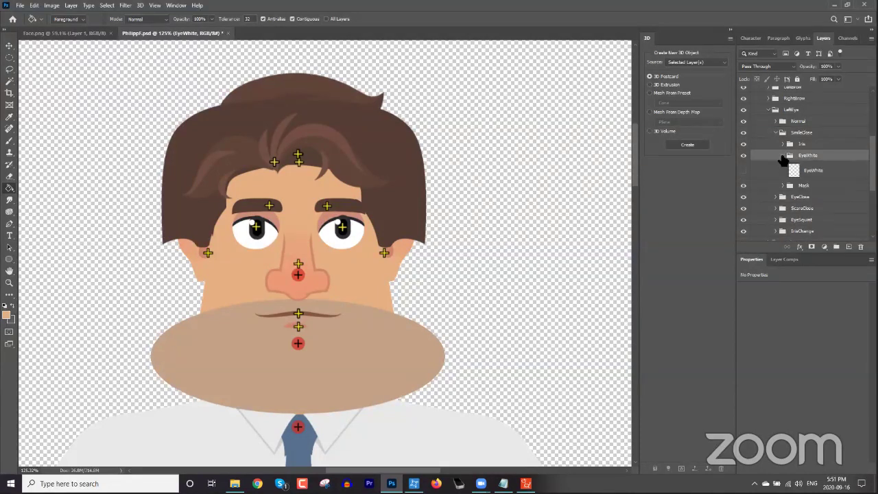
{"action": "left_click", "coordinate": [782, 156]}
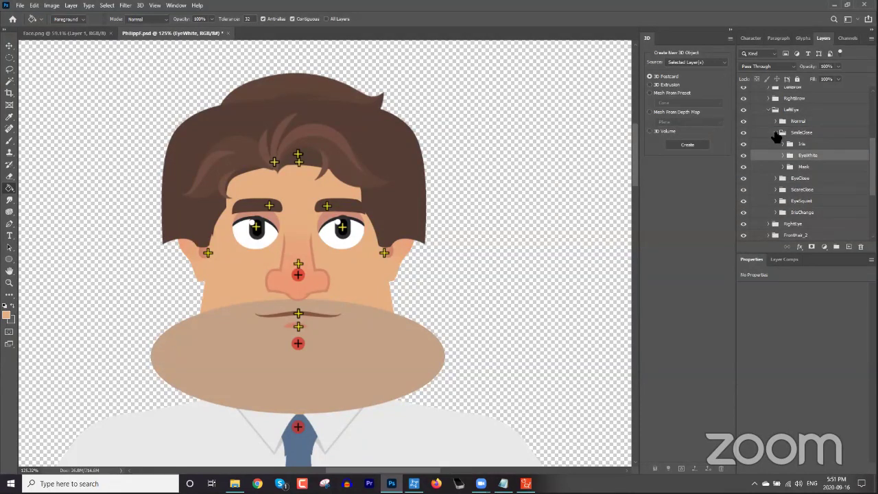
{"action": "left_click", "coordinate": [778, 133]}
{"action": "left_click", "coordinate": [776, 133]}
Step: Expand the left eye's Normal group and toggle the Iris layer's visibility to see what it contains
{"action": "left_click", "coordinate": [775, 121]}
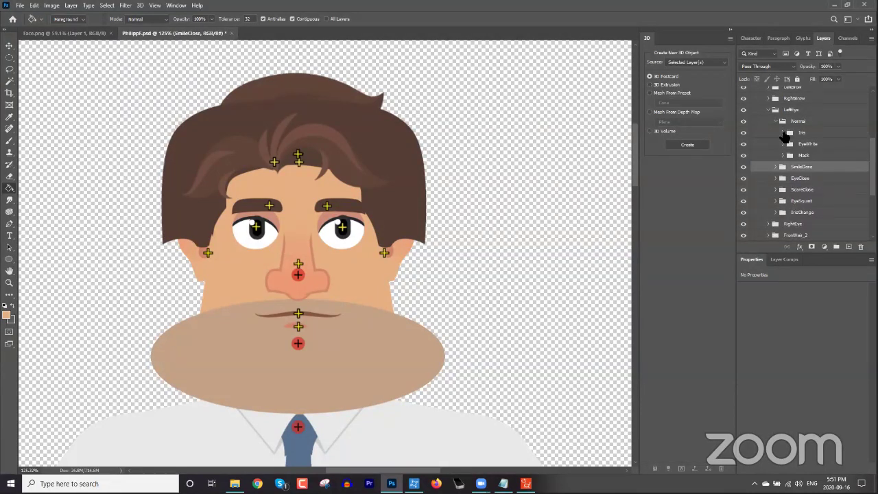
{"action": "left_click", "coordinate": [783, 133]}
{"action": "left_click", "coordinate": [789, 150]}
{"action": "left_click", "coordinate": [744, 150]}
{"action": "left_click", "coordinate": [744, 150]}
{"action": "left_click", "coordinate": [745, 151]}
{"action": "left_click", "coordinate": [744, 151]}
{"action": "left_click", "coordinate": [744, 150]}
{"action": "left_click", "coordinate": [745, 150]}
Step: Toggle the Normal eye's EyeWhite layer to check its content, and expand the Mask group with its layer hidden
{"action": "left_click", "coordinate": [784, 163]}
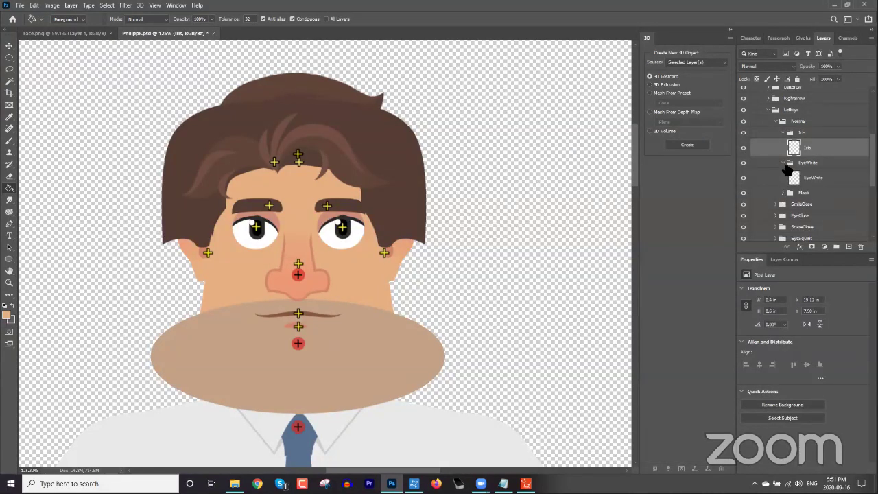
{"action": "left_click", "coordinate": [744, 179]}
{"action": "left_click", "coordinate": [743, 179]}
{"action": "left_click", "coordinate": [744, 178]}
{"action": "left_click", "coordinate": [745, 180]}
{"action": "left_click", "coordinate": [783, 193]}
{"action": "left_click", "coordinate": [744, 193]}
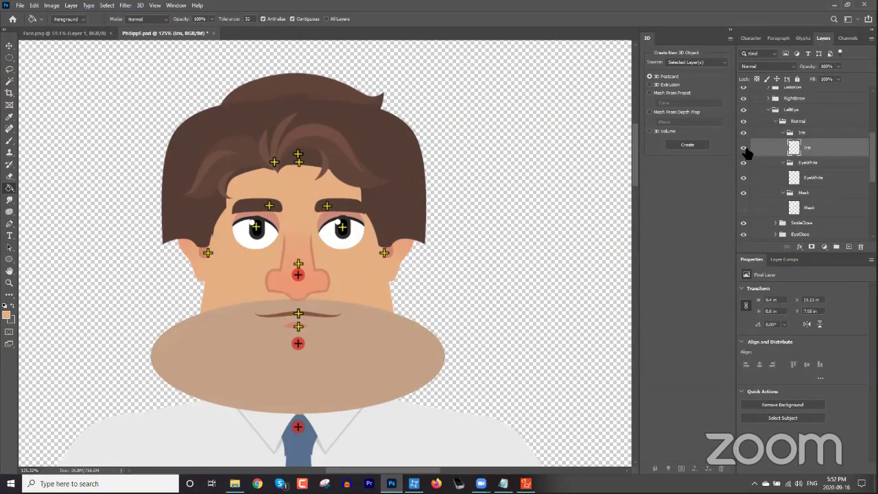
Step: Hide the Iris and EyeWhite layers, compare the eye with and without the Mask layer, and show all three again
{"action": "left_click", "coordinate": [744, 148]}
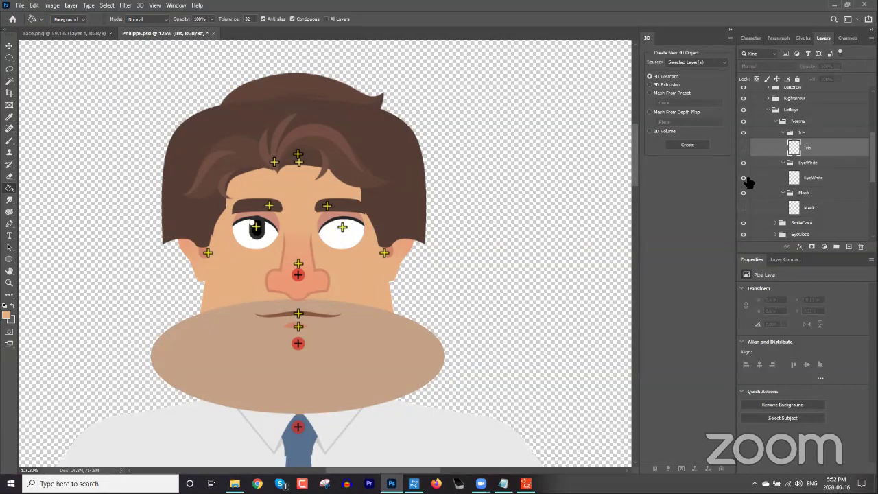
{"action": "left_click", "coordinate": [745, 178]}
{"action": "left_click", "coordinate": [745, 209]}
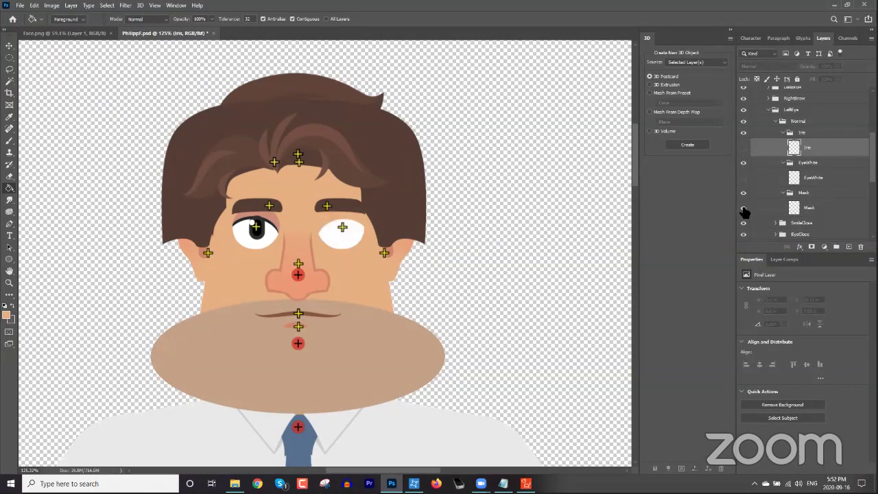
{"action": "left_click", "coordinate": [744, 210]}
{"action": "left_click", "coordinate": [745, 209]}
{"action": "left_click", "coordinate": [744, 147]}
{"action": "left_click", "coordinate": [744, 177]}
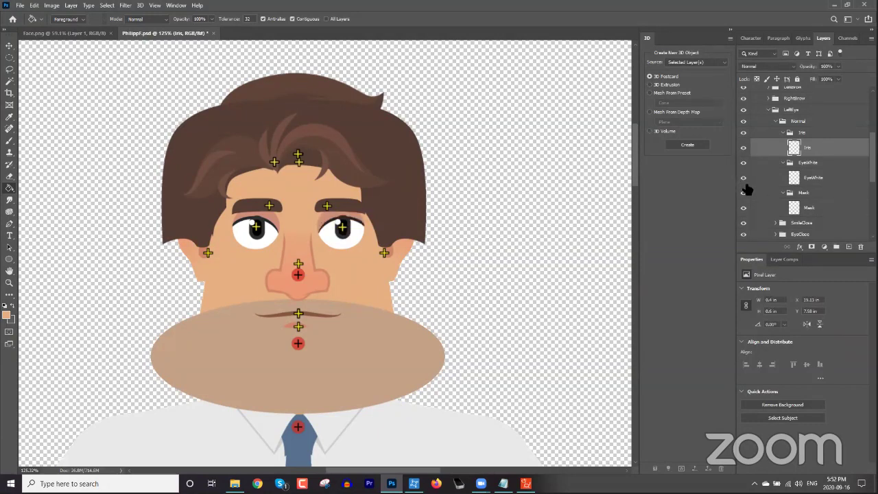
Step: Close Face.png and open the layered Face.psd from the CTA 3 - YouTube folder in Photoshop 2020
{"action": "left_click", "coordinate": [74, 33]}
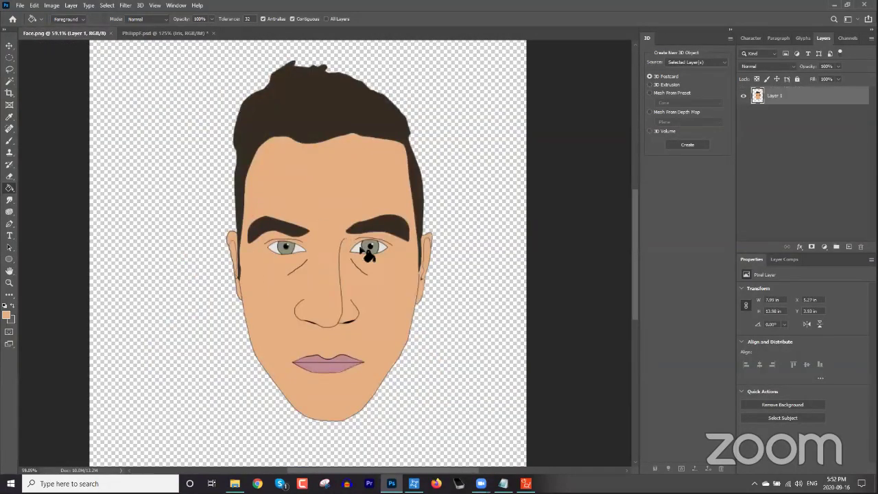
{"action": "left_click", "coordinate": [112, 33]}
{"action": "left_click", "coordinate": [235, 483]}
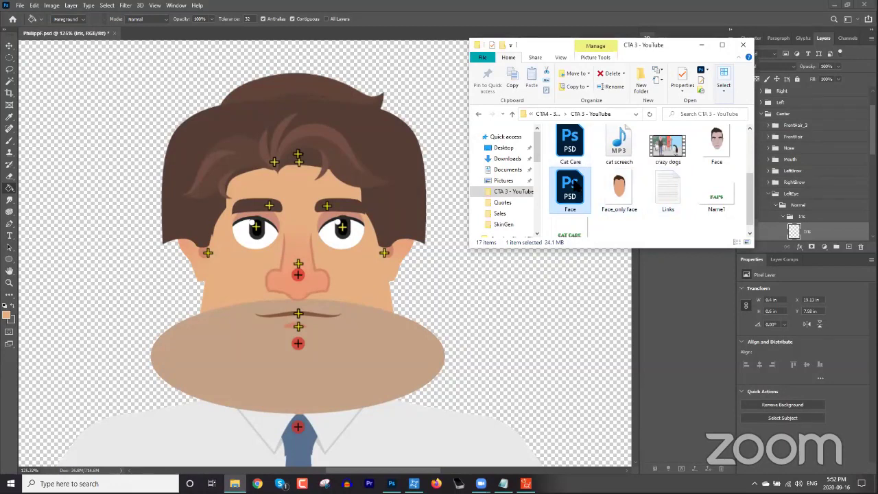
{"action": "left_click_drag", "start_coordinate": [556, 213], "coordinate": [573, 182]}
{"action": "right_click", "coordinate": [575, 180]}
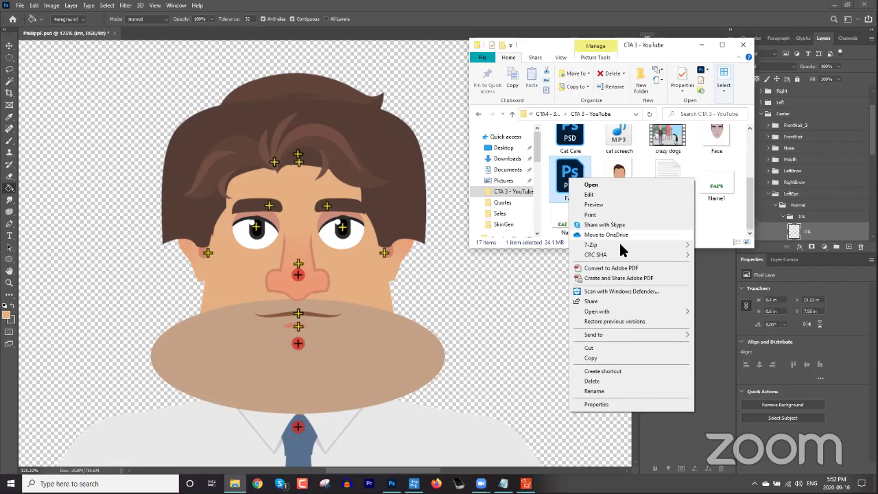
{"action": "mouse_move", "coordinate": [626, 312]}
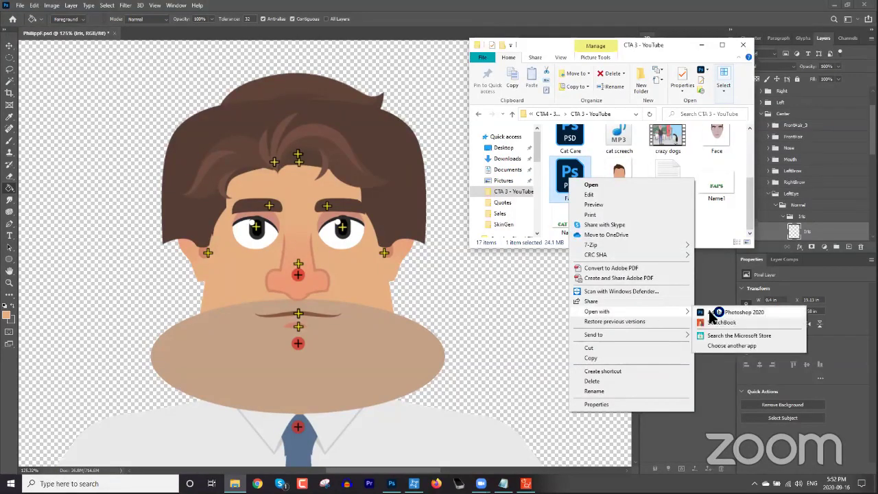
{"action": "left_click", "coordinate": [717, 313]}
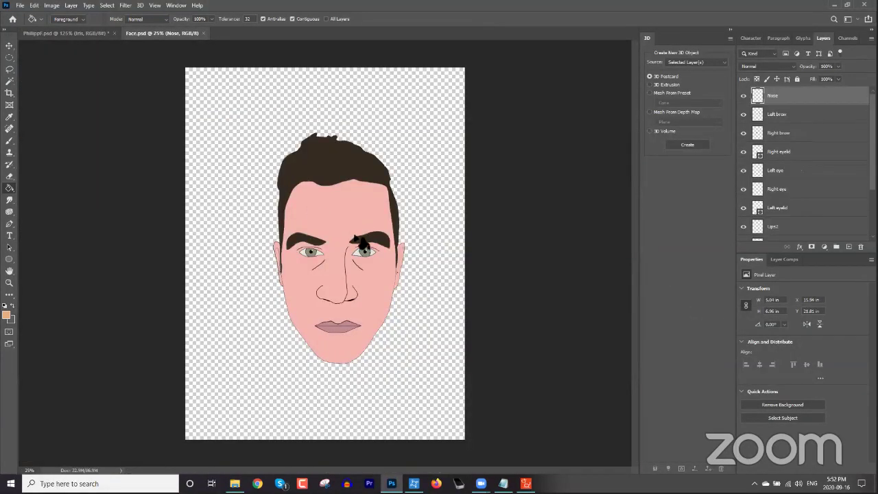
Step: Check what the Left eye layer of Face.psd contains by toggling its visibility, leaving it shown
{"action": "scroll", "coordinate": [356, 247], "scroll_direction": "up", "scroll_amount": 5}
{"action": "scroll", "coordinate": [356, 251], "scroll_direction": "up", "scroll_amount": 1}
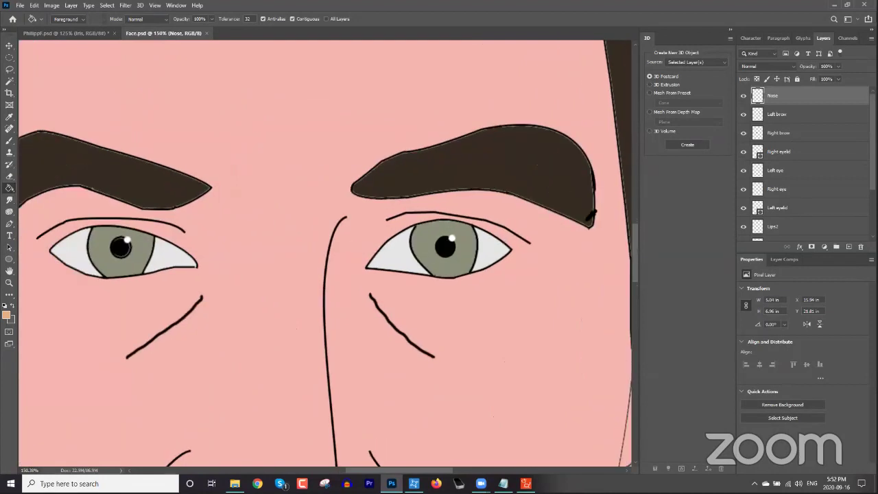
{"action": "left_click", "coordinate": [746, 171]}
{"action": "left_click", "coordinate": [745, 171]}
{"action": "left_click", "coordinate": [745, 171]}
{"action": "left_click", "coordinate": [744, 171]}
{"action": "left_click", "coordinate": [745, 171]}
{"action": "left_click", "coordinate": [745, 171]}
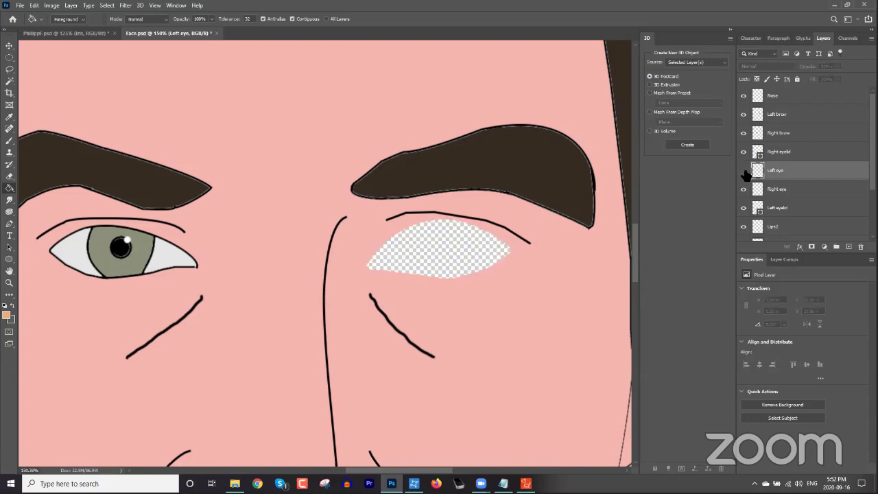
{"action": "left_click", "coordinate": [745, 171]}
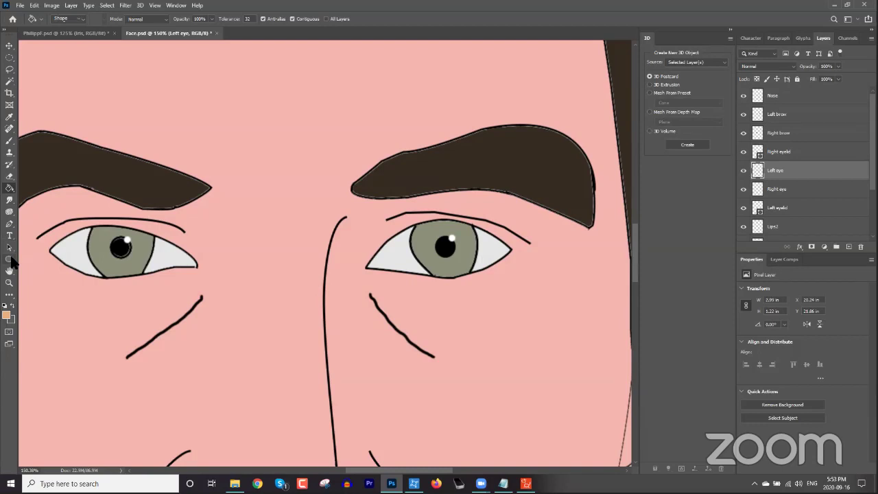
Step: Draw a circle about 105 px wide over the left eye's iris with the Ellipse tool, filled with the sampled iris colour
{"action": "right_click", "coordinate": [11, 263]}
{"action": "left_click", "coordinate": [56, 274]}
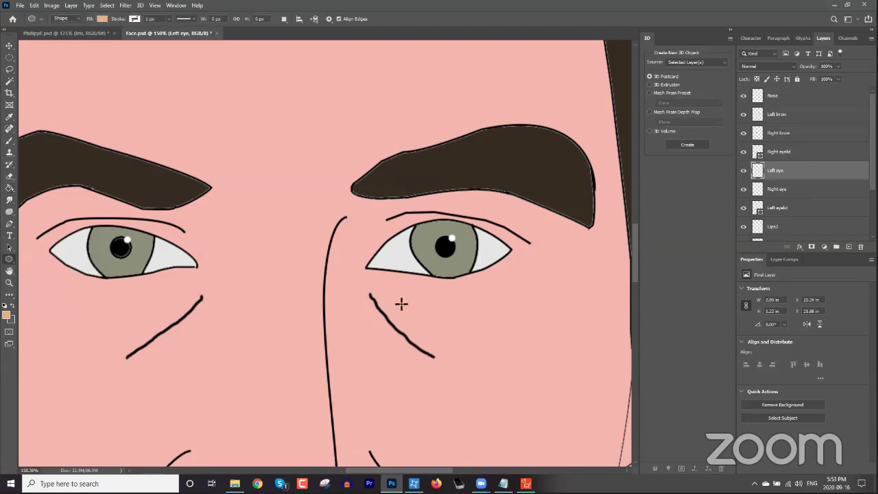
{"action": "left_click_drag", "start_coordinate": [446, 256], "coordinate": [442, 272]}
{"action": "left_click", "coordinate": [440, 272], "text": "alt"}
{"action": "left_click_drag", "start_coordinate": [409, 216], "coordinate": [480, 283]}
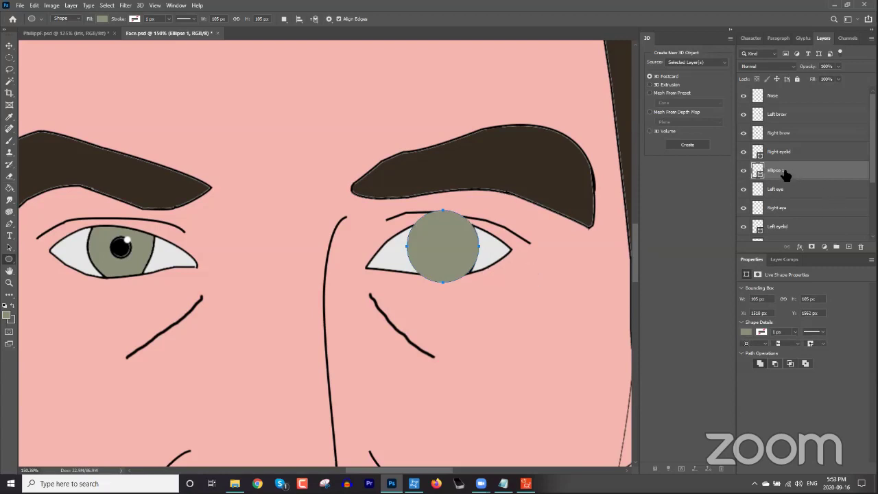
Step: Rename the new ellipse layer as Iris and rasterize it
{"action": "double_click", "coordinate": [780, 172]}
{"action": "type", "text": "Iris"}
{"action": "key", "text": "Return"}
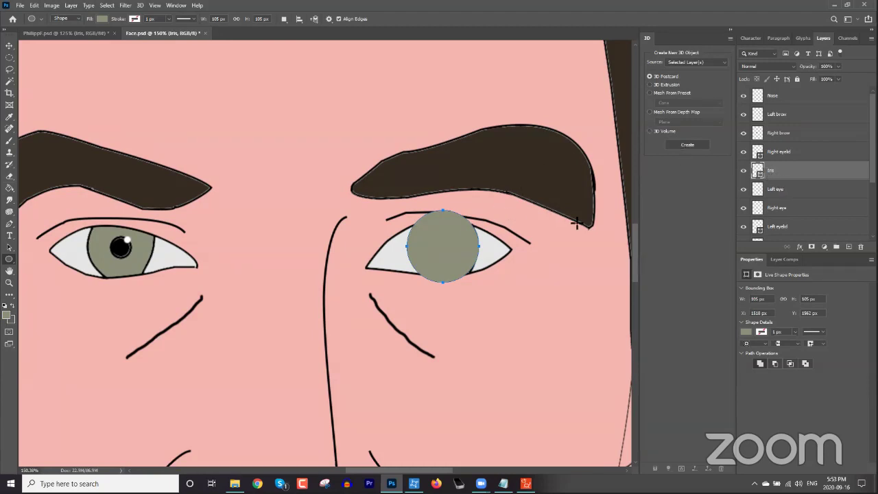
{"action": "right_click", "coordinate": [778, 170]}
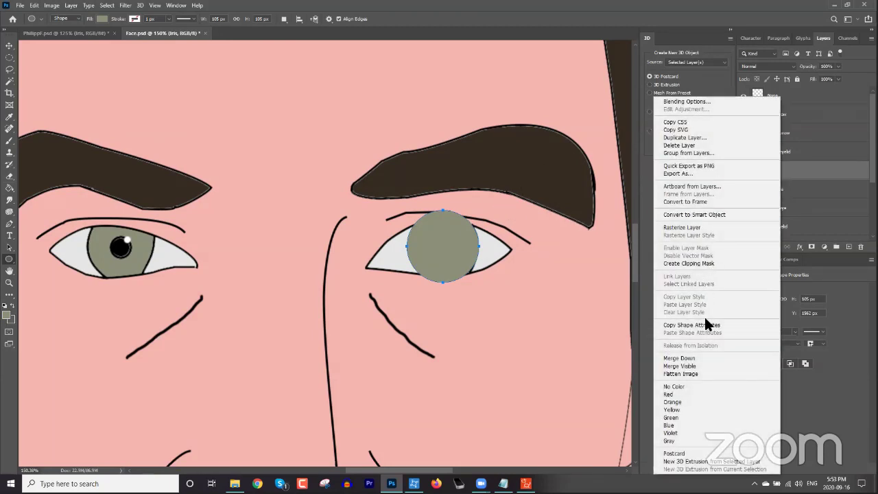
{"action": "left_click", "coordinate": [696, 227]}
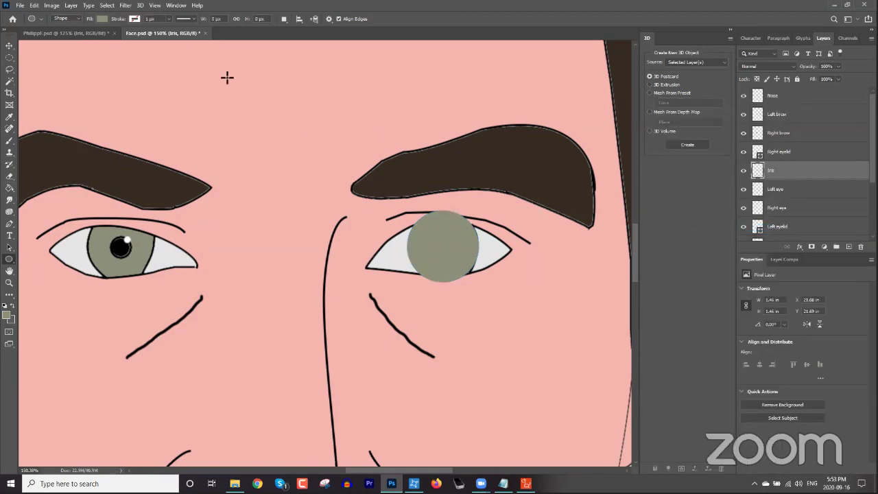
Step: Add an inside Stroke layer style to the Iris layer, coloured dark olive 545848
{"action": "left_click", "coordinate": [71, 6]}
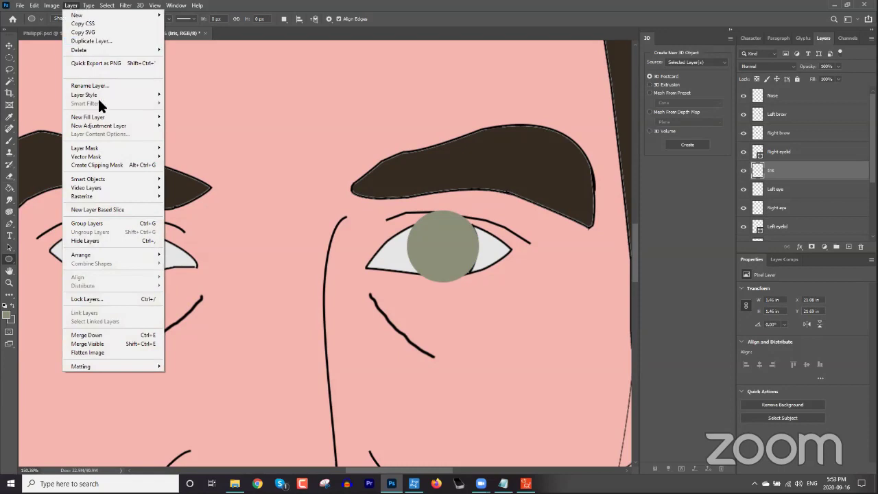
{"action": "mouse_move", "coordinate": [117, 96]}
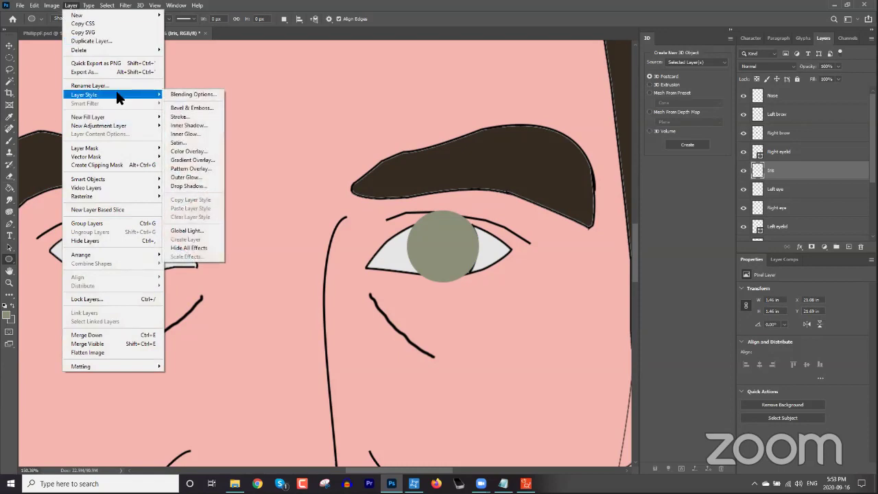
{"action": "left_click", "coordinate": [195, 116]}
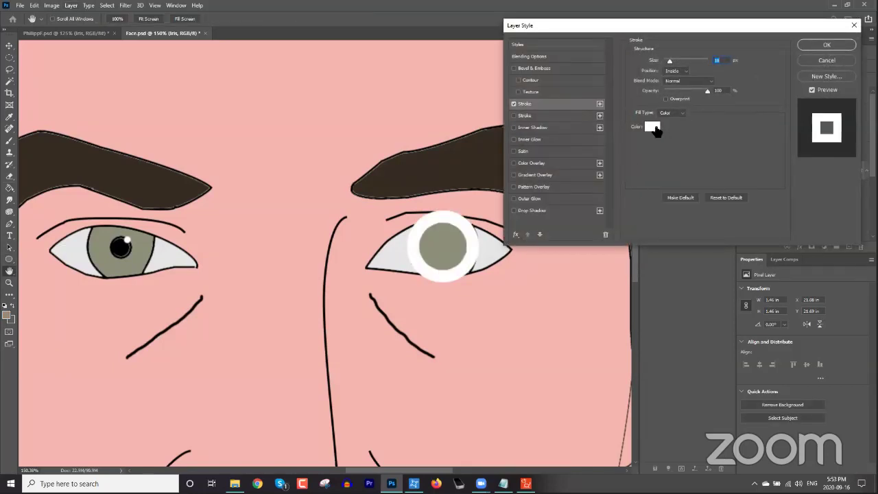
{"action": "left_click", "coordinate": [652, 126]}
{"action": "left_click", "coordinate": [478, 273]}
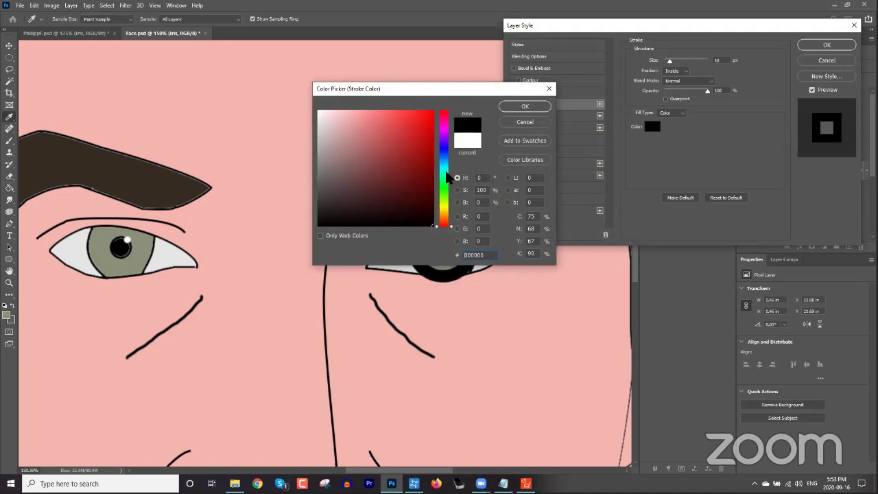
{"action": "left_click_drag", "start_coordinate": [447, 90], "coordinate": [691, 169]}
{"action": "left_click_drag", "start_coordinate": [443, 254], "coordinate": [447, 252]}
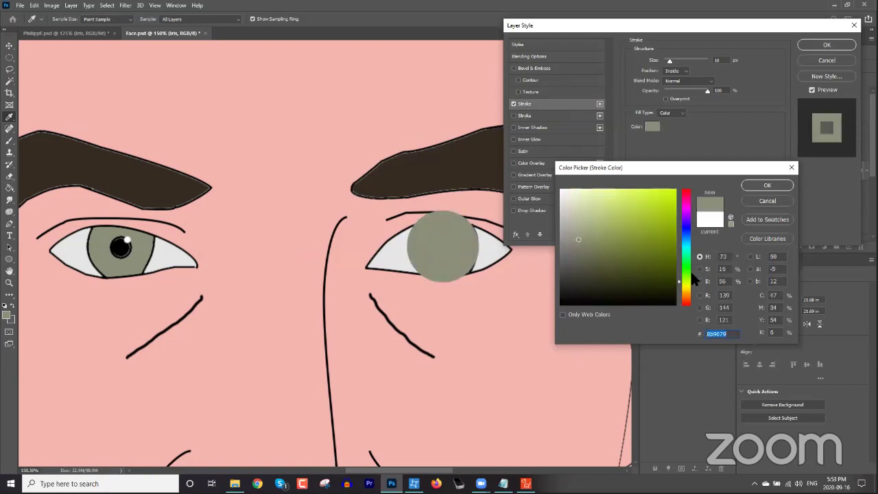
{"action": "left_click", "coordinate": [583, 266]}
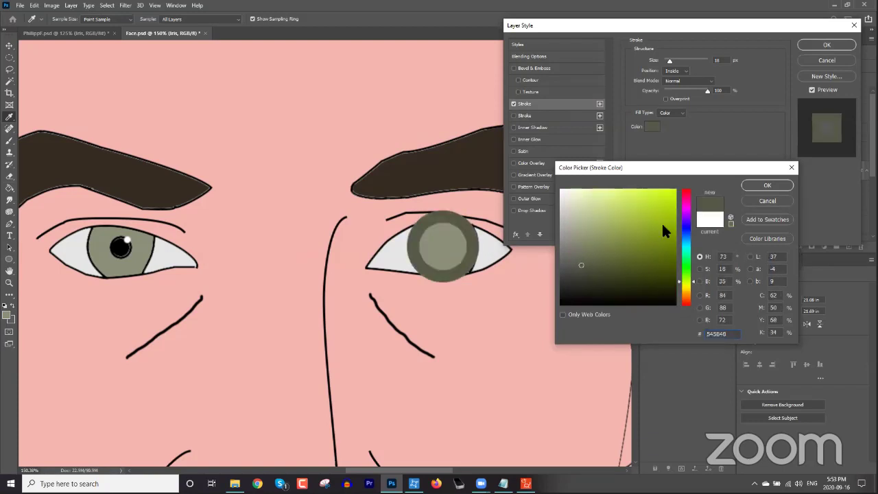
{"action": "left_click", "coordinate": [762, 186]}
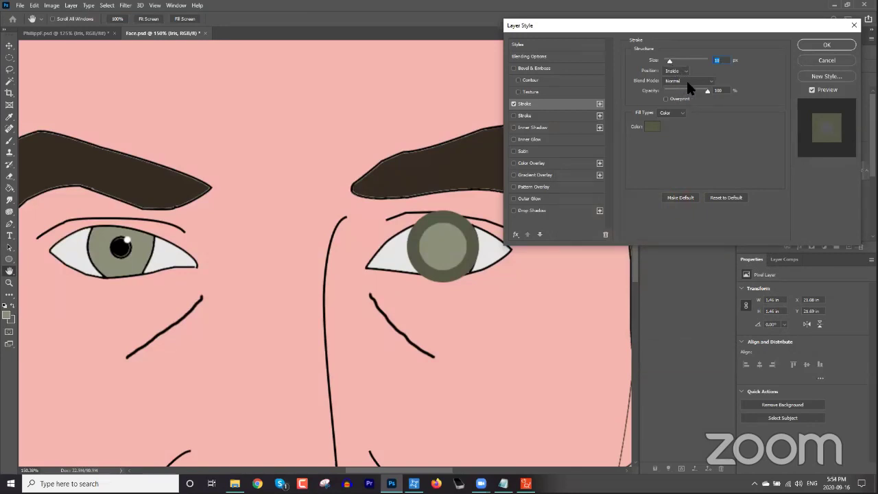
Step: Change the stroke fill to a gradient from the sampled iris colour to white, store it as a preset, and lower its end opacity to 53%
{"action": "left_click", "coordinate": [676, 118]}
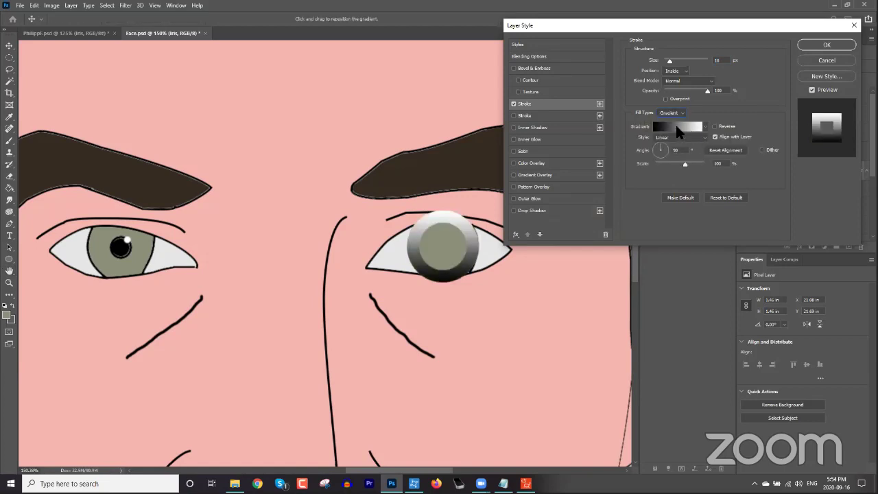
{"action": "left_click", "coordinate": [679, 129]}
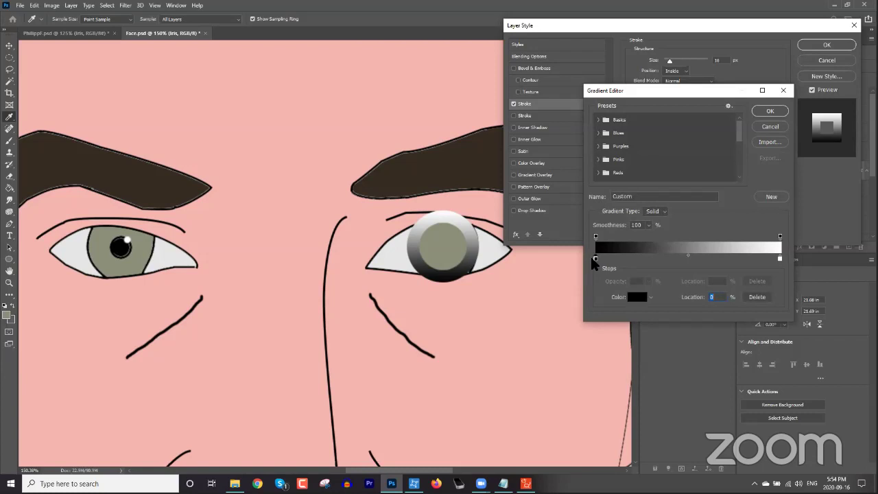
{"action": "left_click", "coordinate": [440, 252]}
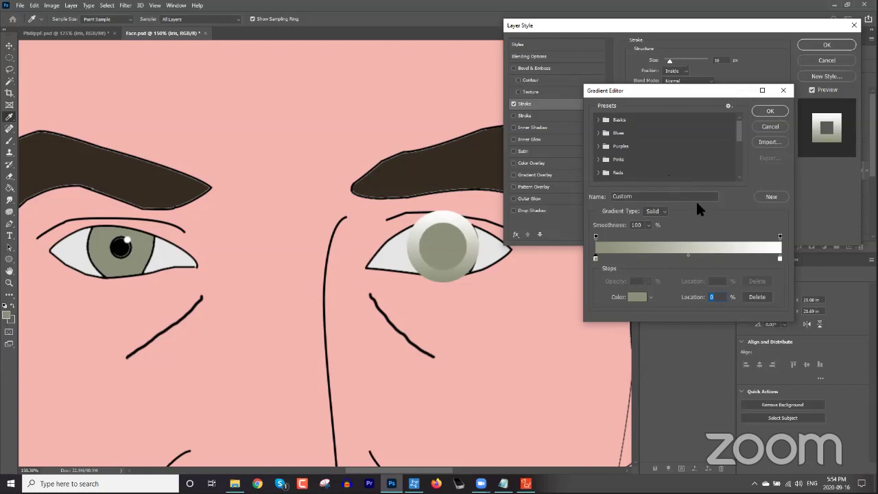
{"action": "left_click", "coordinate": [769, 194]}
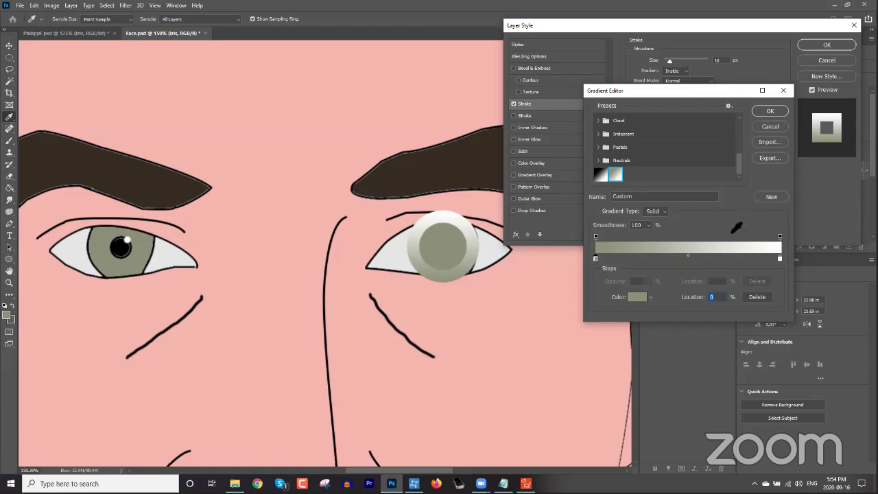
{"action": "mouse_move", "coordinate": [780, 261]}
{"action": "left_mouse_down"}
{"action": "mouse_move", "coordinate": [713, 260]}
{"action": "mouse_move", "coordinate": [769, 259]}
{"action": "mouse_move", "coordinate": [784, 249]}
{"action": "left_mouse_up"}
{"action": "left_click", "coordinate": [779, 237]}
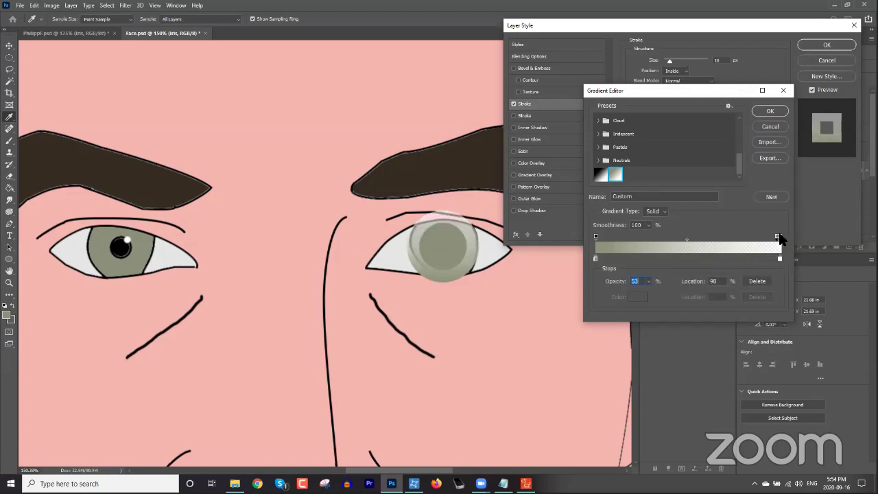
{"action": "left_click", "coordinate": [772, 110]}
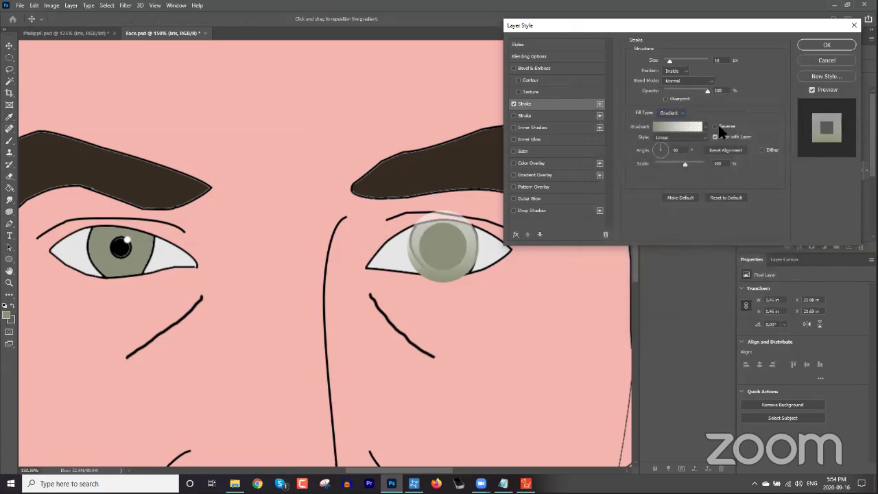
Step: Make the stroke gradient radial and reduce its scale
{"action": "left_click", "coordinate": [672, 137]}
{"action": "left_click", "coordinate": [675, 151]}
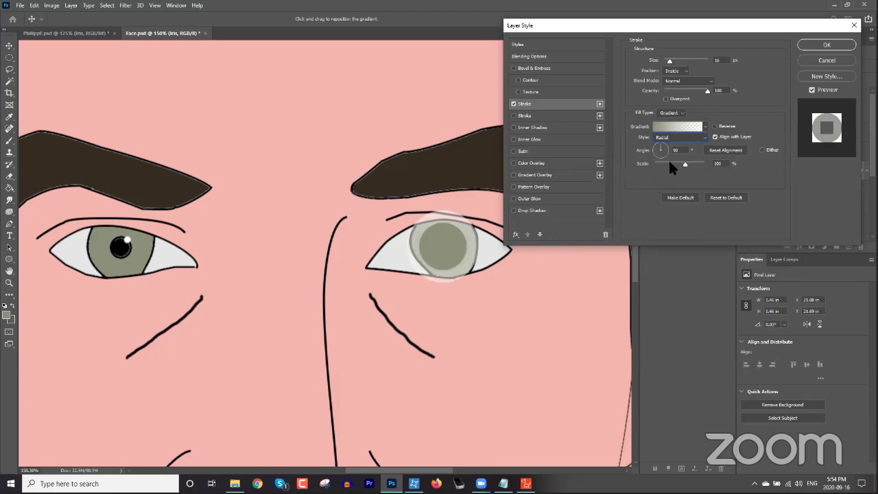
{"action": "mouse_move", "coordinate": [683, 162]}
{"action": "left_mouse_down"}
{"action": "mouse_move", "coordinate": [705, 162]}
{"action": "mouse_move", "coordinate": [658, 167]}
{"action": "mouse_move", "coordinate": [676, 167]}
{"action": "left_mouse_up"}
Step: Recolour the stroke gradient to run from near-black 141902 to the sampled iris colour
{"action": "left_click", "coordinate": [674, 129]}
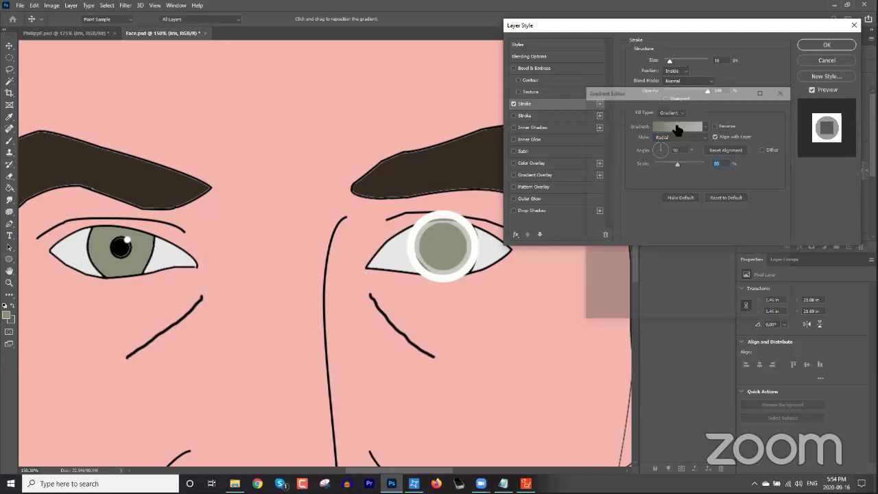
{"action": "left_click", "coordinate": [595, 259]}
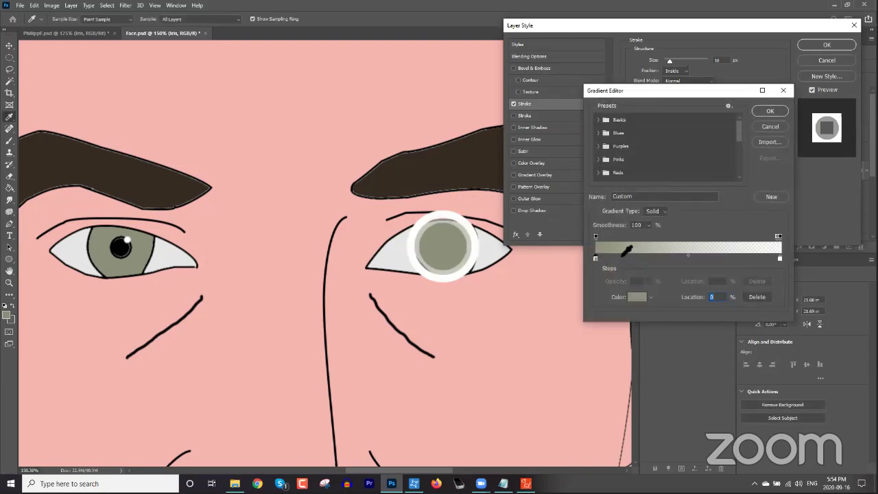
{"action": "left_click", "coordinate": [635, 300]}
{"action": "left_click", "coordinate": [675, 304]}
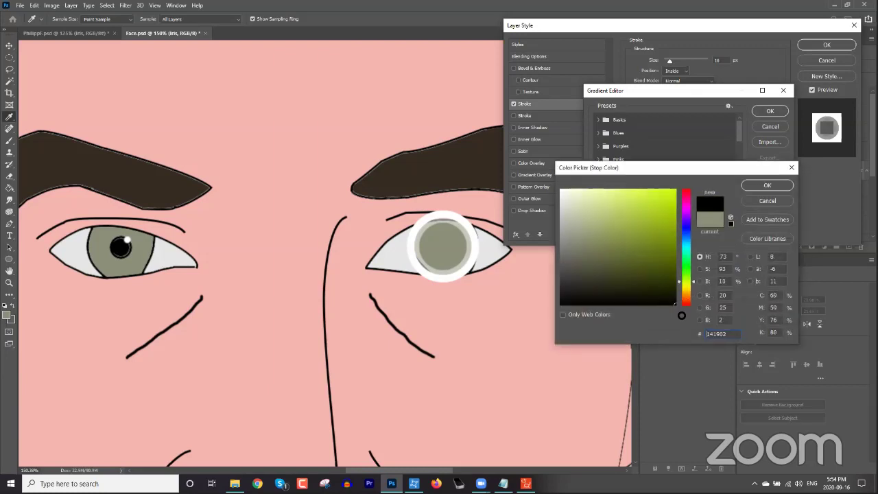
{"action": "left_click", "coordinate": [765, 186]}
{"action": "left_click", "coordinate": [779, 260]}
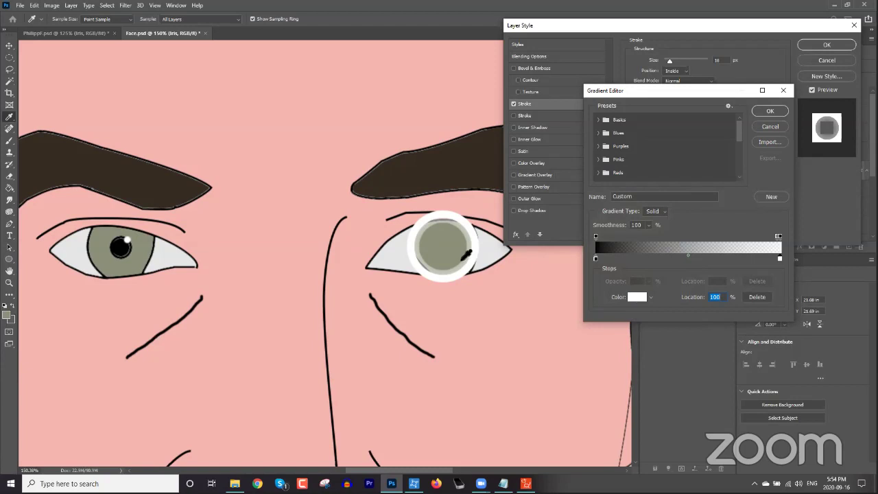
{"action": "left_click", "coordinate": [452, 248]}
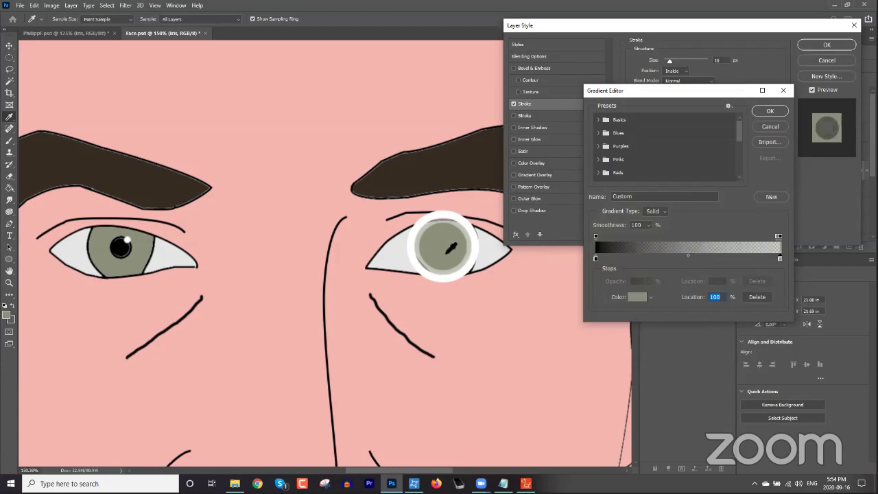
{"action": "left_click", "coordinate": [770, 112]}
Step: Set the stroke size to 103 px, reverse its gradient, set the gradient scale to 123% and apply the layer style
{"action": "left_click_drag", "start_coordinate": [677, 166], "coordinate": [681, 161]}
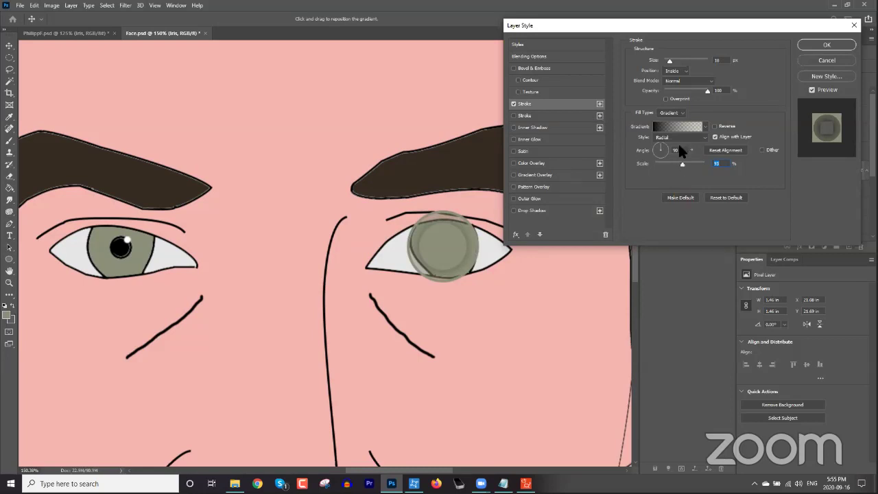
{"action": "left_click_drag", "start_coordinate": [670, 60], "coordinate": [683, 61]}
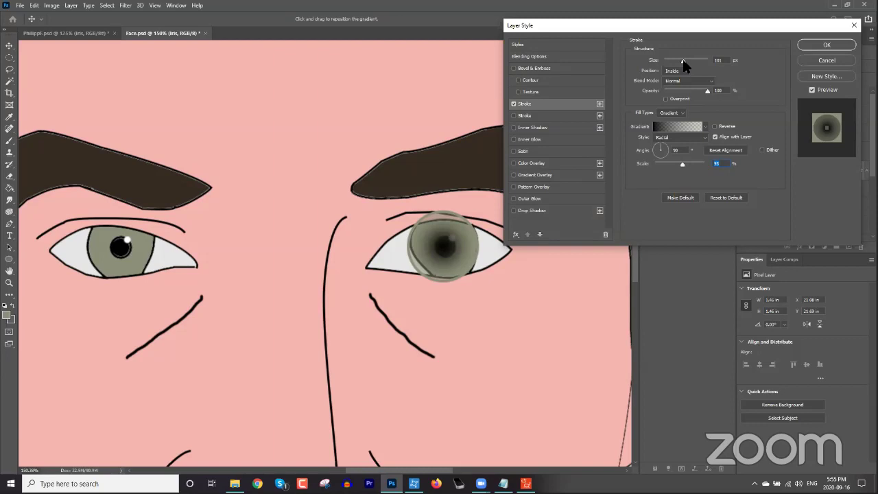
{"action": "left_click", "coordinate": [683, 60]}
{"action": "left_click", "coordinate": [715, 127]}
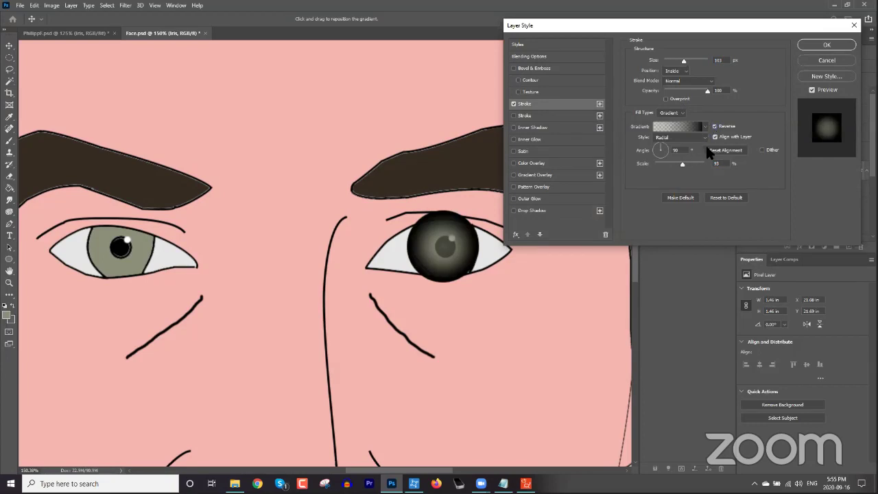
{"action": "left_click_drag", "start_coordinate": [681, 165], "coordinate": [693, 164]}
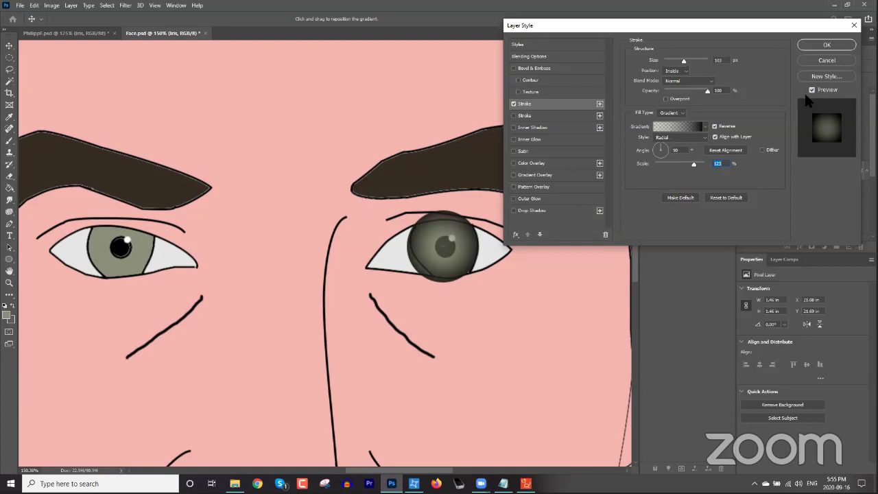
{"action": "left_click", "coordinate": [823, 46]}
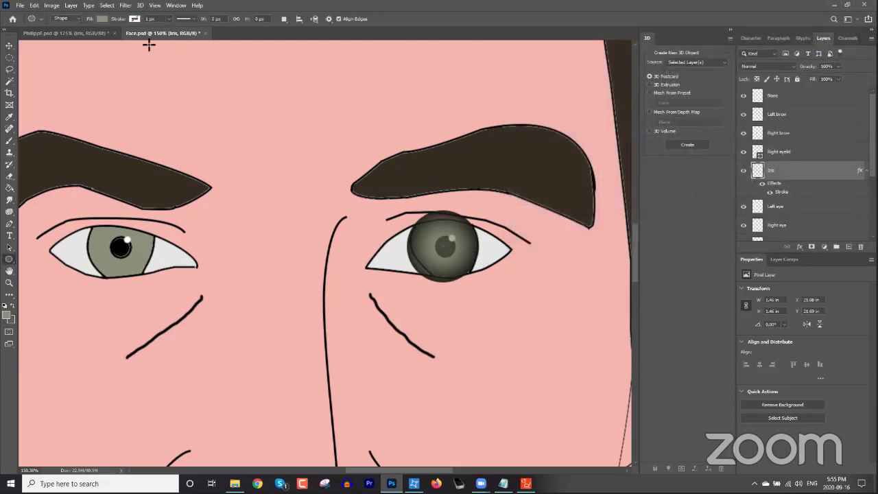
{"action": "right_click", "coordinate": [792, 177]}
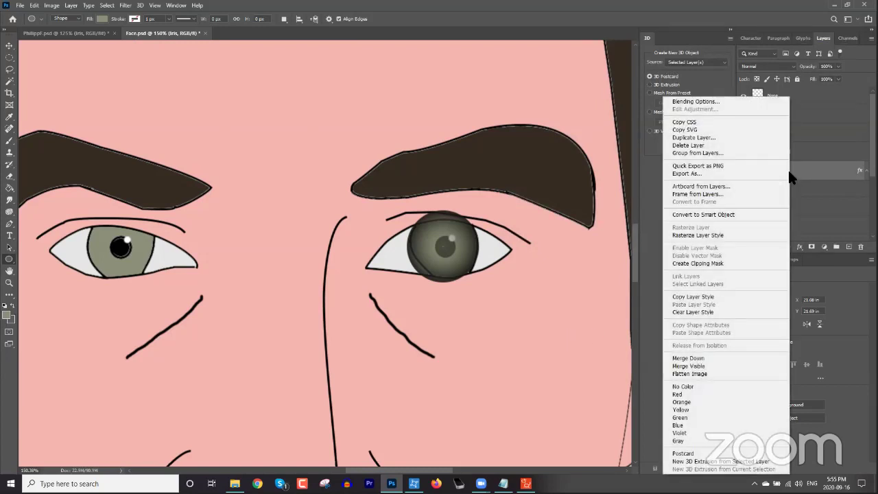
{"action": "left_click", "coordinate": [726, 234]}
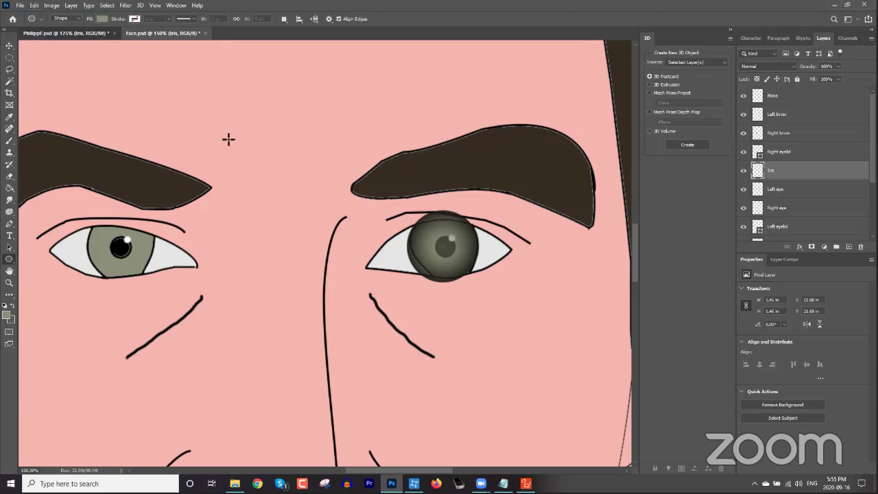
{"action": "key", "text": "ctrl+Tab"}
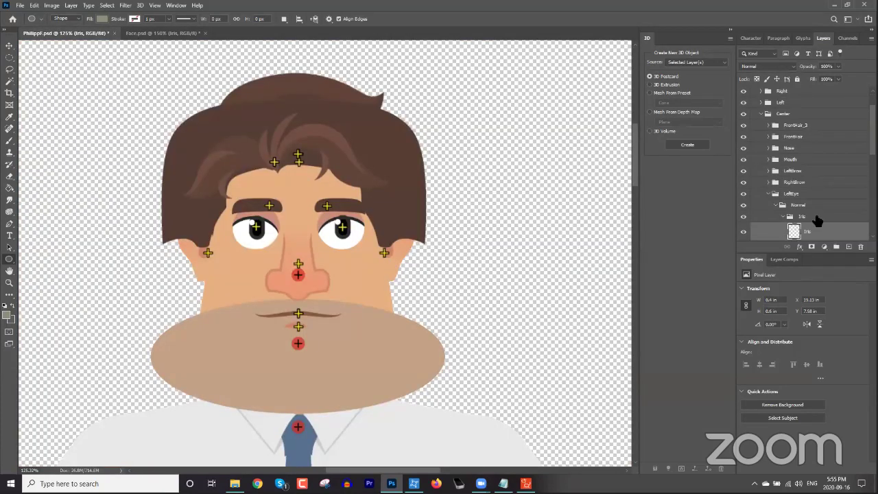
{"action": "scroll", "coordinate": [803, 164], "scroll_direction": "down", "scroll_amount": 3}
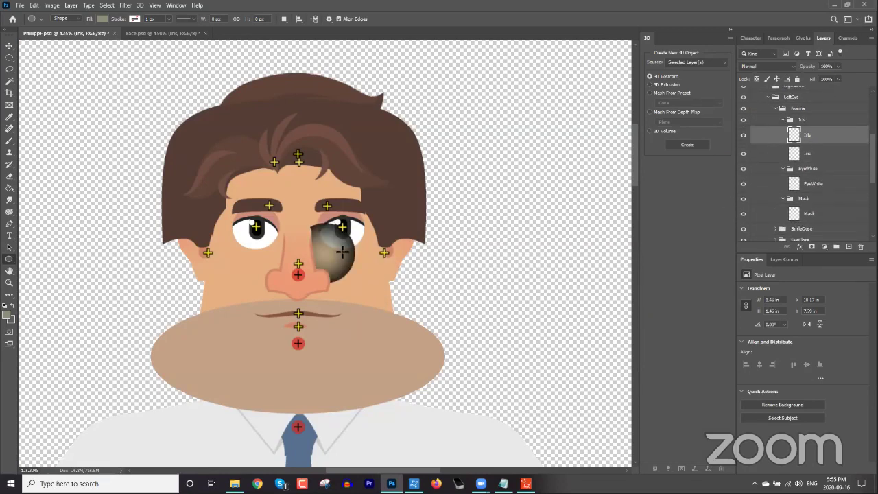
Step: Scale the copied iris to about 34% over the template's left pupil and delete the original Iris layer beneath it
{"action": "key", "text": "ctrl+t"}
{"action": "mouse_move", "coordinate": [356, 224]}
{"action": "left_mouse_down"}
{"action": "mouse_move", "coordinate": [331, 247]}
{"action": "mouse_move", "coordinate": [359, 213]}
{"action": "mouse_move", "coordinate": [345, 230]}
{"action": "left_mouse_up"}
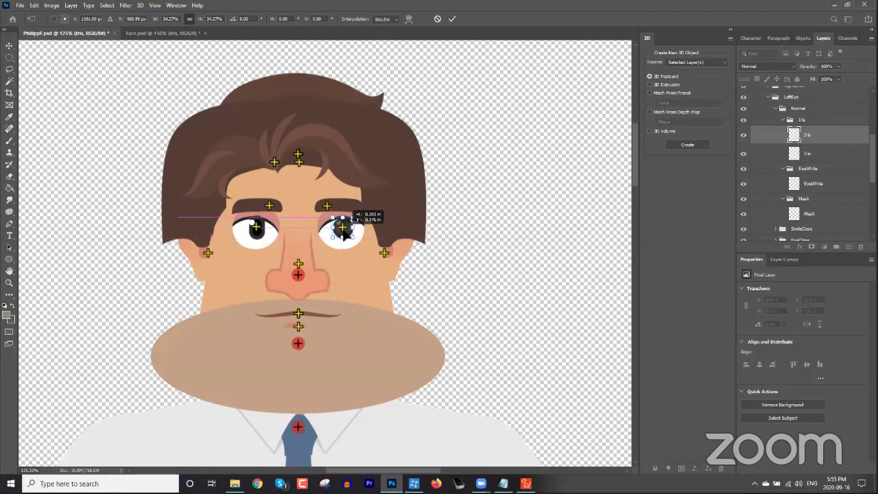
{"action": "left_click", "coordinate": [814, 156]}
{"action": "key", "text": "Delete"}
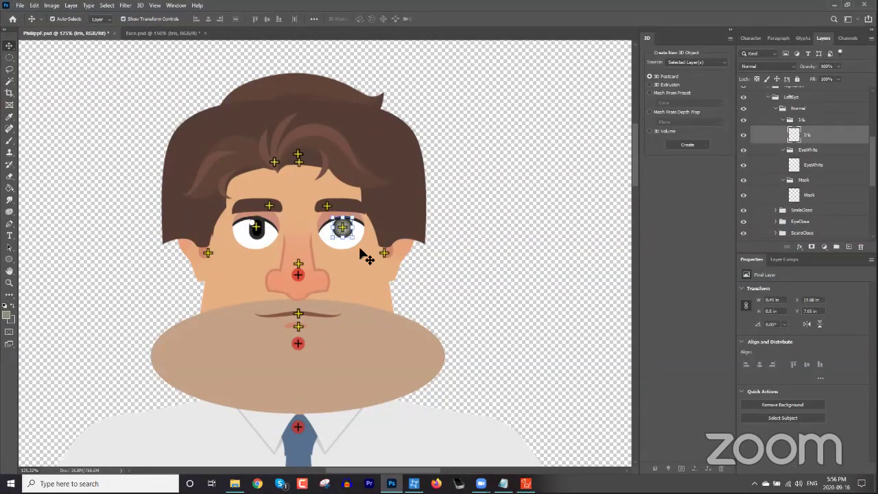
Step: Enlarge the new iris to about 127%, keeping it centred on the left eye's pivot marker
{"action": "scroll", "coordinate": [362, 251], "scroll_direction": "up", "scroll_amount": 4}
{"action": "scroll", "coordinate": [359, 248], "scroll_direction": "up", "scroll_amount": 3}
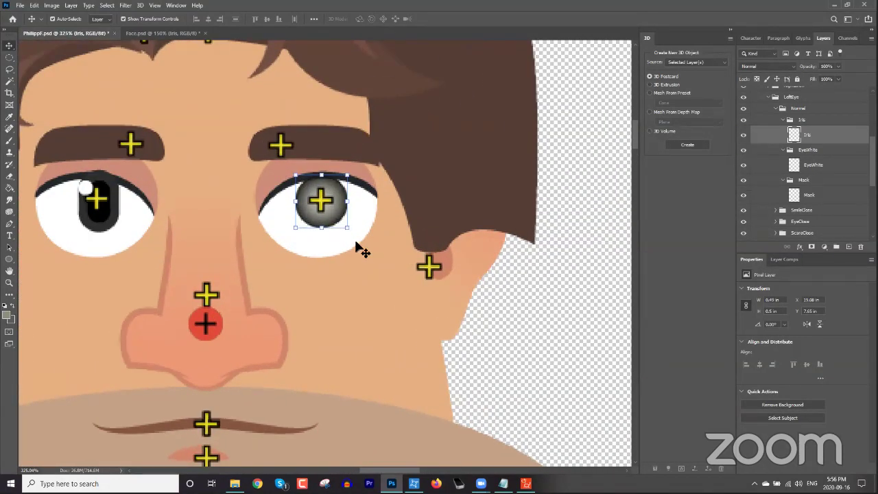
{"action": "left_click_drag", "start_coordinate": [350, 175], "coordinate": [336, 202]}
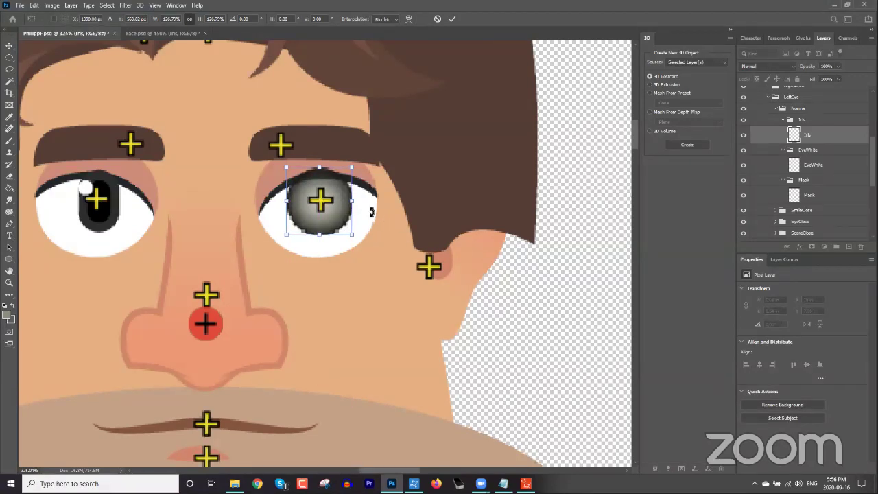
Step: Examine the left eye's EyeWhite and Mask layers, toggling the Iris and EyeWhite layers off and back on
{"action": "left_click", "coordinate": [813, 170]}
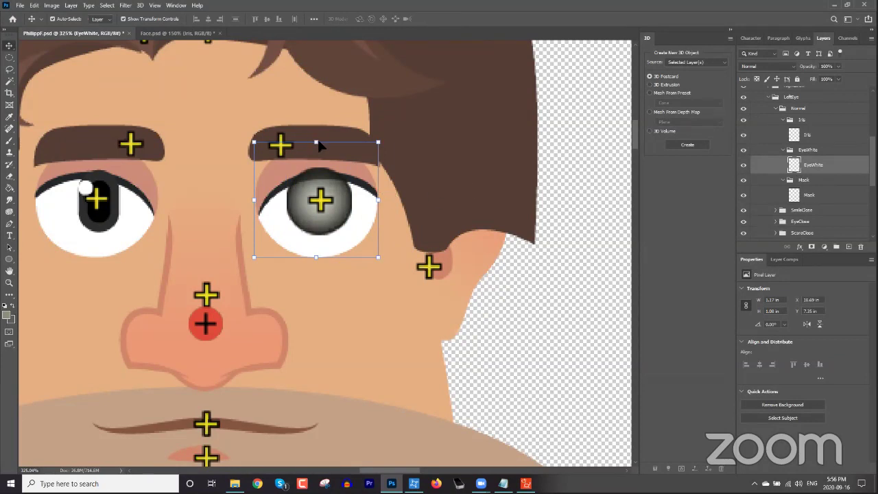
{"action": "left_click", "coordinate": [815, 197]}
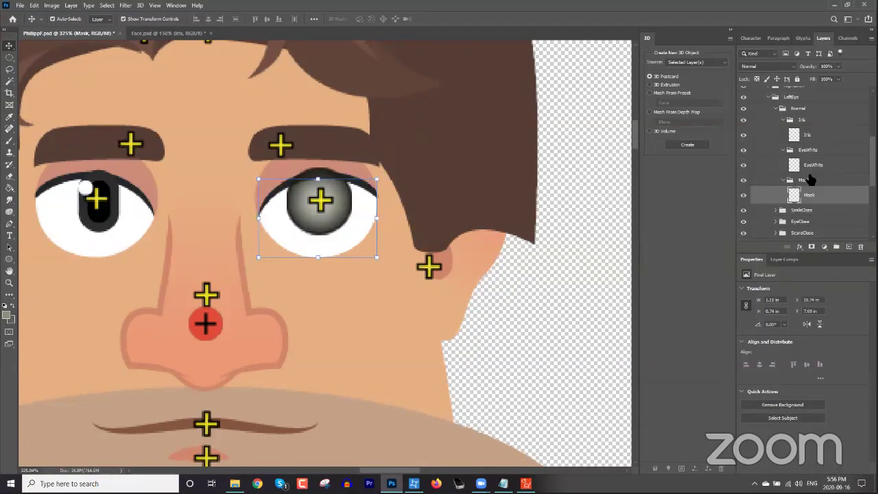
{"action": "left_click", "coordinate": [744, 137]}
{"action": "left_click", "coordinate": [744, 136]}
{"action": "left_click", "coordinate": [745, 167]}
{"action": "left_click", "coordinate": [746, 170]}
Step: Save PhilippF.psd to update the character in Cartoon Animator 4
{"action": "left_click", "coordinate": [19, 5]}
{"action": "left_click", "coordinate": [40, 107]}
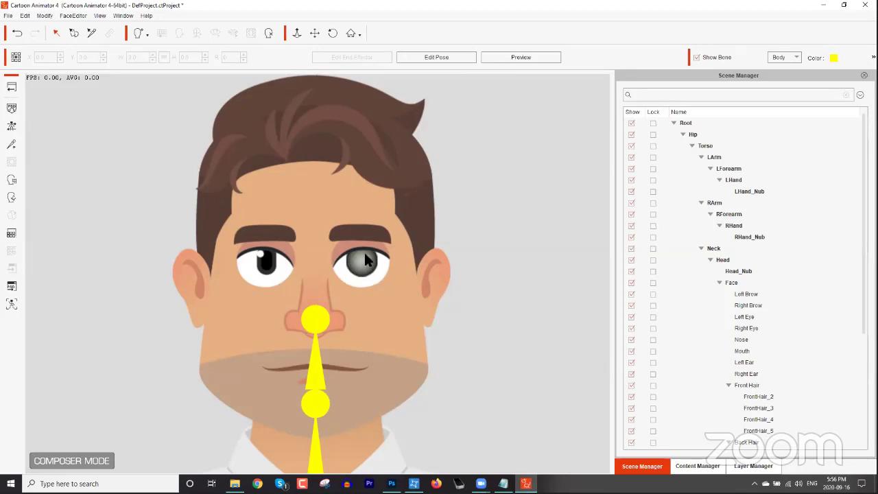
Step: Return the Philipp_F character to Stage Mode and preview its facial and eye movement with Face Puppet
{"action": "left_click", "coordinate": [11, 92]}
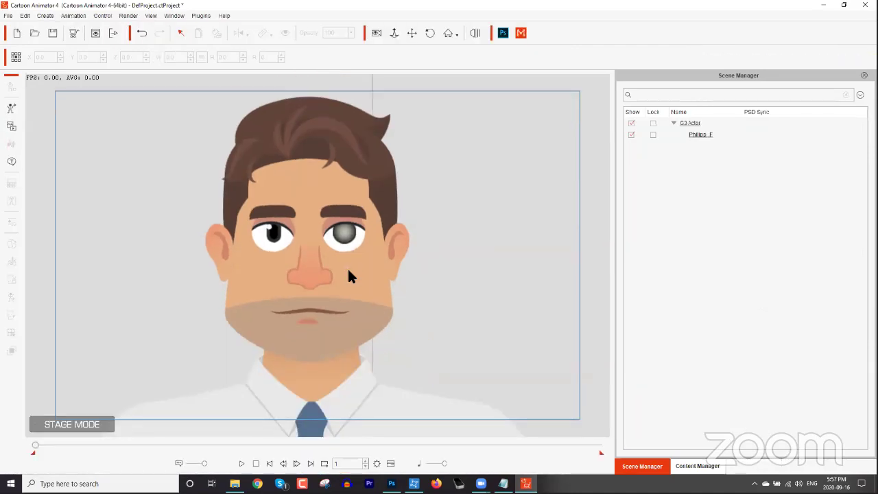
{"action": "left_click", "coordinate": [354, 281]}
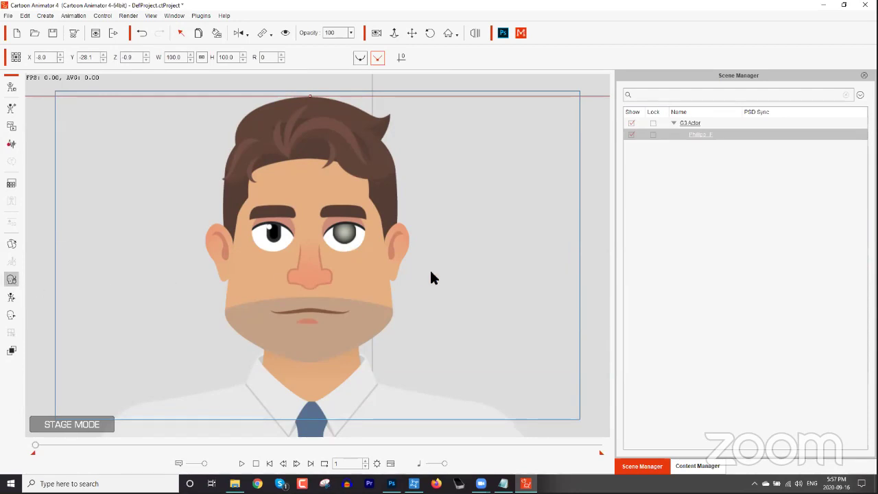
{"action": "left_click", "coordinate": [610, 195]}
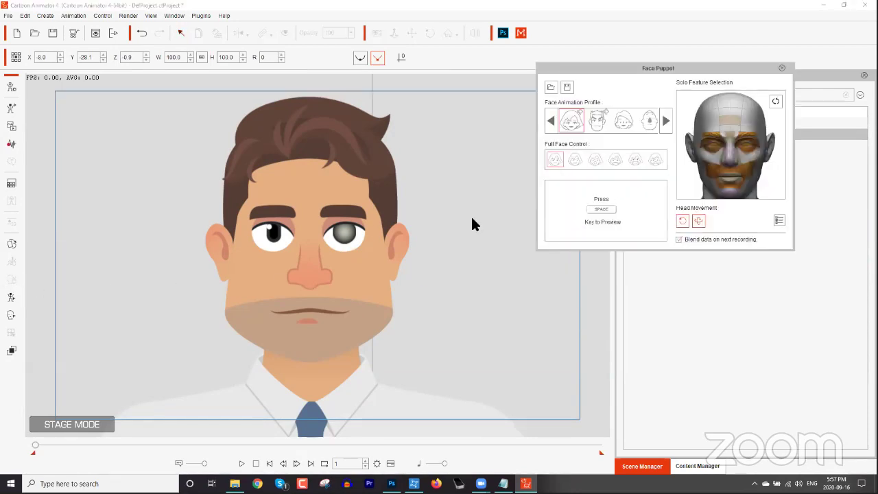
{"action": "key", "text": "space"}
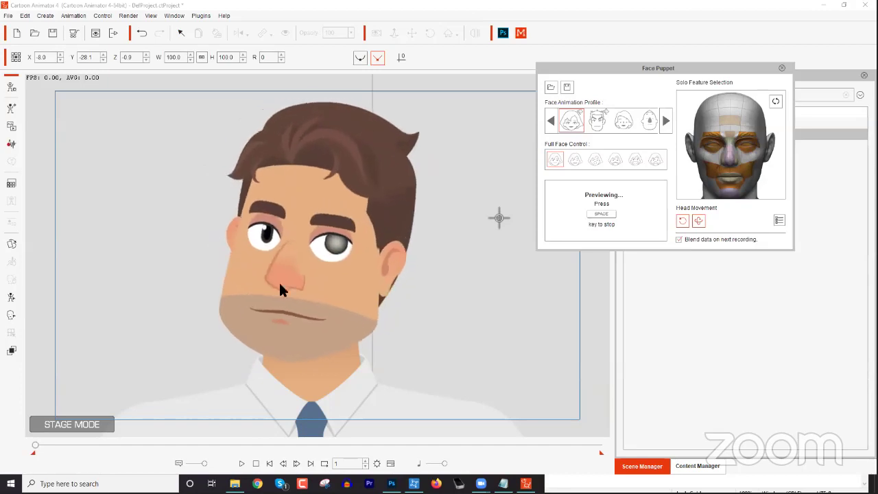
{"action": "key", "text": "space"}
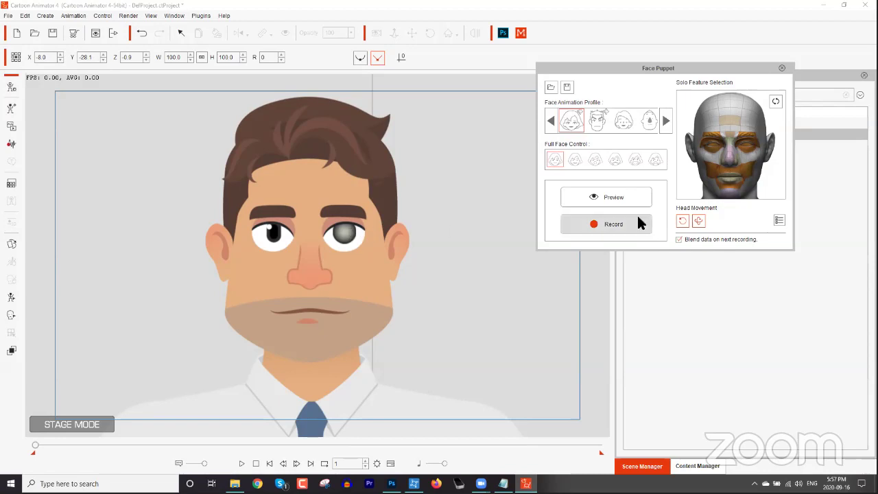
{"action": "left_click", "coordinate": [781, 68]}
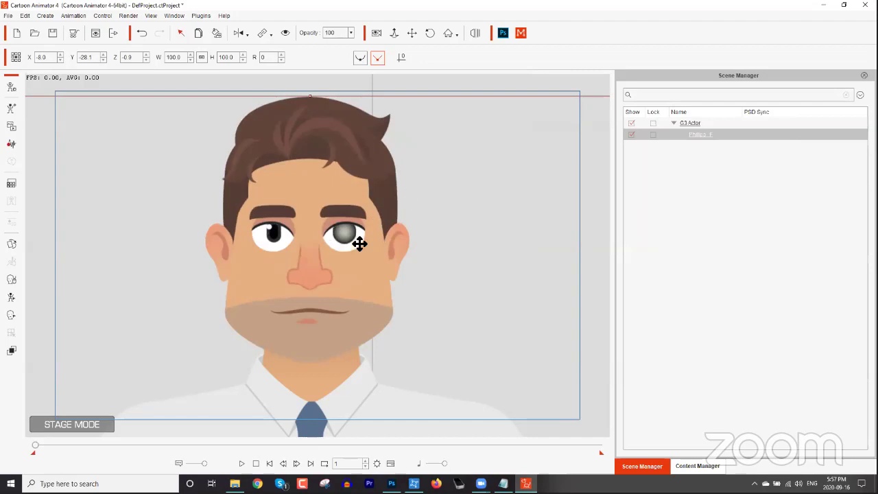
Step: Close Photoshop and start Face3D Tracker from the desktop
{"action": "scroll", "coordinate": [324, 284], "scroll_direction": "down", "scroll_amount": 4}
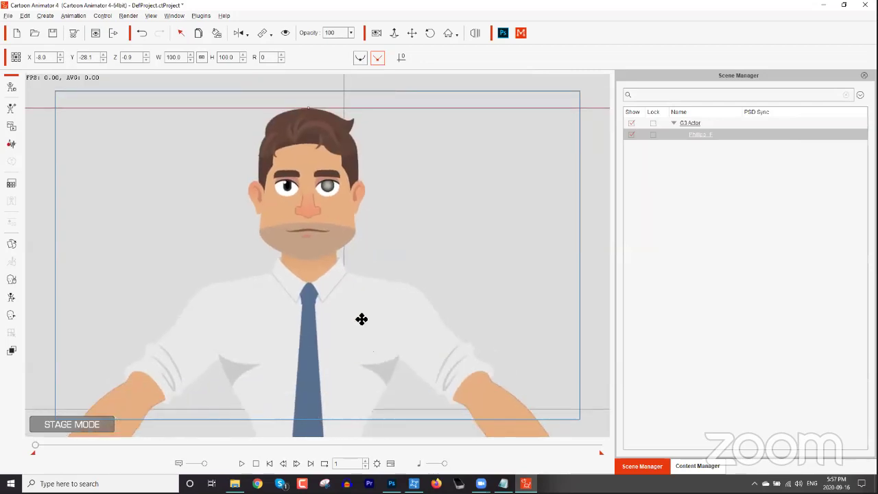
{"action": "left_click_drag", "start_coordinate": [376, 357], "coordinate": [381, 276]}
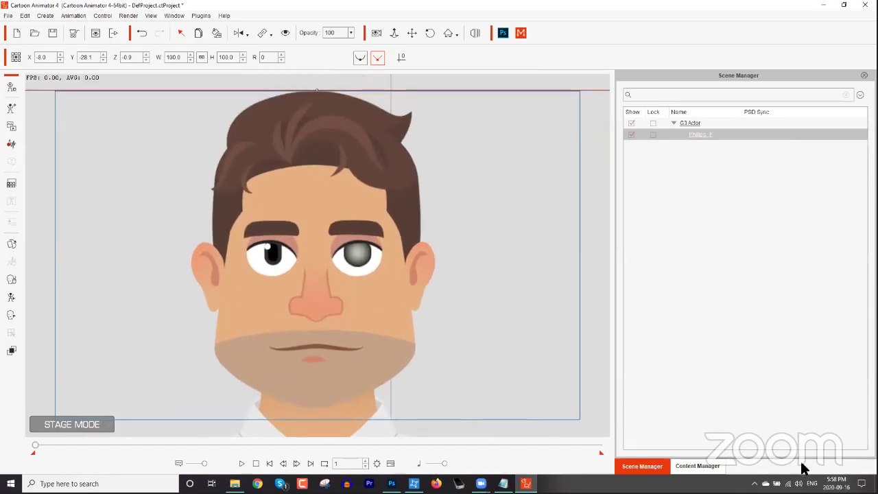
{"action": "key", "text": "alt+Tab"}
{"action": "key", "text": "super+d"}
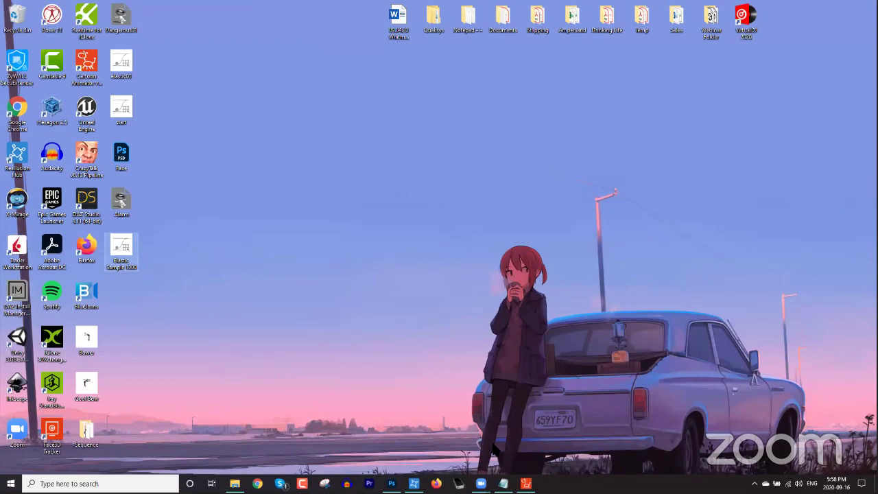
{"action": "left_click", "coordinate": [391, 484]}
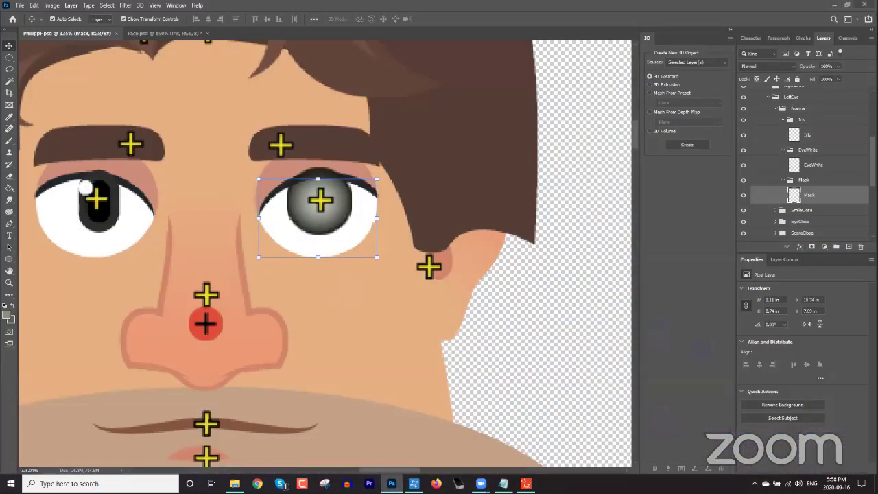
{"action": "left_click", "coordinate": [866, 5]}
{"action": "left_click", "coordinate": [439, 180]}
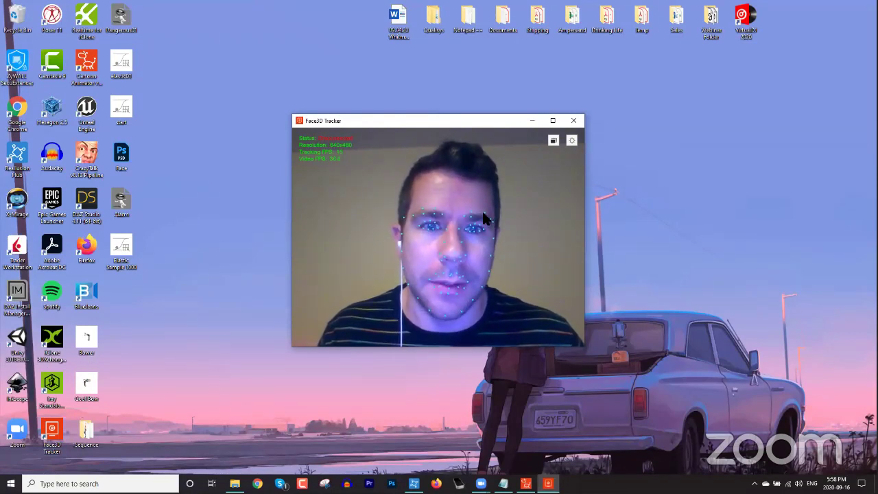
Step: Examine the tracker's camera settings and its available resolutions
{"action": "left_click", "coordinate": [572, 142]}
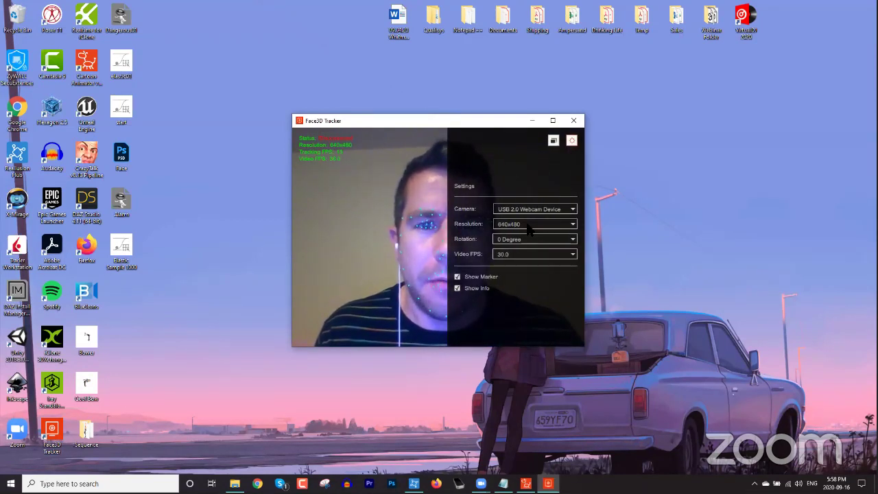
{"action": "left_click", "coordinate": [527, 224]}
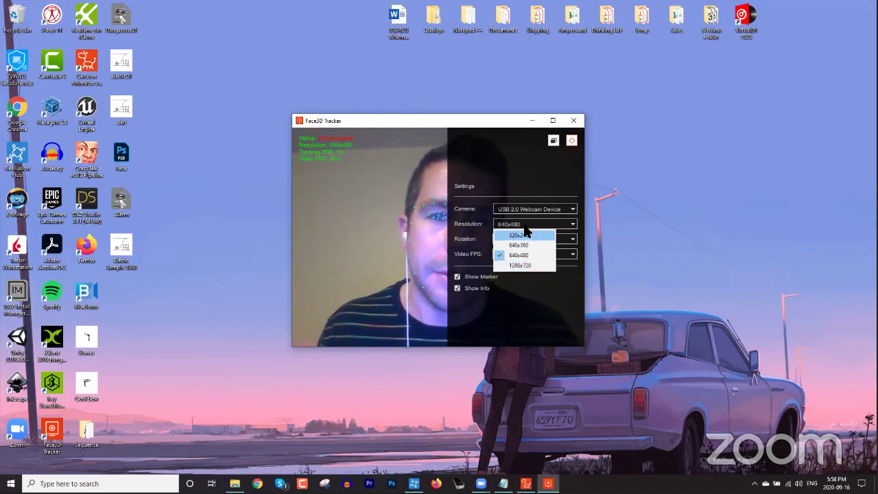
{"action": "left_click", "coordinate": [519, 171]}
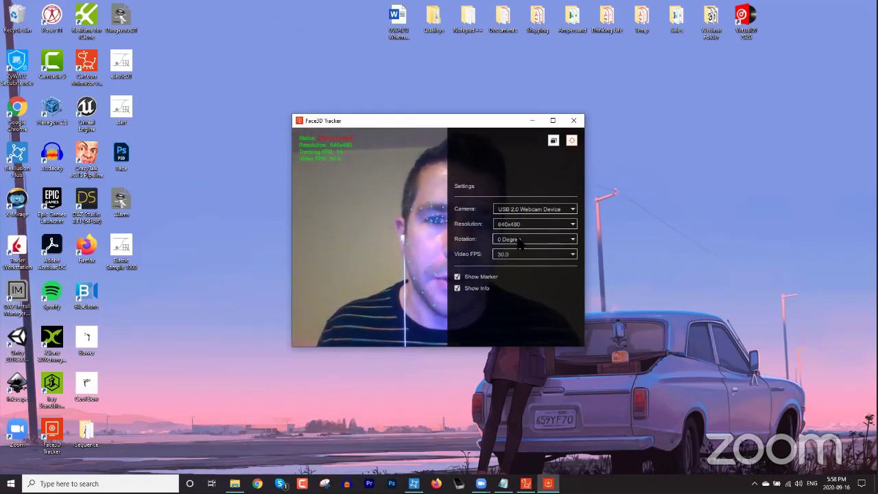
Step: Keep the Face3D Tracker window always on top, move it aside and switch back to Cartoon Animator 4
{"action": "left_click", "coordinate": [554, 140]}
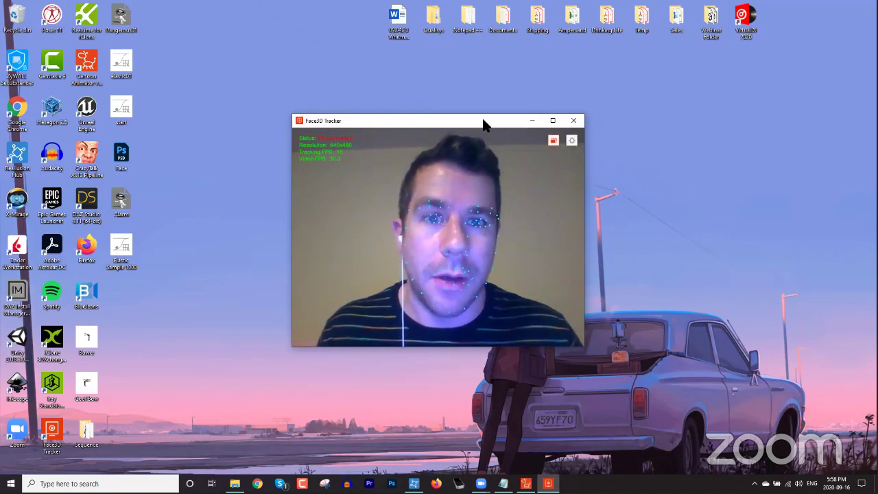
{"action": "left_click_drag", "start_coordinate": [483, 124], "coordinate": [772, 14]}
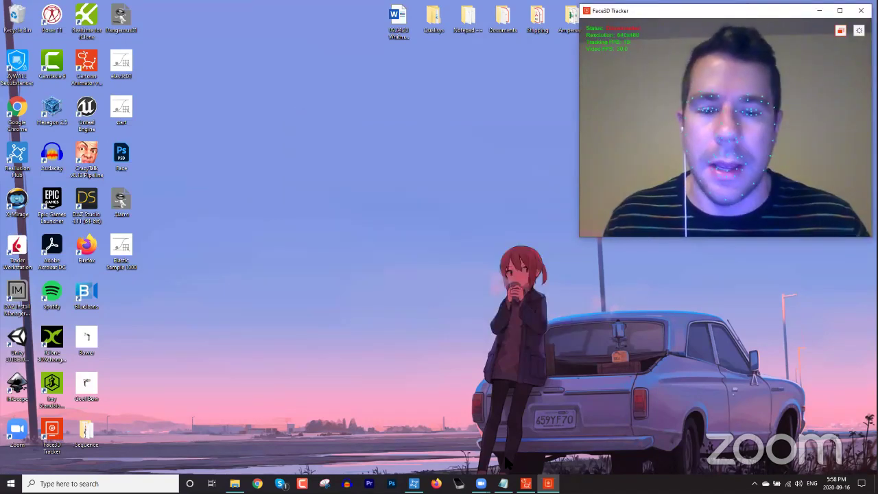
{"action": "key", "text": "alt+Tab"}
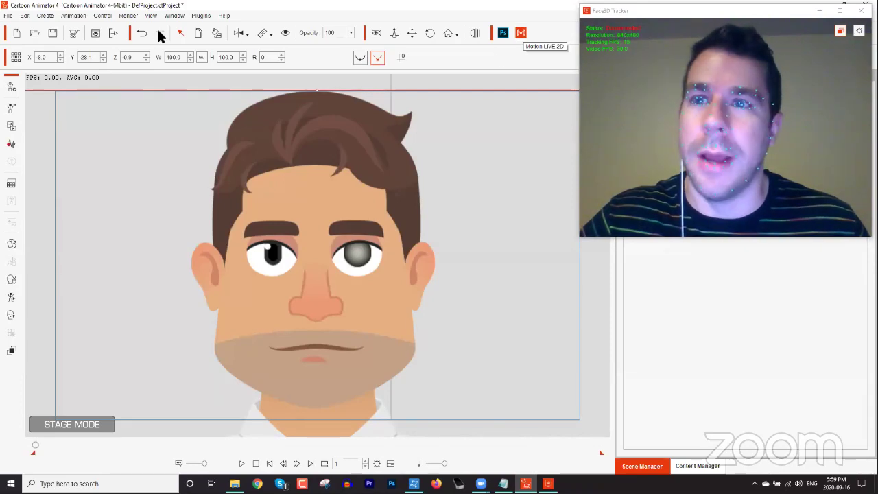
Step: Open the Motion LIVE 2D plugin and arrange it beside the character, shrinking the tracker window so it no longer covers the gear settings
{"action": "left_click", "coordinate": [130, 15]}
{"action": "mouse_move", "coordinate": [199, 17]}
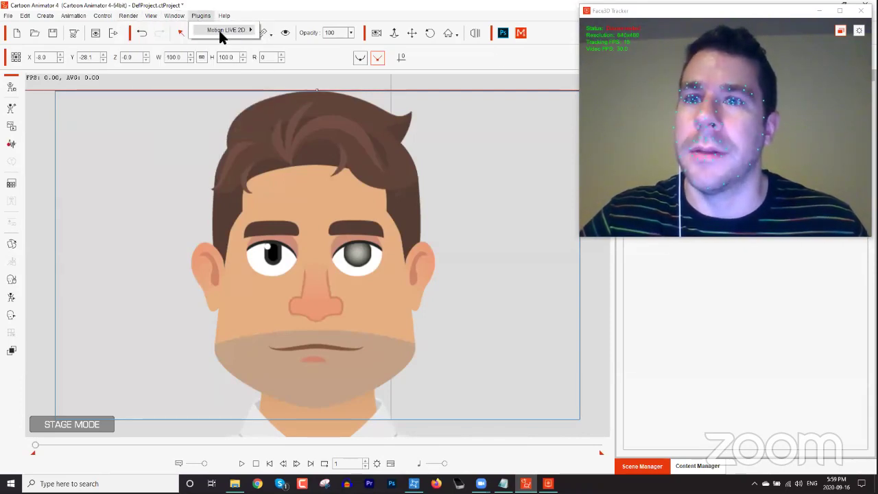
{"action": "mouse_move", "coordinate": [219, 31]}
{"action": "left_click", "coordinate": [282, 35]}
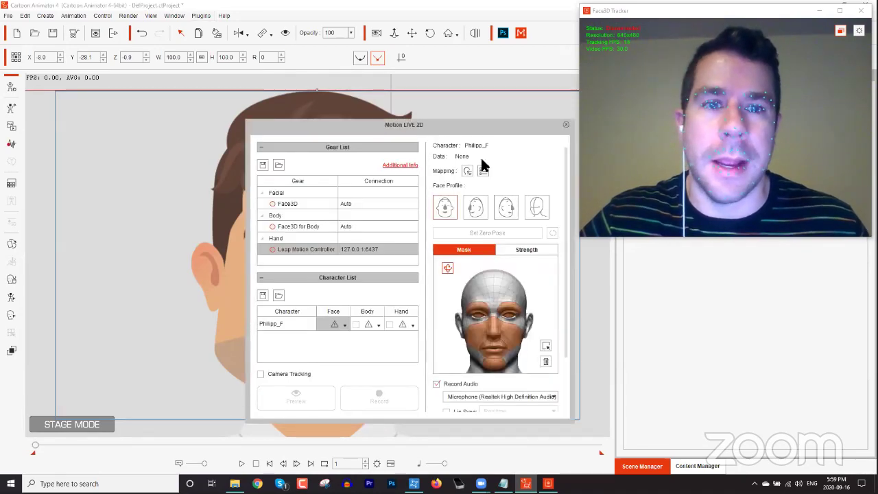
{"action": "left_click_drag", "start_coordinate": [412, 126], "coordinate": [568, 178]}
{"action": "left_click_drag", "start_coordinate": [689, 202], "coordinate": [769, 191]}
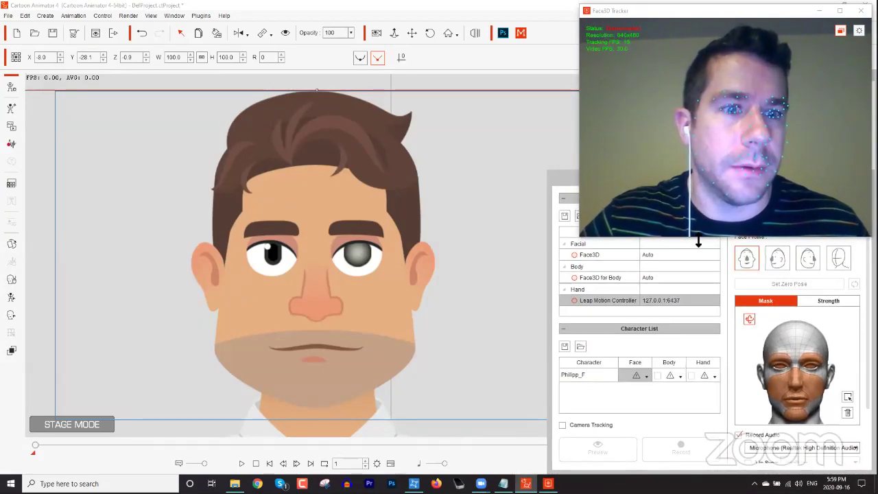
{"action": "left_click_drag", "start_coordinate": [698, 240], "coordinate": [698, 186]}
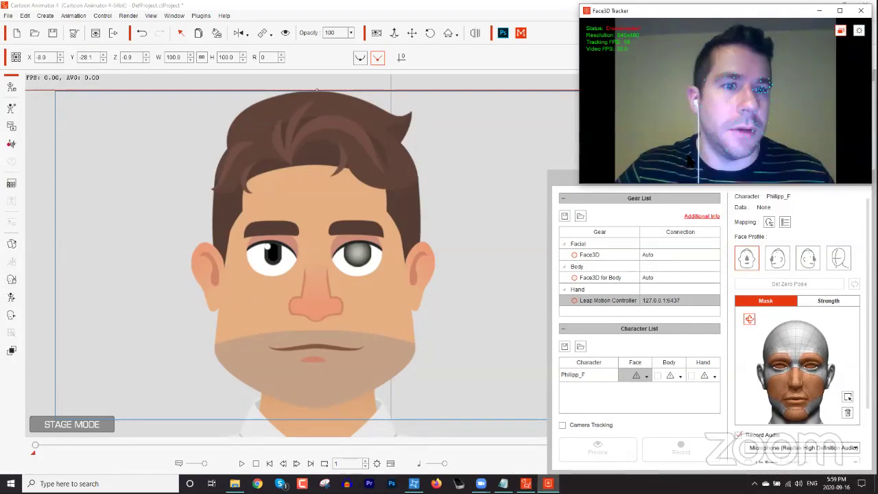
{"action": "mouse_move", "coordinate": [567, 177]}
{"action": "left_mouse_down"}
{"action": "mouse_move", "coordinate": [560, 182]}
{"action": "mouse_move", "coordinate": [564, 166]}
{"action": "mouse_move", "coordinate": [561, 173]}
{"action": "left_mouse_up"}
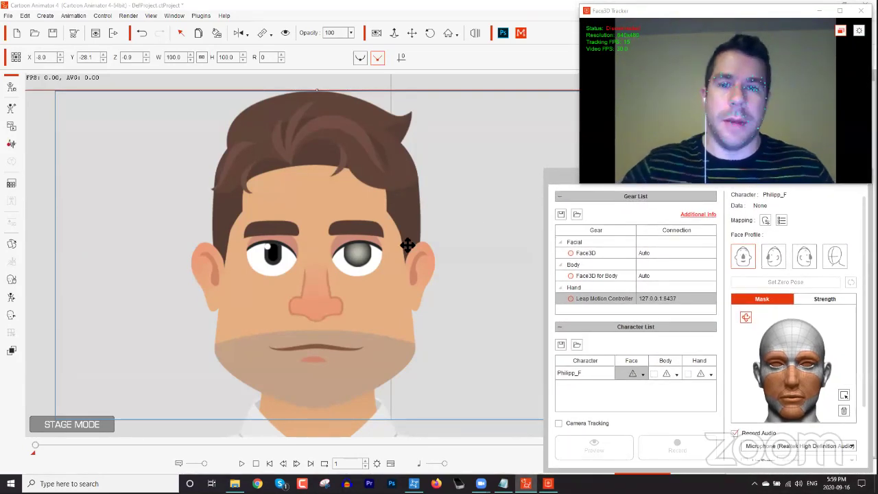
Step: Connect the Face3D facial gear and assign Face3D as the face data source for Philipp_F
{"action": "left_click", "coordinate": [569, 253]}
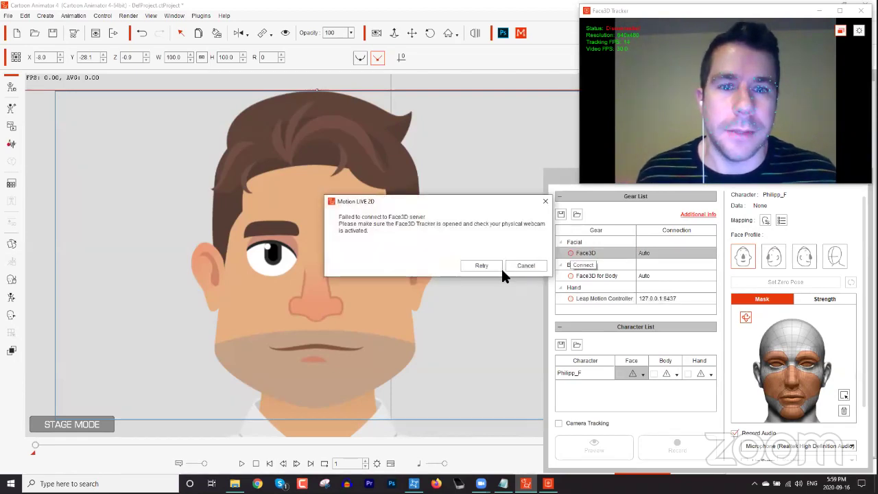
{"action": "left_click", "coordinate": [517, 267]}
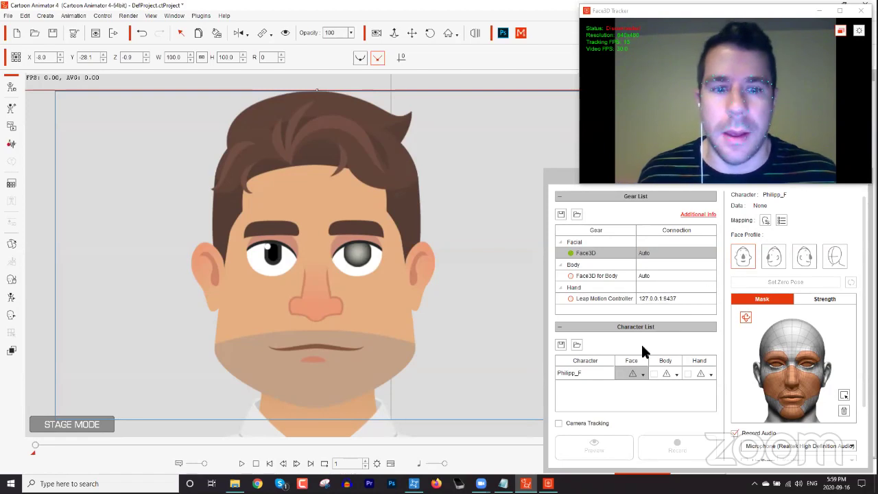
{"action": "left_click", "coordinate": [643, 376]}
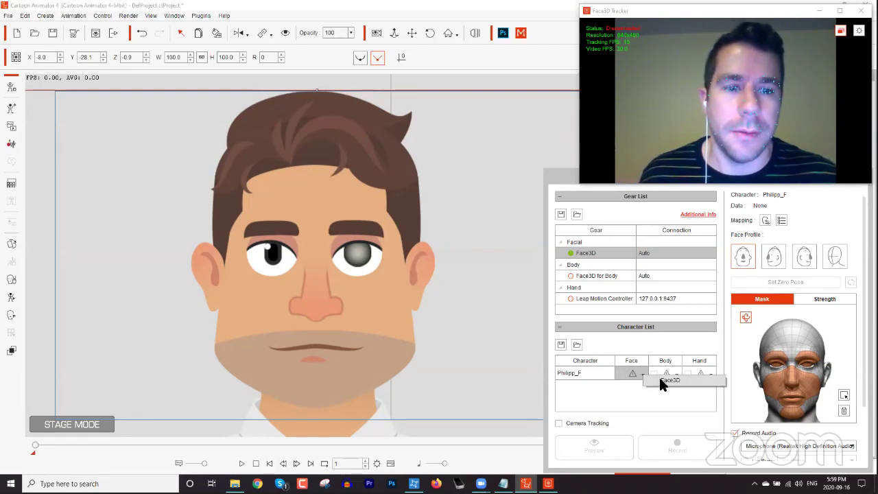
{"action": "left_click", "coordinate": [673, 381]}
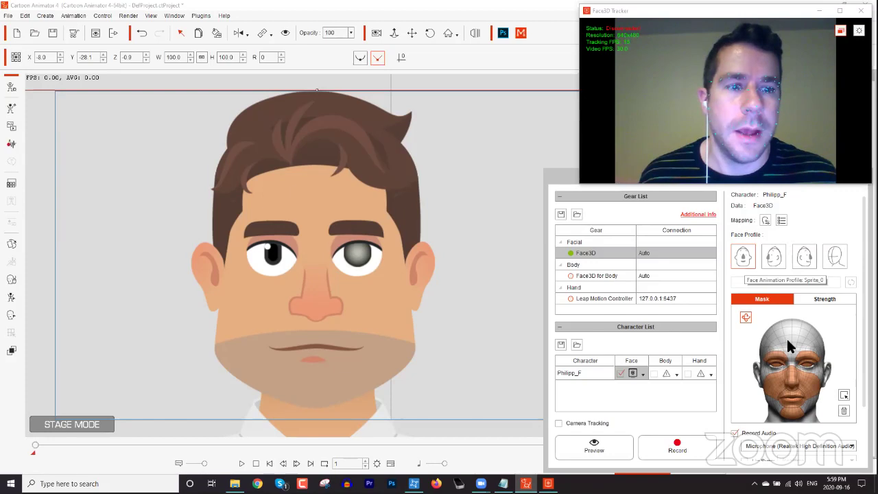
{"action": "left_click", "coordinate": [603, 443]}
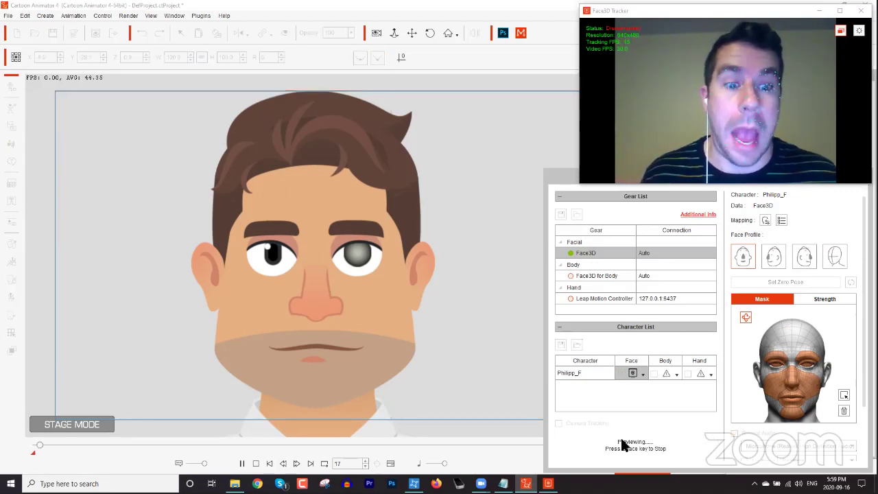
{"action": "key", "text": "space"}
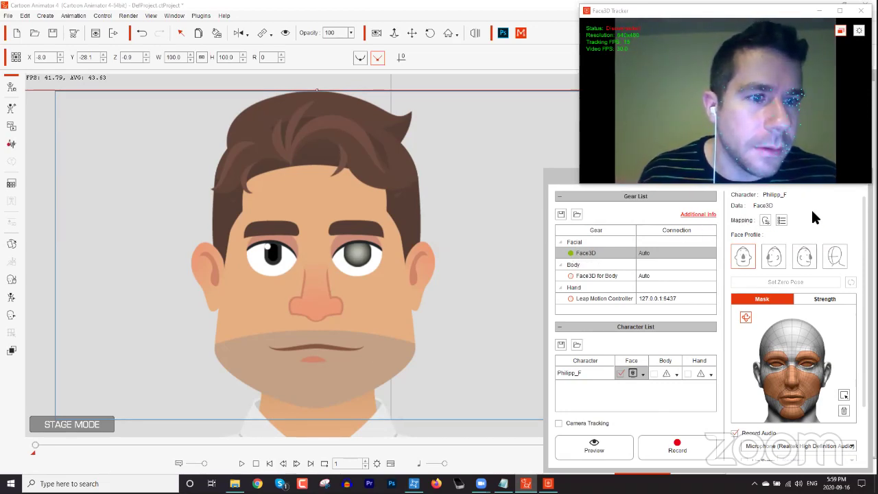
{"action": "left_click_drag", "start_coordinate": [564, 173], "coordinate": [215, 105]}
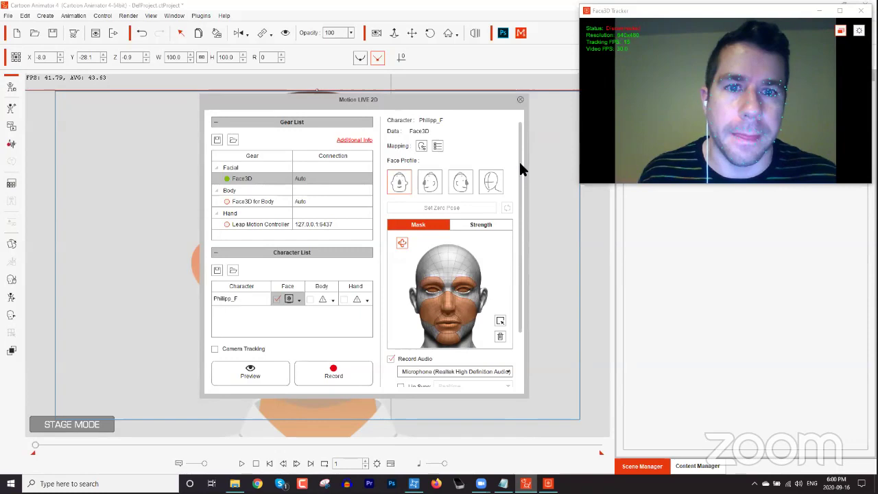
{"action": "left_click_drag", "start_coordinate": [518, 164], "coordinate": [520, 254]}
{"action": "scroll", "coordinate": [511, 199], "scroll_direction": "up", "scroll_amount": 2}
{"action": "left_click", "coordinate": [520, 100]}
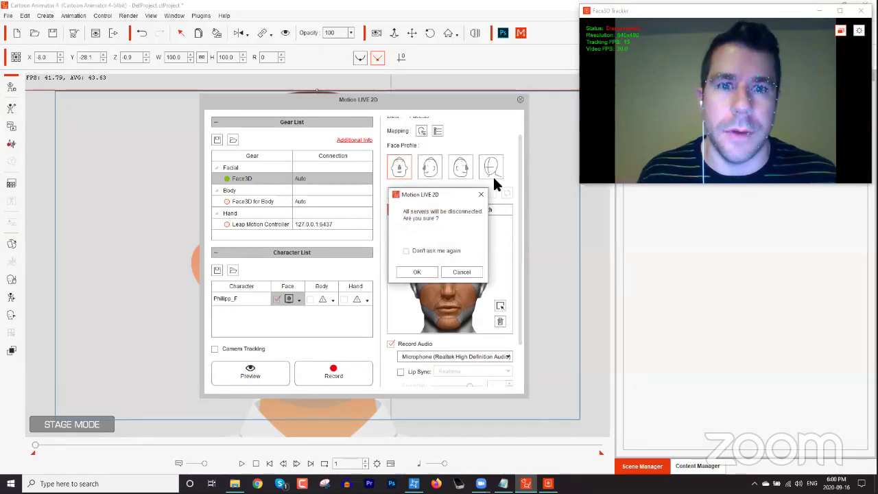
{"action": "left_click", "coordinate": [417, 272]}
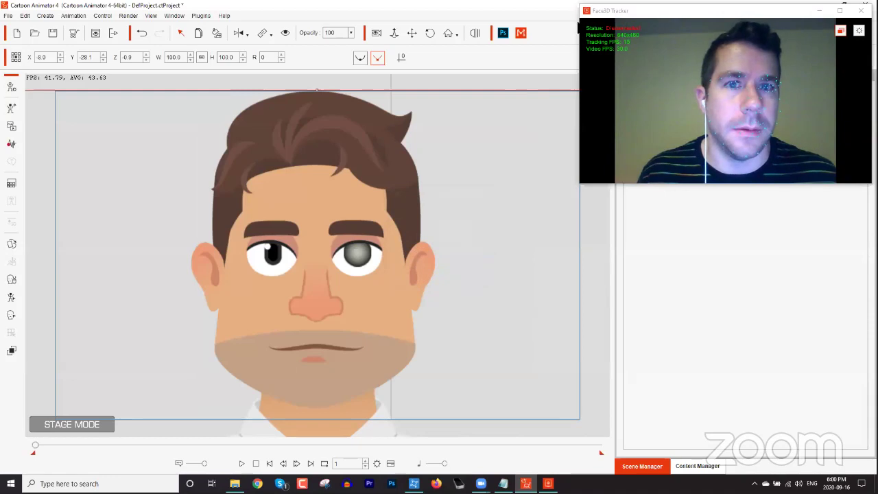
Step: Reopen Motion LIVE 2D, assign Face3D to Philipp_F's face again and start the live preview with the character in view
{"action": "left_click", "coordinate": [521, 32]}
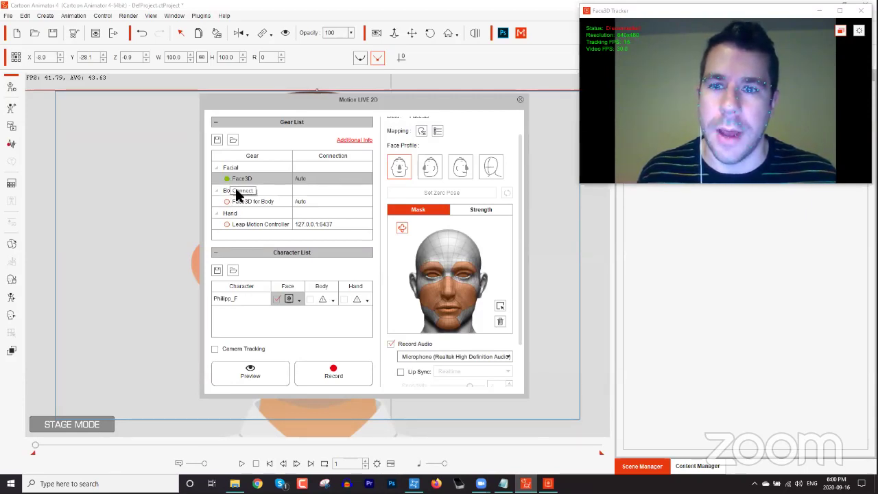
{"action": "left_click", "coordinate": [298, 300]}
{"action": "left_click", "coordinate": [317, 306]}
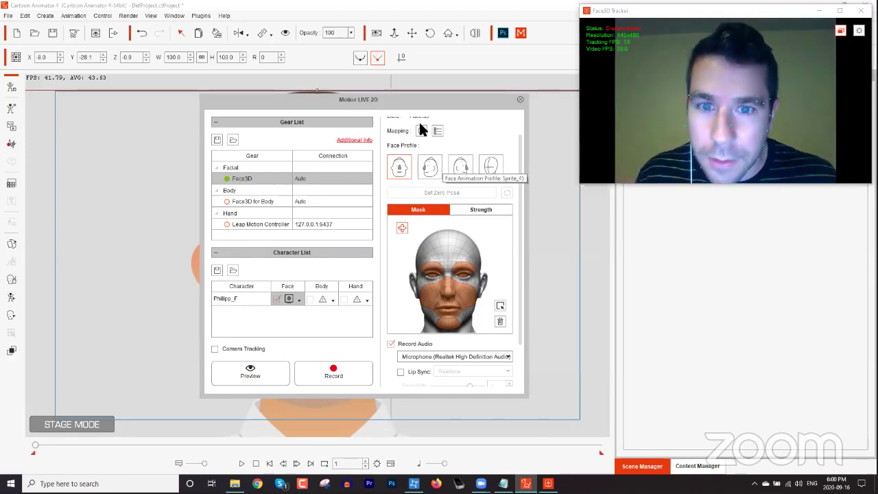
{"action": "left_click_drag", "start_coordinate": [432, 101], "coordinate": [624, 143]}
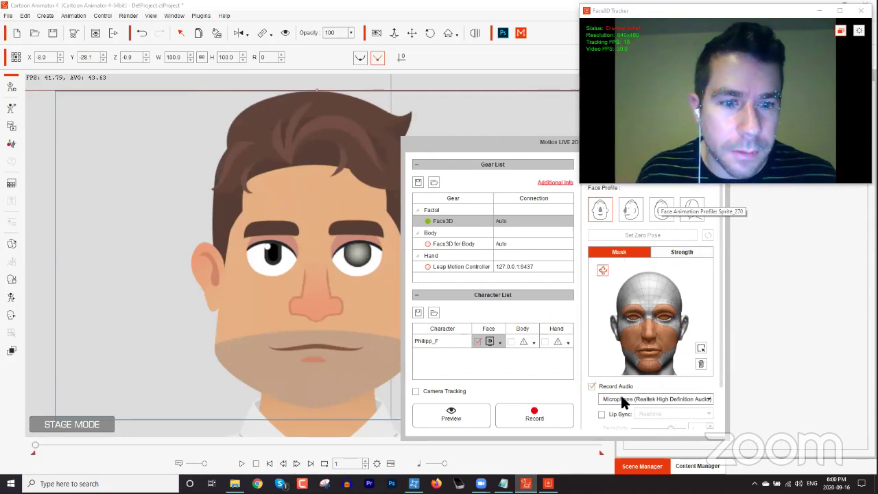
{"action": "left_click", "coordinate": [455, 412]}
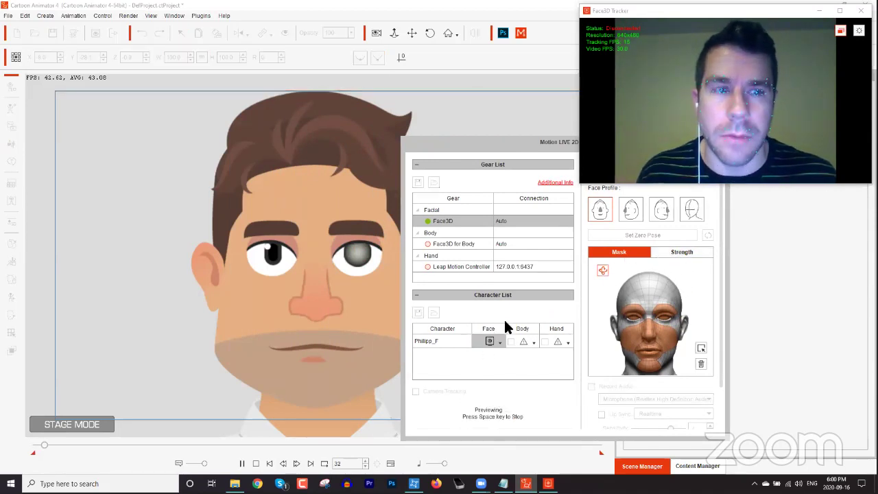
Step: Stop the live preview and move the Motion LIVE 2D window clear of the tracker to show its full face settings
{"action": "key", "text": "space"}
{"action": "left_click_drag", "start_coordinate": [496, 138], "coordinate": [419, 122]}
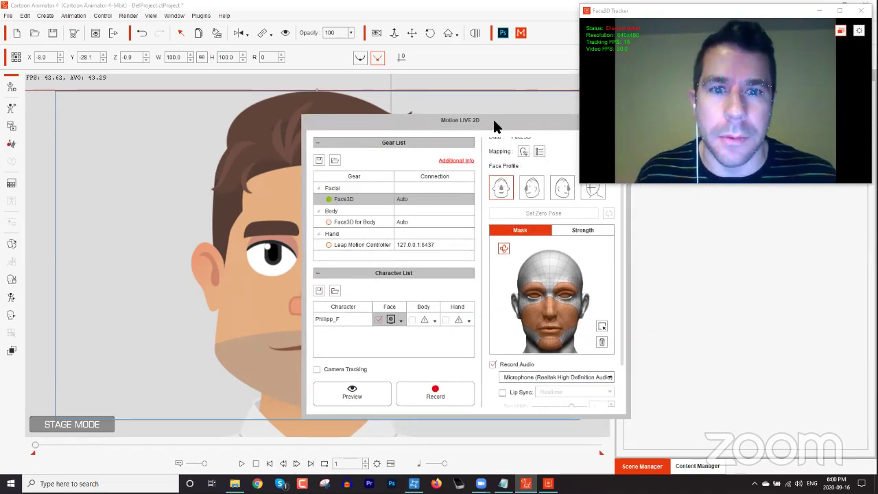
{"action": "left_click_drag", "start_coordinate": [494, 123], "coordinate": [385, 106]}
{"action": "left_click_drag", "start_coordinate": [511, 184], "coordinate": [509, 152]}
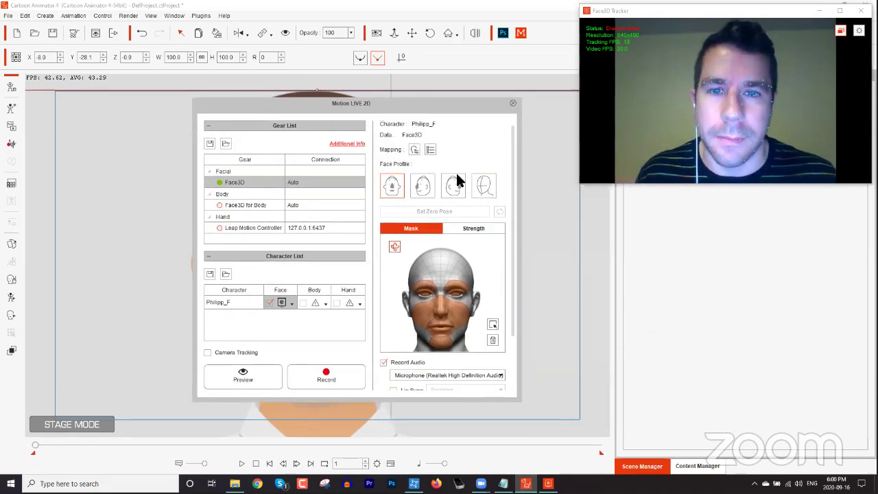
{"action": "left_click", "coordinate": [452, 228]}
{"action": "left_click", "coordinate": [412, 228]}
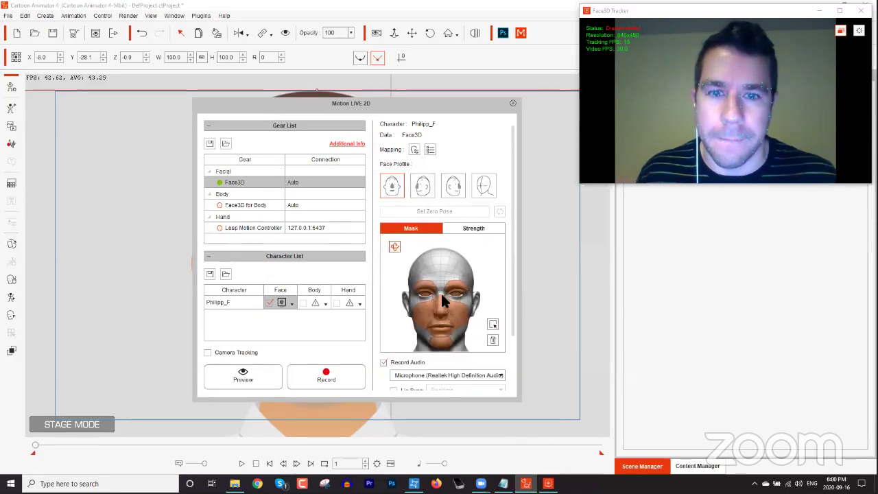
{"action": "left_click", "coordinate": [494, 340]}
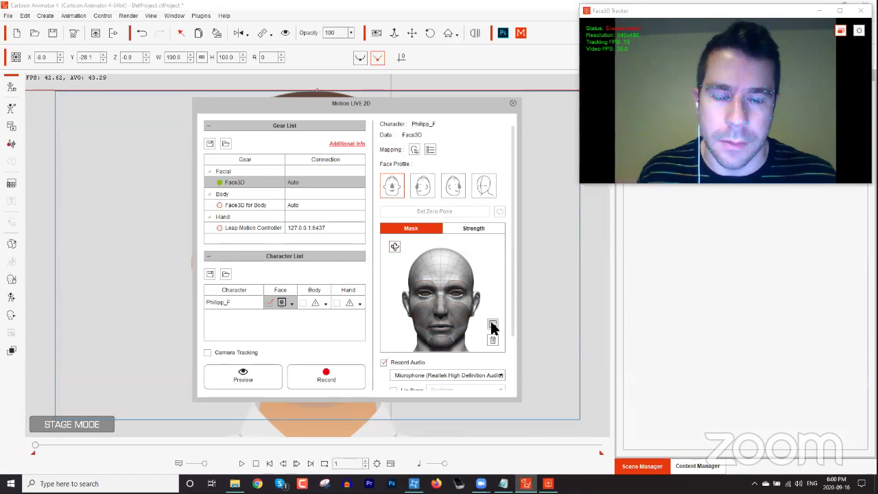
{"action": "left_click", "coordinate": [493, 325]}
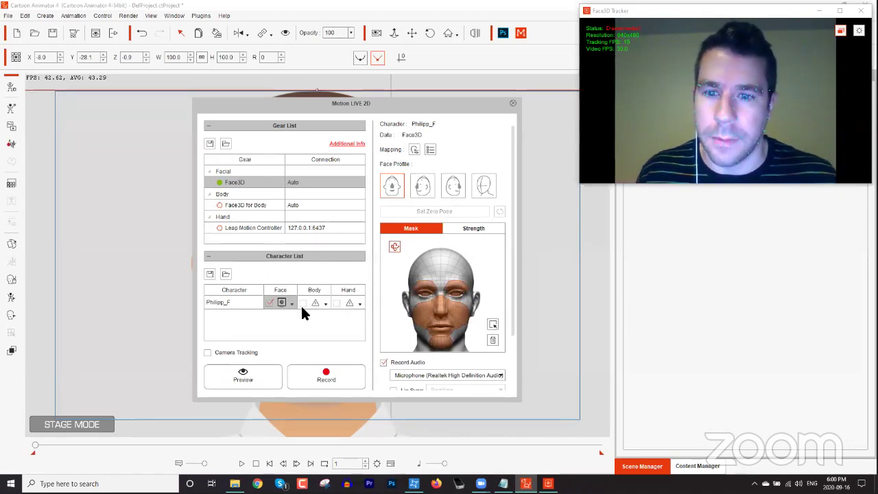
Step: Try to connect the Face3D for Body gear, cancel the retry and close Motion LIVE 2D, disconnecting all servers
{"action": "left_click", "coordinate": [210, 172]}
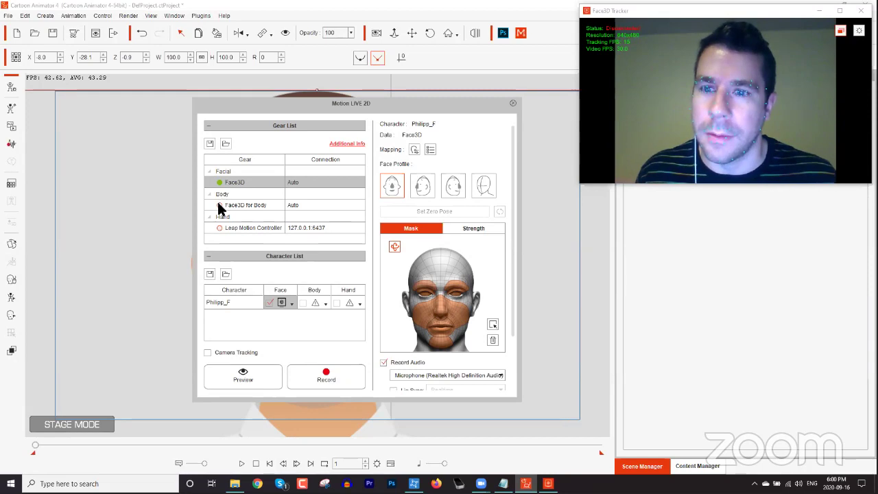
{"action": "left_click", "coordinate": [219, 203]}
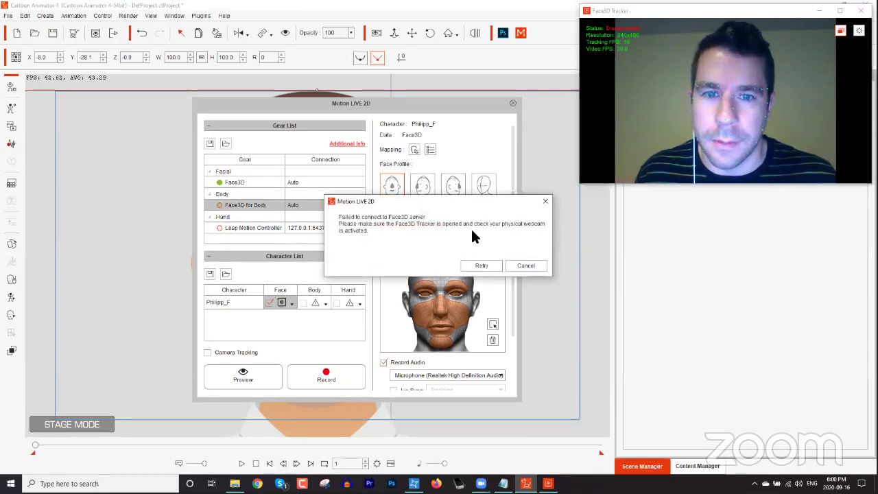
{"action": "left_click", "coordinate": [527, 266]}
{"action": "left_click", "coordinate": [513, 103]}
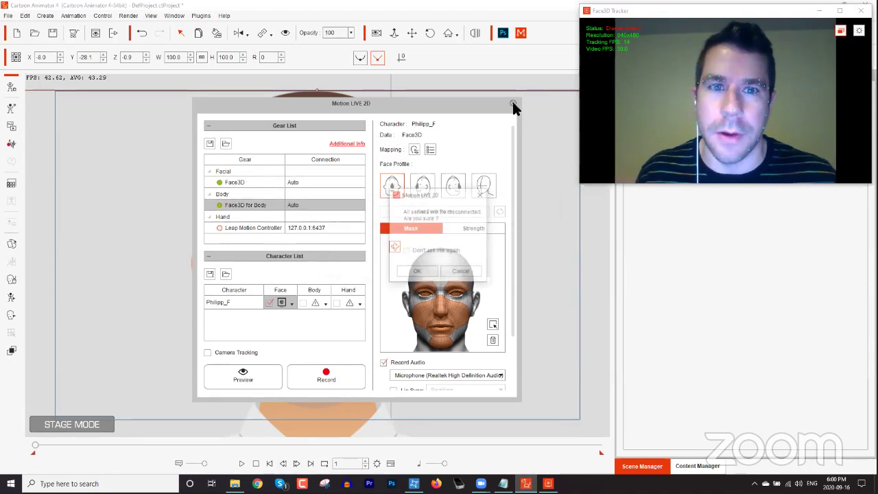
{"action": "left_click", "coordinate": [424, 275]}
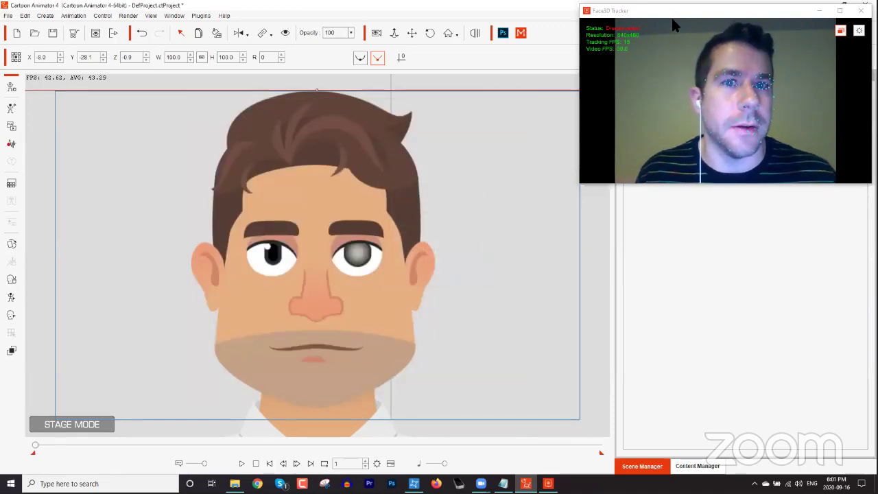
Step: Close Face3D Tracker, relaunch it from the desktop and keep its window on top of other windows
{"action": "left_click", "coordinate": [861, 10]}
{"action": "left_click", "coordinate": [861, 10]}
{"action": "left_click", "coordinate": [876, 484]}
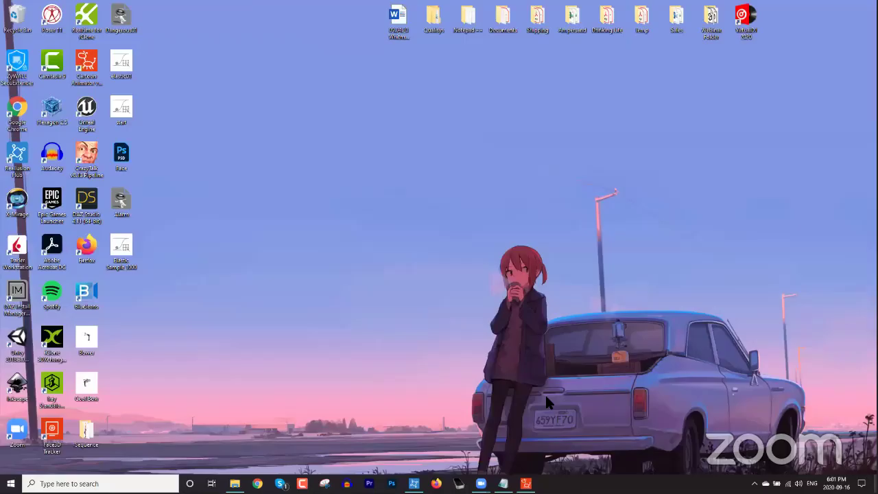
{"action": "double_click", "coordinate": [51, 431]}
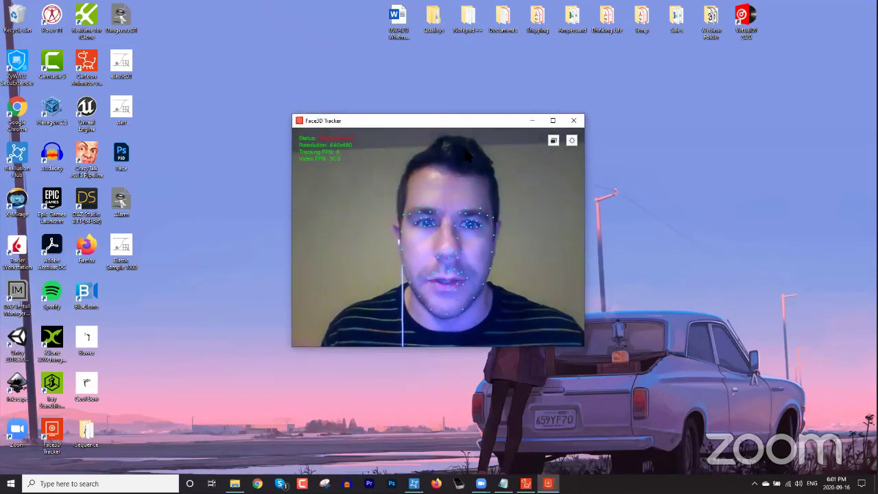
{"action": "left_click", "coordinate": [554, 141]}
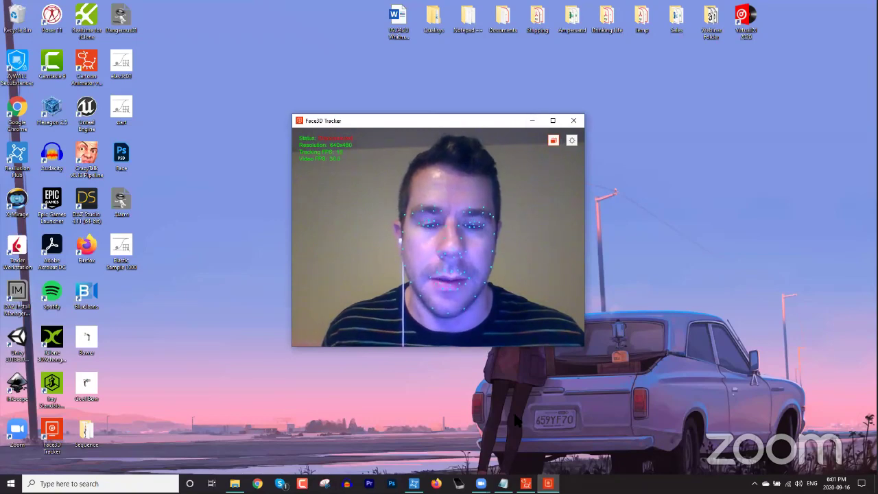
Step: Switch to Cartoon Animator, reopen Motion LIVE 2D and move the tracker window clear of its settings
{"action": "left_click", "coordinate": [526, 484]}
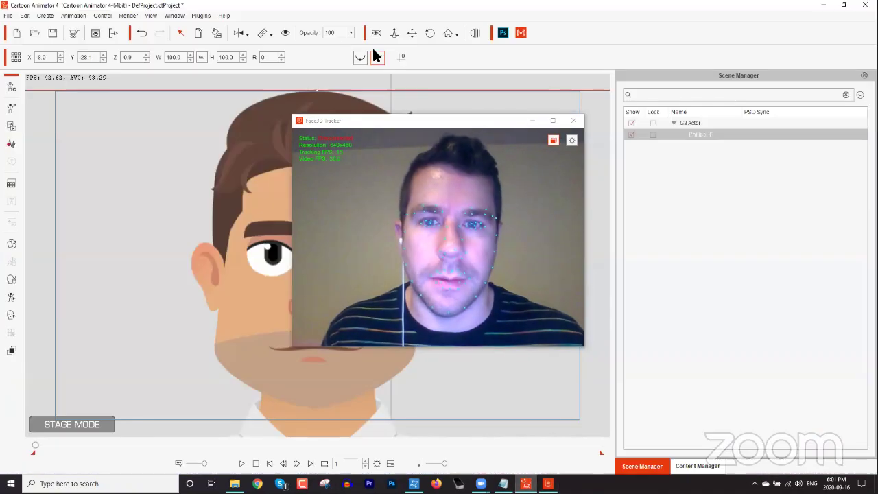
{"action": "left_click", "coordinate": [473, 38]}
{"action": "left_click", "coordinate": [442, 122]}
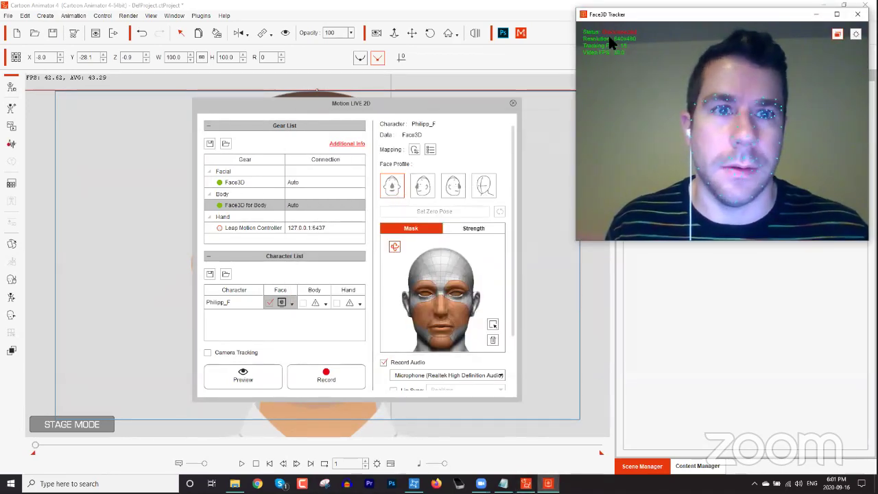
Step: Check the Face3D gear, the facial recording options and the tracker's camera settings
{"action": "left_click", "coordinate": [218, 182]}
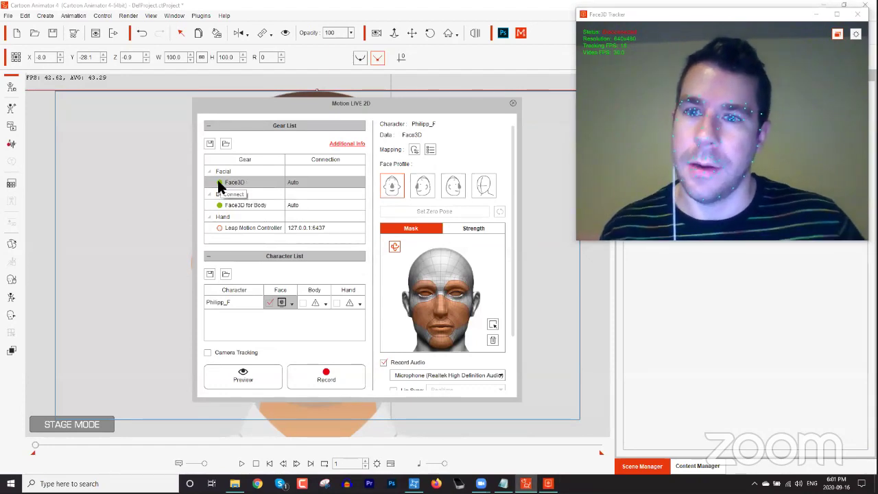
{"action": "left_click", "coordinate": [222, 190]}
{"action": "left_click", "coordinate": [230, 182]}
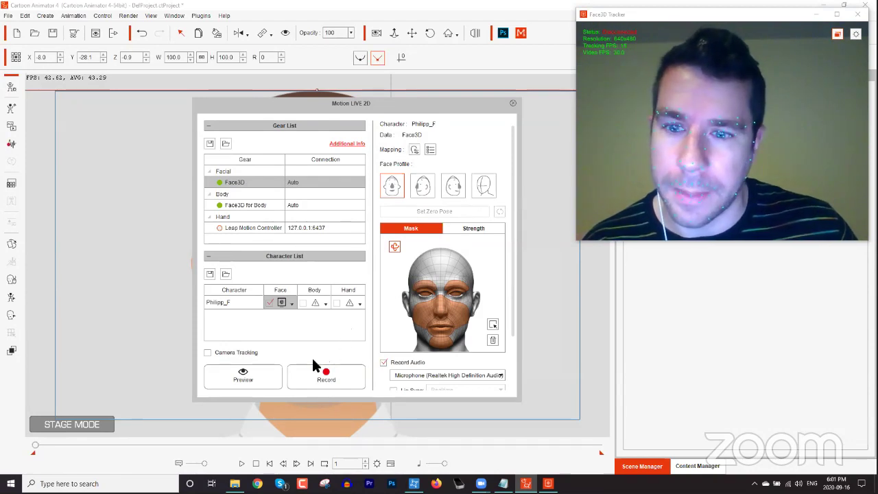
{"action": "left_click_drag", "start_coordinate": [510, 268], "coordinate": [513, 345]}
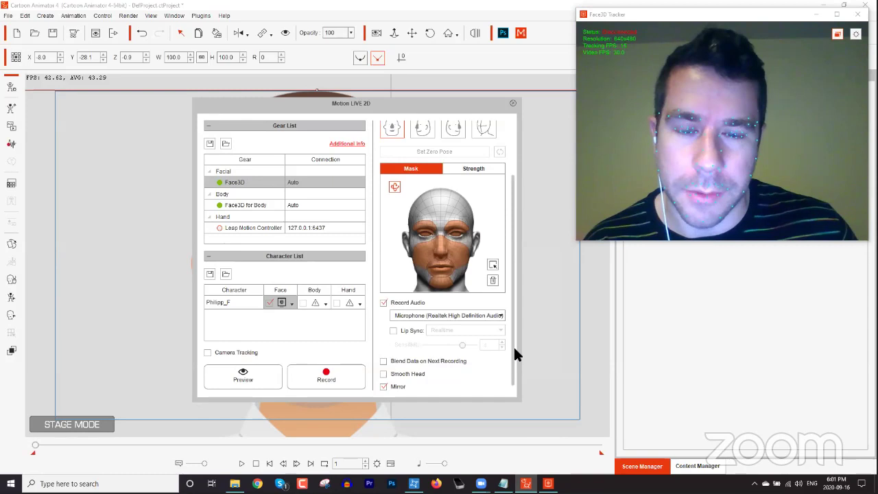
{"action": "left_click", "coordinate": [855, 34]}
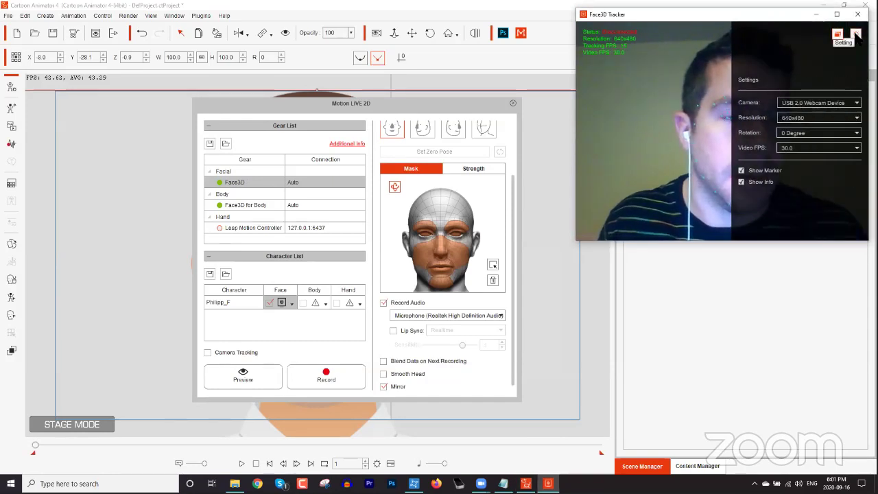
{"action": "left_click", "coordinate": [856, 33]}
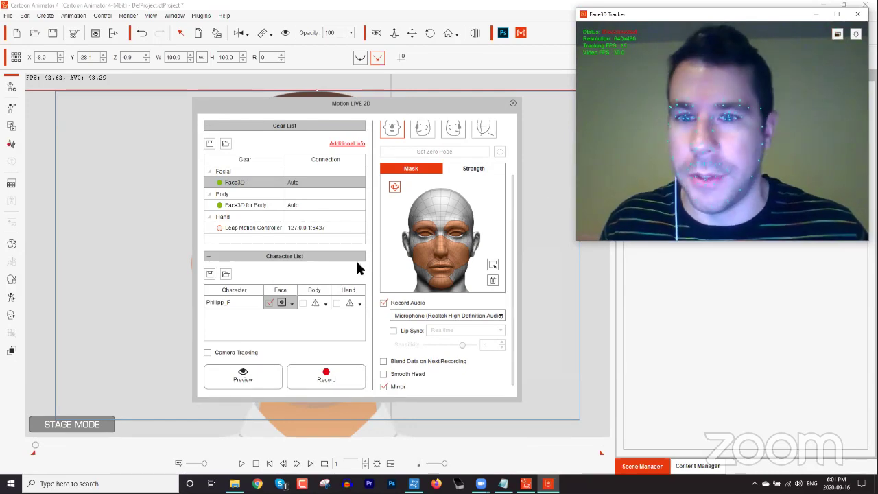
Step: Remove the Face3D for Body and Face3D gears from the gear list
{"action": "left_click", "coordinate": [217, 200]}
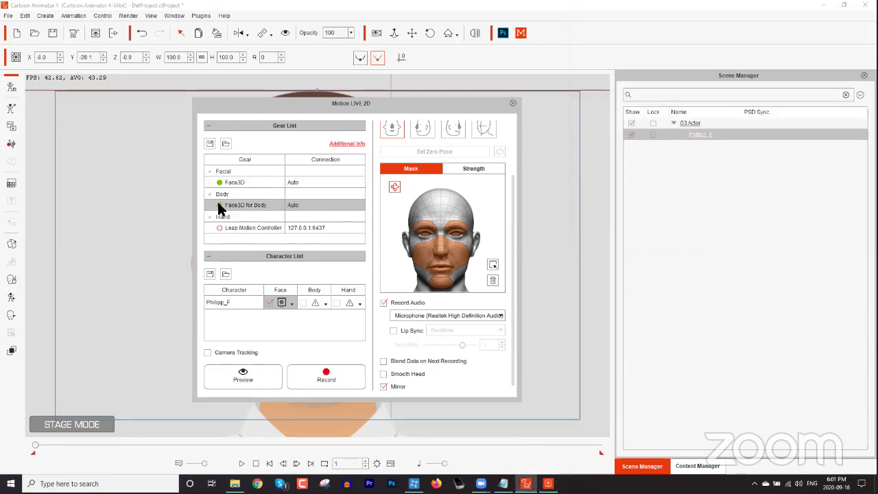
{"action": "key", "text": "Delete"}
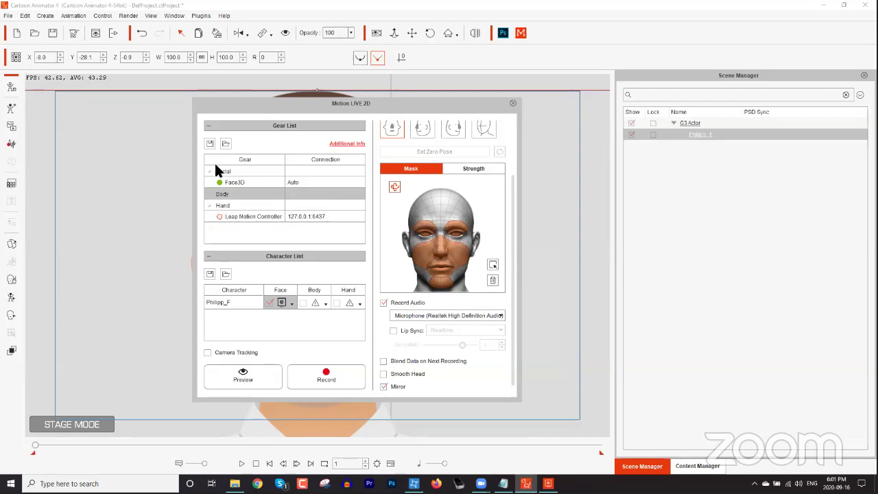
{"action": "left_click", "coordinate": [211, 169]}
{"action": "left_click_drag", "start_coordinate": [511, 181], "coordinate": [510, 139]}
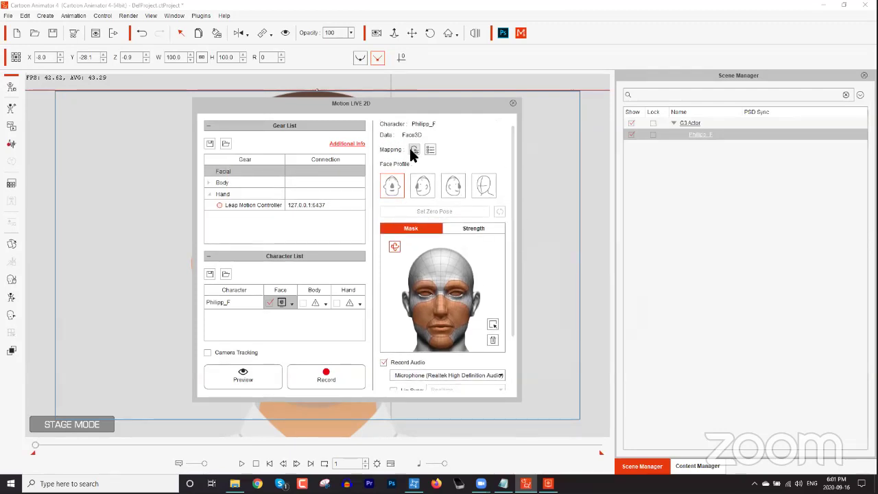
Step: Open the online additional info for the gear list and inspect the status shown in Face3D Tracker
{"action": "left_click", "coordinate": [355, 145]}
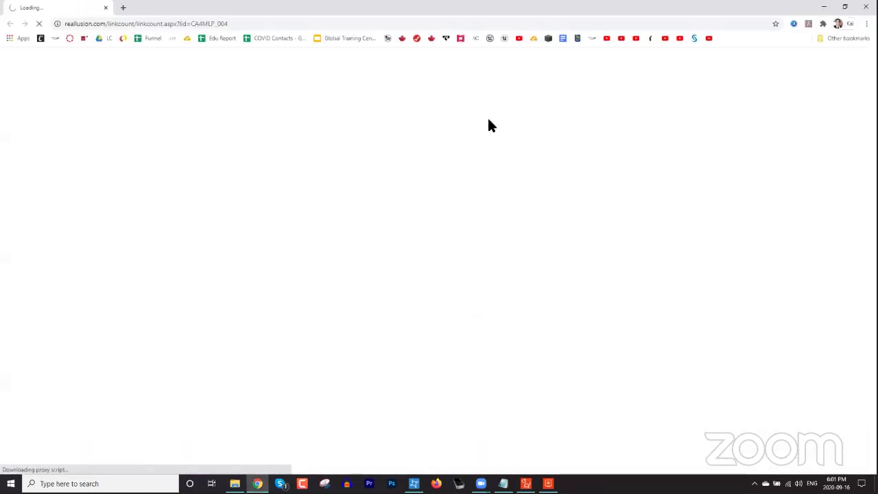
{"action": "left_click", "coordinate": [548, 484]}
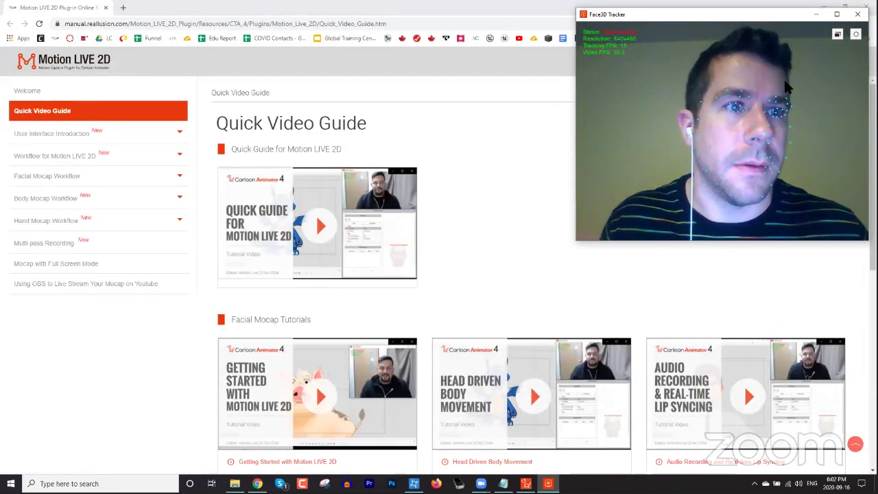
{"action": "left_click", "coordinate": [538, 127]}
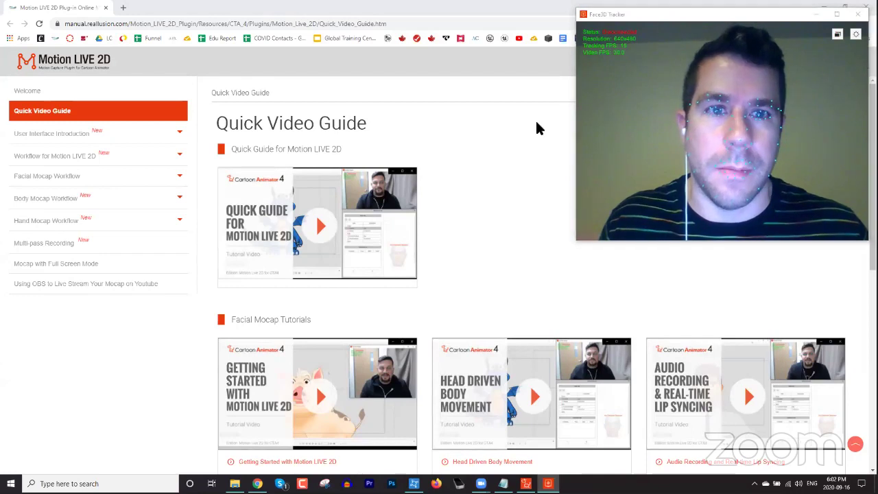
{"action": "left_click", "coordinate": [578, 60]}
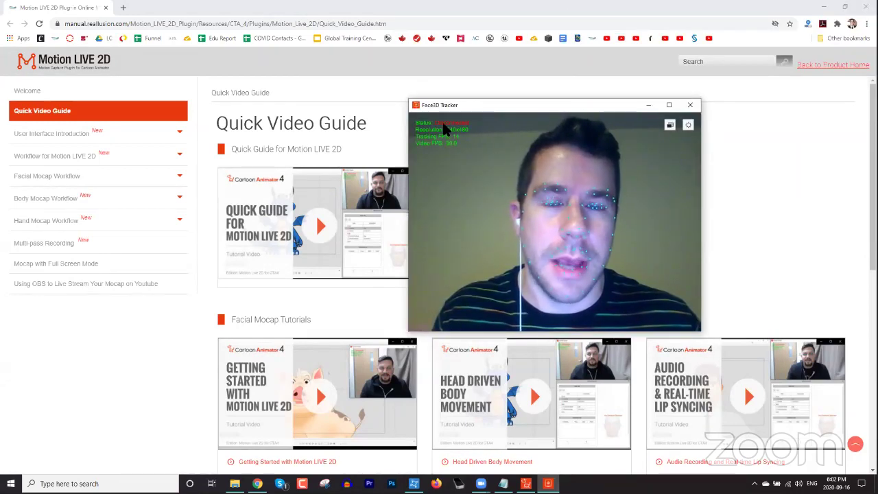
Step: Close Face3D Tracker, switch to Cartoon Animator and restart Motion LIVE 2D, disconnecting all servers
{"action": "left_click", "coordinate": [691, 105]}
{"action": "left_click", "coordinate": [527, 484]}
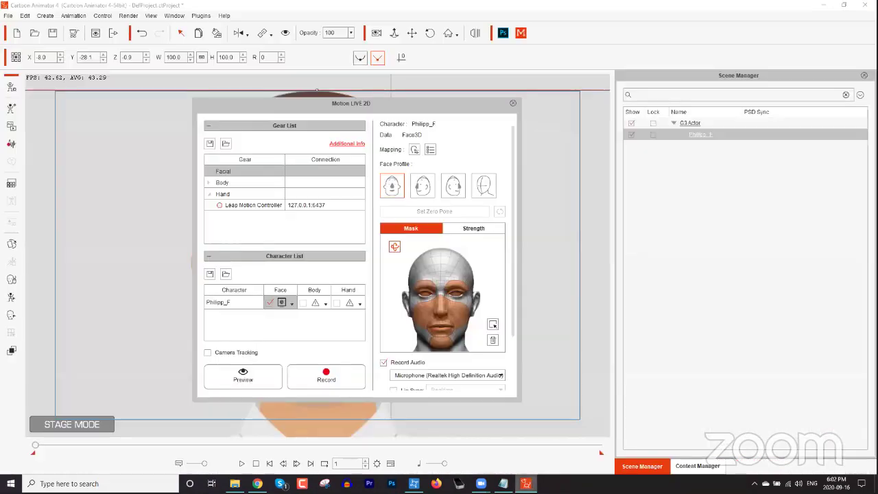
{"action": "left_click", "coordinate": [513, 103]}
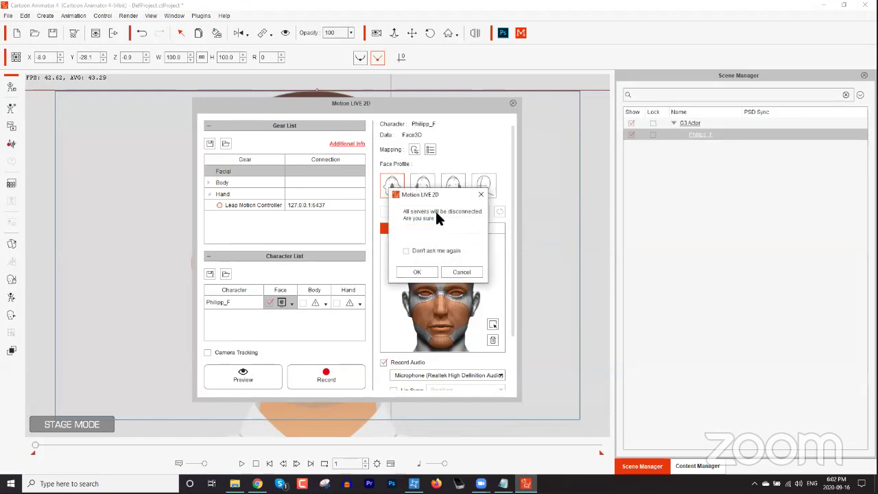
{"action": "left_click", "coordinate": [419, 274]}
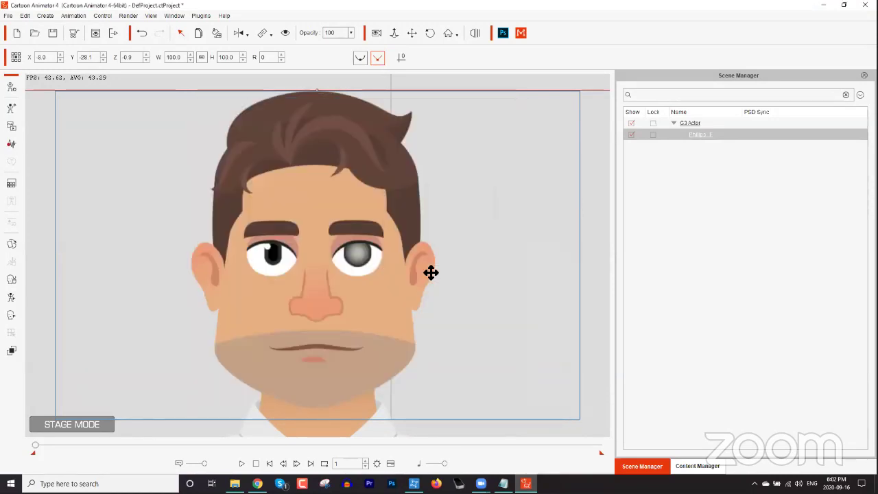
{"action": "left_click", "coordinate": [521, 35]}
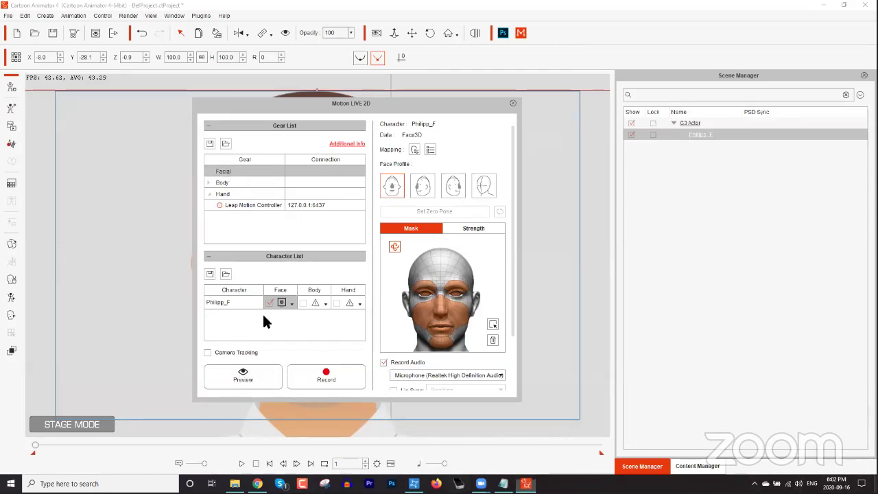
Step: Launch Face3D Tracker from the desktop again and return to the Motion LIVE 2D window in Cartoon Animator
{"action": "key", "text": "super+d"}
{"action": "double_click", "coordinate": [55, 428]}
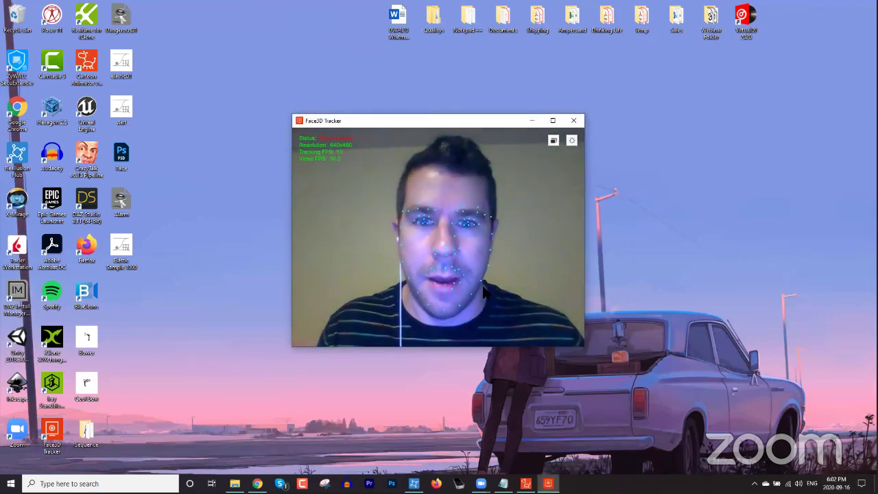
{"action": "left_click", "coordinate": [527, 484]}
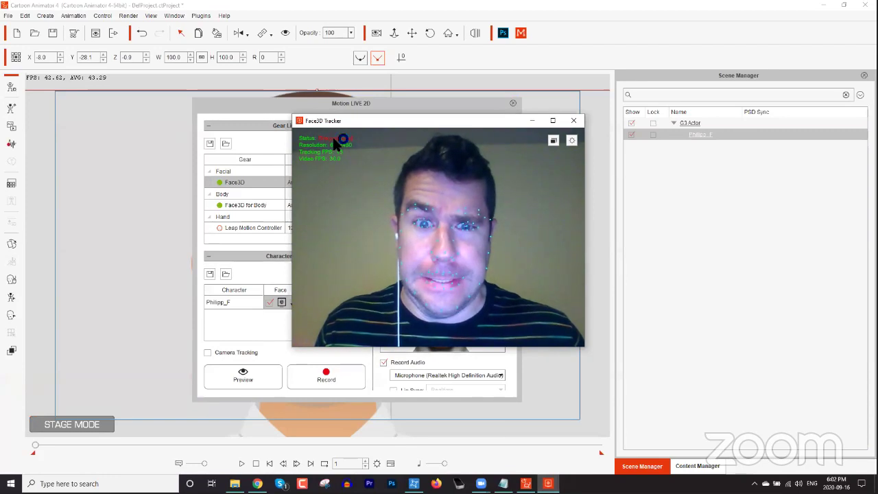
Step: Close both Face3D Tracker and Motion LIVE 2D, confirming the disconnection of all servers
{"action": "left_click", "coordinate": [574, 120]}
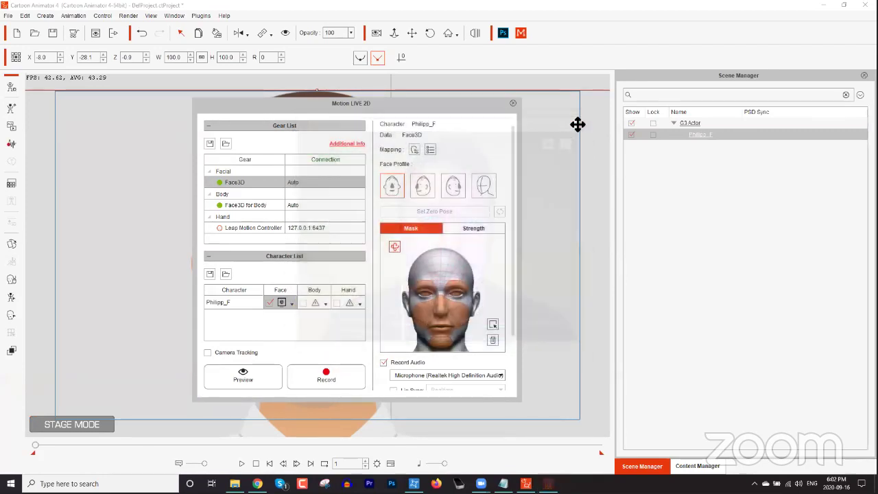
{"action": "left_click", "coordinate": [513, 103]}
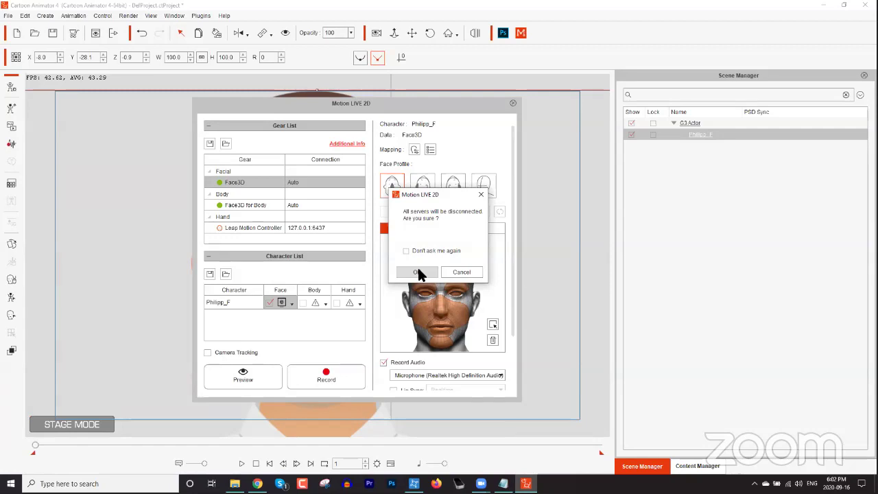
{"action": "left_click", "coordinate": [418, 272]}
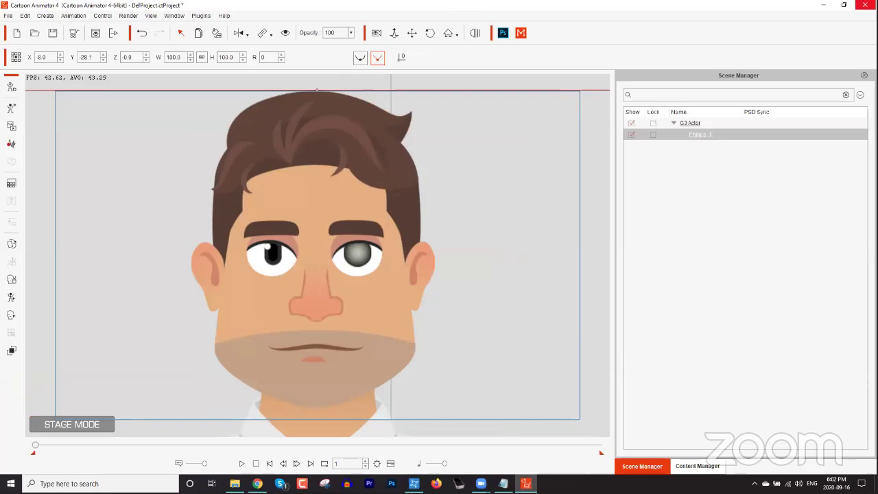
Step: Close Cartoon Animator, reopen Cartoon Animator 4 from Reallusion Hub and dismiss its welcome screen
{"action": "left_click", "coordinate": [865, 5]}
{"action": "left_click", "coordinate": [438, 266]}
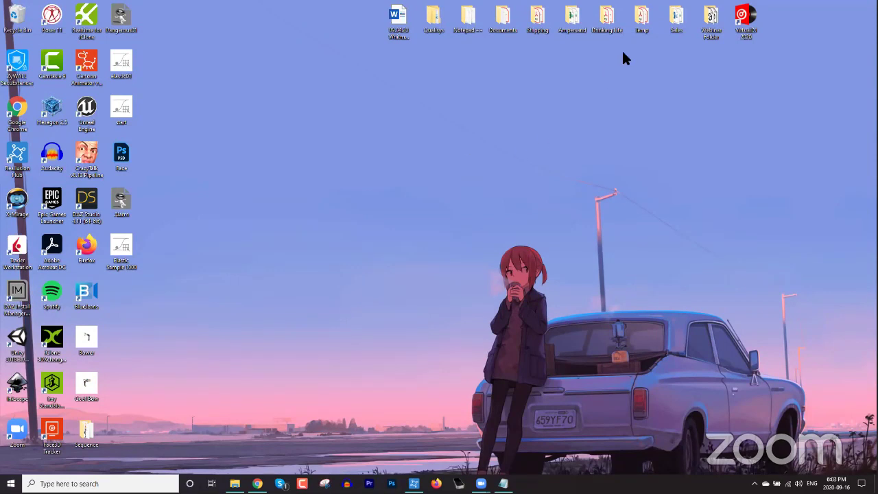
{"action": "left_click", "coordinate": [414, 483]}
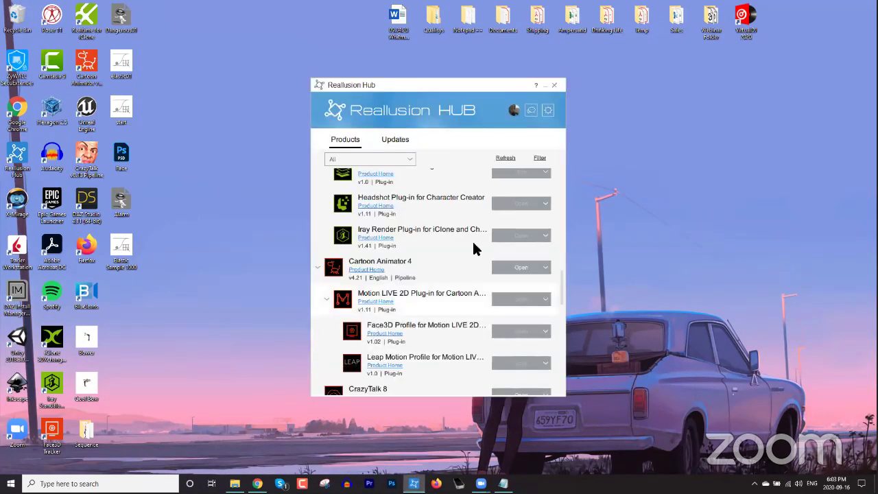
{"action": "scroll", "coordinate": [477, 228], "scroll_direction": "down", "scroll_amount": 2}
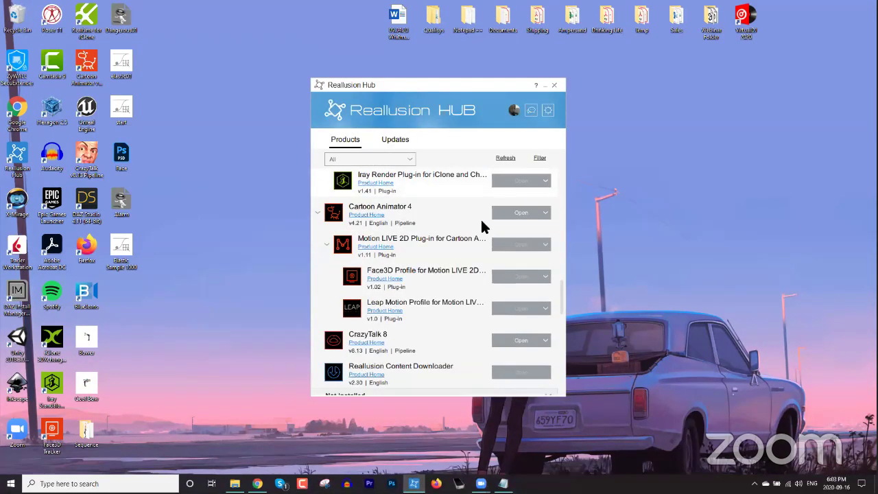
{"action": "left_click", "coordinate": [527, 215]}
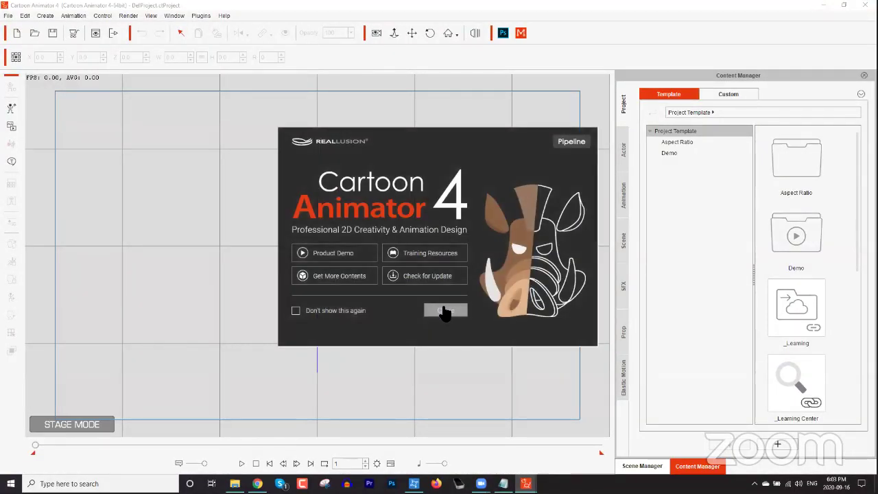
{"action": "left_click", "coordinate": [445, 311]}
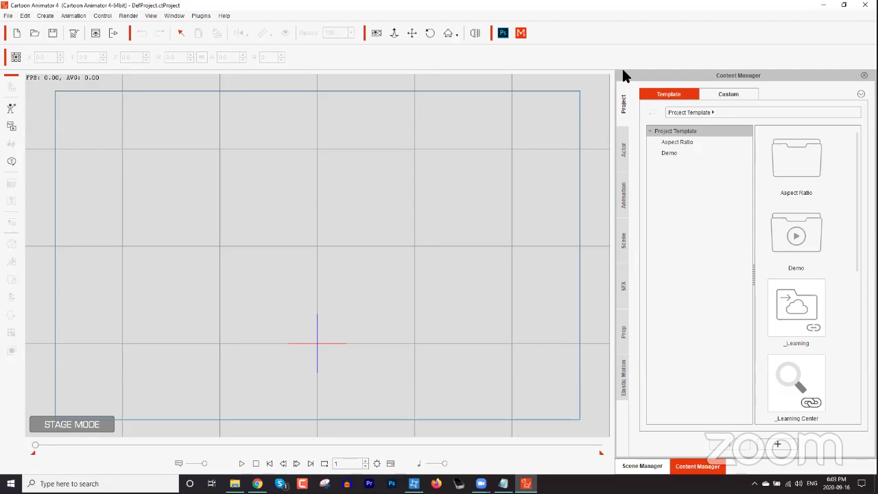
Step: Add the Martha_F character from the 1_G3 360 Human actor templates to the stage
{"action": "left_click", "coordinate": [623, 150]}
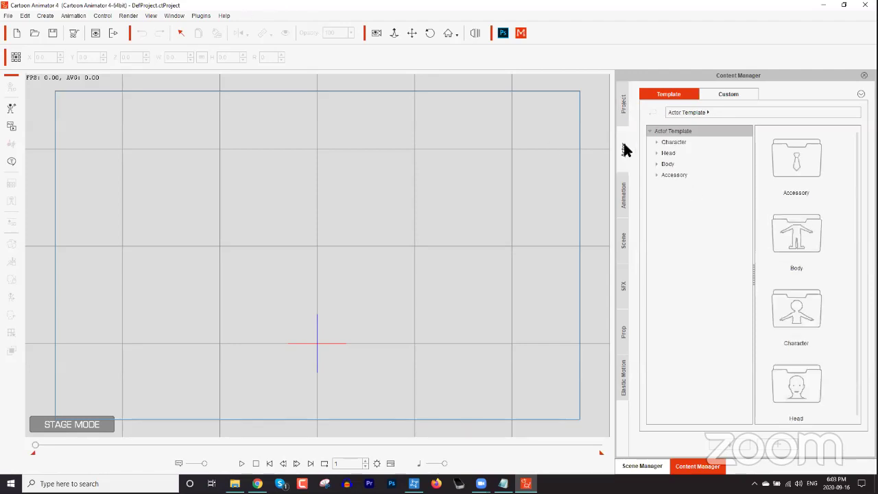
{"action": "left_click", "coordinate": [657, 142]}
{"action": "left_click", "coordinate": [681, 153]}
{"action": "scroll", "coordinate": [844, 180], "scroll_direction": "down", "scroll_amount": 2}
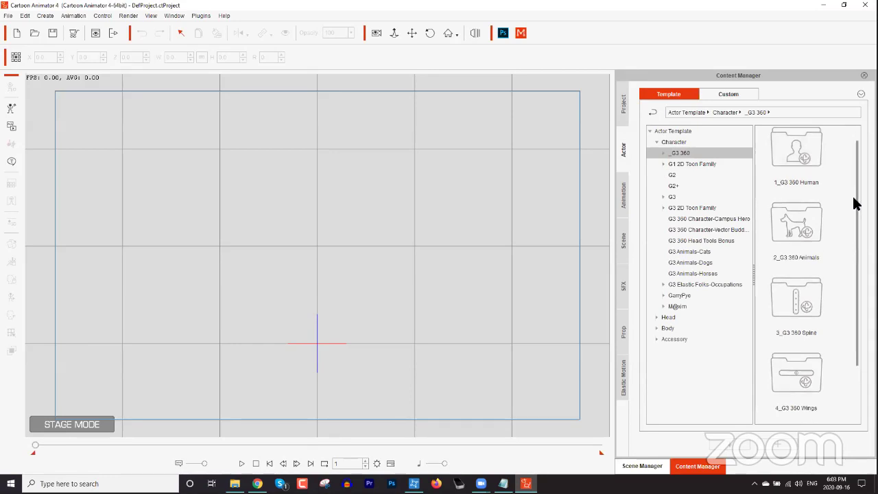
{"action": "left_click", "coordinate": [660, 153]}
{"action": "left_click", "coordinate": [702, 164]}
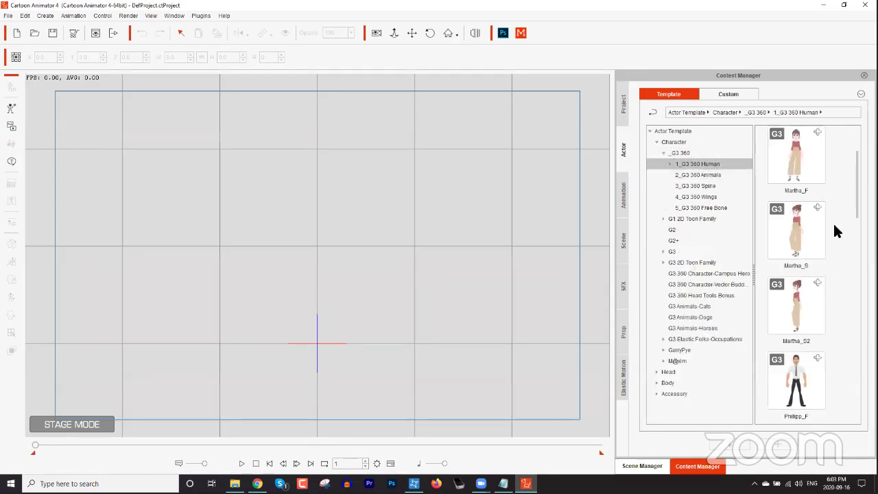
{"action": "left_click_drag", "start_coordinate": [857, 195], "coordinate": [846, 185]}
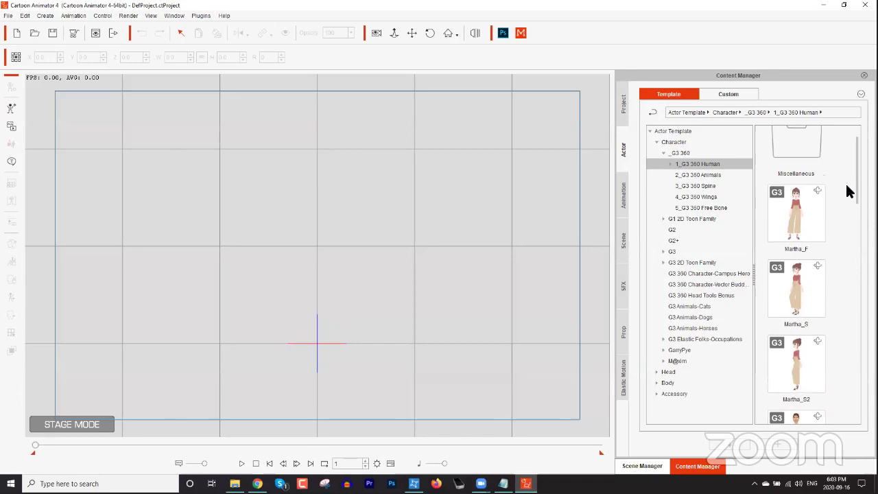
{"action": "double_click", "coordinate": [800, 220]}
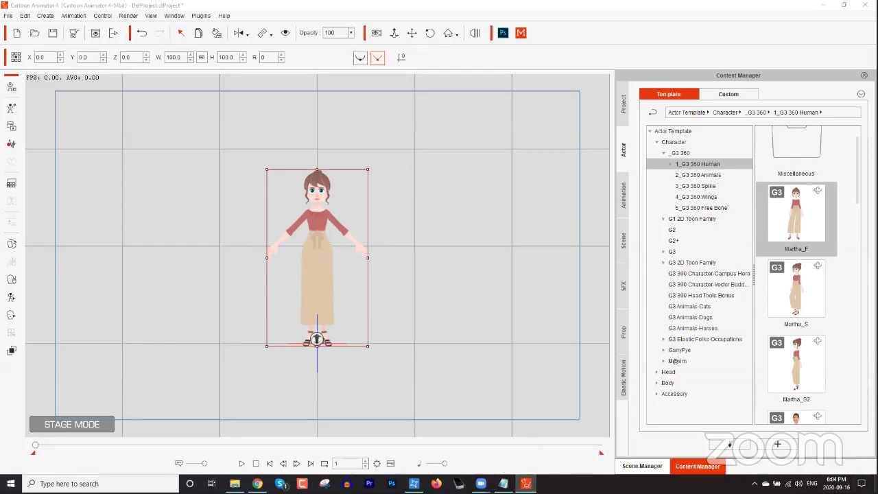
Step: Launch Face3D Tracker from the desktop, open Motion LIVE 2D in Cartoon Animator and connect the Face3D facial gear
{"action": "key", "text": "super+d"}
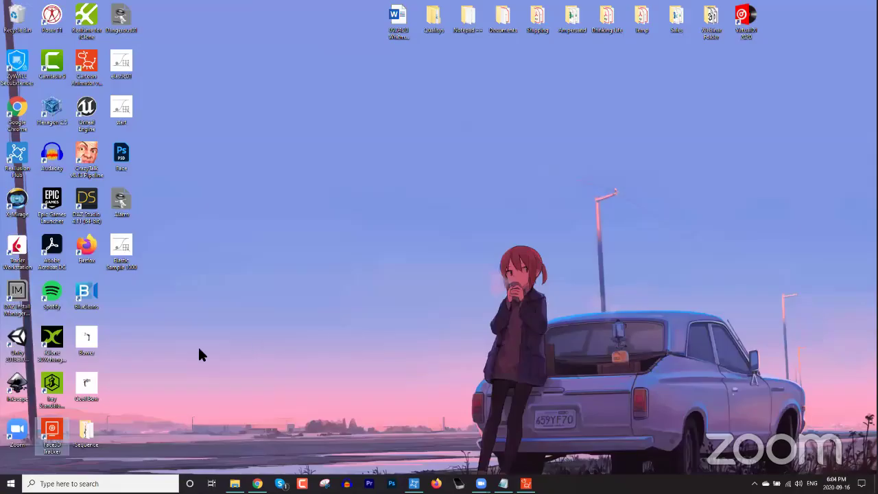
{"action": "double_click", "coordinate": [54, 434]}
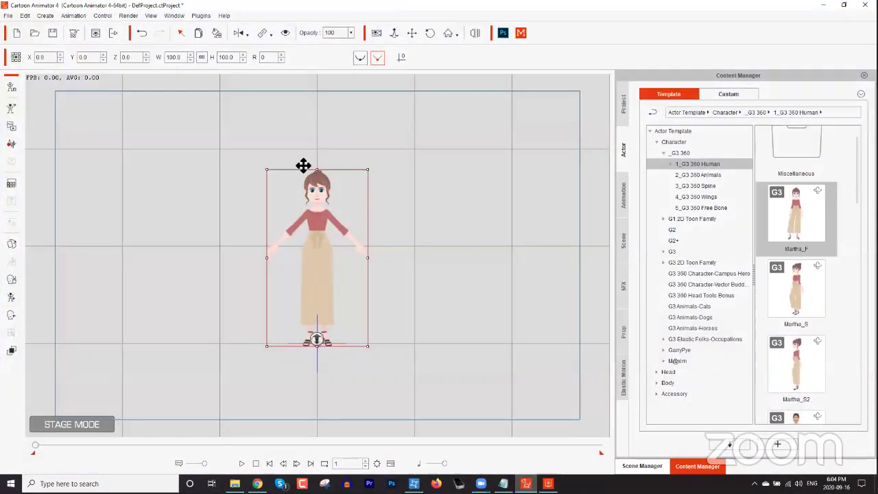
{"action": "left_click_drag", "start_coordinate": [400, 247], "coordinate": [404, 318]}
{"action": "scroll", "coordinate": [405, 317], "scroll_direction": "up", "scroll_amount": 6}
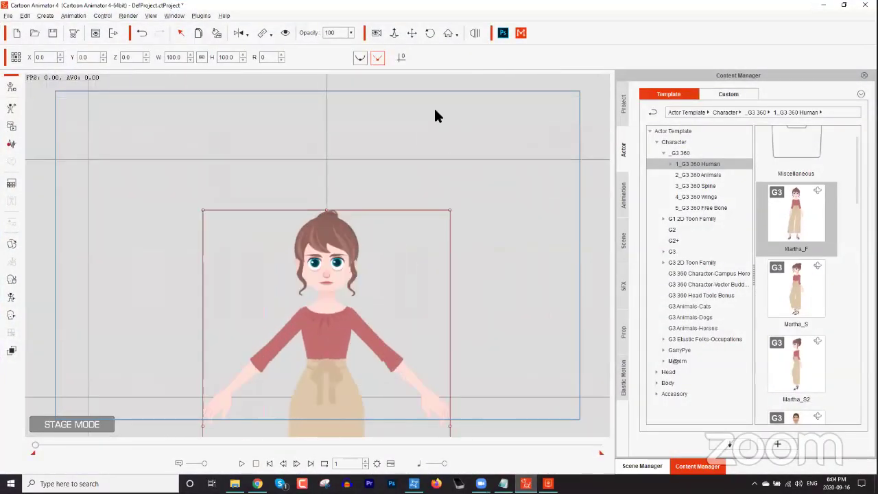
{"action": "scroll", "coordinate": [444, 213], "scroll_direction": "up", "scroll_amount": 5}
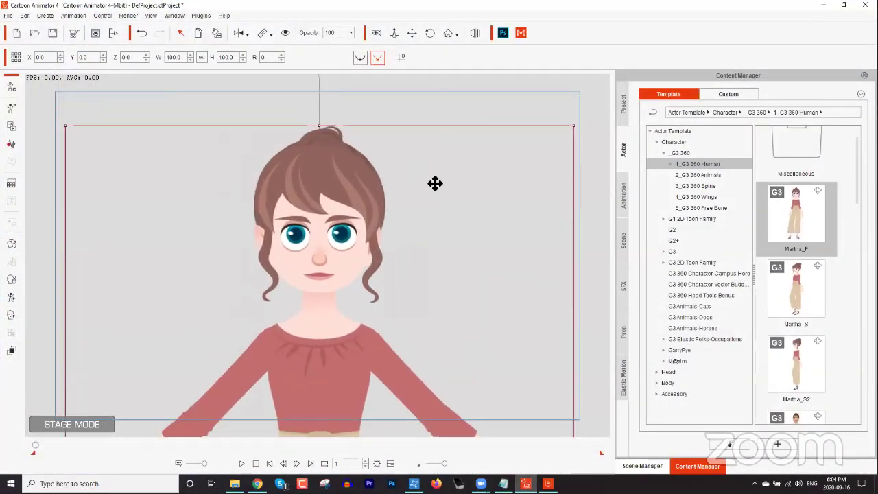
{"action": "left_click", "coordinate": [522, 34]}
{"action": "left_click_drag", "start_coordinate": [408, 109], "coordinate": [711, 91]}
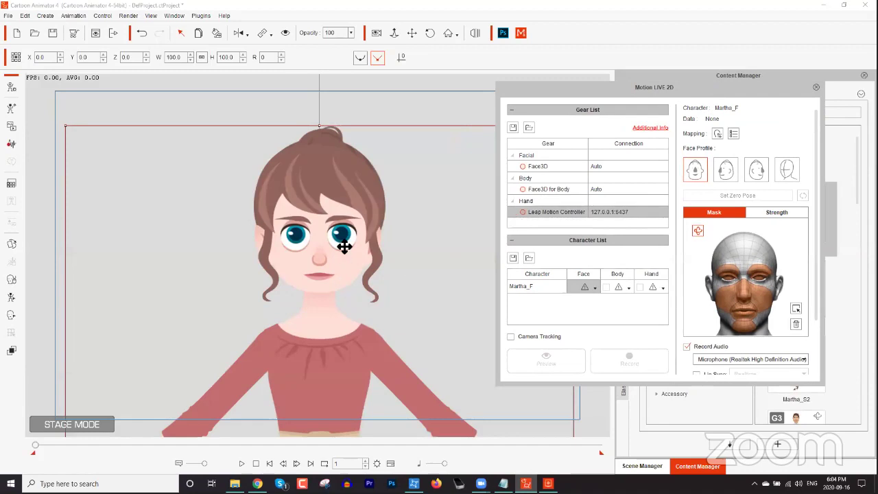
{"action": "left_click", "coordinate": [523, 166]}
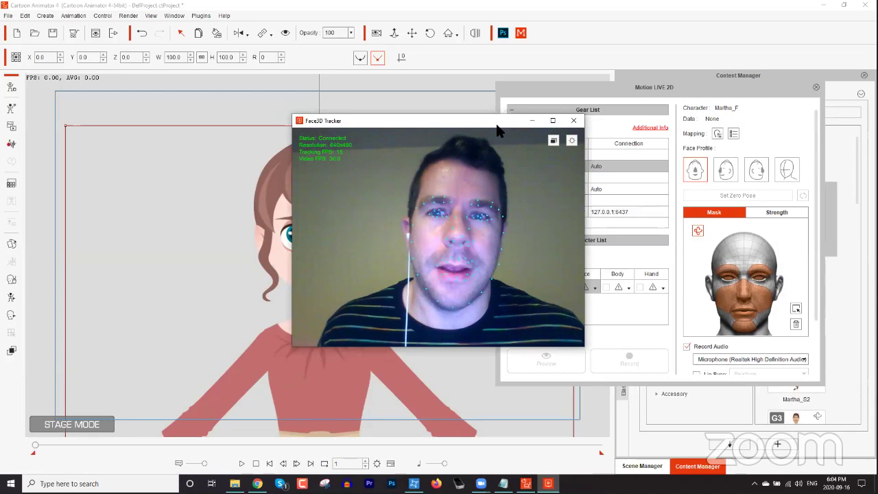
Step: Keep Face3D Tracker on top and arrange it and the Motion LIVE 2D window around the character's face
{"action": "left_click_drag", "start_coordinate": [499, 129], "coordinate": [776, 275]}
{"action": "left_click_drag", "start_coordinate": [713, 83], "coordinate": [758, 10]}
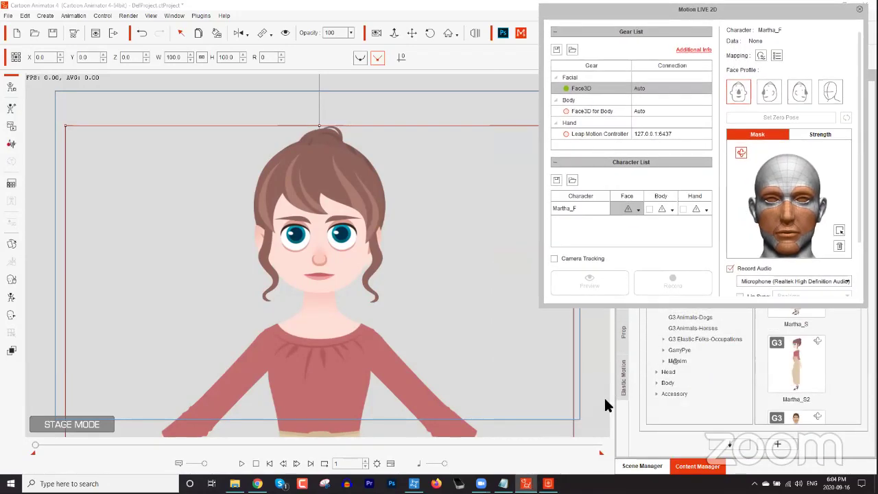
{"action": "key", "text": "alt+Tab"}
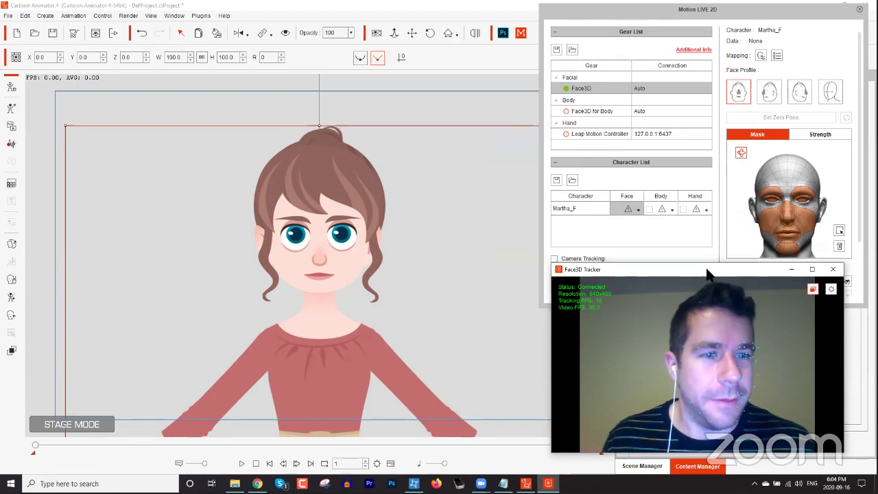
{"action": "left_click", "coordinate": [811, 290]}
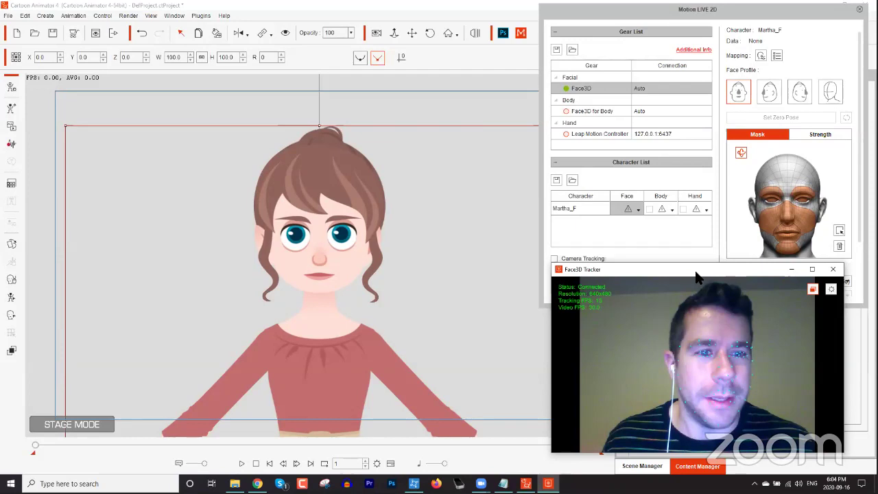
{"action": "left_click_drag", "start_coordinate": [696, 273], "coordinate": [147, 14]}
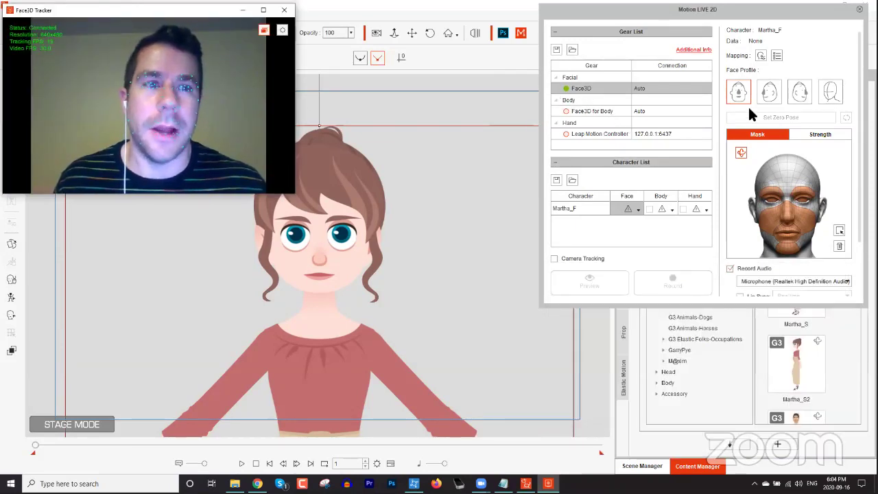
Step: Assign the Face3D gear to Martha_F's face and set the zero pose
{"action": "left_click", "coordinate": [638, 207]}
{"action": "left_click", "coordinate": [656, 215]}
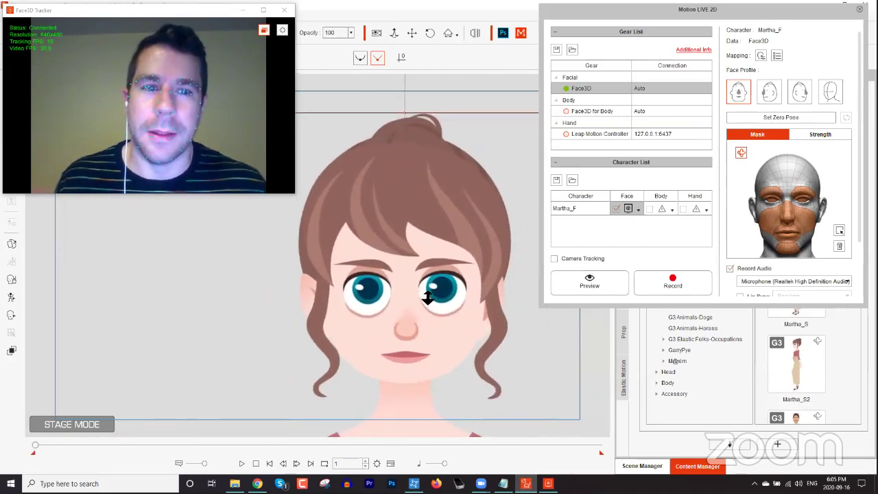
{"action": "left_click", "coordinate": [783, 118]}
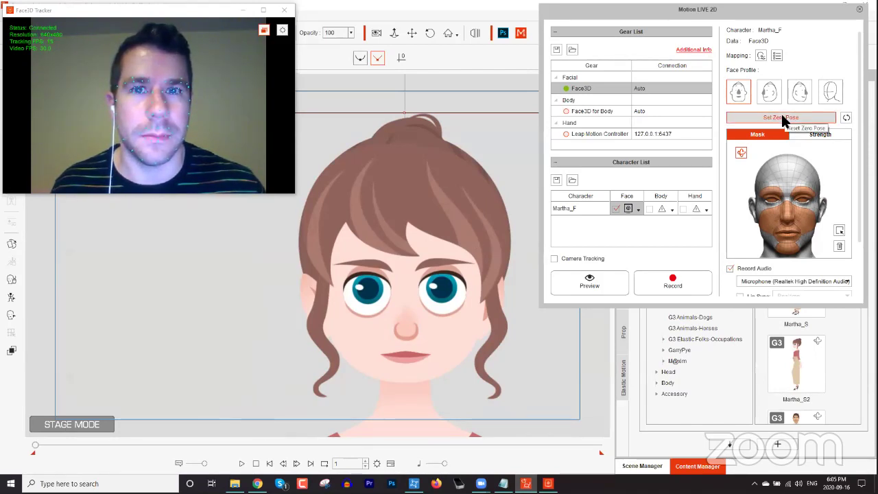
Step: Preview the live facial capture on Martha_F, then stop the preview
{"action": "left_click", "coordinate": [601, 287]}
{"action": "key", "text": "space"}
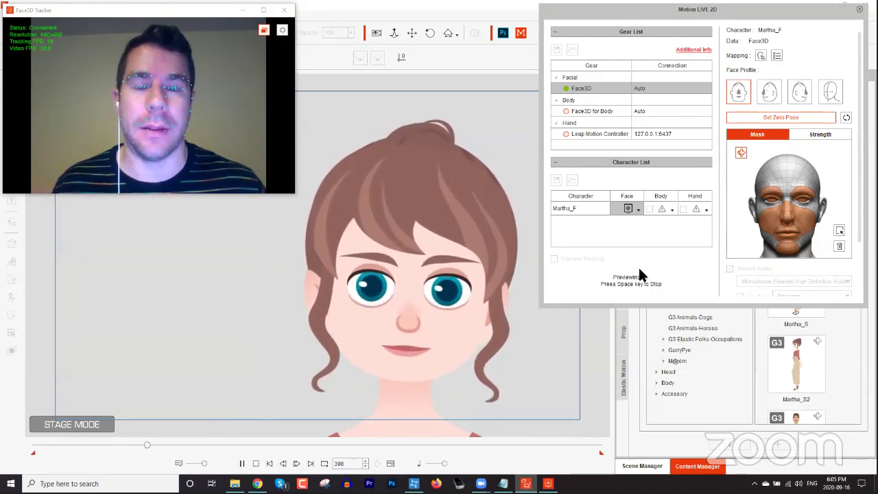
{"action": "key", "text": "space"}
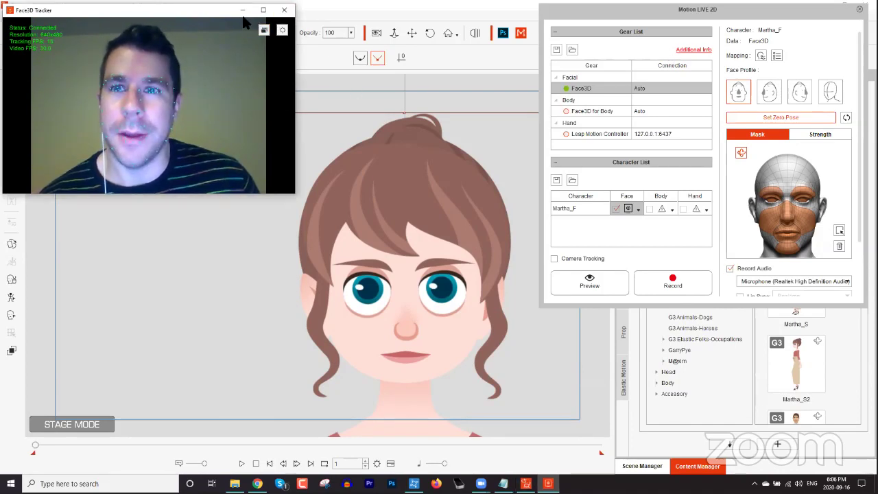
Step: Put the Face3D Tracker window away and close Motion LIVE 2D, confirming the disconnection of all servers
{"action": "left_click", "coordinate": [328, 13]}
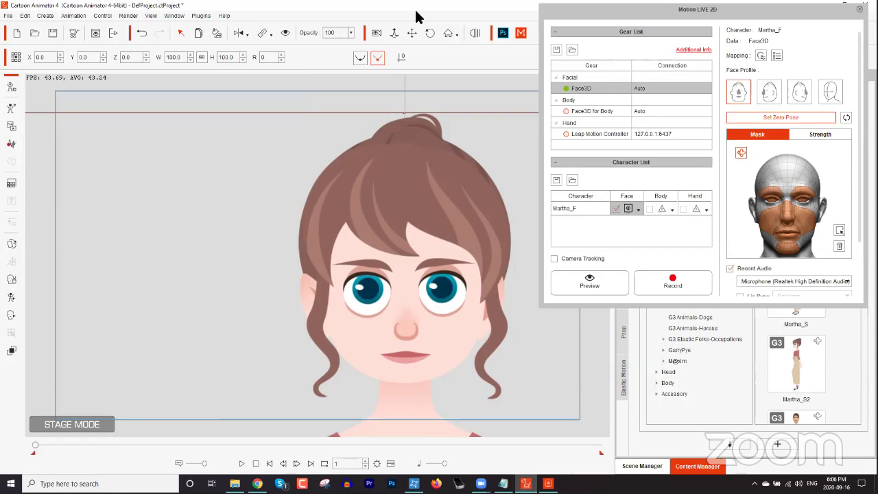
{"action": "left_click", "coordinate": [557, 145]}
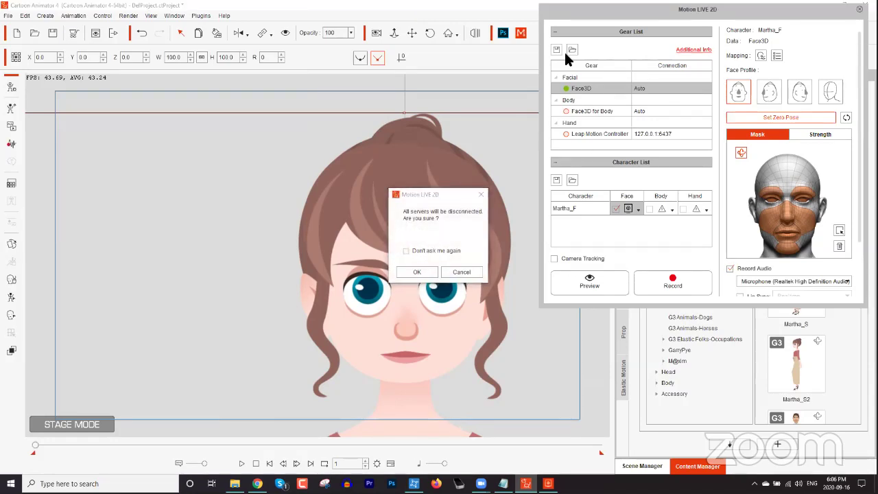
{"action": "left_click", "coordinate": [422, 270]}
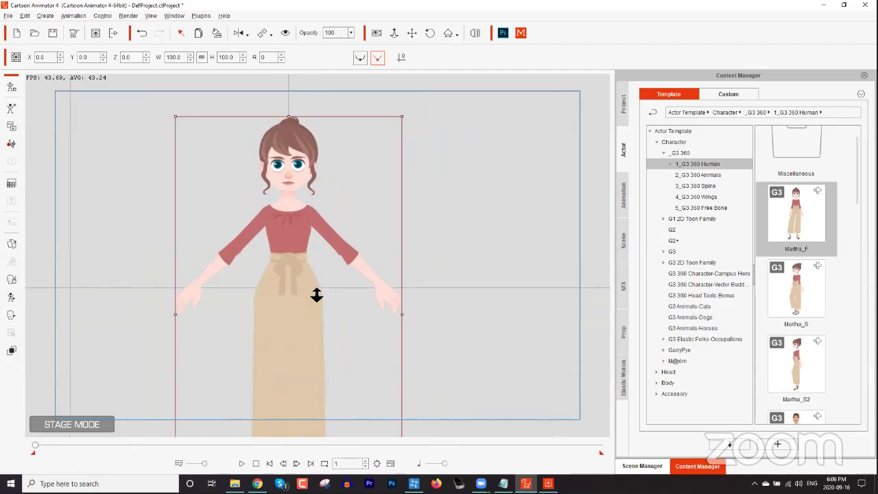
Step: Open the 2D Motion Key Editor for Martha_F, raise her right forearm at frame 10 and rotate that upper arm to 26
{"action": "left_click", "coordinate": [12, 298]}
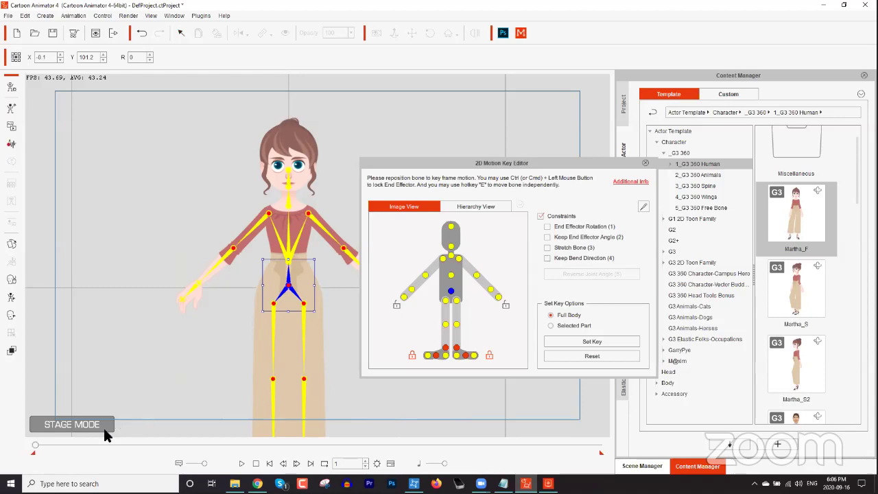
{"action": "left_click", "coordinate": [332, 463]}
{"action": "left_click", "coordinate": [423, 268]}
{"action": "left_click", "coordinate": [423, 269]}
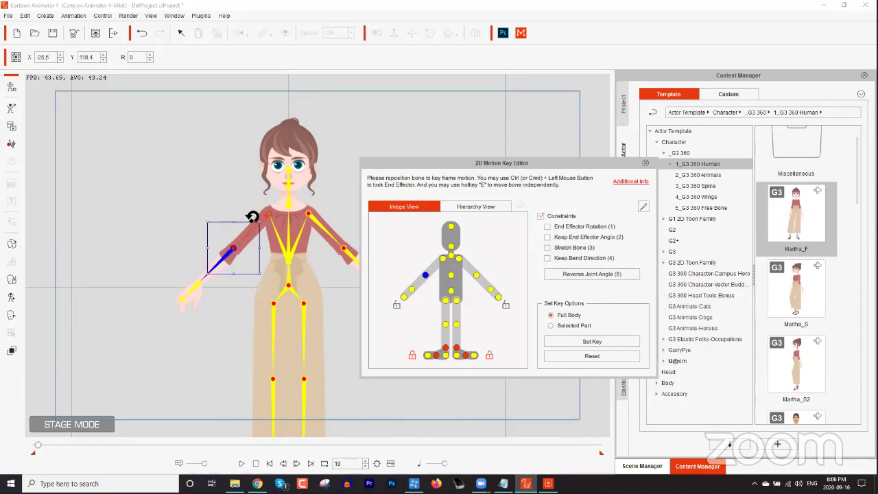
{"action": "left_click_drag", "start_coordinate": [267, 231], "coordinate": [244, 295]}
{"action": "left_click", "coordinate": [440, 262]}
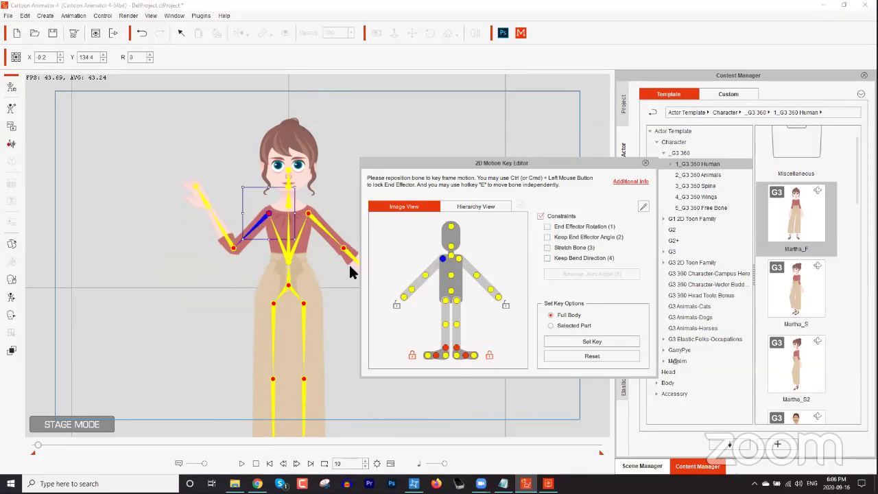
{"action": "left_click_drag", "start_coordinate": [262, 251], "coordinate": [244, 252]}
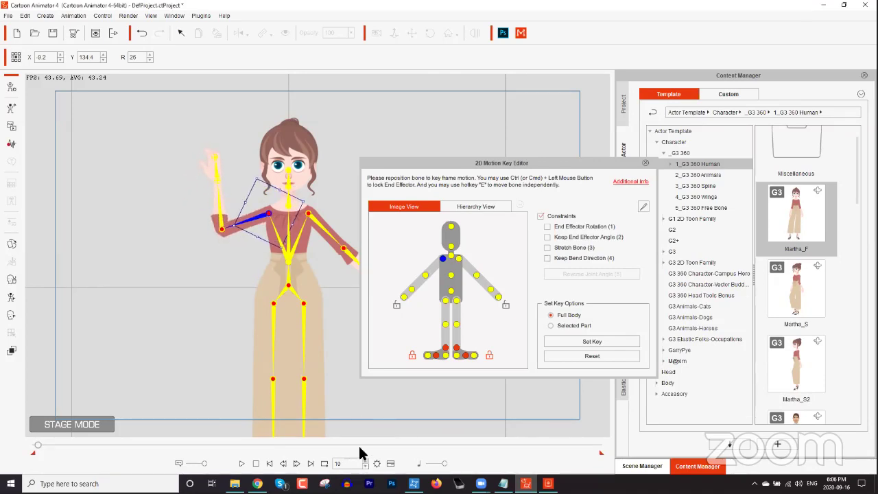
Step: Make a waving motion by swinging the raised forearm outward to rotation 48 and back up to 93 at frame 13
{"action": "left_click", "coordinate": [230, 203]}
{"action": "left_click_drag", "start_coordinate": [231, 202], "coordinate": [204, 210]}
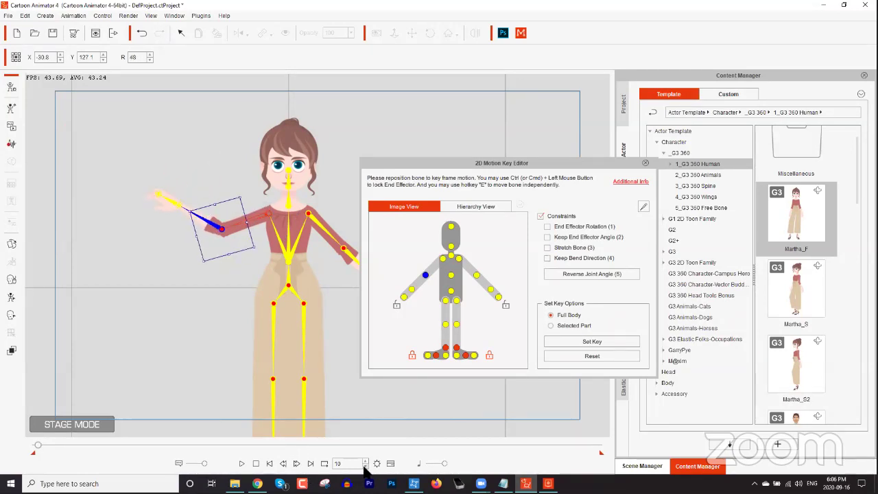
{"action": "left_click", "coordinate": [320, 466]}
{"action": "left_click_drag", "start_coordinate": [245, 195], "coordinate": [275, 225]}
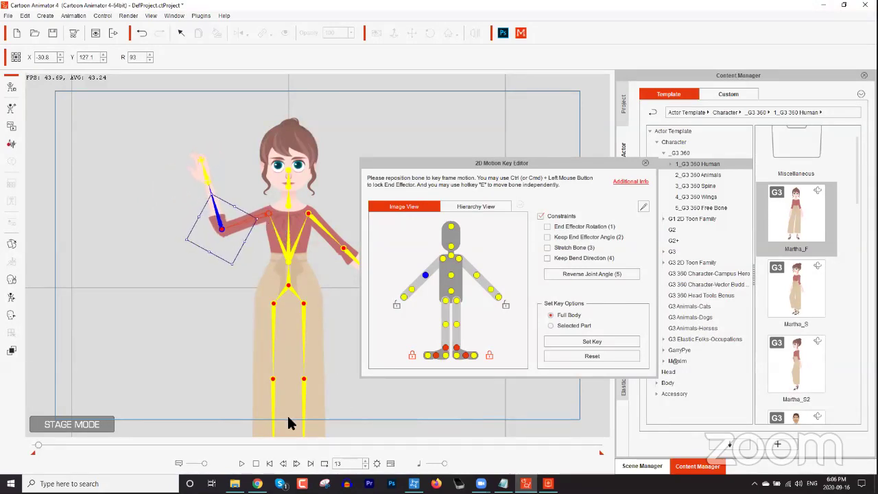
Step: Play back the arm wave animation and stop it
{"action": "left_click", "coordinate": [242, 464]}
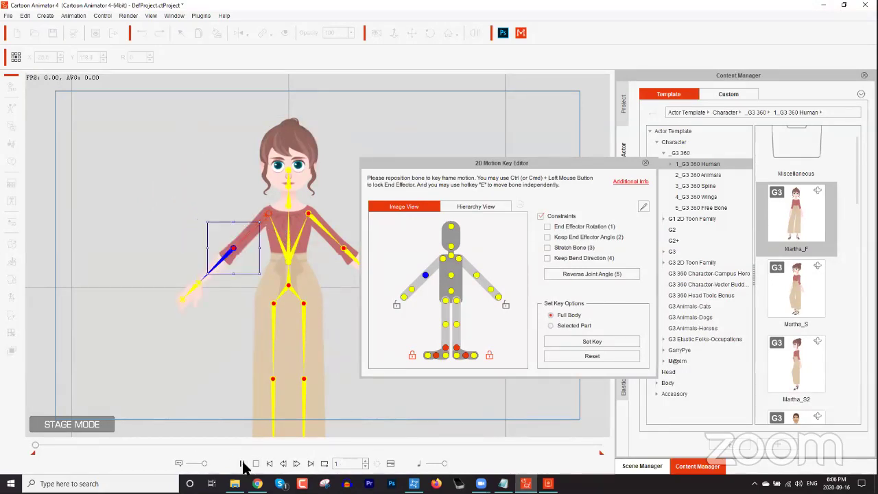
{"action": "left_click", "coordinate": [243, 465]}
{"action": "left_click", "coordinate": [244, 465]}
{"action": "left_click", "coordinate": [243, 464]}
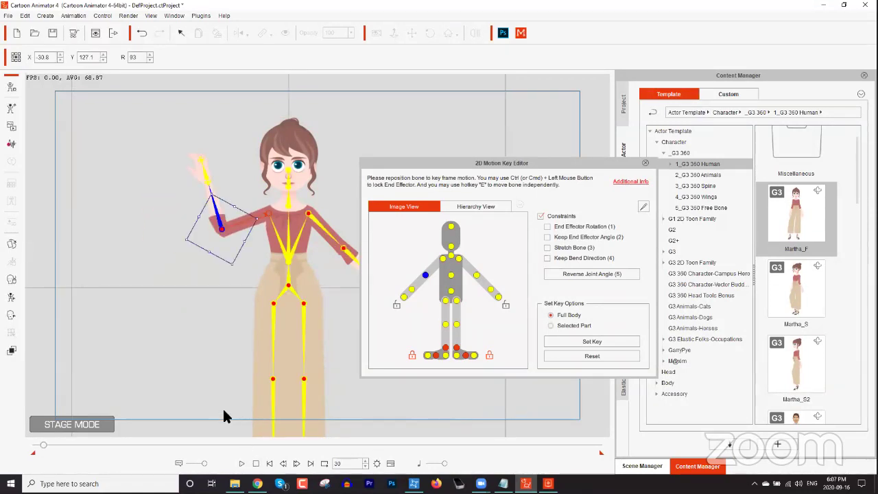
Step: Show Martha_F's Collect Clip and Motion tracks in the timeline and mark a collect clip range over the arm wave, frames 1 to 13
{"action": "key", "text": "F3"}
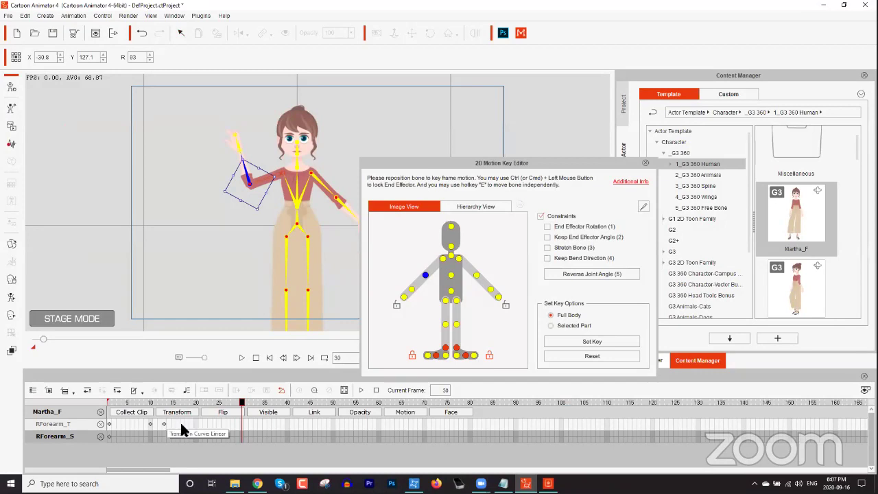
{"action": "left_click", "coordinate": [396, 414]}
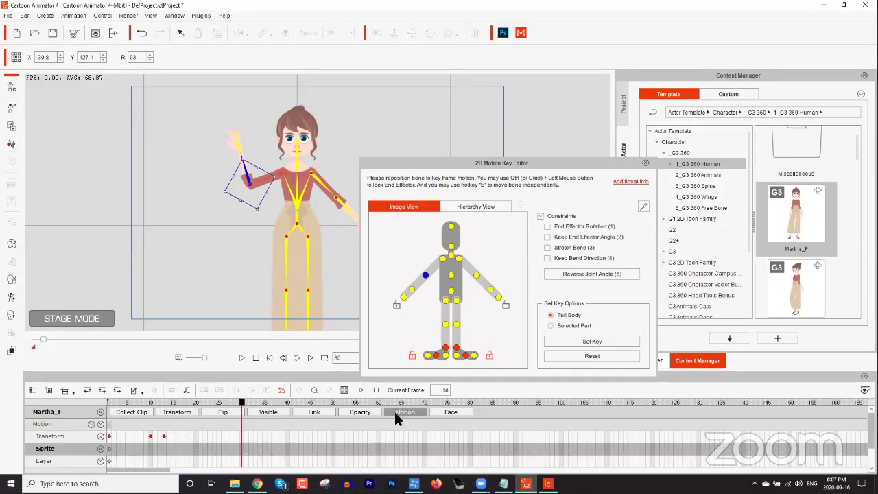
{"action": "left_click", "coordinate": [394, 412]}
{"action": "left_click", "coordinate": [137, 410]}
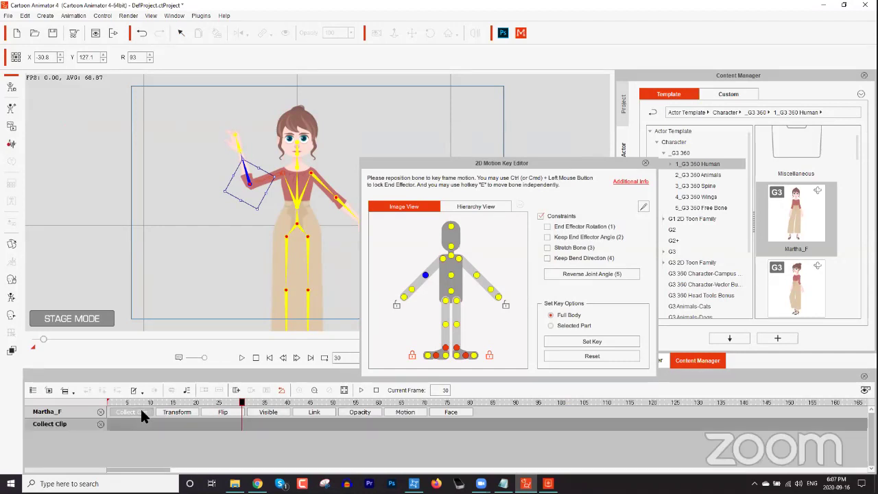
{"action": "left_click", "coordinate": [164, 402]}
{"action": "left_click", "coordinate": [187, 403]}
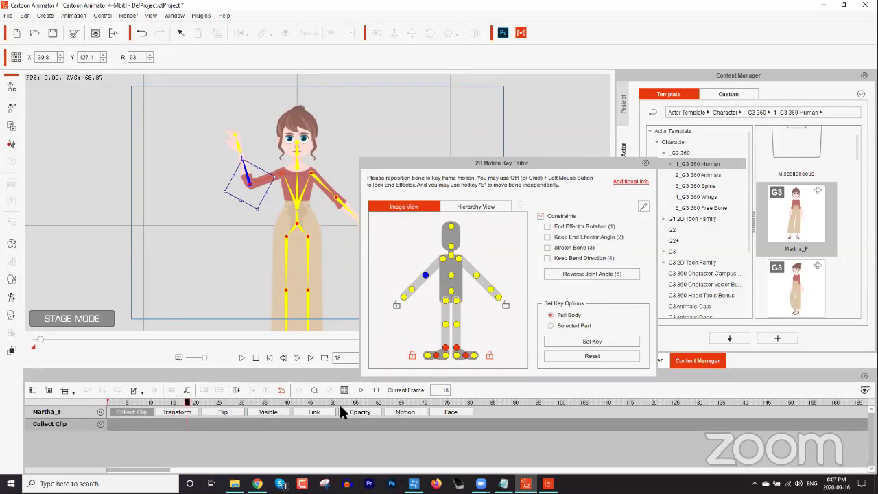
{"action": "left_click", "coordinate": [403, 411]}
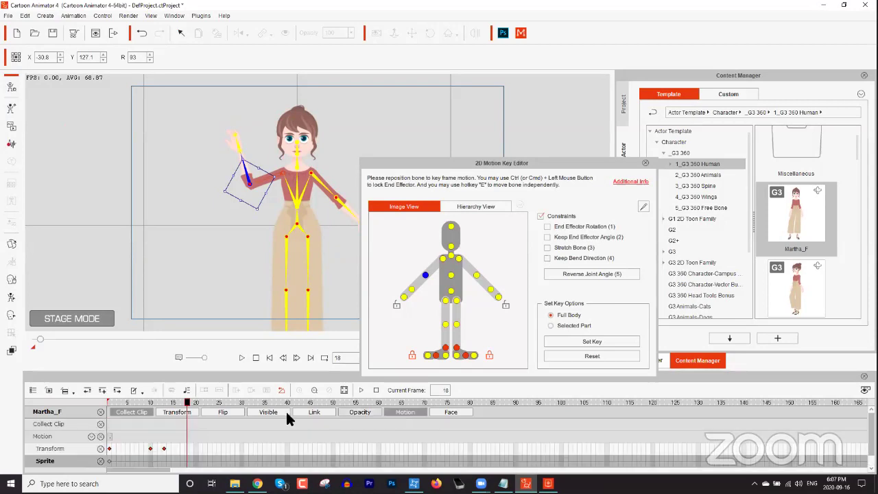
{"action": "left_click", "coordinate": [165, 453]}
{"action": "left_click_drag", "start_coordinate": [168, 404], "coordinate": [96, 422]}
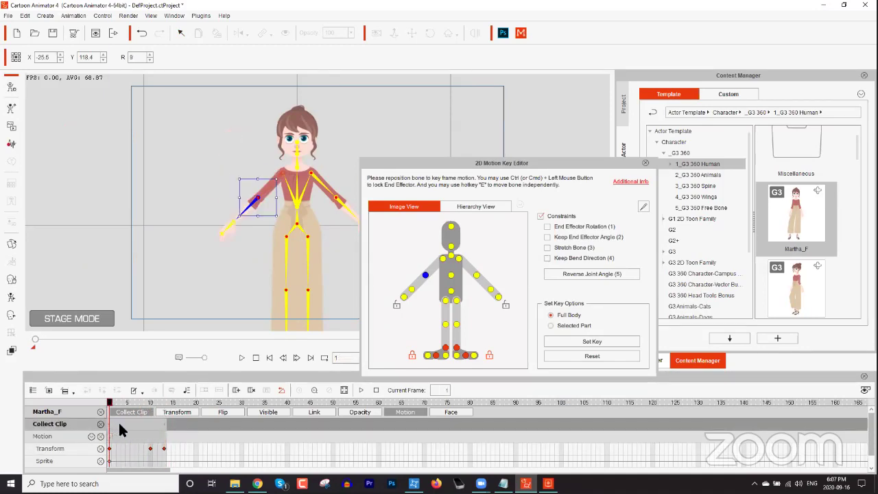
Step: Export the collected range to the Desktop as a G3 motion file named arm raise
{"action": "right_click", "coordinate": [122, 421]}
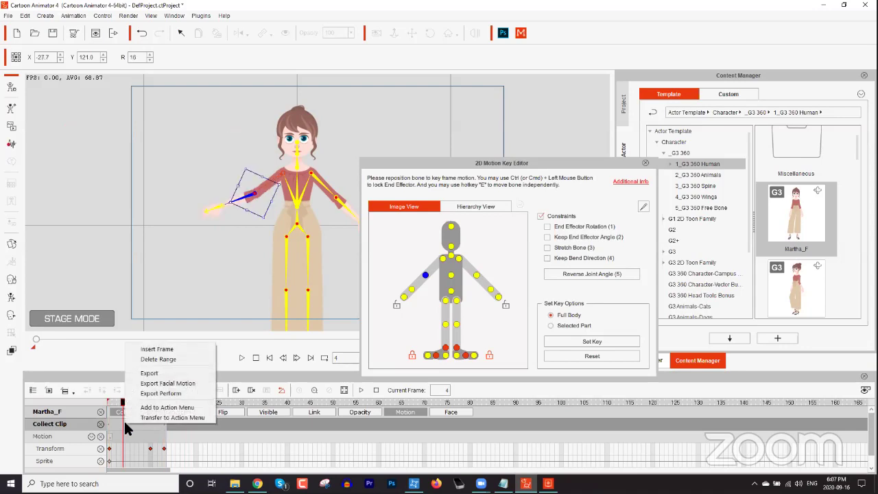
{"action": "left_click", "coordinate": [157, 372]}
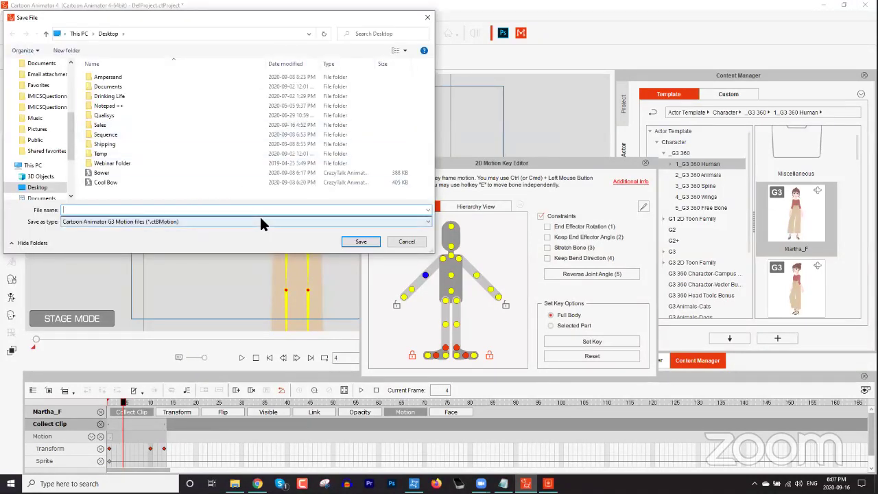
{"action": "type", "text": "arm rais"}
{"action": "left_click", "coordinate": [362, 241]}
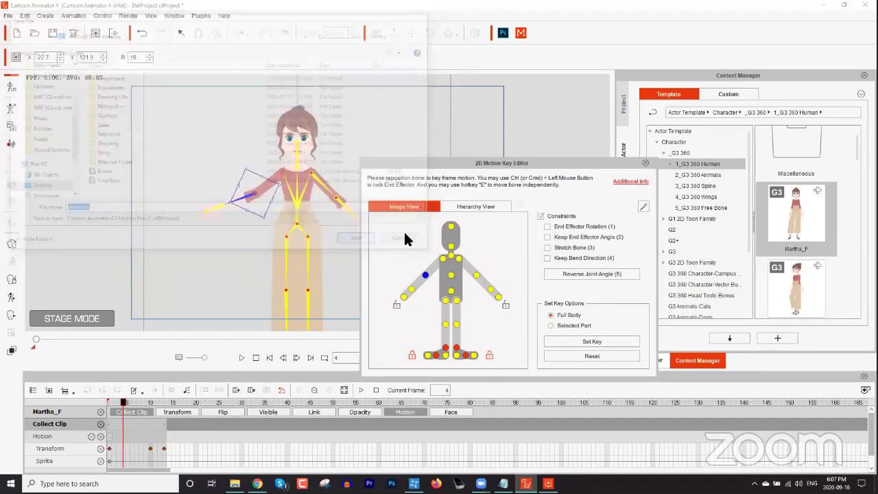
Step: Close the 2D Motion Key Editor and add the Red_F character to the stage beside Martha_F
{"action": "left_click", "coordinate": [645, 164]}
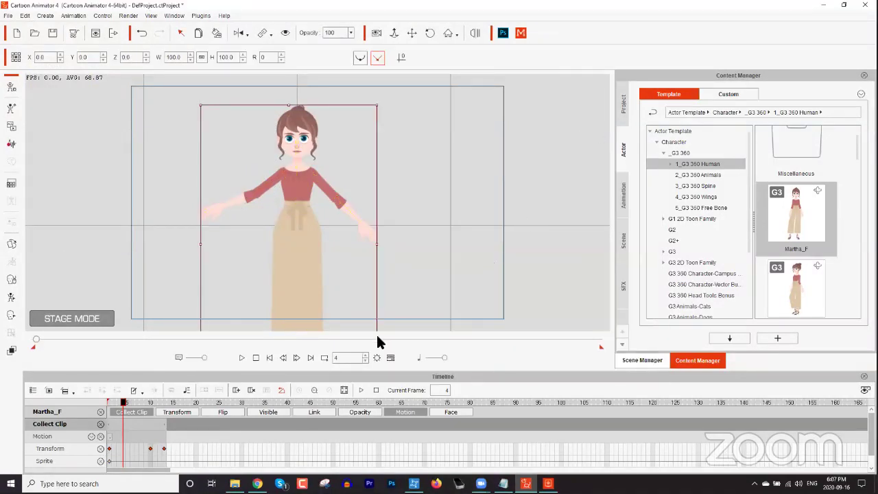
{"action": "scroll", "coordinate": [796, 220], "scroll_direction": "down", "scroll_amount": 5}
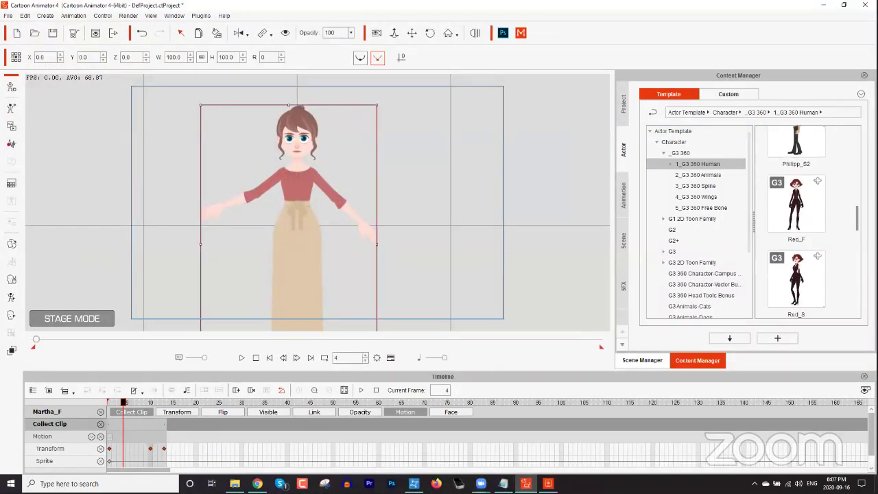
{"action": "left_click_drag", "start_coordinate": [804, 246], "coordinate": [491, 251]}
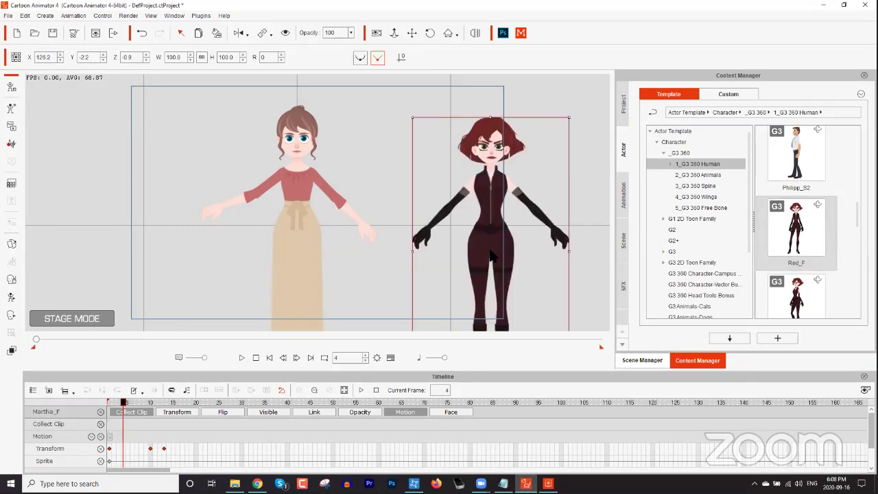
Step: Open the custom Motion library for animations and locate the Punch Combo file on disk
{"action": "left_click", "coordinate": [625, 203]}
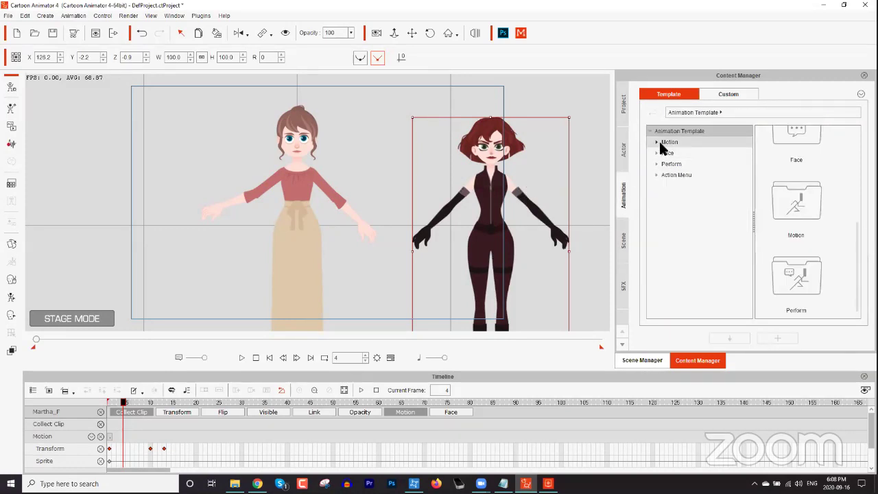
{"action": "left_click", "coordinate": [720, 94]}
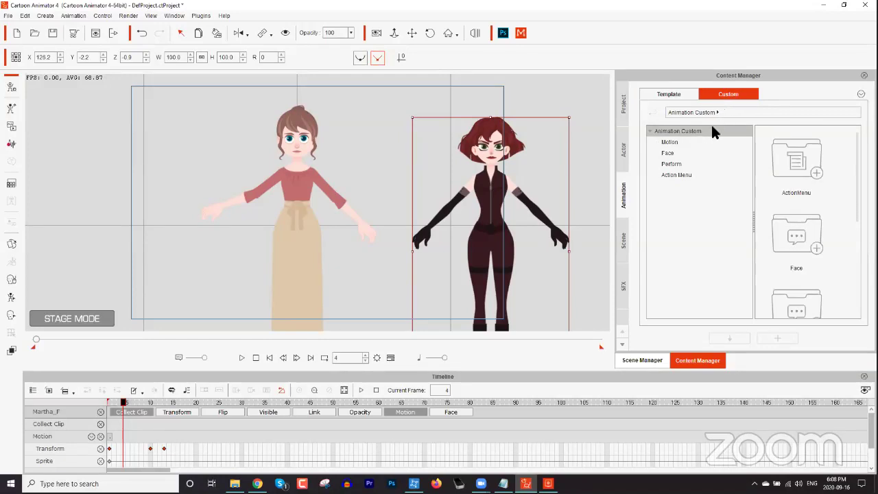
{"action": "left_click", "coordinate": [676, 144]}
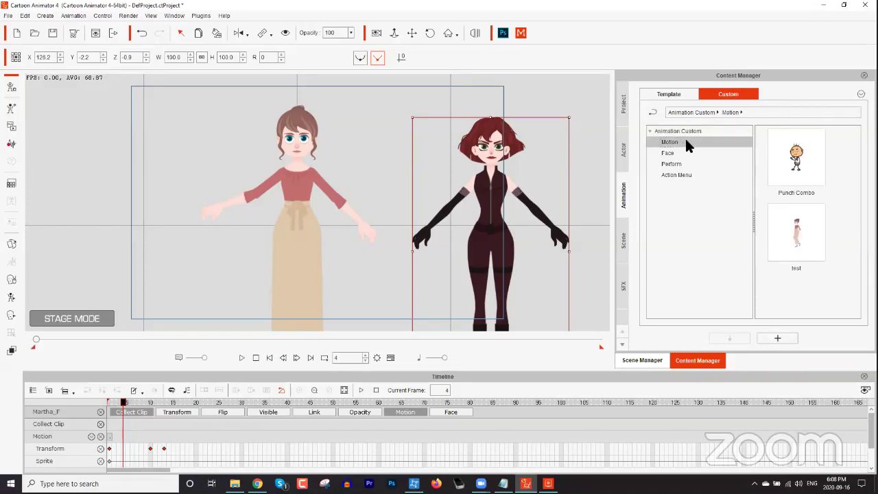
{"action": "right_click", "coordinate": [788, 164]}
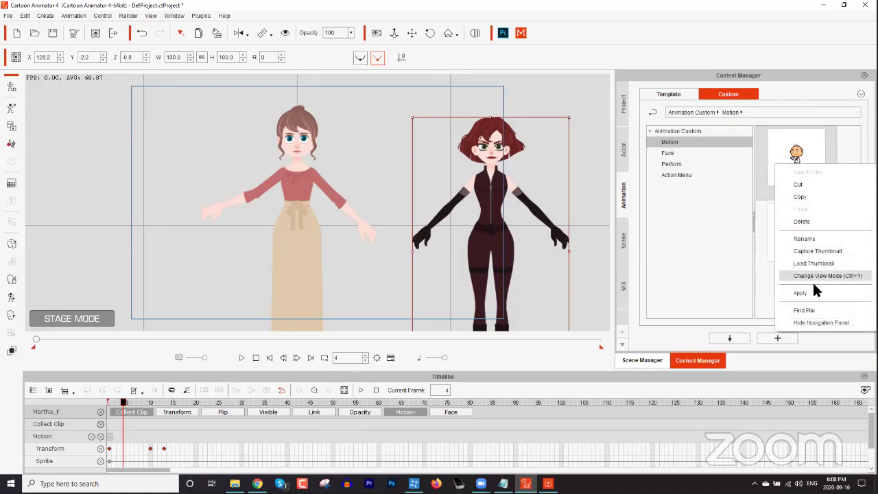
{"action": "left_click", "coordinate": [808, 310]}
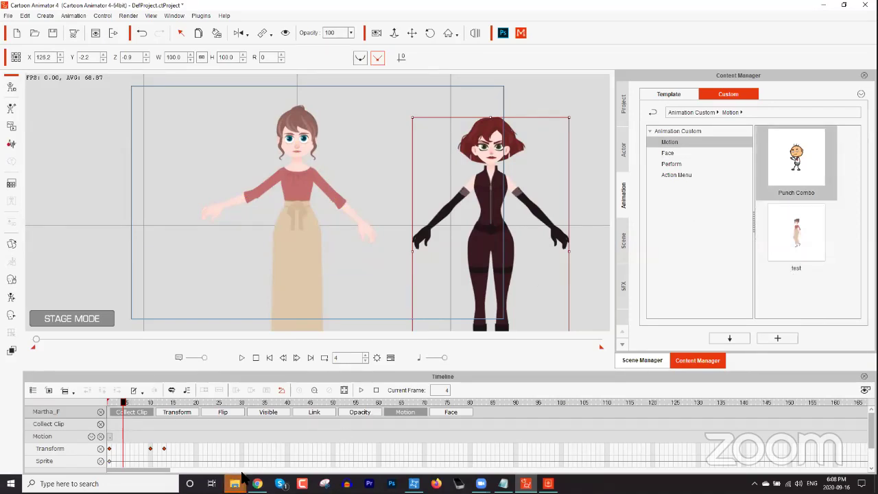
Step: In File Explorer, move the arm raise motion file from the desktop into the Cartoon Animator 4 Custom Motion folder
{"action": "mouse_move", "coordinate": [235, 483]}
{"action": "left_click", "coordinate": [267, 458]}
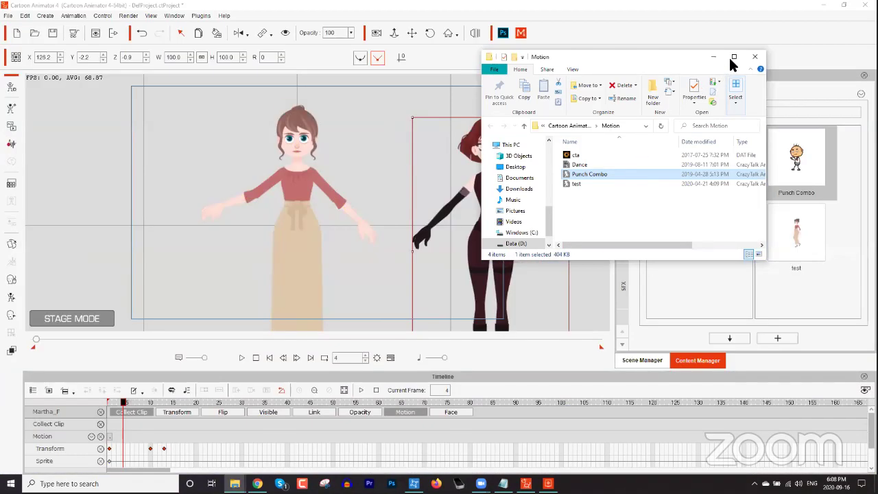
{"action": "left_click", "coordinate": [734, 58]}
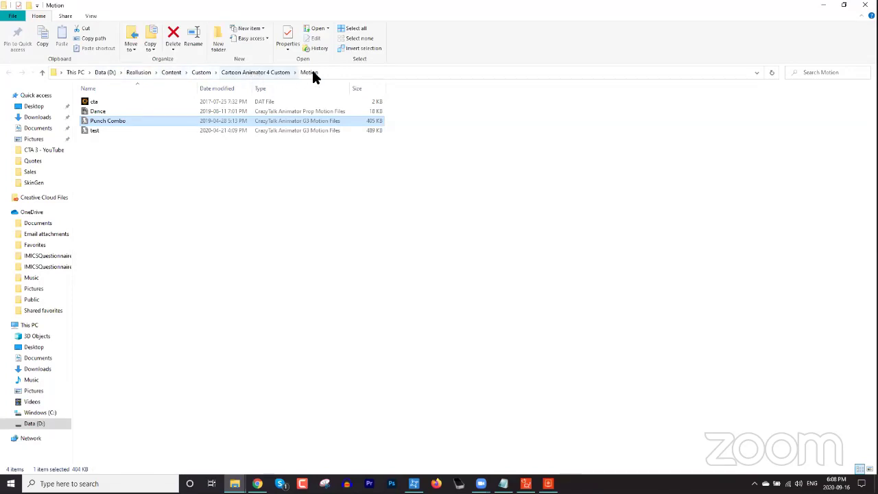
{"action": "left_click", "coordinate": [877, 486]}
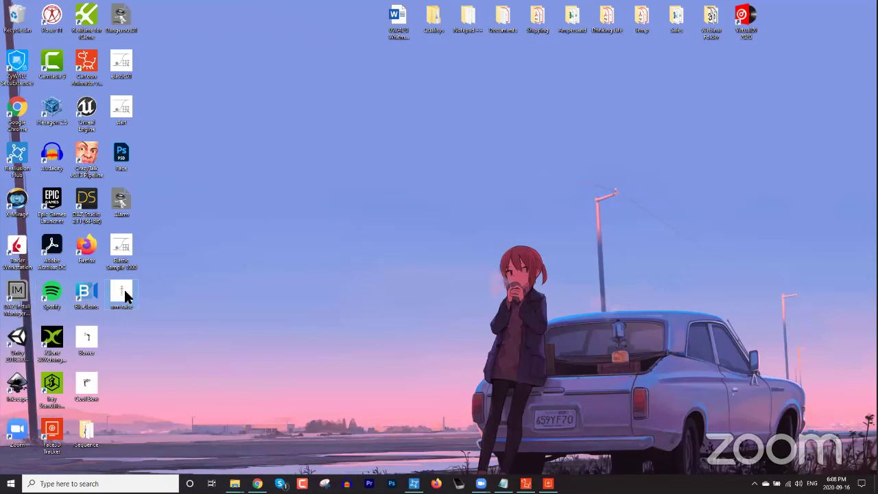
{"action": "left_click_drag", "start_coordinate": [122, 291], "coordinate": [288, 173]}
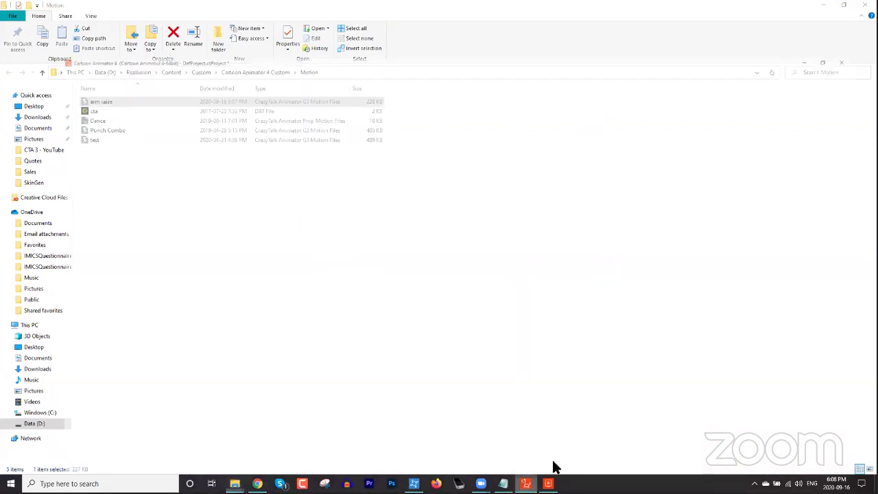
Step: Return to Cartoon Animator 4, apply the custom arm raise motion to Red_F and play it back from the first frame
{"action": "left_click", "coordinate": [525, 484]}
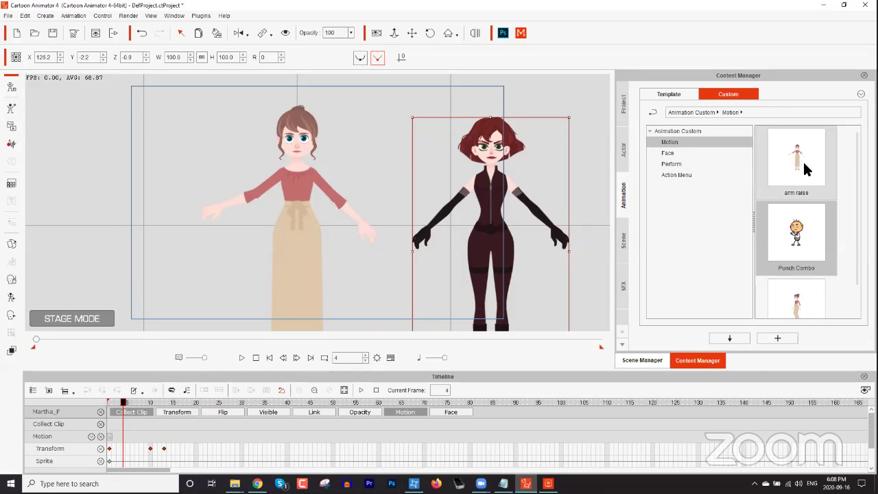
{"action": "left_click_drag", "start_coordinate": [798, 158], "coordinate": [492, 205]}
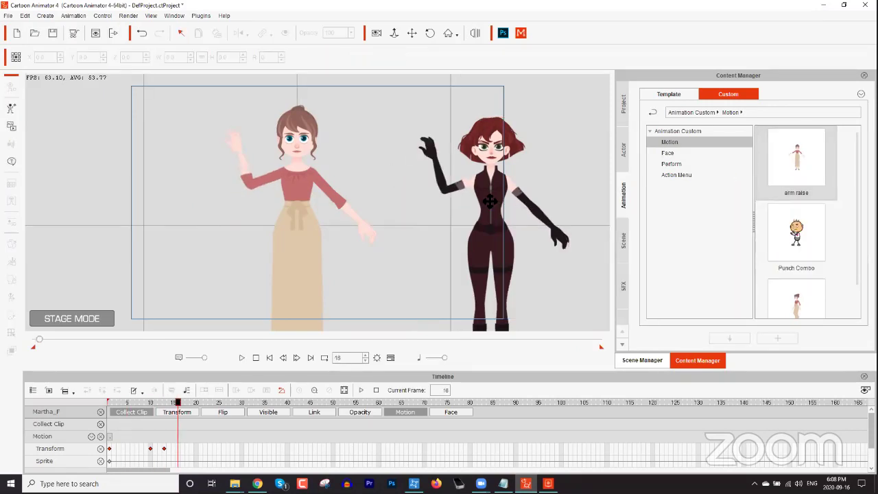
{"action": "left_click", "coordinate": [256, 357]}
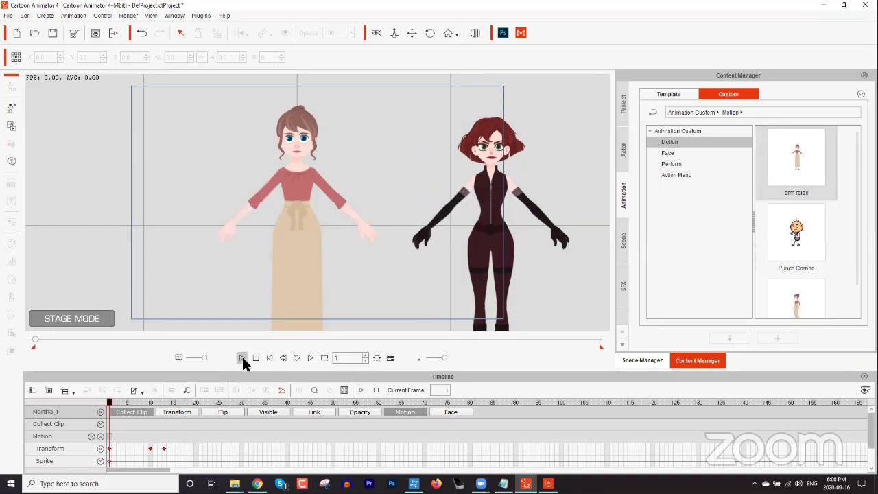
{"action": "left_click", "coordinate": [241, 357]}
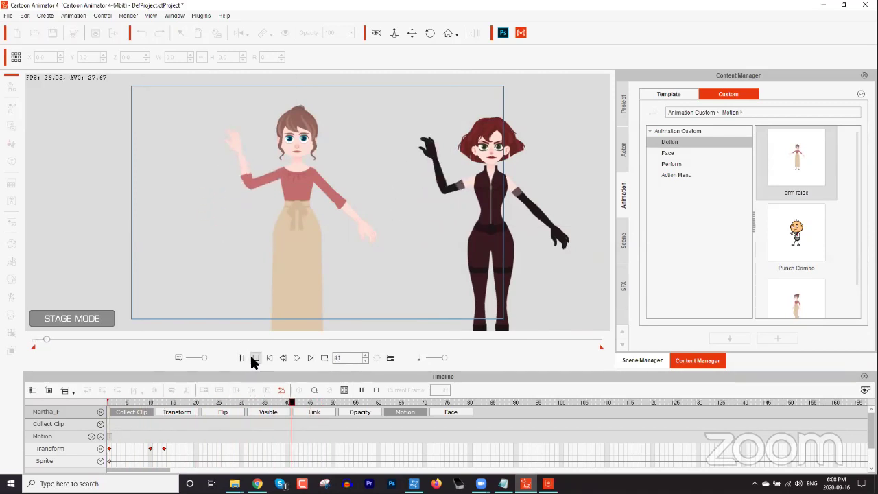
{"action": "left_click", "coordinate": [256, 357]}
Step: Apply the custom Punch Combo motion to Red_F and play back the result
{"action": "left_click_drag", "start_coordinate": [792, 251], "coordinate": [480, 196]}
{"action": "key", "text": "space"}
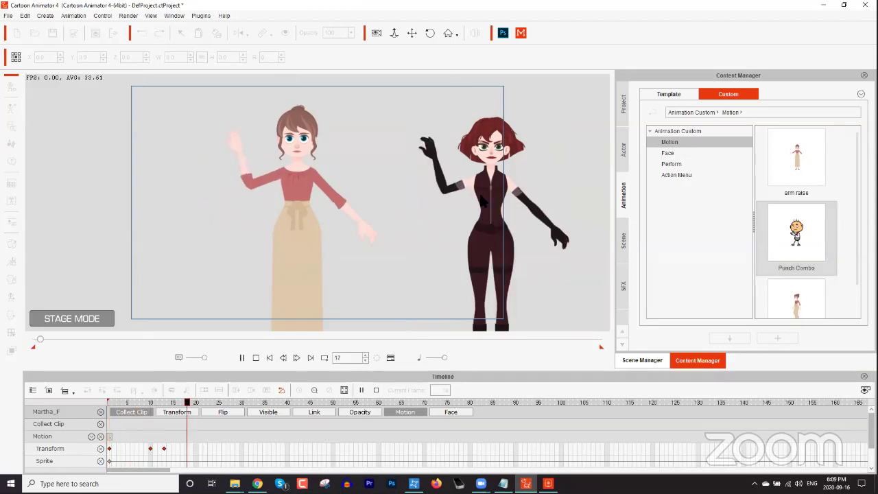
{"action": "left_click", "coordinate": [256, 357]}
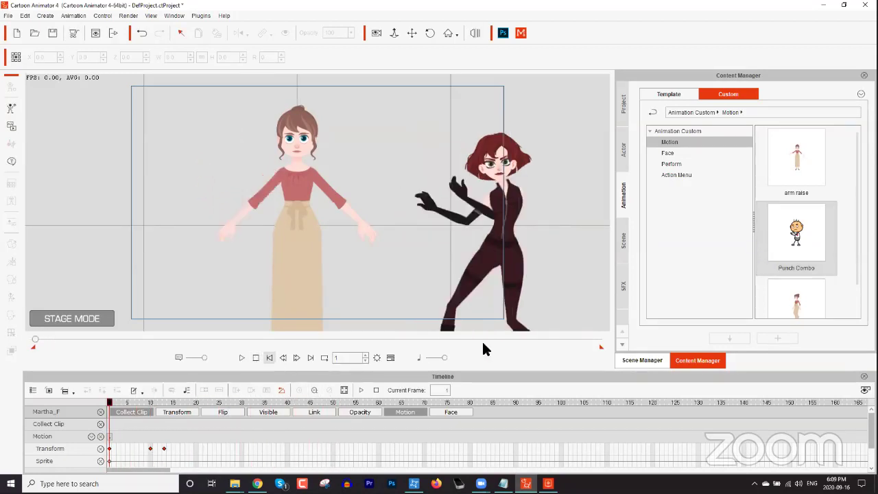
{"action": "left_click", "coordinate": [242, 358]}
{"action": "left_click", "coordinate": [258, 356]}
Step: Remove Red_F's object animation and apply Punch Combo to her again, returning to the first frame
{"action": "left_click", "coordinate": [496, 234]}
{"action": "right_click", "coordinate": [495, 234]}
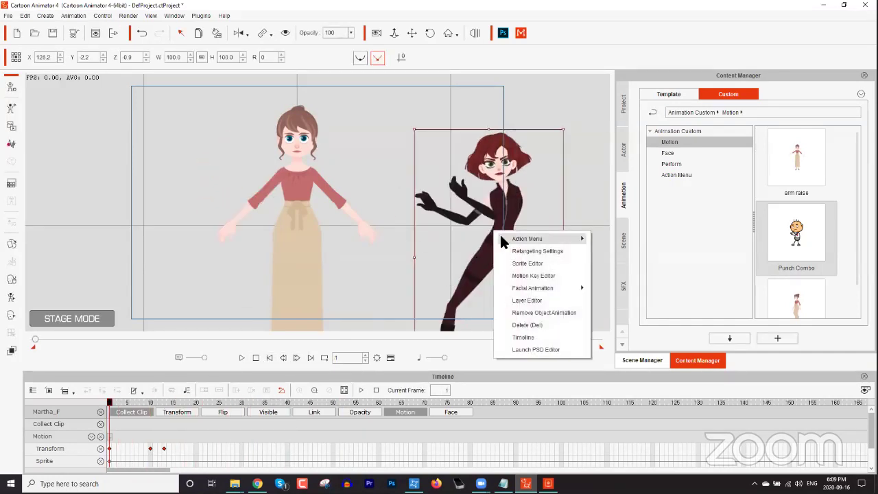
{"action": "left_click", "coordinate": [553, 313]}
{"action": "left_click_drag", "start_coordinate": [799, 239], "coordinate": [500, 210]}
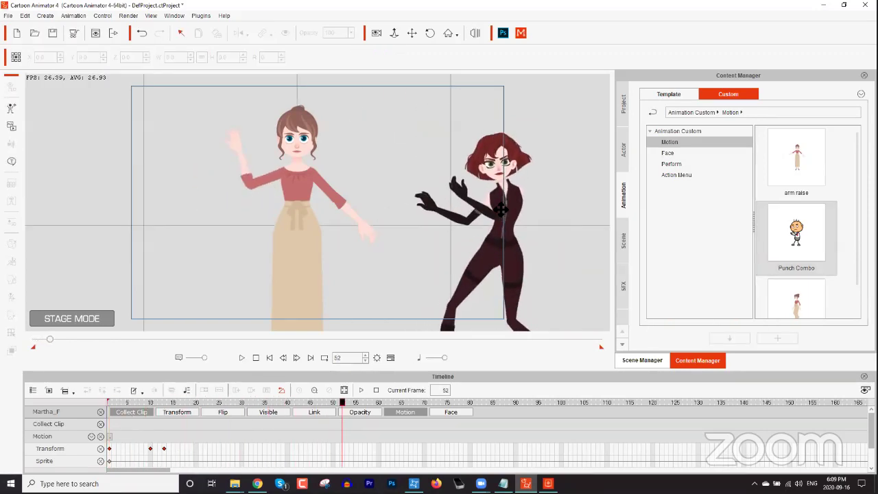
{"action": "left_click", "coordinate": [254, 357]}
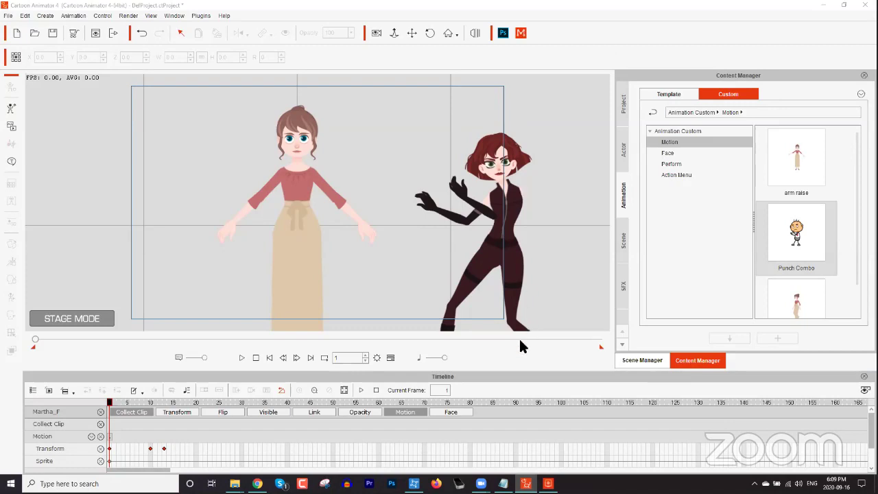
Step: Delete the Red_F character from the stage
{"action": "left_click", "coordinate": [504, 207]}
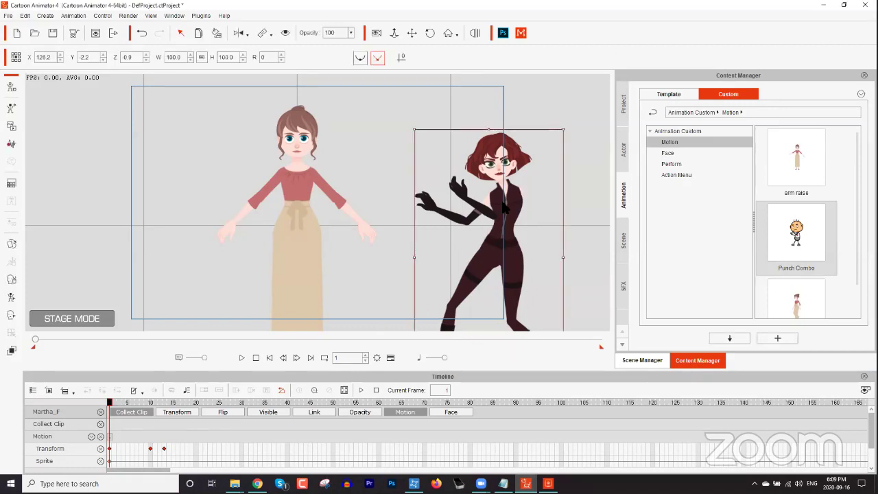
{"action": "key", "text": "Delete"}
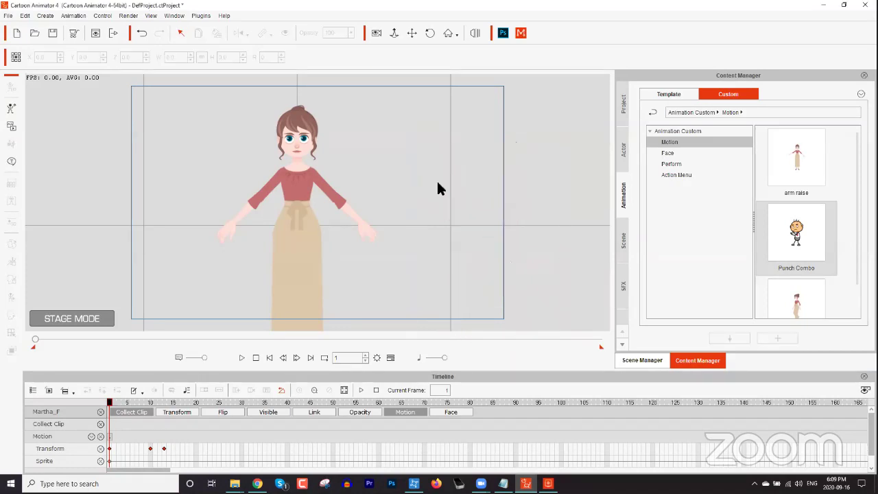
Step: Play back Martha_F's arm wave once more and remove all of her object animation
{"action": "left_click", "coordinate": [291, 185]}
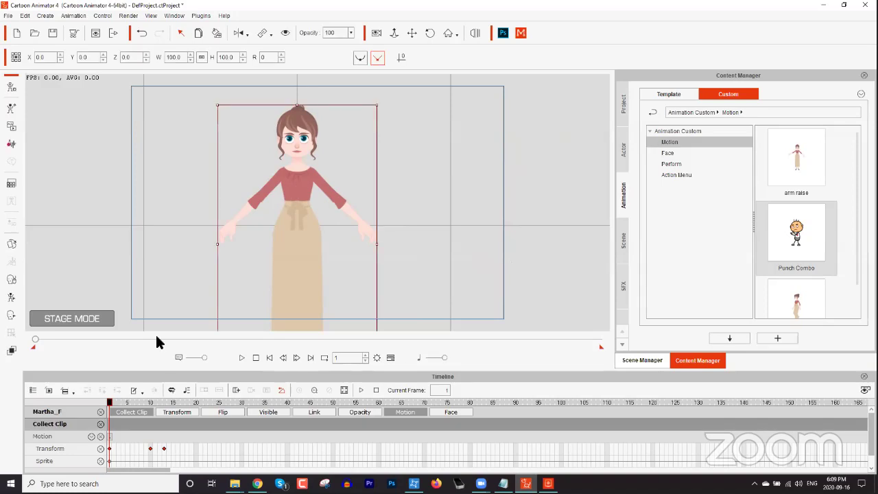
{"action": "left_click", "coordinate": [242, 357]}
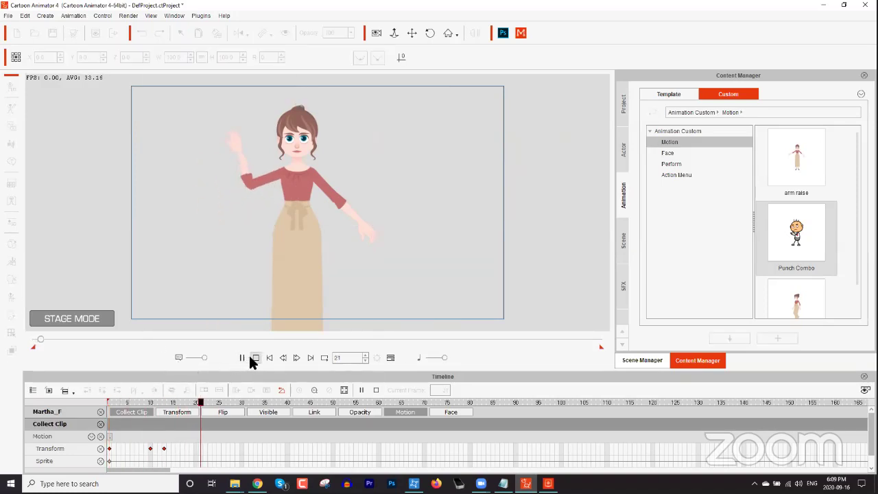
{"action": "left_click", "coordinate": [256, 357]}
{"action": "right_click", "coordinate": [297, 209]}
{"action": "left_click", "coordinate": [345, 275]}
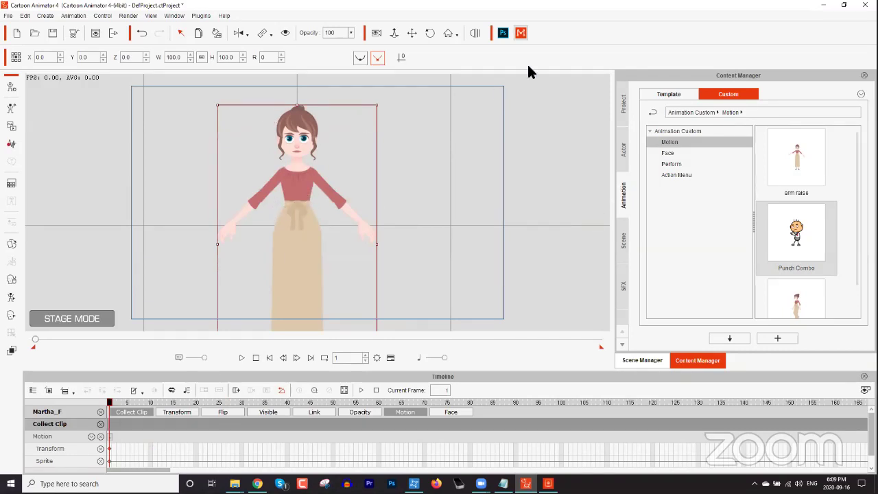
Step: Open Motion LIVE 2D and the Face3D Tracker, and activate the Face3D facial gear for Martha_F with her face framed
{"action": "left_click", "coordinate": [521, 33]}
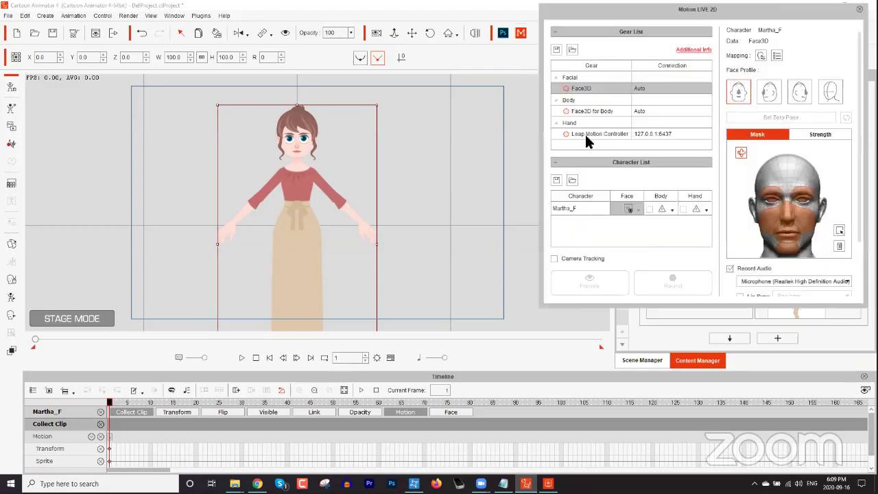
{"action": "left_click", "coordinate": [548, 483]}
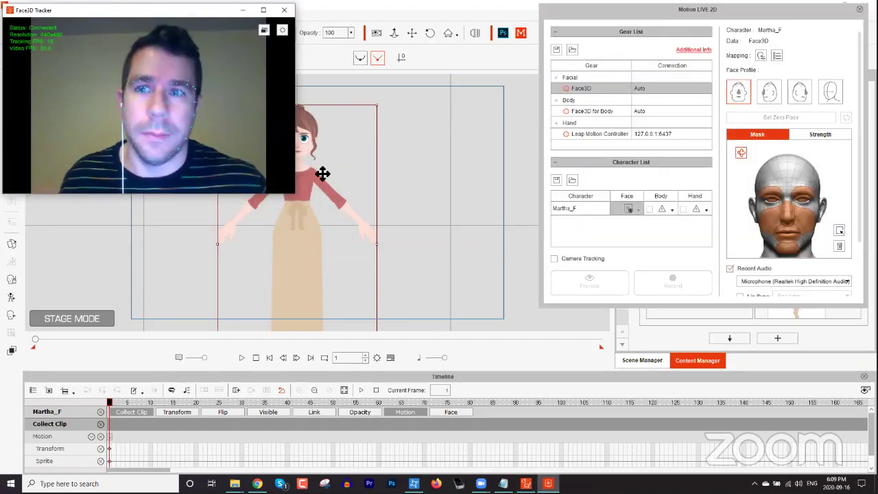
{"action": "left_click_drag", "start_coordinate": [356, 245], "coordinate": [413, 247]}
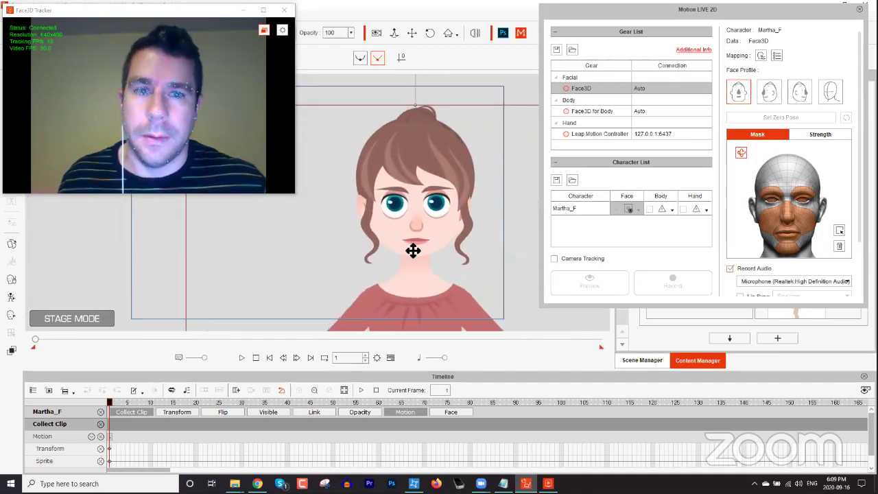
{"action": "left_click", "coordinate": [565, 88]}
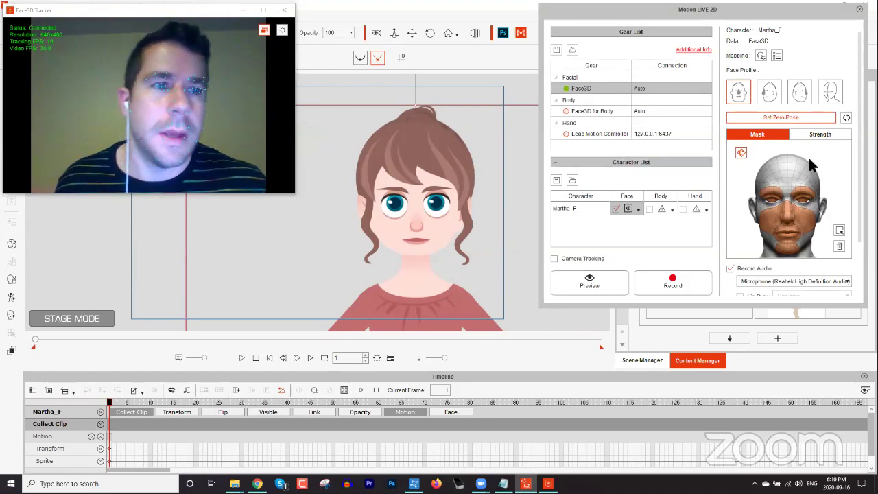
Step: Enable Lip Sync for the recorded microphone audio and set its mode to Realtime
{"action": "scroll", "coordinate": [849, 170], "scroll_direction": "down", "scroll_amount": 3}
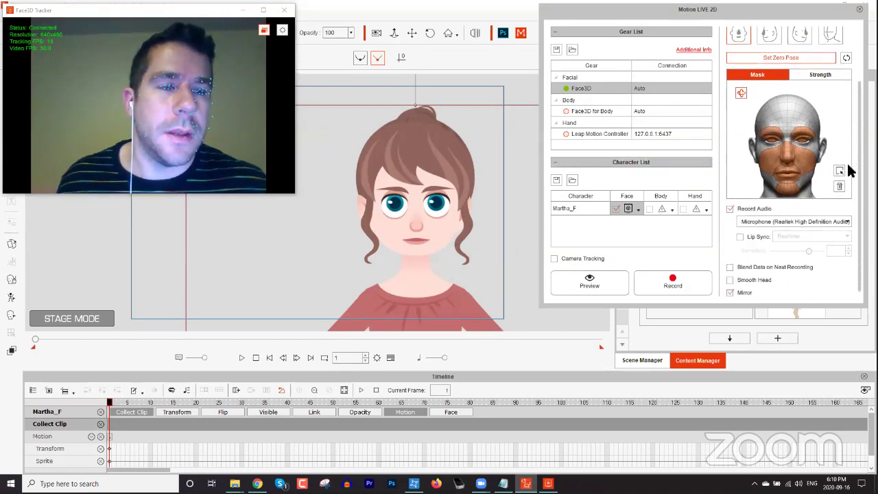
{"action": "left_click", "coordinate": [747, 208]}
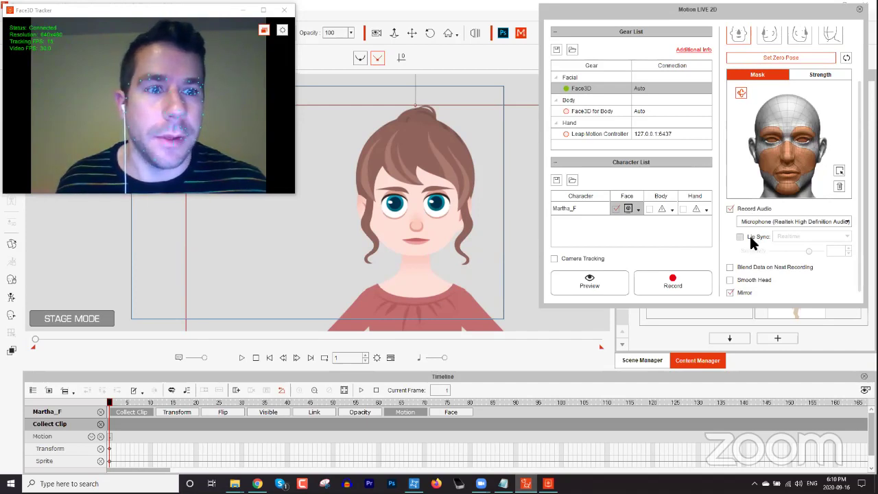
{"action": "left_click", "coordinate": [740, 238]}
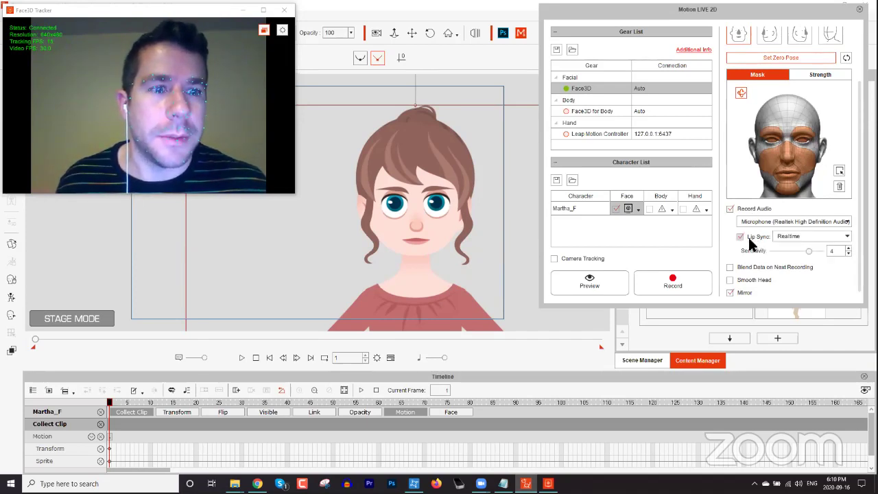
{"action": "left_click", "coordinate": [789, 236]}
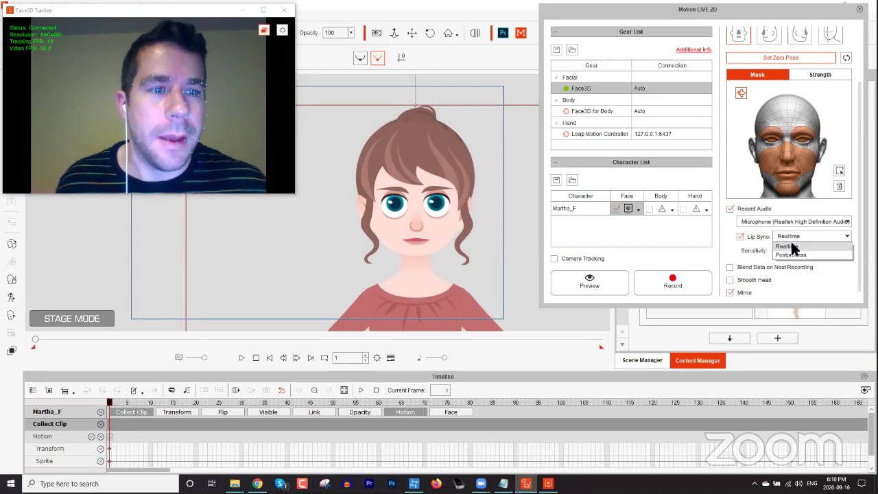
{"action": "left_click", "coordinate": [791, 244]}
{"action": "left_click", "coordinate": [792, 236]}
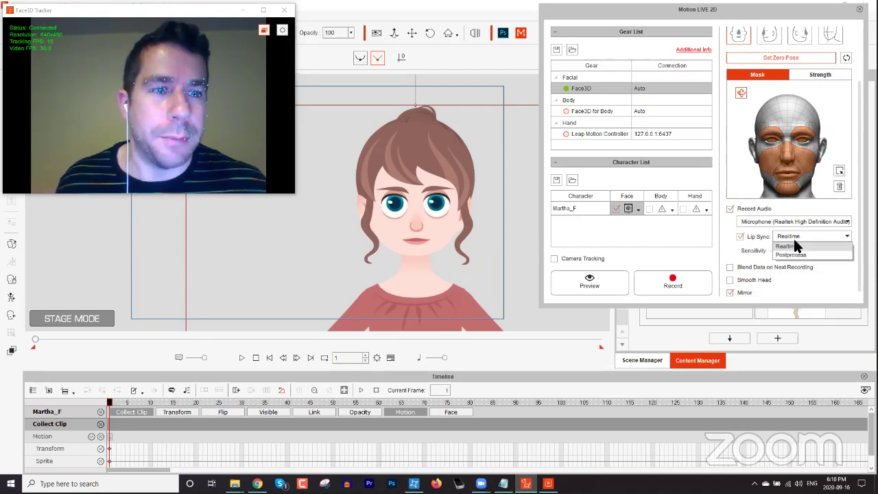
{"action": "left_click", "coordinate": [795, 248]}
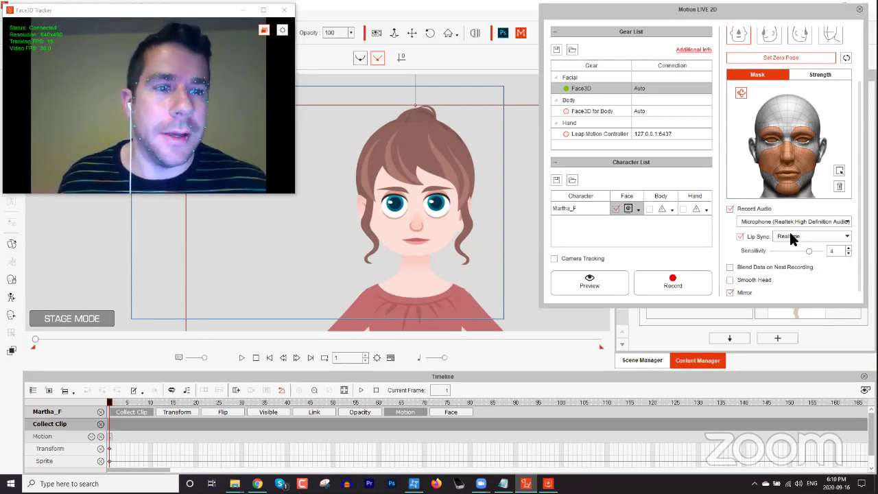
{"action": "left_click", "coordinate": [791, 235]}
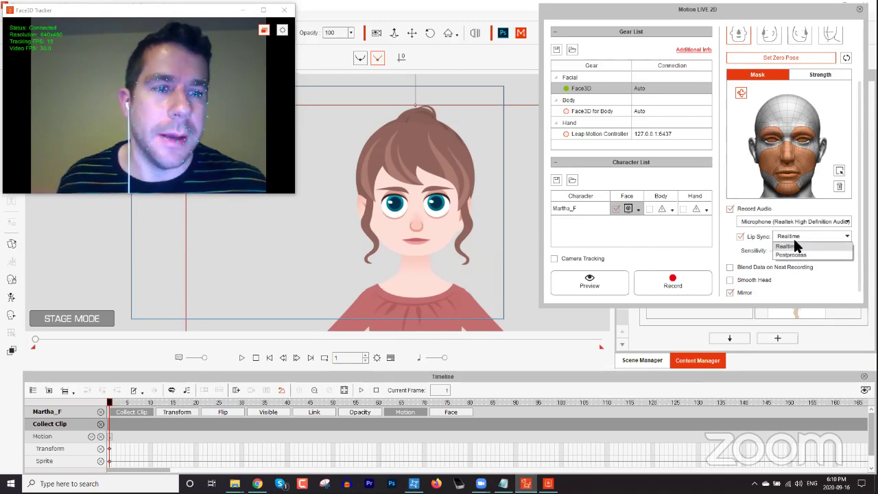
{"action": "left_click", "coordinate": [795, 248]}
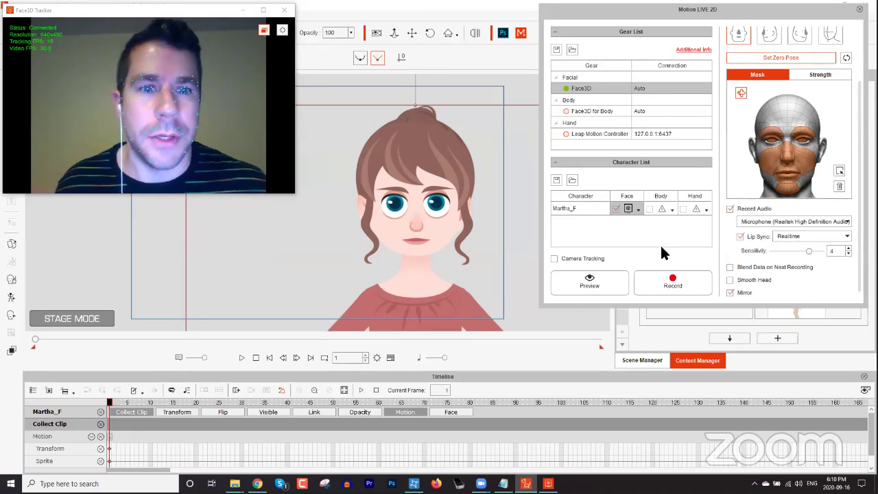
Step: Record a facial performance with voice on Martha_F, stopping at frame 183
{"action": "left_click", "coordinate": [673, 283]}
{"action": "key", "text": "space"}
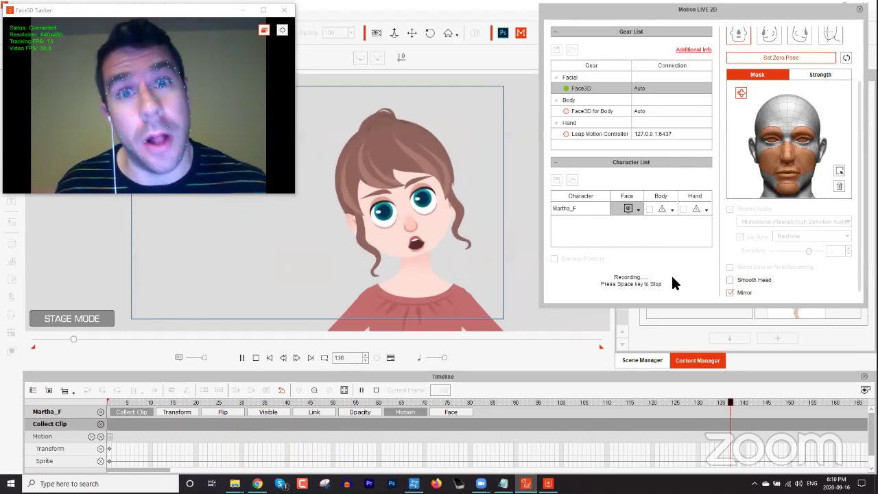
{"action": "key", "text": "space"}
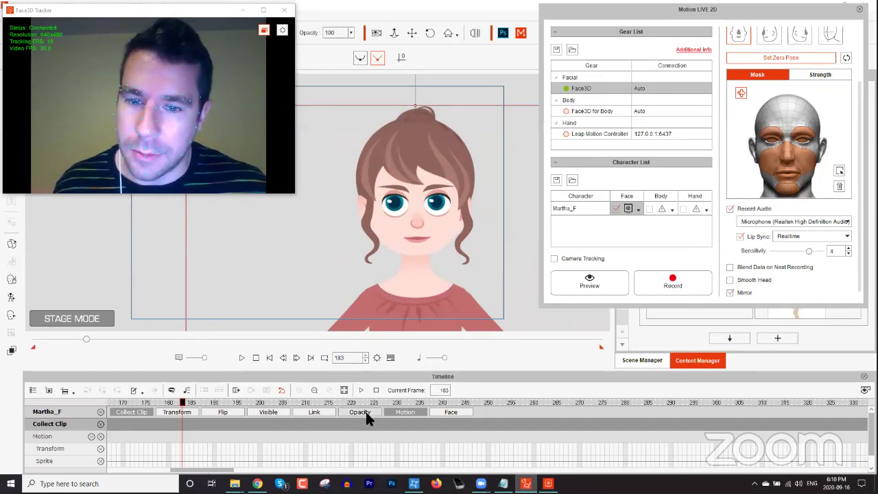
Step: Show Martha_F's Face tracks instead of the Motion tracks in the timeline, and expand the Voice Clip to its Voice and Lips tracks
{"action": "left_click", "coordinate": [462, 412]}
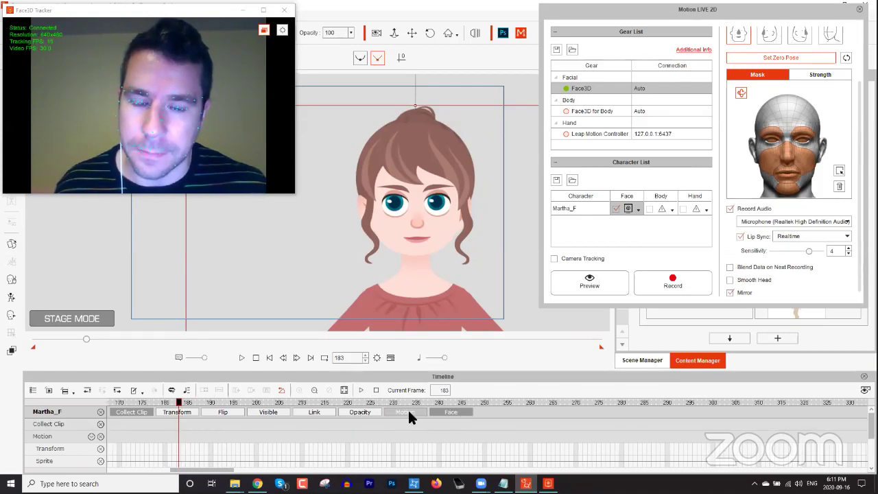
{"action": "left_click", "coordinate": [411, 413]}
{"action": "left_click_drag", "start_coordinate": [210, 472], "coordinate": [127, 473]}
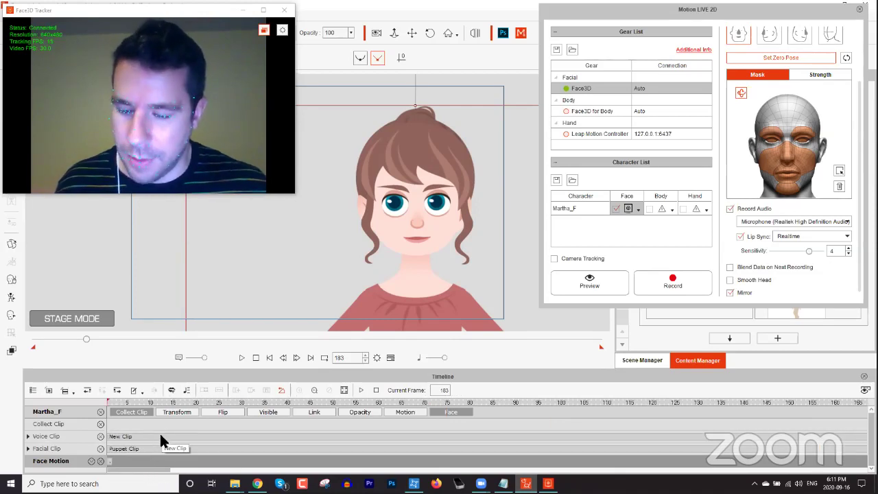
{"action": "scroll", "coordinate": [159, 433], "scroll_direction": "down", "scroll_amount": 5}
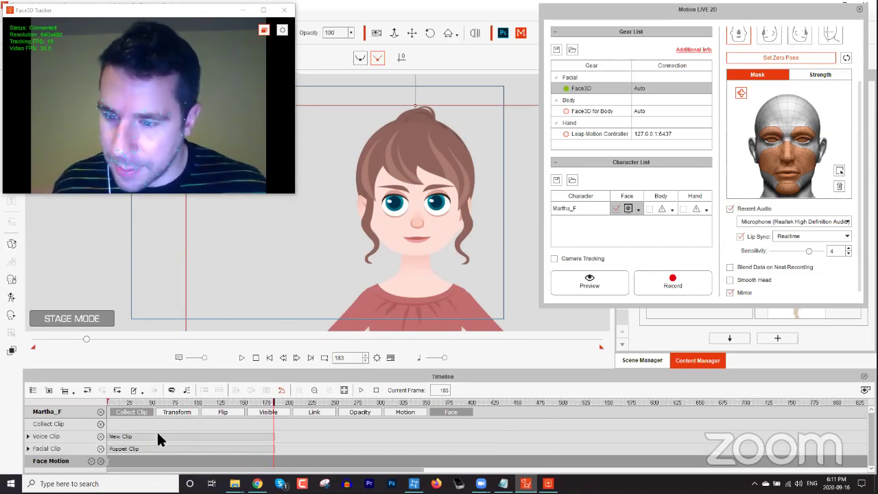
{"action": "left_click", "coordinate": [28, 436]}
{"action": "scroll", "coordinate": [170, 430], "scroll_direction": "down", "scroll_amount": 2}
{"action": "scroll", "coordinate": [171, 433], "scroll_direction": "up", "scroll_amount": 5}
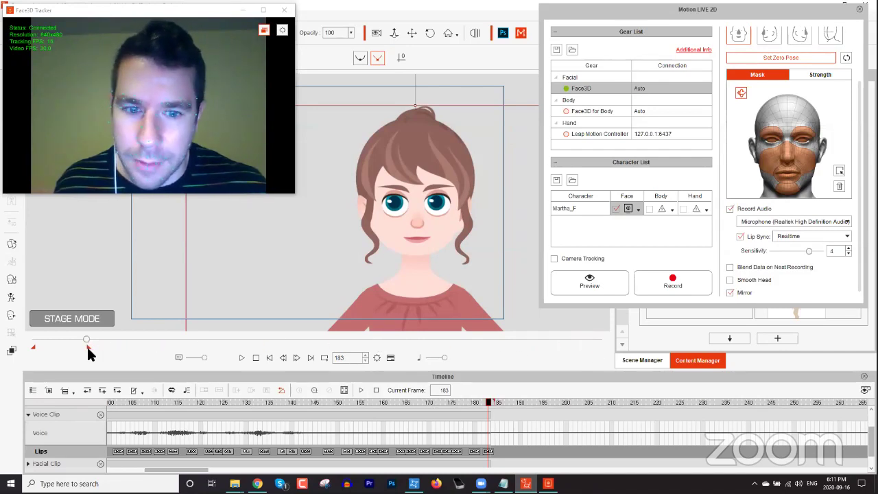
Step: Play back the recorded performance, examine the Lips keys around frames 31 and 39, and play again from frame 39
{"action": "left_click", "coordinate": [254, 357]}
{"action": "left_click", "coordinate": [242, 358]}
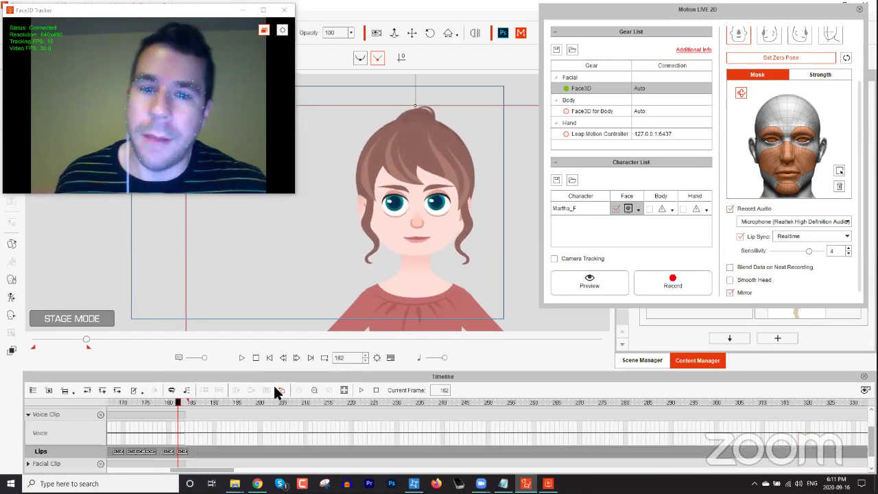
{"action": "left_click_drag", "start_coordinate": [210, 470], "coordinate": [157, 471]}
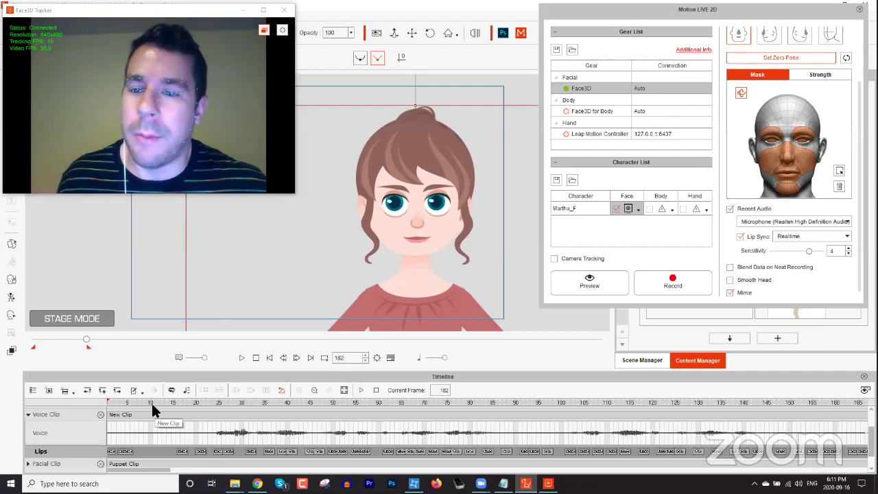
{"action": "left_click", "coordinate": [201, 451]}
{"action": "left_click", "coordinate": [245, 402]}
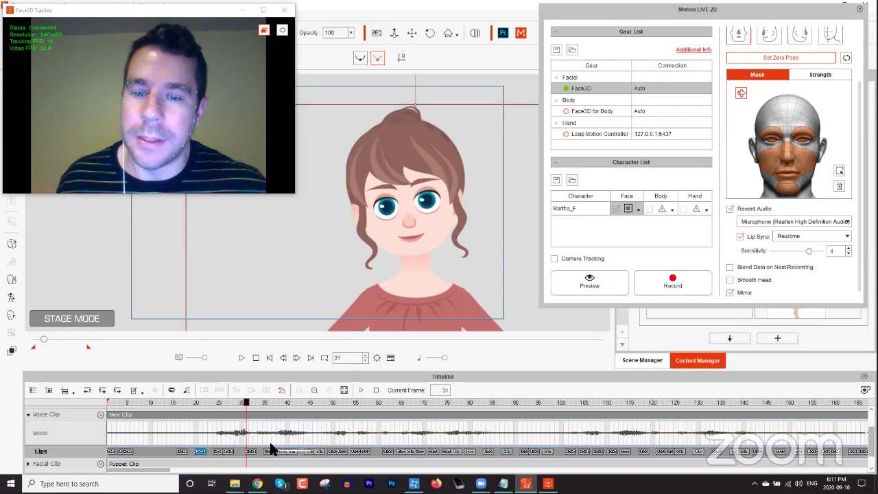
{"action": "left_click", "coordinate": [281, 452]}
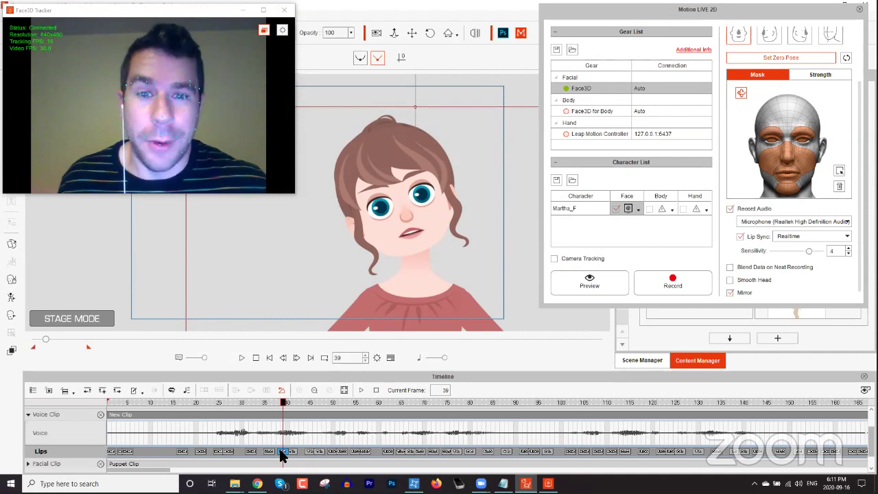
{"action": "key", "text": "space"}
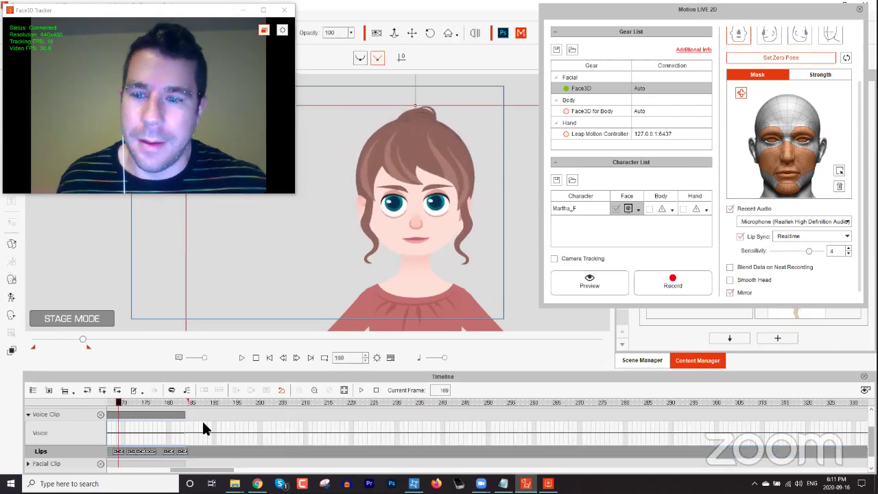
Step: Expand the Facial Clip track and examine its recorded keys across the whole clip
{"action": "left_click_drag", "start_coordinate": [183, 470], "coordinate": [134, 469]}
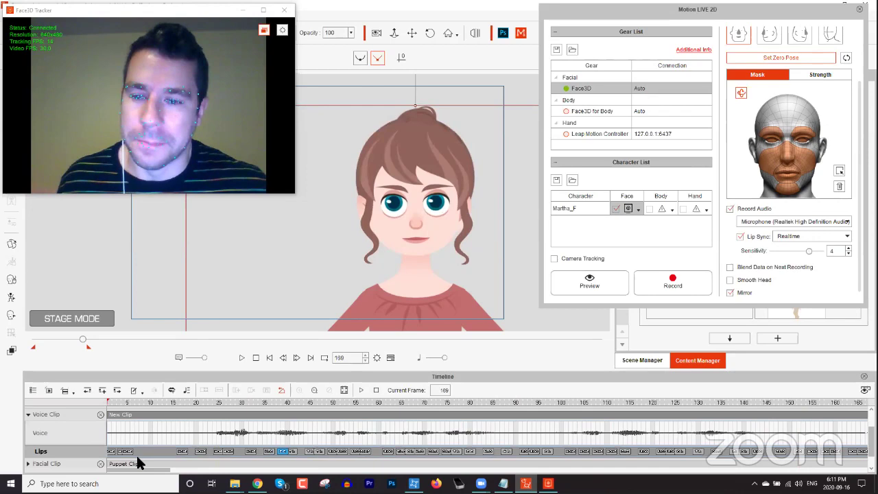
{"action": "scroll", "coordinate": [176, 429], "scroll_direction": "down", "scroll_amount": 1}
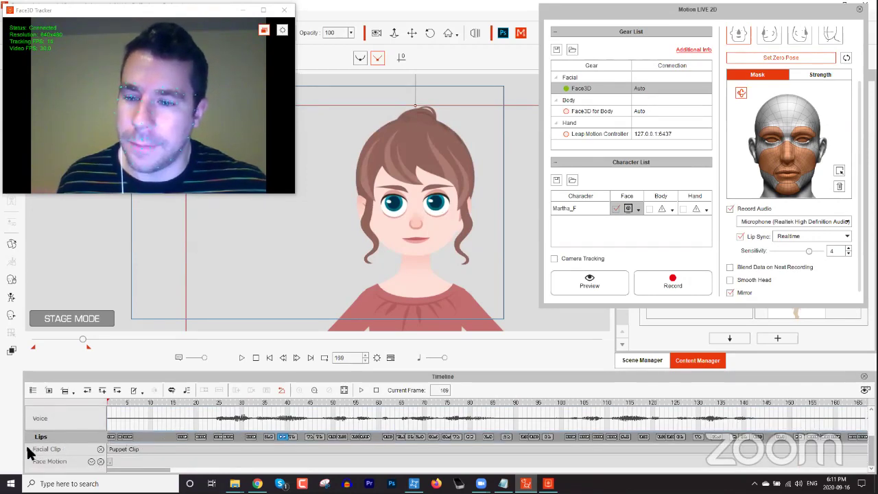
{"action": "left_click", "coordinate": [28, 449]}
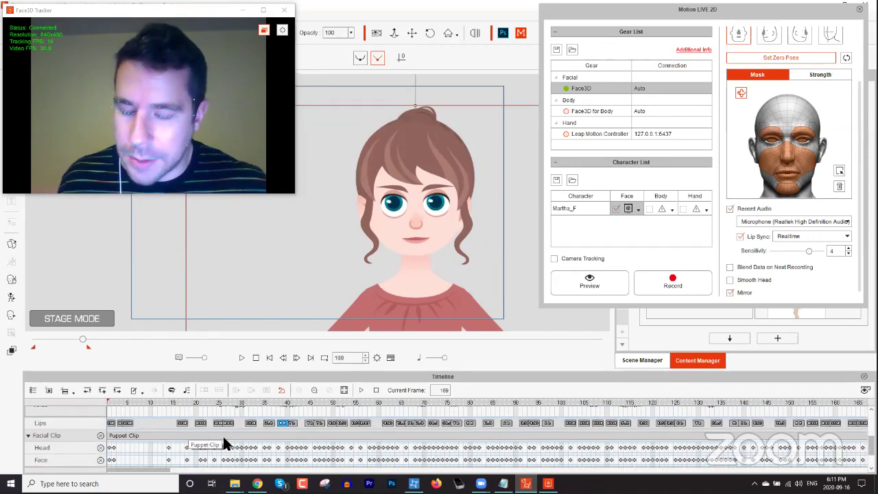
{"action": "scroll", "coordinate": [223, 434], "scroll_direction": "down", "scroll_amount": 3}
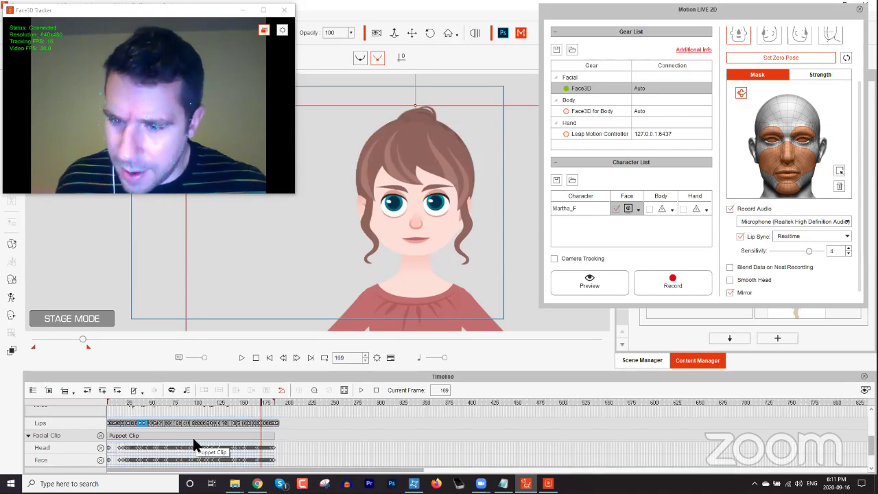
{"action": "scroll", "coordinate": [193, 439], "scroll_direction": "up", "scroll_amount": 2}
Step: View the editing options for the Puppet Clip and examine its Head, Face and Eye keys alongside the voice track
{"action": "left_click", "coordinate": [194, 438]}
{"action": "right_click", "coordinate": [193, 438]}
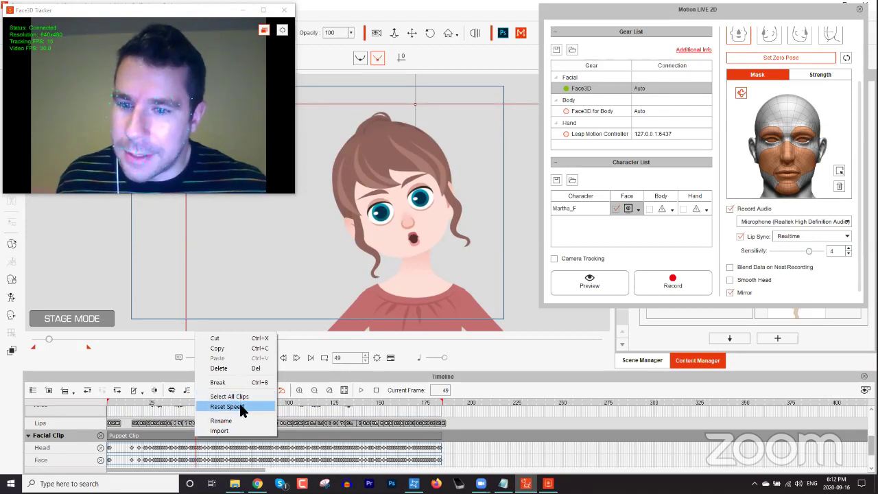
{"action": "left_click", "coordinate": [175, 439]}
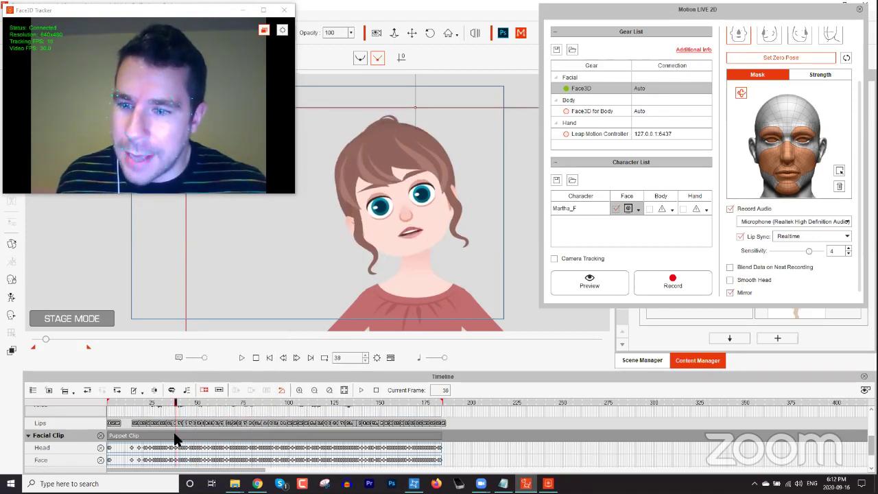
{"action": "scroll", "coordinate": [176, 440], "scroll_direction": "down", "scroll_amount": 1}
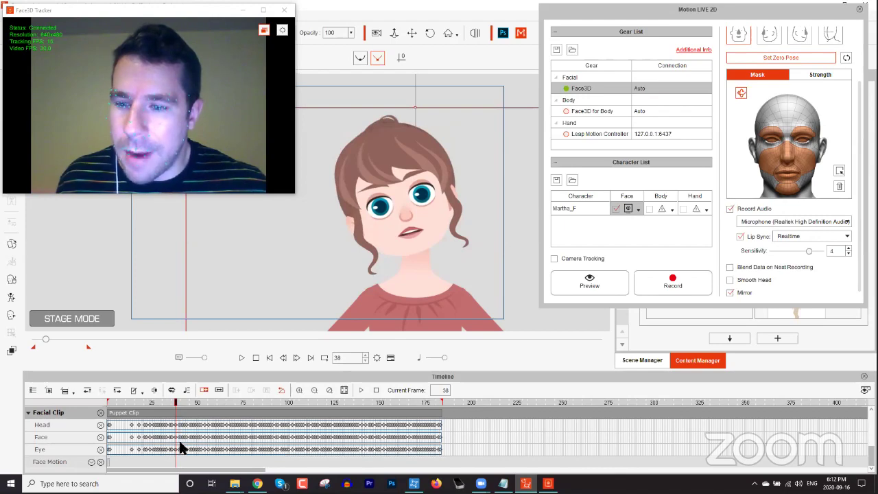
{"action": "scroll", "coordinate": [176, 450], "scroll_direction": "up", "scroll_amount": 1}
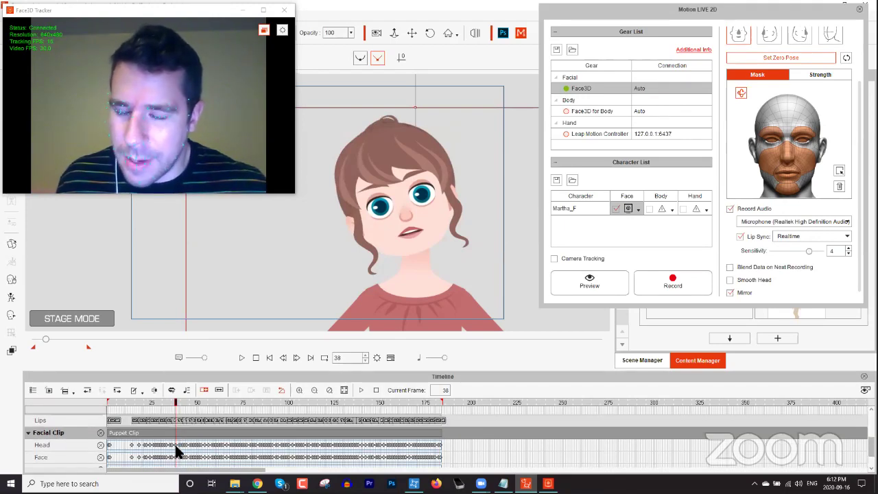
{"action": "scroll", "coordinate": [176, 450], "scroll_direction": "down", "scroll_amount": 1}
{"action": "scroll", "coordinate": [176, 450], "scroll_direction": "up", "scroll_amount": 4}
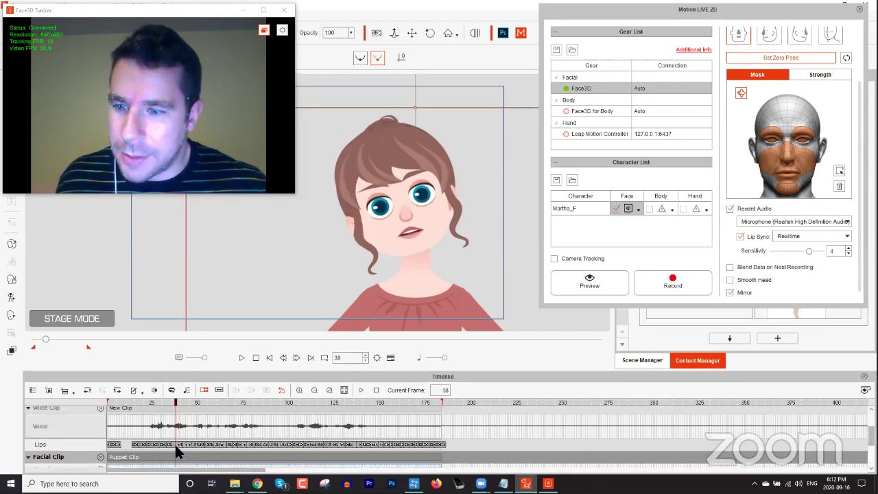
{"action": "scroll", "coordinate": [177, 450], "scroll_direction": "up", "scroll_amount": 1}
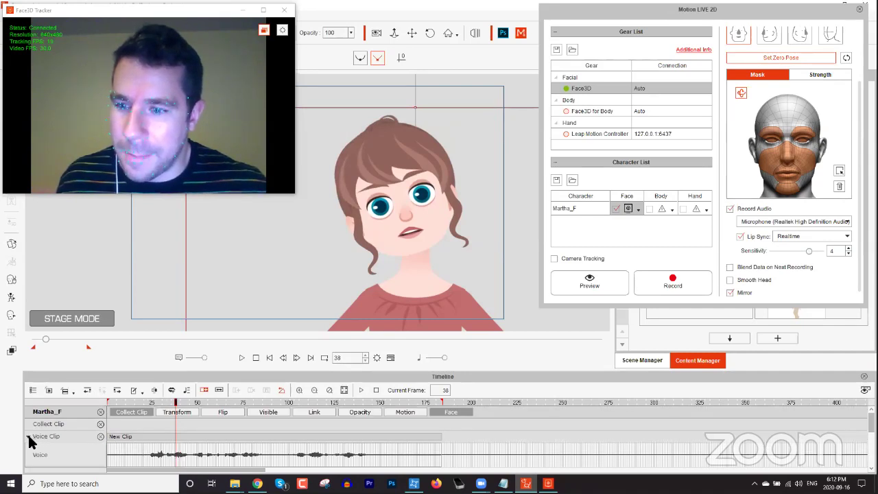
Step: Collapse Martha_F's Voice Clip and Facial Clip tracks and mark the recorded range up to frame 183 on the Collect Clip track
{"action": "left_click", "coordinate": [29, 437]}
{"action": "left_click", "coordinate": [29, 449]}
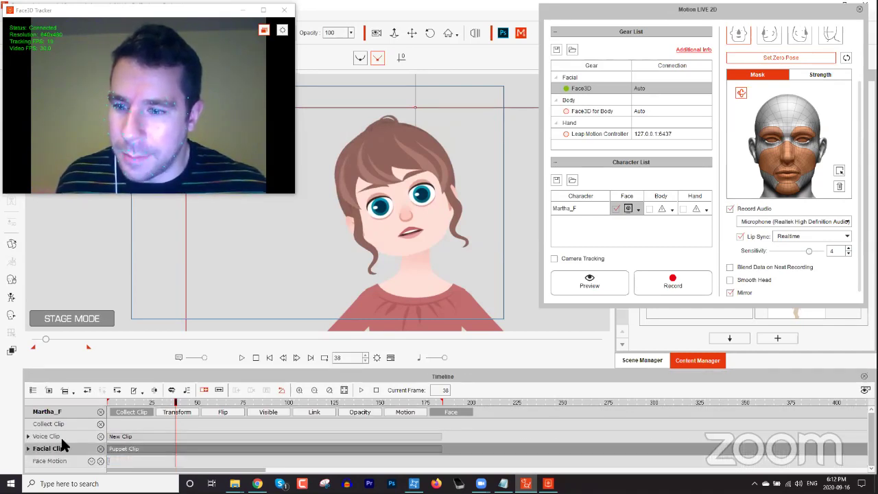
{"action": "left_click", "coordinate": [440, 420]}
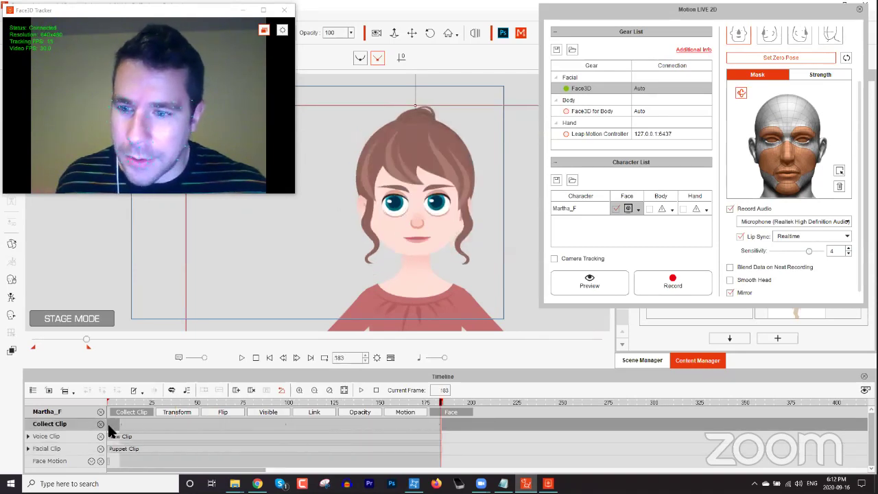
{"action": "right_click", "coordinate": [128, 420]}
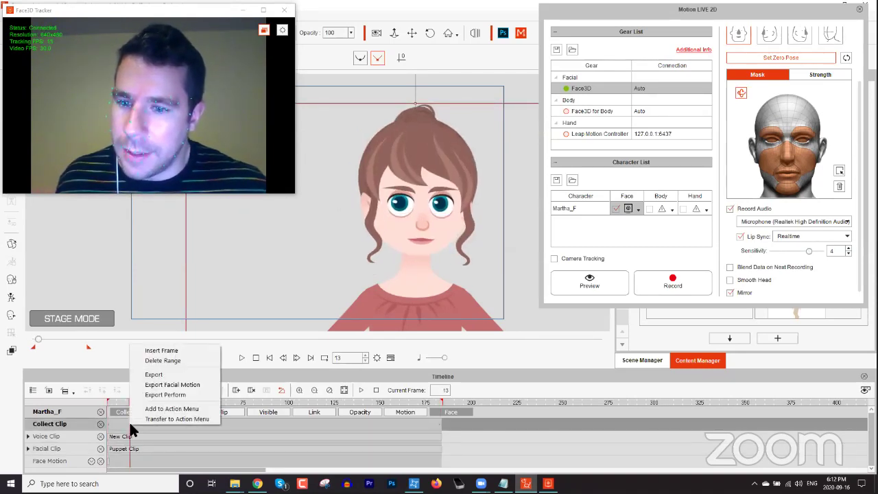
{"action": "left_click", "coordinate": [177, 384]}
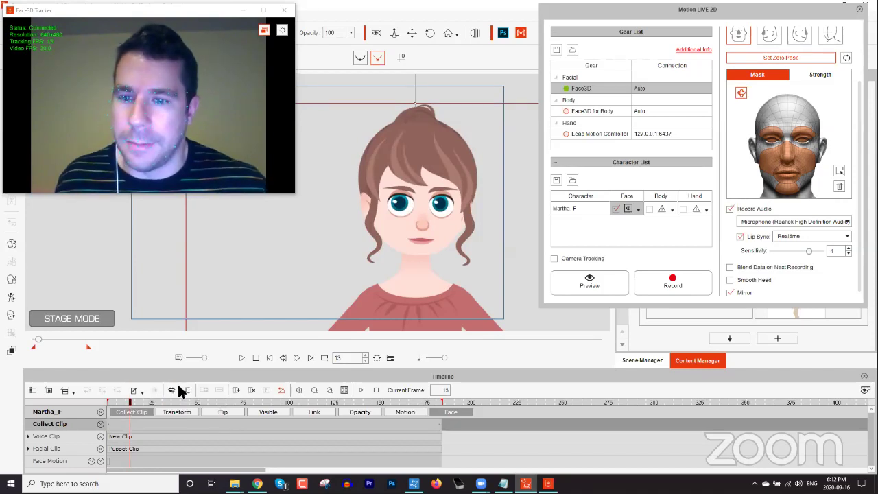
{"action": "left_click", "coordinate": [234, 14]}
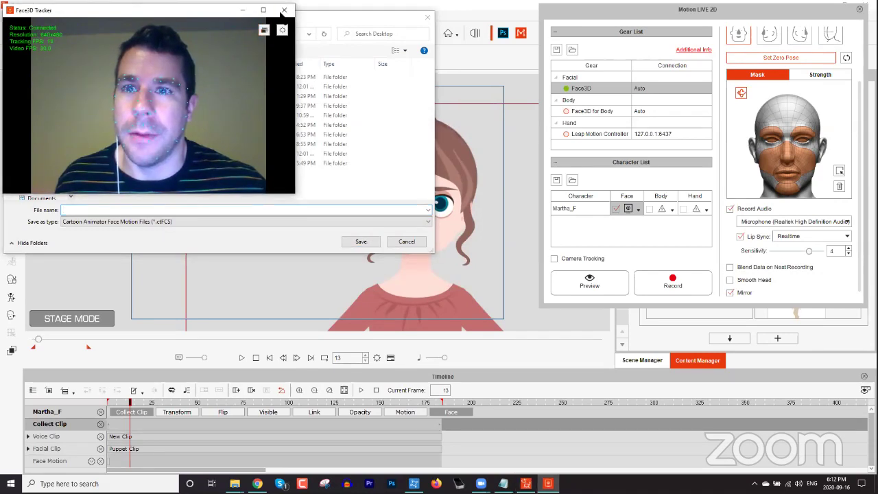
{"action": "left_click", "coordinate": [320, 19]}
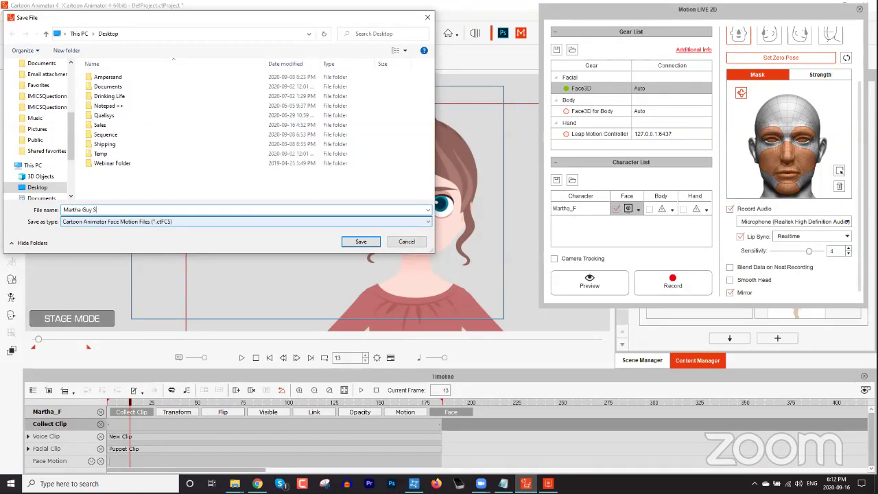
{"action": "type", "text": "peech"}
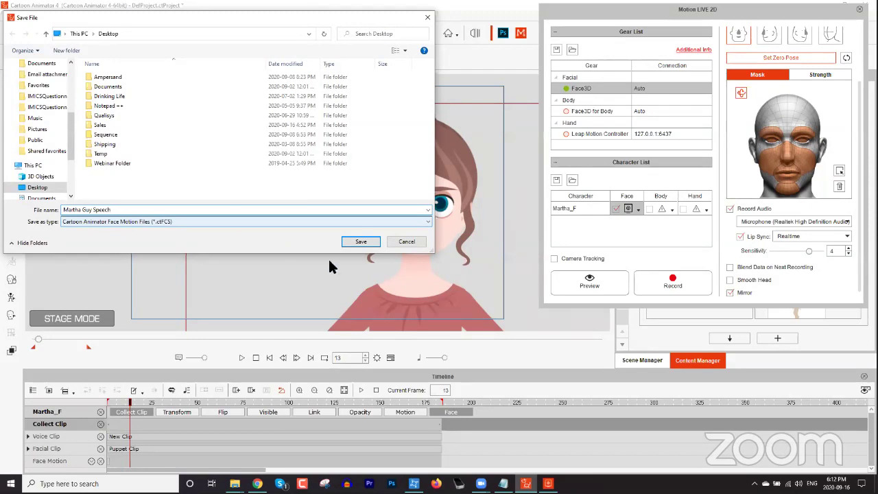
{"action": "left_click", "coordinate": [375, 241]}
Step: Close Motion LIVE 2D, accepting that all servers are disconnected, and return the playhead to frame 1
{"action": "left_click", "coordinate": [859, 9]}
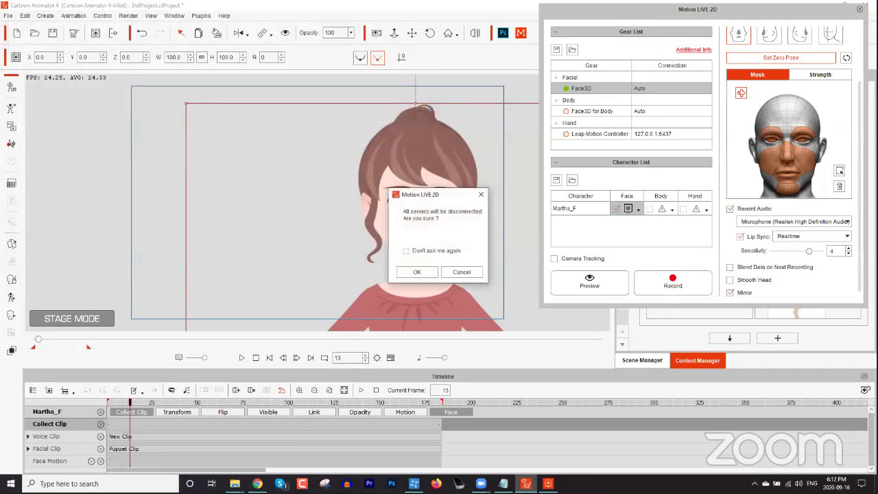
{"action": "left_click", "coordinate": [418, 271]}
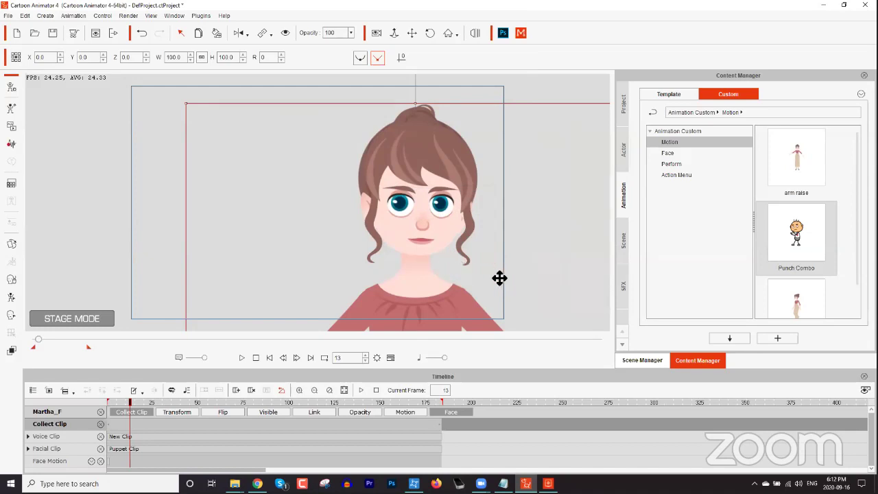
{"action": "left_click_drag", "start_coordinate": [525, 282], "coordinate": [257, 221]}
{"action": "scroll", "coordinate": [256, 222], "scroll_direction": "down", "scroll_amount": 3}
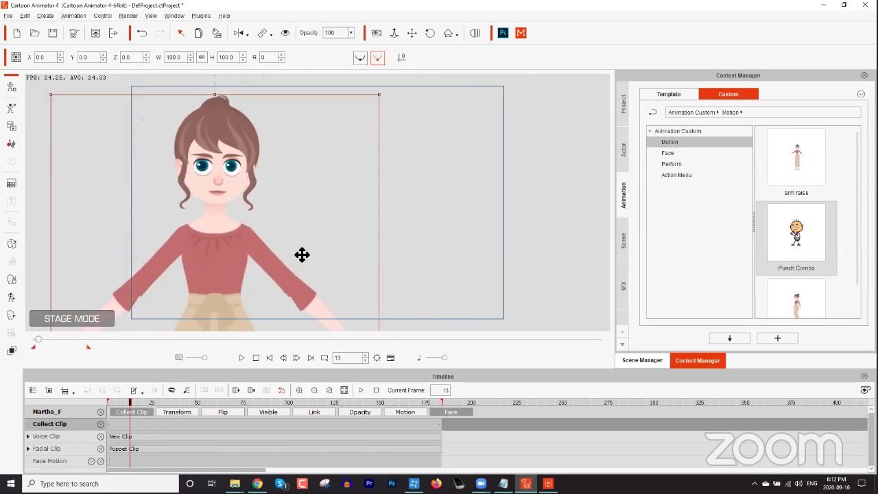
{"action": "left_click_drag", "start_coordinate": [302, 255], "coordinate": [278, 256]}
{"action": "left_click", "coordinate": [263, 358]}
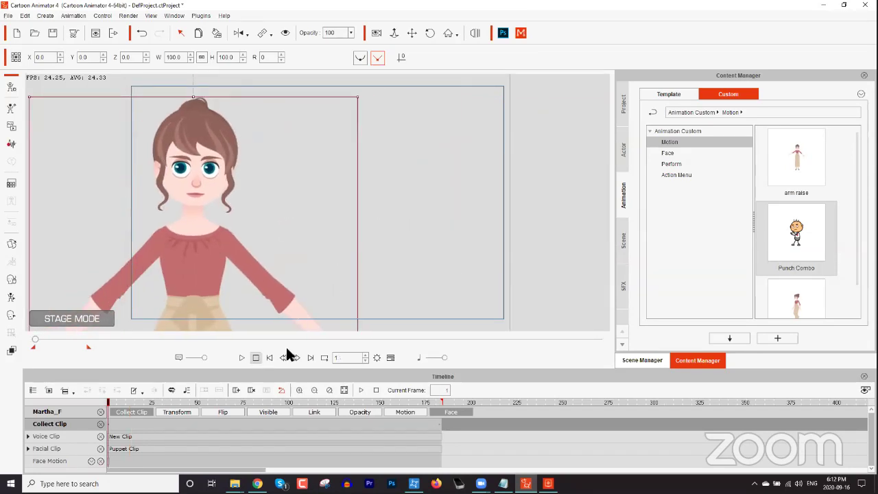
Step: Add the Philipp_F character from the G3 360 Human actor templates and place it beside Martha_F at about X 92.5, Y -3.5
{"action": "left_click", "coordinate": [624, 150]}
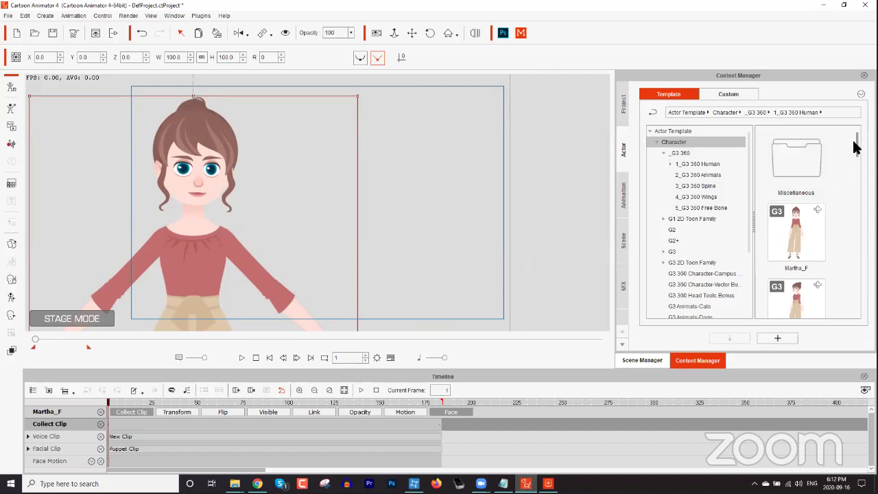
{"action": "left_click_drag", "start_coordinate": [855, 146], "coordinate": [857, 180]}
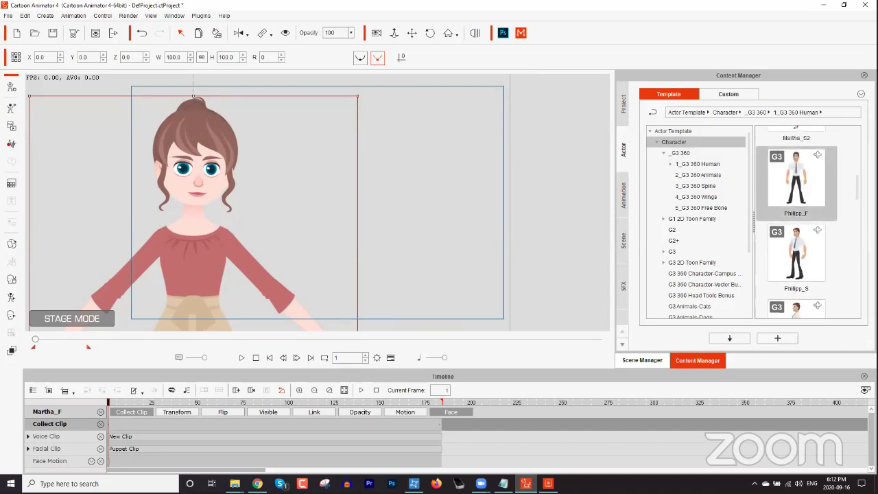
{"action": "left_click_drag", "start_coordinate": [796, 177], "coordinate": [452, 247]}
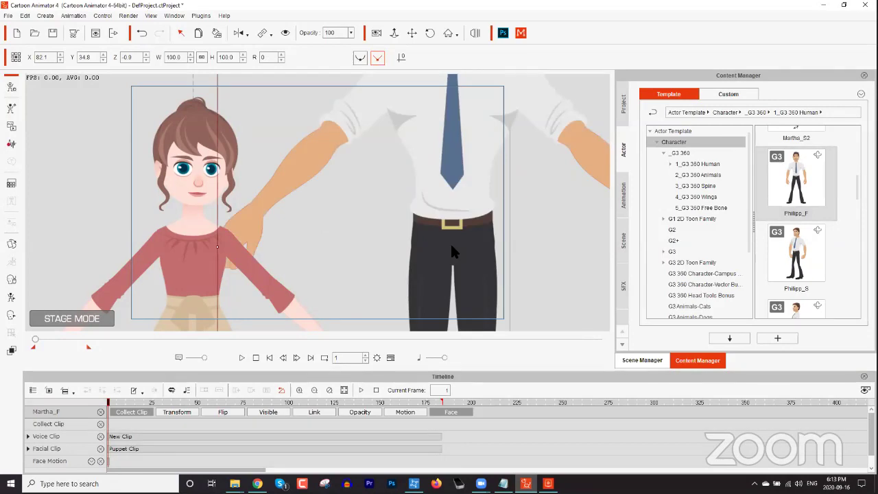
{"action": "scroll", "coordinate": [421, 242], "scroll_direction": "down", "scroll_amount": 3}
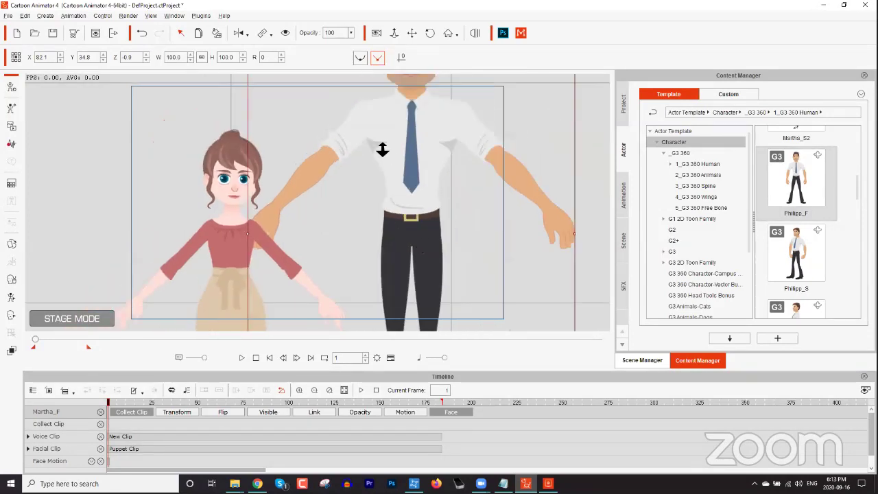
{"action": "scroll", "coordinate": [384, 237], "scroll_direction": "down", "scroll_amount": 4}
{"action": "left_click_drag", "start_coordinate": [368, 144], "coordinate": [347, 242]}
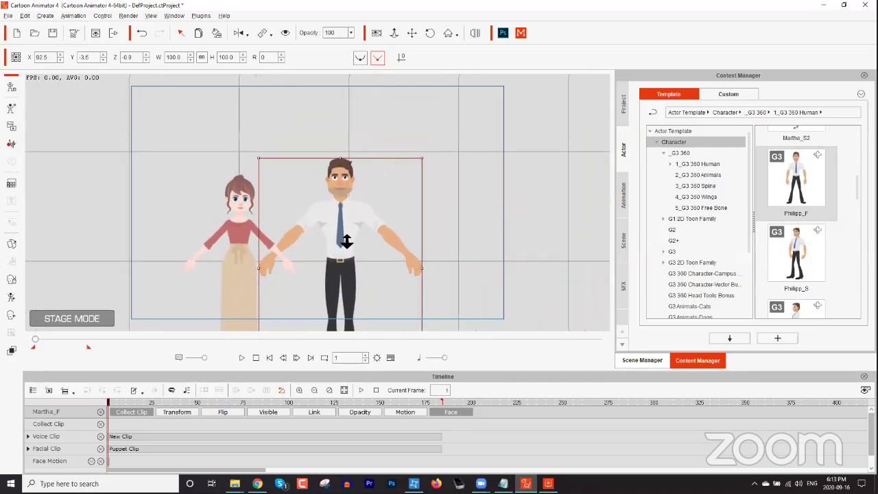
{"action": "scroll", "coordinate": [346, 242], "scroll_direction": "up", "scroll_amount": 6}
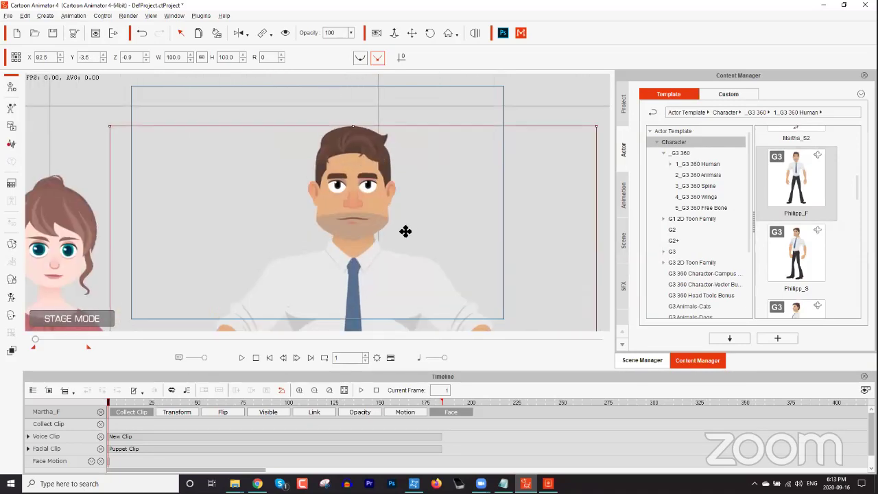
{"action": "scroll", "coordinate": [405, 231], "scroll_direction": "up", "scroll_amount": 2}
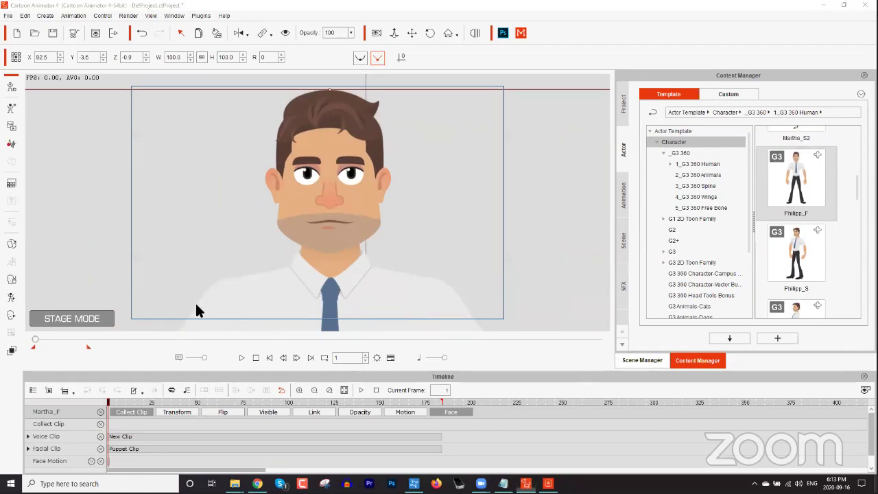
Step: Apply the exported Martha Guy Speech facial motion file from the desktop to Philipp_F and play the performance
{"action": "key", "text": "super+d"}
{"action": "left_click_drag", "start_coordinate": [121, 343], "coordinate": [532, 480]}
{"action": "left_click_drag", "start_coordinate": [396, 252], "coordinate": [339, 198]}
{"action": "key", "text": "space"}
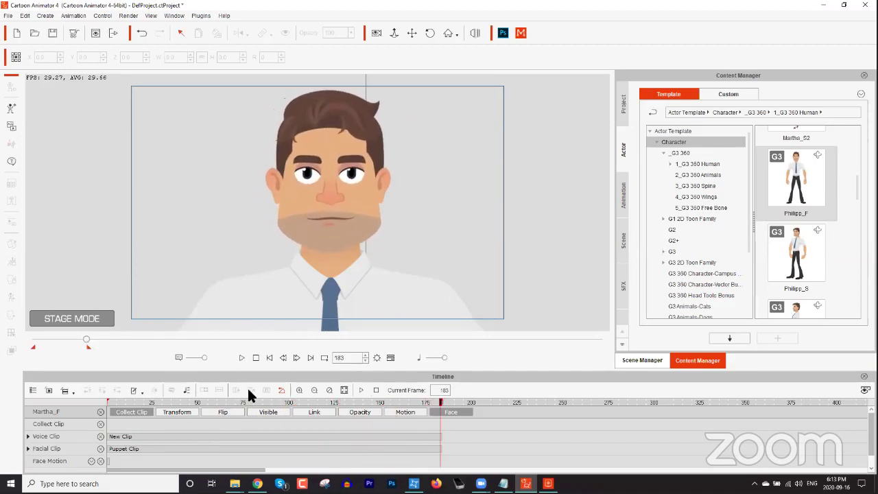
Step: Expand the Facial Clip track and examine its Head, Face and Eye keys along the whole clip
{"action": "left_click", "coordinate": [27, 450]}
{"action": "scroll", "coordinate": [180, 430], "scroll_direction": "down", "scroll_amount": 3}
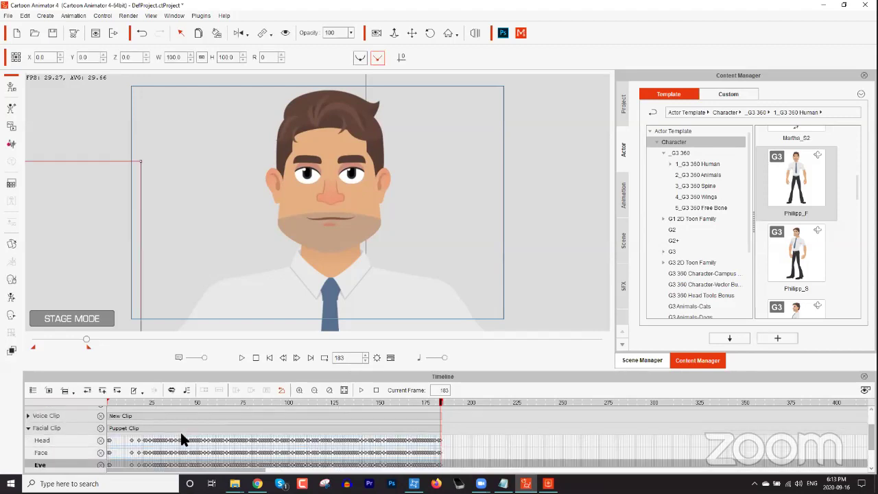
{"action": "scroll", "coordinate": [180, 431], "scroll_direction": "up", "scroll_amount": 2}
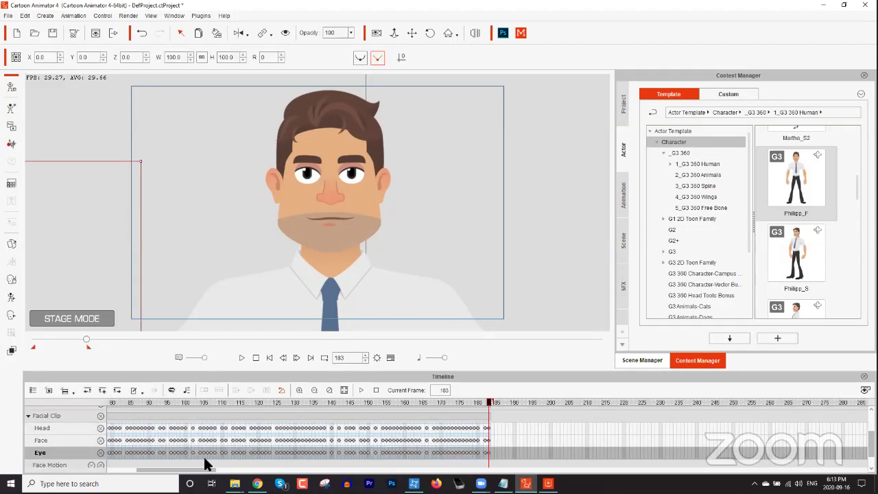
{"action": "left_click_drag", "start_coordinate": [198, 471], "coordinate": [169, 471]}
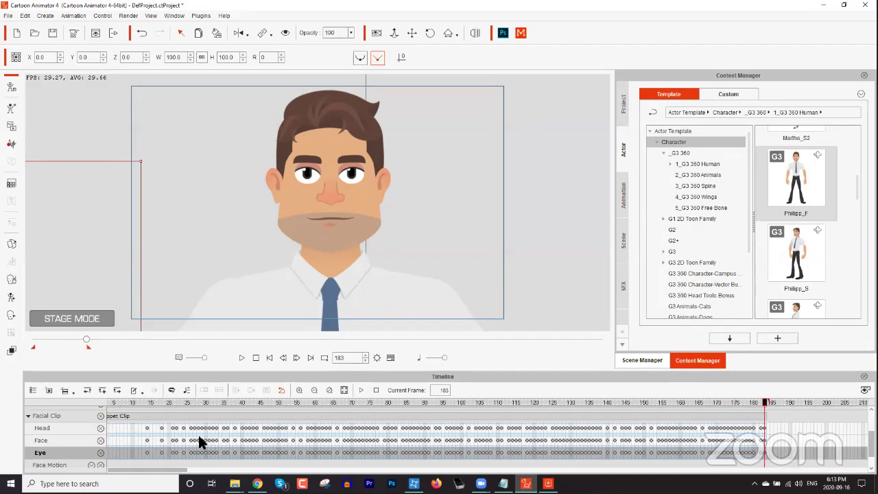
{"action": "left_click", "coordinate": [315, 211]}
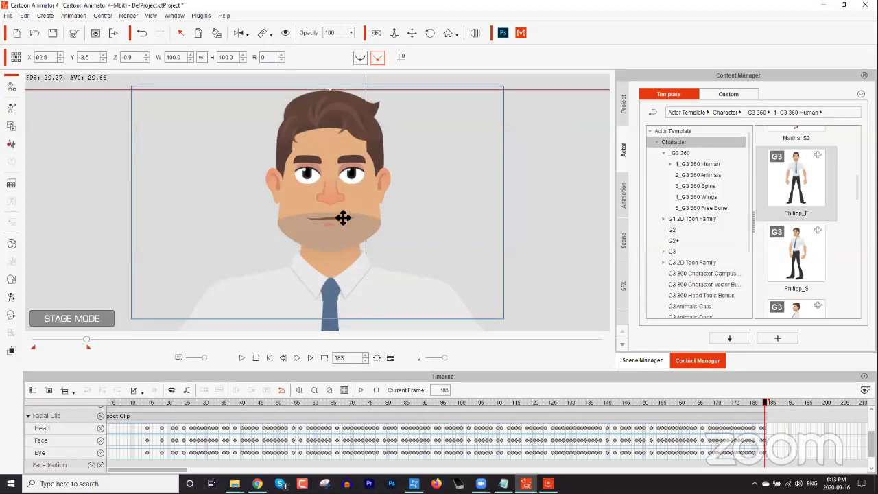
{"action": "scroll", "coordinate": [178, 447], "scroll_direction": "up", "scroll_amount": 1}
{"action": "scroll", "coordinate": [180, 448], "scroll_direction": "down", "scroll_amount": 2}
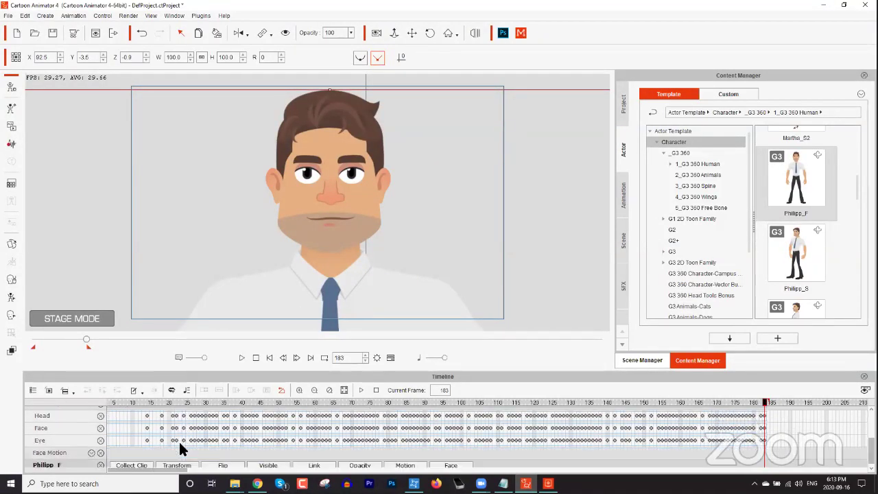
{"action": "scroll", "coordinate": [185, 446], "scroll_direction": "up", "scroll_amount": 1}
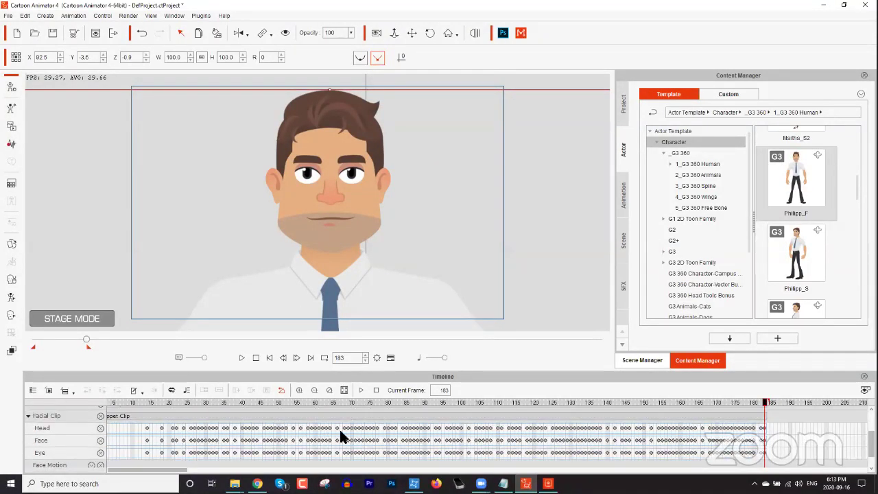
{"action": "scroll", "coordinate": [279, 422], "scroll_direction": "up", "scroll_amount": 2}
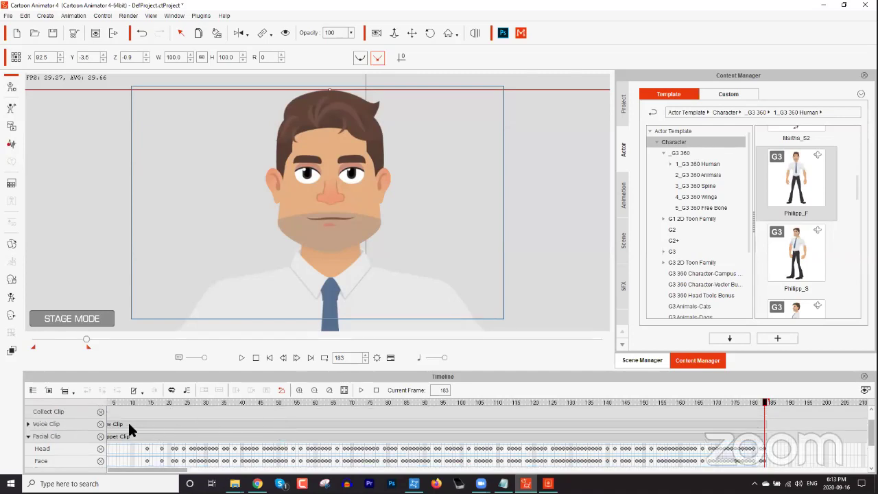
Step: Expand the Voice Clip track, check the Lips key at frame 72 and scrub back to frame 23 to examine the facial performance
{"action": "left_click", "coordinate": [28, 424]}
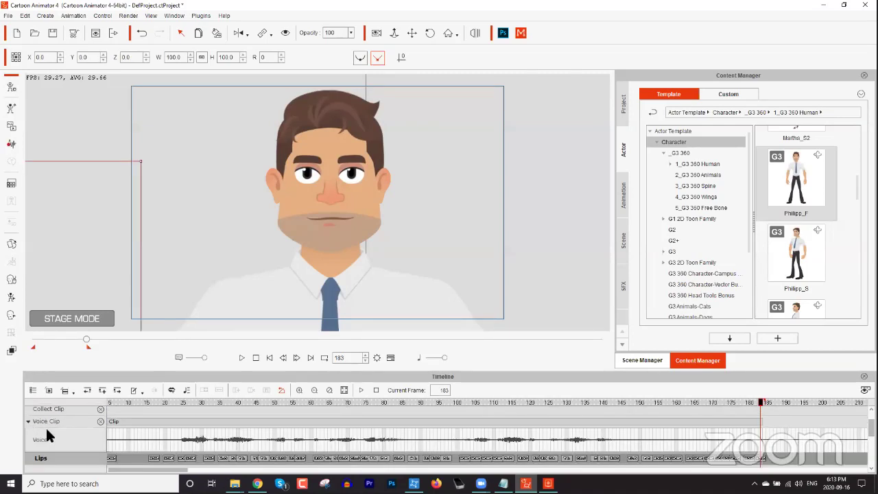
{"action": "scroll", "coordinate": [288, 445], "scroll_direction": "down", "scroll_amount": 1}
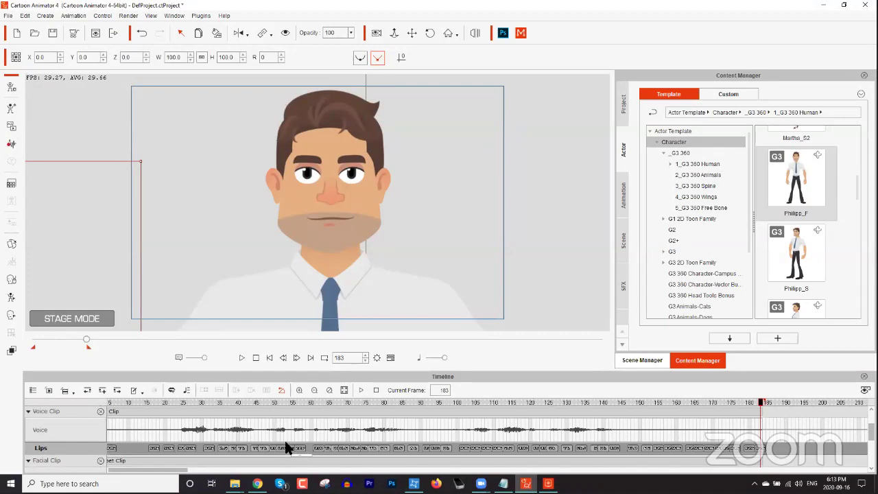
{"action": "left_click", "coordinate": [359, 449]}
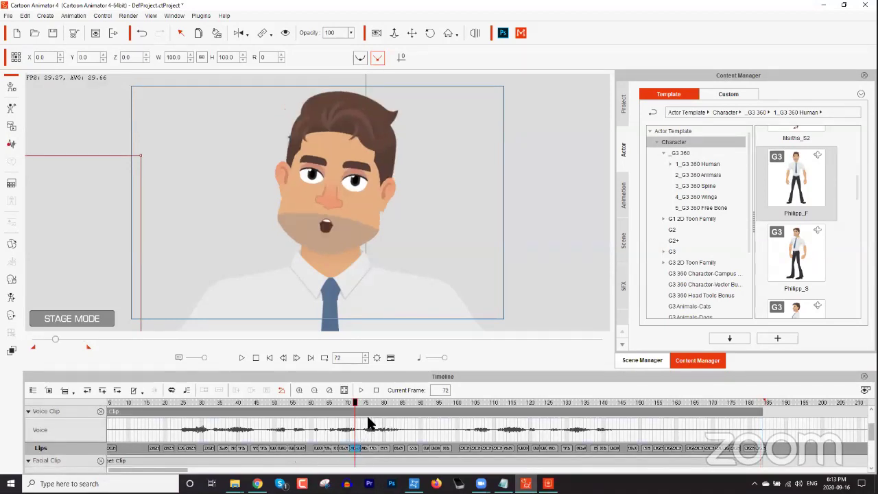
{"action": "left_click_drag", "start_coordinate": [383, 404], "coordinate": [177, 402]}
{"action": "scroll", "coordinate": [206, 419], "scroll_direction": "down", "scroll_amount": 4}
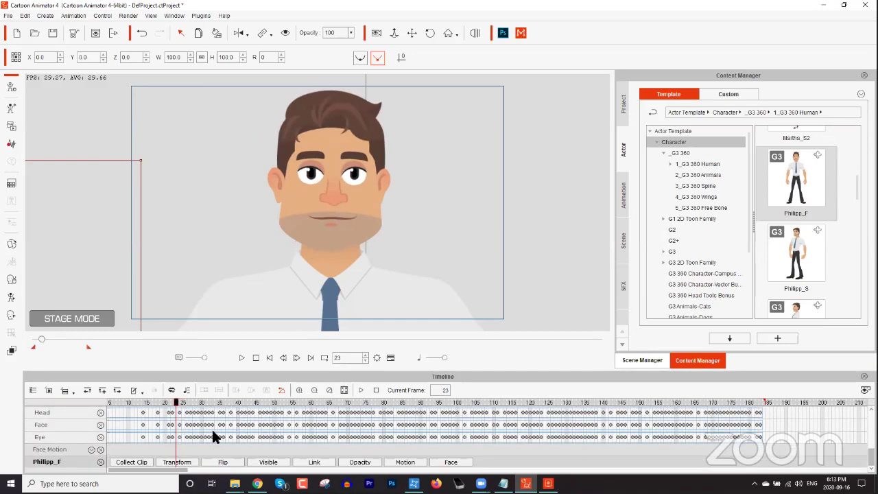
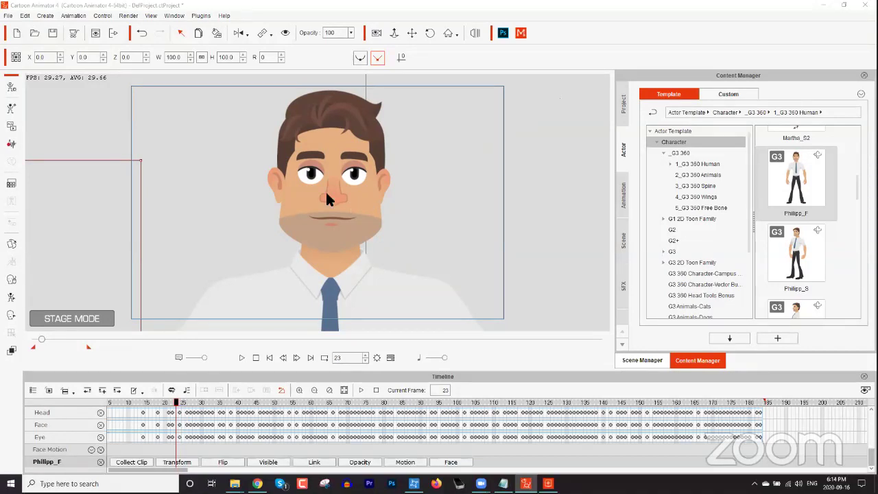
Step: Delete Martha_F and Philipp_F from the stage and return the playhead to frame 1
{"action": "scroll", "coordinate": [365, 149], "scroll_direction": "down", "scroll_amount": 5}
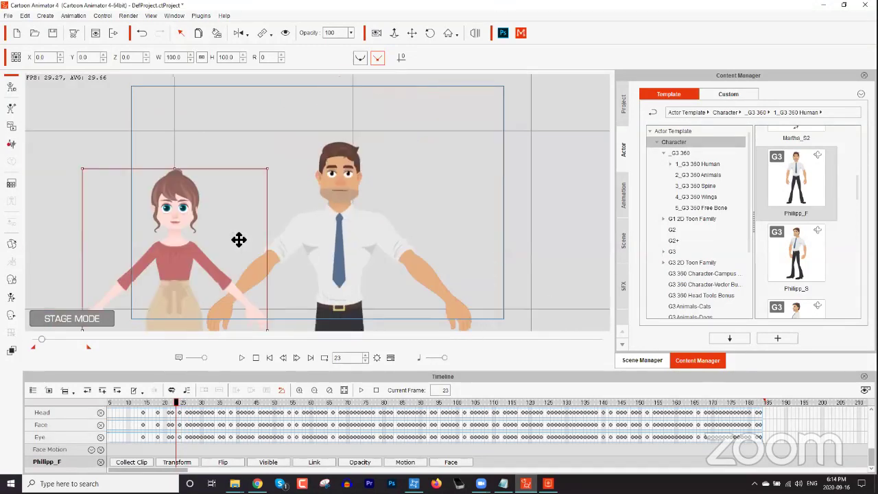
{"action": "key", "text": "Delete"}
{"action": "left_click", "coordinate": [325, 228]}
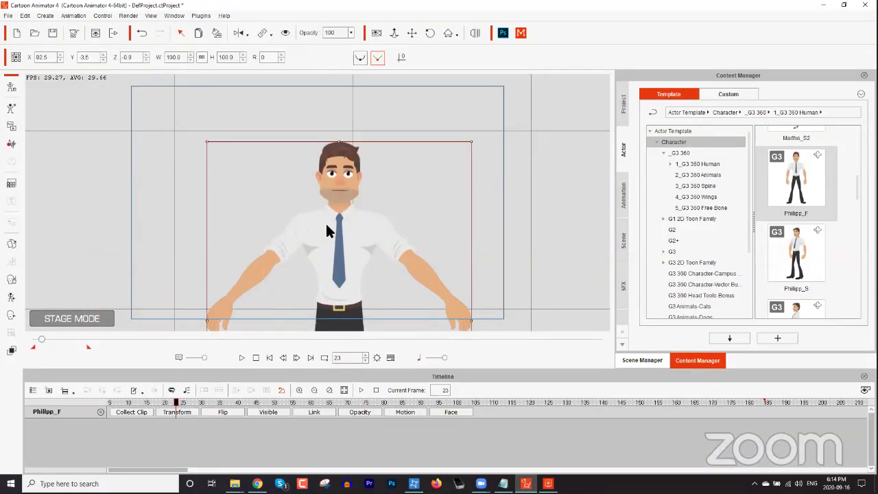
{"action": "key", "text": "Delete"}
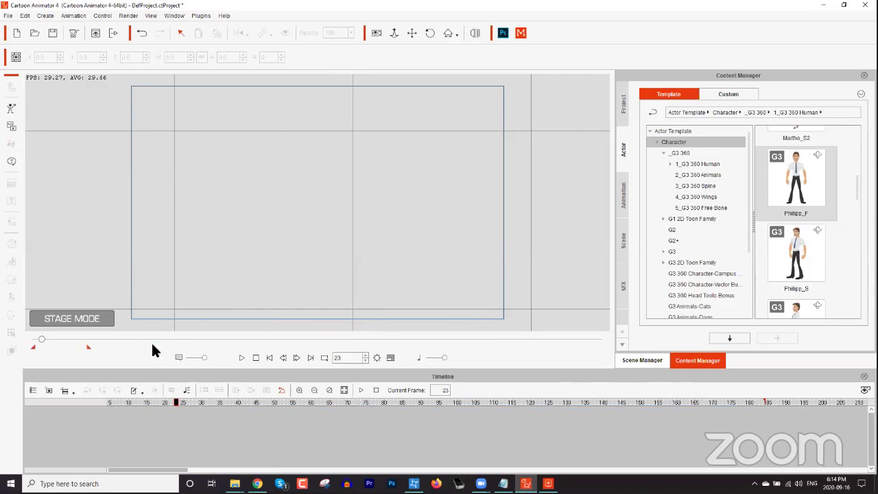
{"action": "left_click", "coordinate": [256, 358]}
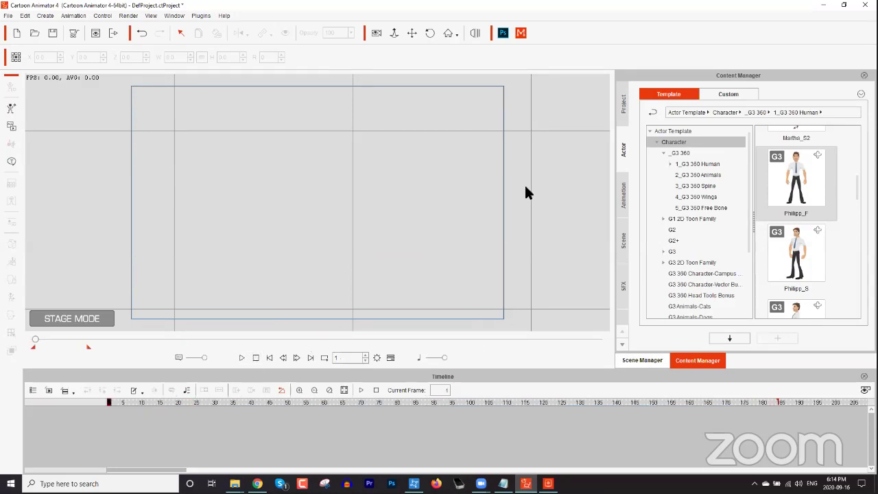
Step: Switch the content library from the G3 360 Human actors to the Prop templates
{"action": "left_click", "coordinate": [775, 192]}
{"action": "left_click_drag", "start_coordinate": [858, 187], "coordinate": [858, 145]}
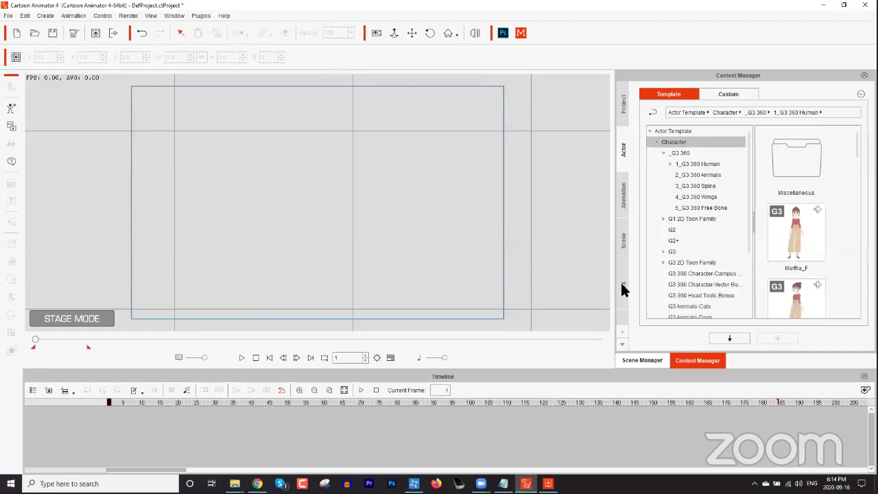
{"action": "left_click", "coordinate": [622, 281]}
{"action": "scroll", "coordinate": [625, 274], "scroll_direction": "down", "scroll_amount": 2}
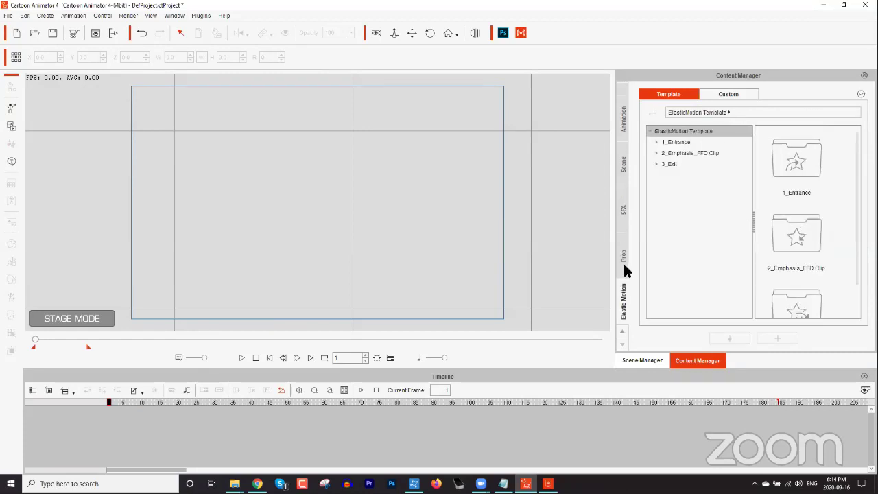
{"action": "left_click", "coordinate": [624, 268]}
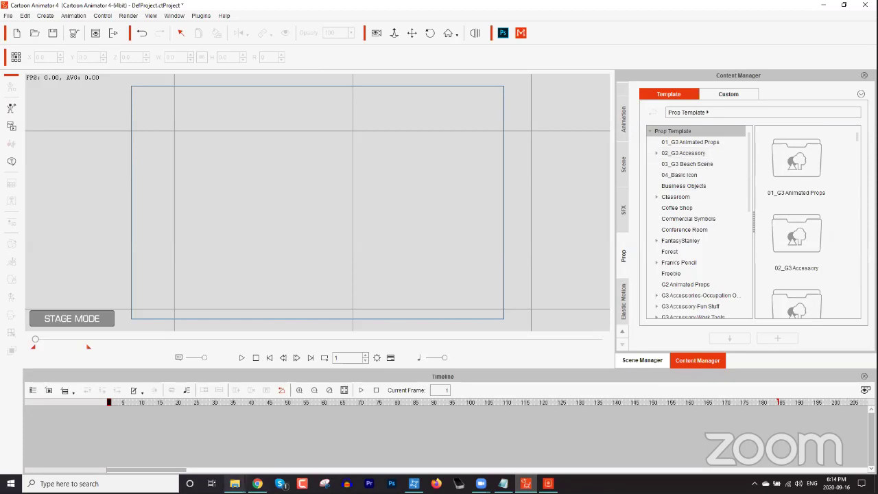
Step: Switch to File Explorer, enlarge the CTA 3 - YouTube folder window to examine its image files, and return to Cartoon Animator
{"action": "mouse_move", "coordinate": [235, 483]}
{"action": "left_click", "coordinate": [197, 450]}
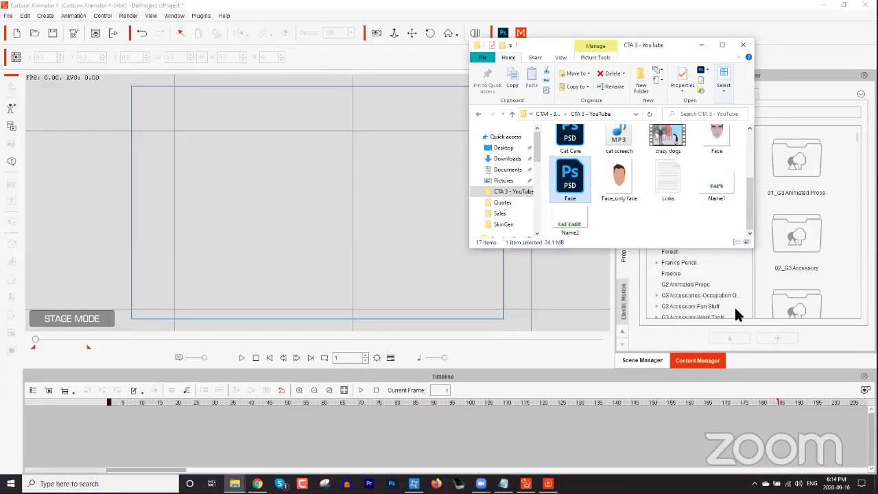
{"action": "left_click_drag", "start_coordinate": [735, 313], "coordinate": [737, 308]}
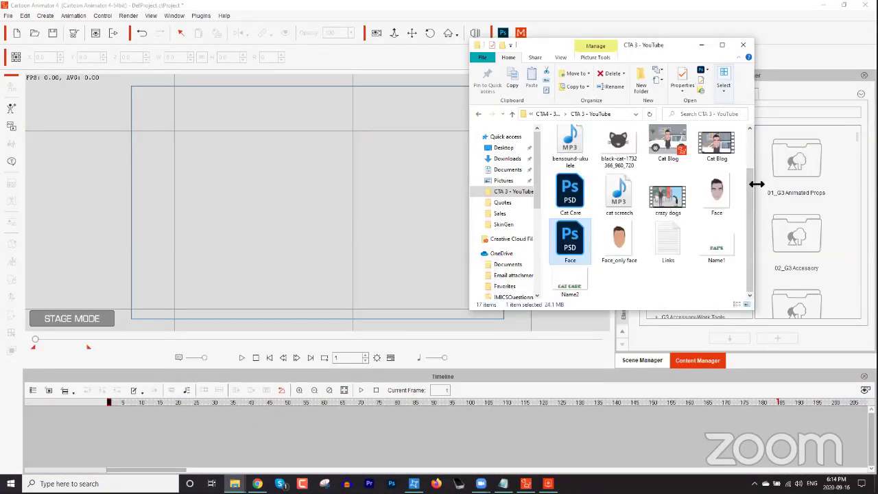
{"action": "left_click_drag", "start_coordinate": [757, 184], "coordinate": [808, 181]}
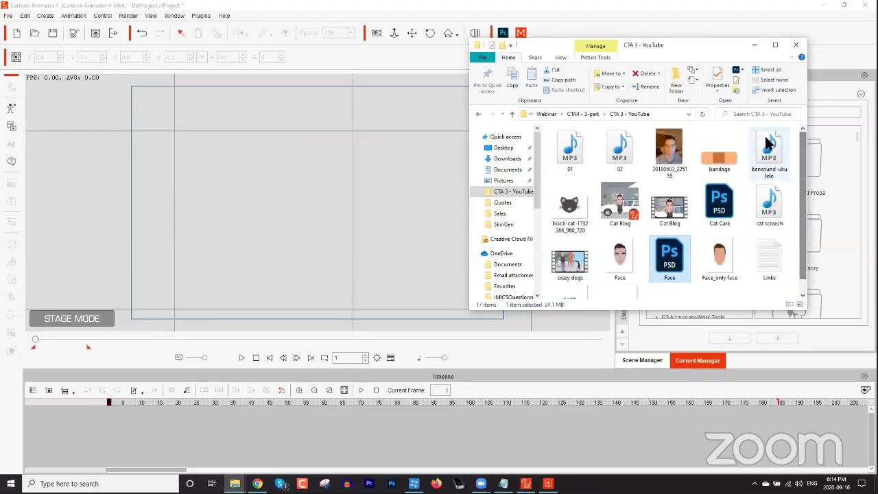
{"action": "left_click", "coordinate": [755, 45]}
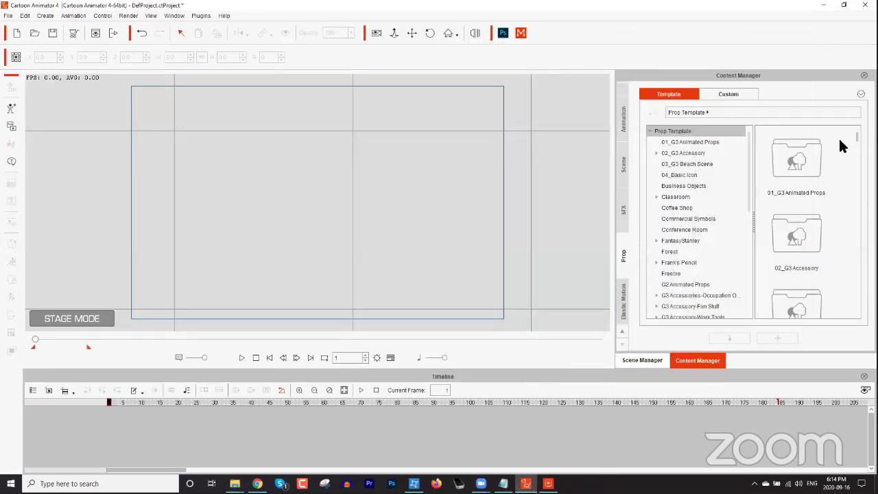
Step: Add the Dangerous prop from the 01_G3 Animated Props templates to the stage
{"action": "left_click", "coordinate": [715, 141]}
{"action": "left_click_drag", "start_coordinate": [858, 138], "coordinate": [858, 158]}
{"action": "scroll", "coordinate": [796, 220], "scroll_direction": "down", "scroll_amount": 5}
{"action": "scroll", "coordinate": [796, 205], "scroll_direction": "up", "scroll_amount": 2}
{"action": "double_click", "coordinate": [796, 199]}
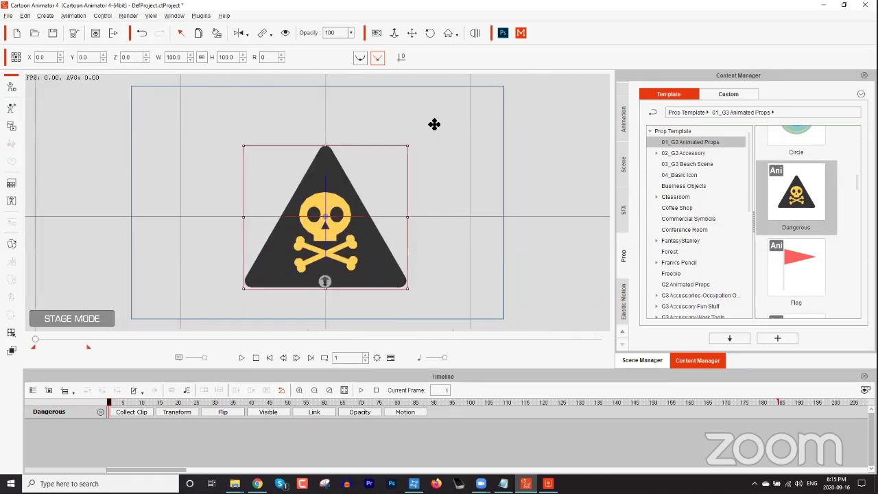
Step: Open the Dangerous prop in the Composer and replace its triangle_1 sprite with the black-cat-1732366_960_720 image
{"action": "left_click", "coordinate": [10, 88]}
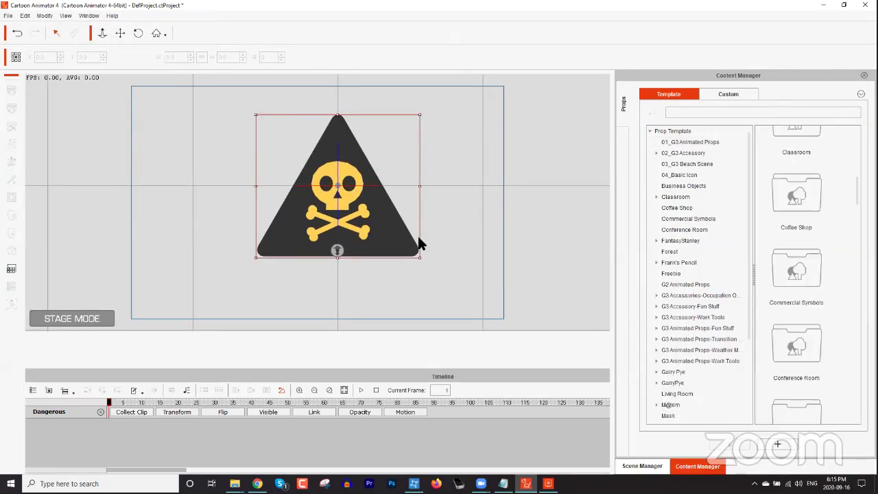
{"action": "left_click", "coordinate": [339, 207]}
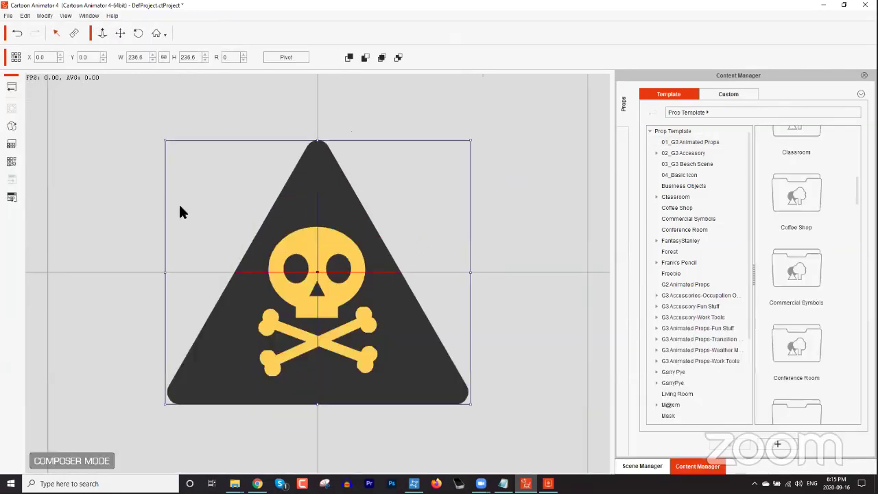
{"action": "left_click", "coordinate": [11, 128]}
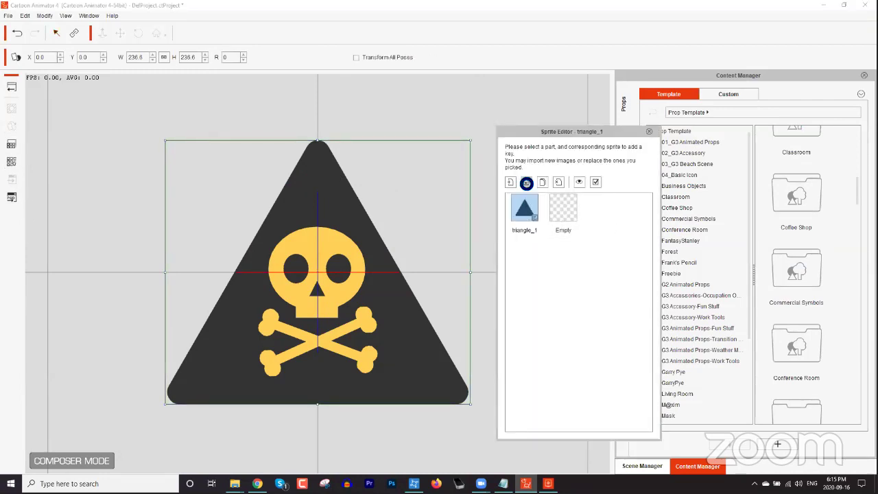
{"action": "left_click", "coordinate": [527, 181]}
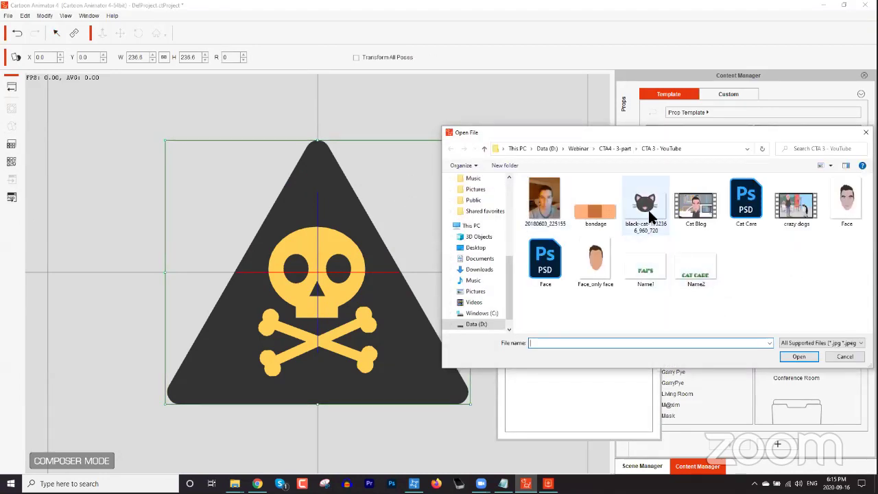
{"action": "double_click", "coordinate": [650, 219]}
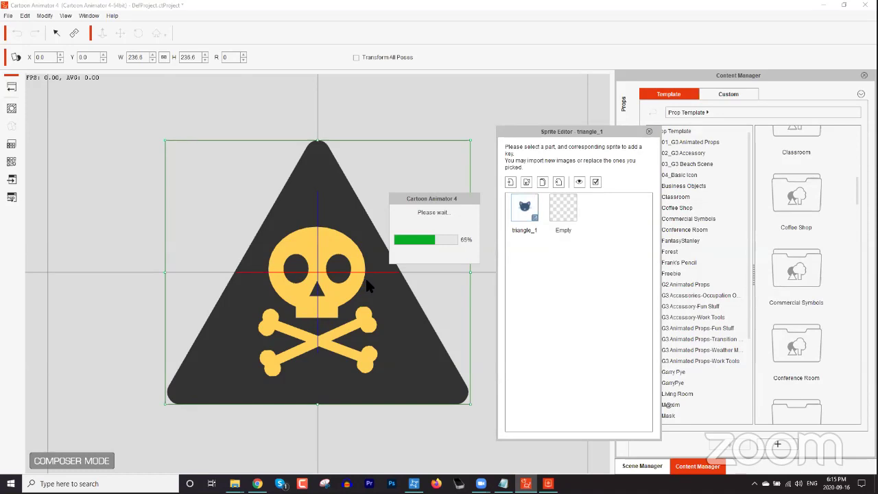
Step: Scale the cat face sprite down proportionally to about 74 in width and height, behind the skull and crossbones
{"action": "scroll", "coordinate": [372, 280], "scroll_direction": "down", "scroll_amount": 5}
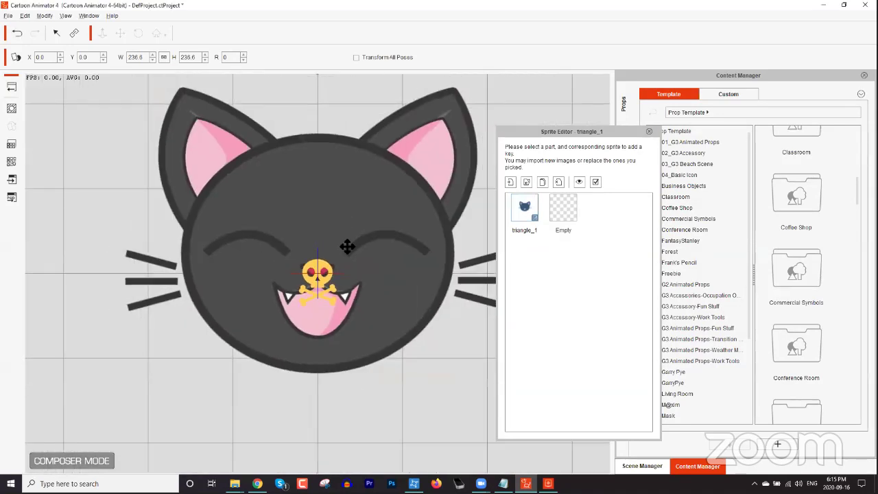
{"action": "scroll", "coordinate": [347, 247], "scroll_direction": "down", "scroll_amount": 3}
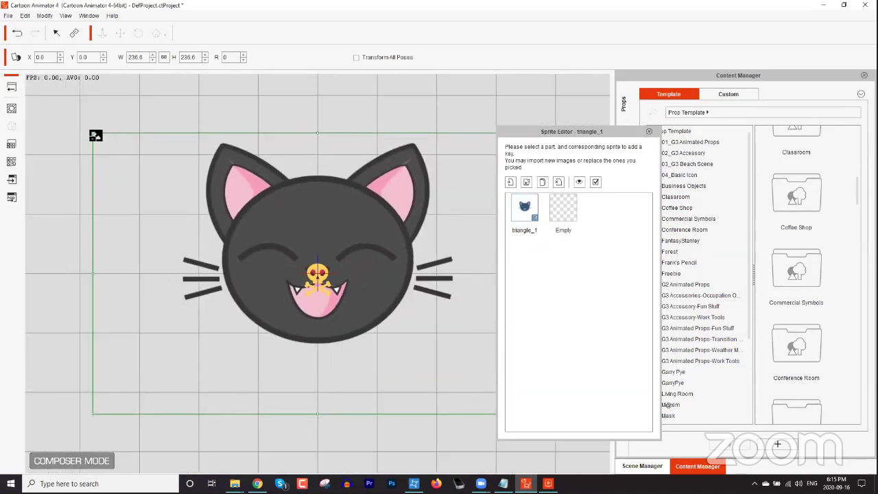
{"action": "left_click_drag", "start_coordinate": [95, 135], "coordinate": [250, 252]}
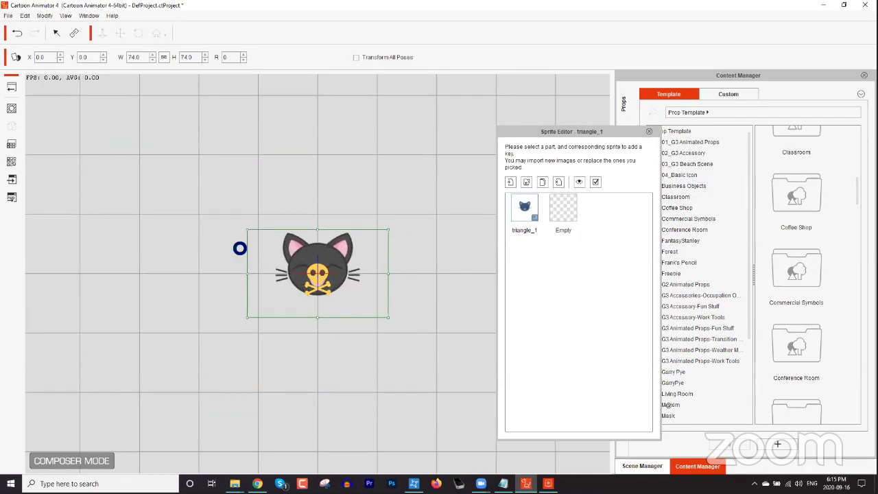
{"action": "scroll", "coordinate": [365, 336], "scroll_direction": "up", "scroll_amount": 5}
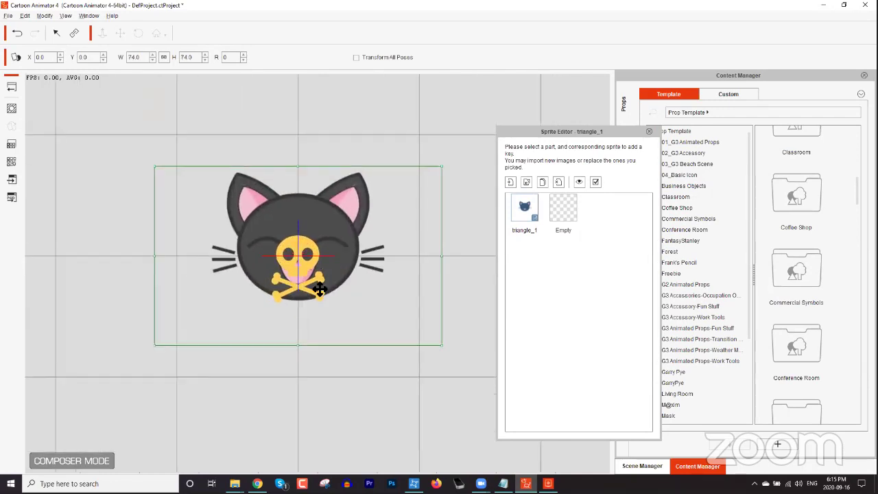
Step: Select the skull's head sprite and open the image file selection for replacing it
{"action": "scroll", "coordinate": [320, 290], "scroll_direction": "up", "scroll_amount": 2}
{"action": "left_click", "coordinate": [269, 210]}
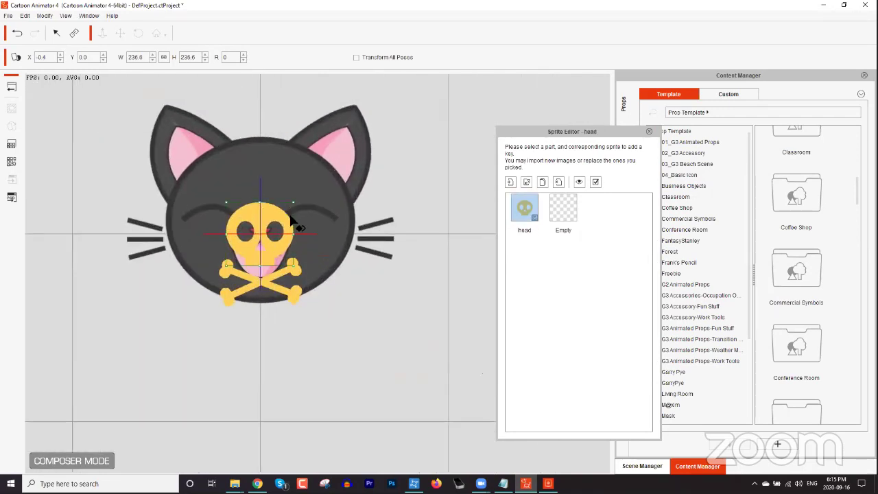
{"action": "left_click", "coordinate": [526, 183]}
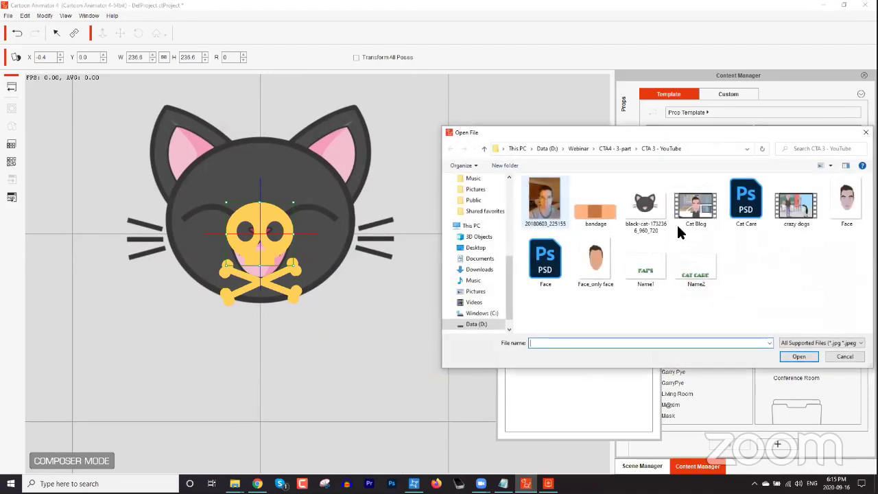
Step: Replace the skull head sprite with the Name1 image, scale it to about 81.9 and place it below the cat's mouth
{"action": "double_click", "coordinate": [647, 263]}
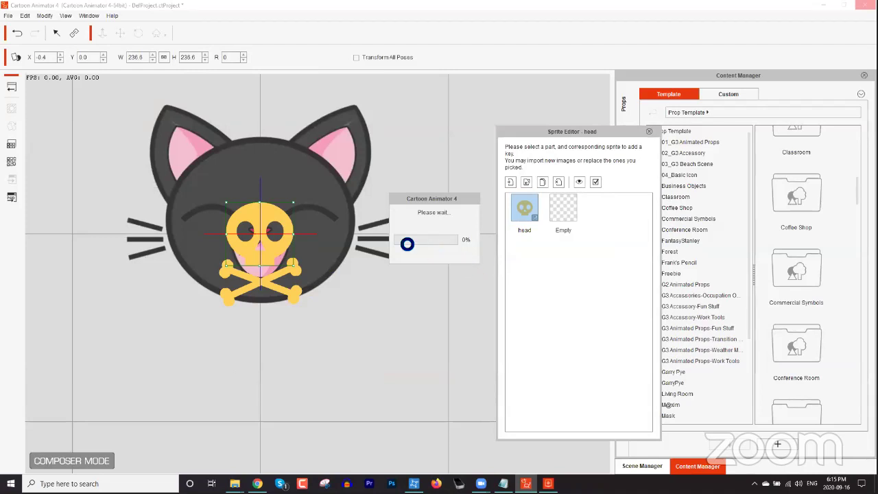
{"action": "scroll", "coordinate": [304, 304], "scroll_direction": "down", "scroll_amount": 3}
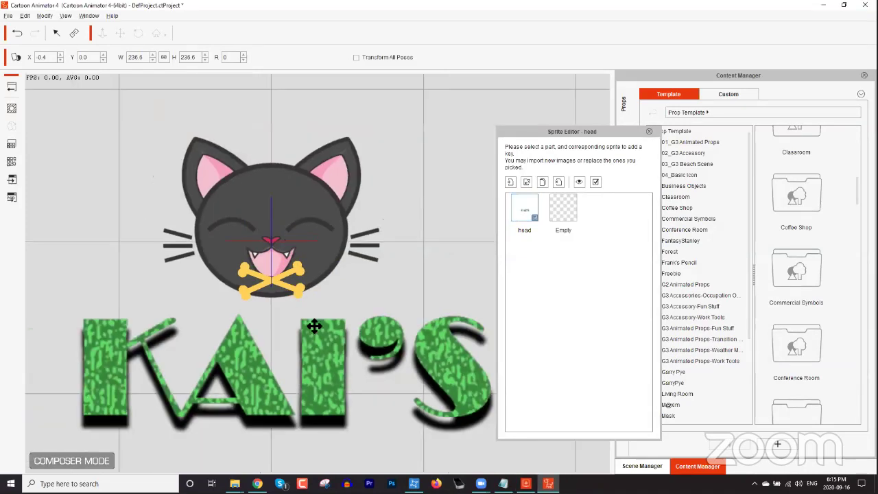
{"action": "scroll", "coordinate": [297, 228], "scroll_direction": "down", "scroll_amount": 4}
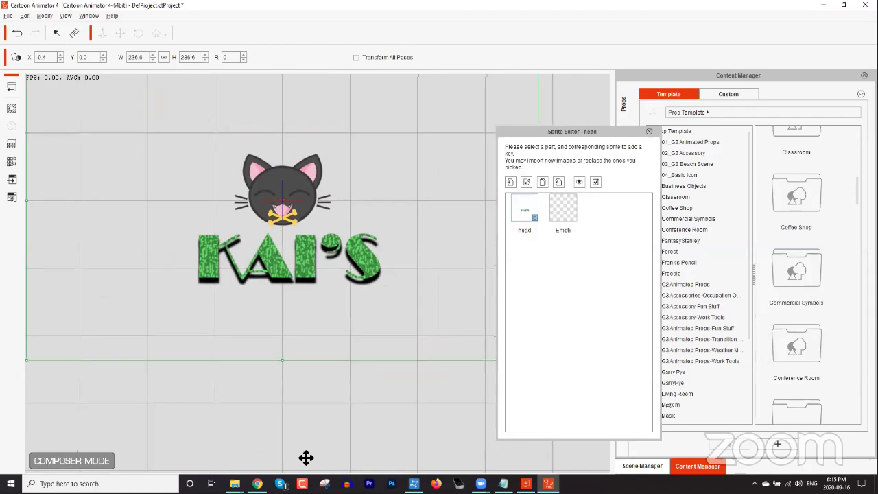
{"action": "left_click_drag", "start_coordinate": [88, 91], "coordinate": [185, 220]}
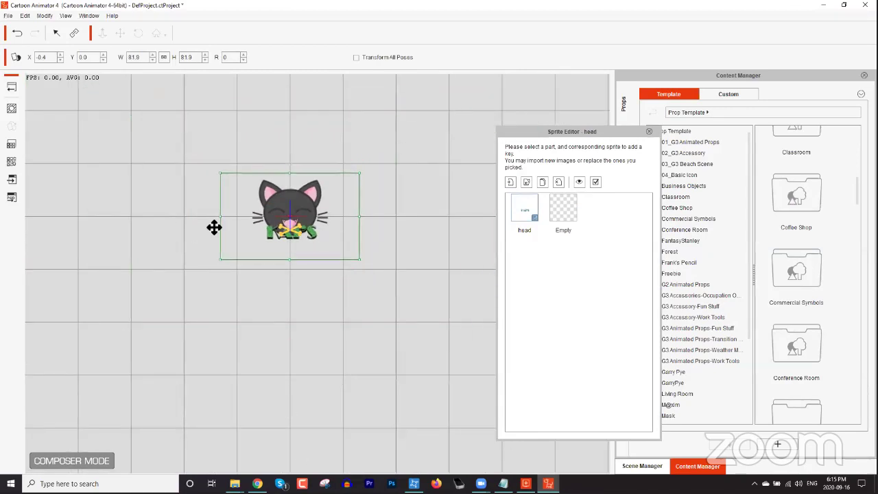
{"action": "left_click_drag", "start_coordinate": [314, 237], "coordinate": [315, 240]}
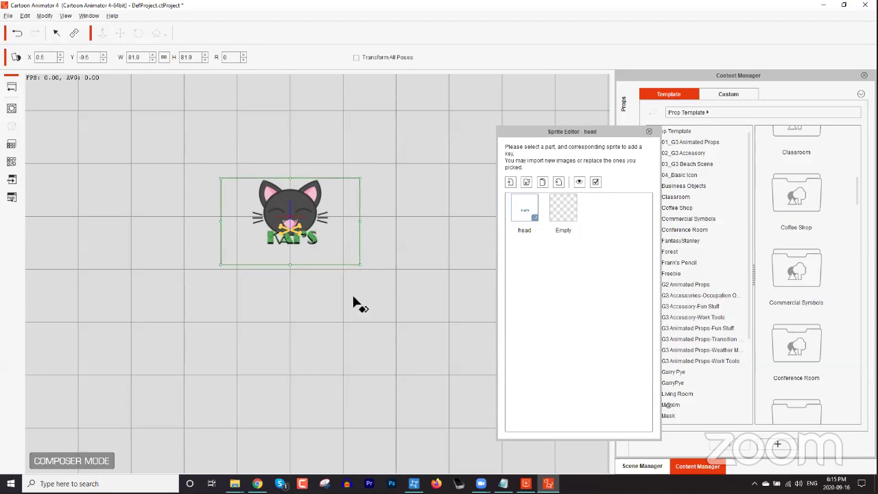
Step: Select one of the crossed bones over the cat's chin and replace its sprite with the Name2 image
{"action": "scroll", "coordinate": [351, 280], "scroll_direction": "up", "scroll_amount": 1}
{"action": "scroll", "coordinate": [343, 271], "scroll_direction": "up", "scroll_amount": 2}
{"action": "scroll", "coordinate": [333, 215], "scroll_direction": "up", "scroll_amount": 3}
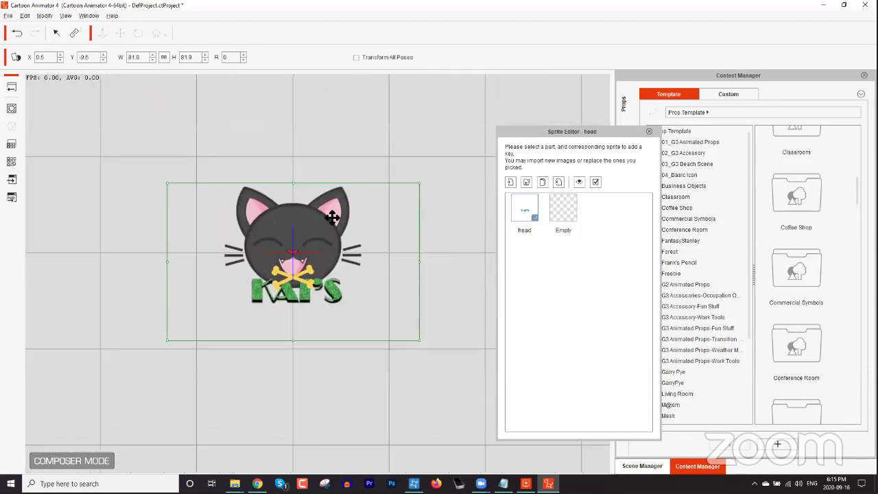
{"action": "left_click", "coordinate": [302, 265]}
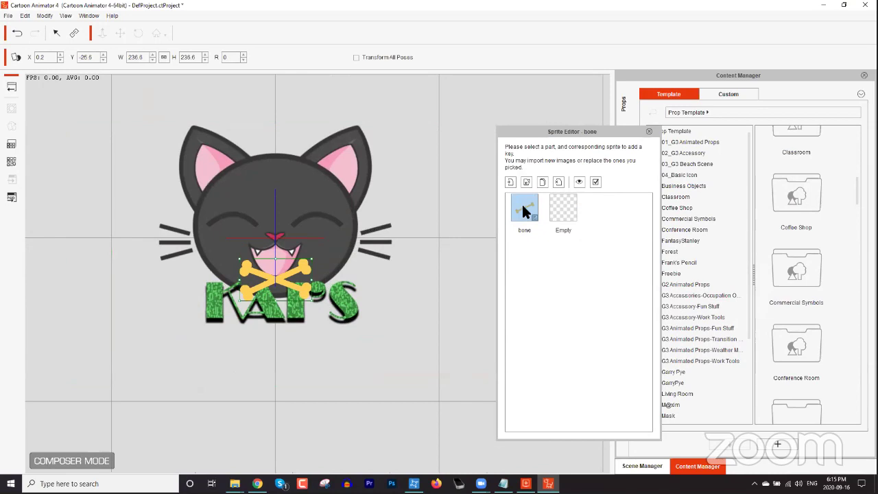
{"action": "left_click", "coordinate": [527, 181]}
{"action": "left_click", "coordinate": [695, 273]}
{"action": "double_click", "coordinate": [690, 278]}
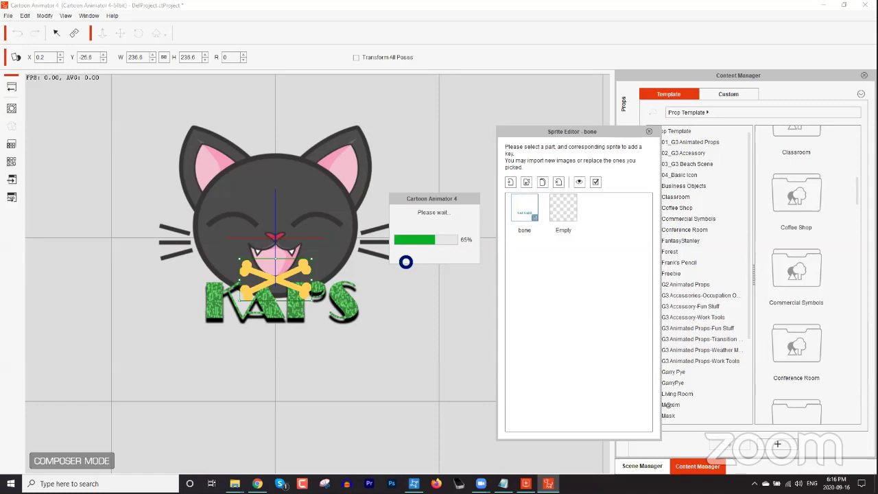
Step: Scale the CAT CARE sprite to about 72.3 and position it directly under the KAI'S text at about X 3.8, Y -17.0
{"action": "scroll", "coordinate": [327, 301], "scroll_direction": "down", "scroll_amount": 2}
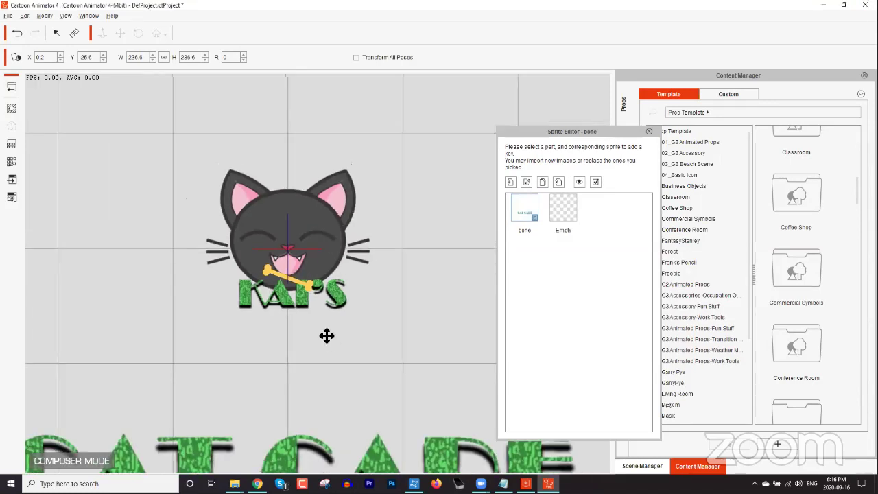
{"action": "scroll", "coordinate": [327, 336], "scroll_direction": "down", "scroll_amount": 2}
{"action": "scroll", "coordinate": [98, 341], "scroll_direction": "down", "scroll_amount": 1}
{"action": "left_click_drag", "start_coordinate": [62, 358], "coordinate": [224, 240]}
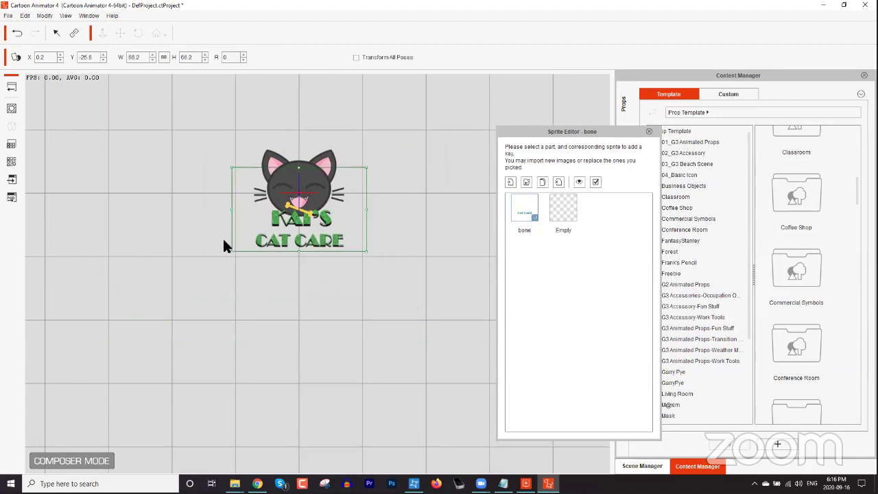
{"action": "left_click_drag", "start_coordinate": [309, 245], "coordinate": [313, 241]}
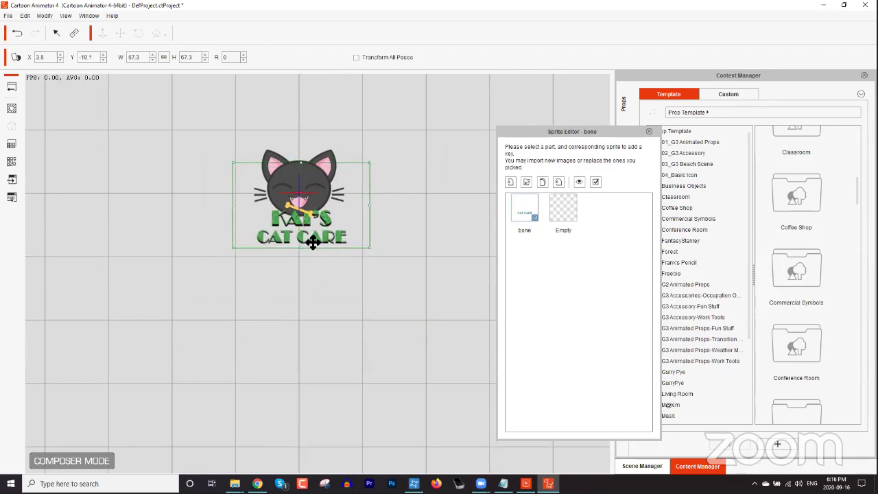
{"action": "left_click_drag", "start_coordinate": [371, 164], "coordinate": [375, 162]}
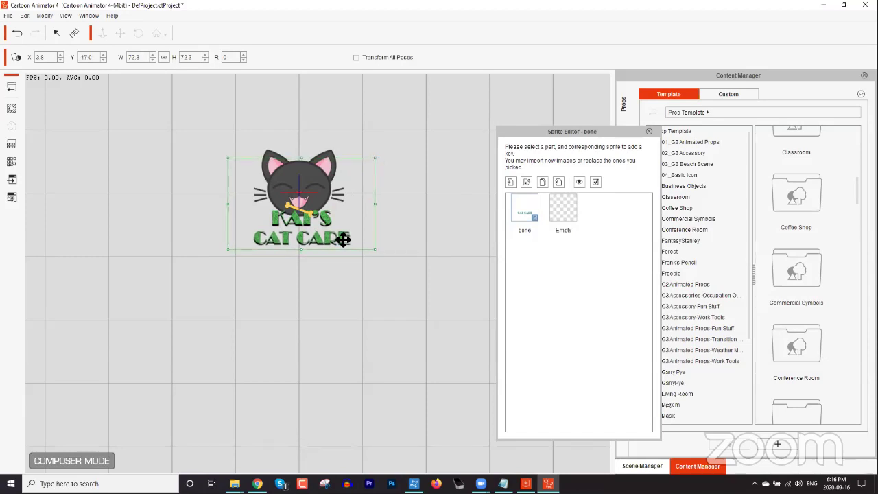
Step: Remove the remaining bone sprite from the cat logo and return from the composer to the stage
{"action": "scroll", "coordinate": [337, 113], "scroll_direction": "up", "scroll_amount": 5}
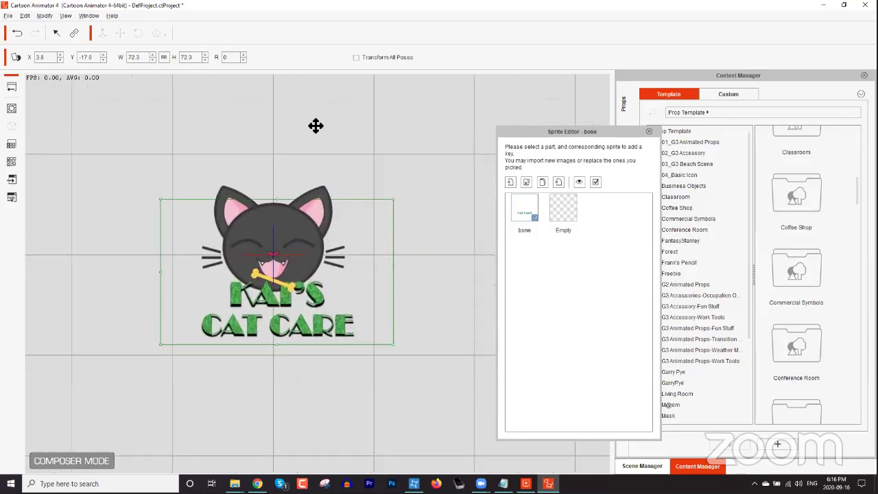
{"action": "scroll", "coordinate": [355, 279], "scroll_direction": "up", "scroll_amount": 3}
{"action": "left_click", "coordinate": [307, 252]}
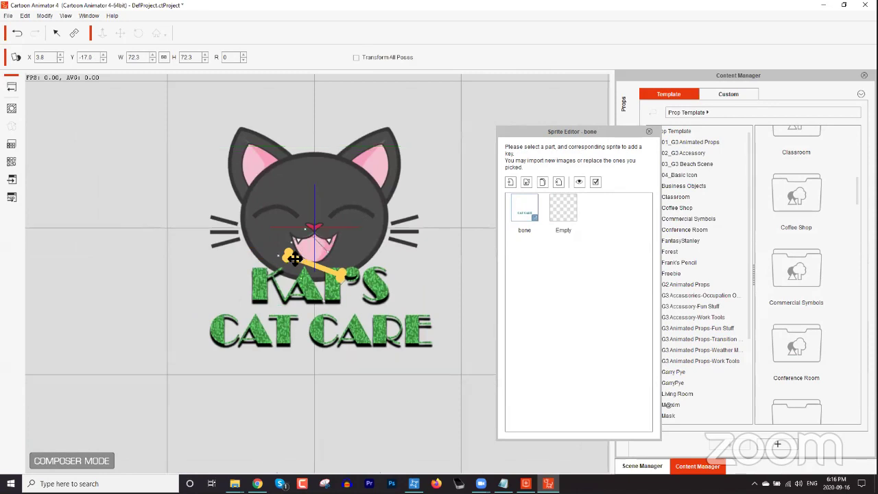
{"action": "left_click", "coordinate": [554, 182]}
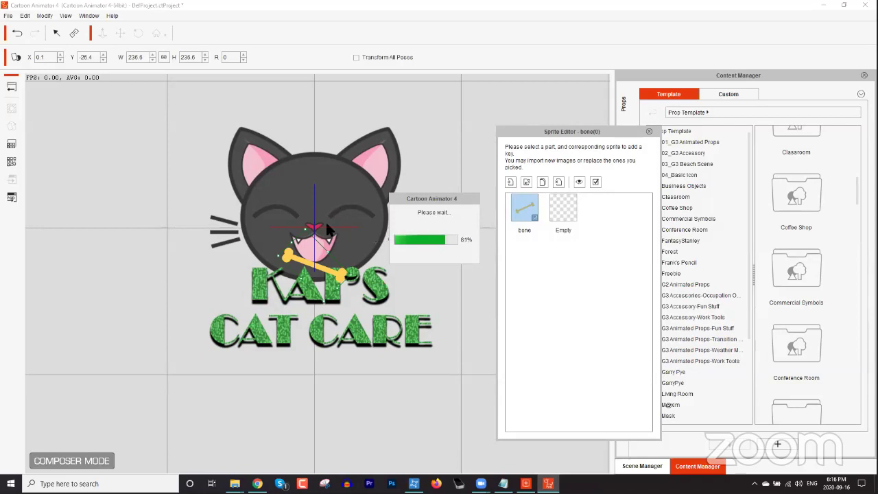
{"action": "left_click", "coordinate": [13, 89]}
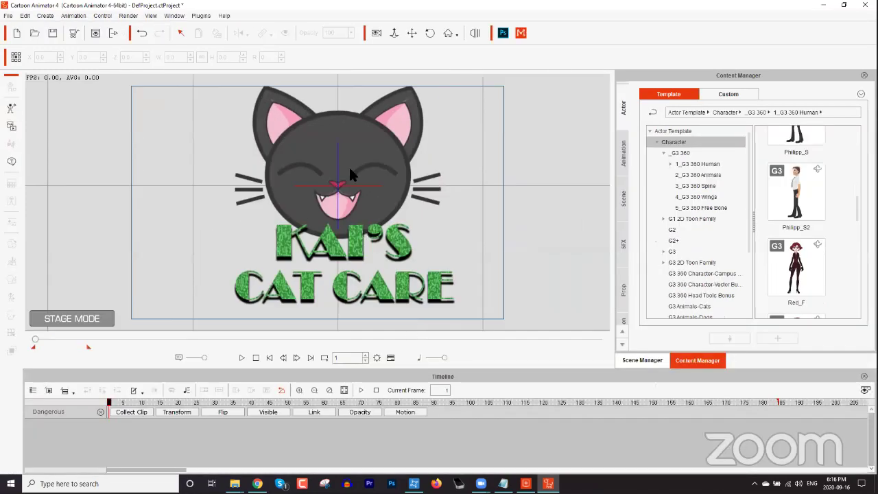
Step: Apply the dangerous_start action to the cat logo prop and scrub the timeline to frame 157
{"action": "left_click", "coordinate": [350, 150]}
{"action": "right_click", "coordinate": [369, 152]}
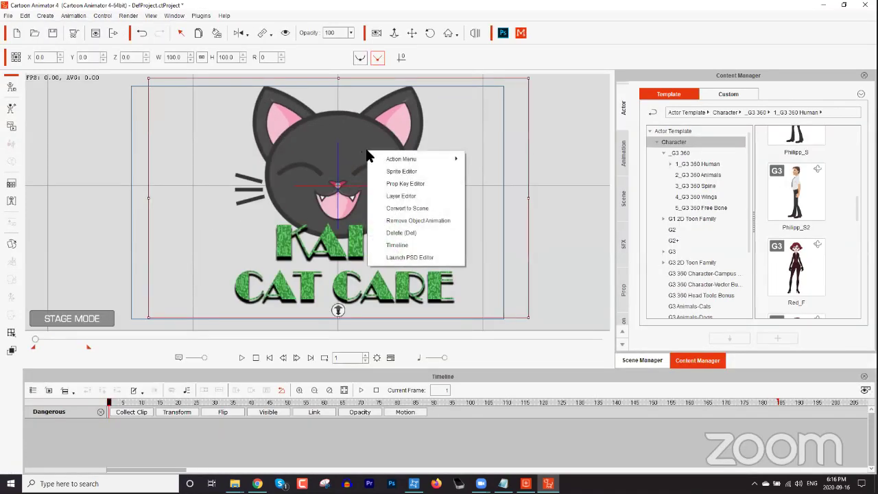
{"action": "mouse_move", "coordinate": [388, 159]}
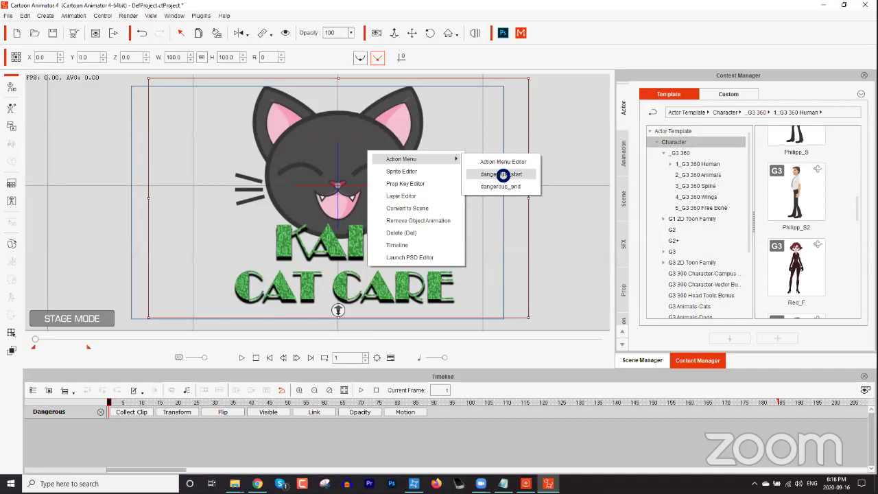
{"action": "left_click", "coordinate": [503, 173]}
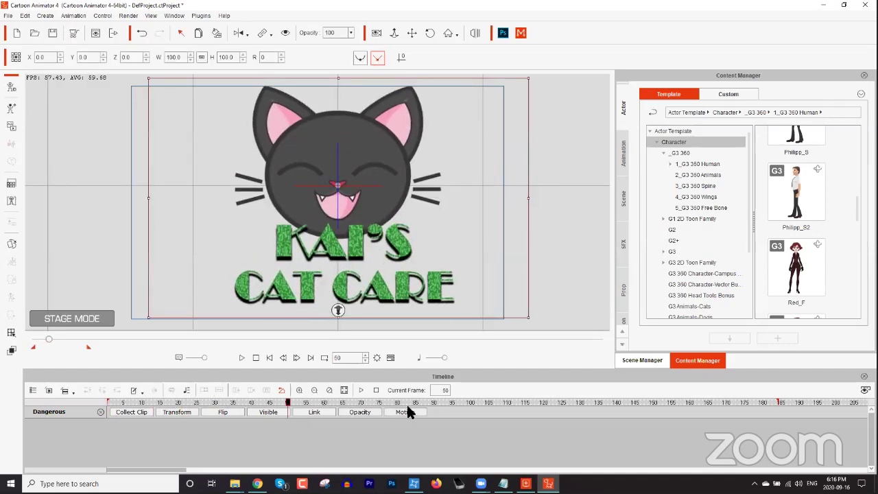
{"action": "scroll", "coordinate": [342, 254], "scroll_direction": "down", "scroll_amount": 3}
{"action": "scroll", "coordinate": [342, 254], "scroll_direction": "down", "scroll_amount": 2}
{"action": "left_click_drag", "start_coordinate": [46, 341], "coordinate": [77, 332]}
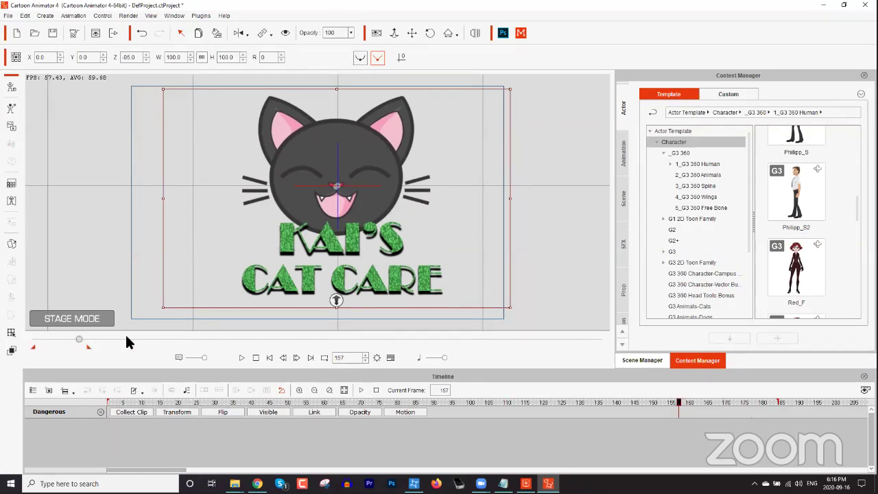
Step: Save the cat logo prop to the custom prop library under the name asdf
{"action": "left_click", "coordinate": [624, 291]}
{"action": "left_click", "coordinate": [729, 95]}
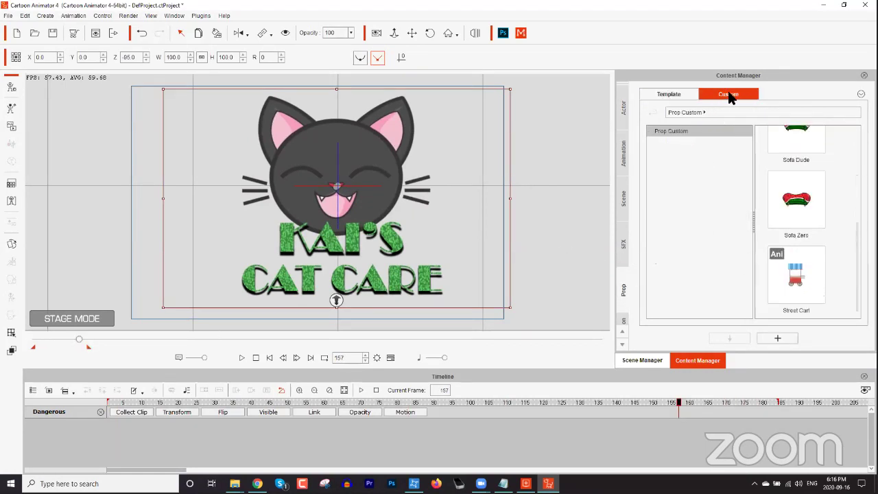
{"action": "left_click", "coordinate": [784, 338]}
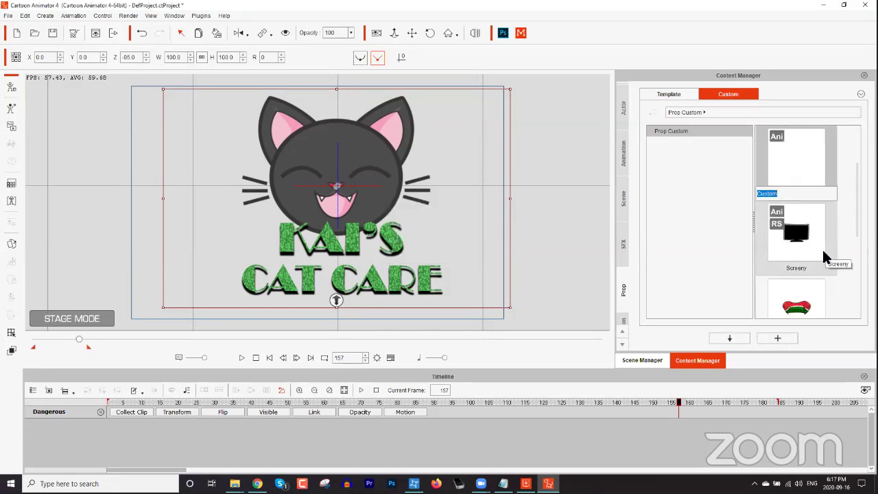
{"action": "type", "text": "asdf"}
{"action": "left_click", "coordinate": [692, 255]}
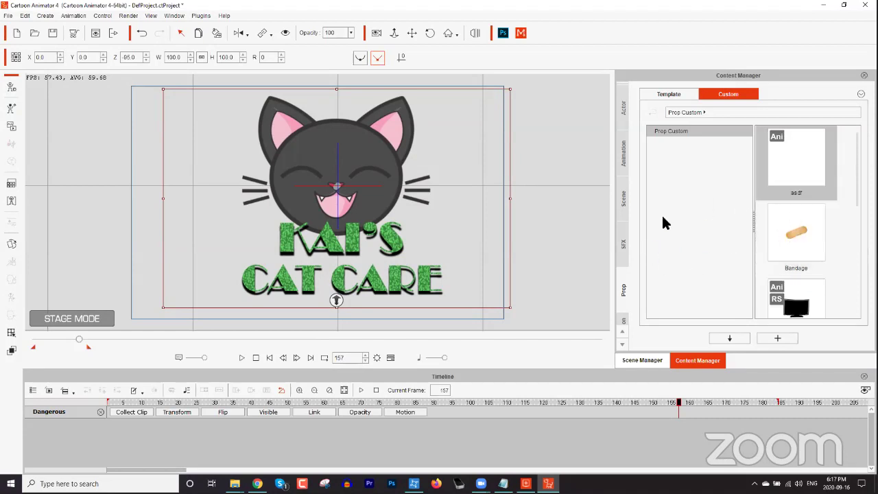
Step: Add a copy of the custom asdf prop to the stage and move it to about X 310.6, Y -69.5
{"action": "left_click_drag", "start_coordinate": [490, 275], "coordinate": [249, 235]}
{"action": "scroll", "coordinate": [298, 300], "scroll_direction": "down", "scroll_amount": 2}
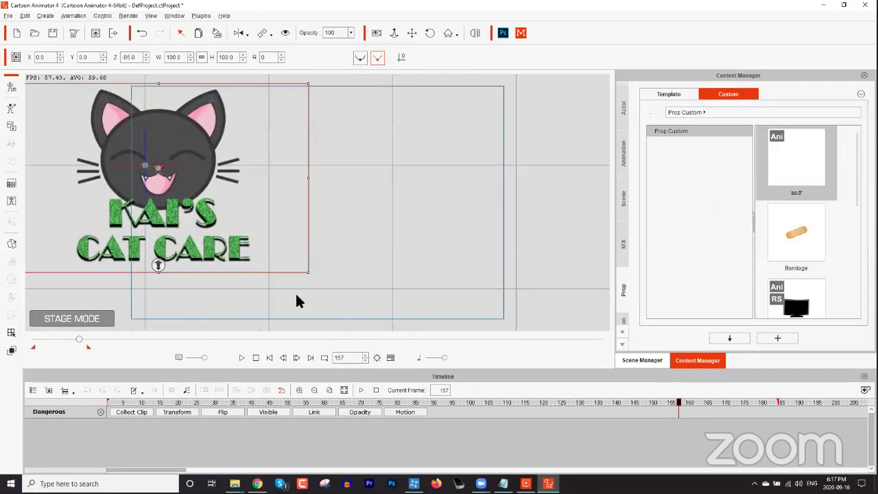
{"action": "left_click_drag", "start_coordinate": [403, 247], "coordinate": [355, 138]}
{"action": "left_click_drag", "start_coordinate": [772, 173], "coordinate": [437, 171]}
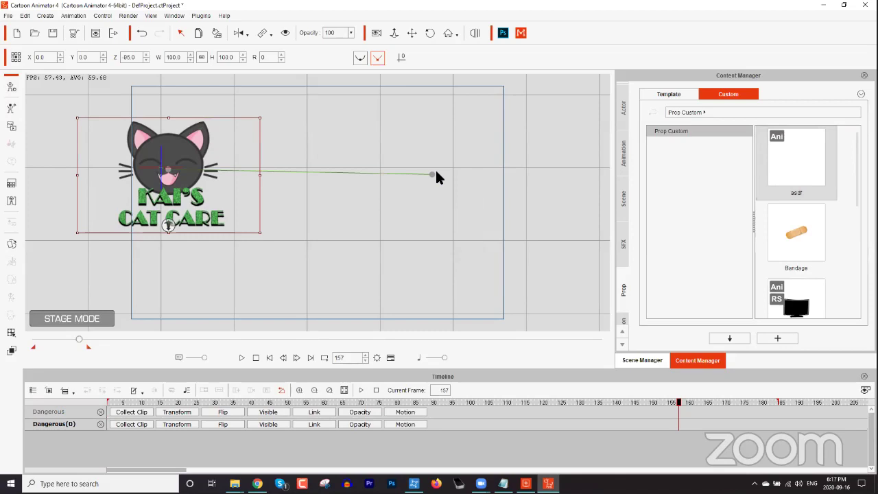
{"action": "left_click_drag", "start_coordinate": [239, 198], "coordinate": [451, 246]}
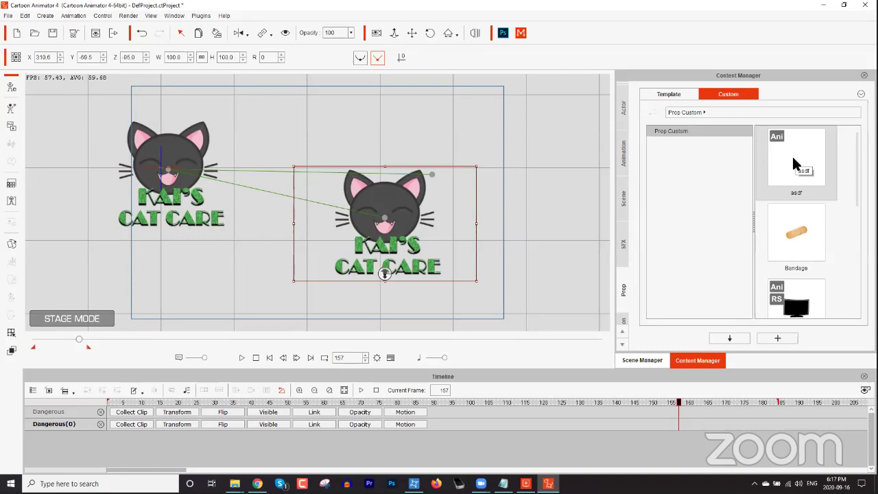
Step: Remove the object animation from the copied cat logo, then from the original one at frame 1
{"action": "right_click", "coordinate": [378, 227]}
{"action": "left_click", "coordinate": [405, 296]}
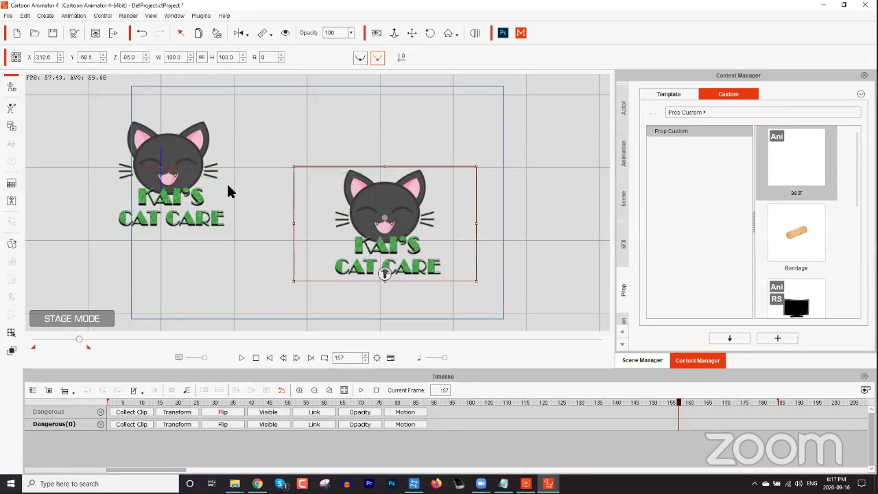
{"action": "right_click", "coordinate": [180, 168]}
{"action": "left_click_drag", "start_coordinate": [191, 155], "coordinate": [542, 182]}
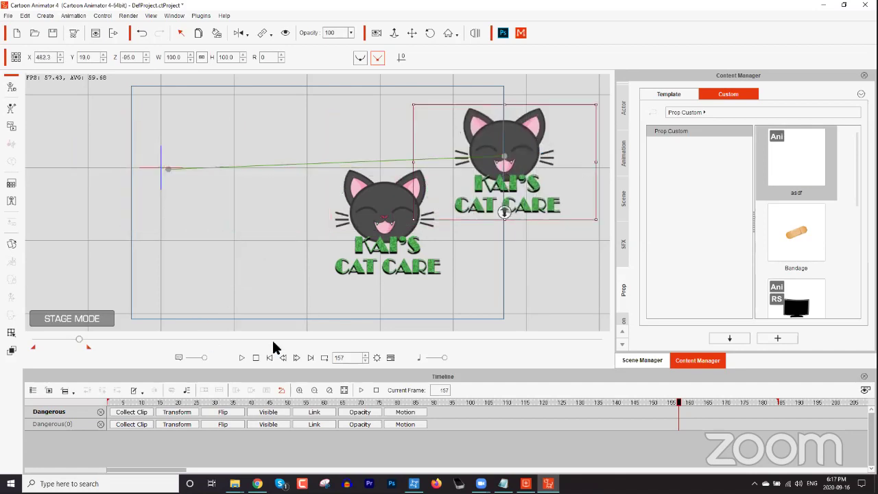
{"action": "left_click", "coordinate": [255, 357]}
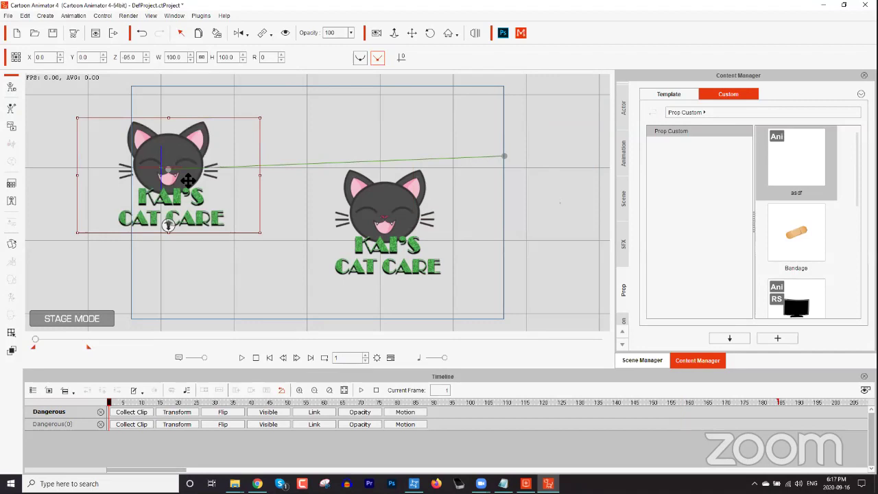
{"action": "right_click", "coordinate": [183, 180]}
{"action": "left_click", "coordinate": [237, 248]}
Step: Move the original cat logo off to the side and place the copy near the origin at about X -11.8, Y 3.9
{"action": "left_click_drag", "start_coordinate": [186, 158], "coordinate": [522, 147]}
{"action": "left_click_drag", "start_coordinate": [391, 217], "coordinate": [172, 159]}
{"action": "left_click_drag", "start_coordinate": [243, 206], "coordinate": [409, 175]}
Step: Overwrite the asdf prop in the custom library with the animation-free cat logo at frame 1
{"action": "scroll", "coordinate": [409, 177], "scroll_direction": "up", "scroll_amount": 2}
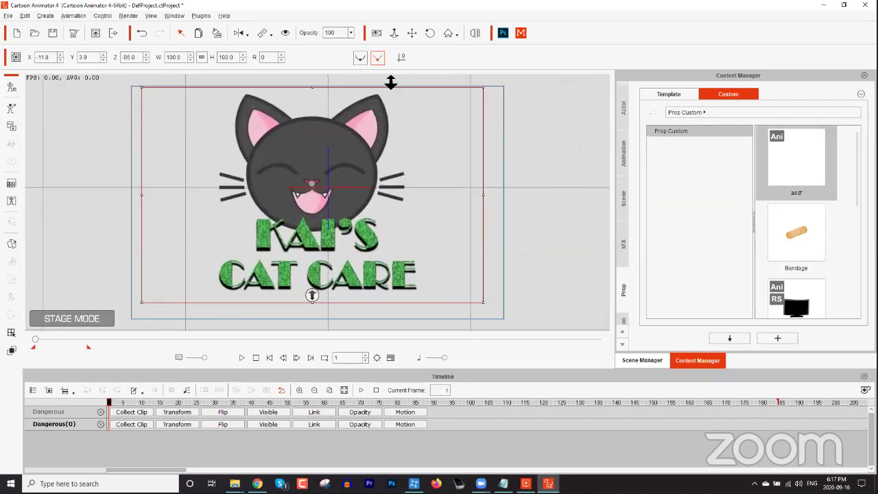
{"action": "scroll", "coordinate": [414, 181], "scroll_direction": "up", "scroll_amount": 1}
{"action": "scroll", "coordinate": [414, 177], "scroll_direction": "up", "scroll_amount": 1}
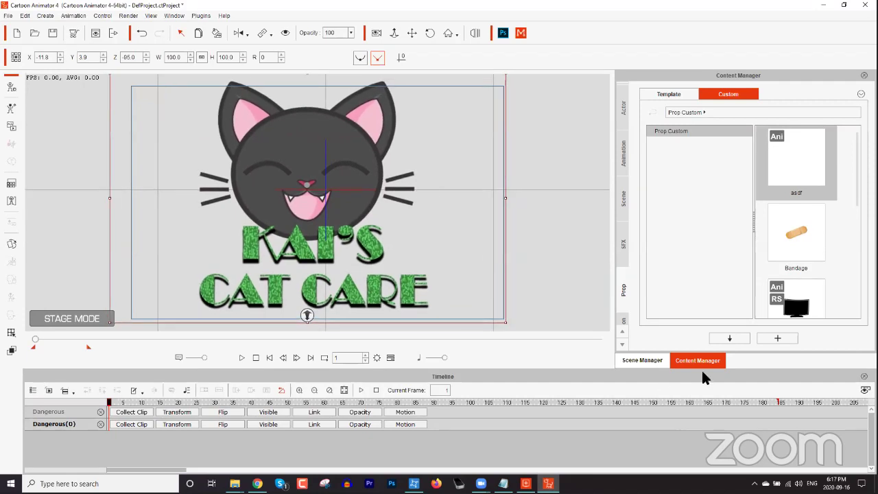
{"action": "left_click", "coordinate": [778, 338]}
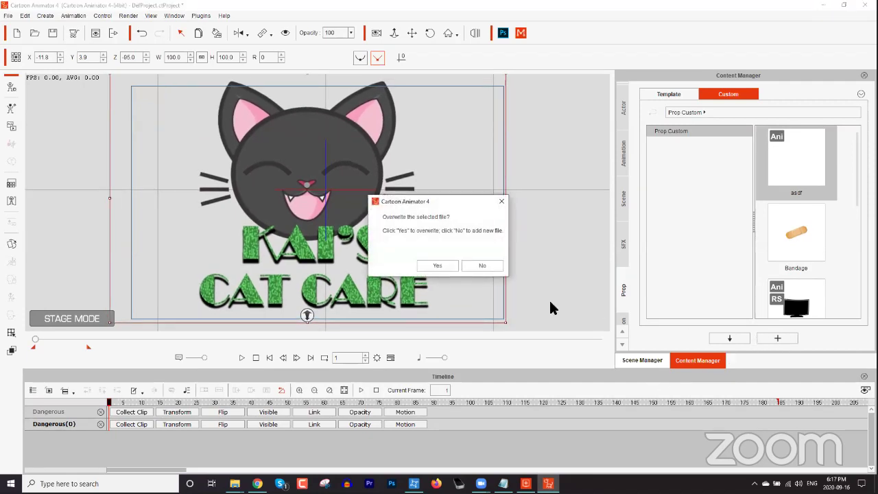
{"action": "left_click", "coordinate": [443, 264]}
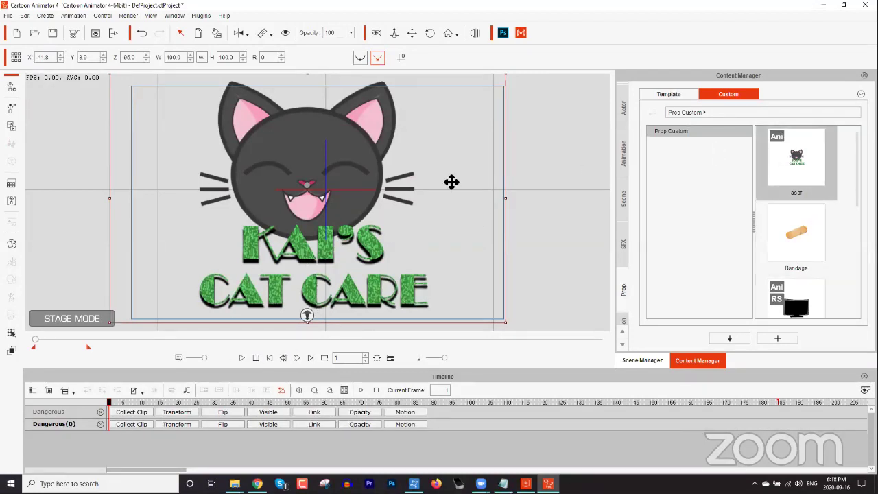
Step: Add the updated asdf prop at about X -235.9, Y -2.5 and apply its dangerous_start action
{"action": "scroll", "coordinate": [332, 235], "scroll_direction": "down", "scroll_amount": 3}
{"action": "left_click_drag", "start_coordinate": [381, 280], "coordinate": [454, 222]}
{"action": "left_click_drag", "start_coordinate": [776, 170], "coordinate": [233, 170]}
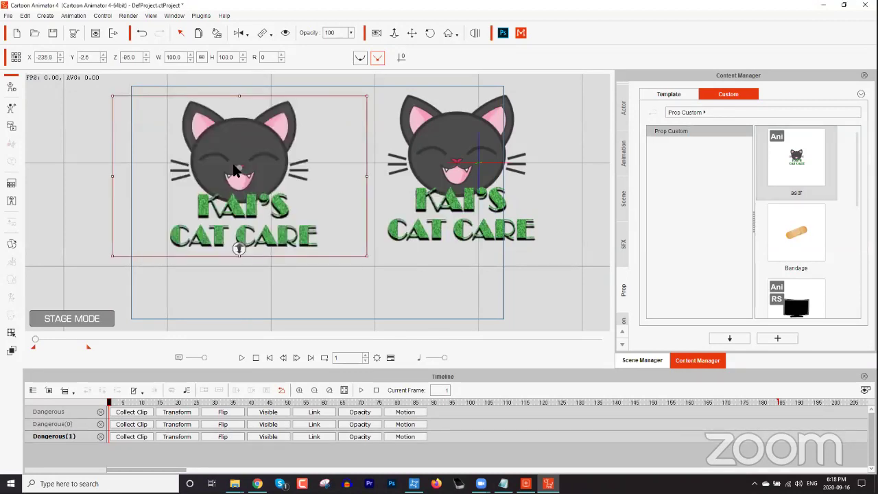
{"action": "right_click", "coordinate": [236, 166]}
{"action": "mouse_move", "coordinate": [281, 170]}
{"action": "left_click", "coordinate": [370, 185]}
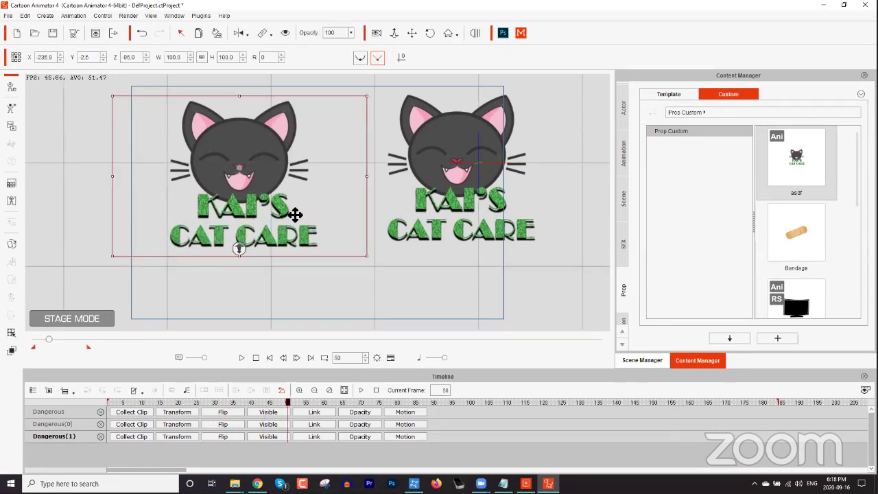
Step: Stop playback at frame 1, delete the newly added test prop and select the logo near the origin
{"action": "left_click", "coordinate": [255, 357]}
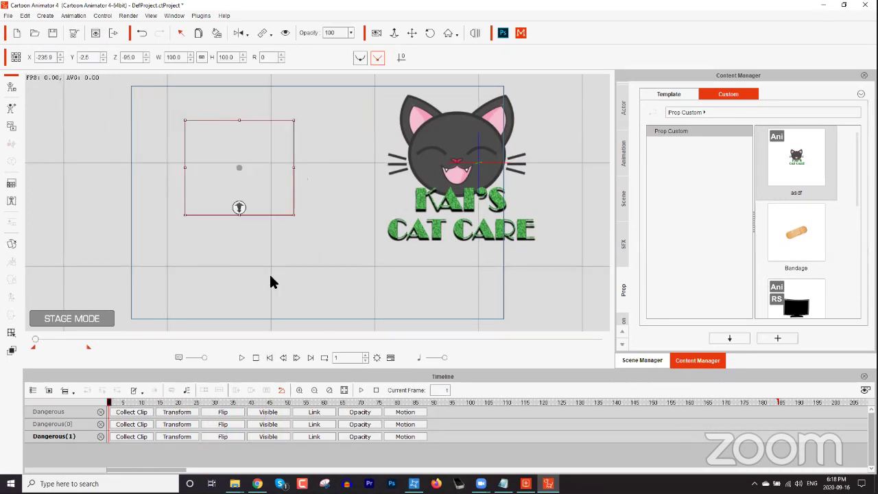
{"action": "key", "text": "Delete"}
{"action": "left_click", "coordinate": [427, 184]}
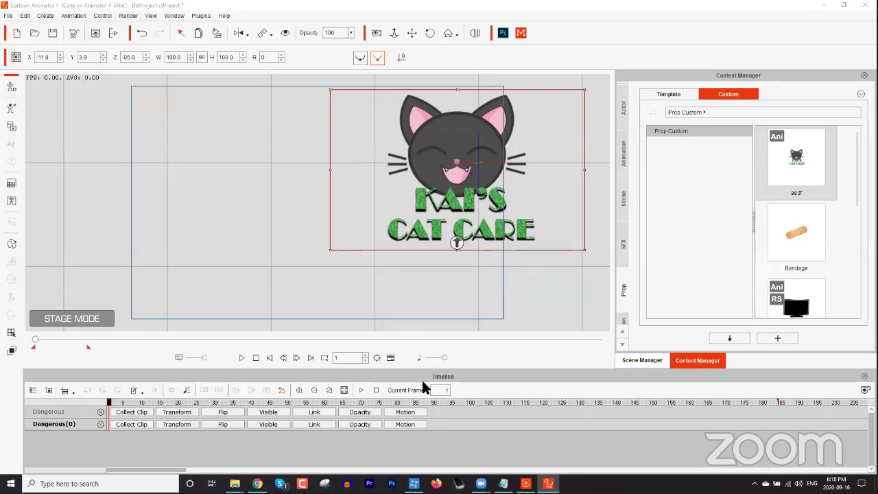
Step: Show the original logo's Motion tracks for the Dummy, triangle_1, head, bone and bone(0) sprites and enlarge the timeline area
{"action": "left_click", "coordinate": [406, 413]}
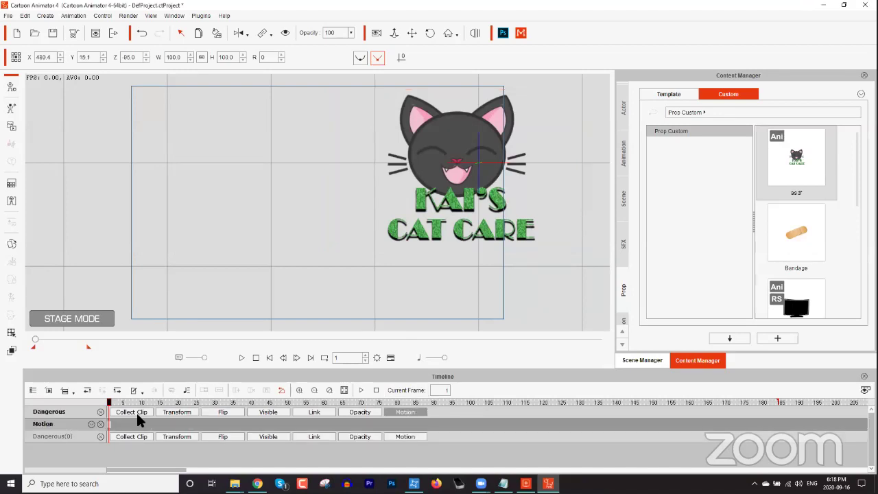
{"action": "left_click", "coordinate": [91, 424]}
{"action": "left_click", "coordinate": [106, 377]}
{"action": "left_click", "coordinate": [103, 388]}
{"action": "left_click", "coordinate": [101, 398]}
{"action": "left_click", "coordinate": [103, 408]}
{"action": "left_click", "coordinate": [105, 418]}
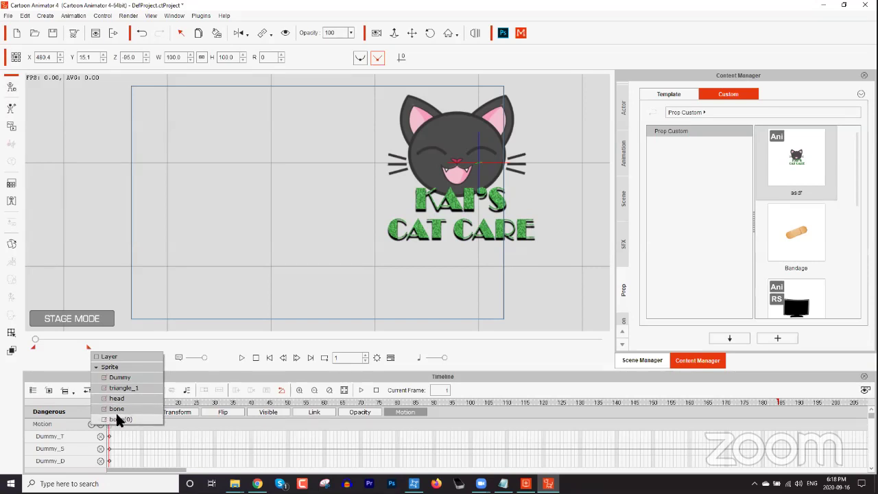
{"action": "left_click", "coordinate": [177, 374]}
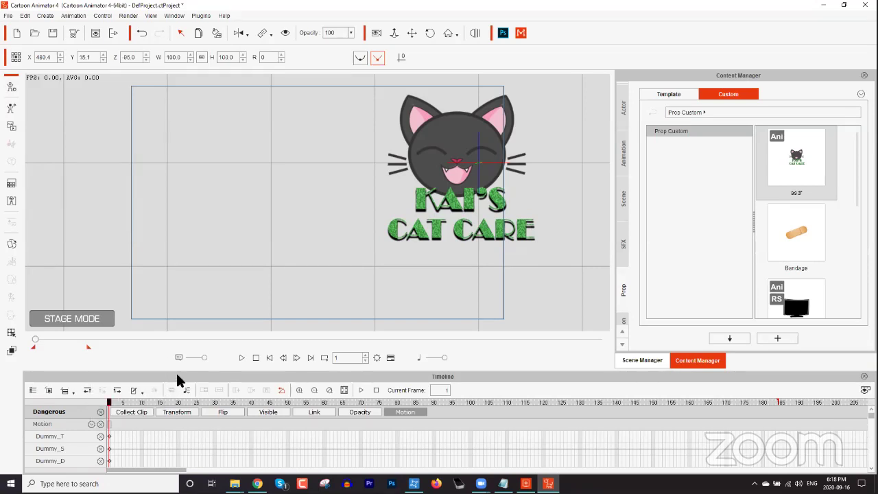
{"action": "scroll", "coordinate": [125, 426], "scroll_direction": "down", "scroll_amount": 1}
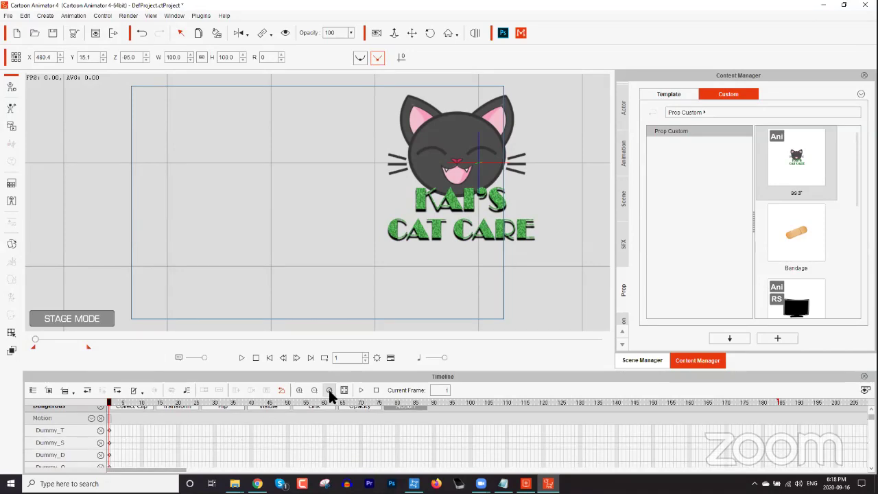
{"action": "left_click_drag", "start_coordinate": [412, 367], "coordinate": [421, 302]}
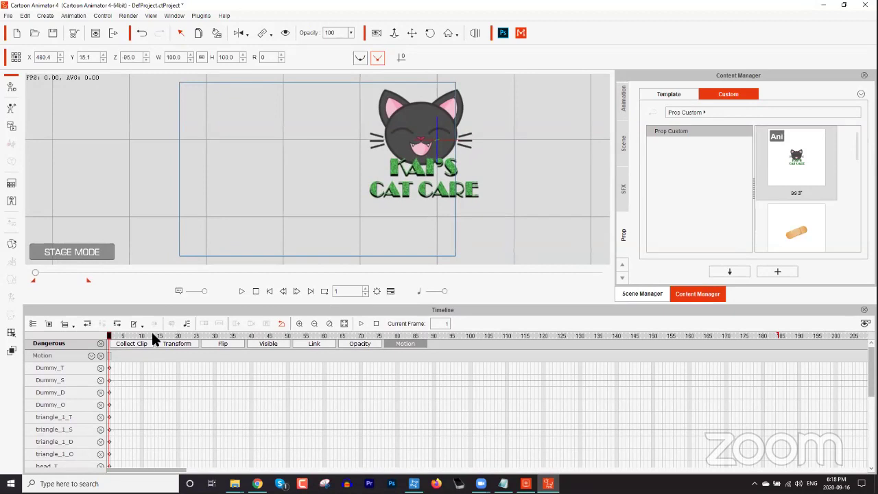
Step: Move the visible cat logo to about X -139.2, Y 4.6 and limit the timeline to the selected object
{"action": "left_click_drag", "start_coordinate": [414, 145], "coordinate": [321, 144]}
{"action": "left_click", "coordinate": [49, 323]}
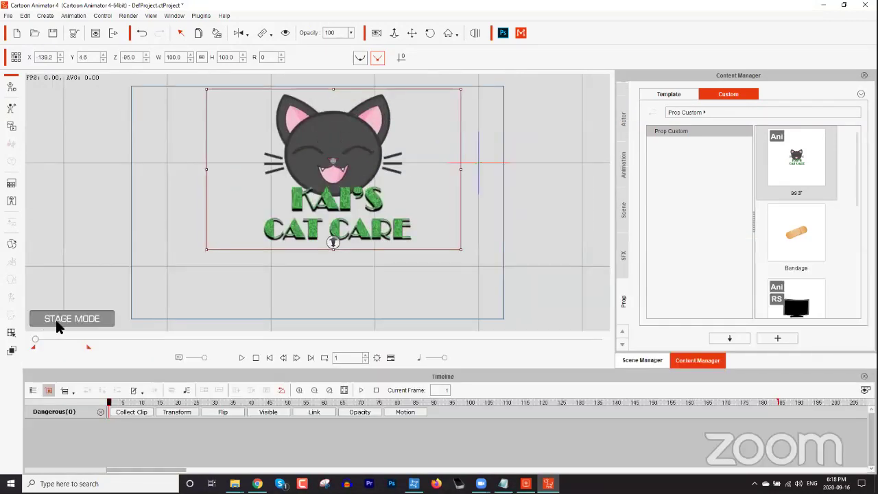
Step: Show the Dangerous(0) prop's Motion tracks for the Dummy, triangle_1, head, bone and bone(0) sprites
{"action": "left_click", "coordinate": [405, 412]}
{"action": "left_click", "coordinate": [92, 424]}
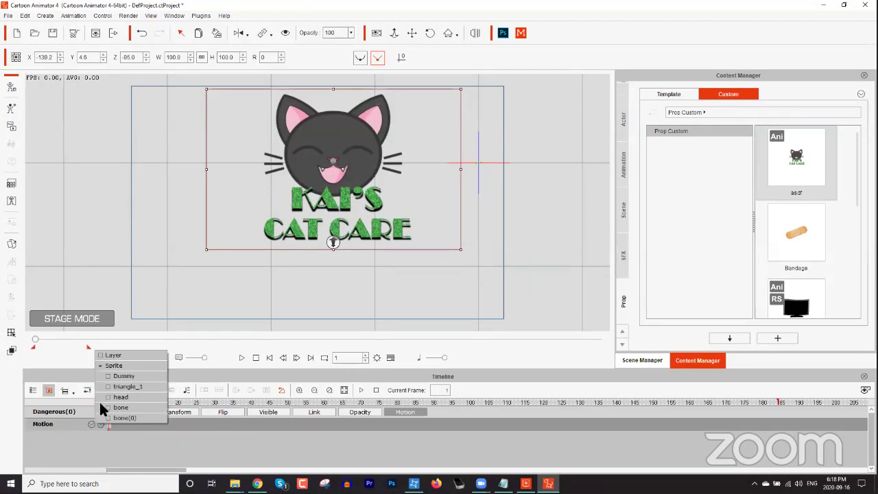
{"action": "left_click", "coordinate": [107, 376]}
{"action": "left_click", "coordinate": [107, 387]}
{"action": "left_click", "coordinate": [107, 397]}
{"action": "left_click", "coordinate": [108, 407]}
{"action": "left_click", "coordinate": [108, 418]}
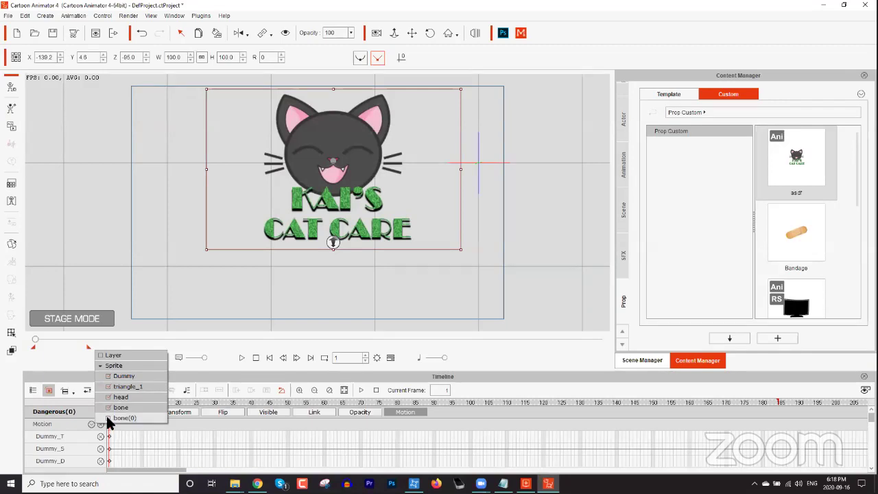
{"action": "left_click", "coordinate": [207, 374]}
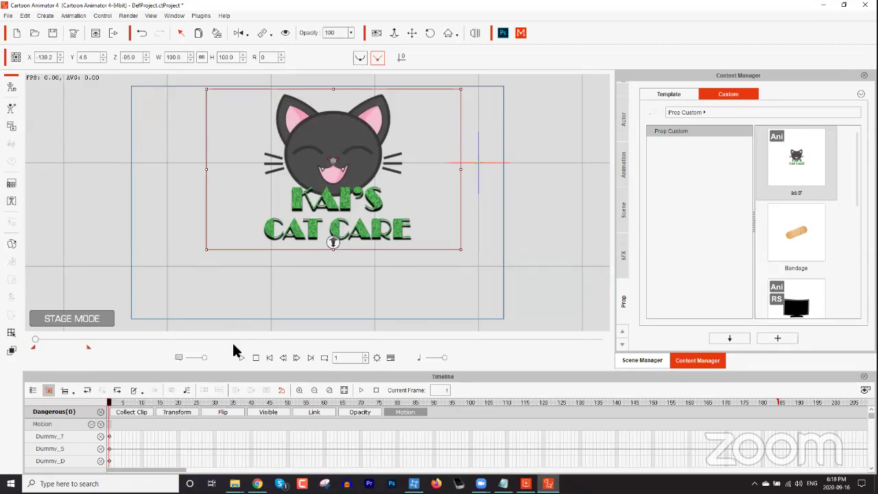
Step: Apply the dangerous_start action to the cat logo from frame 1
{"action": "right_click", "coordinate": [318, 181]}
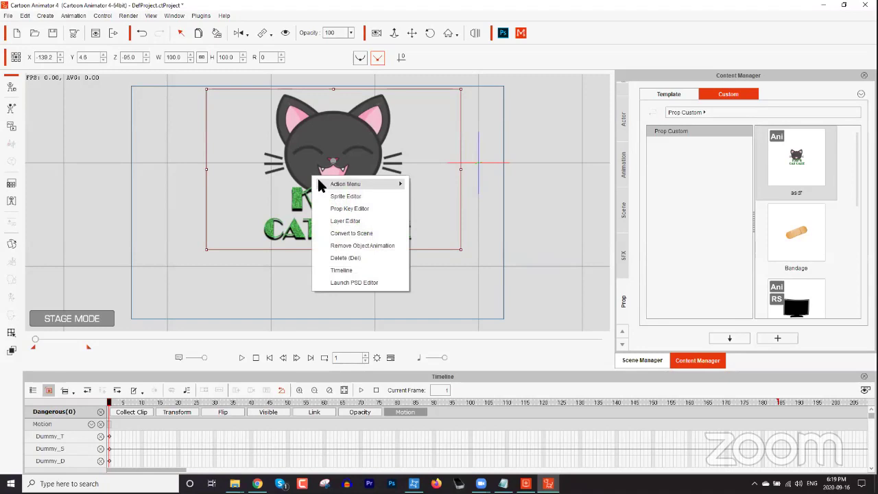
{"action": "mouse_move", "coordinate": [357, 185]}
{"action": "left_click", "coordinate": [440, 197]}
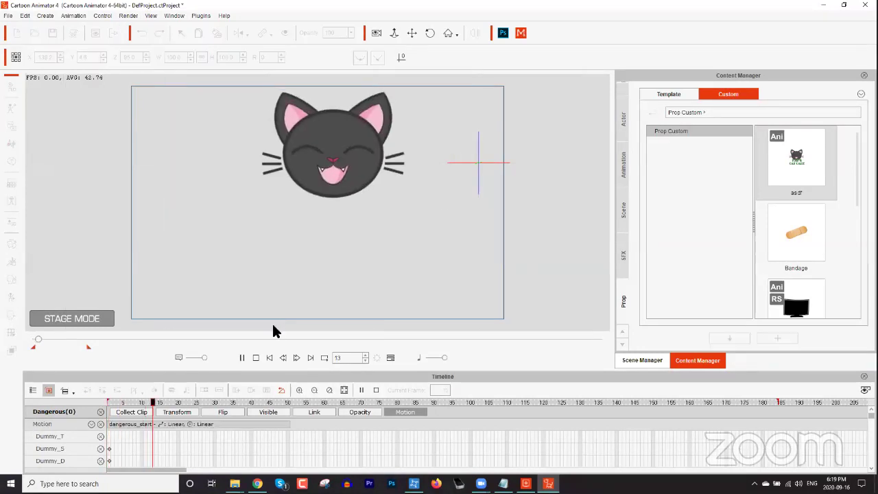
Step: Examine the logo's pose around frames 21 to 24 together with its sprite tracks, including head_T, in an enlarged timeline
{"action": "left_click", "coordinate": [195, 403]}
{"action": "scroll", "coordinate": [203, 420], "scroll_direction": "down", "scroll_amount": 3}
{"action": "scroll", "coordinate": [202, 421], "scroll_direction": "up", "scroll_amount": 3}
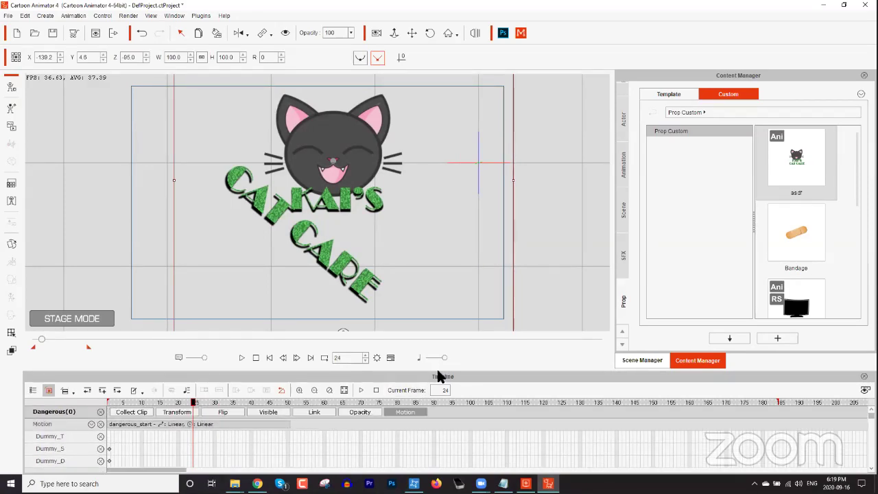
{"action": "left_click_drag", "start_coordinate": [440, 370], "coordinate": [444, 281]}
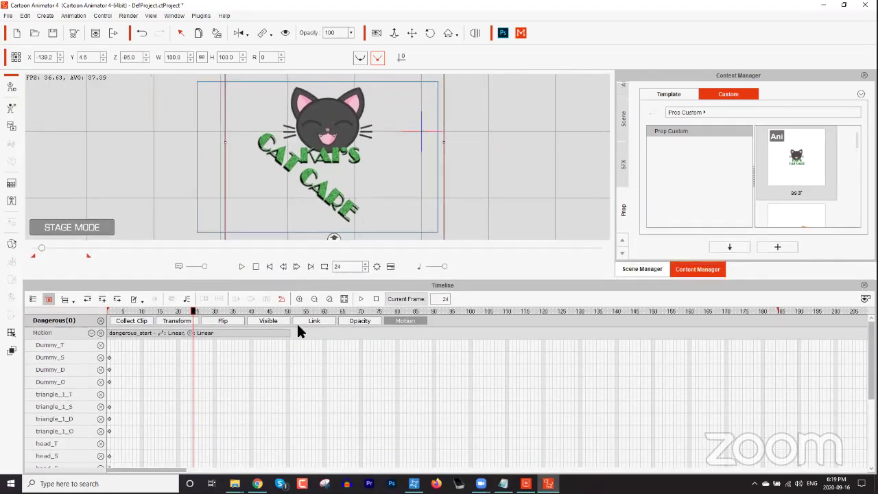
{"action": "left_click", "coordinate": [188, 383]}
{"action": "scroll", "coordinate": [144, 407], "scroll_direction": "down", "scroll_amount": 2}
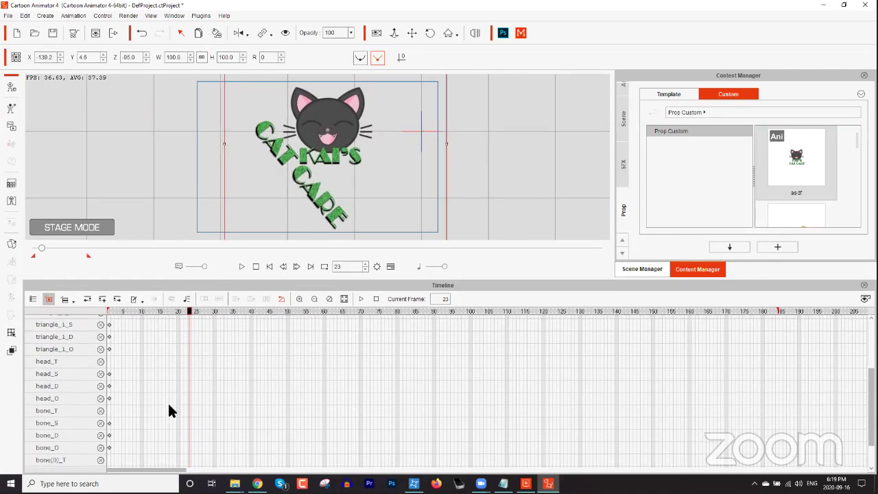
{"action": "left_click", "coordinate": [59, 374]}
{"action": "left_click", "coordinate": [61, 362]}
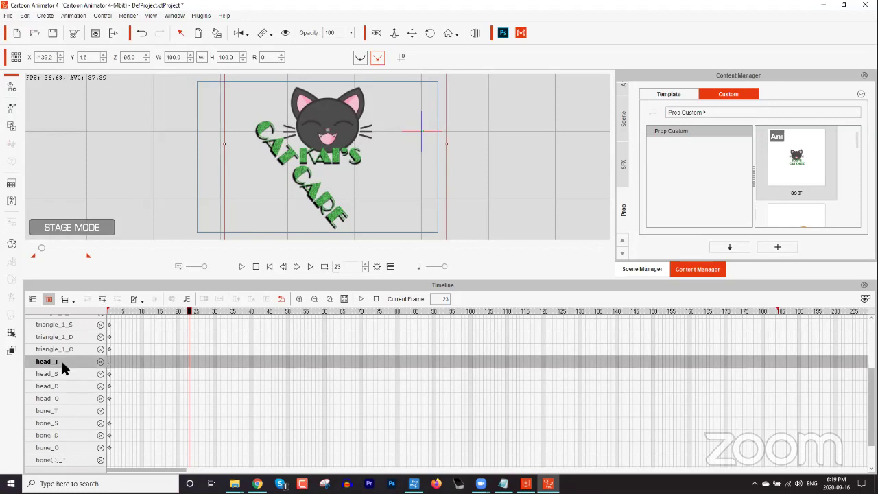
{"action": "left_click_drag", "start_coordinate": [190, 313], "coordinate": [183, 315]}
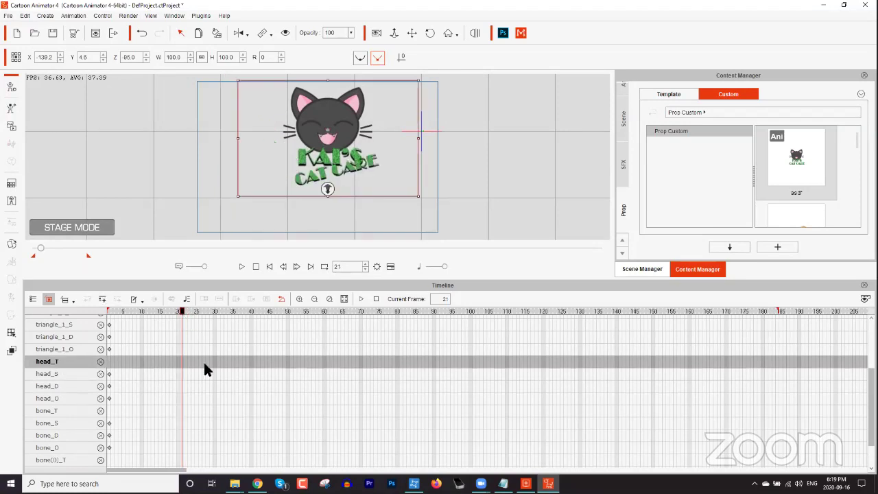
{"action": "scroll", "coordinate": [206, 367], "scroll_direction": "up", "scroll_amount": 2}
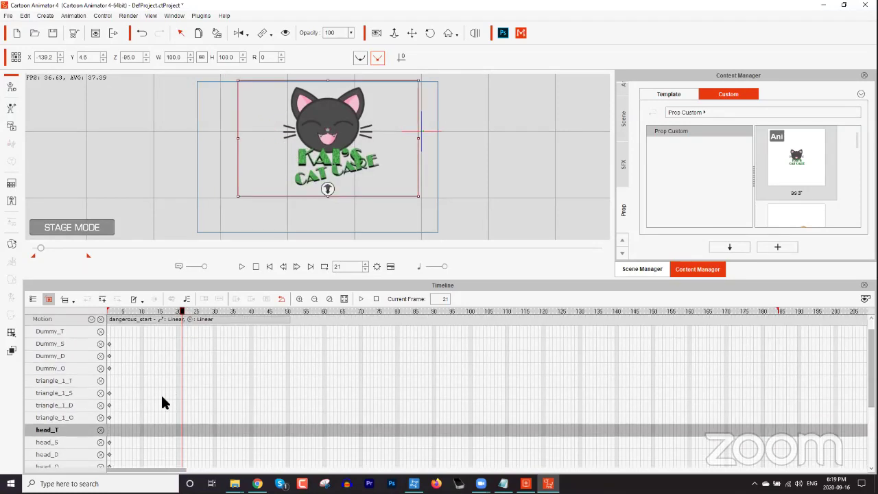
Step: Try to move the cat logo slightly at frame 21, then undo the move
{"action": "left_click_drag", "start_coordinate": [349, 122], "coordinate": [361, 121]}
{"action": "key", "text": "ctrl+z"}
Step: Open the Prop Key Editor for the logo at frame 20 and place it clear of the artwork
{"action": "left_click", "coordinate": [179, 321]}
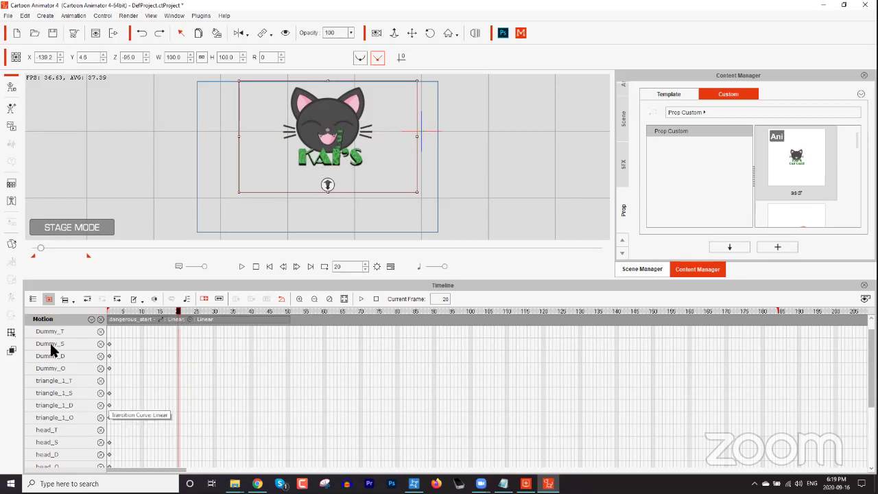
{"action": "left_click", "coordinate": [10, 334]}
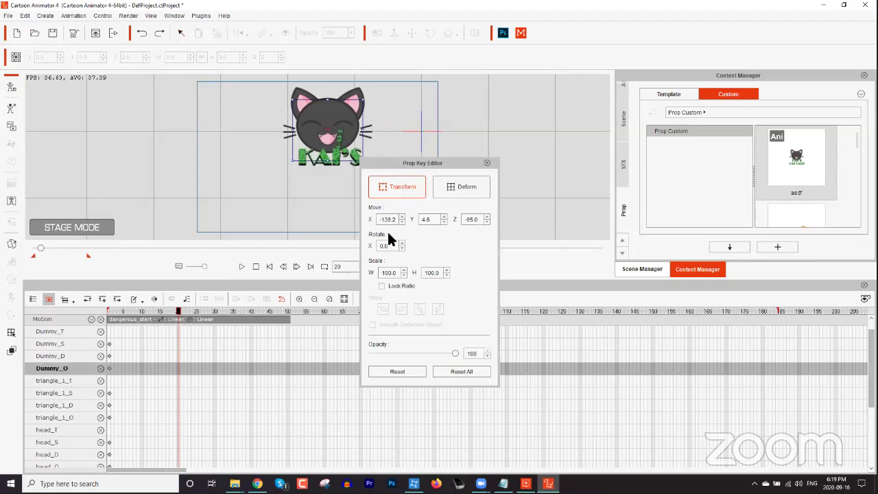
{"action": "left_click_drag", "start_coordinate": [431, 165], "coordinate": [503, 142]}
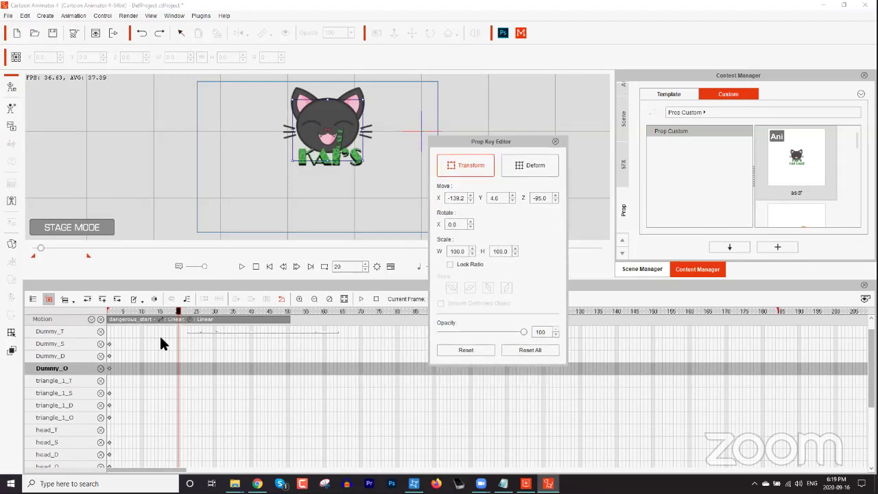
Step: Try to move the head sprite slightly at frame 20, then undo the move
{"action": "left_click", "coordinate": [52, 429]}
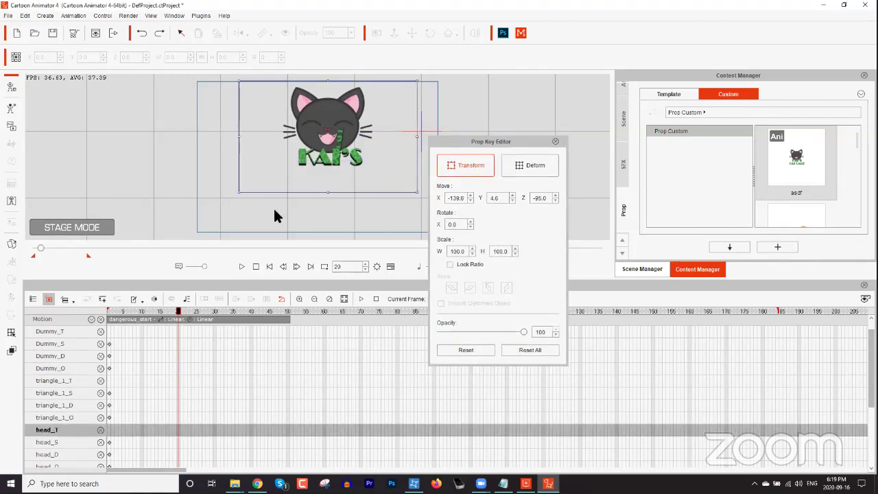
{"action": "mouse_move", "coordinate": [348, 127]}
{"action": "left_mouse_down"}
{"action": "mouse_move", "coordinate": [350, 112]}
{"action": "mouse_move", "coordinate": [350, 122]}
{"action": "left_mouse_up"}
{"action": "key", "text": "ctrl+z"}
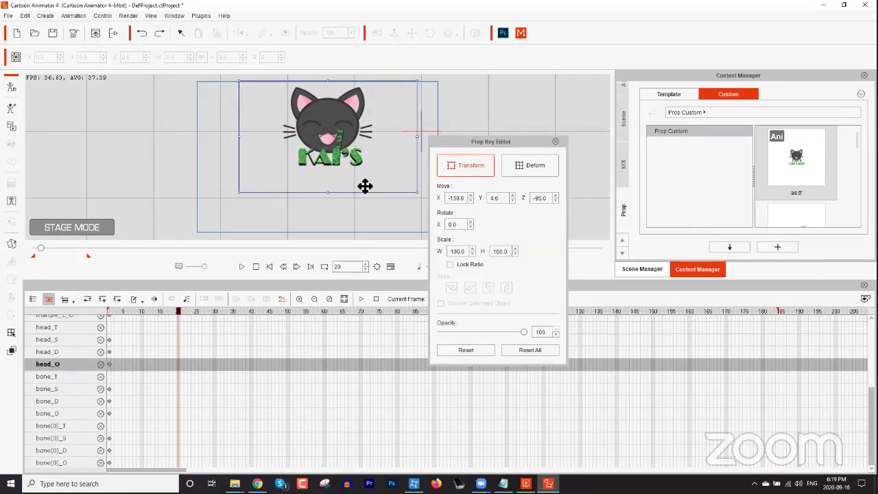
Step: Try to move the triangle_1 cat head sprite to about X -93.5, Y 12.8 at frame 20, then undo it
{"action": "scroll", "coordinate": [66, 368], "scroll_direction": "up", "scroll_amount": 2}
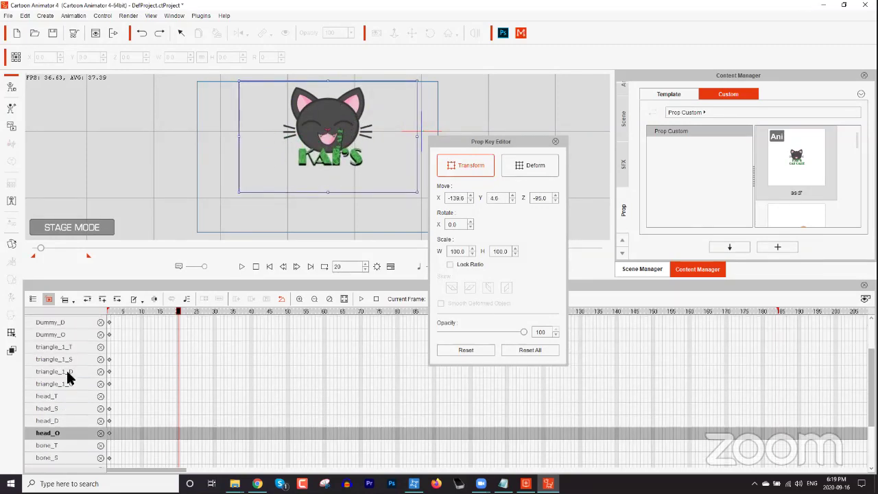
{"action": "left_click", "coordinate": [329, 116]}
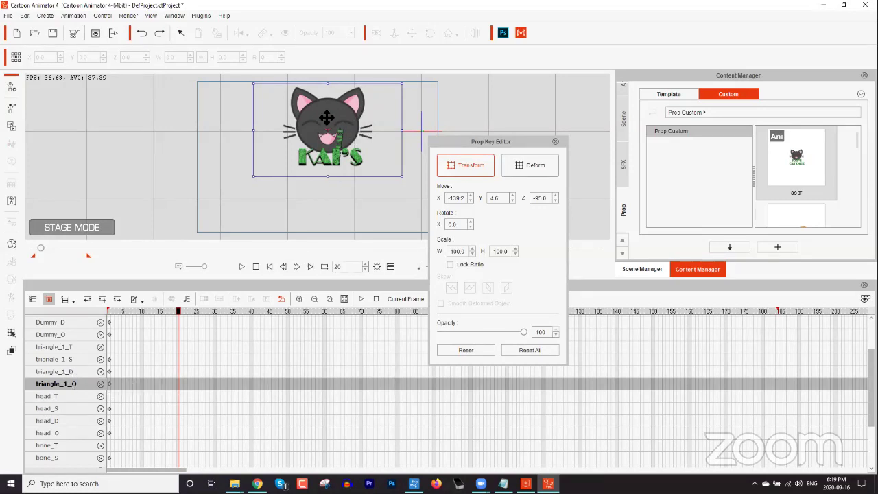
{"action": "left_click", "coordinate": [68, 347]}
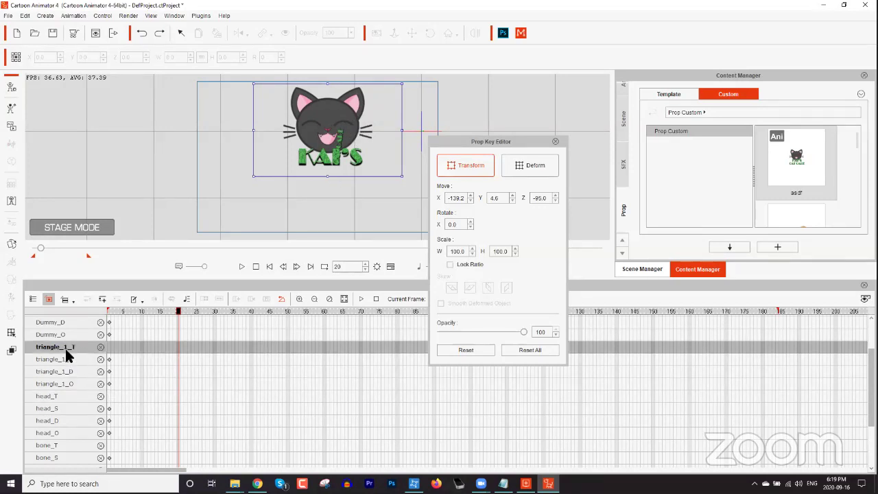
{"action": "left_click_drag", "start_coordinate": [352, 130], "coordinate": [380, 126]}
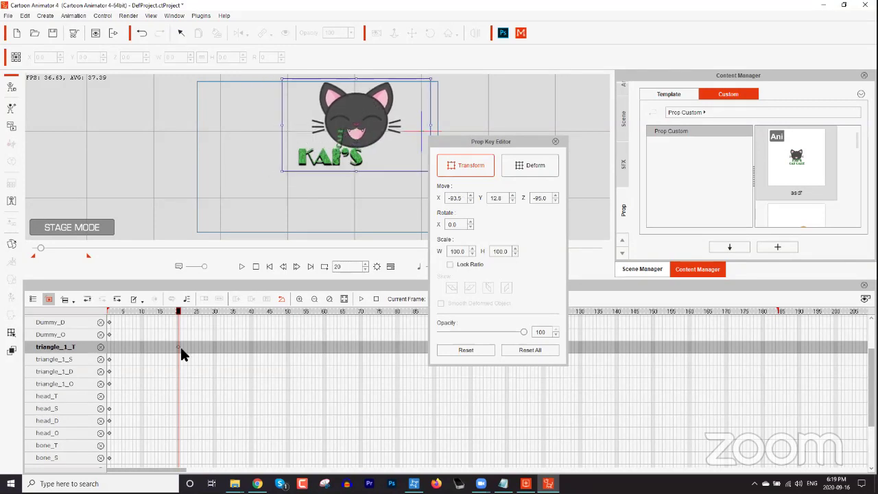
{"action": "mouse_move", "coordinate": [175, 311]}
{"action": "left_mouse_down"}
{"action": "mouse_move", "coordinate": [107, 315]}
{"action": "mouse_move", "coordinate": [180, 316]}
{"action": "left_mouse_up"}
{"action": "key", "text": "ctrl+z"}
Step: Return to frame 1 and leave a starting transform key on the triangle_1_T track
{"action": "left_click_drag", "start_coordinate": [138, 313], "coordinate": [107, 314]}
{"action": "key", "text": "ctrl+y"}
{"action": "key", "text": "ctrl+z"}
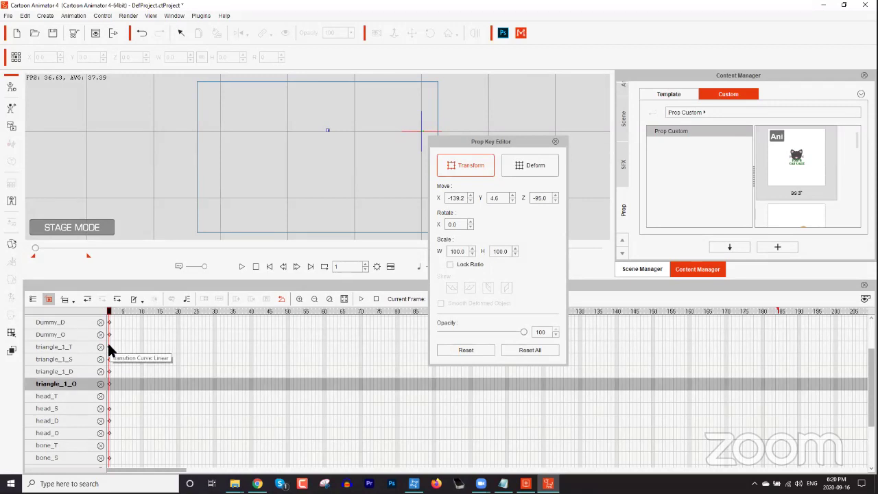
Step: Keyframe the cat head sprite at about X -144, Y -45.2 at frame 15 and about X -150.8, Y -174.7 at frame 9
{"action": "left_click_drag", "start_coordinate": [110, 310], "coordinate": [162, 315]}
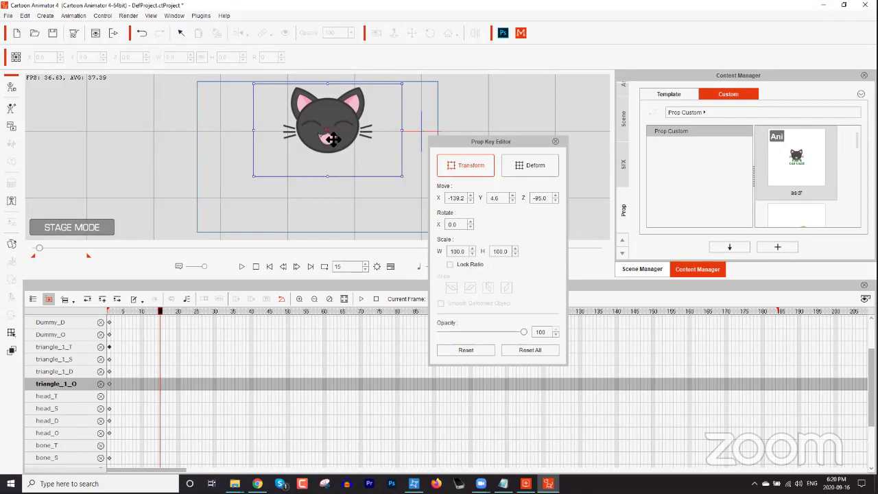
{"action": "left_click_drag", "start_coordinate": [340, 130], "coordinate": [333, 166]}
{"action": "left_click_drag", "start_coordinate": [159, 313], "coordinate": [137, 315]}
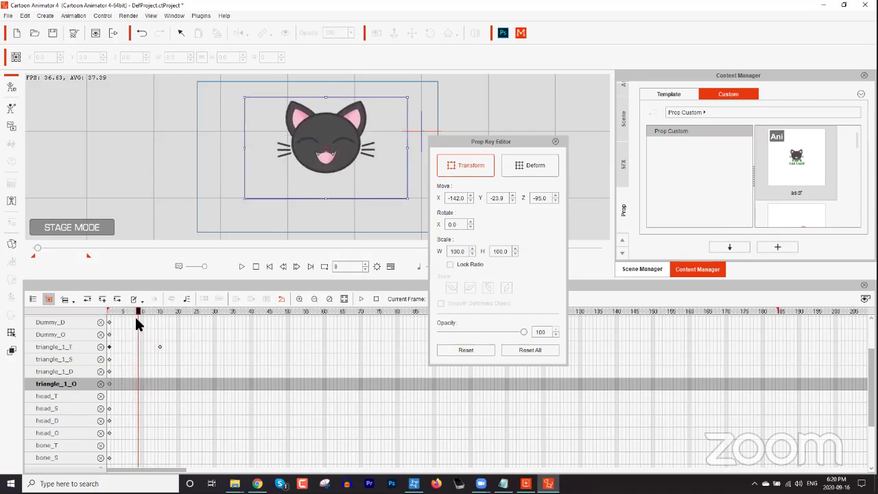
{"action": "left_click_drag", "start_coordinate": [341, 145], "coordinate": [339, 245]}
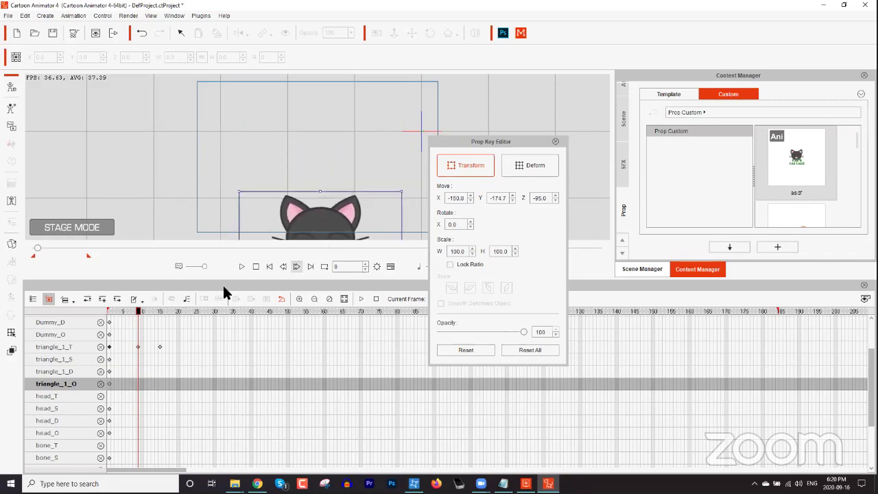
Step: Play the animation from frame 1 to review the cat head's new movement, stopping after its last key
{"action": "left_click_drag", "start_coordinate": [137, 310], "coordinate": [112, 319]}
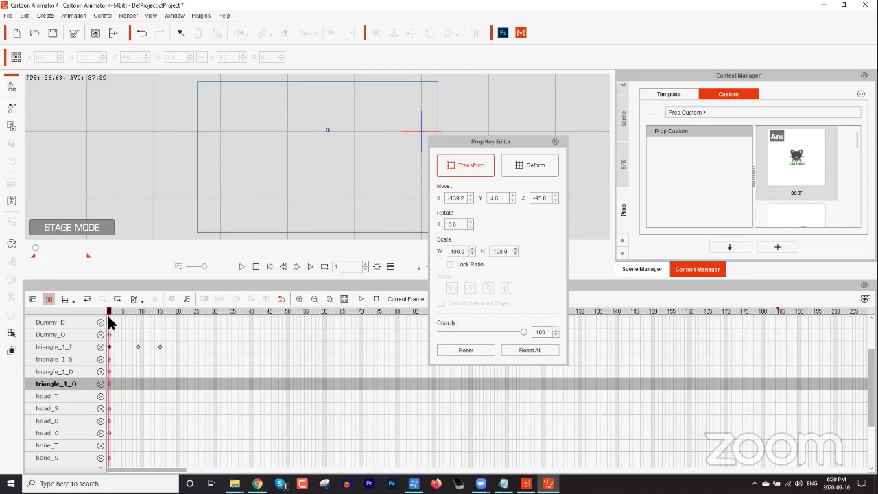
{"action": "key", "text": "space"}
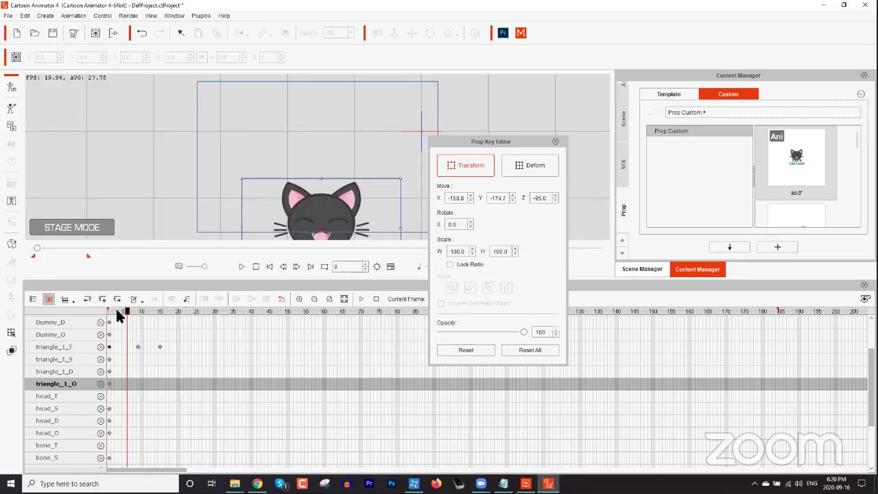
{"action": "key", "text": "space"}
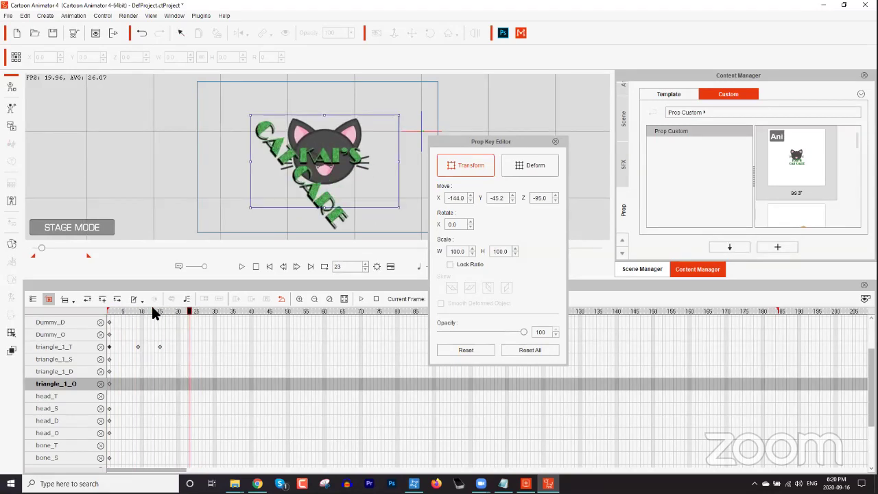
Step: Deform the cat head sprite at frame 9, pulling the lattice's three lower points down and outward to stretch the head
{"action": "mouse_move", "coordinate": [155, 314]}
{"action": "left_mouse_down"}
{"action": "mouse_move", "coordinate": [117, 314]}
{"action": "mouse_move", "coordinate": [162, 315]}
{"action": "left_mouse_up"}
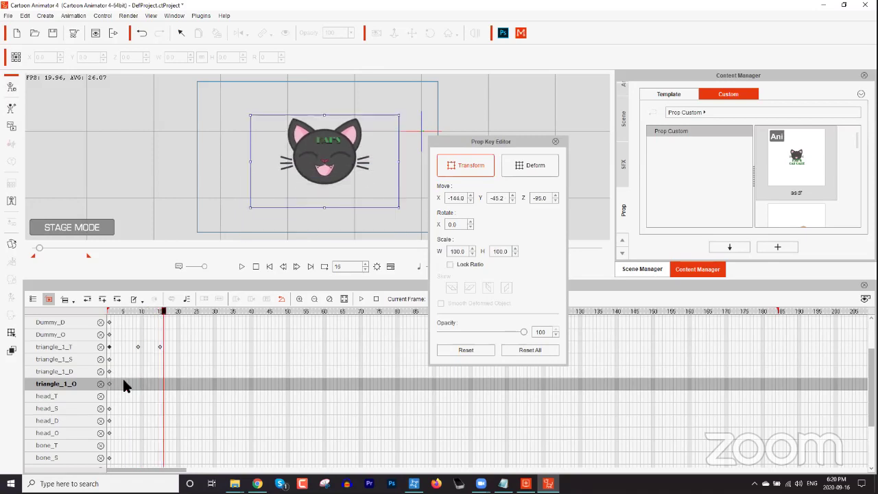
{"action": "scroll", "coordinate": [113, 388], "scroll_direction": "up", "scroll_amount": 2}
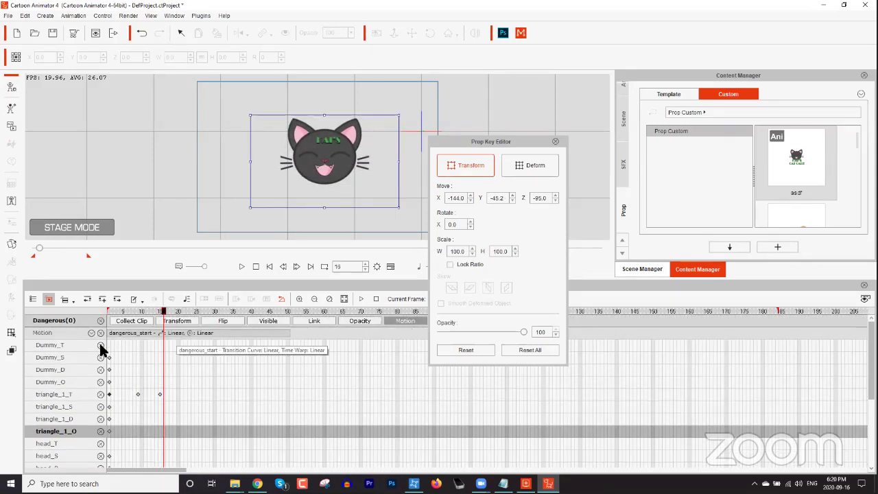
{"action": "scroll", "coordinate": [151, 381], "scroll_direction": "down", "scroll_amount": 1}
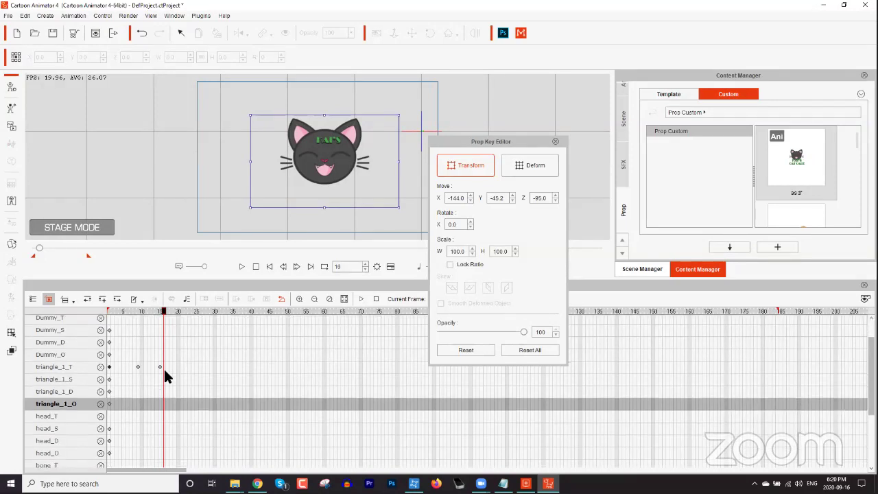
{"action": "left_click_drag", "start_coordinate": [163, 313], "coordinate": [140, 315]}
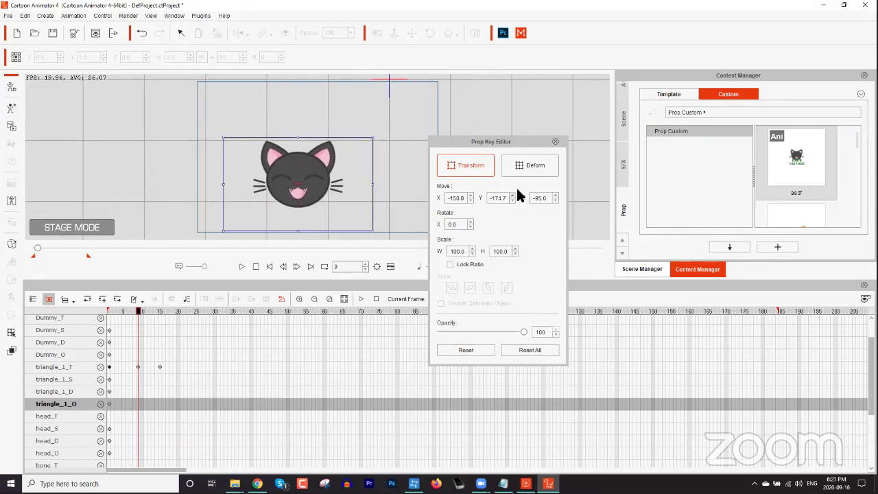
{"action": "left_click", "coordinate": [527, 172]}
{"action": "left_click_drag", "start_coordinate": [374, 231], "coordinate": [408, 299]}
{"action": "left_click_drag", "start_coordinate": [410, 182], "coordinate": [412, 123]}
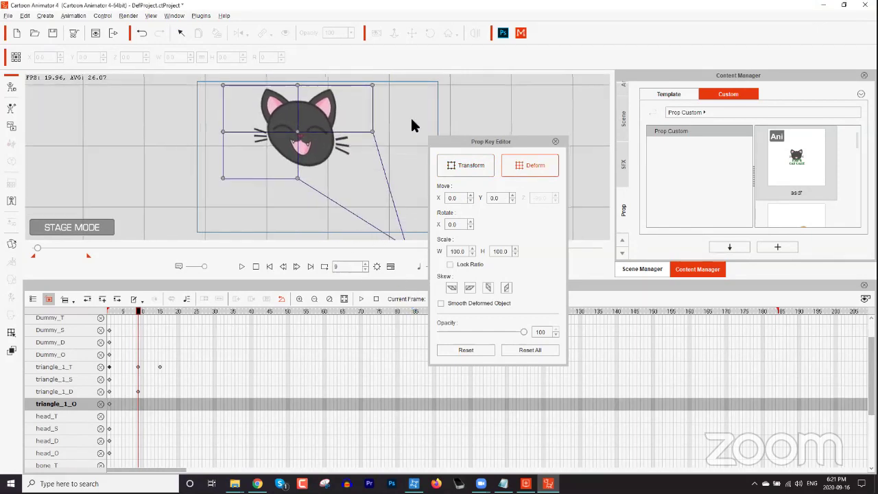
{"action": "left_click_drag", "start_coordinate": [297, 178], "coordinate": [297, 225]}
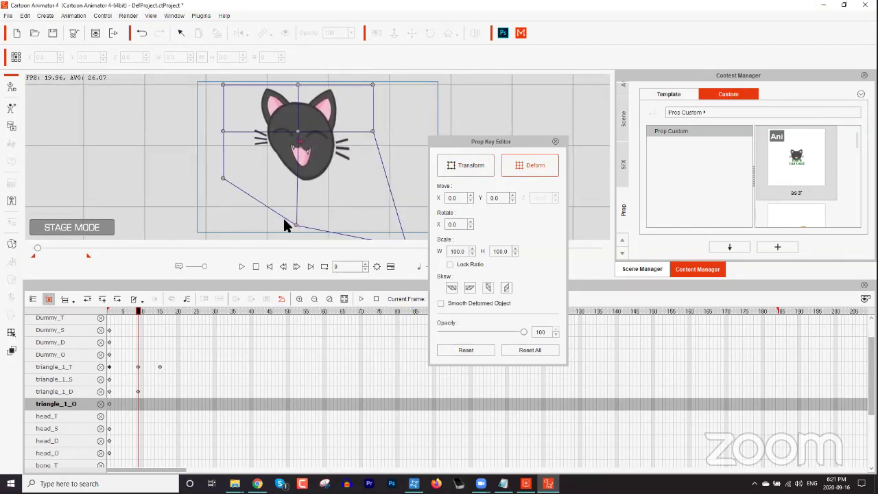
{"action": "left_click_drag", "start_coordinate": [223, 178], "coordinate": [188, 227]}
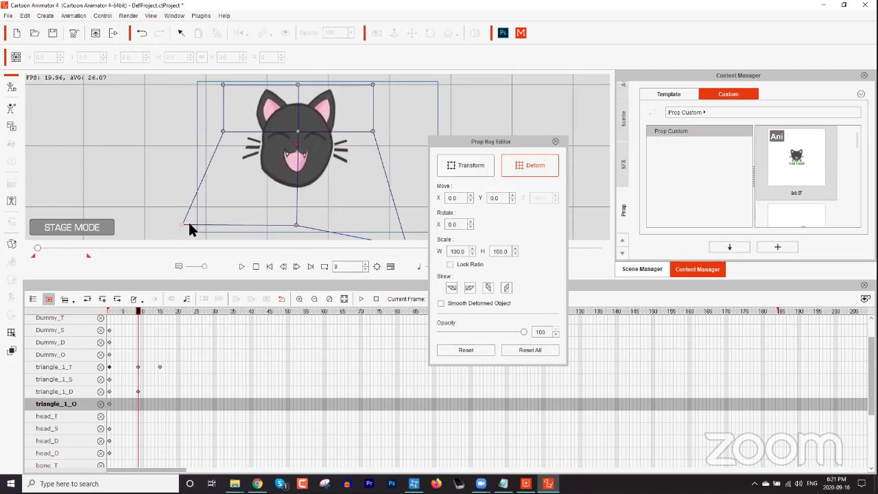
Step: Squash the cat head at frame 15 by moving the three lower deform lattice points up close to the middle row
{"action": "left_click_drag", "start_coordinate": [127, 310], "coordinate": [162, 312]}
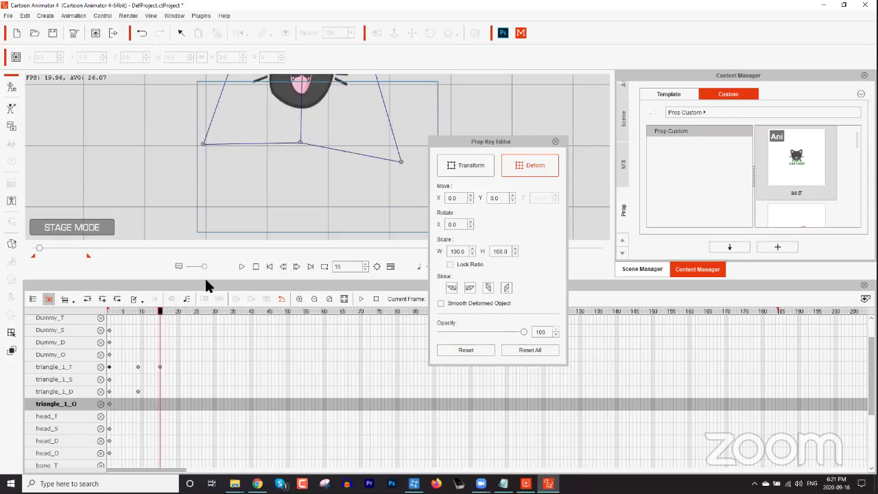
{"action": "left_click_drag", "start_coordinate": [363, 140], "coordinate": [386, 207]}
{"action": "left_click_drag", "start_coordinate": [375, 165], "coordinate": [366, 121]}
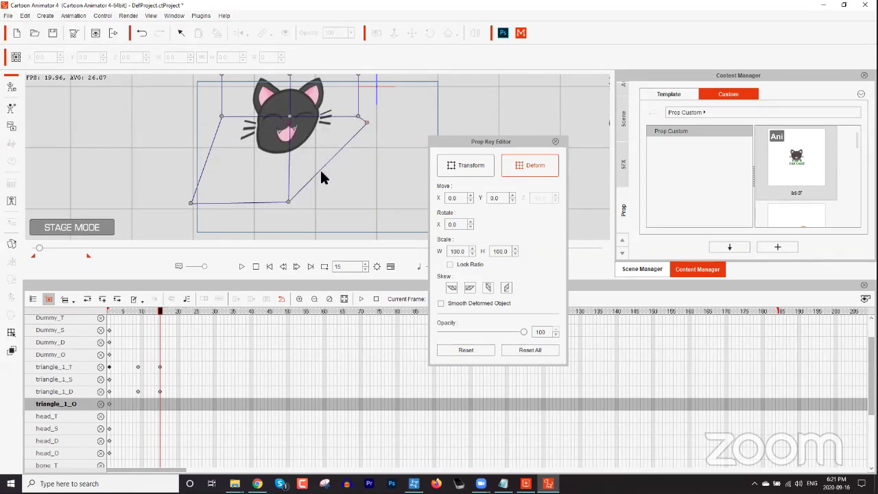
{"action": "left_click_drag", "start_coordinate": [286, 203], "coordinate": [286, 132]}
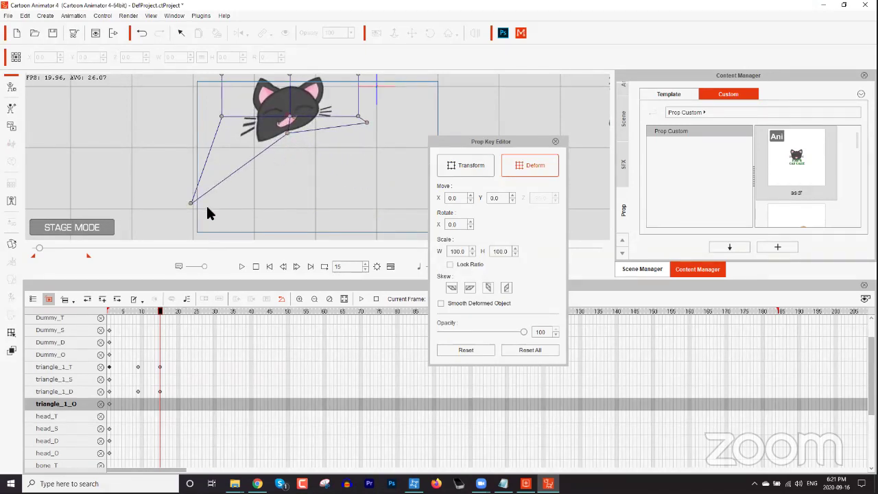
{"action": "left_click_drag", "start_coordinate": [190, 204], "coordinate": [218, 126]}
Step: Copy the first deform key of the triangle_1_D track from frame 1 to frame 20
{"action": "left_click_drag", "start_coordinate": [151, 314], "coordinate": [183, 319]}
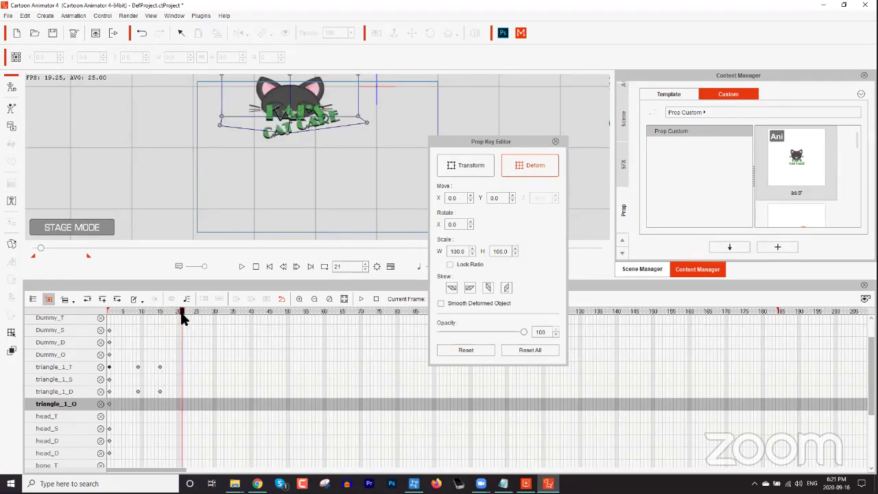
{"action": "left_click", "coordinate": [109, 392]}
{"action": "right_click", "coordinate": [110, 396]}
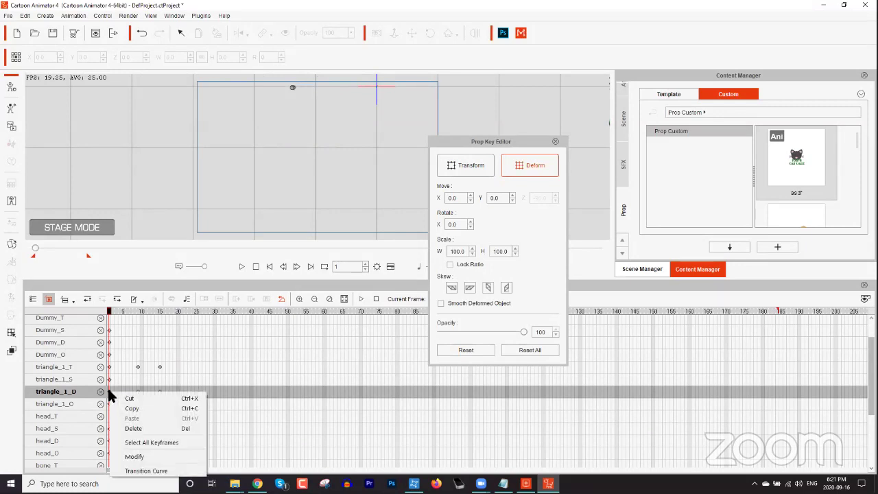
{"action": "left_click", "coordinate": [131, 409]}
{"action": "left_click", "coordinate": [178, 310]}
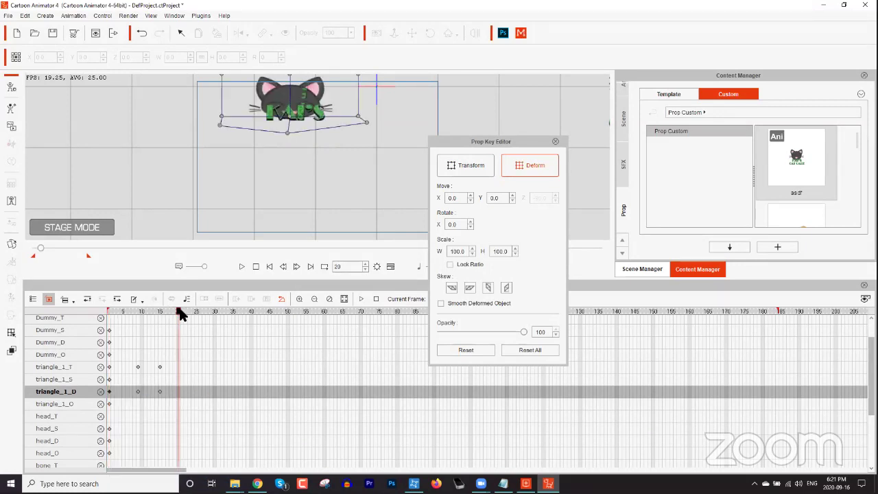
{"action": "right_click", "coordinate": [177, 390]}
{"action": "left_click", "coordinate": [202, 416]}
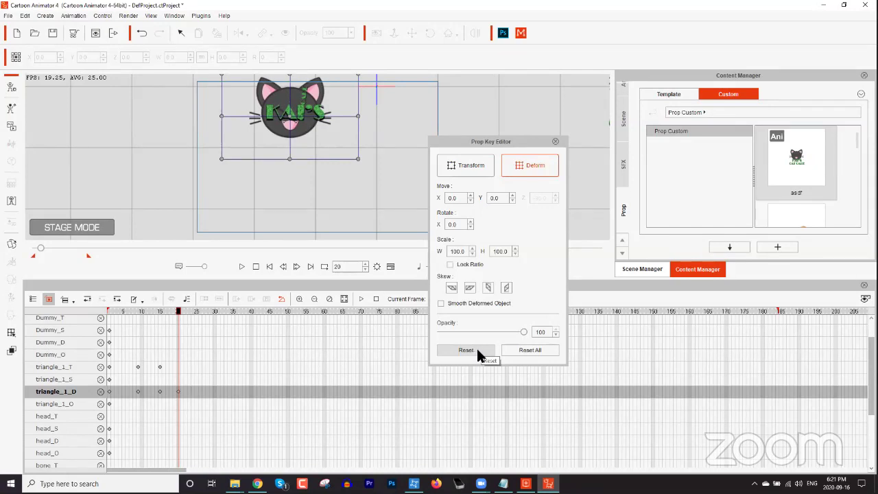
Step: Play the animation from frame 1 to review the cat head's stretch and squash, ending at frame 20
{"action": "left_click_drag", "start_coordinate": [178, 312], "coordinate": [101, 318]}
{"action": "key", "text": "space"}
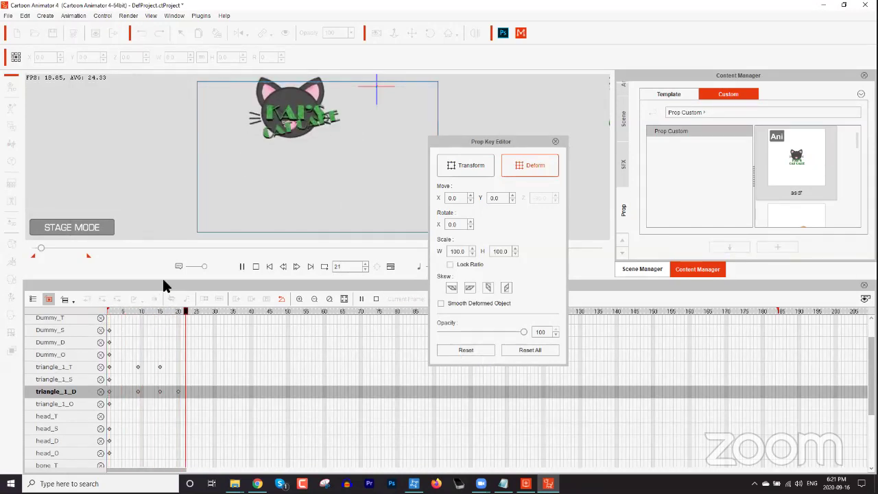
{"action": "key", "text": "space"}
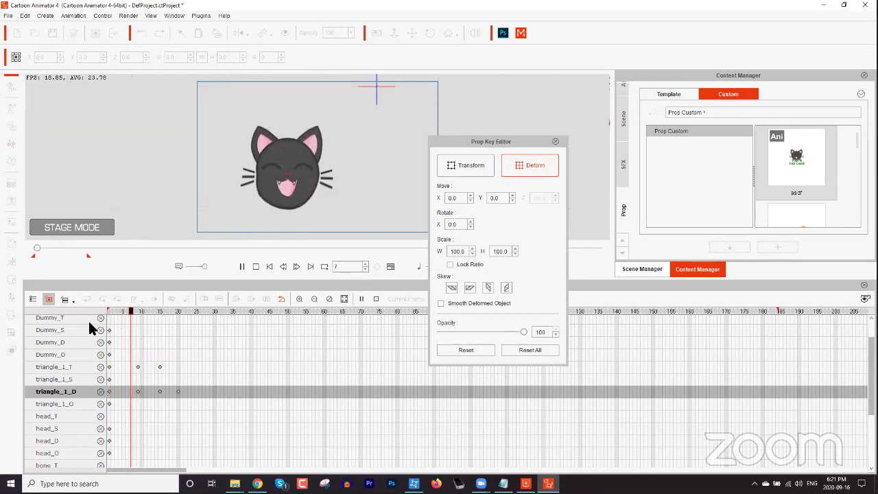
{"action": "left_click_drag", "start_coordinate": [154, 312], "coordinate": [178, 314]}
Step: Export the dangerous_start motion clip to the Desktop as a prop motion file named Test, and close the Prop Key Editor
{"action": "scroll", "coordinate": [175, 329], "scroll_direction": "up", "scroll_amount": 1}
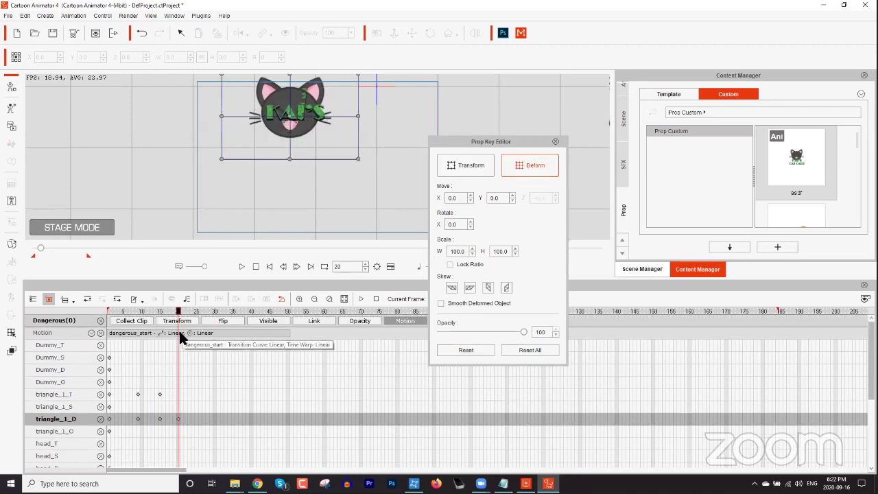
{"action": "left_click", "coordinate": [180, 331]}
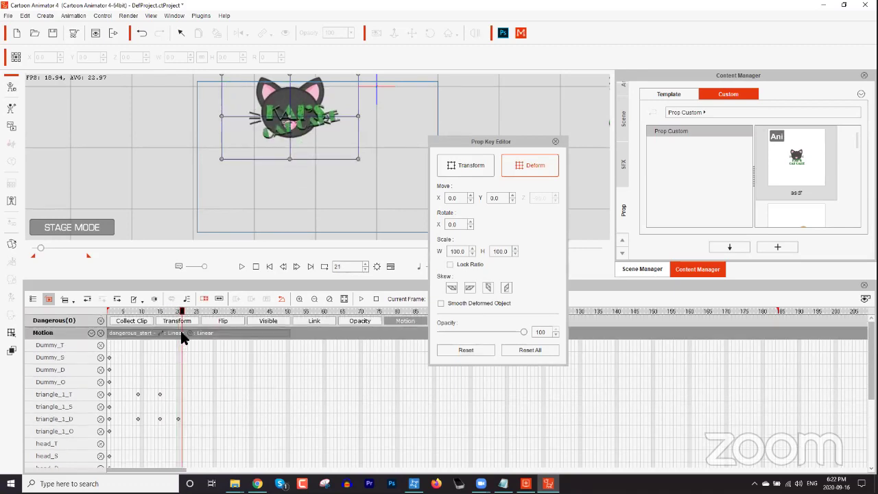
{"action": "right_click", "coordinate": [141, 332]}
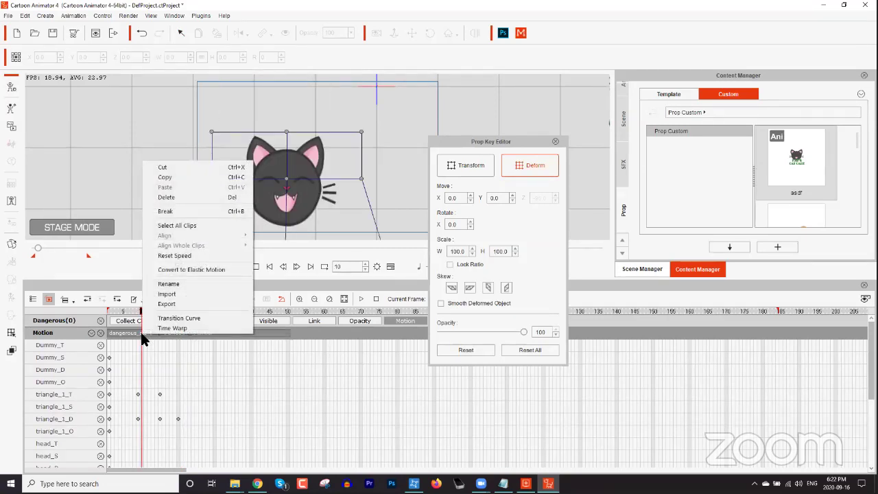
{"action": "left_click", "coordinate": [173, 304]}
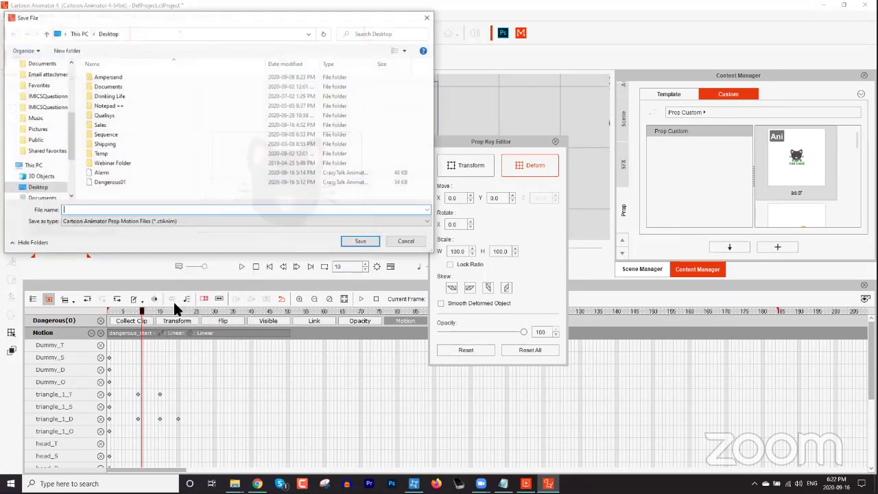
{"action": "type", "text": "Test"}
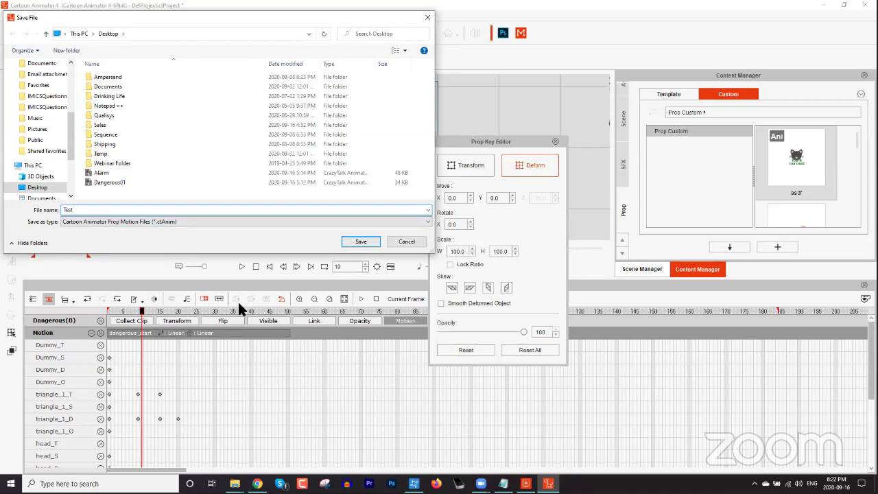
{"action": "left_click", "coordinate": [360, 242]}
{"action": "left_click", "coordinate": [556, 143]}
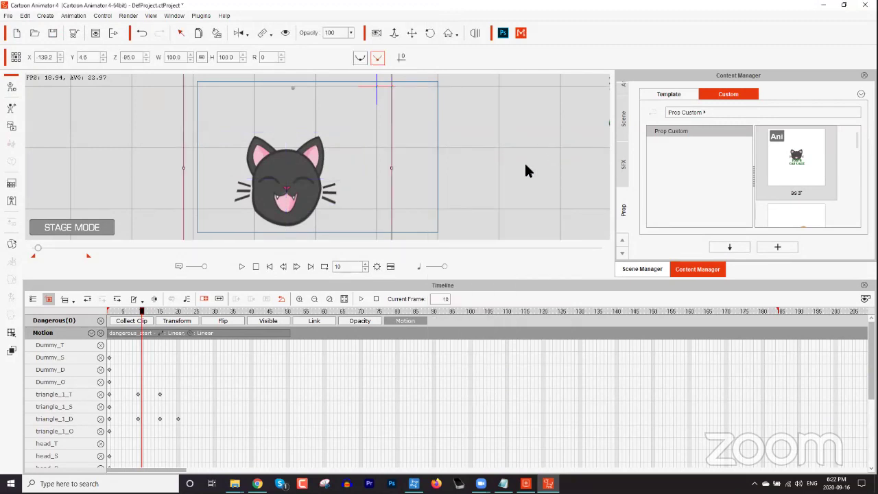
Step: Move the second logo prop to about X 288.6, Y -133.9, remove its object animation and return to frame 1
{"action": "left_click_drag", "start_coordinate": [543, 168], "coordinate": [418, 137]}
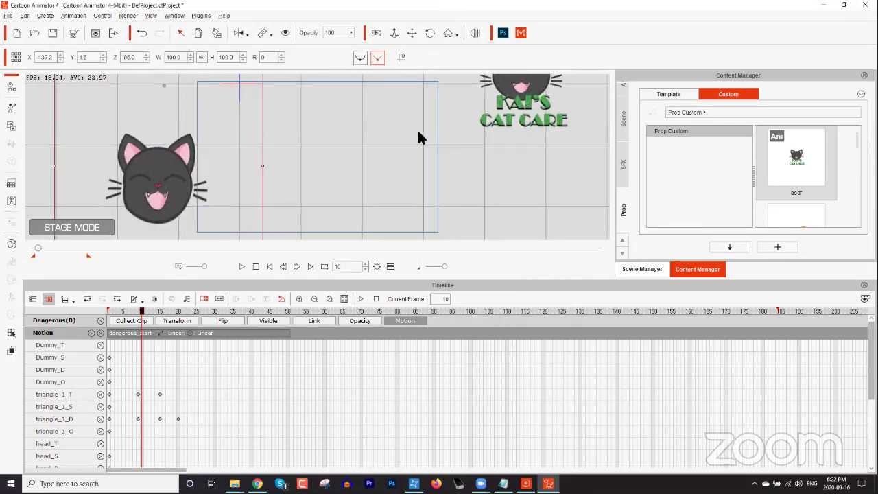
{"action": "left_click", "coordinate": [521, 96]}
{"action": "left_click_drag", "start_coordinate": [522, 96], "coordinate": [411, 170]}
{"action": "right_click", "coordinate": [410, 170]}
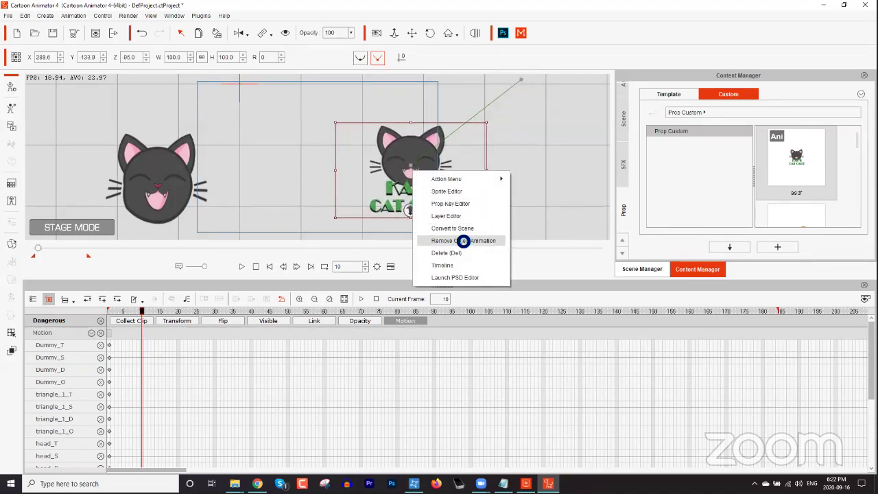
{"action": "left_click", "coordinate": [465, 241]}
{"action": "left_click", "coordinate": [32, 250]}
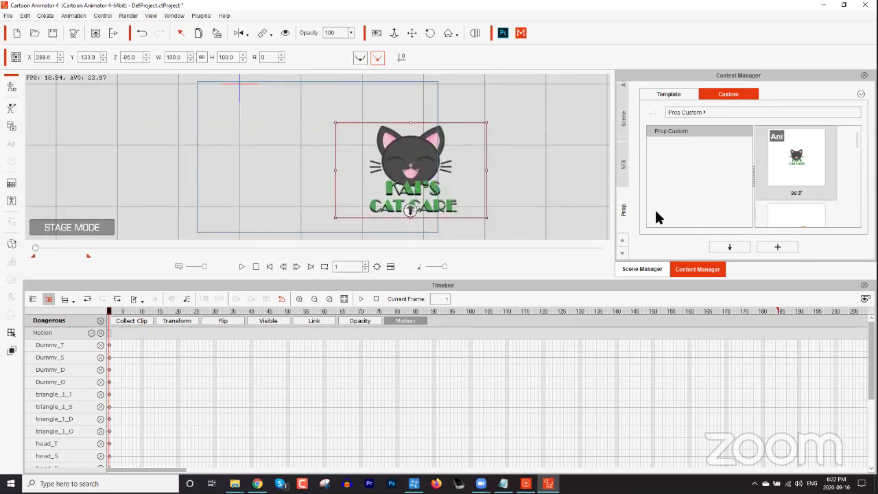
Step: Apply the Test motion file from the desktop to the second logo prop and scrub through its opening frames
{"action": "key", "text": "super+d"}
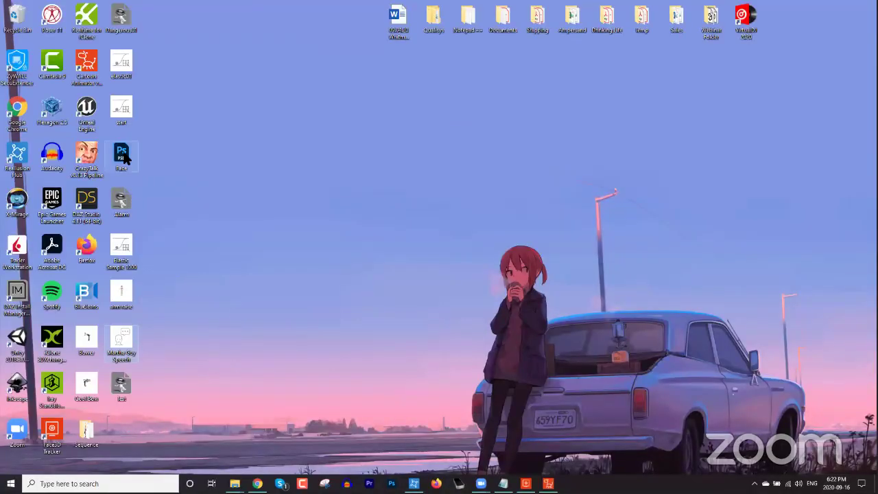
{"action": "left_click_drag", "start_coordinate": [121, 387], "coordinate": [420, 170]}
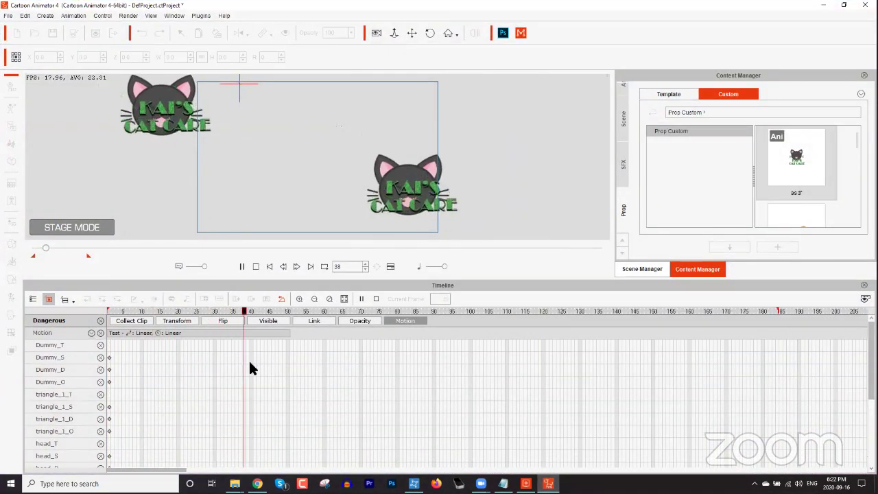
{"action": "left_click_drag", "start_coordinate": [187, 309], "coordinate": [145, 313]}
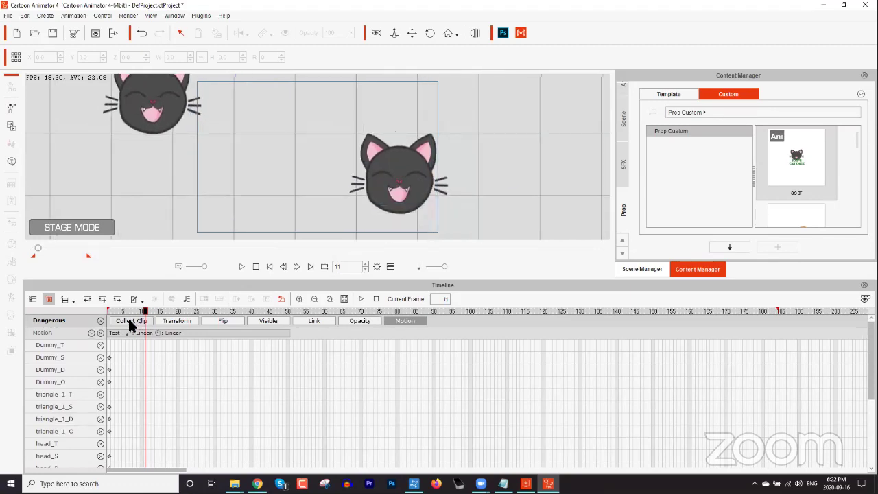
{"action": "left_click_drag", "start_coordinate": [125, 310], "coordinate": [143, 312]}
Step: Compare the motion clips and sprite keyframes of the original and second logo props at frame 9
{"action": "right_click", "coordinate": [165, 332]}
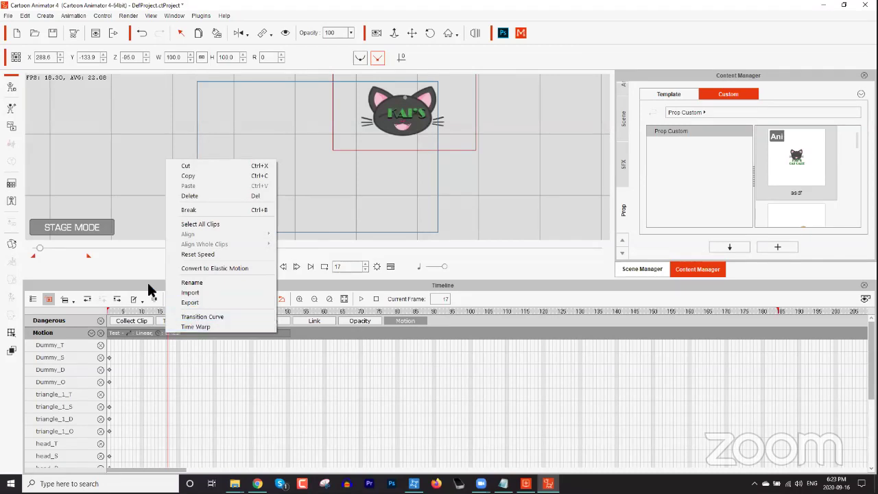
{"action": "left_click", "coordinate": [187, 312]}
{"action": "left_click_drag", "start_coordinate": [169, 312], "coordinate": [139, 310]}
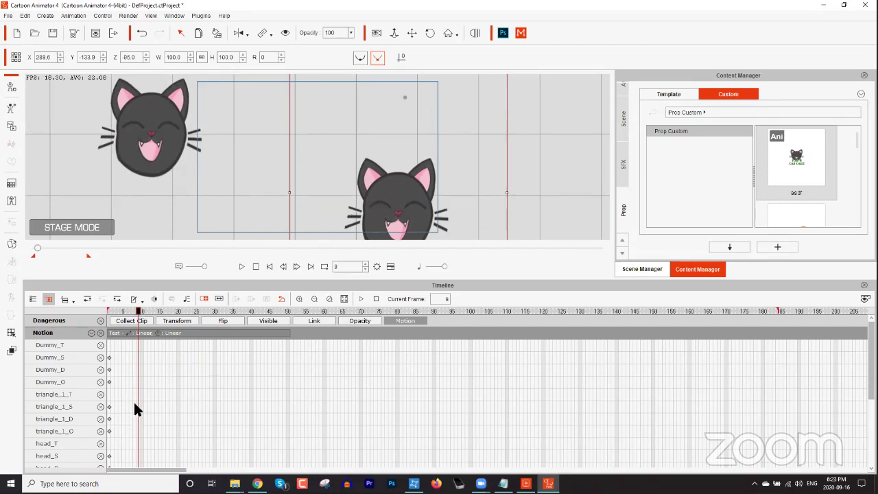
{"action": "left_click", "coordinate": [165, 144]}
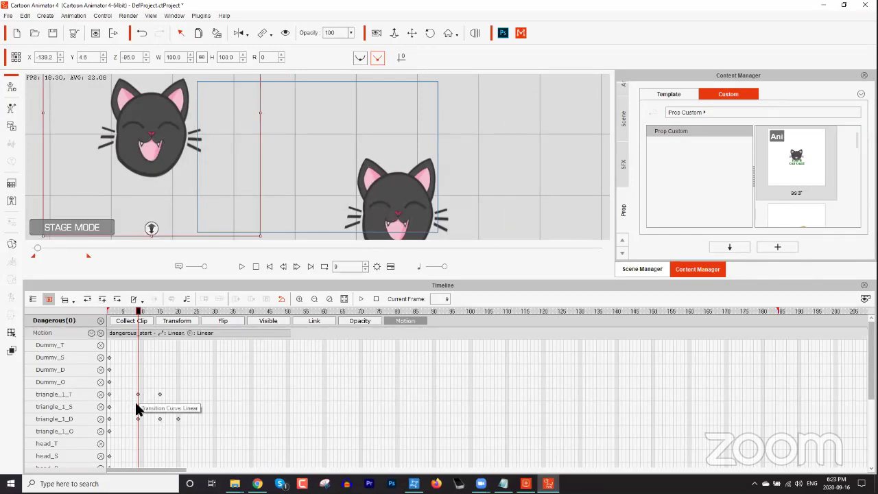
{"action": "left_click", "coordinate": [398, 192]}
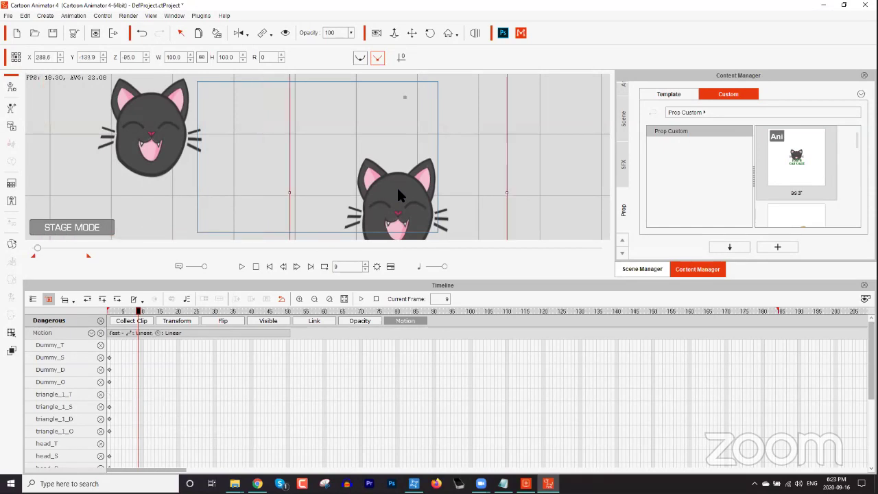
{"action": "left_click", "coordinate": [150, 124]}
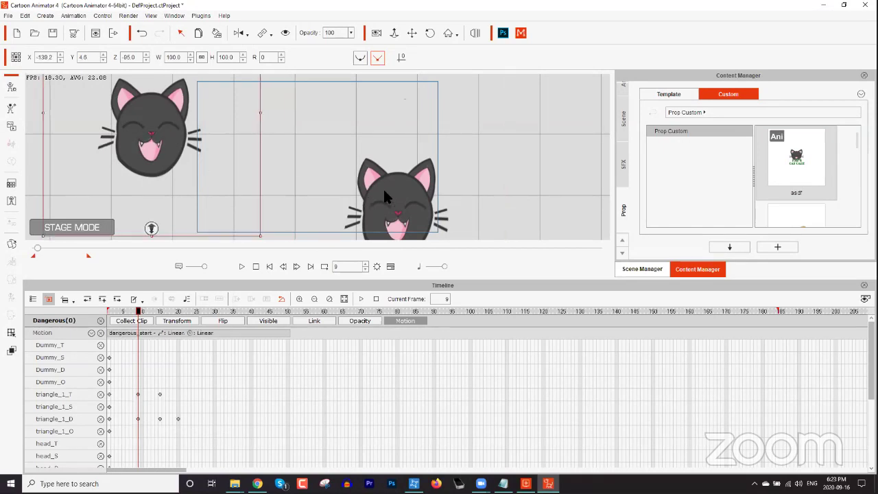
Step: Convert the second logo prop's Test motion clip to elastic motion, close the Elastic Motion Editor and scrub to frame 11
{"action": "left_click", "coordinate": [208, 331]}
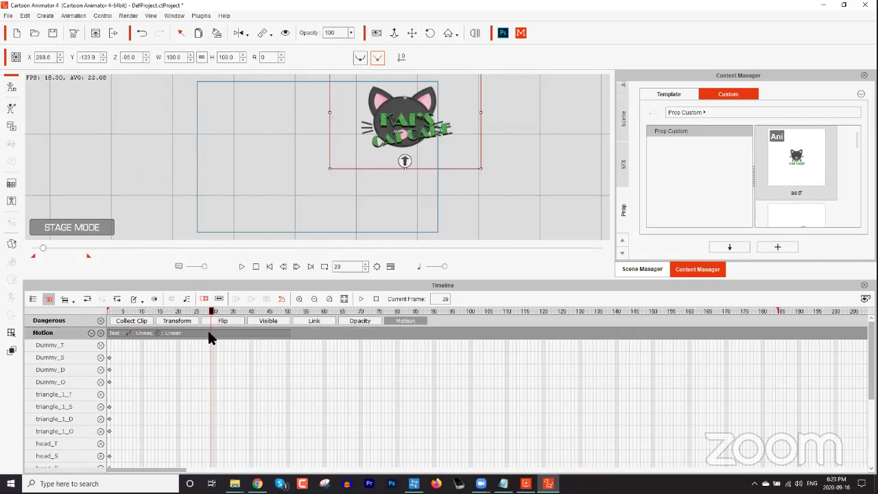
{"action": "right_click", "coordinate": [207, 331]}
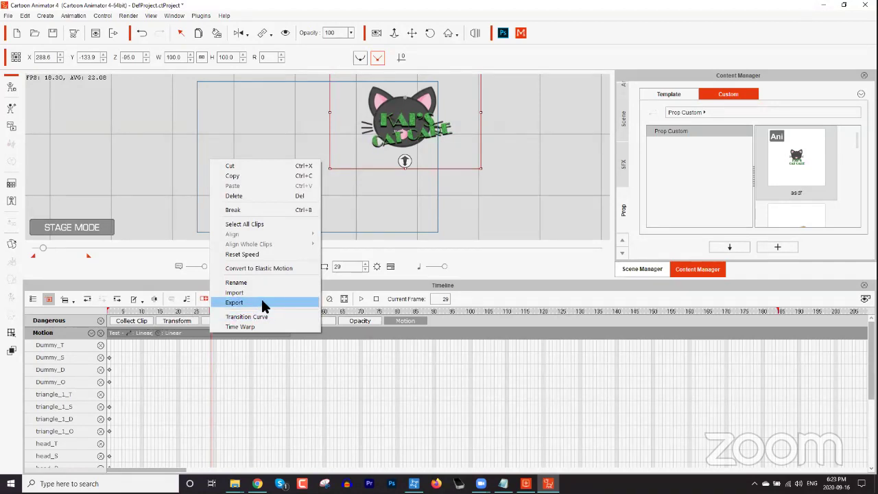
{"action": "left_click", "coordinate": [463, 57]}
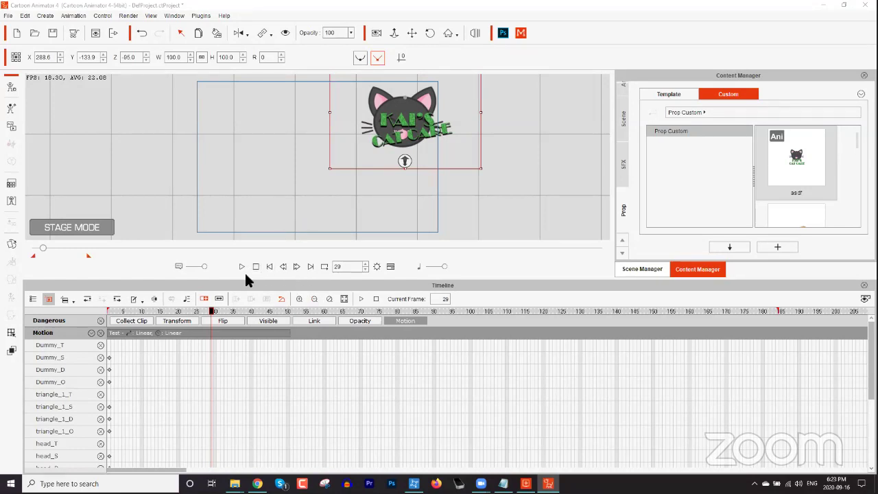
{"action": "left_click", "coordinate": [184, 332]}
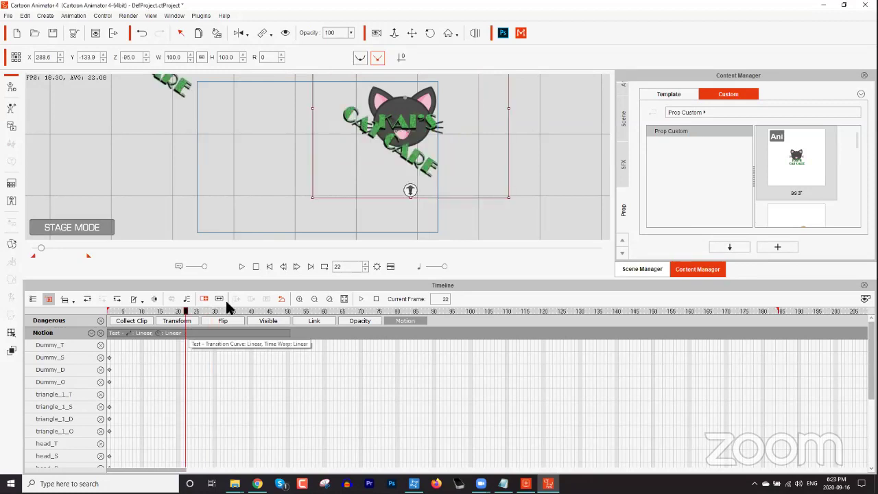
{"action": "right_click", "coordinate": [217, 334]}
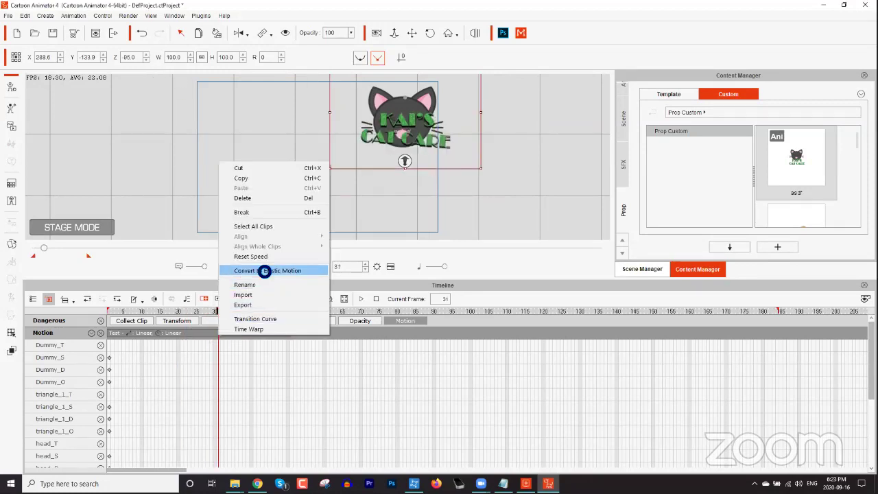
{"action": "left_click", "coordinate": [265, 269]}
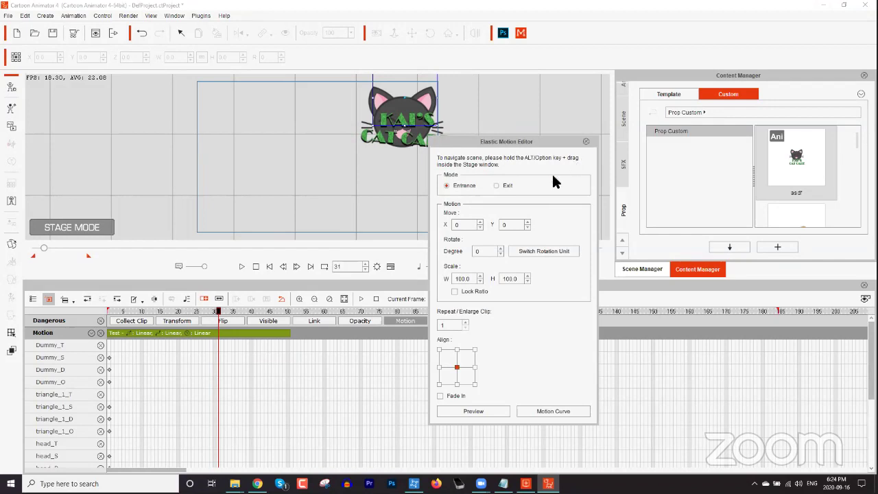
{"action": "left_click", "coordinate": [586, 142]}
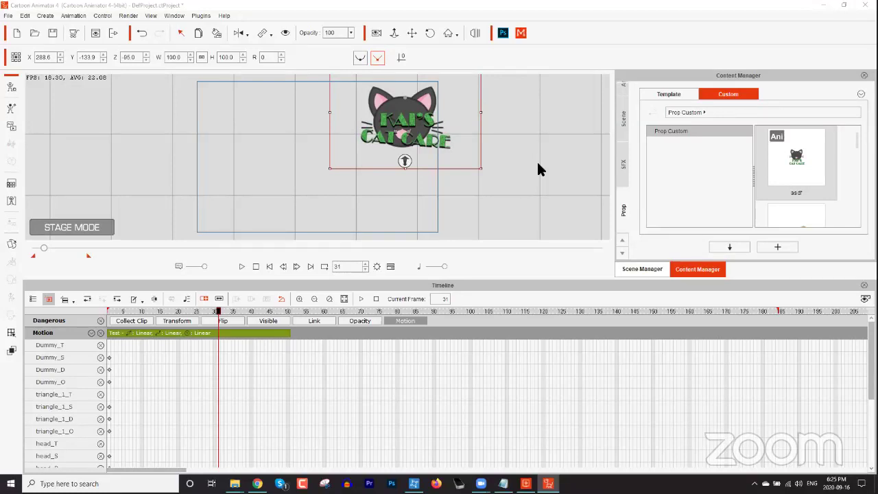
{"action": "left_click_drag", "start_coordinate": [192, 312], "coordinate": [144, 317]}
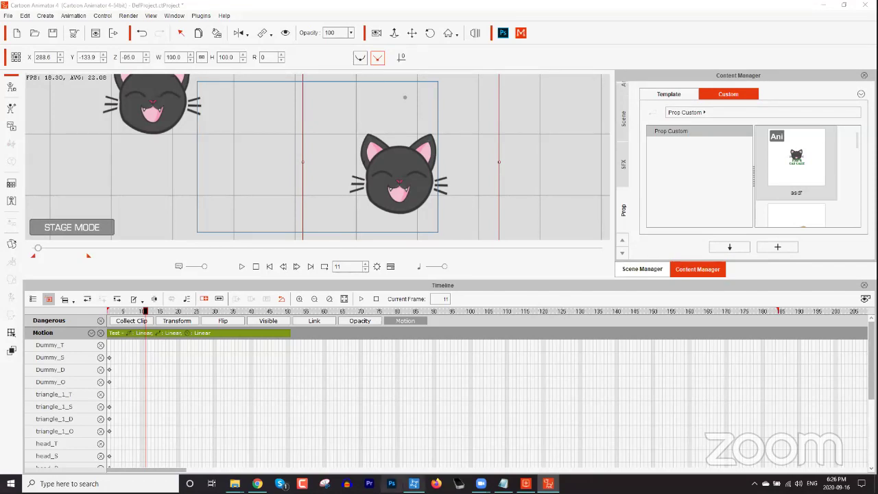
Step: Switch to the Links file in Notepad, copy its selected tutorial links, and minimise the file
{"action": "left_click", "coordinate": [503, 484]}
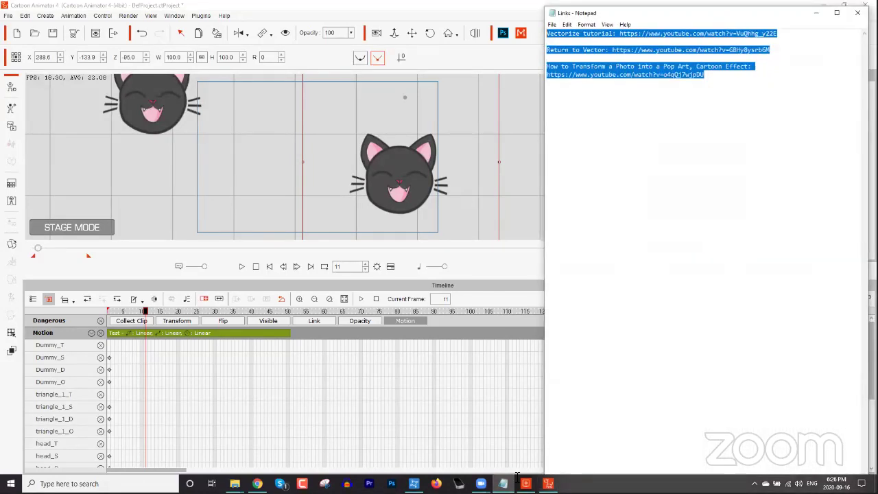
{"action": "right_click", "coordinate": [584, 73]}
{"action": "left_click", "coordinate": [607, 102]}
{"action": "left_click", "coordinate": [470, 284]}
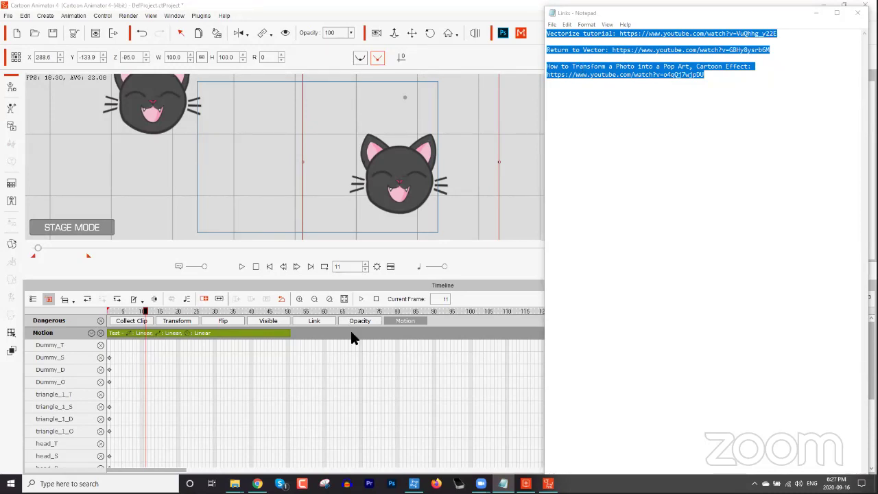
{"action": "left_click", "coordinate": [583, 77]}
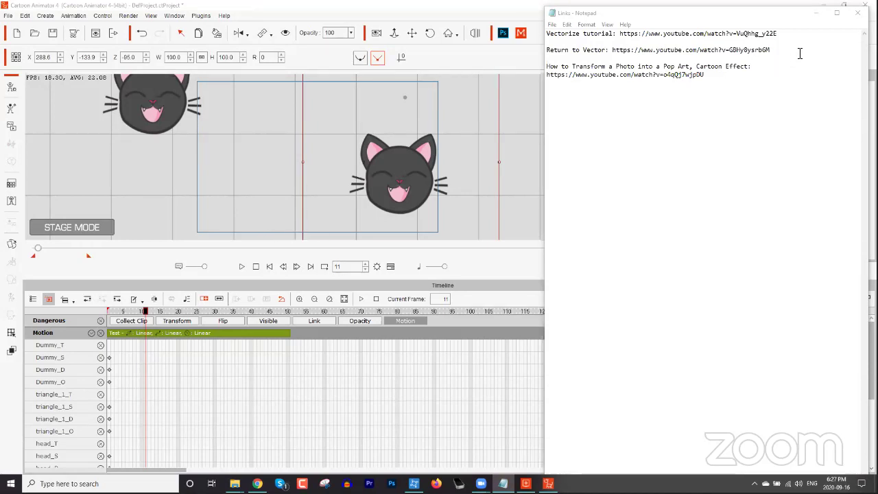
{"action": "left_click", "coordinate": [816, 12]}
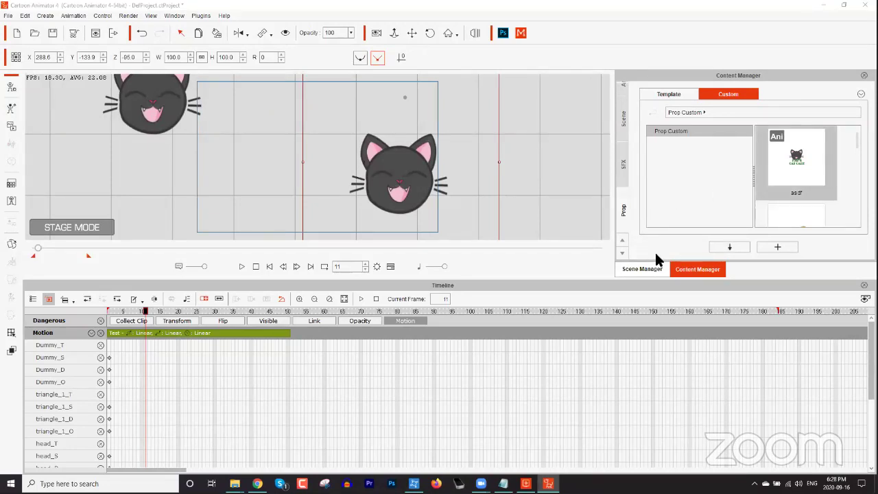
Step: Hide the timeline to enlarge the stage and open the 1_G3 360 Human folder of the actor templates
{"action": "left_click_drag", "start_coordinate": [580, 281], "coordinate": [604, 345]}
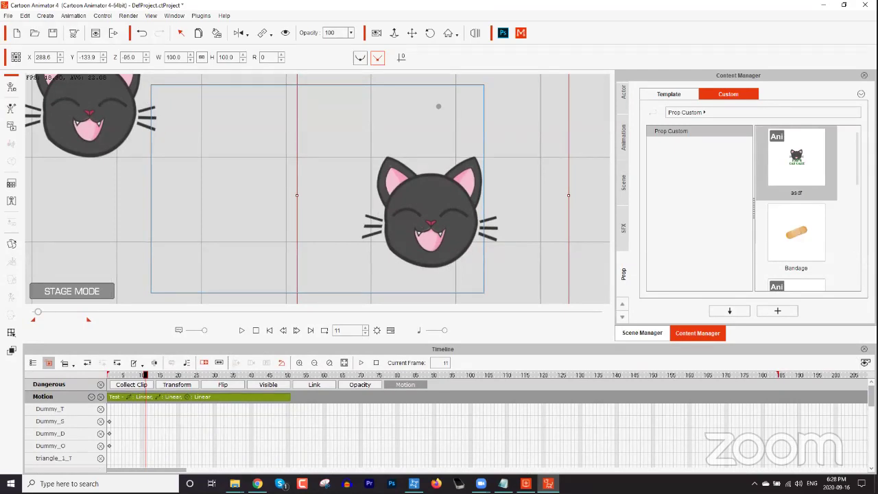
{"action": "key", "text": "F3"}
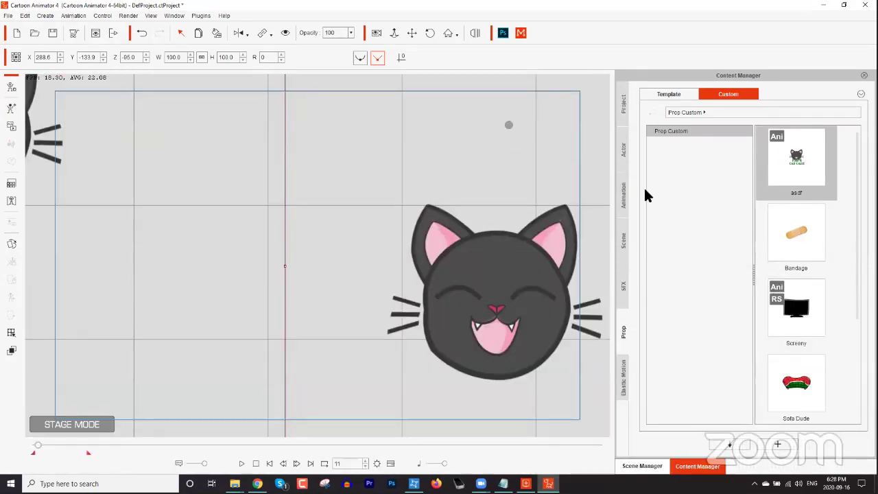
{"action": "left_click", "coordinate": [621, 153]}
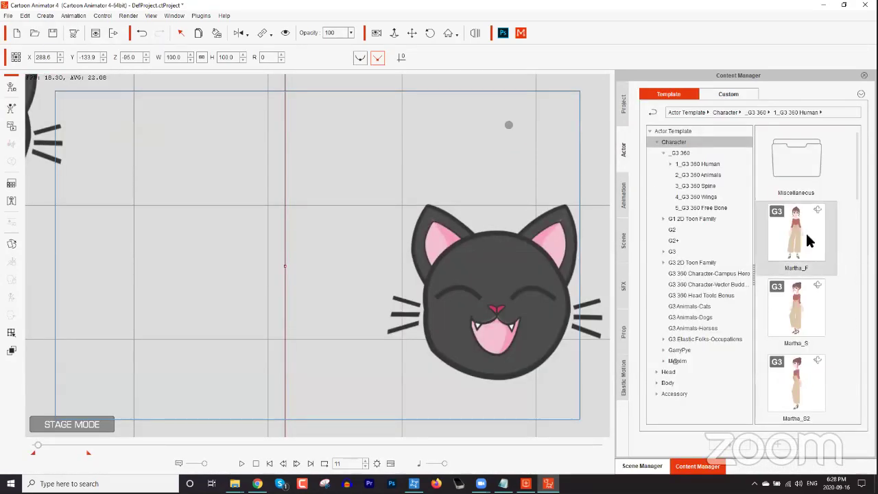
{"action": "left_click", "coordinate": [800, 236]}
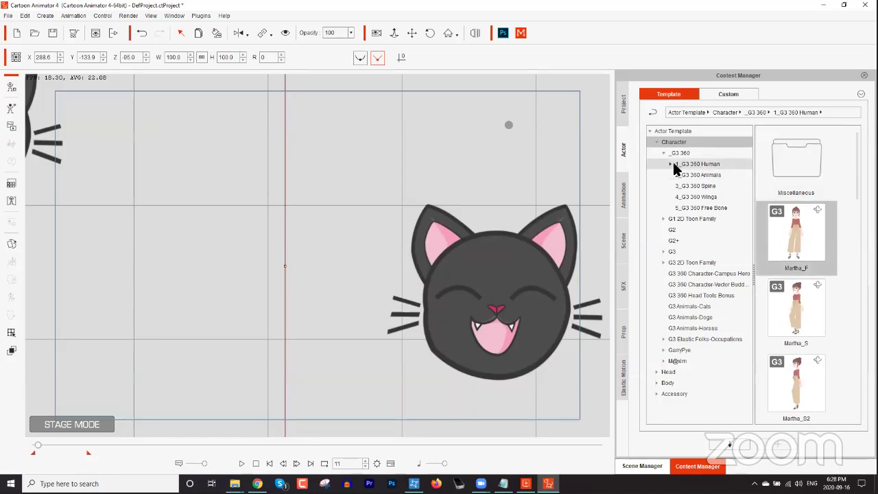
{"action": "left_click", "coordinate": [686, 165]}
{"action": "left_click", "coordinate": [692, 164]}
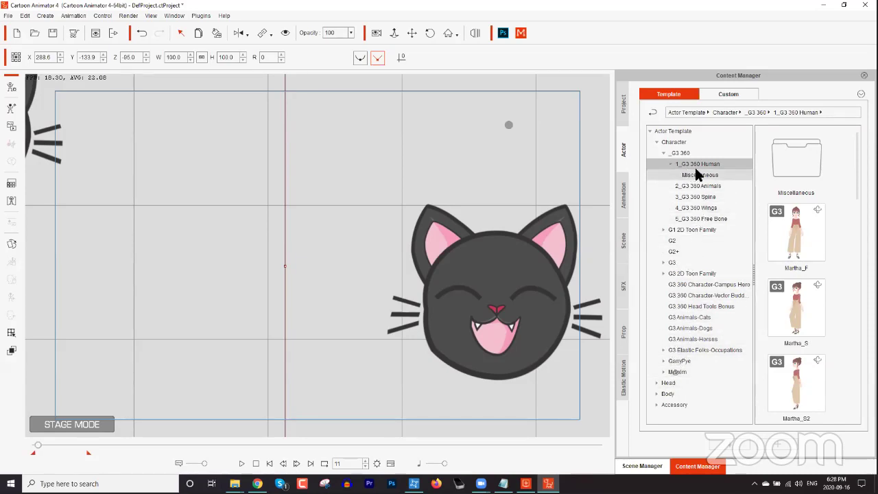
Step: Browse the actor template folders, checking the G3 360 Face Tool's Template Heads and the G3 character categories
{"action": "left_click", "coordinate": [663, 152]}
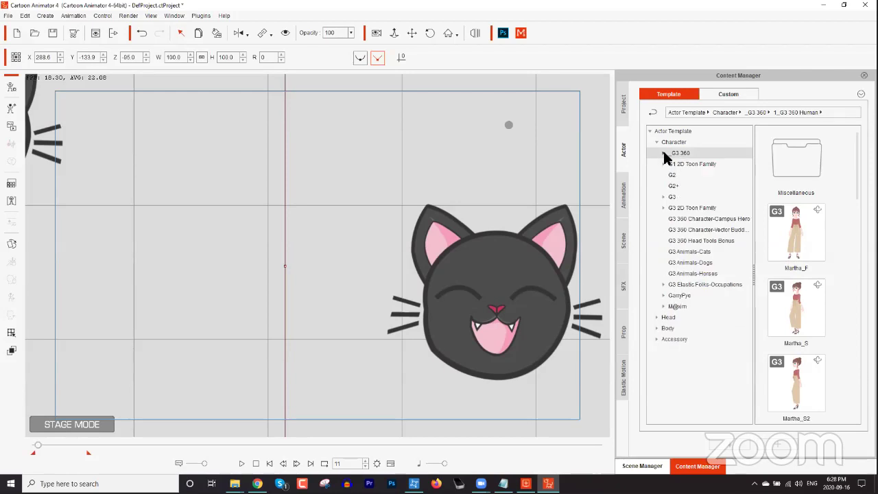
{"action": "left_click", "coordinate": [656, 318]}
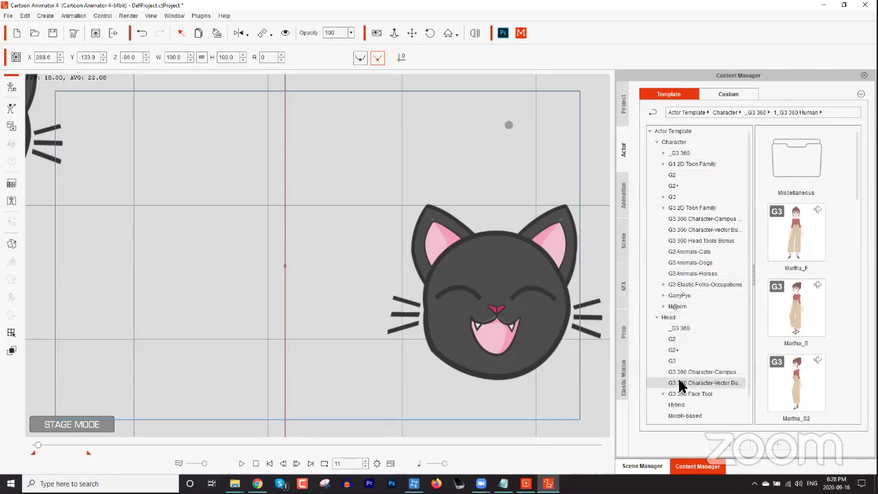
{"action": "left_click", "coordinate": [664, 394]}
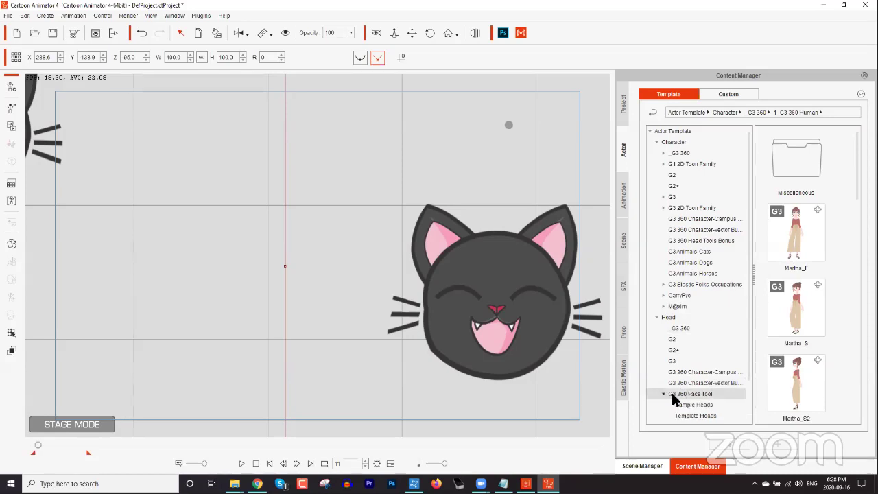
{"action": "scroll", "coordinate": [674, 400], "scroll_direction": "down", "scroll_amount": 2}
{"action": "left_click", "coordinate": [698, 372]}
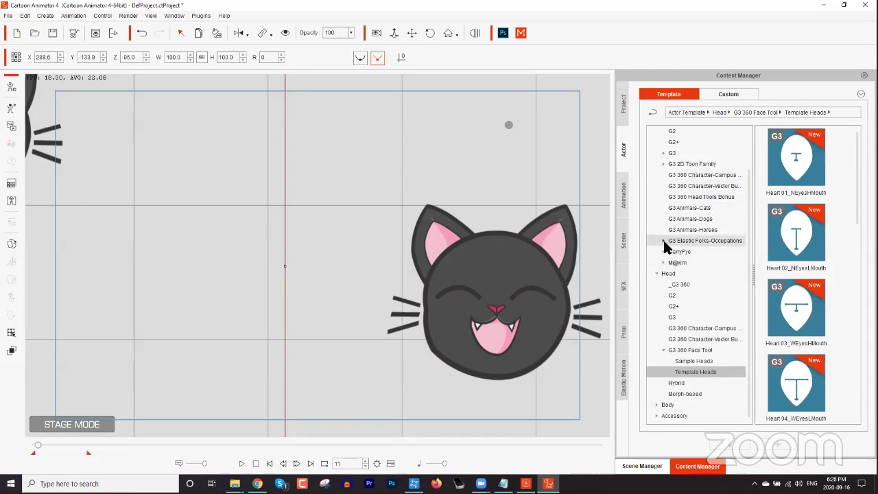
{"action": "scroll", "coordinate": [680, 203], "scroll_direction": "up", "scroll_amount": 2}
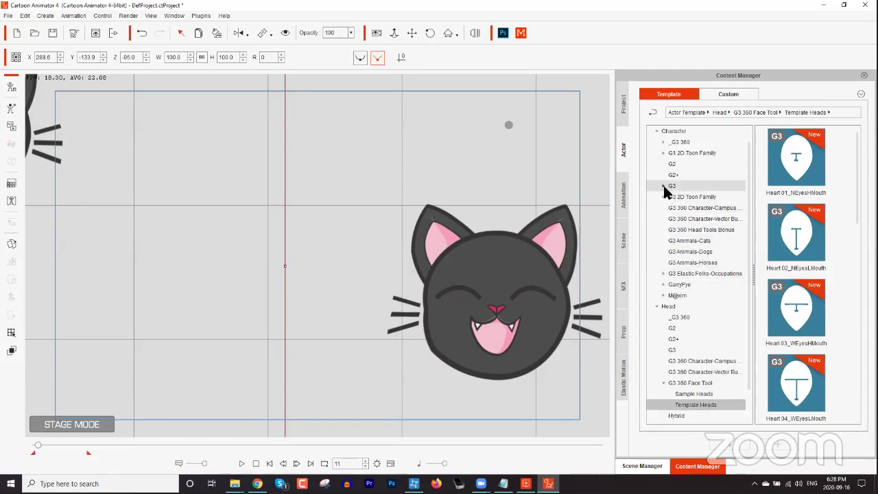
{"action": "left_click", "coordinate": [664, 185]}
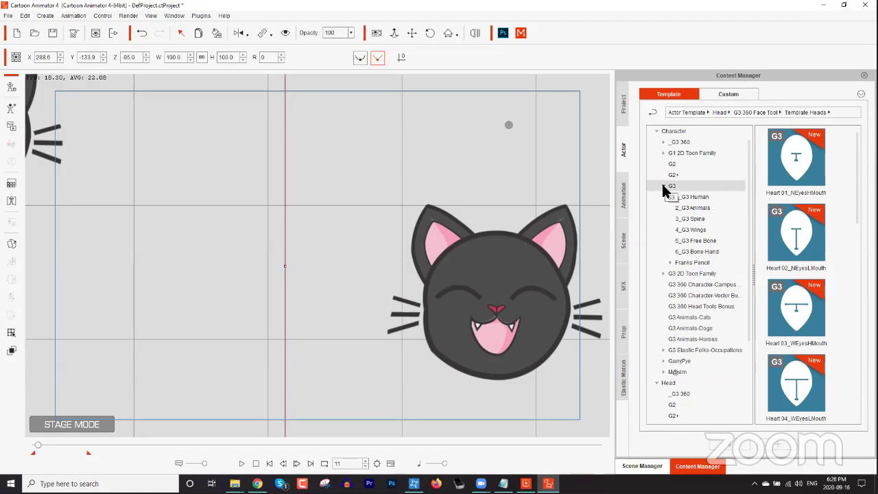
{"action": "left_click", "coordinate": [663, 185]}
{"action": "scroll", "coordinate": [663, 159], "scroll_direction": "up", "scroll_amount": 1}
Step: Add the Red_F character from the 1_G3 360 Human templates to the stage at about X 173.0, Y -297.2
{"action": "left_click", "coordinate": [663, 152]}
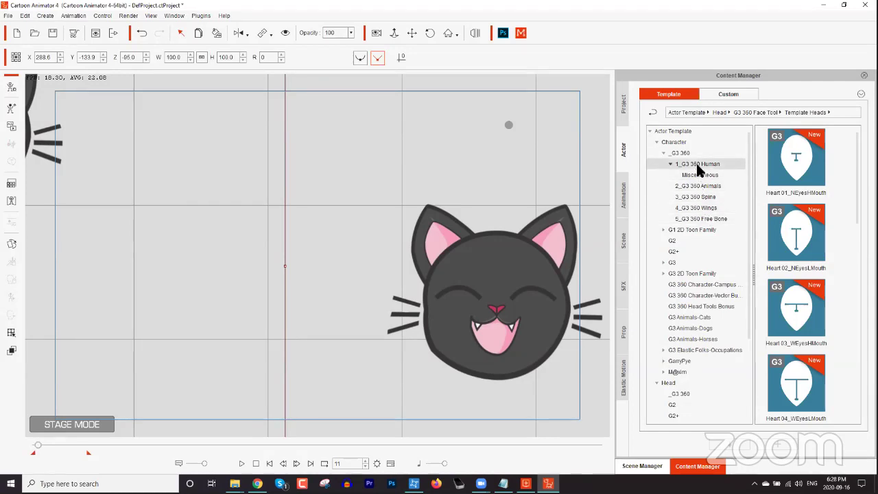
{"action": "left_click", "coordinate": [696, 163]}
{"action": "left_click_drag", "start_coordinate": [857, 182], "coordinate": [858, 289]}
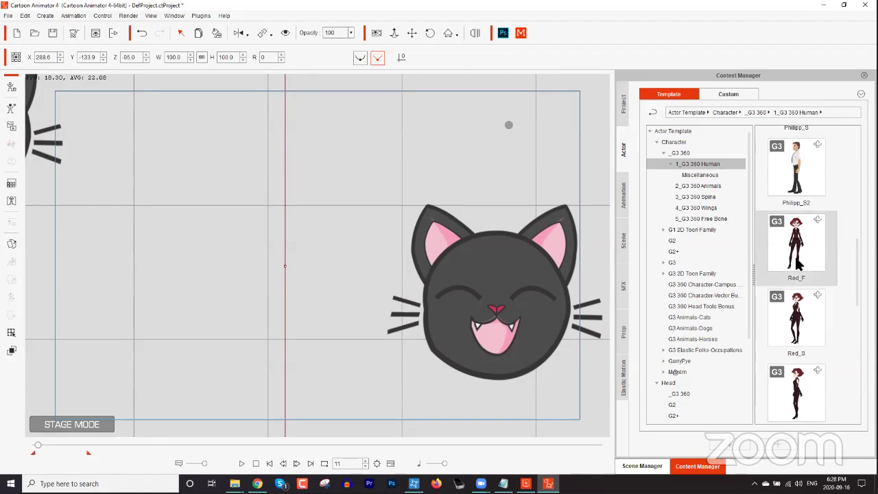
{"action": "left_click_drag", "start_coordinate": [797, 247], "coordinate": [704, 306]}
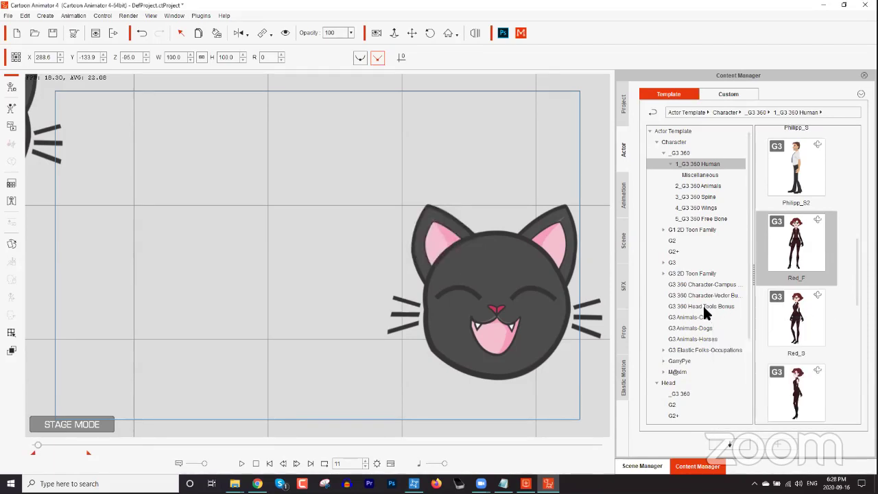
Step: Add the Helsing character from G3 360 Head Tools Bonus at about X 43.9, Y -310.9, and delete the red-haired character
{"action": "left_click", "coordinate": [704, 306]}
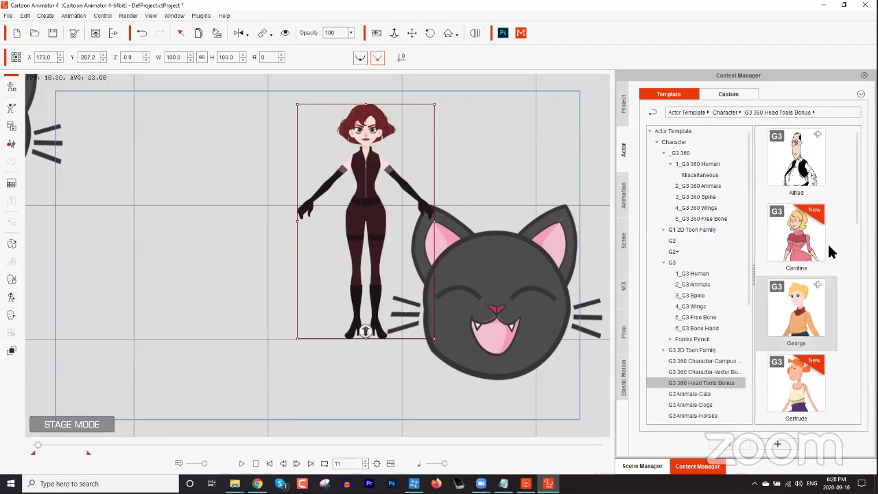
{"action": "left_click_drag", "start_coordinate": [856, 176], "coordinate": [855, 202]}
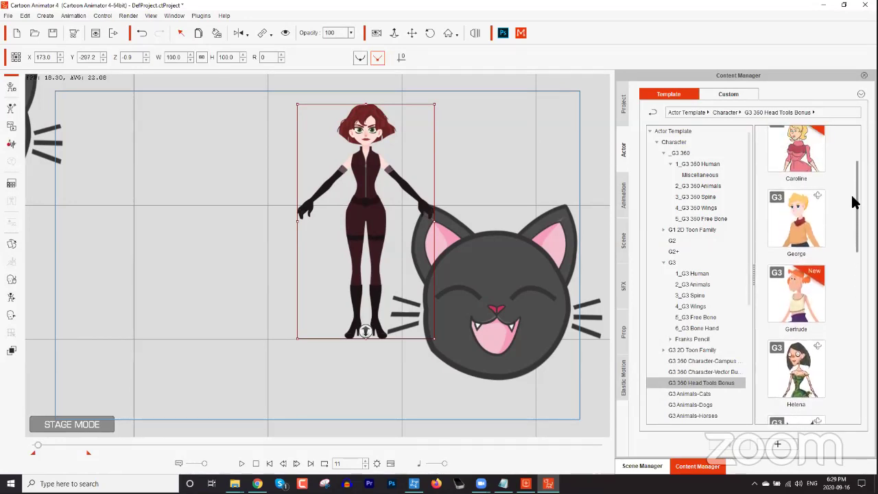
{"action": "scroll", "coordinate": [857, 236], "scroll_direction": "down", "scroll_amount": 2}
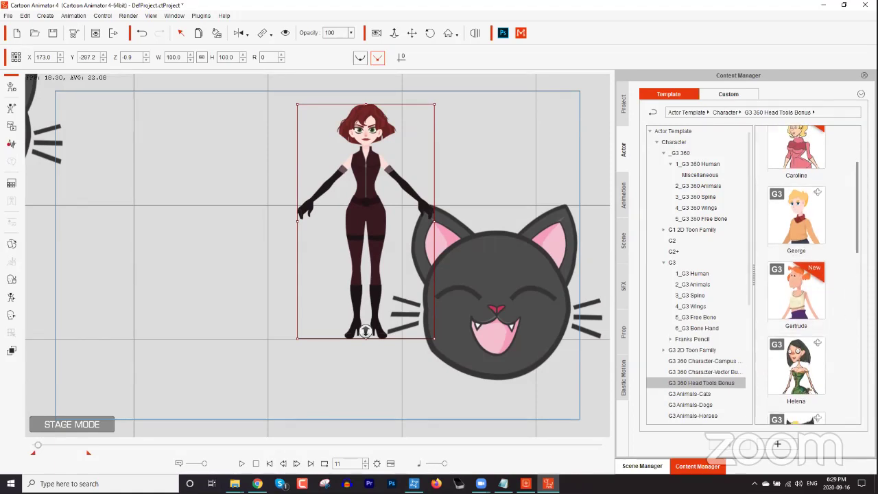
{"action": "scroll", "coordinate": [851, 288], "scroll_direction": "down", "scroll_amount": 1}
{"action": "left_click_drag", "start_coordinate": [796, 288], "coordinate": [191, 250]}
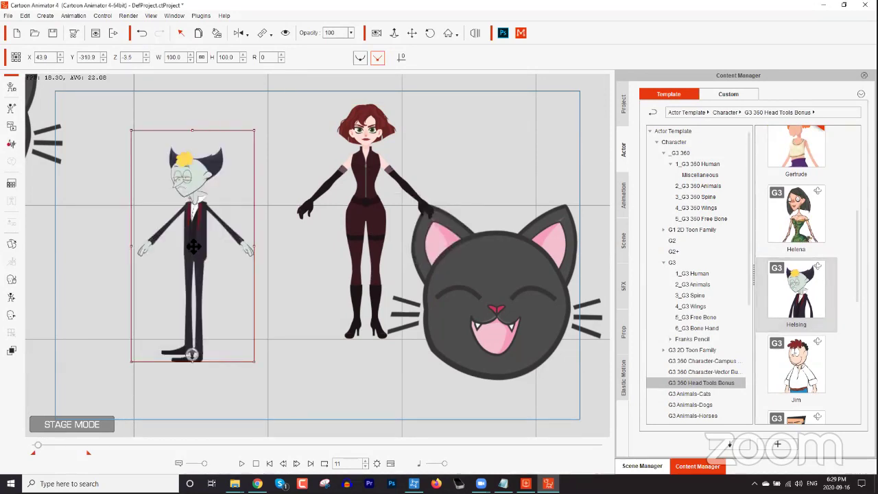
{"action": "left_click", "coordinate": [361, 192]}
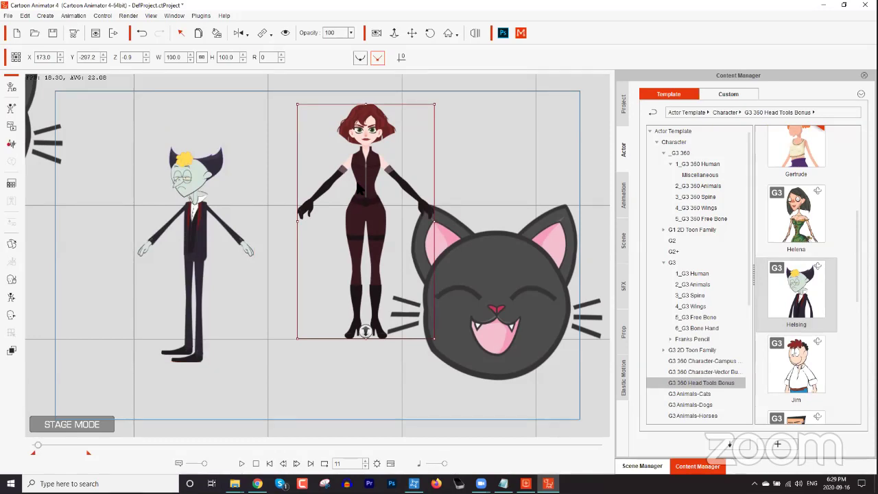
{"action": "key", "text": "Delete"}
Step: Open the Helsing character in Composer mode, select its face and launch the 360 Head Creator
{"action": "left_click", "coordinate": [201, 215]}
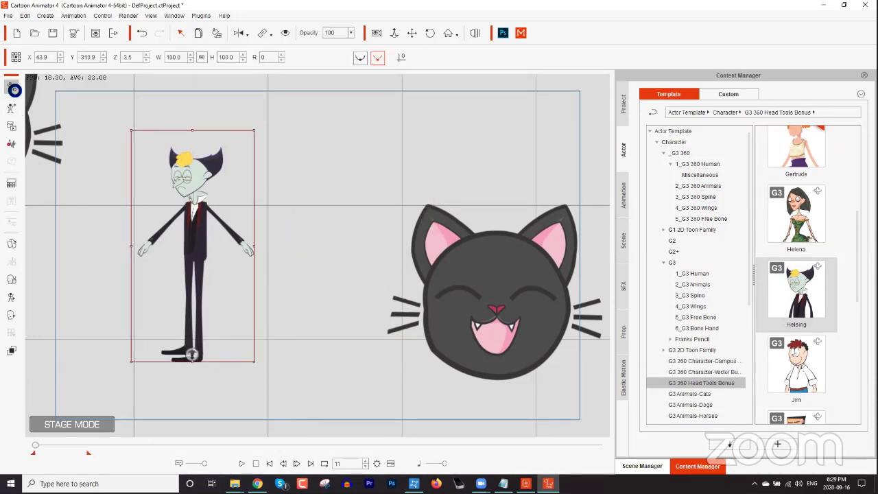
{"action": "left_click", "coordinate": [13, 90]}
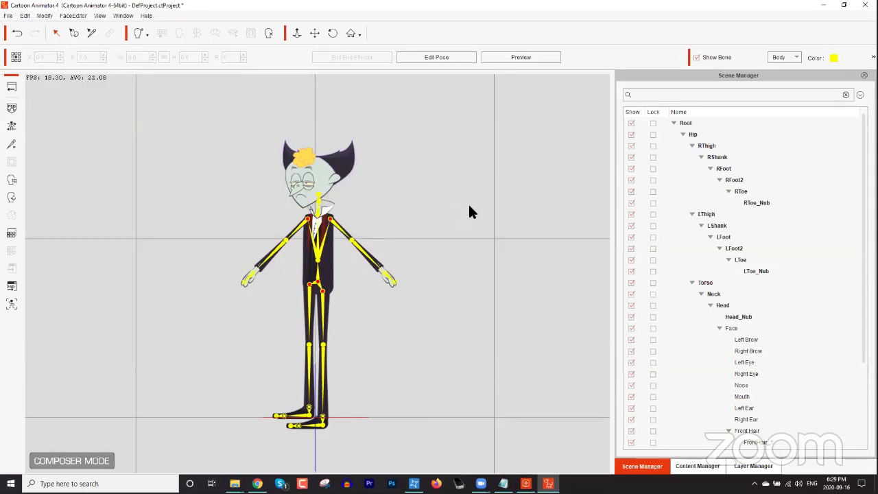
{"action": "left_click", "coordinate": [323, 187]}
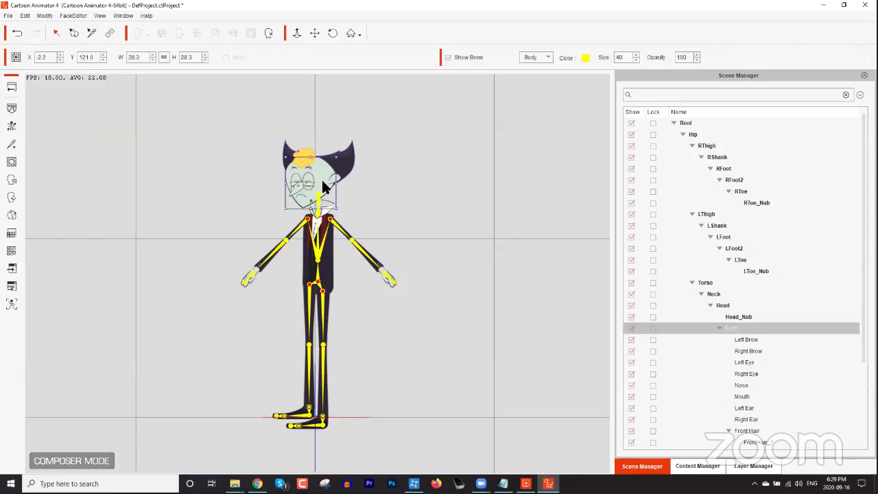
{"action": "left_click", "coordinate": [12, 199]}
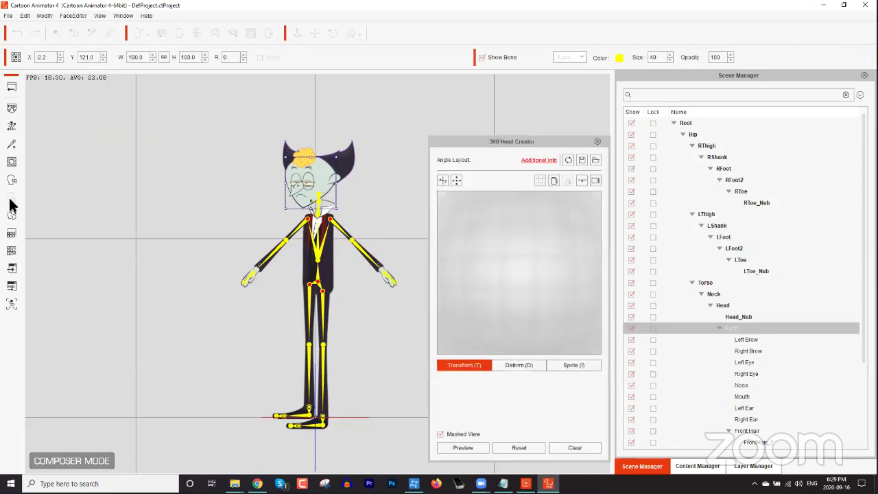
Step: Preview the vampire character's head at different angles in the 360 Head Creator, check its center angle and close the creator
{"action": "left_click", "coordinate": [479, 445]}
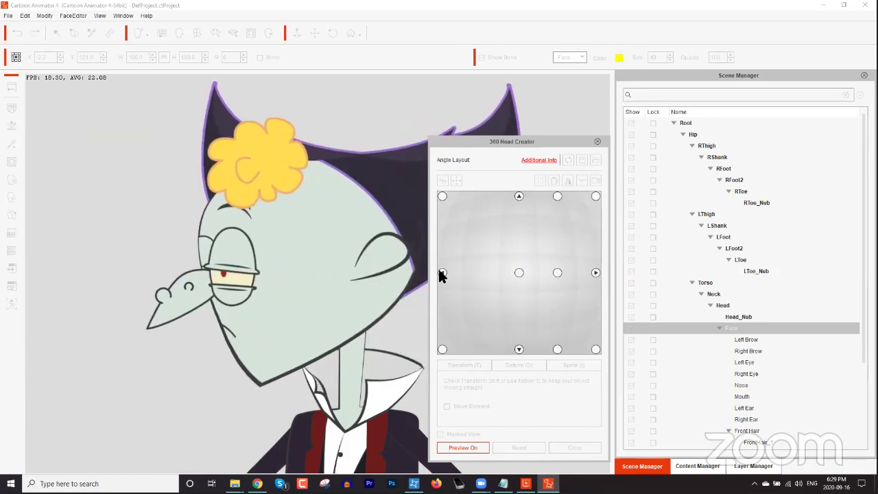
{"action": "left_click_drag", "start_coordinate": [507, 145], "coordinate": [660, 117]}
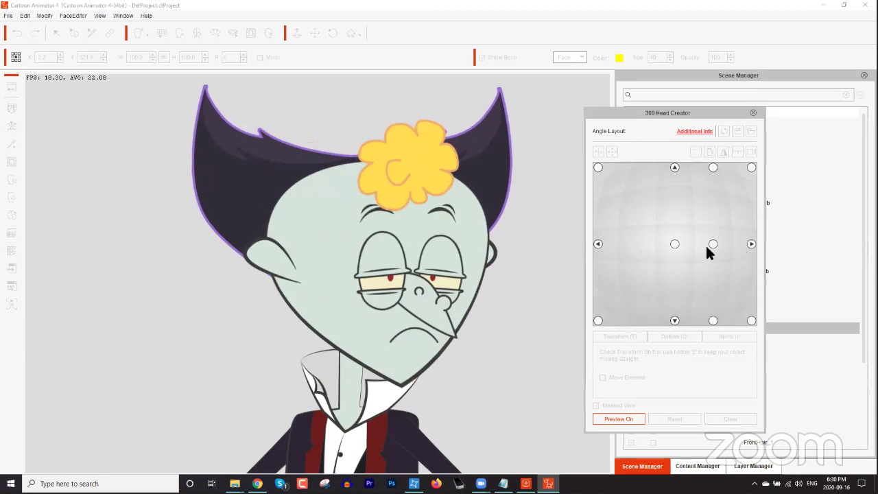
{"action": "left_click", "coordinate": [674, 243]}
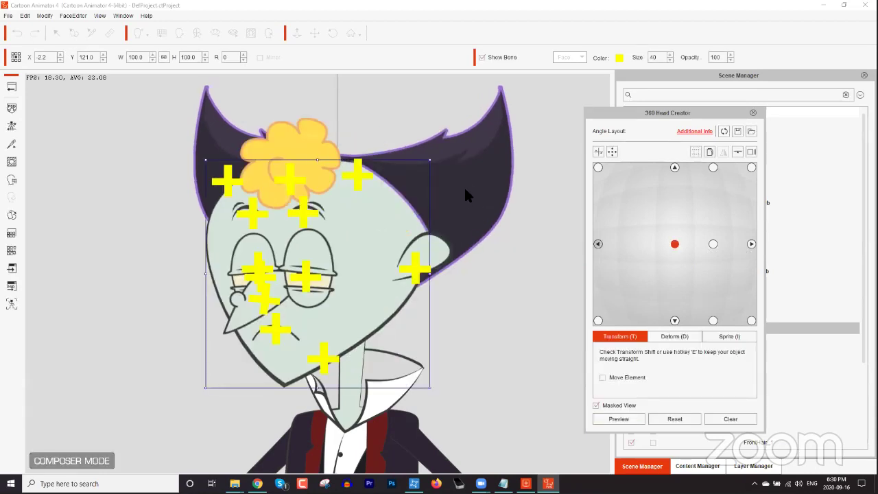
{"action": "left_click", "coordinate": [753, 114]}
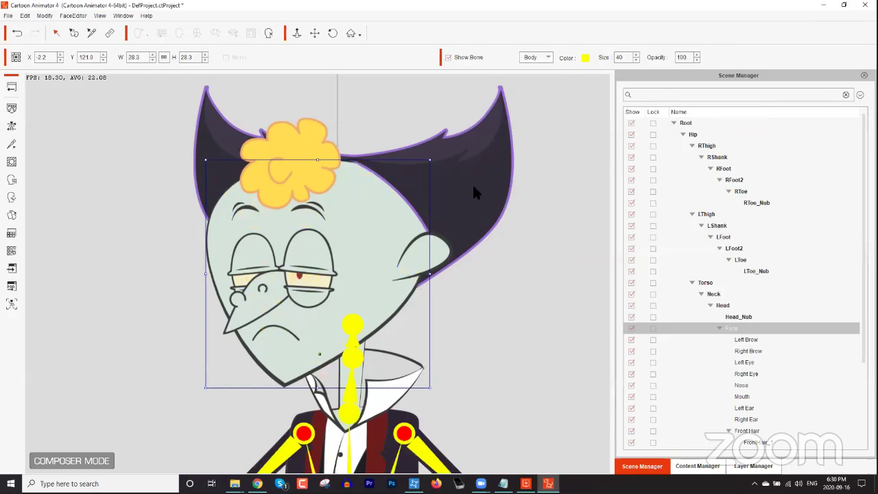
Step: Move the character's Back Hair layer above Front Hair at the start of the Talking Head group in the Layer Manager
{"action": "left_click", "coordinate": [439, 210]}
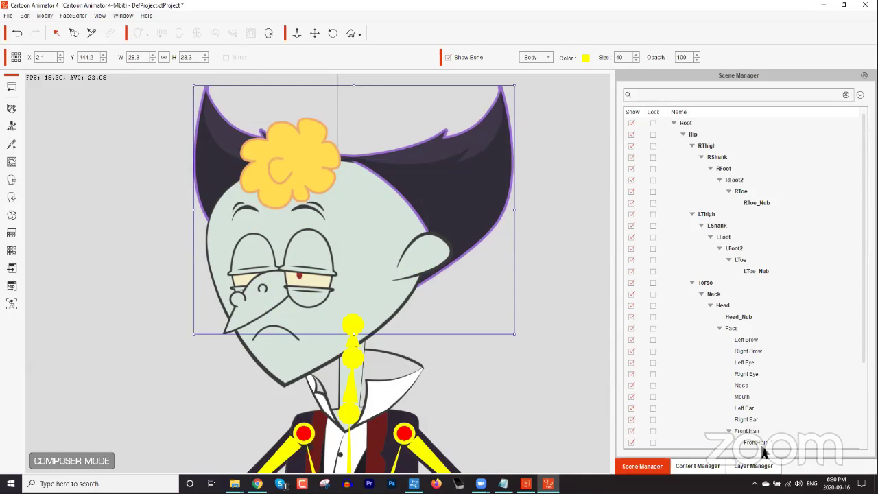
{"action": "left_click", "coordinate": [753, 466]}
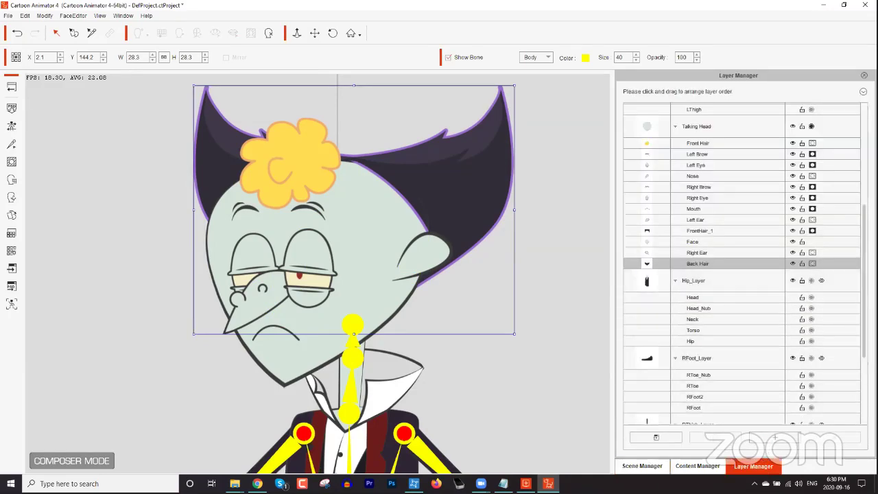
{"action": "scroll", "coordinate": [781, 317], "scroll_direction": "up", "scroll_amount": 4}
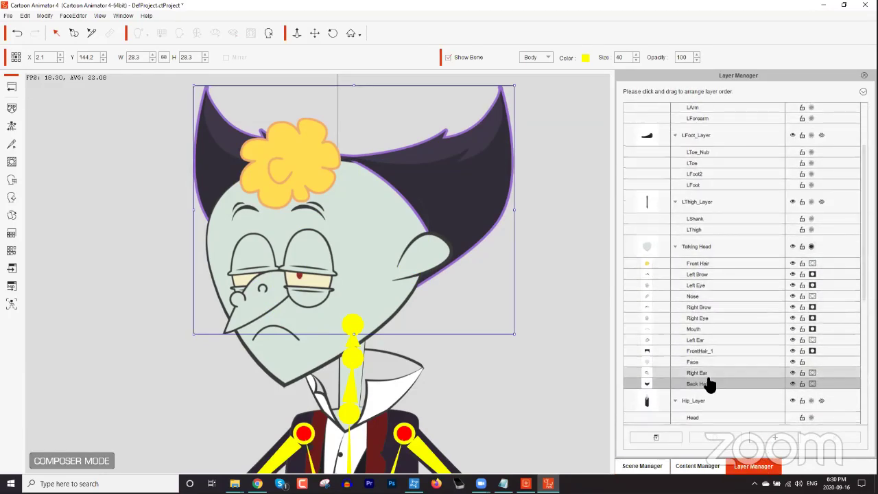
{"action": "left_click_drag", "start_coordinate": [710, 385], "coordinate": [714, 265]}
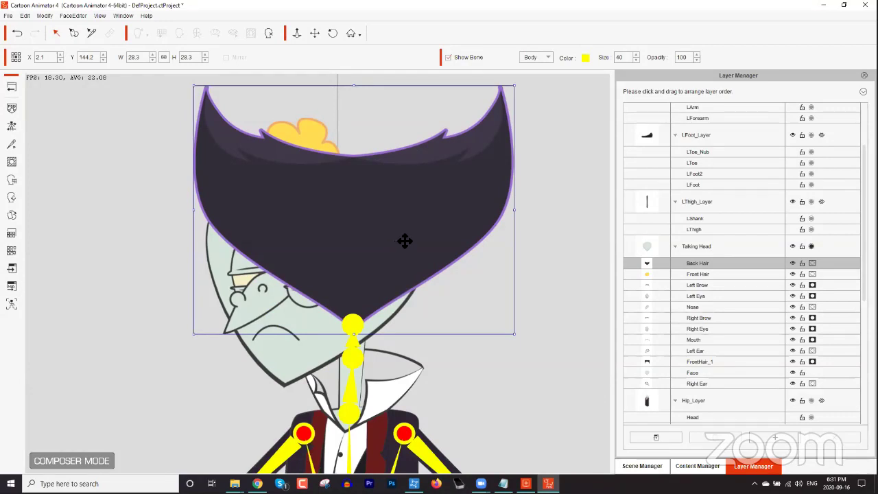
Step: Preview the head turning with the reordered hair in the 360 Head Creator, and return the Back Hair layer below Right Ear
{"action": "left_click", "coordinate": [9, 197]}
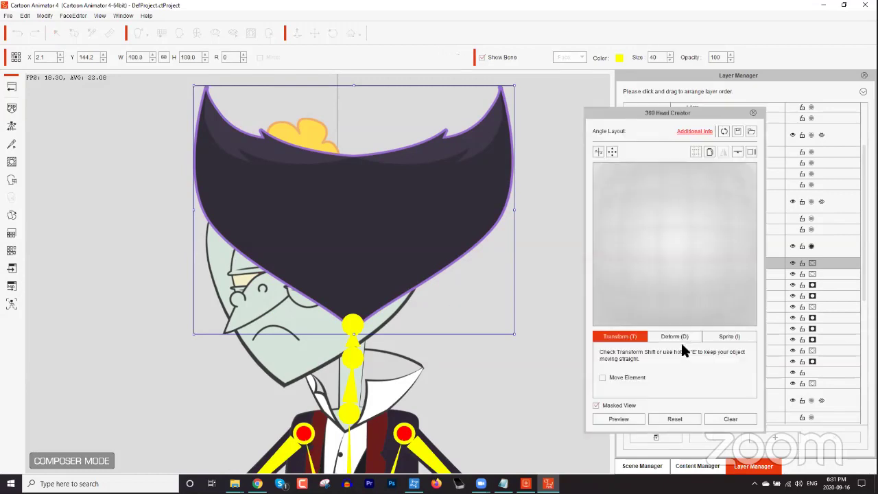
{"action": "left_click", "coordinate": [626, 417]}
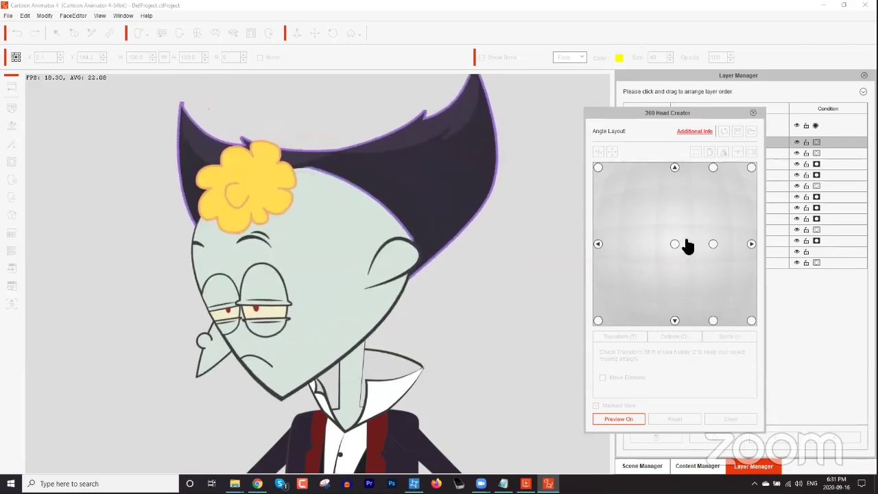
{"action": "left_click", "coordinate": [752, 114]}
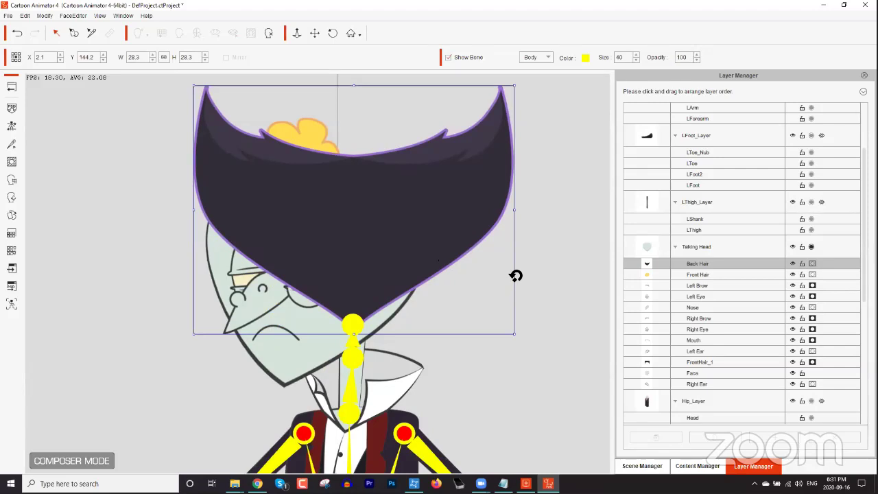
{"action": "left_click_drag", "start_coordinate": [730, 269], "coordinate": [727, 394]}
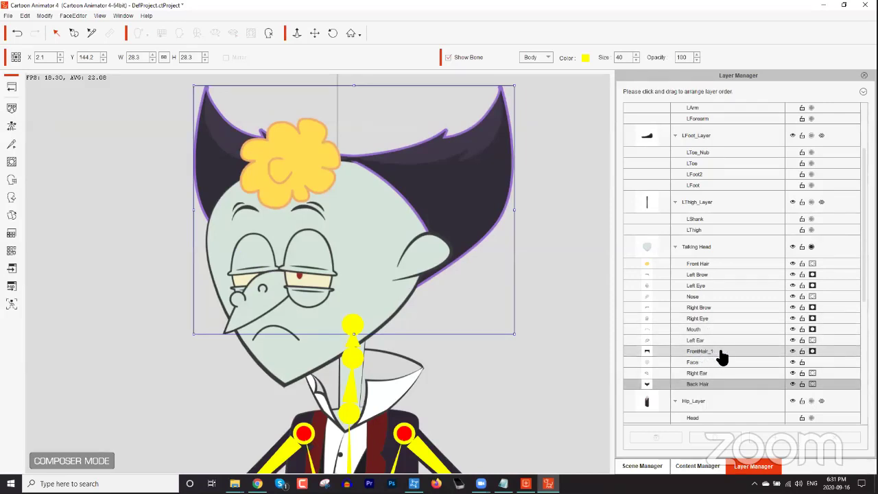
Step: Try narrowing the character's right eye to a width of about 15.1, and undo the change
{"action": "left_click", "coordinate": [702, 308]}
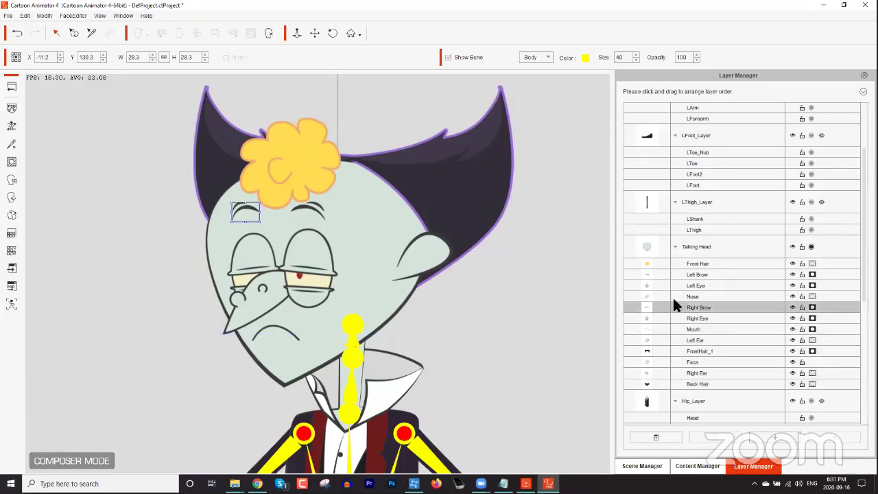
{"action": "left_click", "coordinate": [257, 241]}
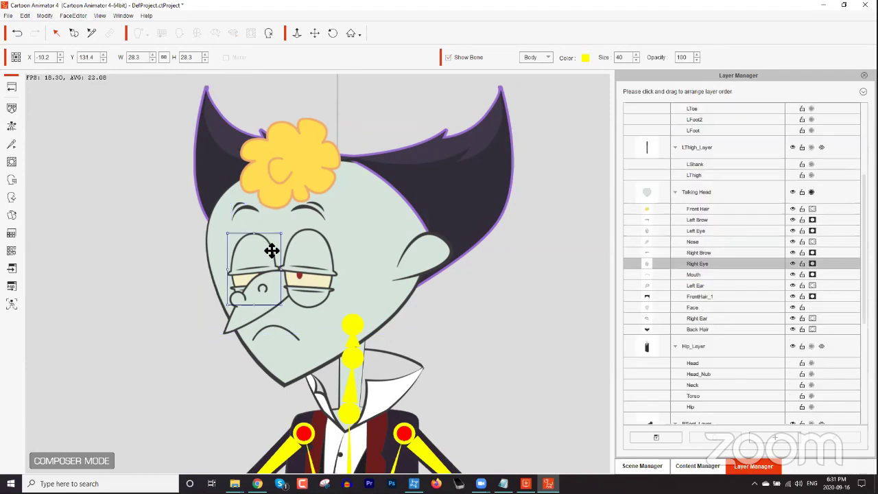
{"action": "left_click_drag", "start_coordinate": [282, 266], "coordinate": [268, 271]}
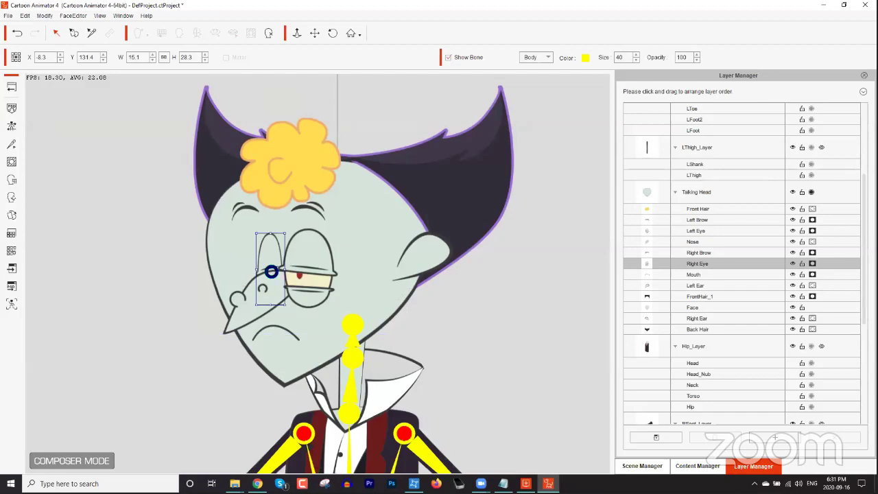
{"action": "key", "text": "ctrl+z"}
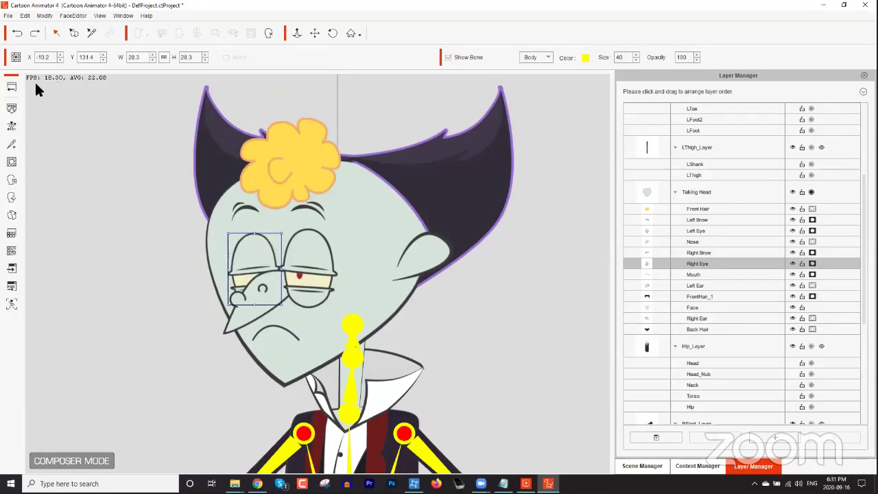
Step: Return to Stage mode, switch to Chrome and open reallusion.com
{"action": "left_click", "coordinate": [12, 87]}
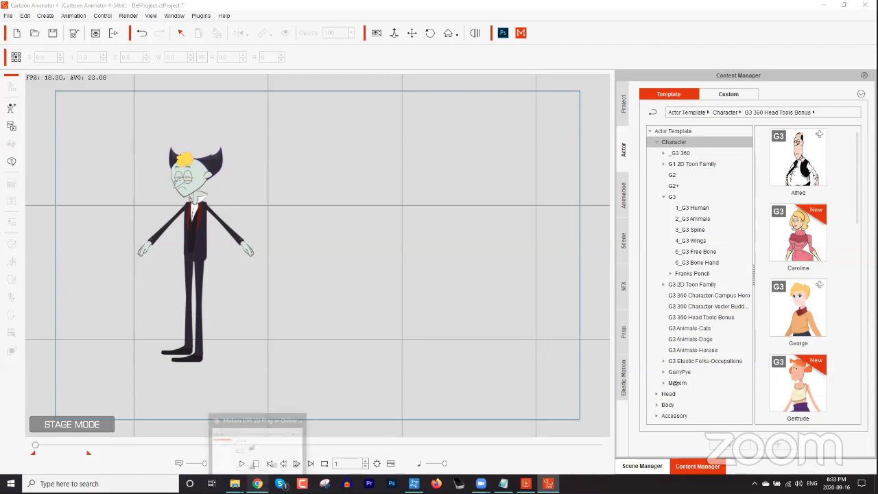
{"action": "left_click", "coordinate": [257, 484]}
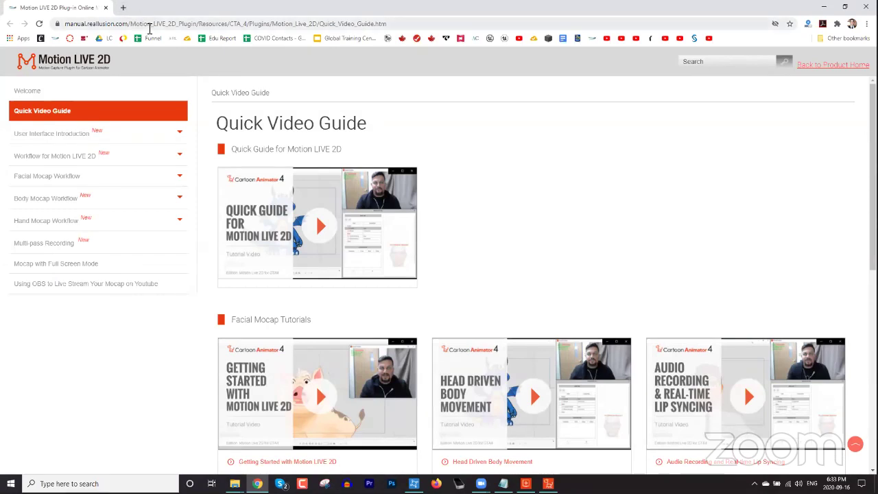
{"action": "left_click", "coordinate": [147, 25]}
{"action": "type", "text": "reallusion.com"}
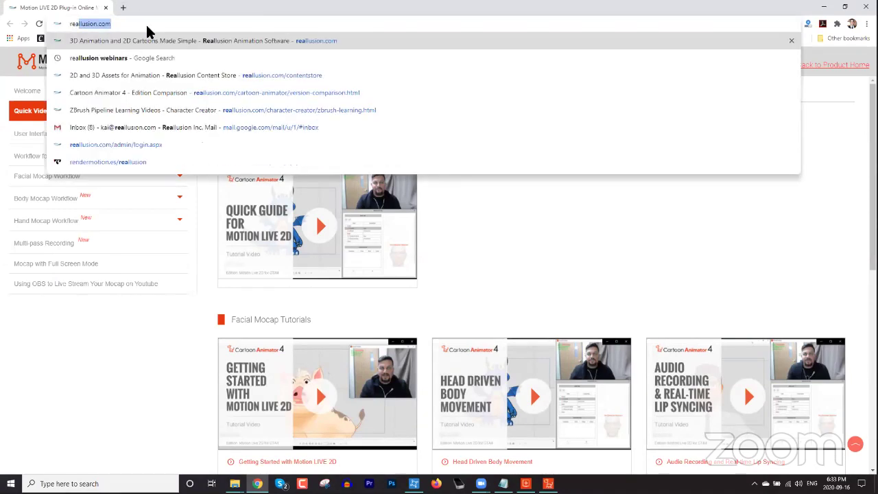
{"action": "key", "text": "Return"}
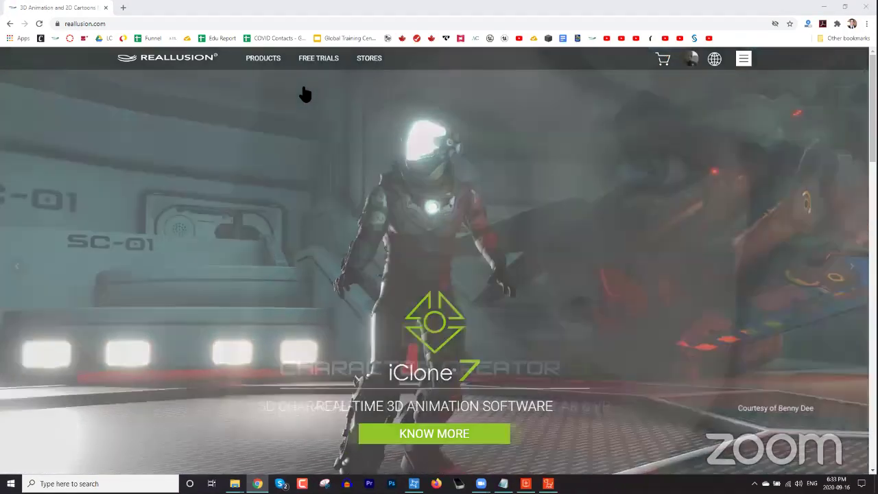
Step: Open the Cartoon Animator and Motion LIVE 2D product pages in new browser tabs
{"action": "mouse_move", "coordinate": [272, 57]}
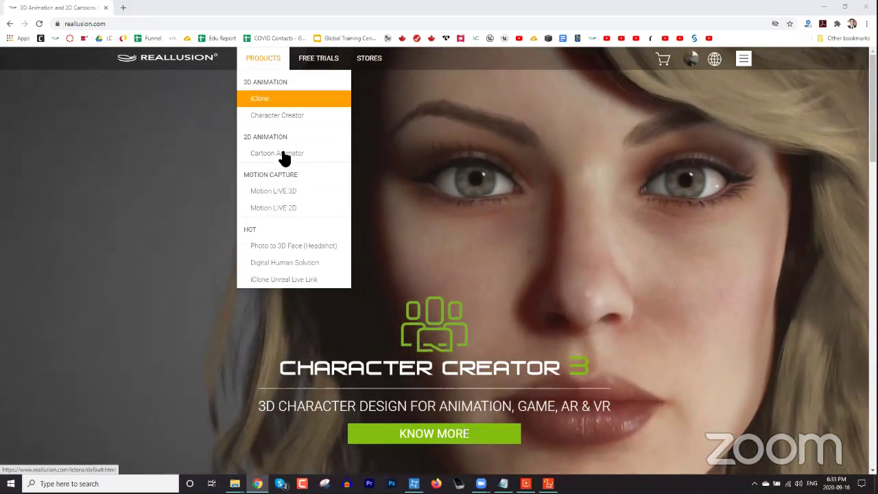
{"action": "right_click", "coordinate": [286, 153]}
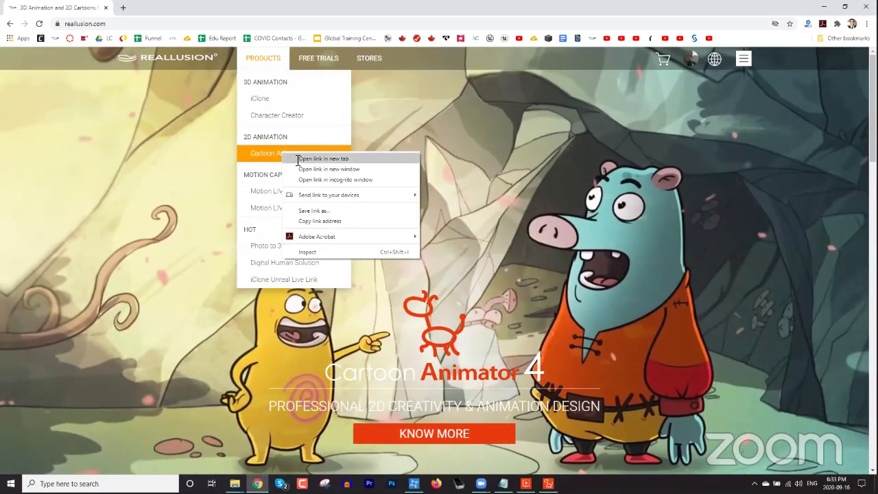
{"action": "left_click", "coordinate": [296, 160]}
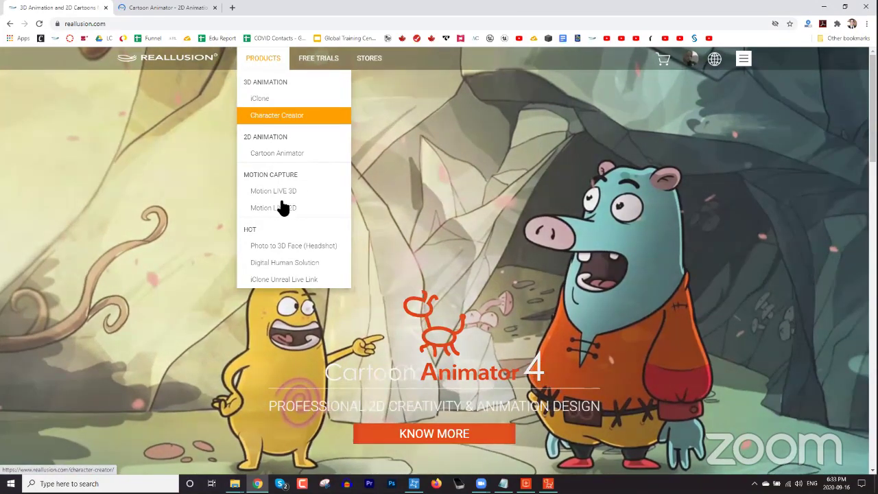
{"action": "right_click", "coordinate": [278, 207]}
{"action": "left_click", "coordinate": [299, 215]}
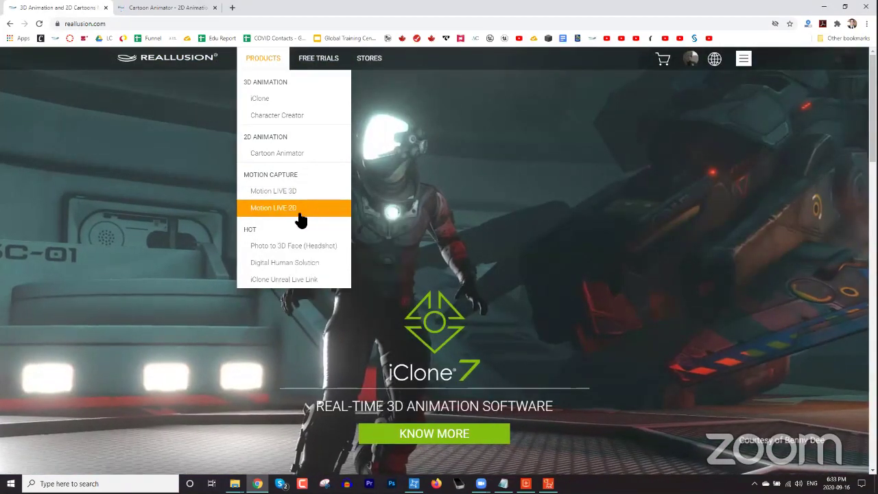
Step: Check the learning and support resources on the Cartoon Animator page and open the Edition Comparison
{"action": "left_click", "coordinate": [177, 12]}
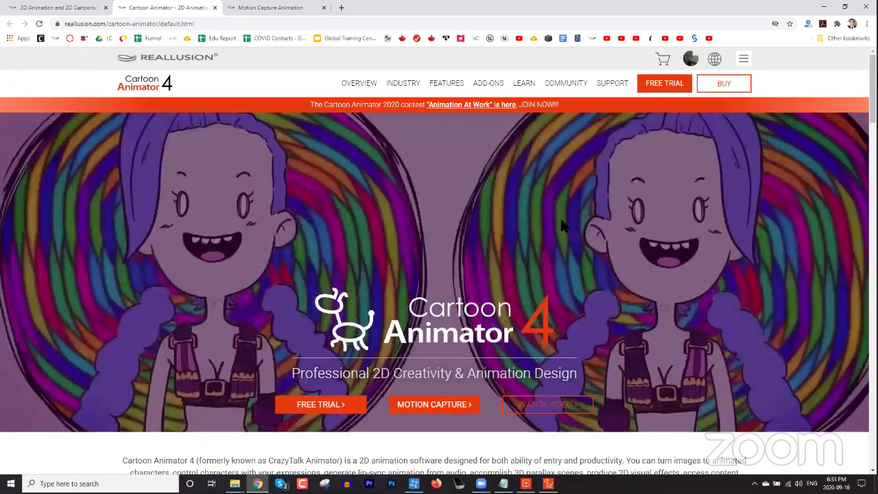
{"action": "mouse_move", "coordinate": [513, 88]}
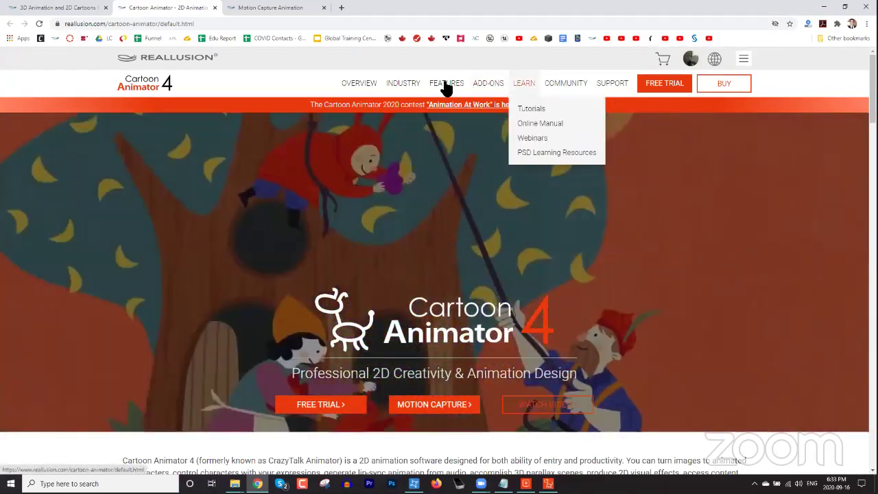
{"action": "mouse_move", "coordinate": [447, 87]}
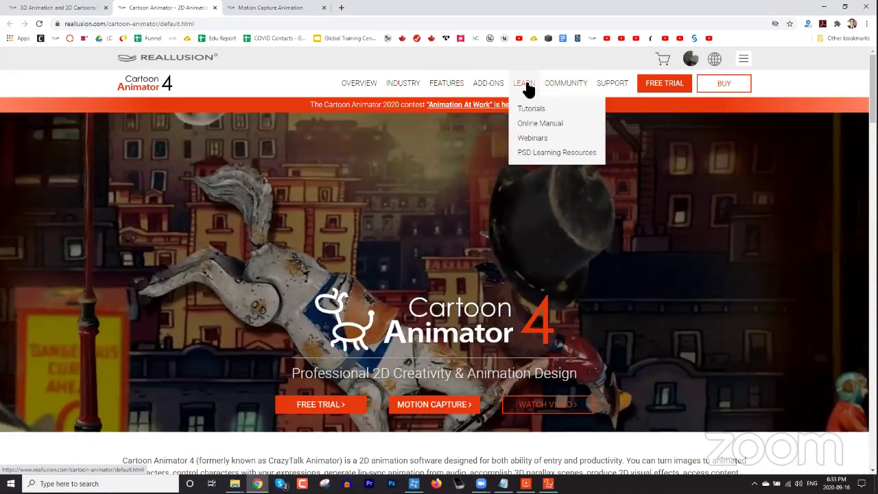
{"action": "mouse_move", "coordinate": [581, 86]}
{"action": "mouse_move", "coordinate": [611, 86]}
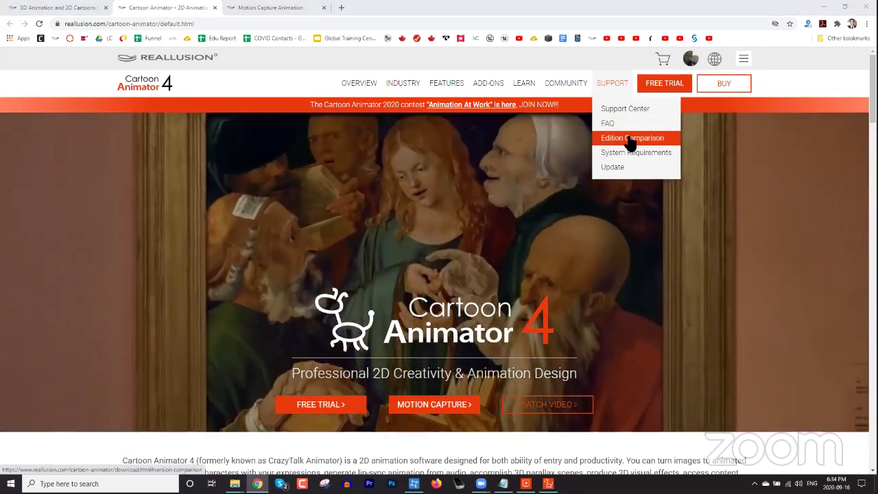
{"action": "left_click", "coordinate": [630, 139]}
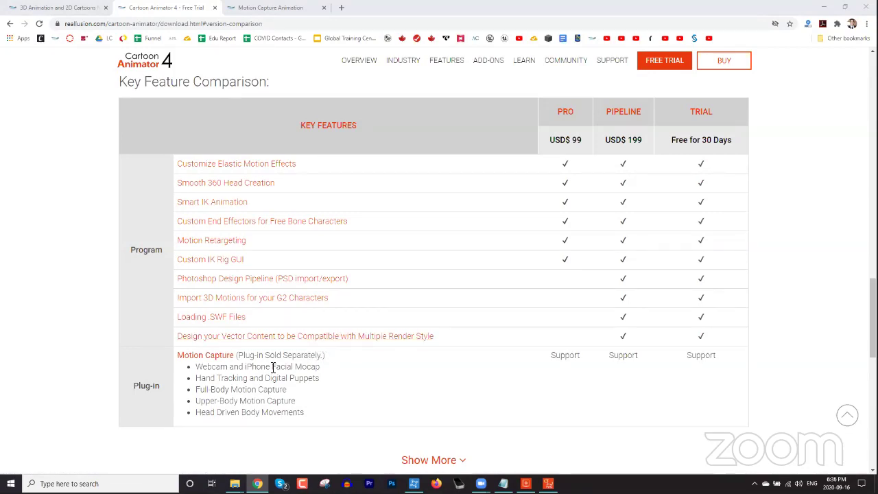
Step: Look over the system requirements and trial downloads, and open the Motion LIVE 2D add-on page
{"action": "scroll", "coordinate": [305, 359], "scroll_direction": "up", "scroll_amount": 5}
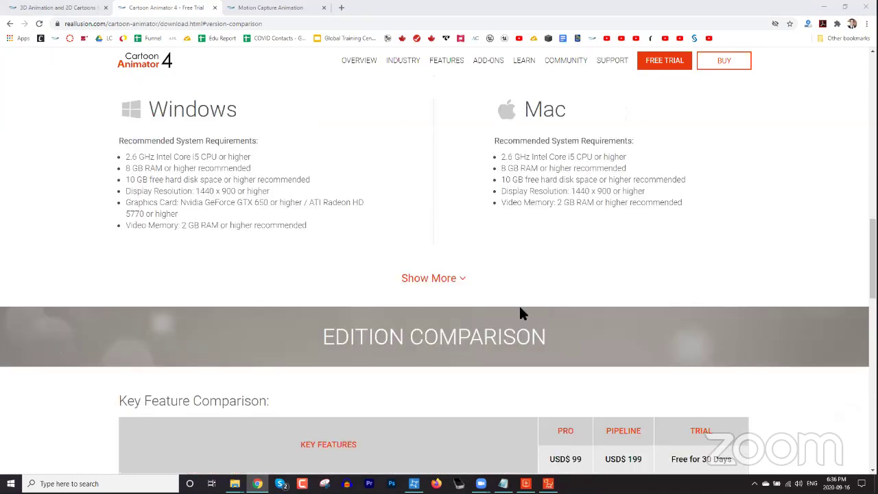
{"action": "scroll", "coordinate": [378, 128], "scroll_direction": "up", "scroll_amount": 9}
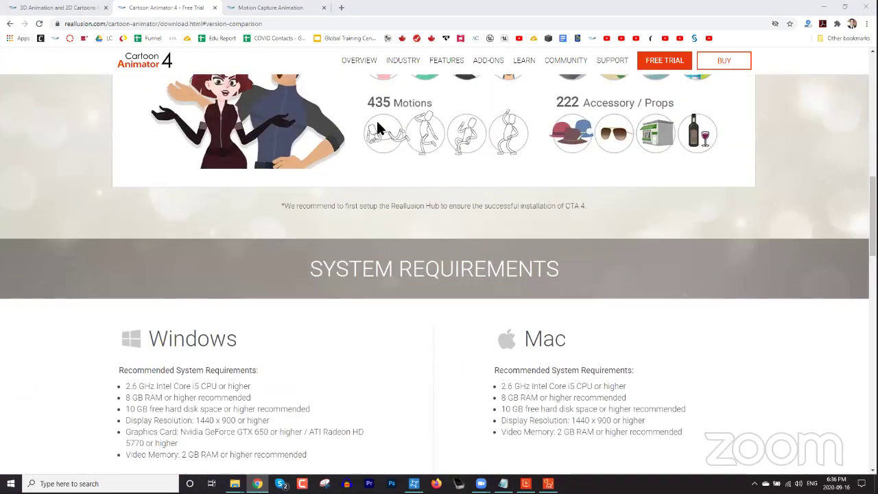
{"action": "scroll", "coordinate": [377, 128], "scroll_direction": "up", "scroll_amount": 2}
{"action": "mouse_move", "coordinate": [494, 63]}
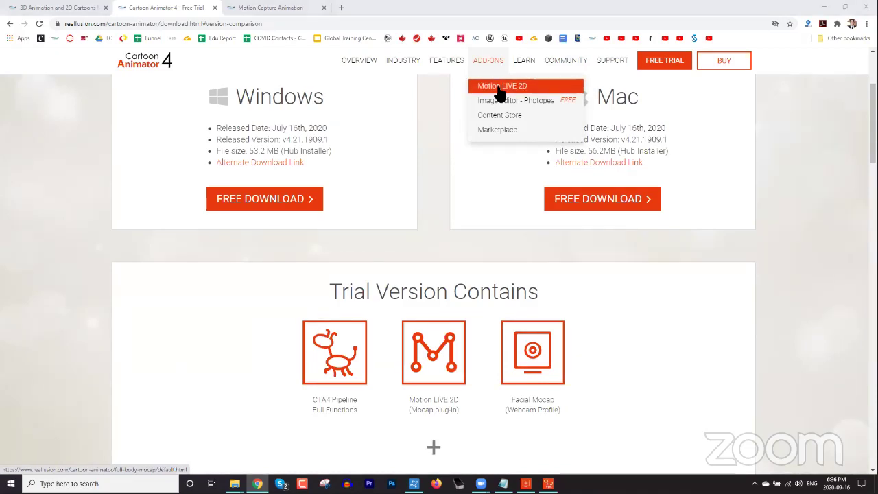
{"action": "left_click", "coordinate": [499, 90]}
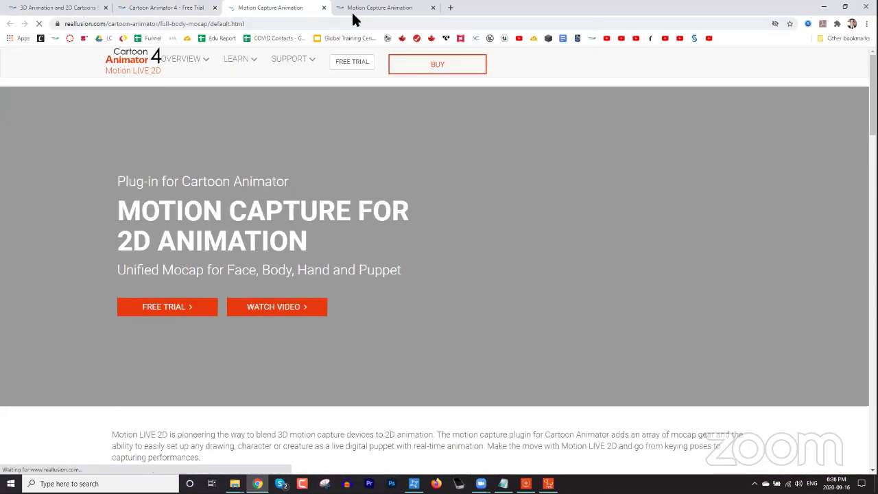
Step: Check the add-ons listed for Cartoon Animator and close the Free Trial page
{"action": "left_click", "coordinate": [192, 10]}
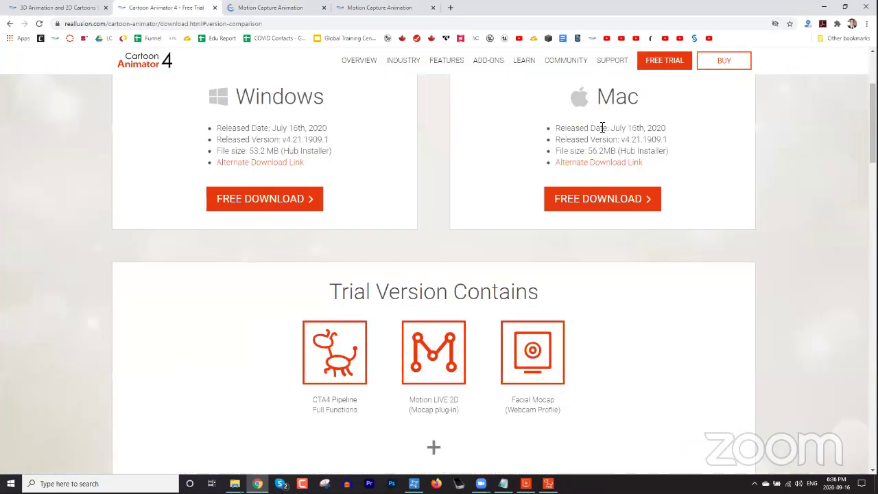
{"action": "mouse_move", "coordinate": [490, 63]}
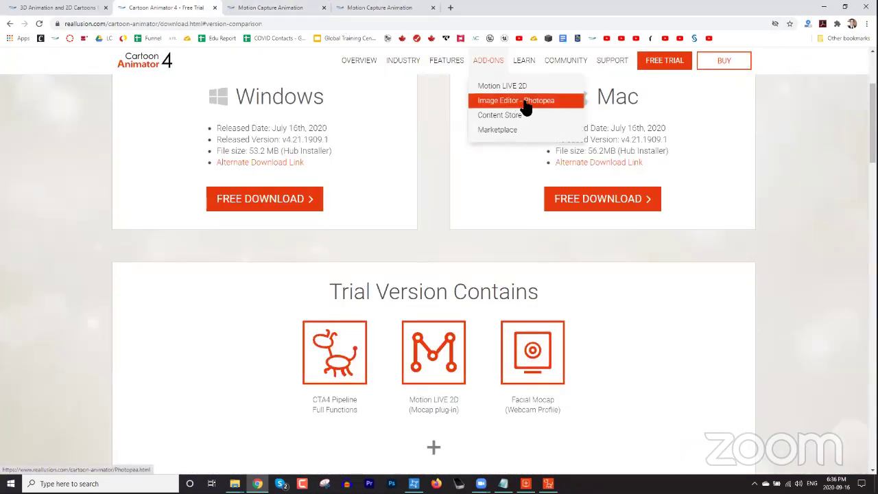
{"action": "left_click", "coordinate": [214, 8]}
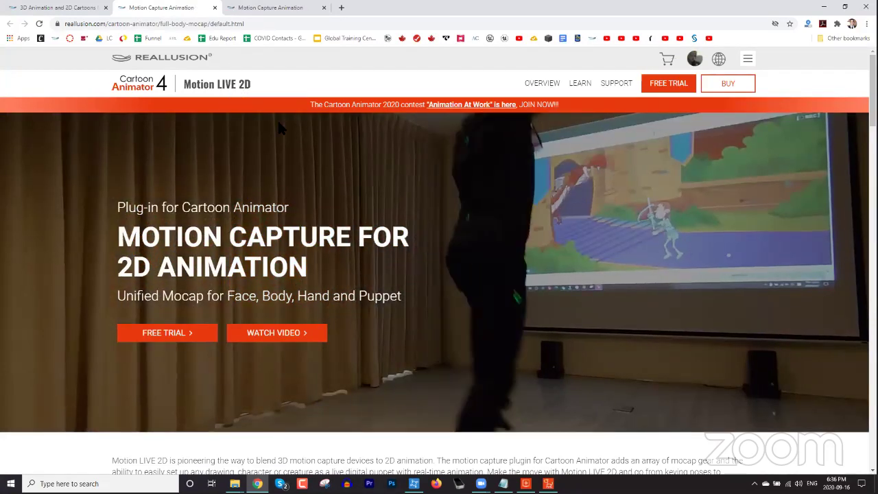
Step: Look over the Motion LIVE 2D overview and examine its Hand section, including the hand pose editor and hand library
{"action": "scroll", "coordinate": [557, 190], "scroll_direction": "down", "scroll_amount": 6}
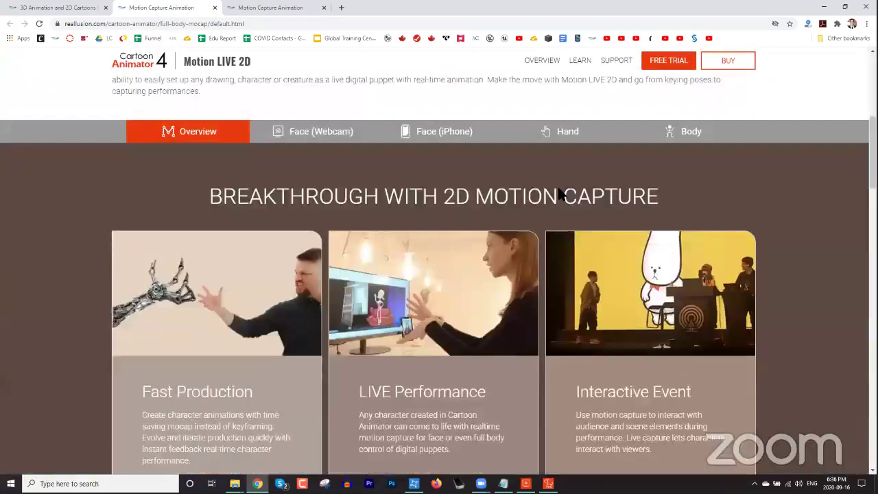
{"action": "scroll", "coordinate": [558, 189], "scroll_direction": "up", "scroll_amount": 1}
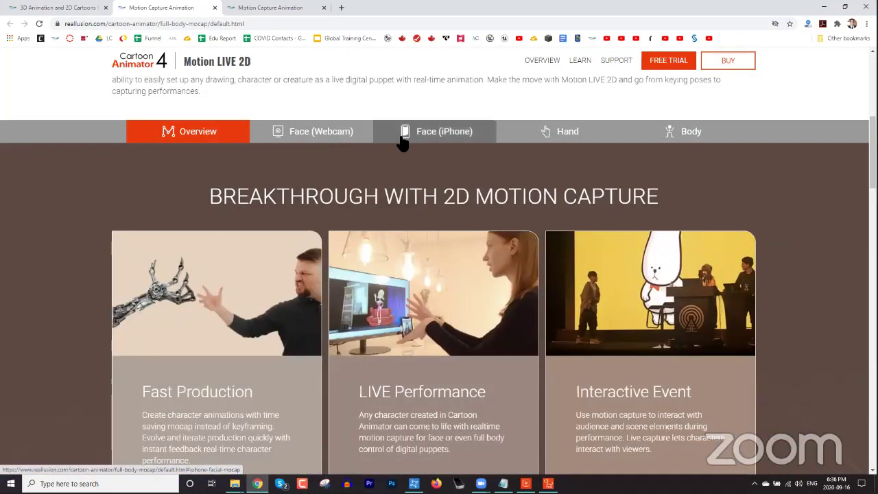
{"action": "left_click", "coordinate": [563, 135]}
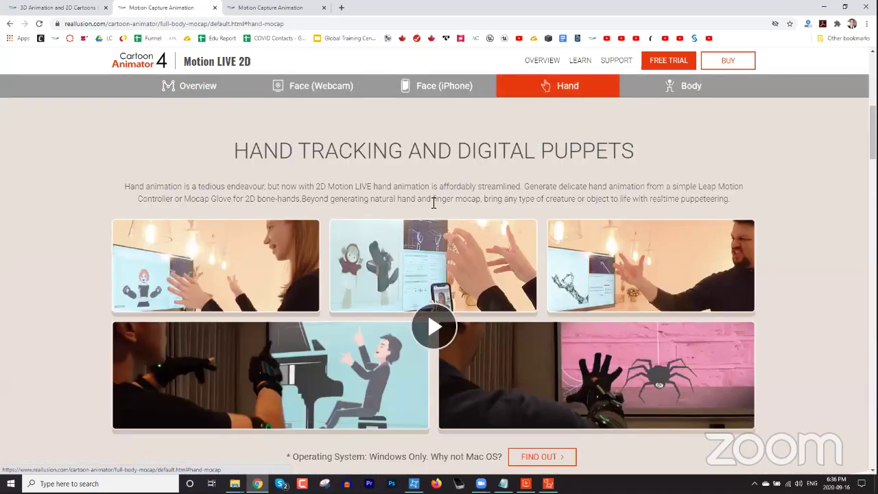
{"action": "scroll", "coordinate": [439, 207], "scroll_direction": "down", "scroll_amount": 10}
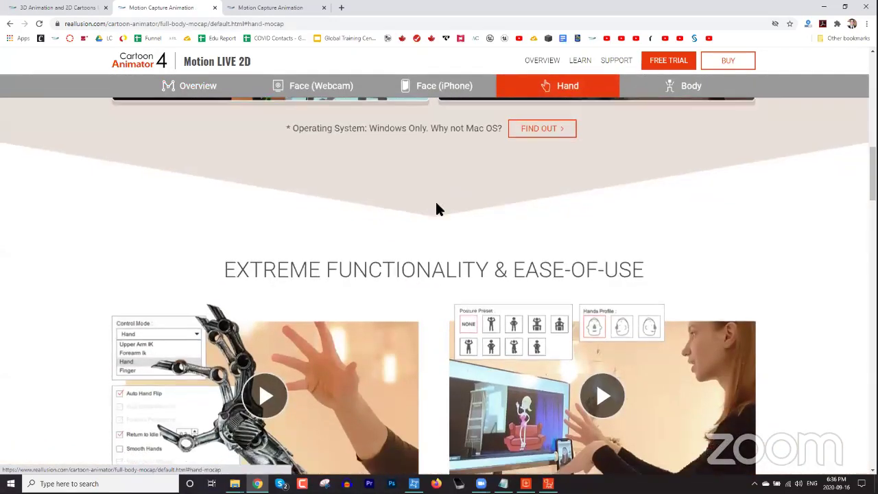
{"action": "scroll", "coordinate": [435, 200], "scroll_direction": "down", "scroll_amount": 15}
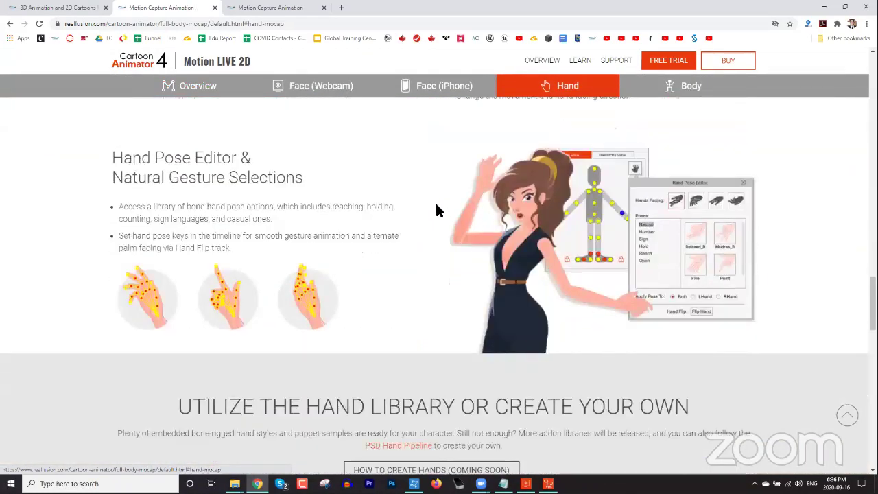
{"action": "scroll", "coordinate": [438, 209], "scroll_direction": "down", "scroll_amount": 5}
{"action": "scroll", "coordinate": [438, 209], "scroll_direction": "up", "scroll_amount": 10}
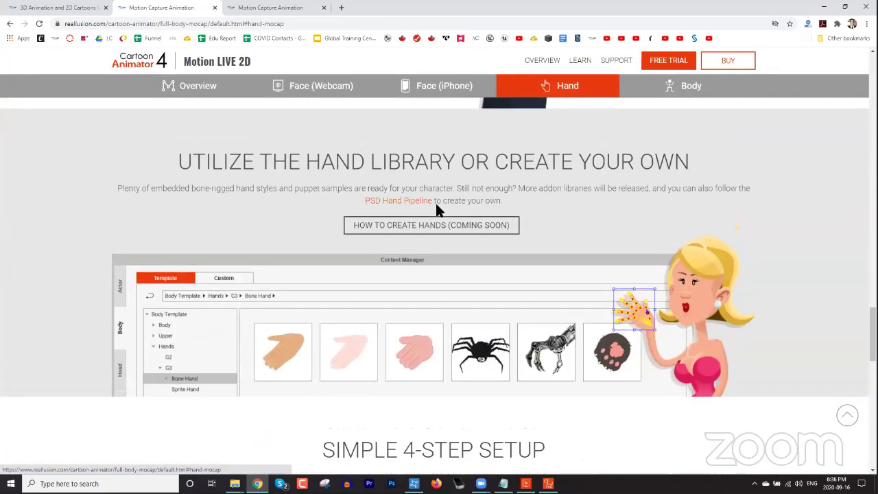
{"action": "scroll", "coordinate": [437, 209], "scroll_direction": "up", "scroll_amount": 10}
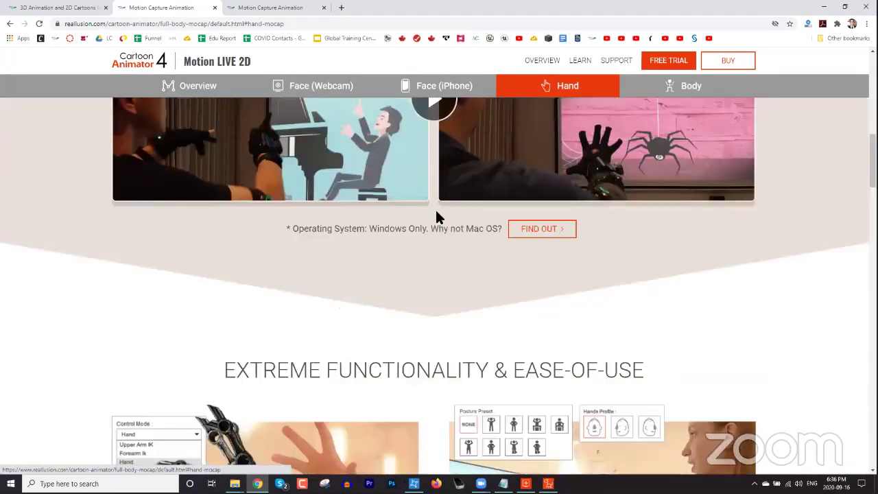
Step: Highlight the operating system note in the Hand section and view the suitable body mocap gear in the Body section
{"action": "scroll", "coordinate": [467, 236], "scroll_direction": "up", "scroll_amount": 4}
{"action": "scroll", "coordinate": [461, 235], "scroll_direction": "down", "scroll_amount": 4}
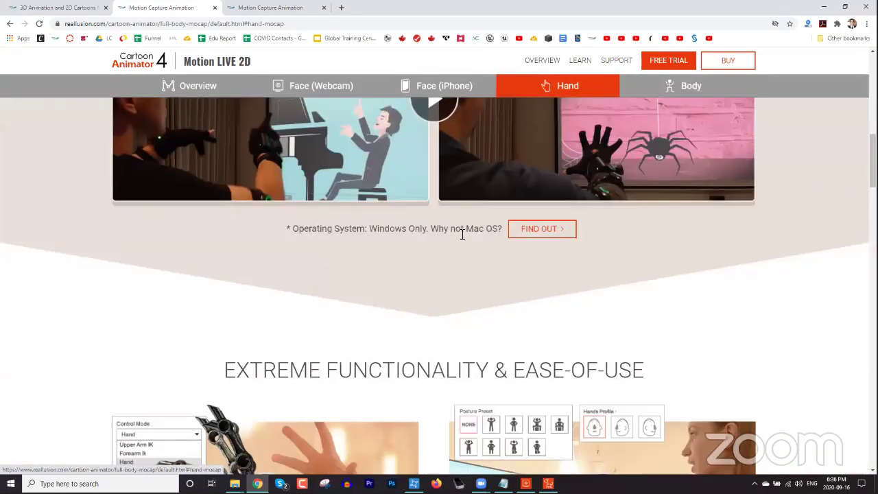
{"action": "left_click_drag", "start_coordinate": [309, 231], "coordinate": [501, 231]}
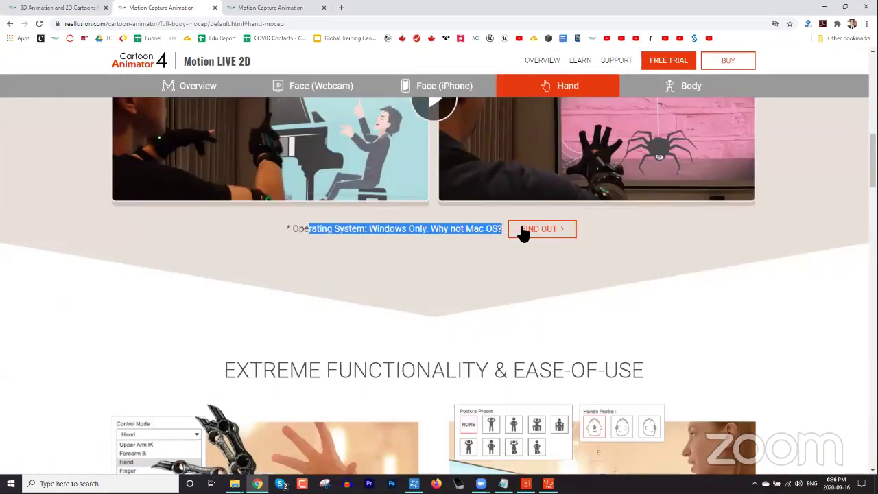
{"action": "left_click", "coordinate": [297, 232]}
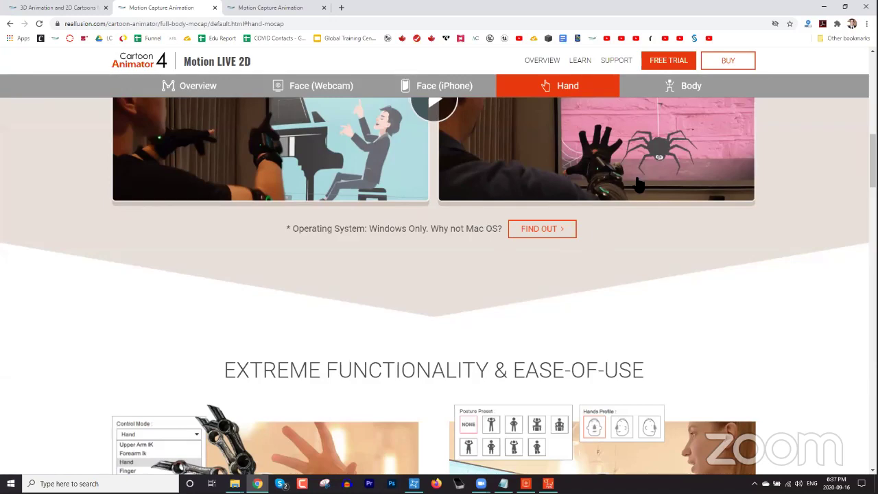
{"action": "left_click", "coordinate": [681, 90]}
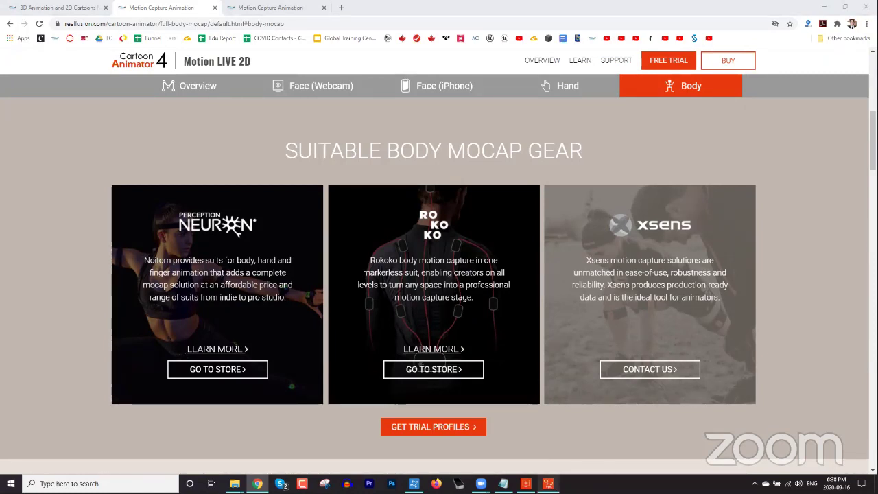
Step: Switch to Cartoon Animator, go to frame 4 and delete both black cat heads from the stage
{"action": "mouse_move", "coordinate": [526, 484]}
{"action": "left_click", "coordinate": [548, 484]}
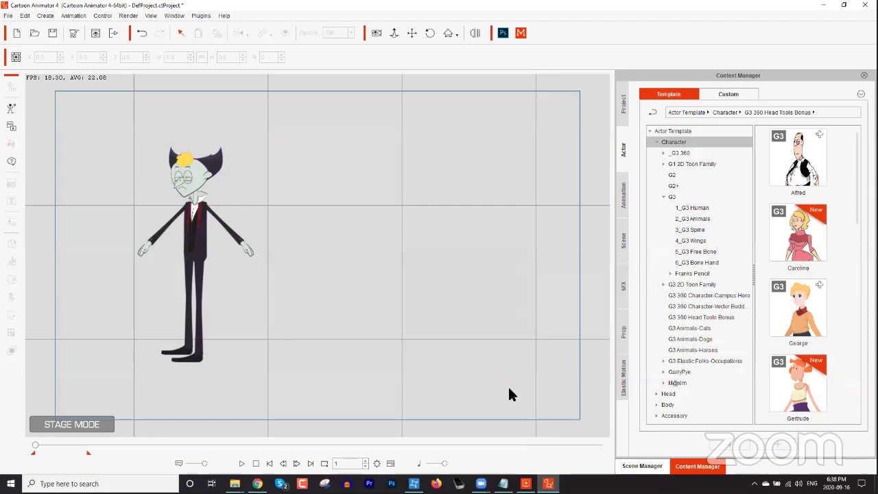
{"action": "left_click_drag", "start_coordinate": [314, 309], "coordinate": [446, 312]}
{"action": "left_click_drag", "start_coordinate": [421, 389], "coordinate": [368, 327]}
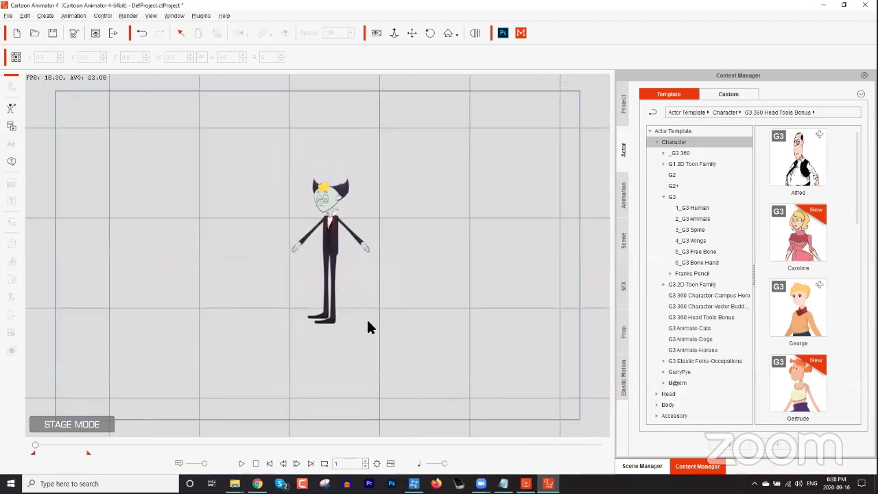
{"action": "mouse_move", "coordinate": [31, 448]}
{"action": "left_mouse_down"}
{"action": "mouse_move", "coordinate": [51, 446]}
{"action": "mouse_move", "coordinate": [37, 449]}
{"action": "left_mouse_up"}
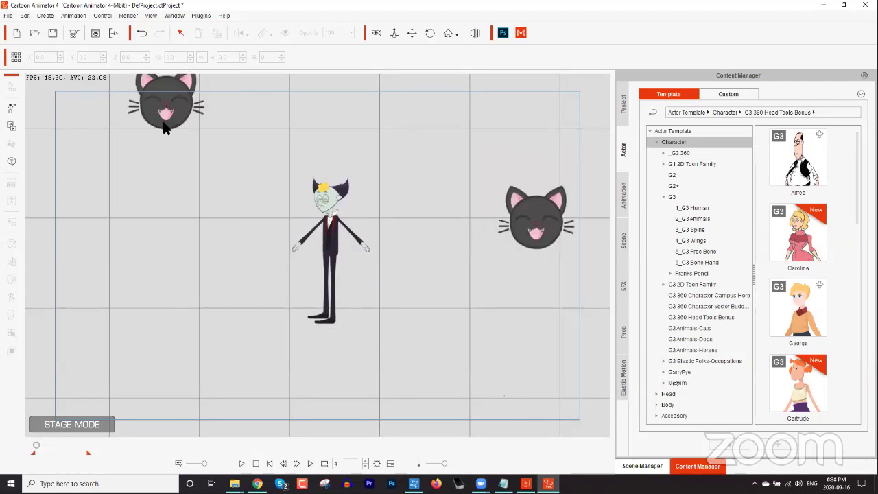
{"action": "left_click", "coordinate": [165, 127]}
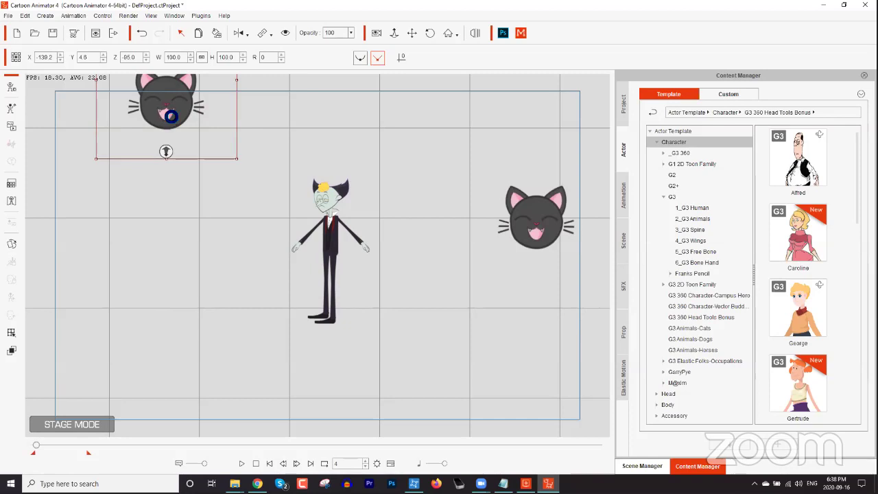
{"action": "key", "text": "Delete"}
{"action": "left_click", "coordinate": [539, 222]}
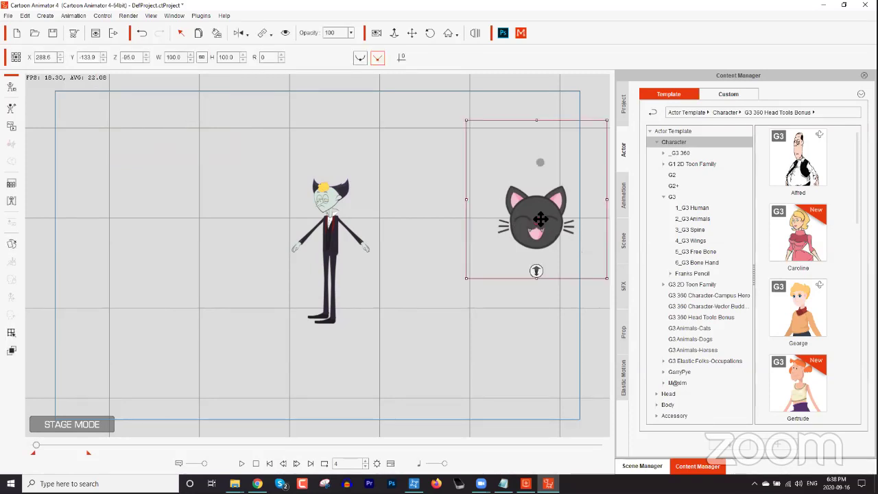
{"action": "key", "text": "Delete"}
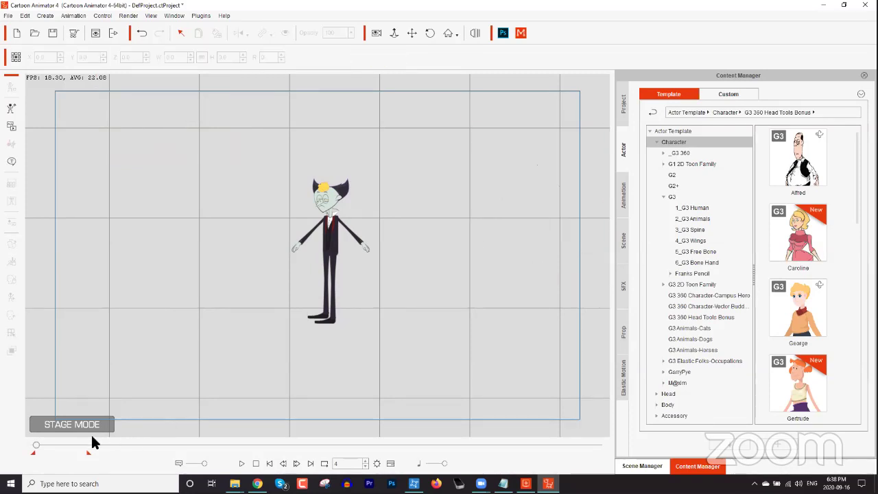
Step: Return to the first frame and select the vampire character in a close-up of its head
{"action": "left_click", "coordinate": [255, 464]}
{"action": "scroll", "coordinate": [355, 267], "scroll_direction": "up", "scroll_amount": 3}
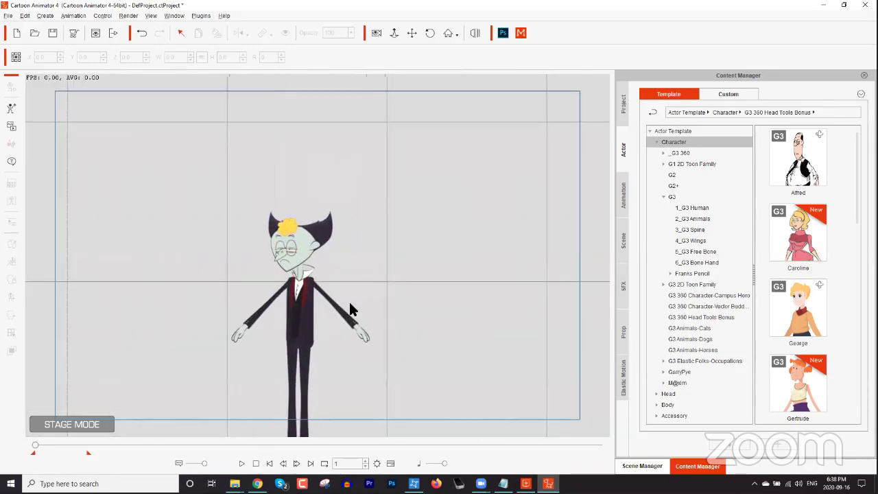
{"action": "scroll", "coordinate": [349, 305], "scroll_direction": "up", "scroll_amount": 5}
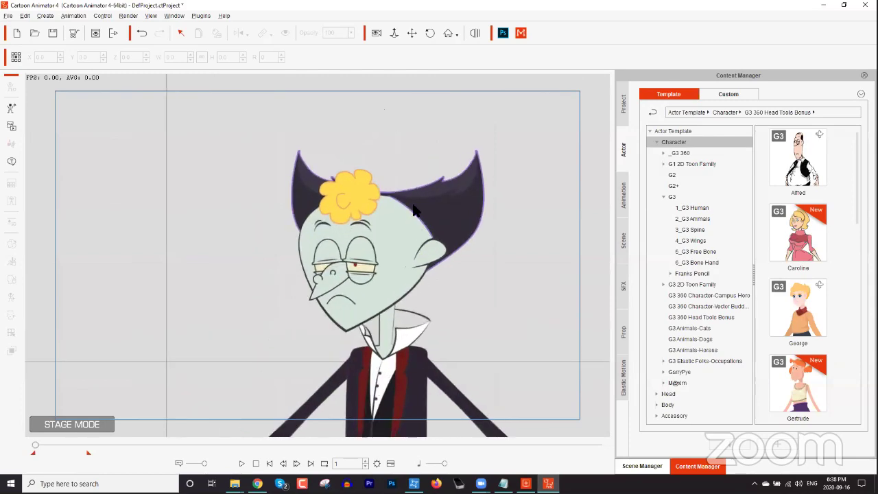
{"action": "scroll", "coordinate": [439, 233], "scroll_direction": "up", "scroll_amount": 3}
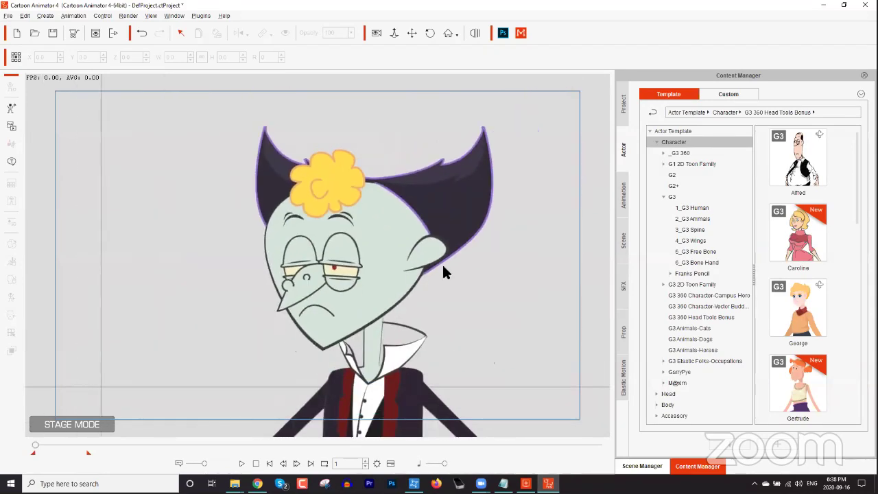
{"action": "scroll", "coordinate": [426, 268], "scroll_direction": "down", "scroll_amount": 2}
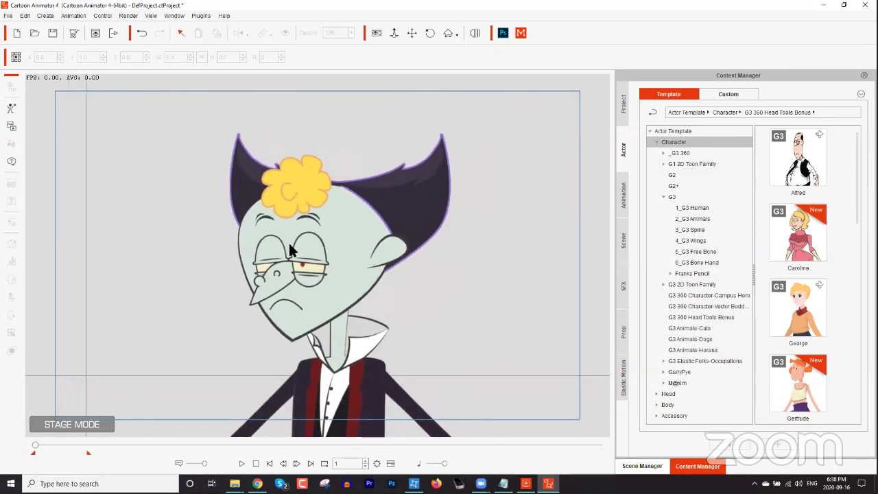
{"action": "left_click", "coordinate": [289, 245]}
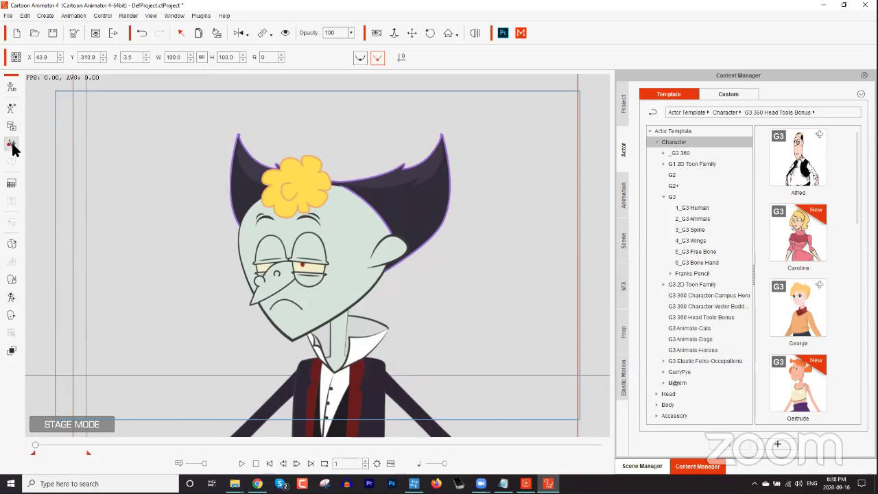
{"action": "left_click", "coordinate": [12, 147]}
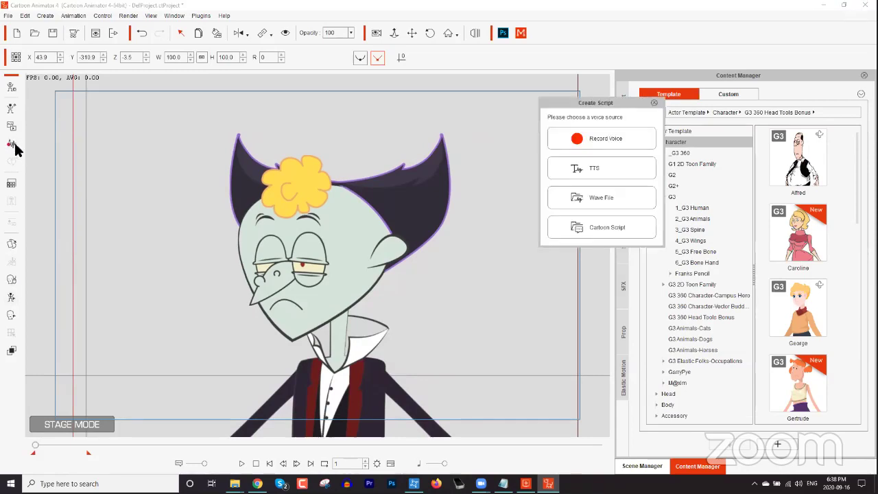
{"action": "left_click", "coordinate": [612, 196]}
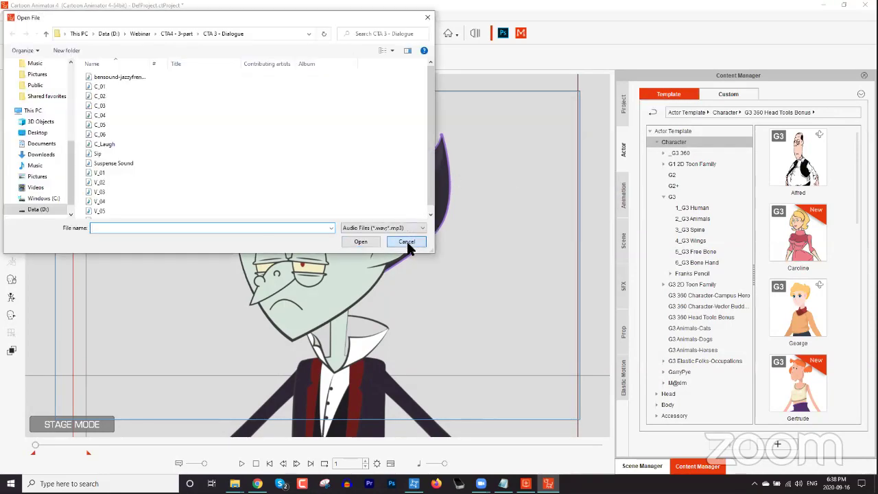
{"action": "left_click", "coordinate": [407, 243]}
Step: Record about 4.6 seconds of voice from the microphone as the character's script and play back the lip-sync
{"action": "left_click", "coordinate": [11, 148]}
{"action": "left_click", "coordinate": [609, 135]}
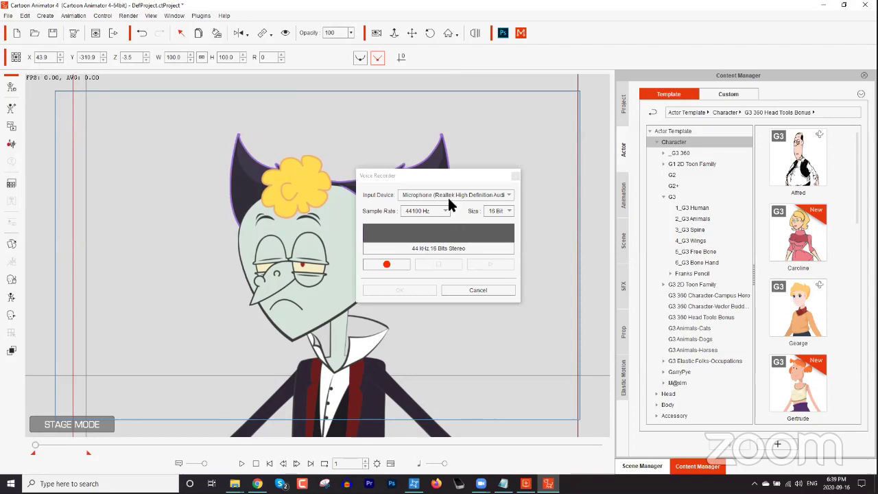
{"action": "left_click", "coordinate": [393, 266]}
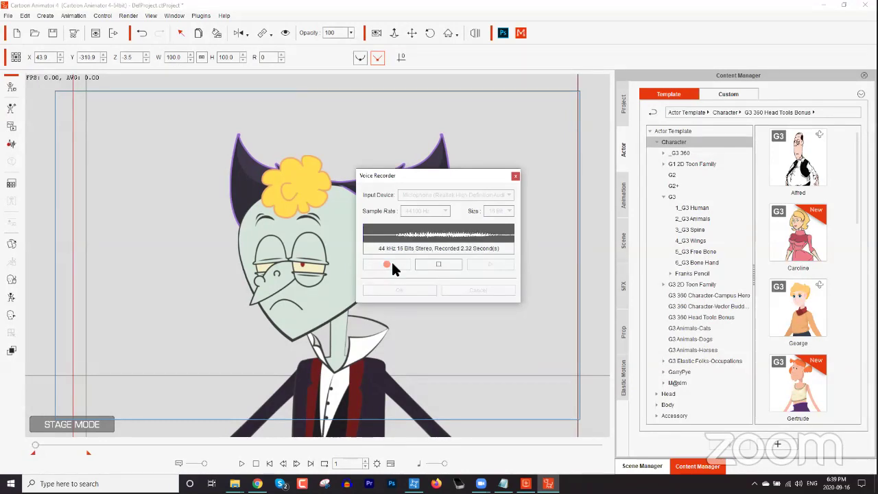
{"action": "left_click", "coordinate": [436, 265]}
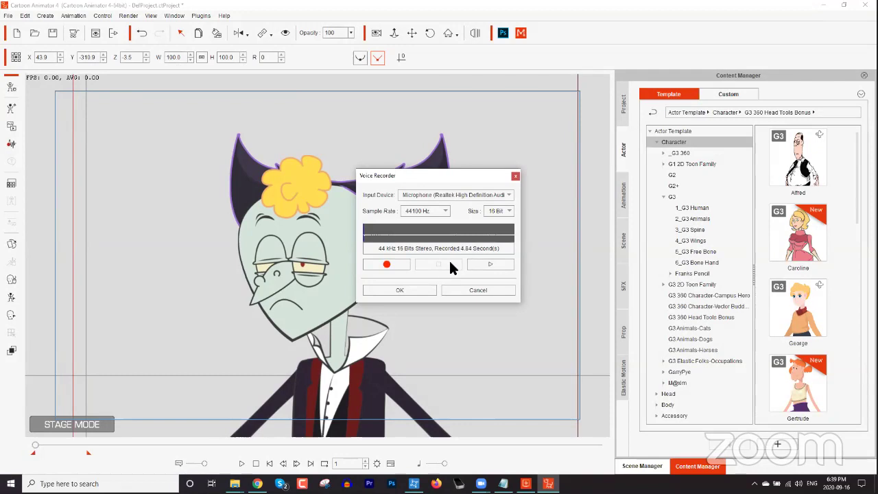
{"action": "left_click", "coordinate": [413, 288]}
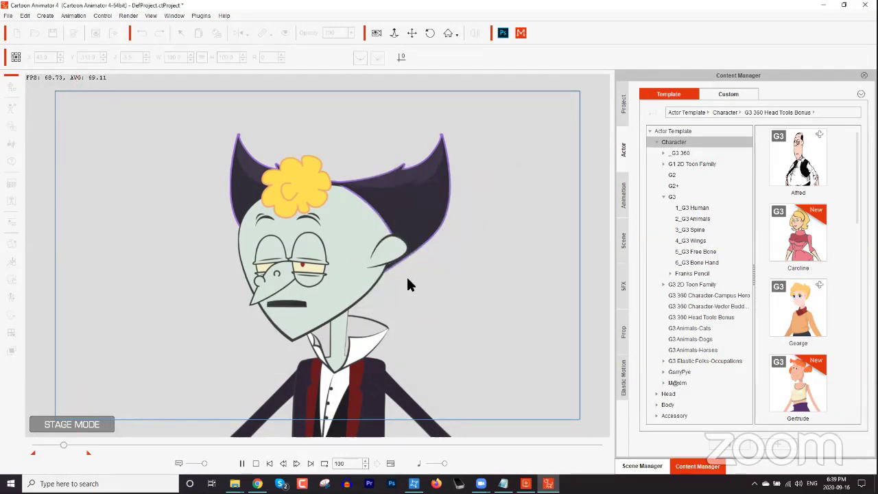
{"action": "key", "text": "space"}
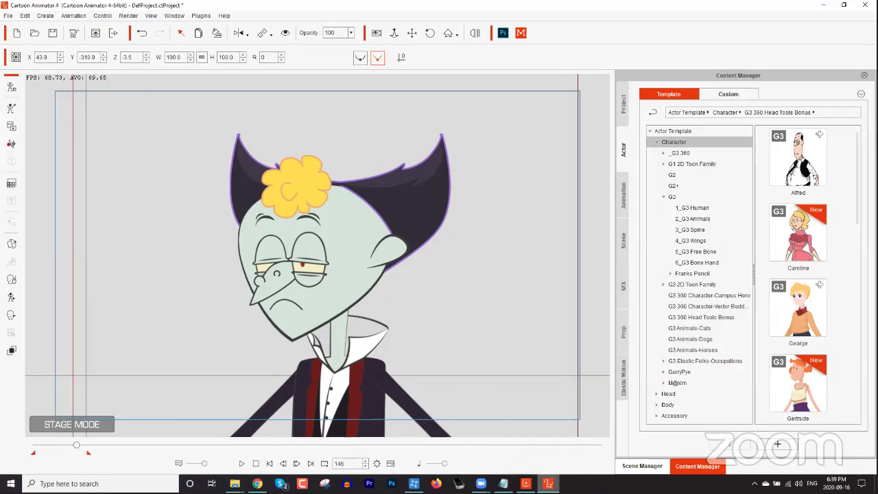
Step: Bring up the Face3D Tracker to check the webcam tracking and return the timeline to frame 1
{"action": "left_click", "coordinate": [526, 484]}
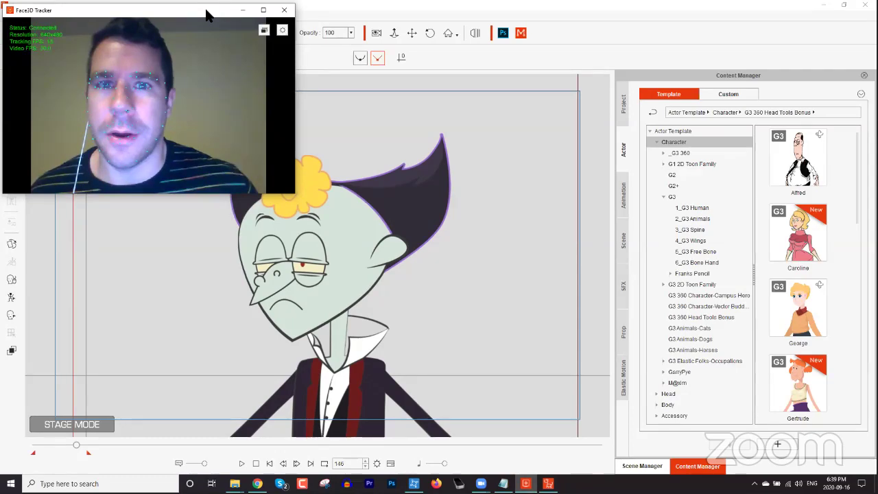
{"action": "left_click_drag", "start_coordinate": [211, 17], "coordinate": [216, 19]}
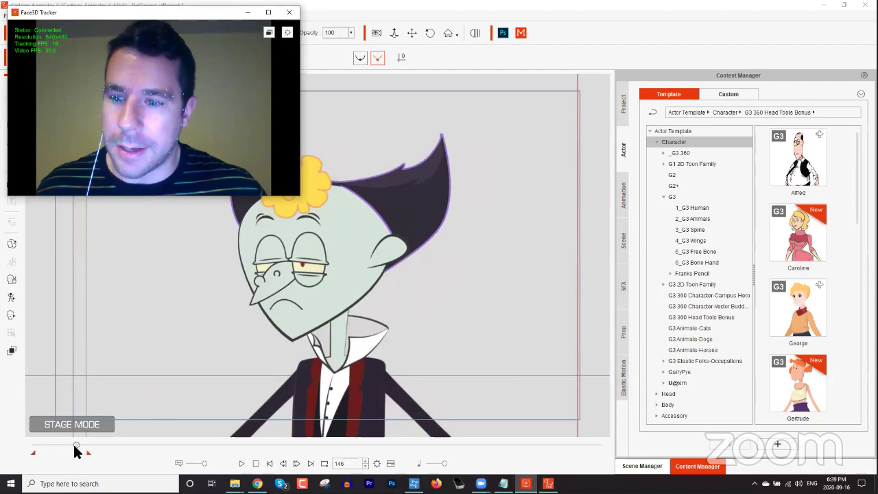
{"action": "left_click_drag", "start_coordinate": [75, 446], "coordinate": [35, 446]}
{"action": "left_click", "coordinate": [503, 483]}
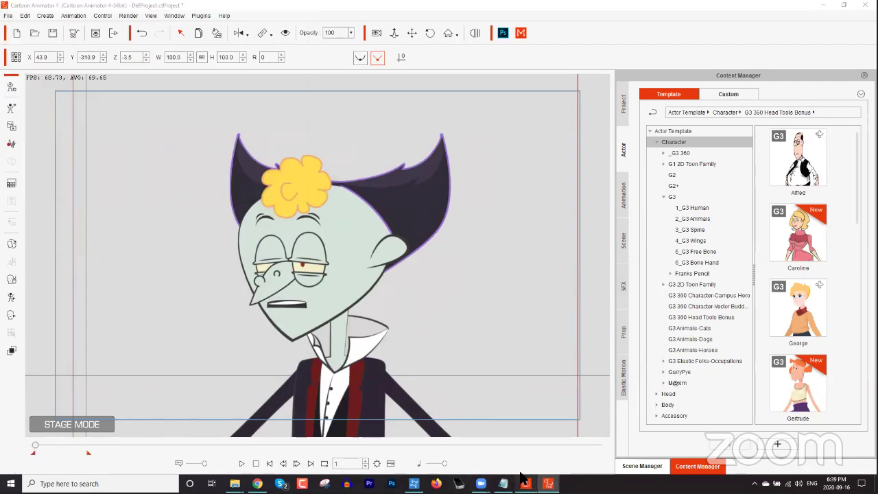
Step: Open Motion LIVE 2D, connect the Face3D gear to the vampire's face and set the zero pose
{"action": "left_click", "coordinate": [521, 33]}
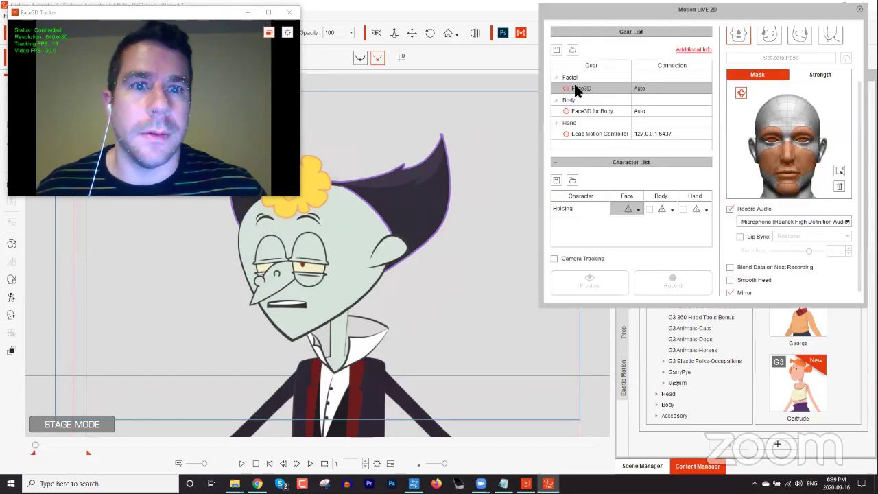
{"action": "left_click", "coordinate": [564, 87]}
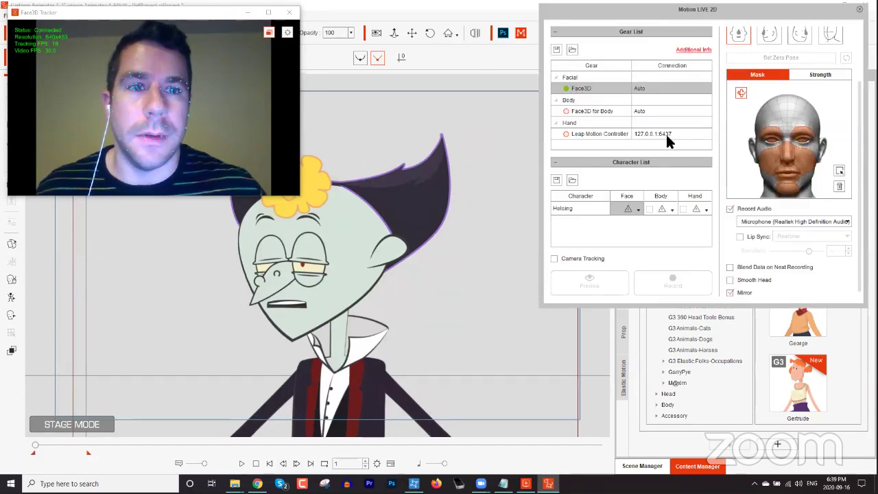
{"action": "left_click", "coordinate": [630, 210]}
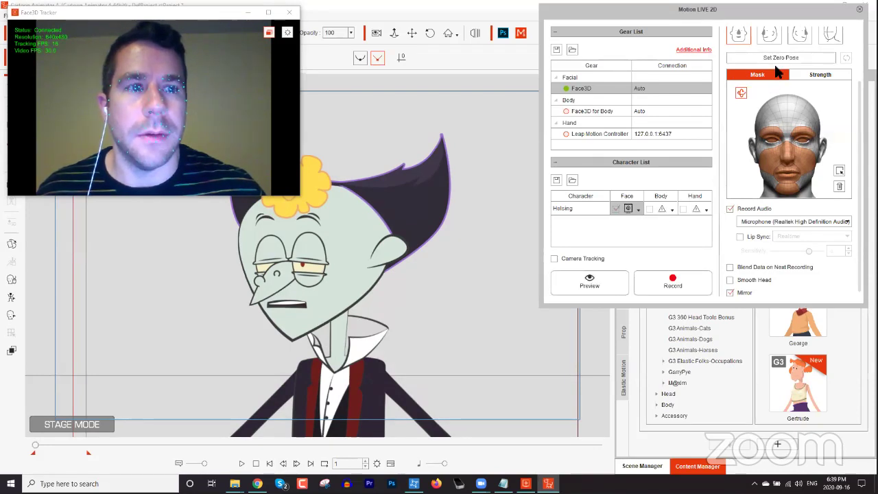
{"action": "left_click", "coordinate": [780, 59]}
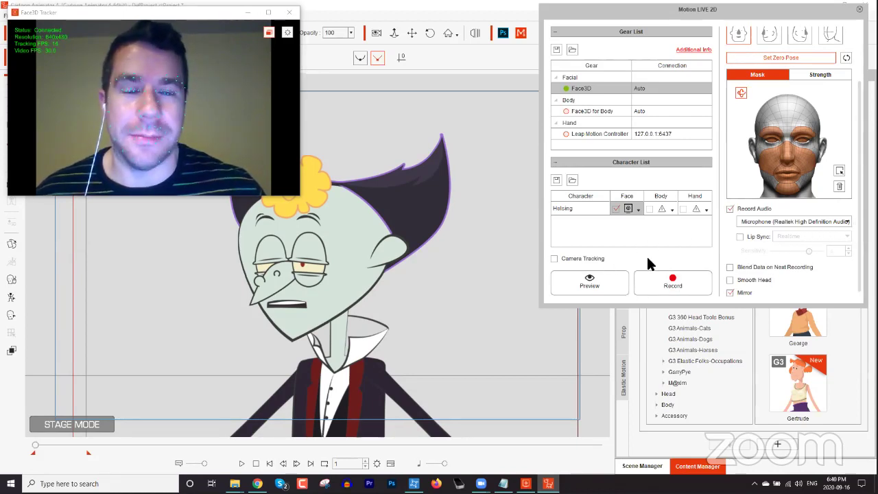
Step: Record a facial mocap take with head tilts and expressions on the vampire and play it back from the start
{"action": "left_click", "coordinate": [664, 281]}
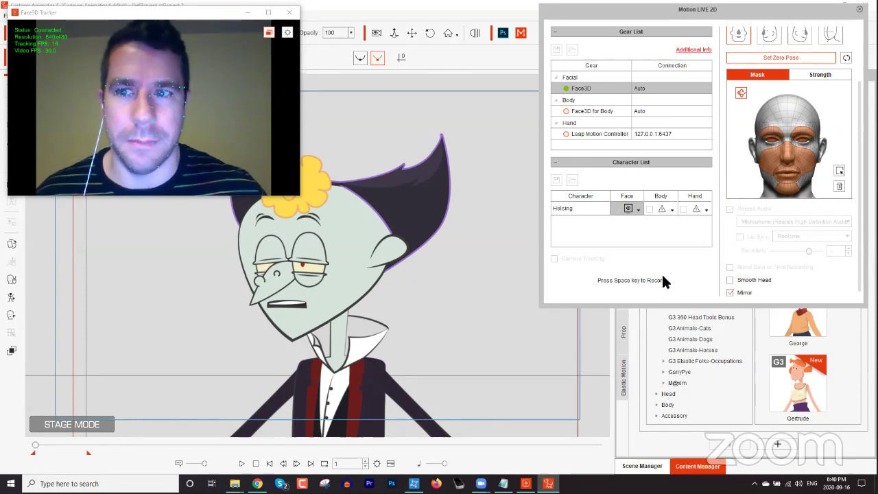
{"action": "key", "text": "space"}
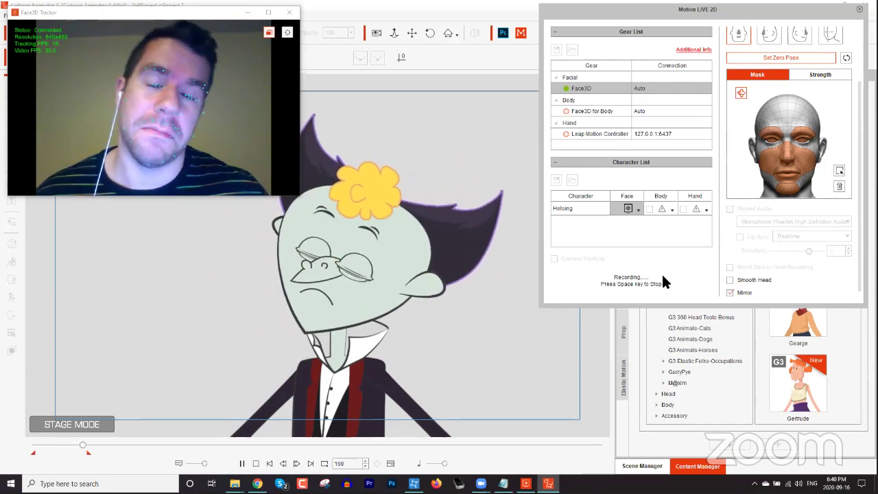
{"action": "key", "text": "space"}
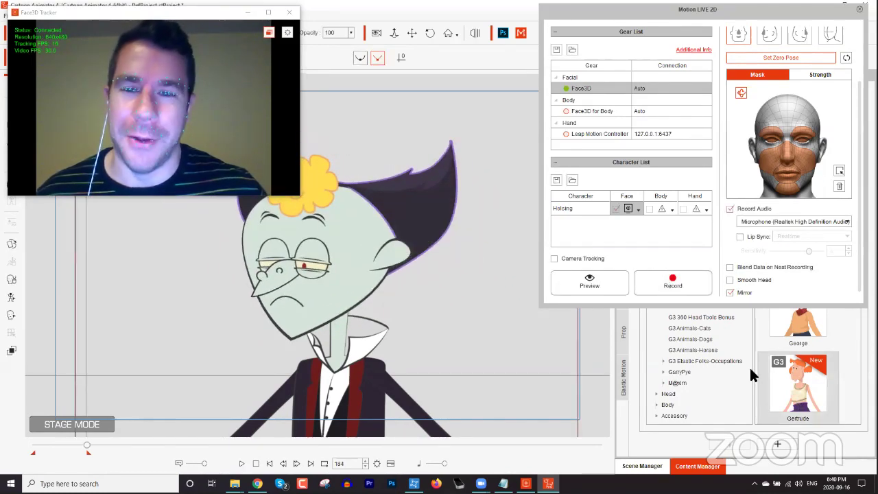
{"action": "left_click", "coordinate": [256, 466]}
{"action": "left_click", "coordinate": [243, 465]}
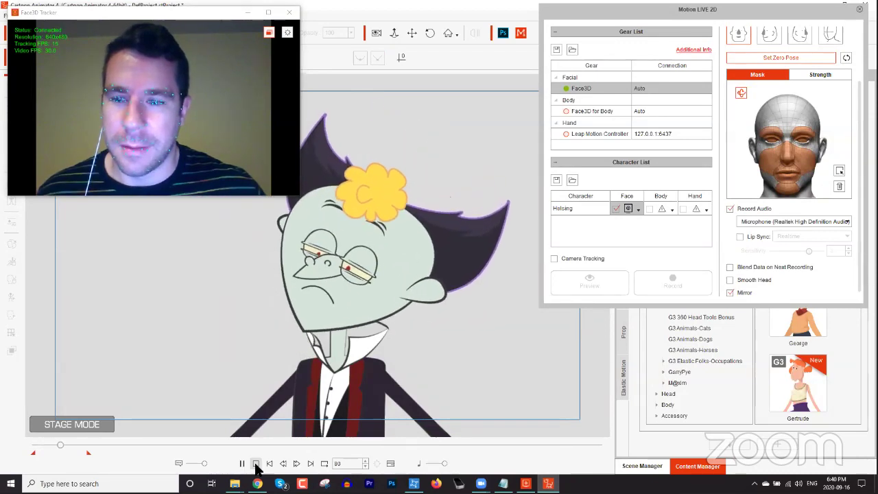
{"action": "left_click", "coordinate": [256, 465]}
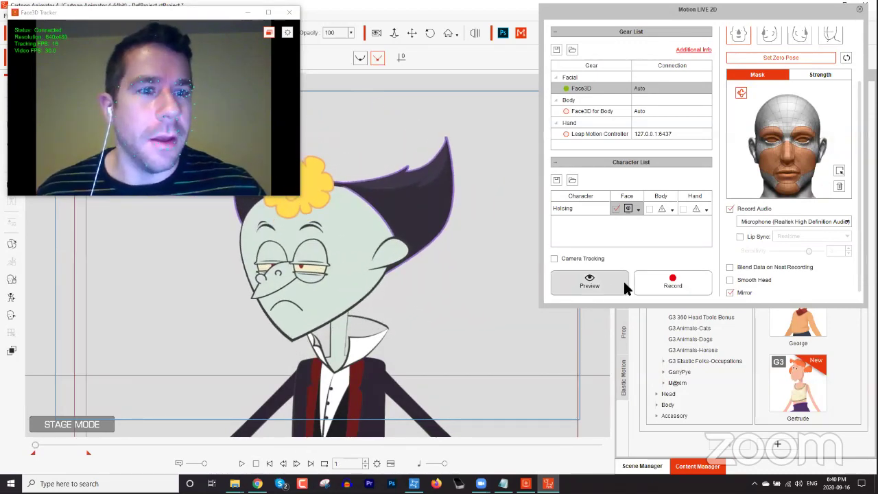
Step: Close Motion LIVE 2D and allow its gears to be disconnected
{"action": "left_click", "coordinate": [730, 208]}
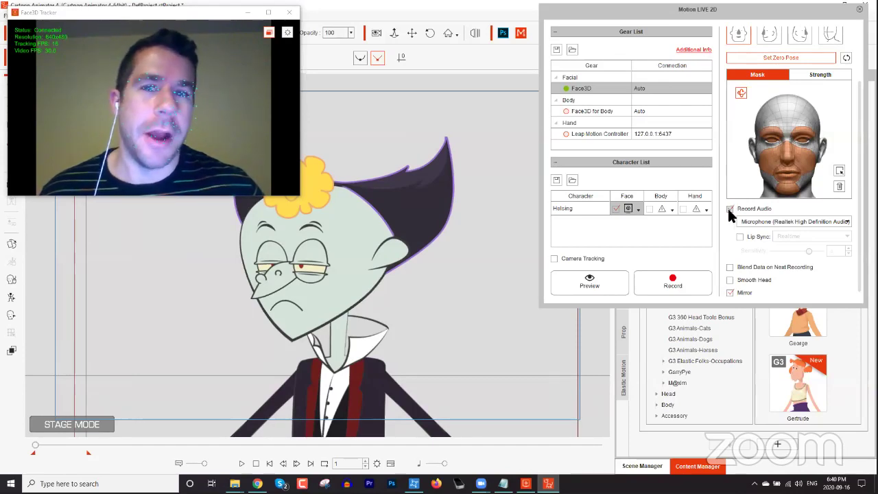
{"action": "left_click", "coordinate": [845, 58]}
{"action": "left_click", "coordinate": [430, 272]}
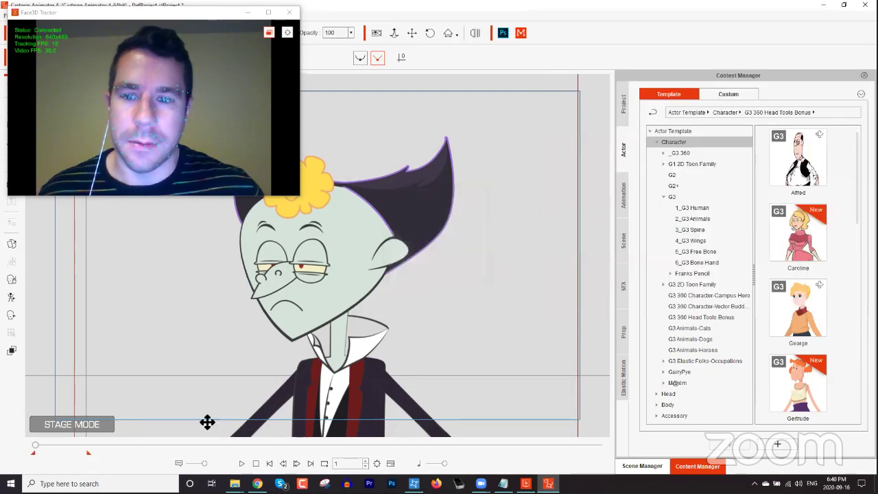
Step: Bring up voice script creation for the vampire and move the Face3D Tracker window out of the way
{"action": "right_click", "coordinate": [328, 287]}
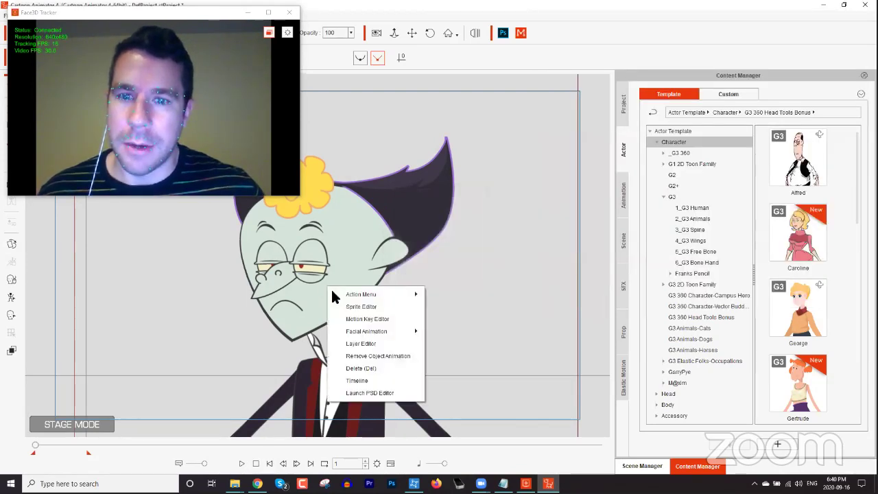
{"action": "key", "text": "Escape"}
{"action": "left_click", "coordinate": [197, 19]}
{"action": "left_click_drag", "start_coordinate": [197, 18], "coordinate": [727, 41]}
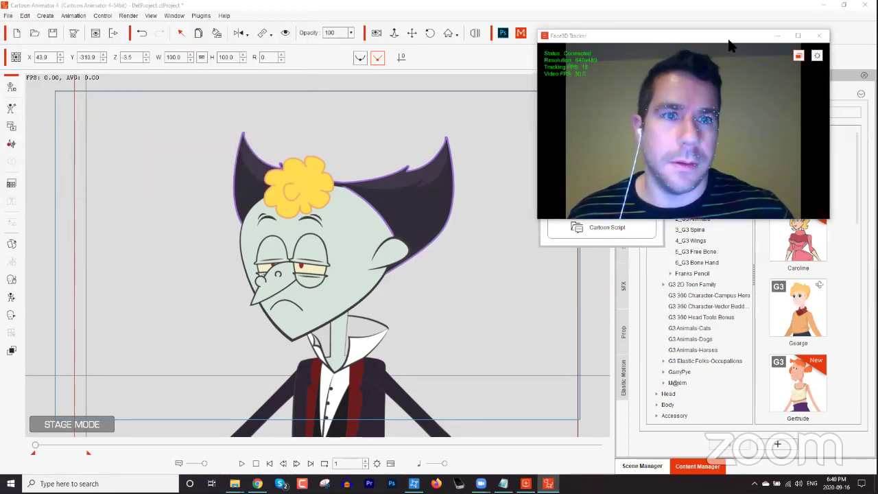
{"action": "left_click", "coordinate": [798, 57]}
{"action": "left_click", "coordinate": [798, 57]}
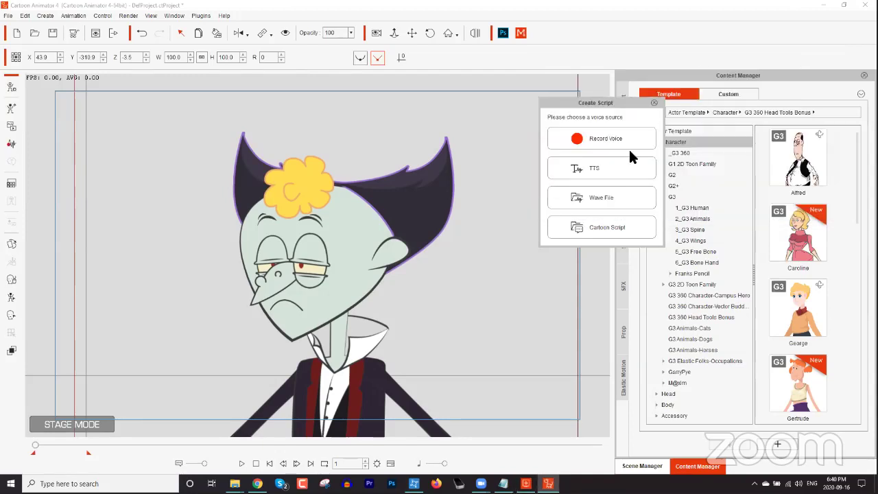
Step: Record a new microphone voice clip as the vampire's script, play it through and return to frame 1
{"action": "left_click", "coordinate": [604, 141]}
{"action": "left_click", "coordinate": [402, 268]}
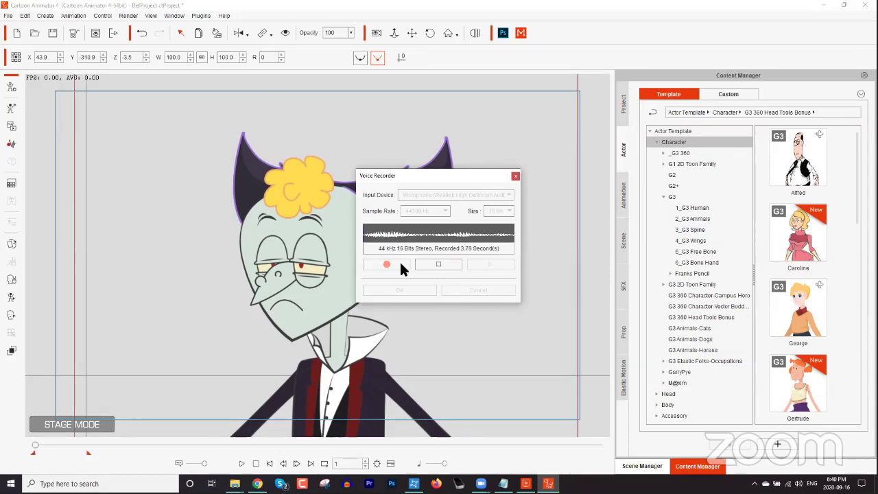
{"action": "left_click", "coordinate": [433, 267]}
{"action": "left_click", "coordinate": [413, 291]}
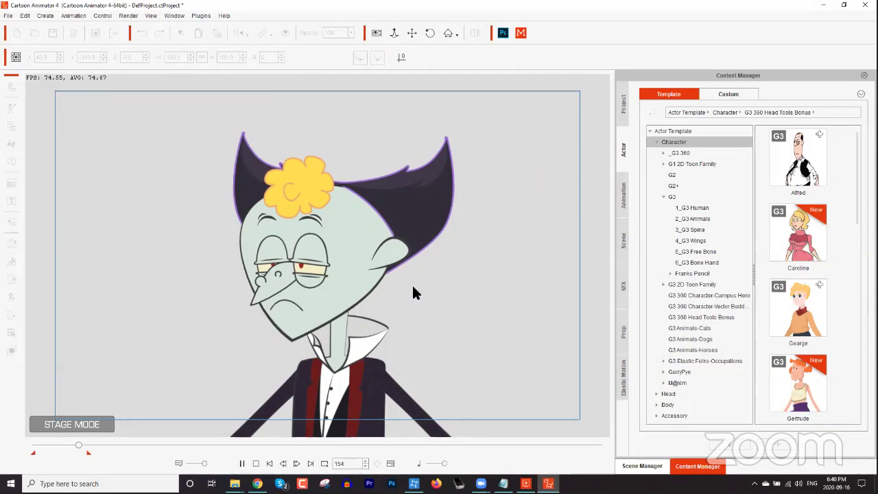
{"action": "left_click", "coordinate": [256, 465]}
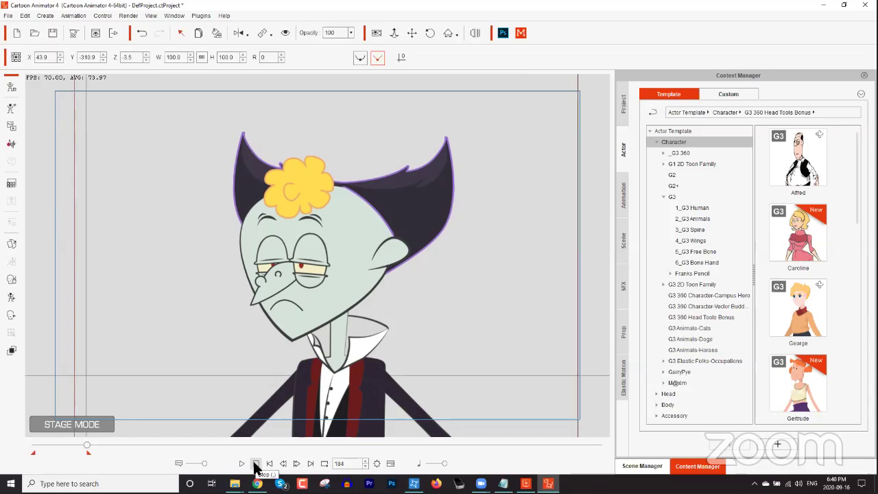
{"action": "left_click", "coordinate": [256, 465]}
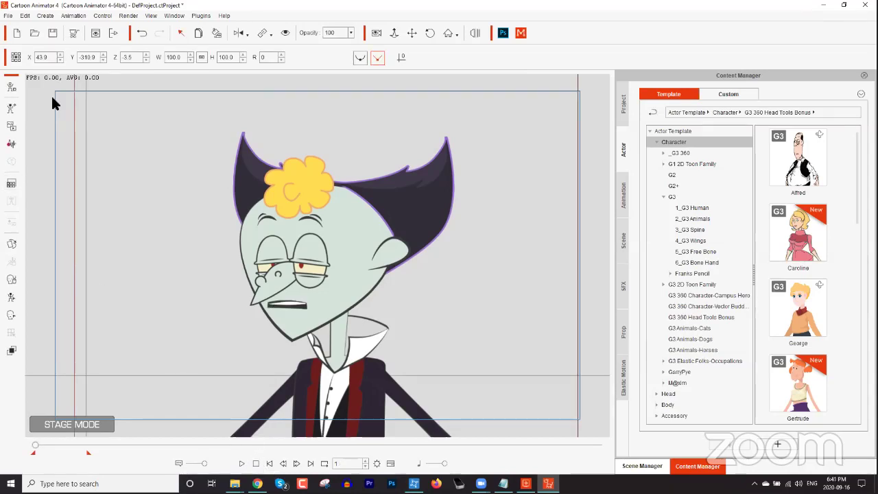
Step: Reconnect the Face3D gear in Motion LIVE 2D, move the webcam tracker clear of the settings and set the zero pose again
{"action": "left_click", "coordinate": [521, 32]}
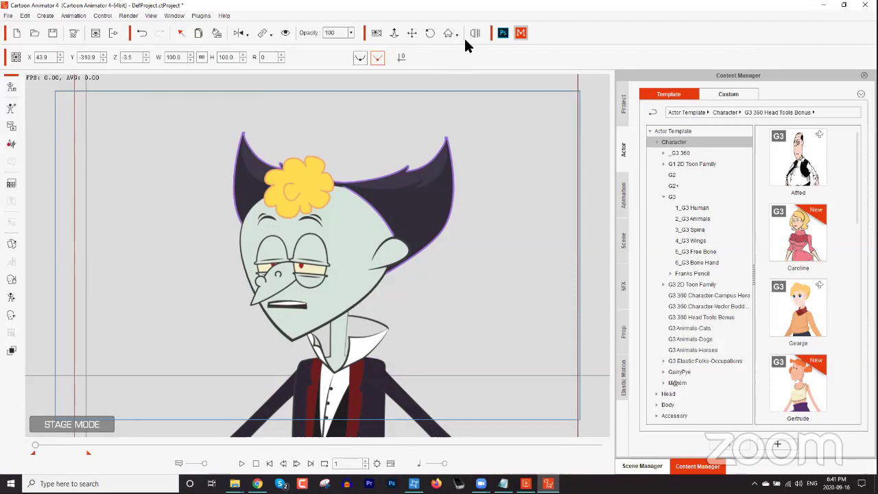
{"action": "left_click", "coordinate": [567, 88]}
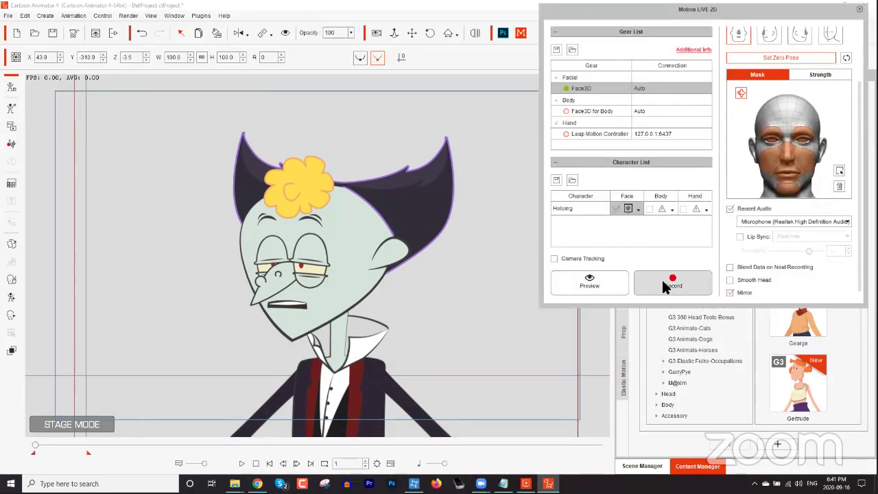
{"action": "left_click", "coordinate": [790, 59]}
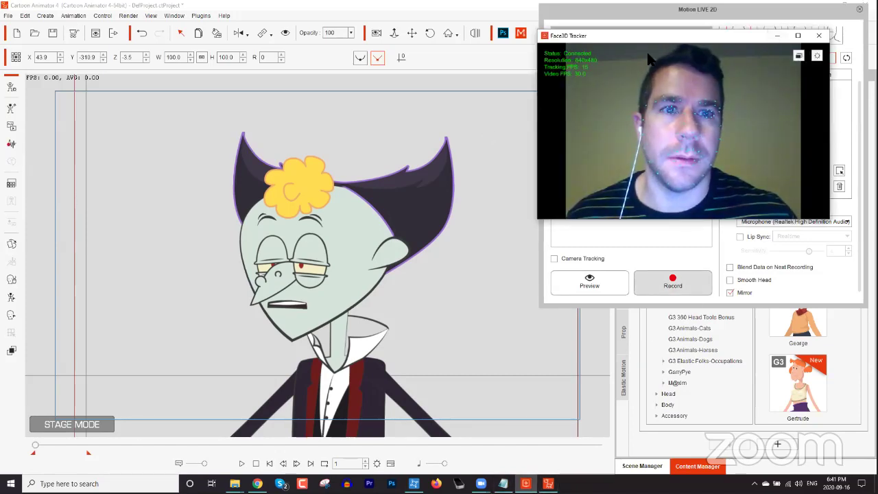
{"action": "left_click_drag", "start_coordinate": [583, 48], "coordinate": [46, 19]}
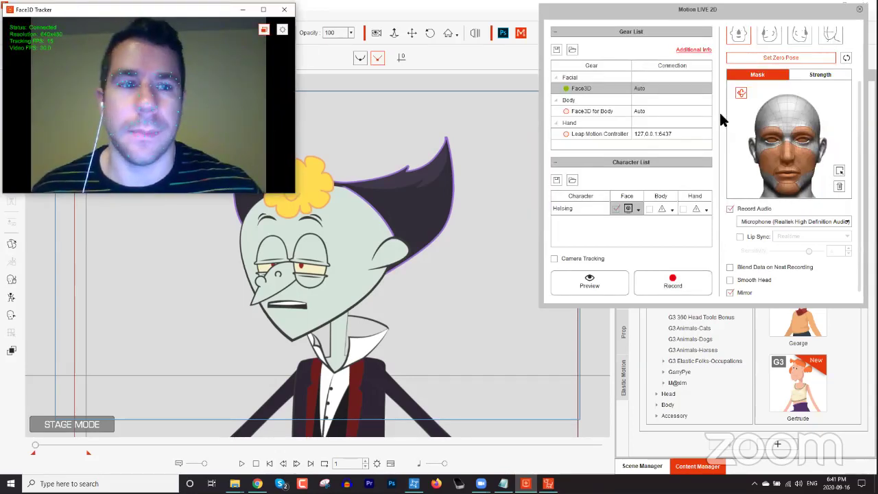
{"action": "left_click", "coordinate": [780, 55]}
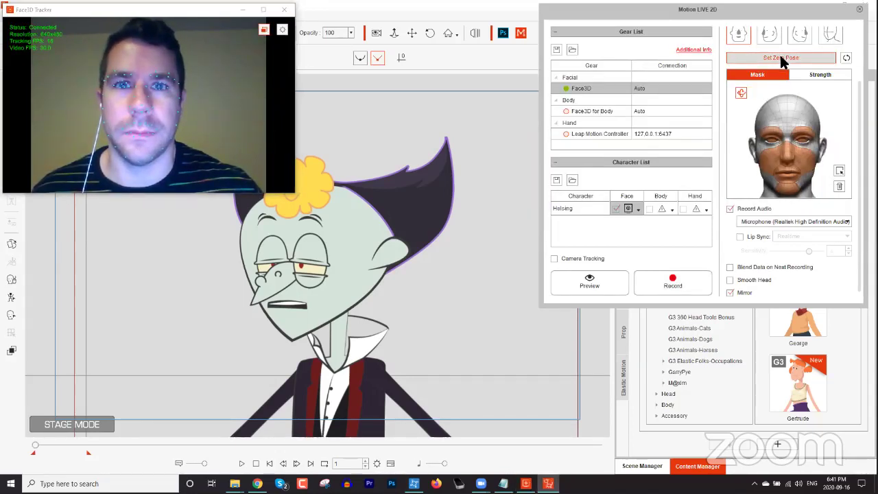
Step: Turn off Record Audio and turn on Smooth Head for the mocap recording
{"action": "left_click", "coordinate": [644, 279]}
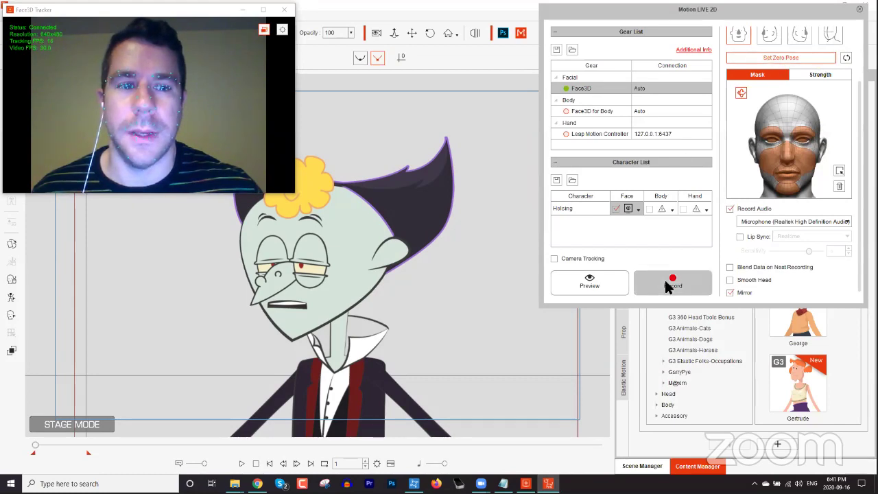
{"action": "left_click", "coordinate": [657, 281]}
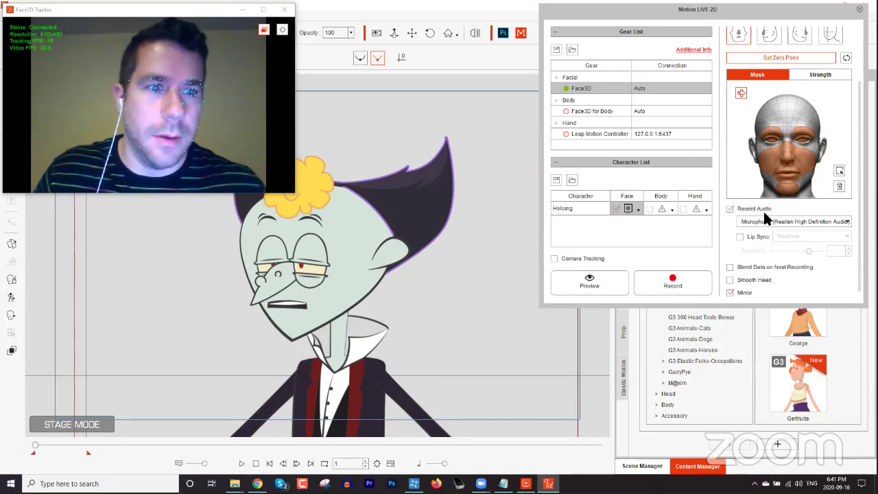
{"action": "left_click", "coordinate": [731, 206]}
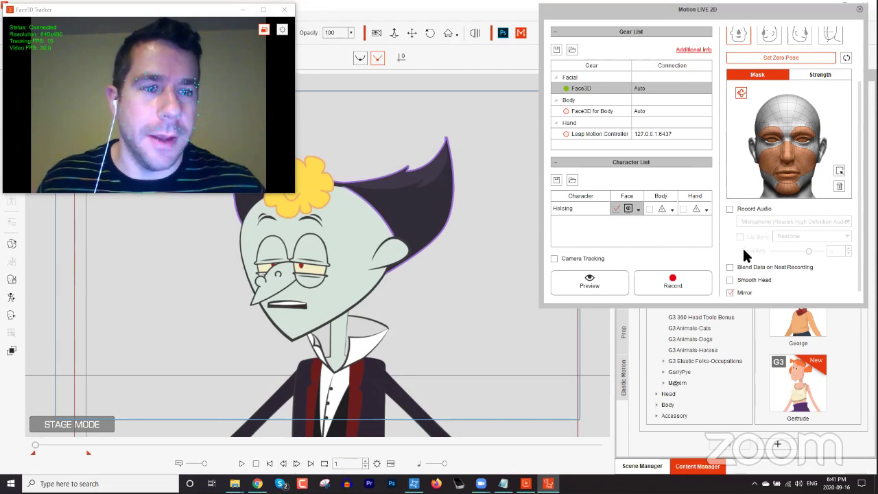
{"action": "left_click", "coordinate": [745, 284]}
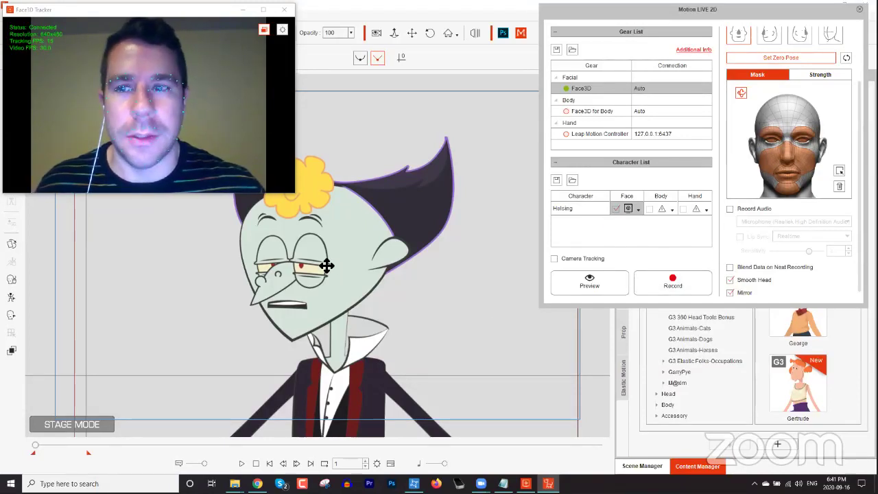
Step: Record a new facial mocap take over the vampire's voice clip and play back the result
{"action": "left_click", "coordinate": [669, 285]}
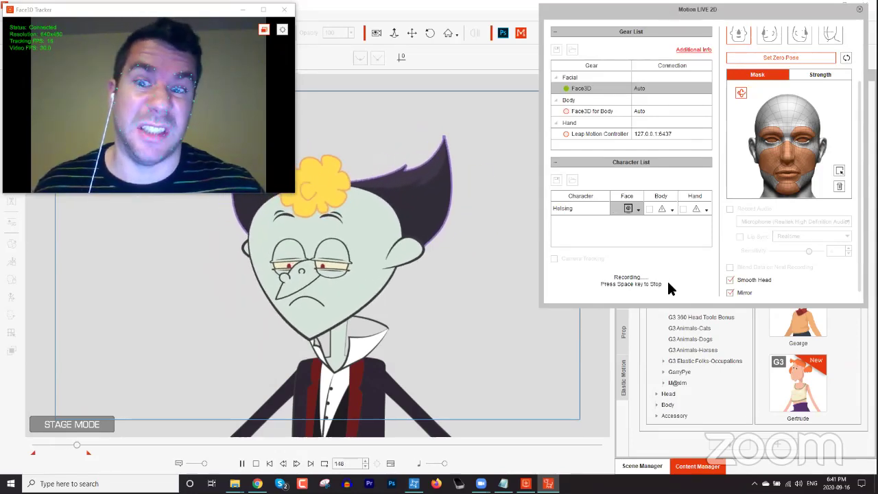
{"action": "key", "text": "space"}
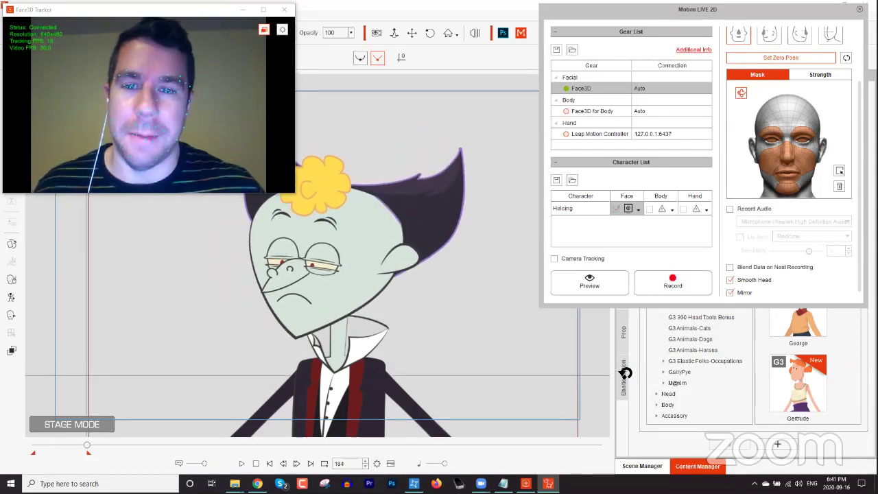
{"action": "left_click", "coordinate": [255, 464]}
{"action": "left_click", "coordinate": [241, 463]}
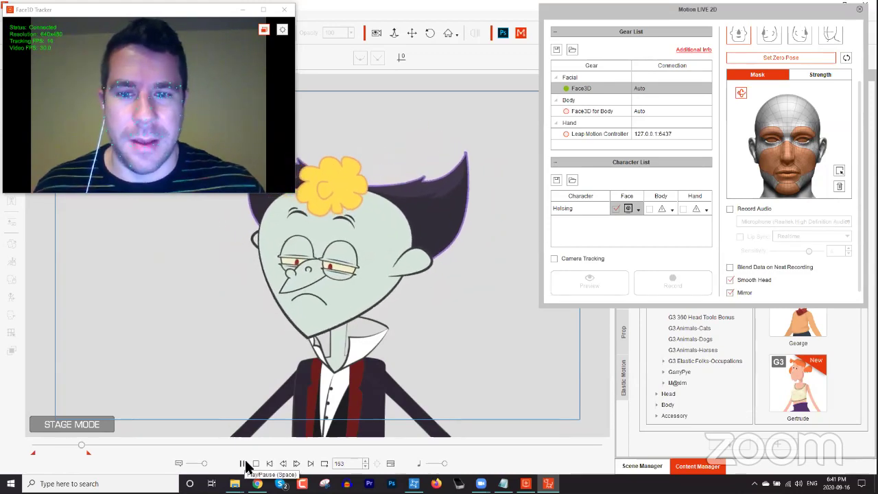
{"action": "left_click", "coordinate": [244, 463]}
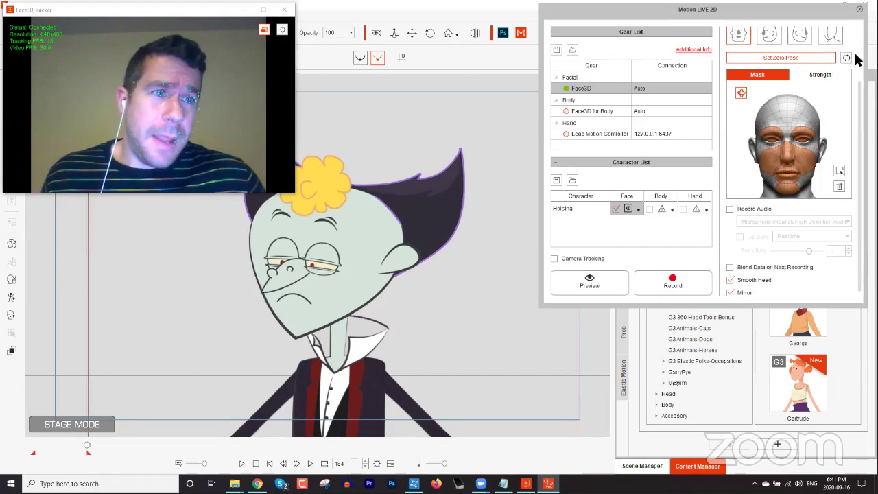
Step: Close Motion LIVE 2D with its gears disconnected, and close the Face3D Tracker
{"action": "left_click", "coordinate": [860, 8]}
{"action": "left_click", "coordinate": [418, 272]}
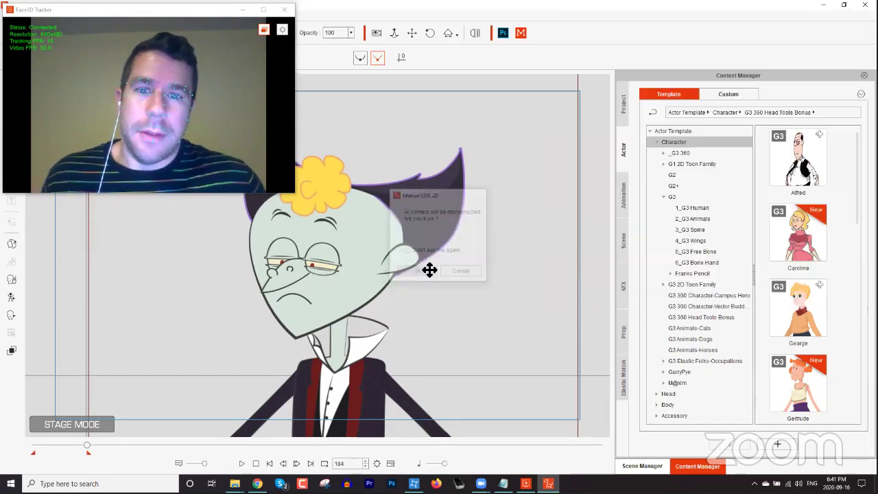
{"action": "left_click", "coordinate": [284, 9]}
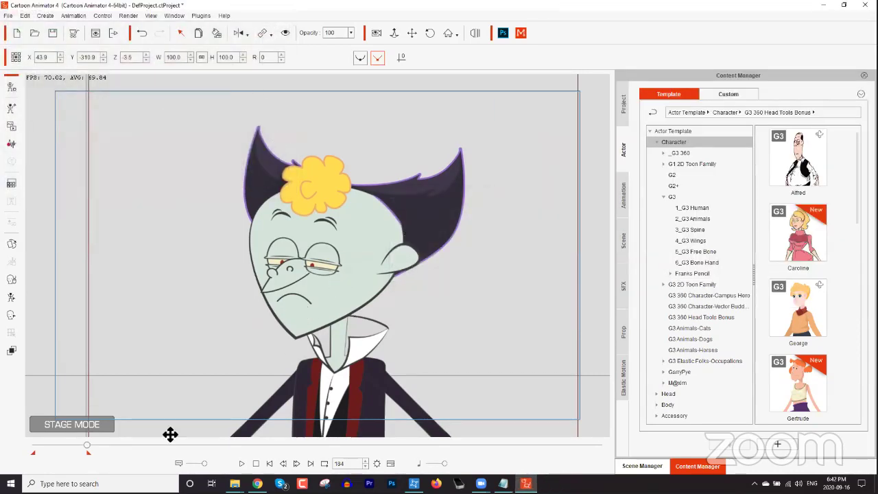
Step: Open Face Puppet for the vampire, clear the solo feature selection and pick only the eyebrows
{"action": "left_click_drag", "start_coordinate": [87, 445], "coordinate": [63, 441]}
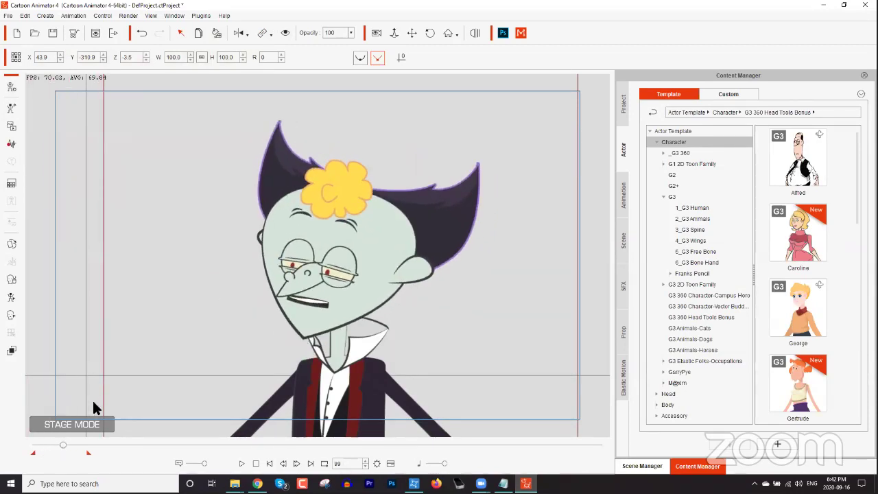
{"action": "left_click", "coordinate": [12, 280]}
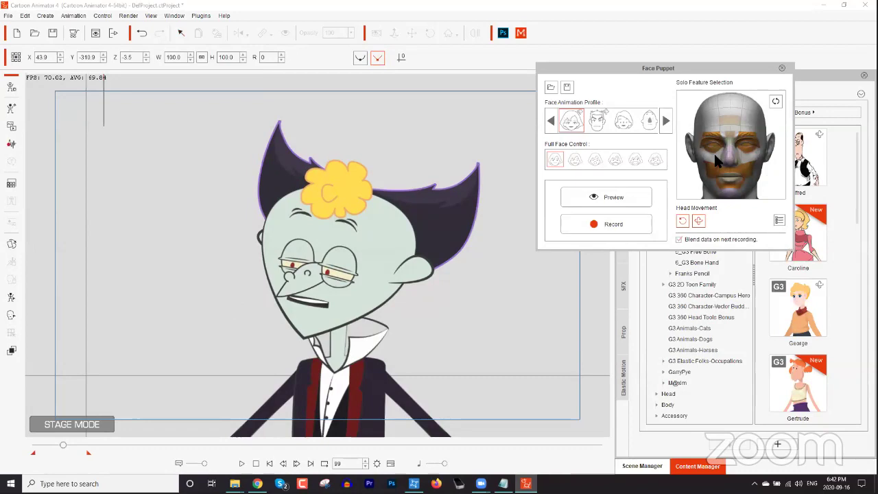
{"action": "left_click", "coordinate": [775, 101]}
{"action": "left_click", "coordinate": [750, 137]}
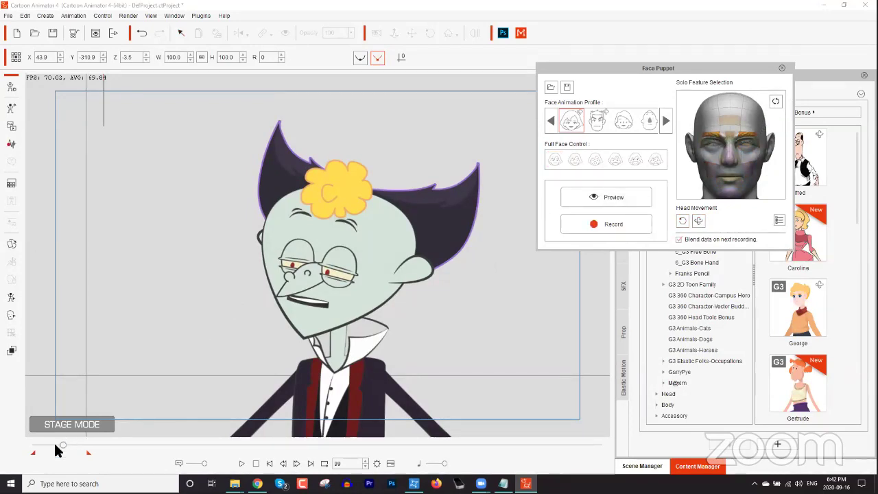
Step: Return to the first frame and preview the eyebrow puppeteering on the vampire
{"action": "left_click", "coordinate": [255, 463]}
{"action": "left_click", "coordinate": [634, 225]}
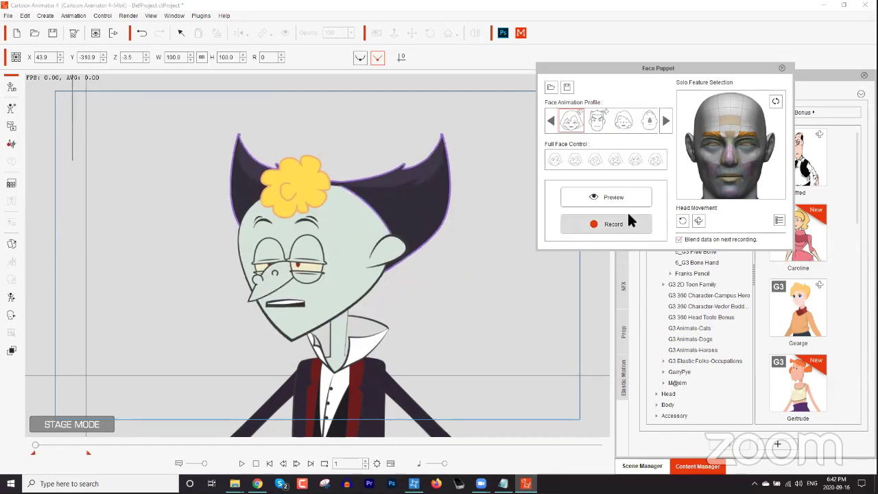
{"action": "key", "text": "space"}
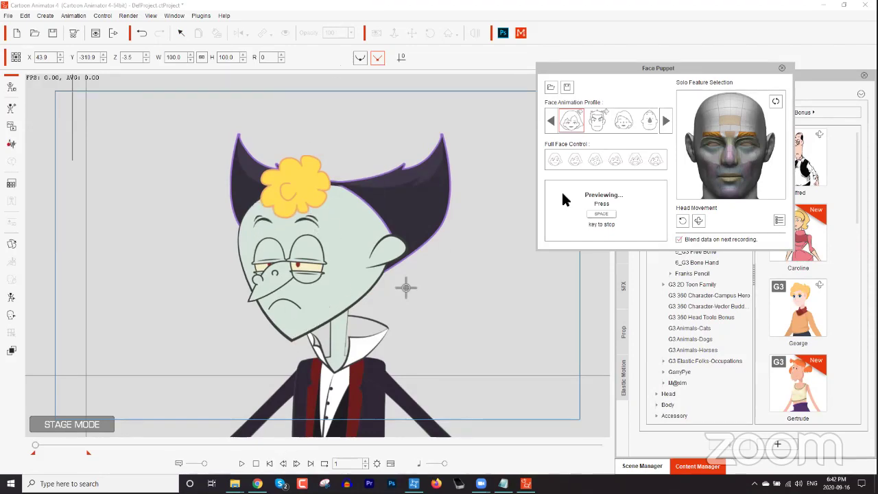
{"action": "key", "text": "space"}
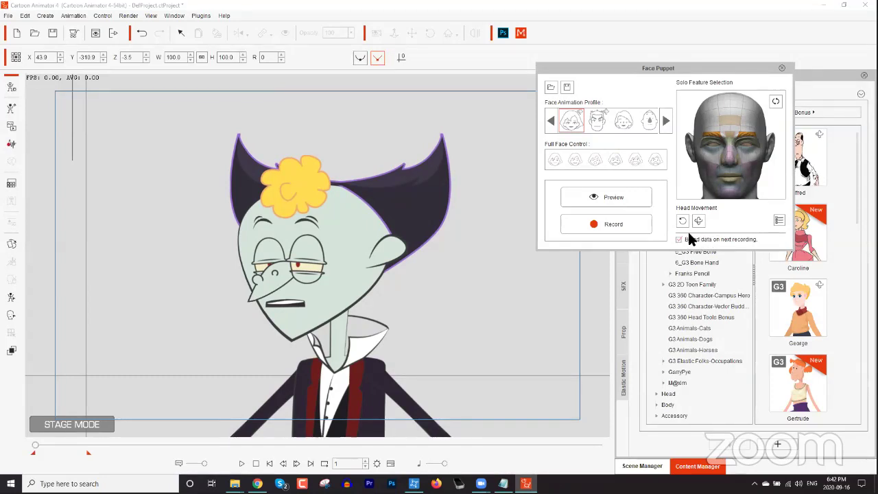
Step: Record an eyebrow Face Puppet take over the existing facial animation and play back the result, closing Face Puppet
{"action": "left_click", "coordinate": [607, 223]}
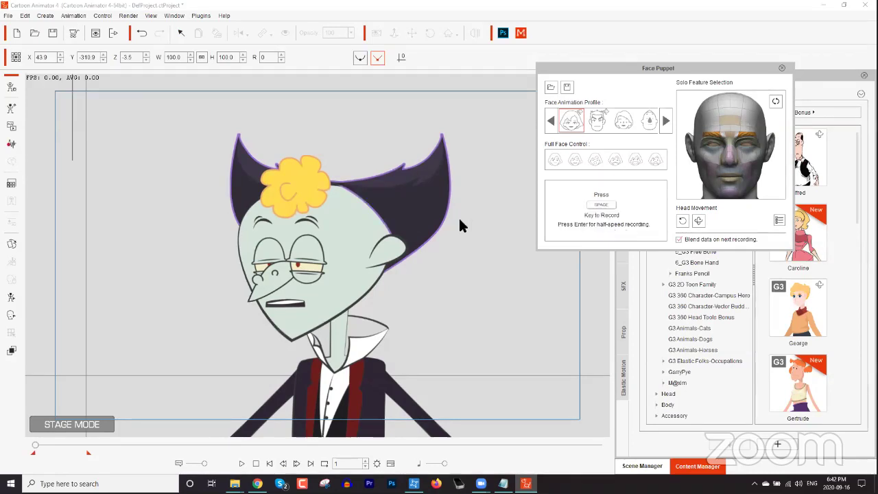
{"action": "key", "text": "space"}
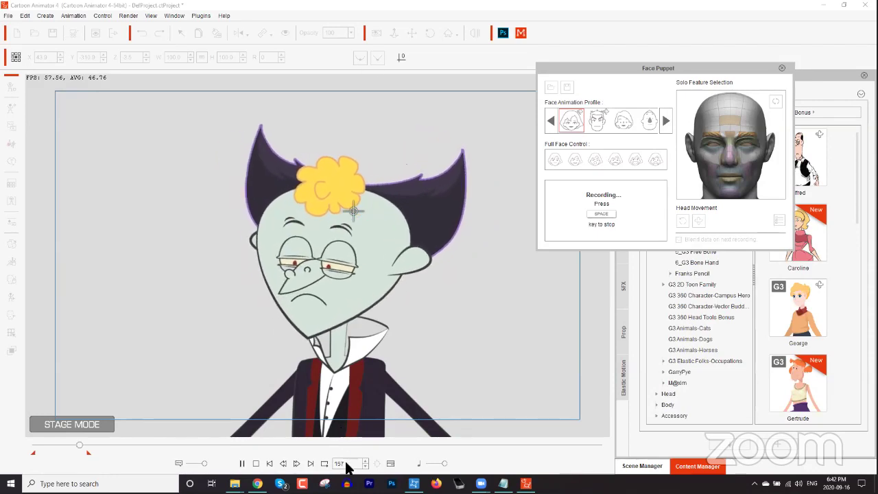
{"action": "key", "text": "space"}
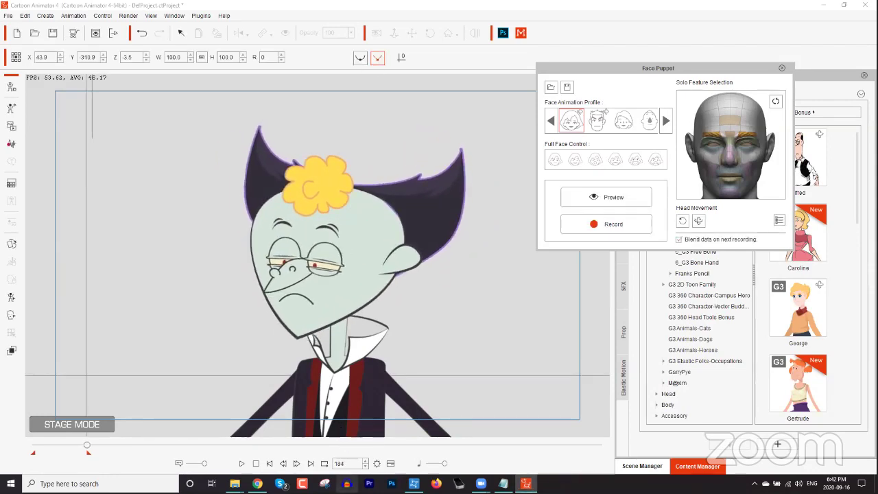
{"action": "left_click", "coordinate": [256, 465]}
{"action": "left_click", "coordinate": [241, 465]}
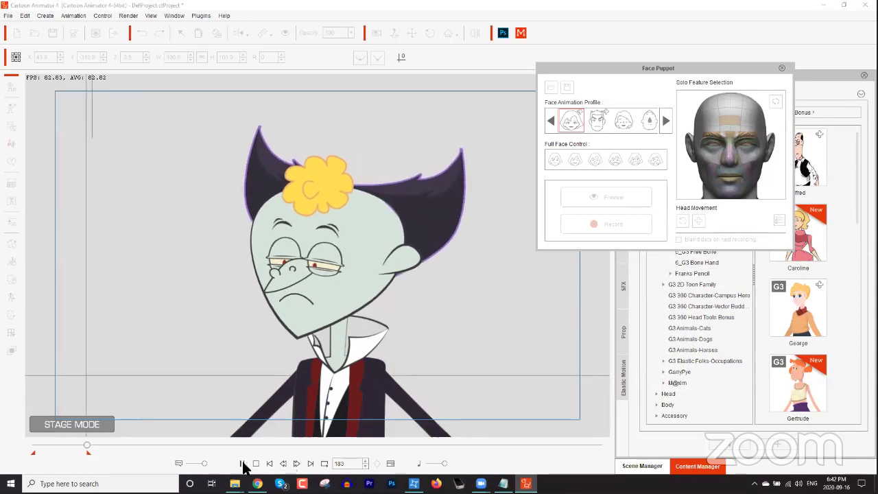
{"action": "left_click", "coordinate": [255, 463]}
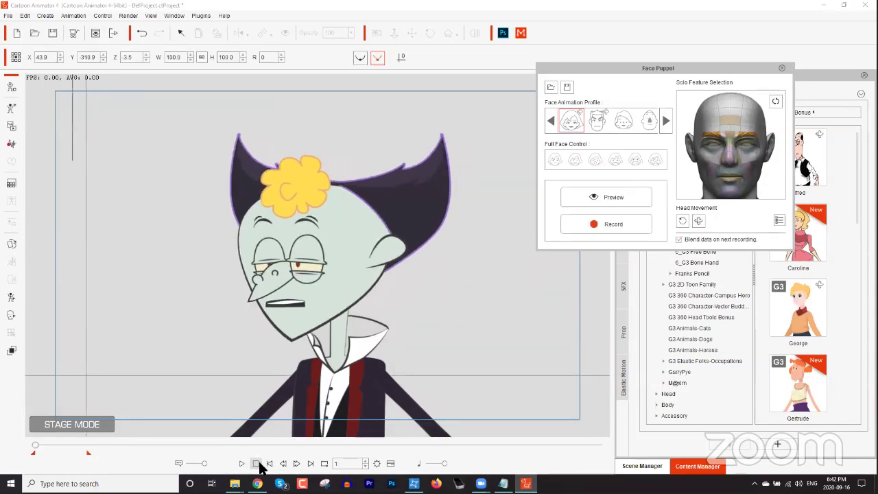
{"action": "left_click", "coordinate": [781, 67]}
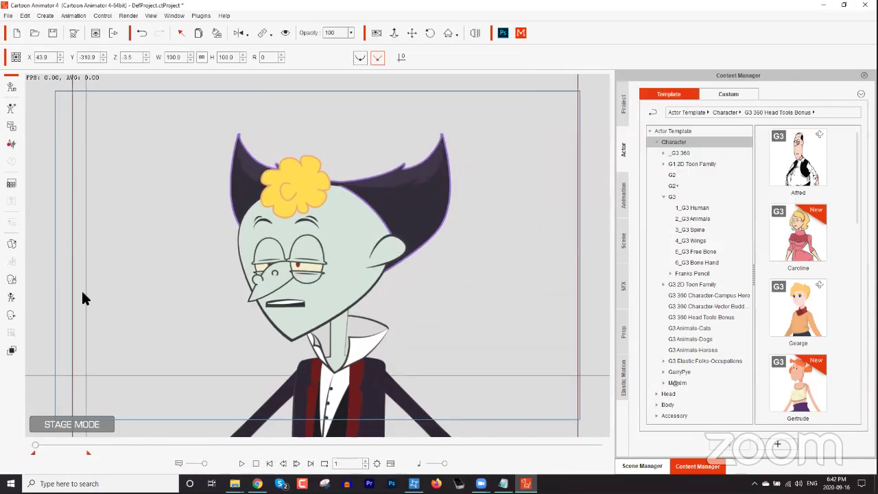
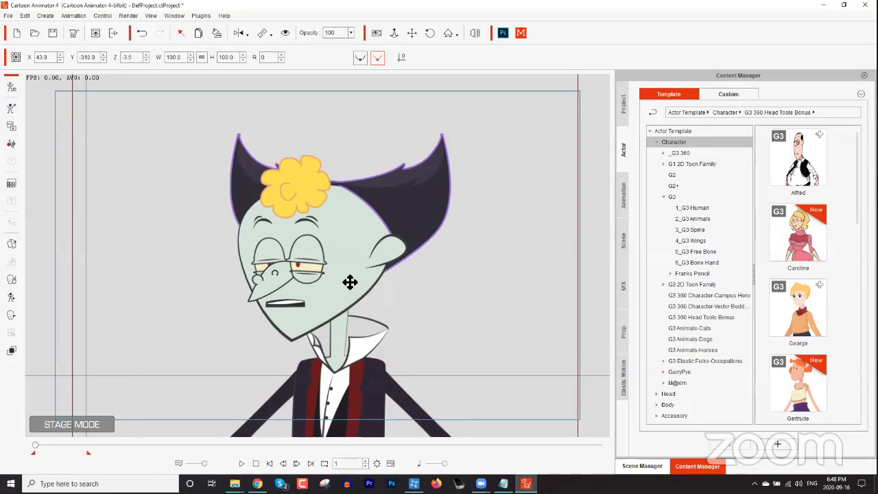
Step: Open the vampire in Character Composer, continuing despite its motion data, and launch the Sprite Editor for its face
{"action": "left_click", "coordinate": [649, 469]}
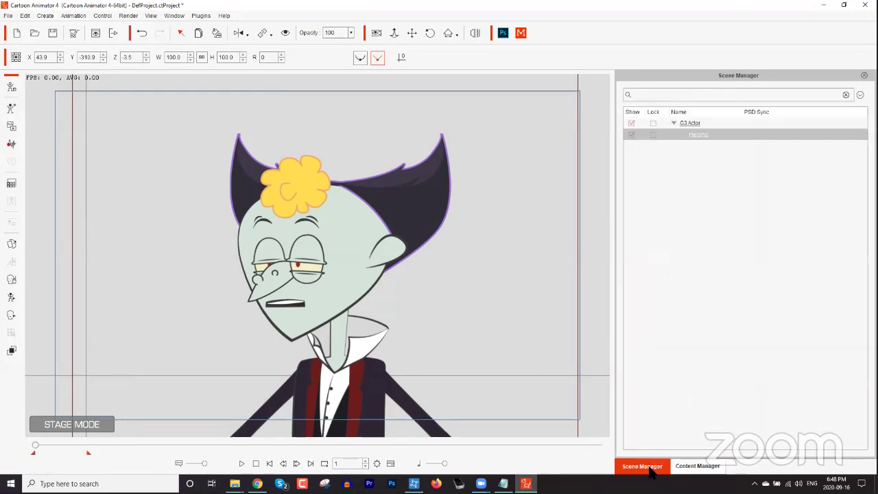
{"action": "left_click", "coordinate": [680, 467]}
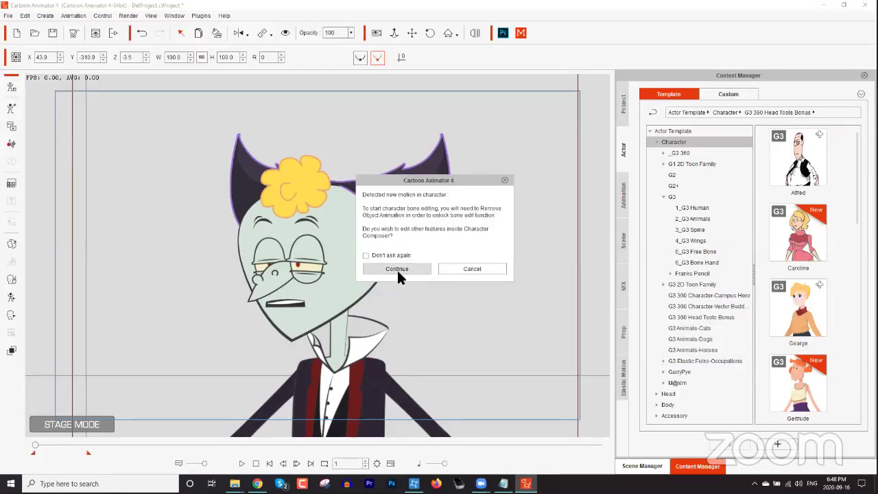
{"action": "left_click", "coordinate": [398, 269]}
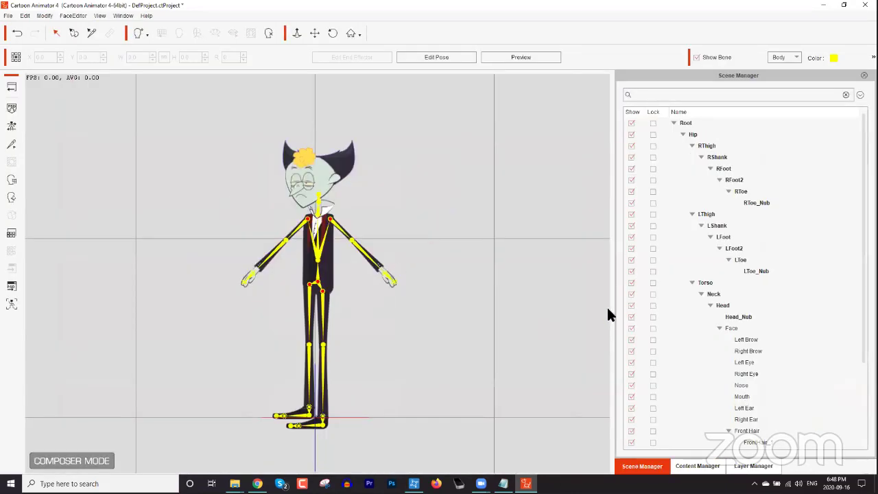
{"action": "scroll", "coordinate": [343, 109], "scroll_direction": "up", "scroll_amount": 4}
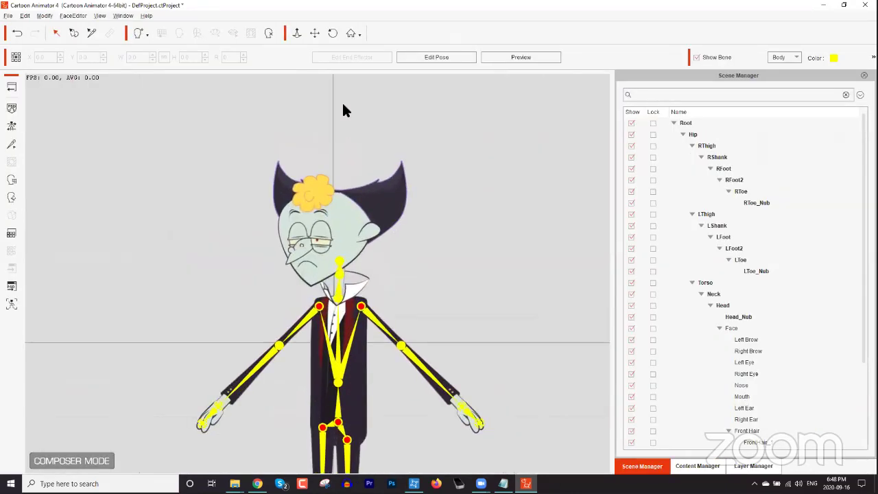
{"action": "scroll", "coordinate": [417, 244], "scroll_direction": "up", "scroll_amount": 5}
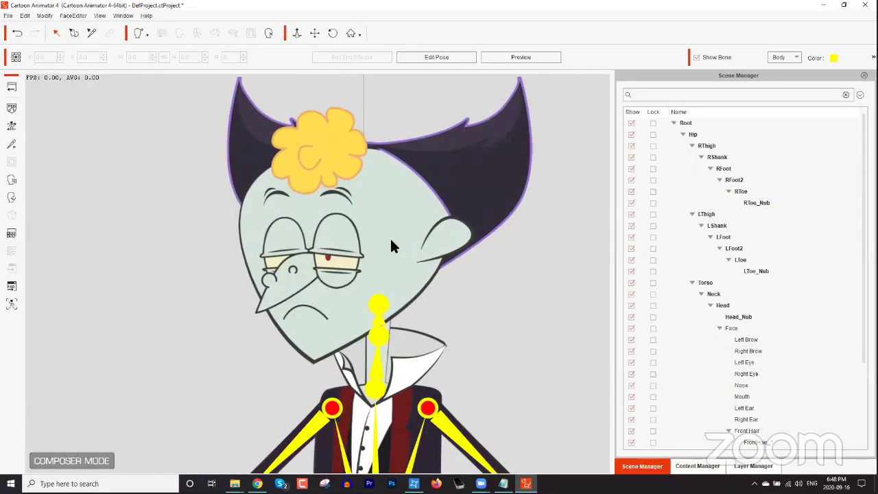
{"action": "left_click", "coordinate": [391, 240]}
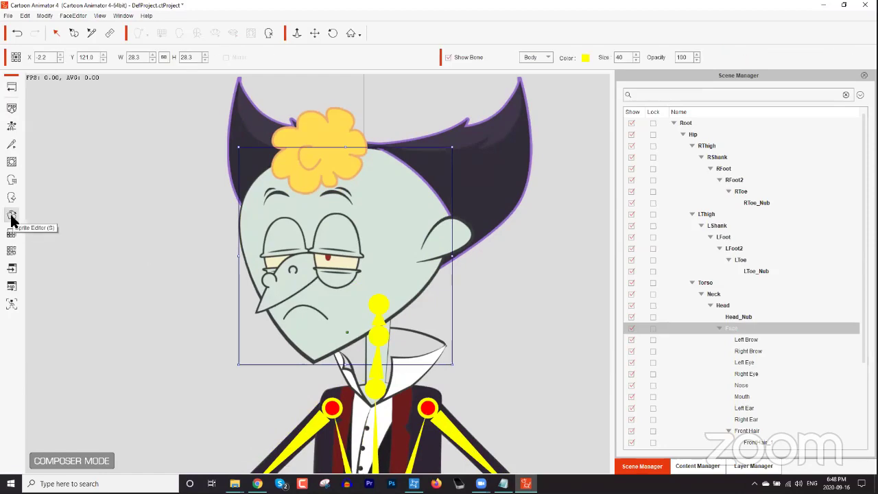
{"action": "left_click", "coordinate": [11, 219]}
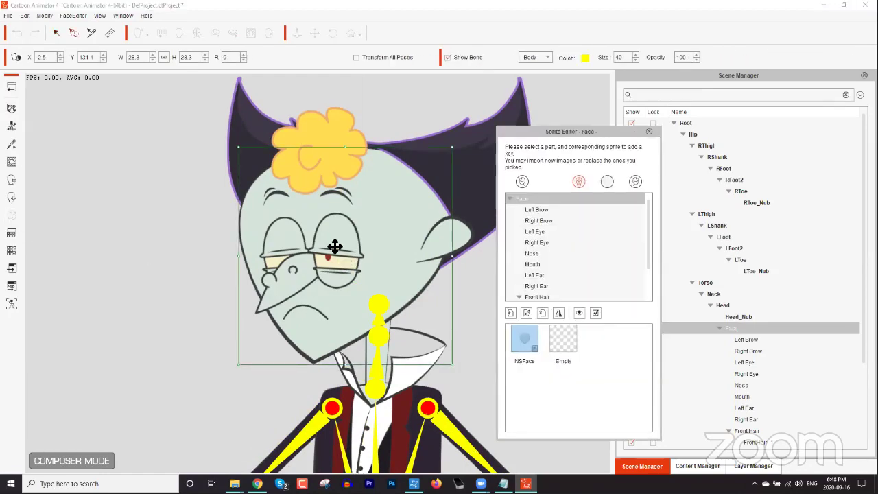
Step: Examine the sprites available for the vampire's right eye, nose and left ear, closing the Sprite Editor
{"action": "left_click", "coordinate": [352, 233]}
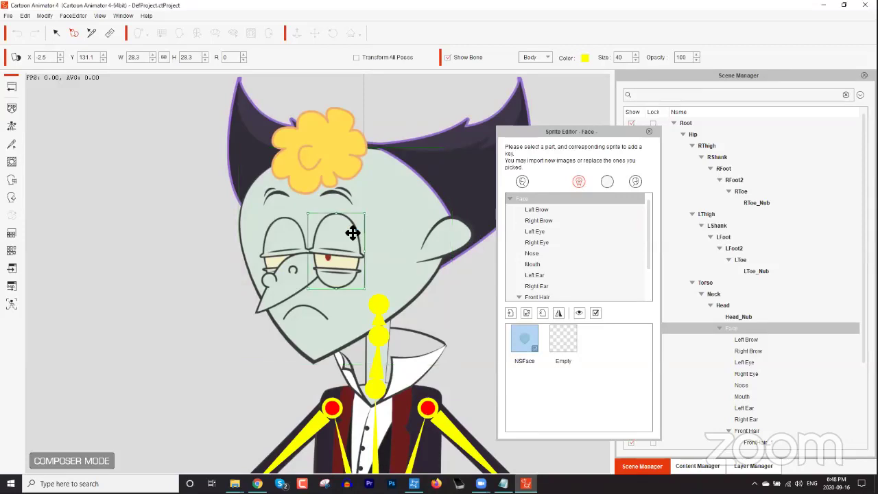
{"action": "left_click", "coordinate": [289, 255]}
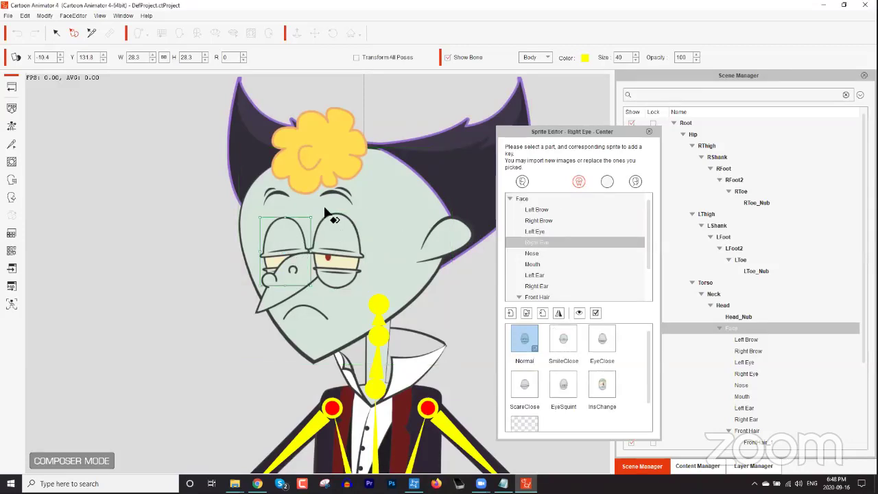
{"action": "left_click", "coordinate": [341, 203]}
{"action": "left_click", "coordinate": [291, 294]}
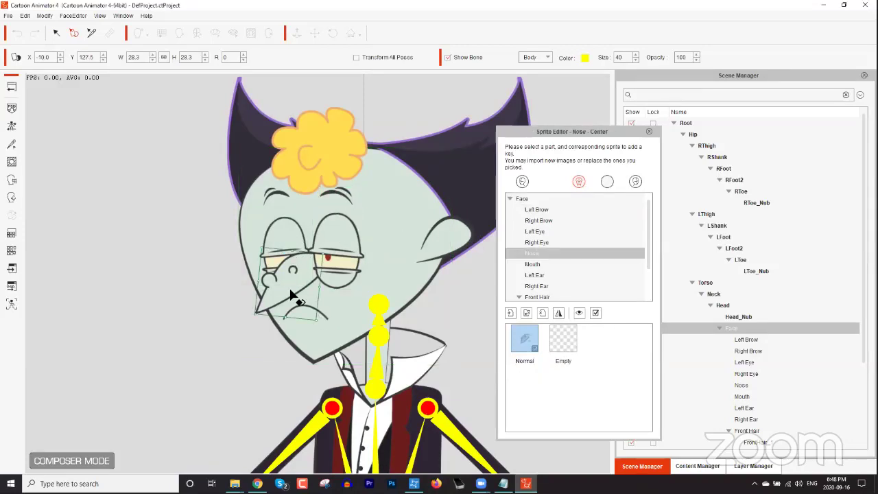
{"action": "left_click", "coordinate": [450, 243]}
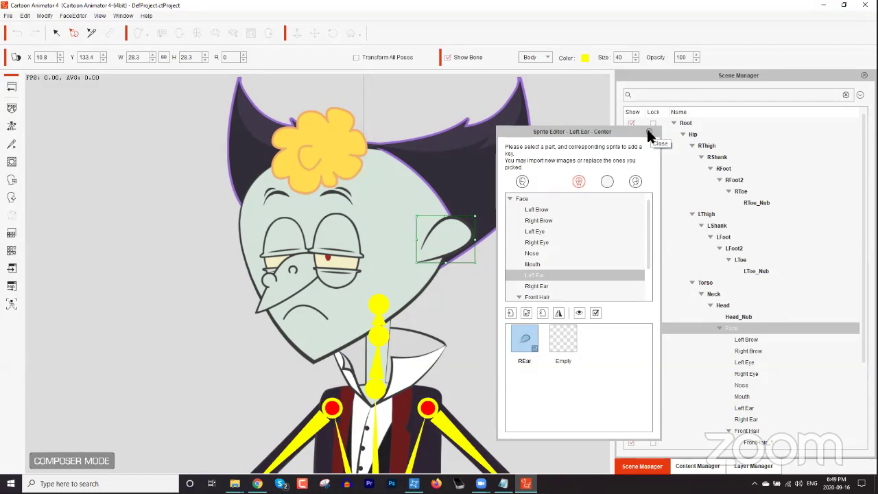
{"action": "left_click", "coordinate": [650, 135]}
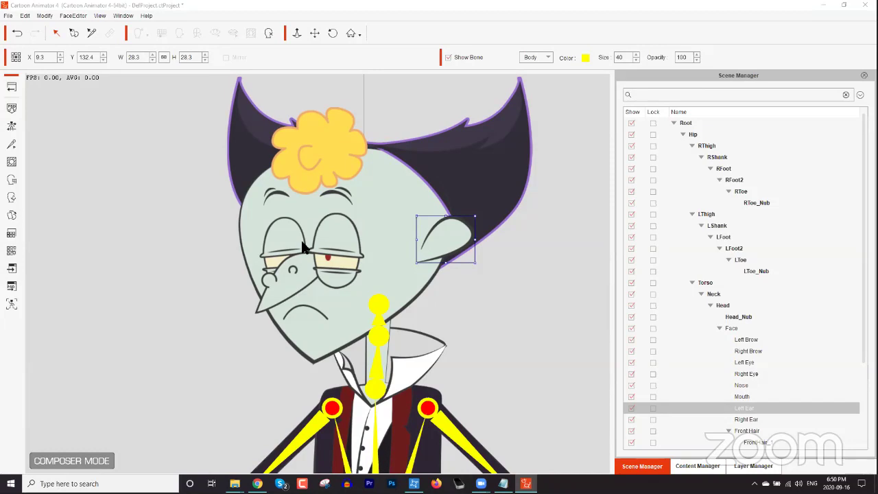
Step: Return from Composer to the stage and add the custom cat logo prop "asdf" to the scene
{"action": "left_click", "coordinate": [284, 209]}
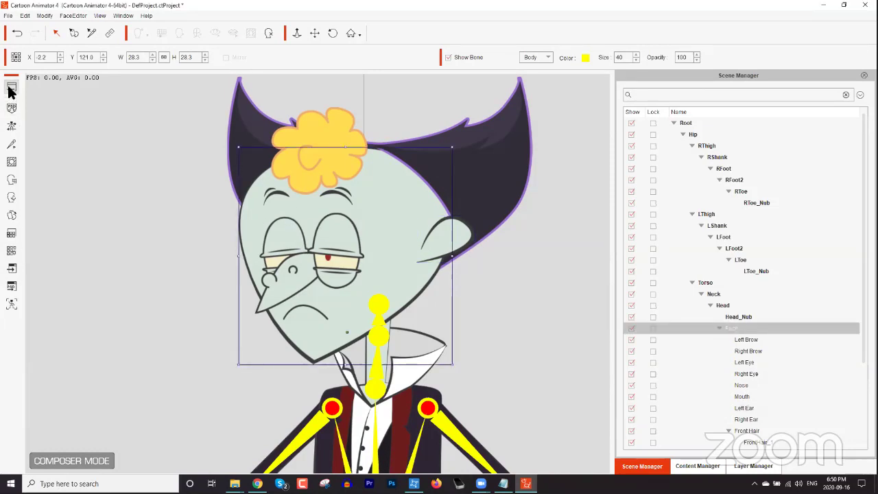
{"action": "left_click", "coordinate": [11, 88]}
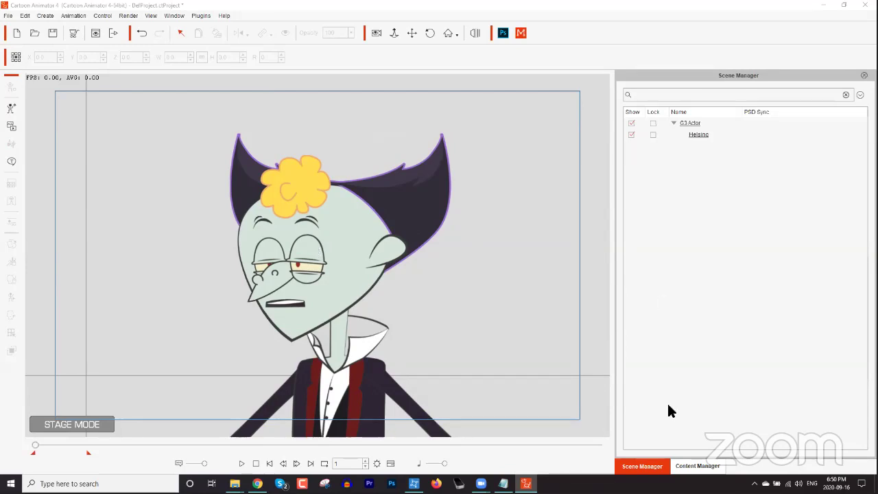
{"action": "left_click", "coordinate": [697, 466]}
{"action": "left_click", "coordinate": [714, 93]}
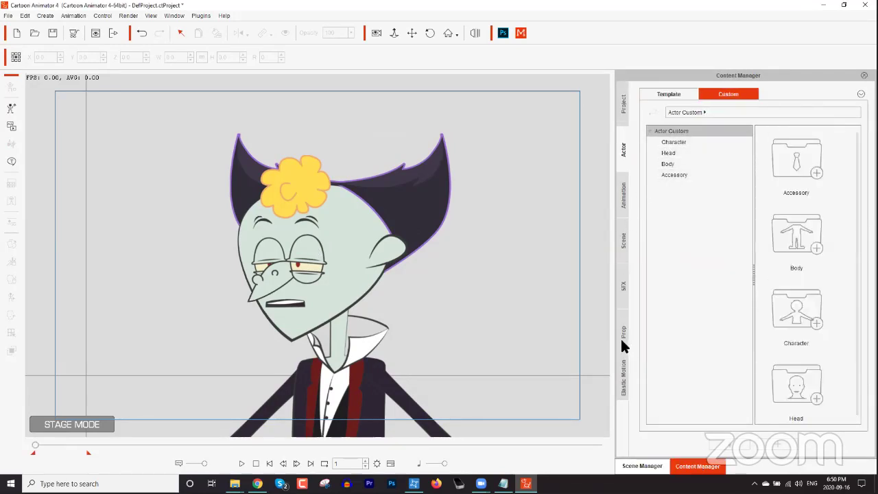
{"action": "left_click", "coordinate": [623, 332]}
{"action": "left_click_drag", "start_coordinate": [797, 162], "coordinate": [110, 233]}
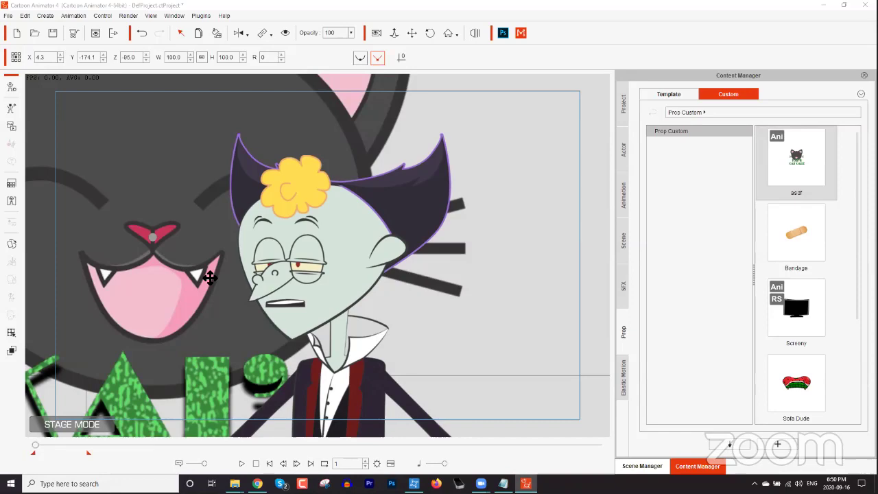
Step: Scale the cat logo prop down to 38.4 and place it beside the vampire's head
{"action": "scroll", "coordinate": [190, 237], "scroll_direction": "down", "scroll_amount": 3}
{"action": "scroll", "coordinate": [210, 346], "scroll_direction": "down", "scroll_amount": 2}
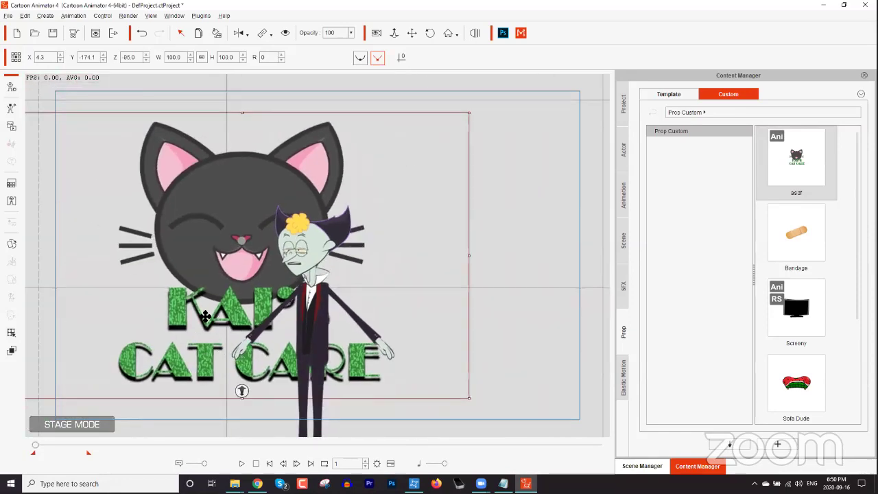
{"action": "left_click_drag", "start_coordinate": [32, 376], "coordinate": [156, 289]}
{"action": "left_click_drag", "start_coordinate": [247, 248], "coordinate": [215, 250]}
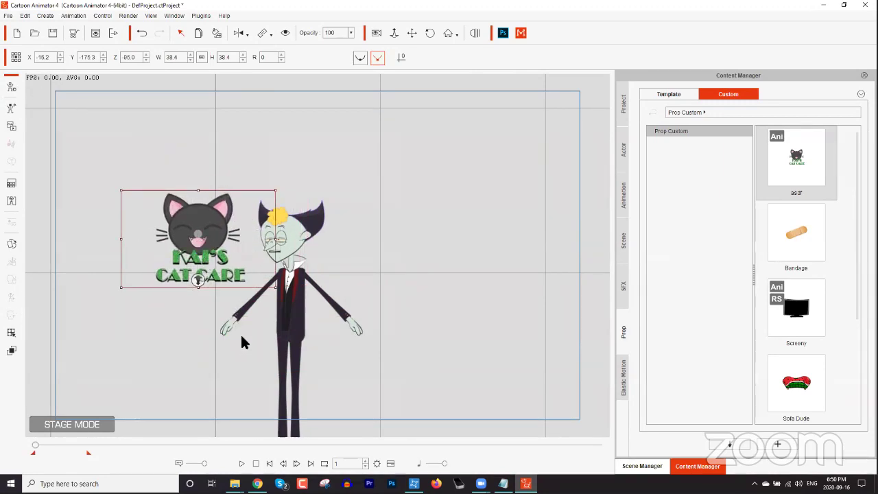
Step: Open the timeline for the cat logo prop and show the head sprite's tracks under Motion
{"action": "key", "text": "F3"}
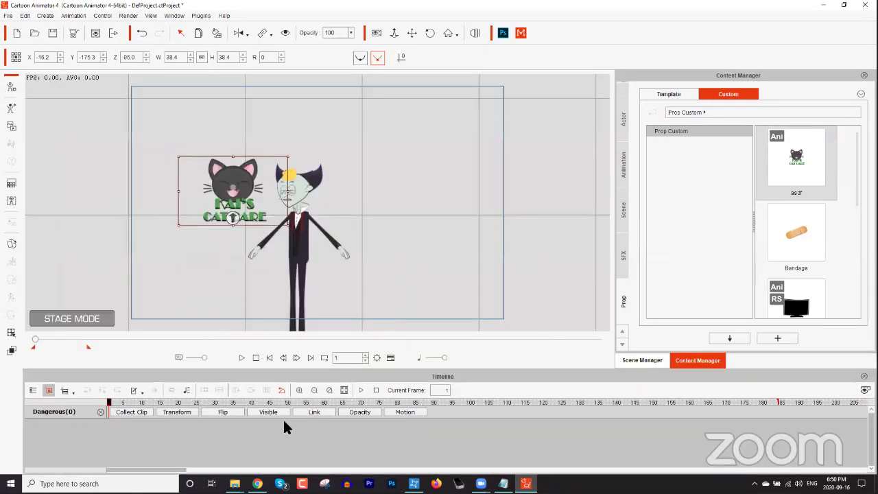
{"action": "left_click", "coordinate": [417, 412]}
{"action": "left_click", "coordinate": [91, 425]}
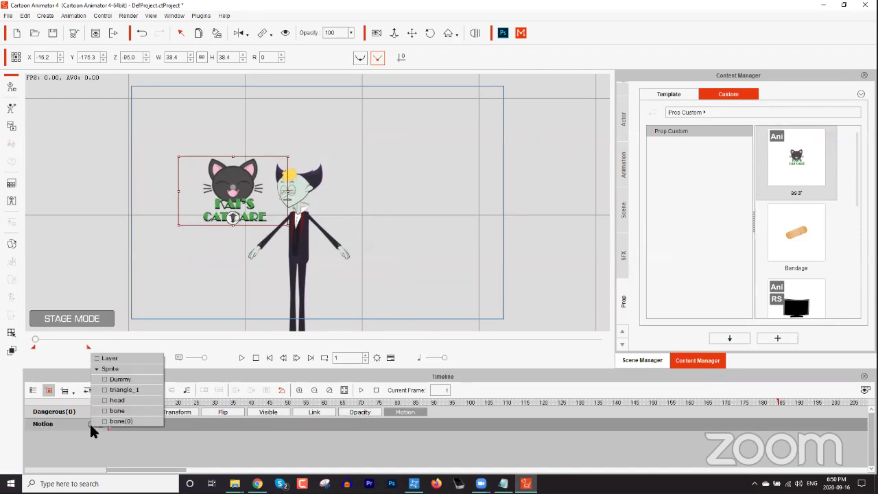
{"action": "left_click", "coordinate": [105, 400]}
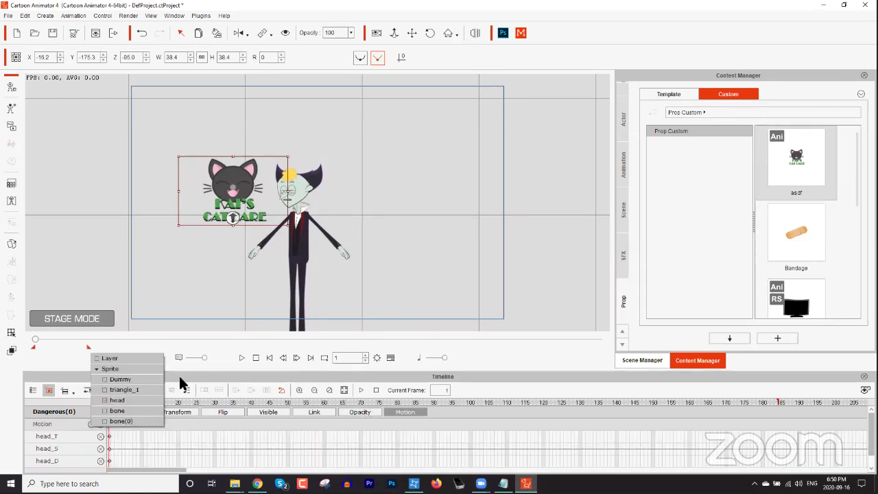
{"action": "scroll", "coordinate": [60, 448], "scroll_direction": "down", "scroll_amount": 1}
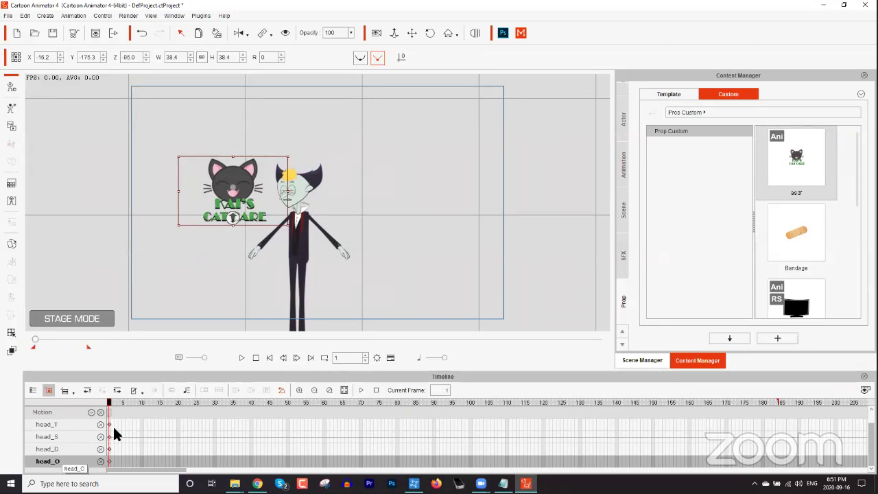
Step: Move the timeline to frame 12 and open the G3 Animated Props-Transition Effects folder in the prop templates
{"action": "left_click_drag", "start_coordinate": [127, 404], "coordinate": [149, 403]}
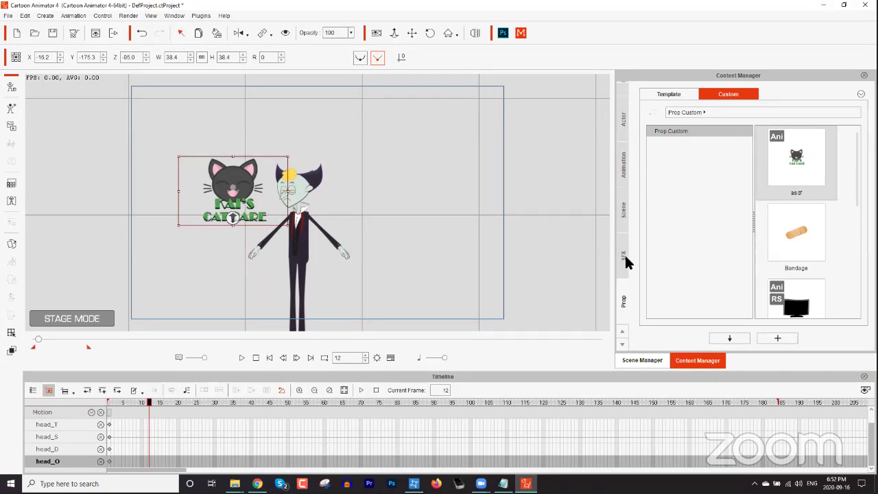
{"action": "left_click", "coordinate": [670, 94]}
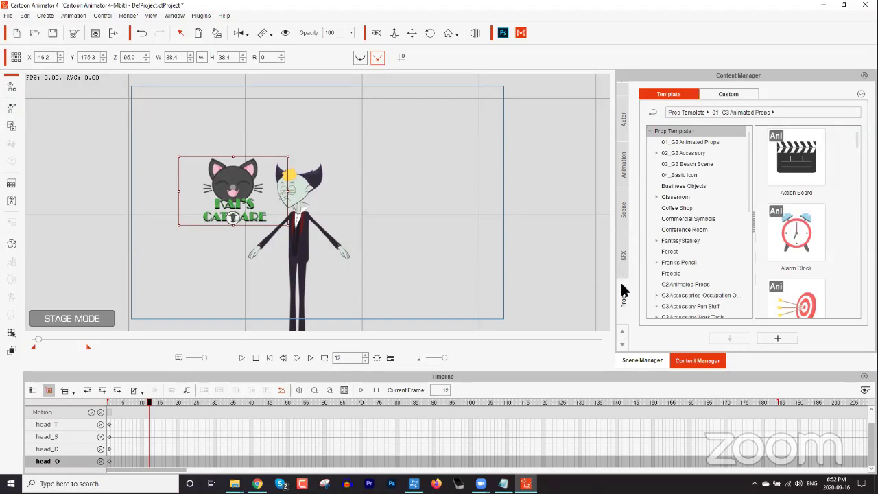
{"action": "scroll", "coordinate": [700, 251], "scroll_direction": "down", "scroll_amount": 5}
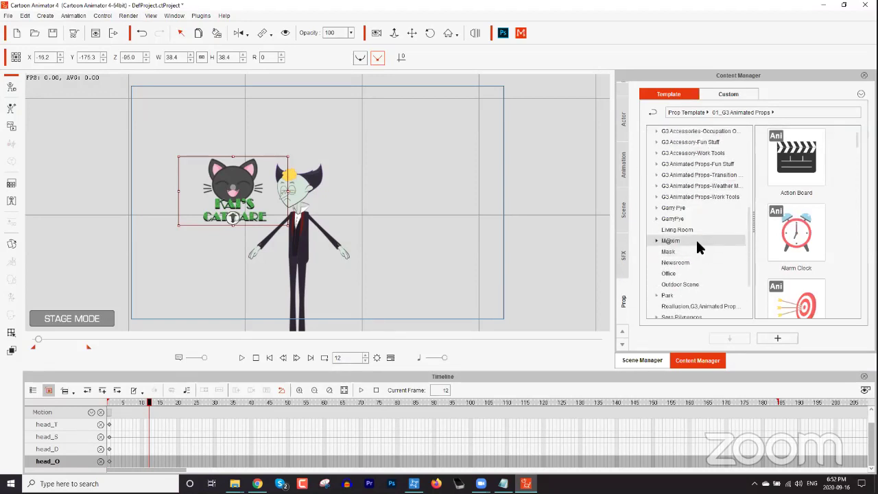
{"action": "left_click", "coordinate": [656, 176]}
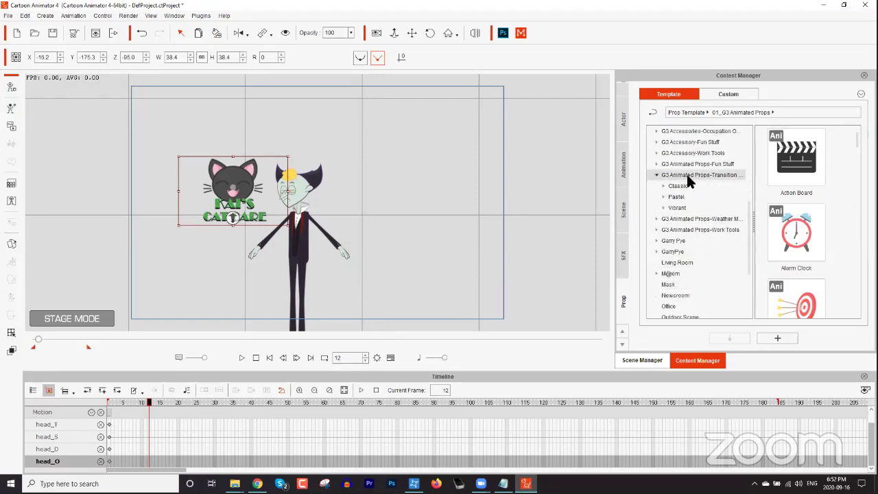
{"action": "left_click", "coordinate": [682, 176]}
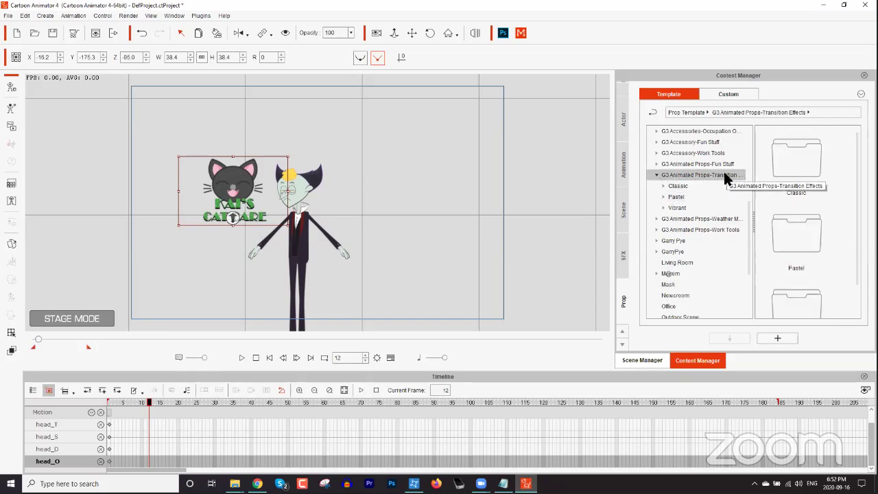
Step: Switch to Chrome, search Google for "g3 animated props transition" in a new tab, and open the Reallusion Transition Effects pack page
{"action": "left_click", "coordinate": [258, 483]}
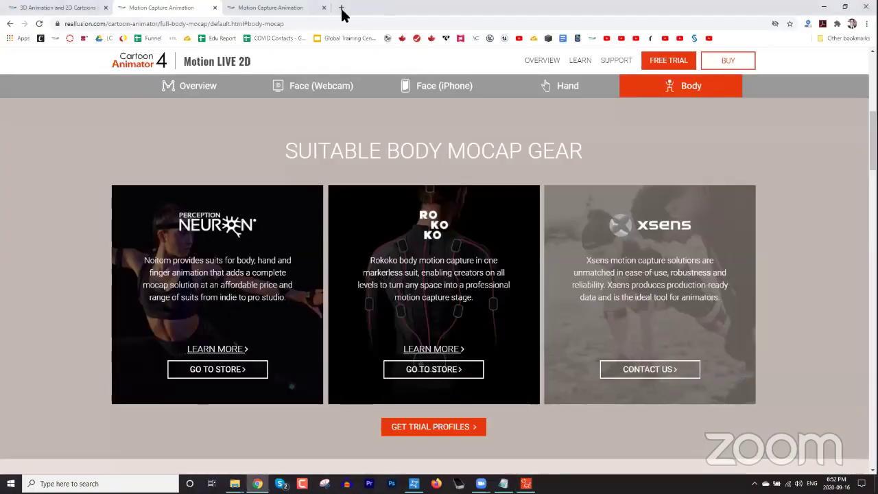
{"action": "left_click", "coordinate": [341, 8]}
{"action": "type", "text": "g3 amo.at"}
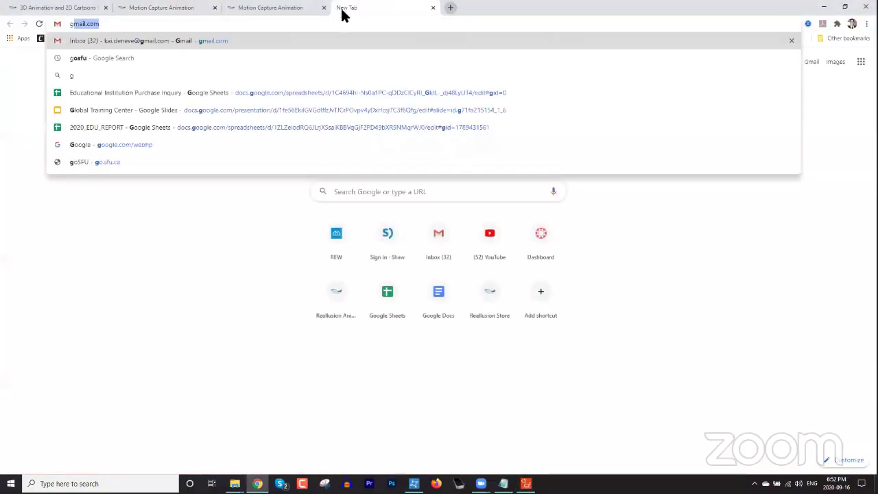
{"action": "key", "text": "BackSpace"}
{"action": "key", "text": "BackSpace"}
{"action": "key", "text": "BackSpace"}
{"action": "key", "text": "BackSpace"}
{"action": "key", "text": "BackSpace"}
{"action": "type", "text": "ni"}
{"action": "key", "text": "BackSpace"}
{"action": "key", "text": "BackSpace"}
{"action": "type", "text": "nimalted props transition"}
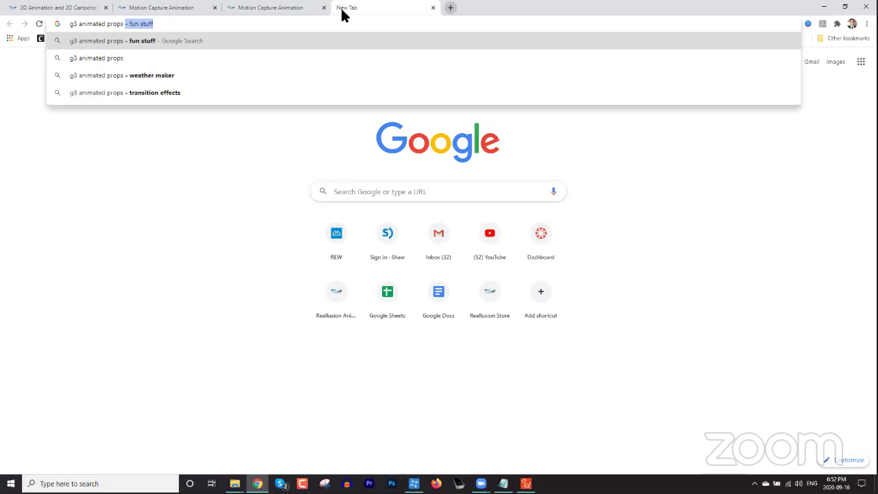
{"action": "key", "text": "Return"}
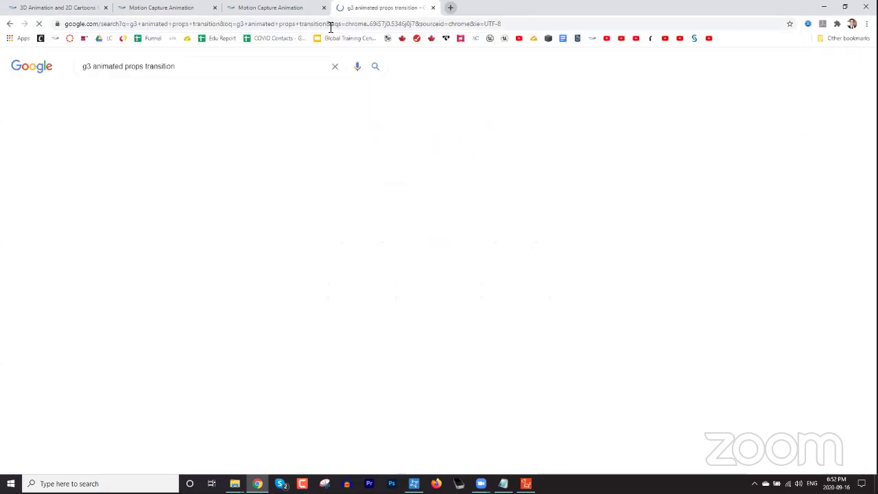
{"action": "left_click", "coordinate": [150, 142]}
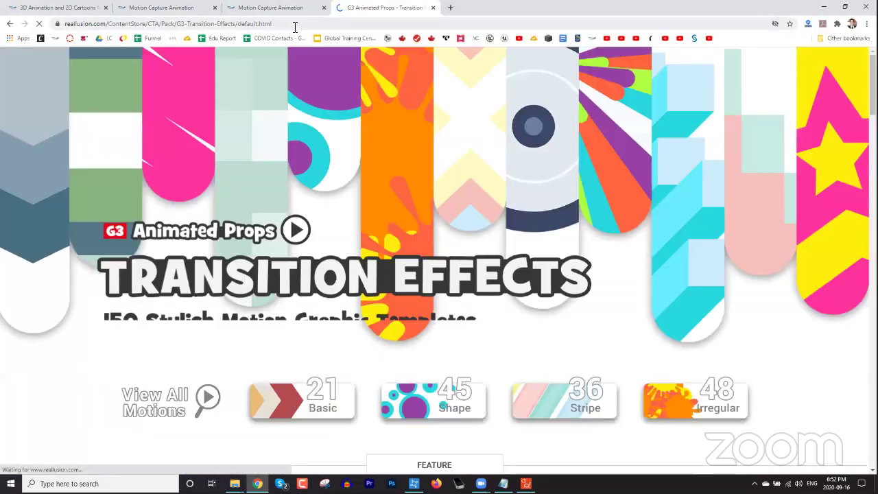
{"action": "left_click", "coordinate": [296, 25]}
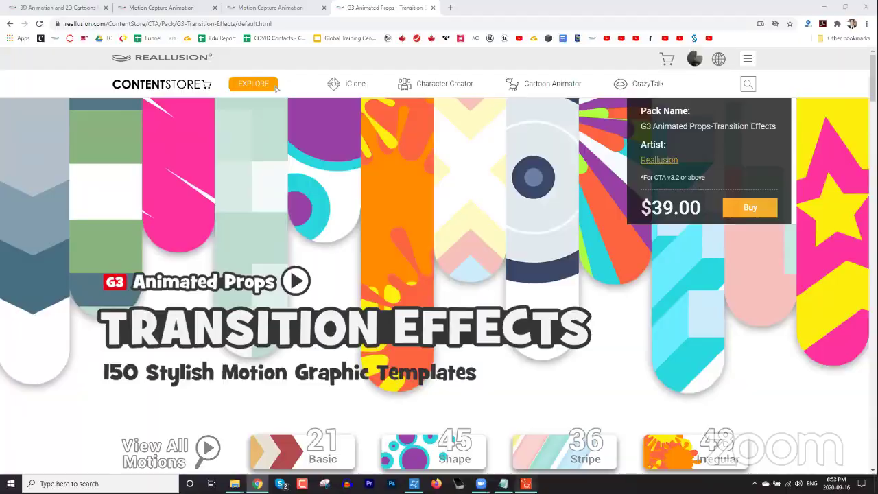
Step: Return to Cartoon Animator and add the Curtain prop from the Vibrant > Irregular transition effects to the stage
{"action": "left_click", "coordinate": [526, 484]}
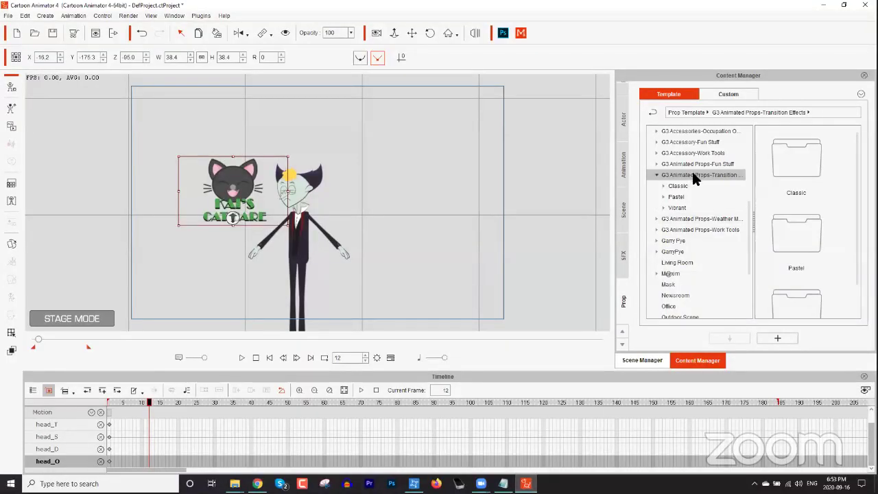
{"action": "left_click", "coordinate": [664, 209]}
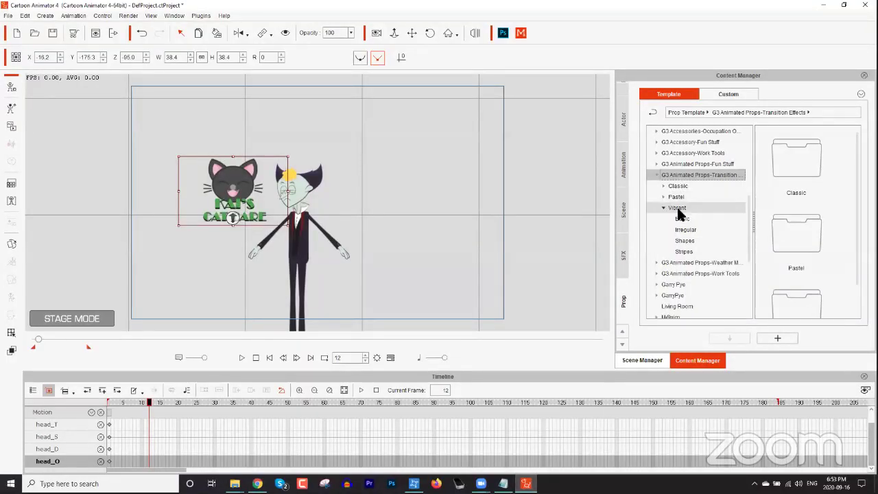
{"action": "left_click", "coordinate": [678, 218]}
{"action": "left_click", "coordinate": [686, 231]}
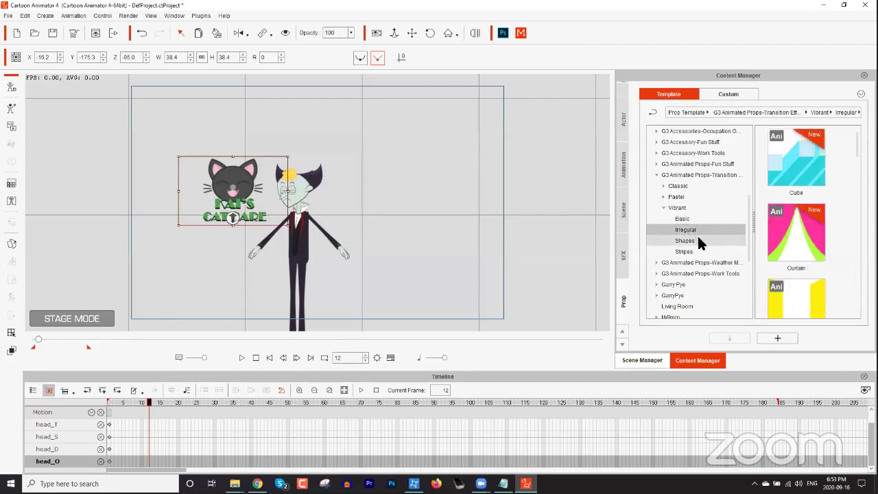
{"action": "left_click_drag", "start_coordinate": [808, 237], "coordinate": [209, 272]}
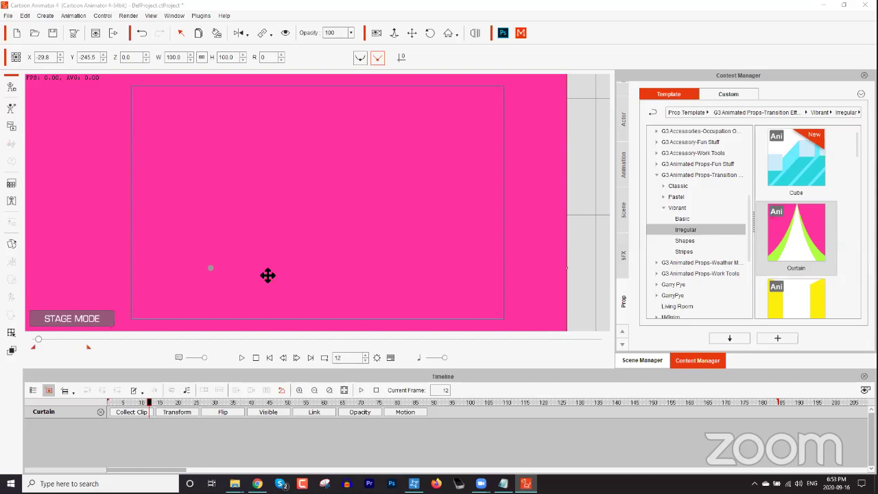
Step: Apply the Curtain_In action to the curtain prop at frame 1, play it back, and rewind to the start
{"action": "left_click", "coordinate": [256, 358]}
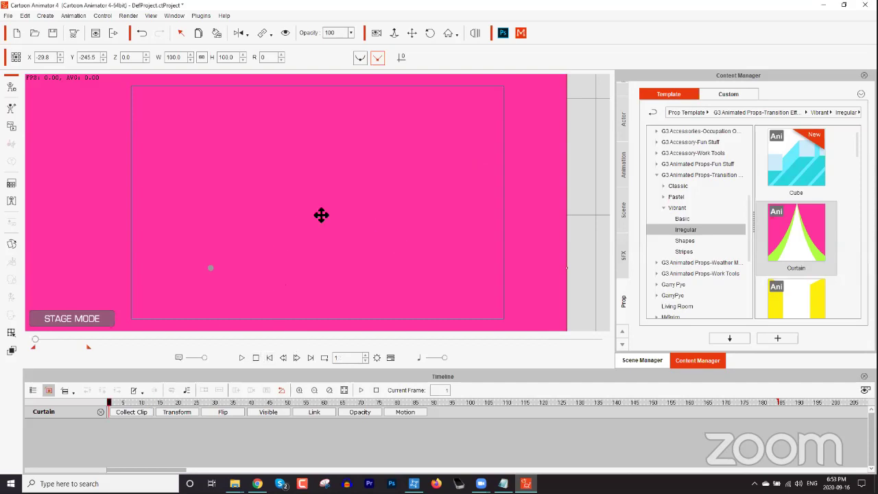
{"action": "right_click", "coordinate": [269, 174]}
{"action": "mouse_move", "coordinate": [302, 181]}
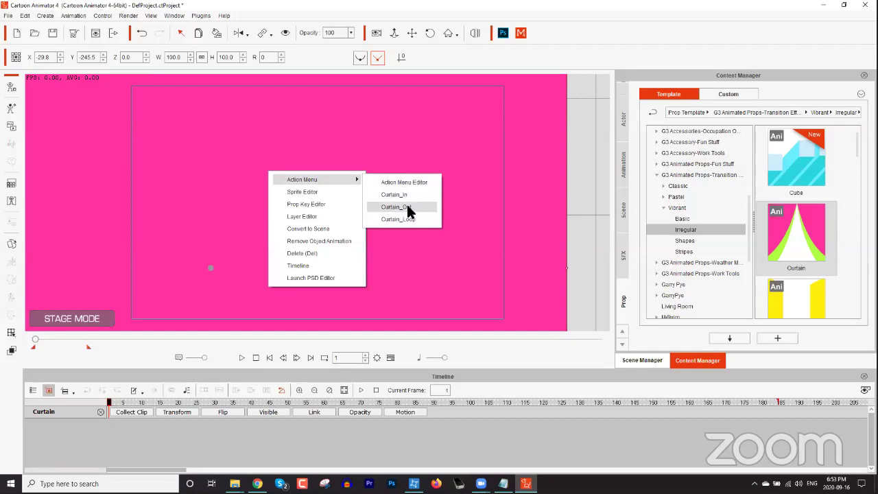
{"action": "left_click", "coordinate": [405, 195]}
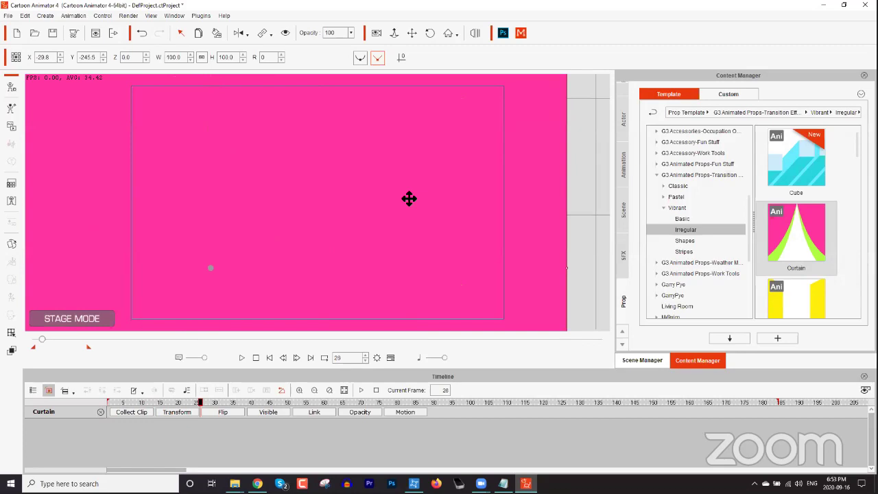
{"action": "left_click", "coordinate": [242, 358]}
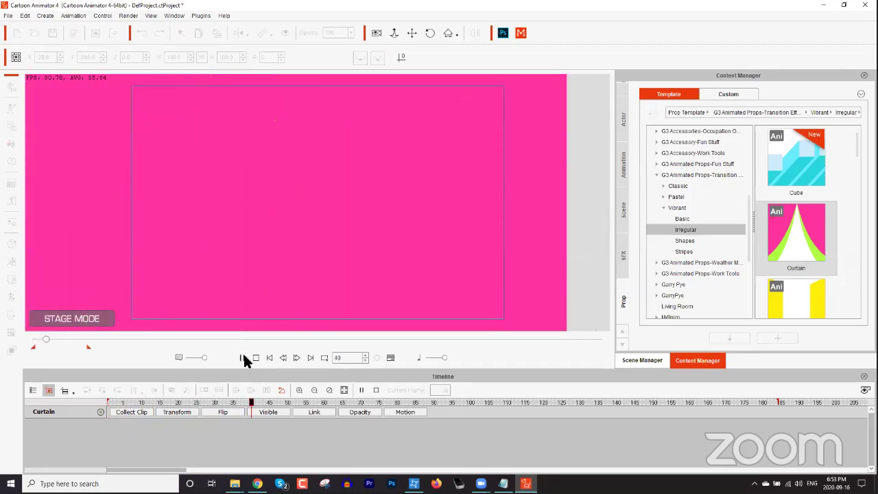
{"action": "left_click", "coordinate": [242, 357]}
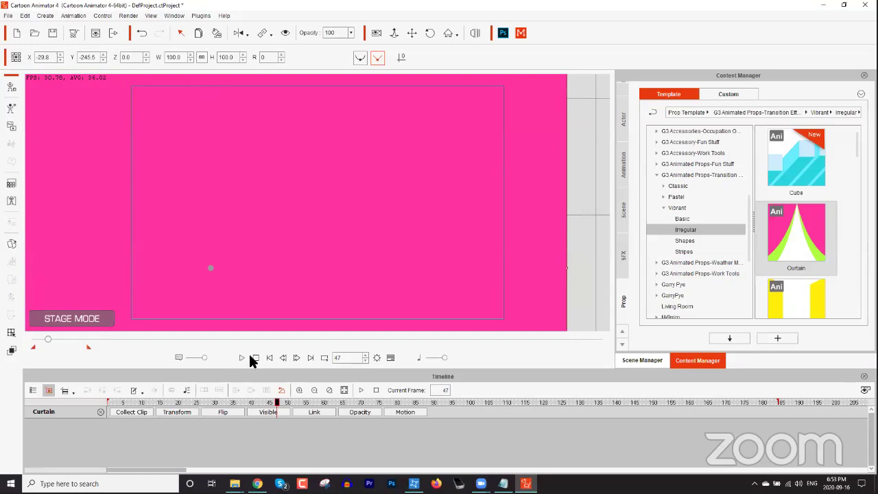
{"action": "left_click", "coordinate": [253, 358]}
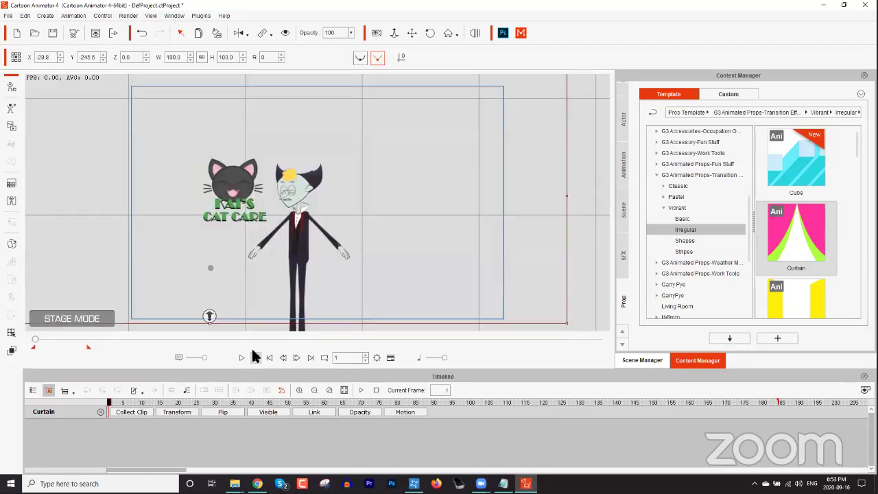
Step: Apply the Curtain_Out action to the curtain prop at frame 1 and play the scene on to frame 147
{"action": "right_click", "coordinate": [407, 207]}
{"action": "mouse_move", "coordinate": [455, 219]}
{"action": "left_click", "coordinate": [539, 240]}
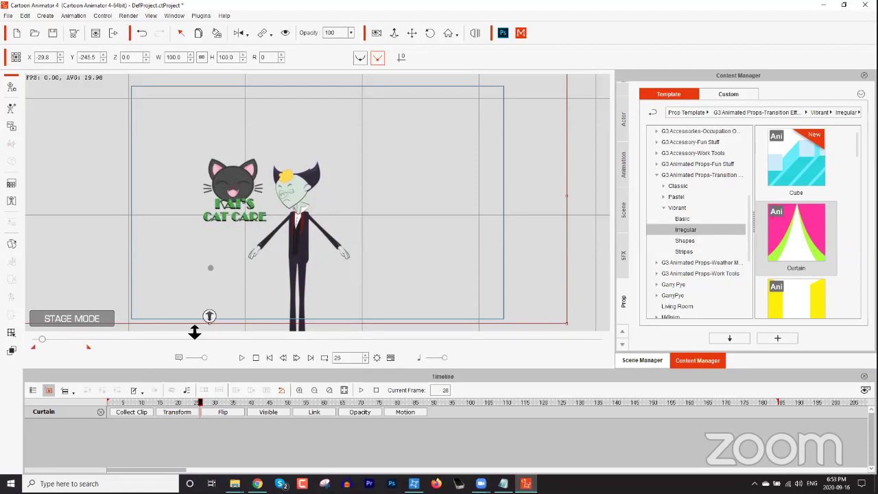
{"action": "left_click", "coordinate": [242, 359]}
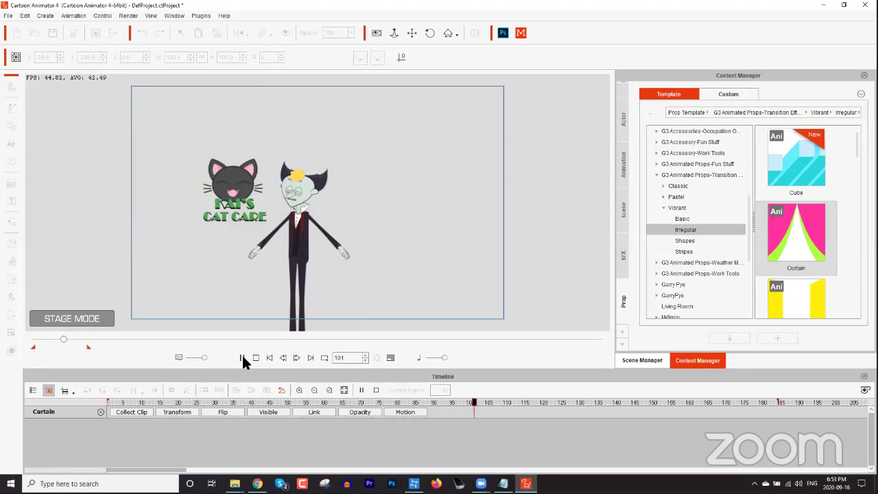
{"action": "left_click", "coordinate": [241, 358]}
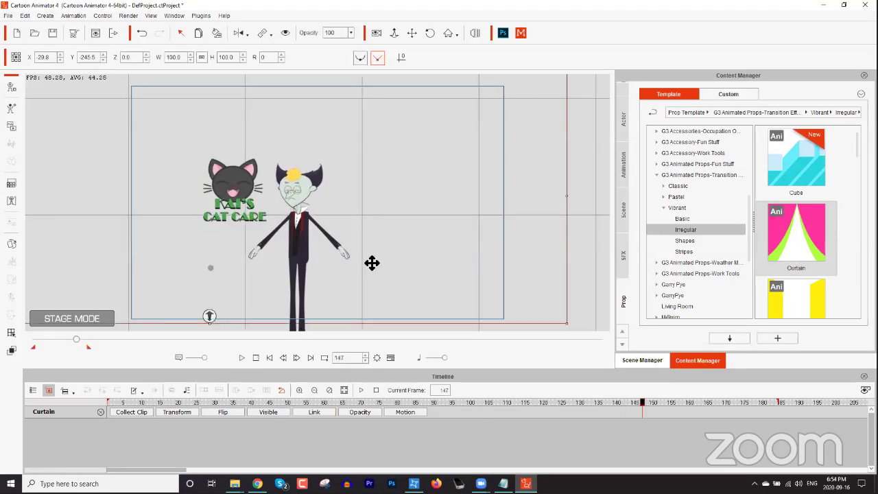
Step: Apply the Curtain_In action to the curtain prop at frame 147 and scrub back through the transition to frame 1
{"action": "right_click", "coordinate": [412, 212]}
{"action": "mouse_move", "coordinate": [446, 217]}
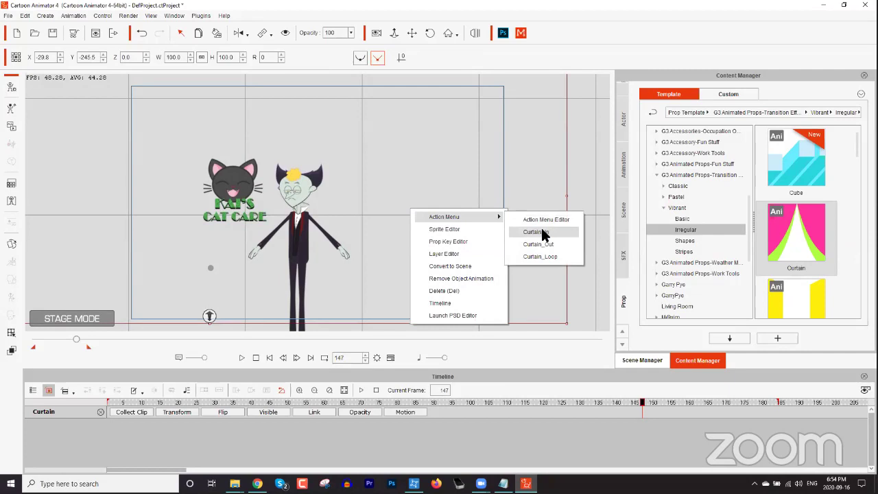
{"action": "left_click", "coordinate": [542, 232]}
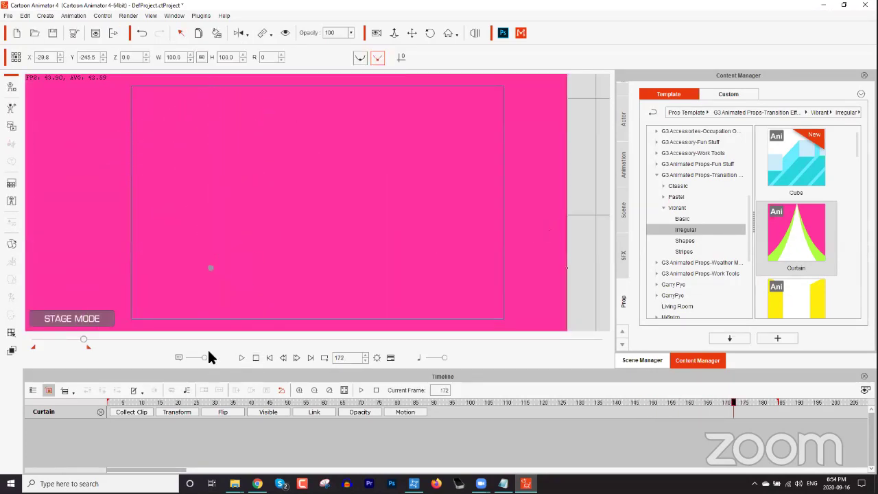
{"action": "left_click_drag", "start_coordinate": [83, 339], "coordinate": [77, 340]}
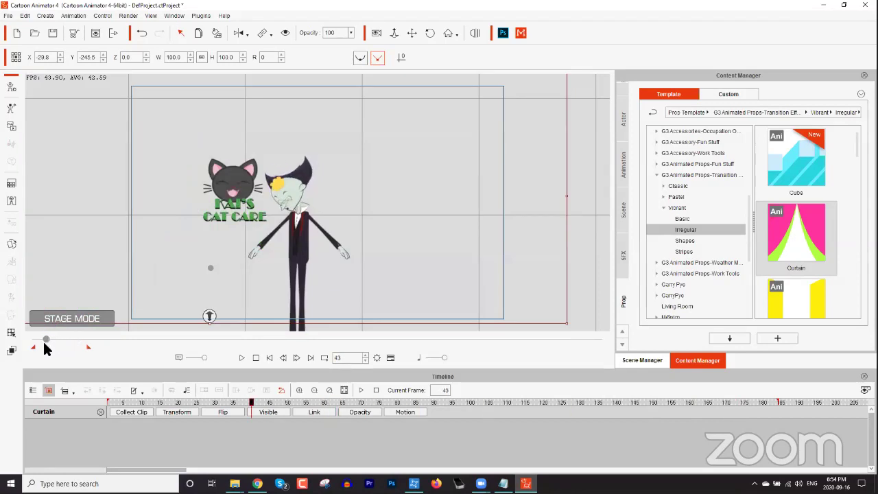
{"action": "left_click_drag", "start_coordinate": [51, 341], "coordinate": [34, 341]}
Step: Look through the Vibrant Stripes and Shapes transition props and go back to the 01_G3 Animated Props folder
{"action": "left_click", "coordinate": [693, 252]}
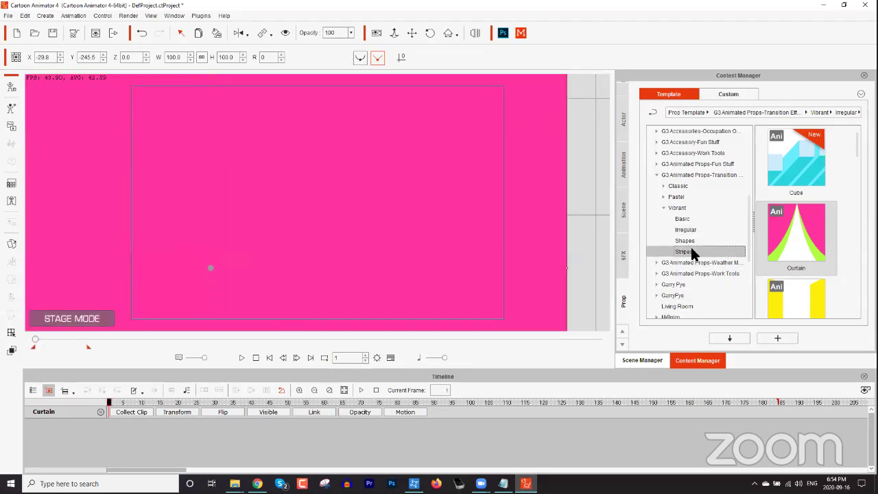
{"action": "left_click", "coordinate": [686, 241]}
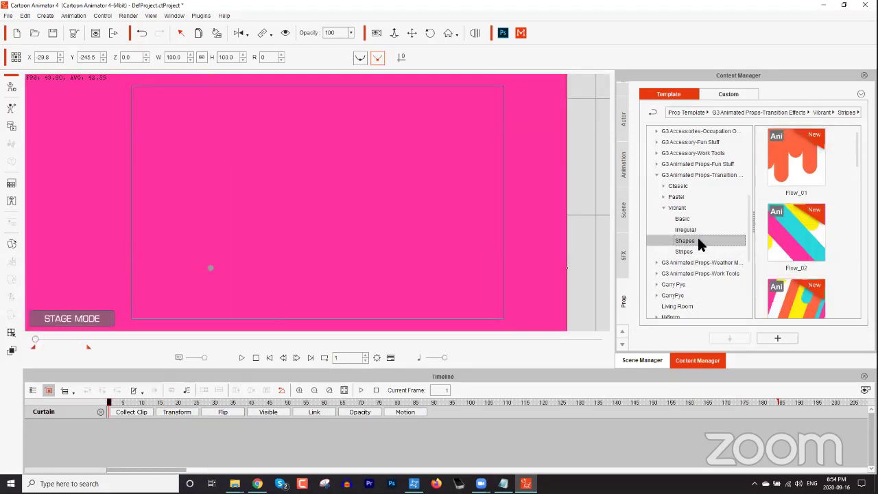
{"action": "scroll", "coordinate": [796, 220], "scroll_direction": "down", "scroll_amount": 5}
{"action": "scroll", "coordinate": [857, 233], "scroll_direction": "down", "scroll_amount": 5}
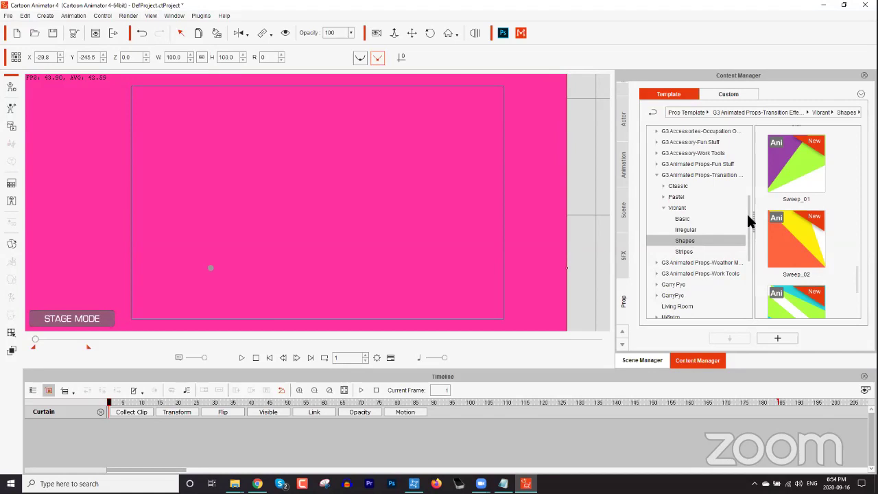
{"action": "left_click_drag", "start_coordinate": [749, 220], "coordinate": [744, 125]}
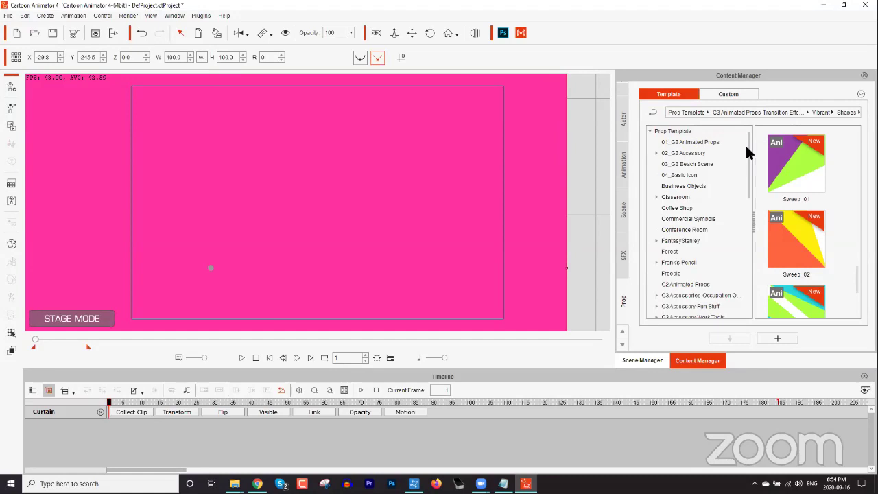
{"action": "left_click", "coordinate": [725, 142]}
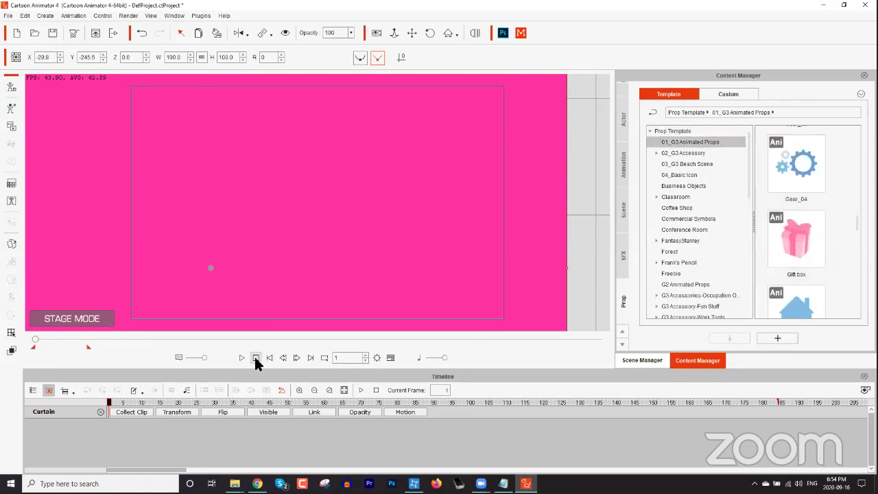
Step: Start a new project without saving the current one and place the Gift box animated prop mid-stage
{"action": "left_click", "coordinate": [17, 33]}
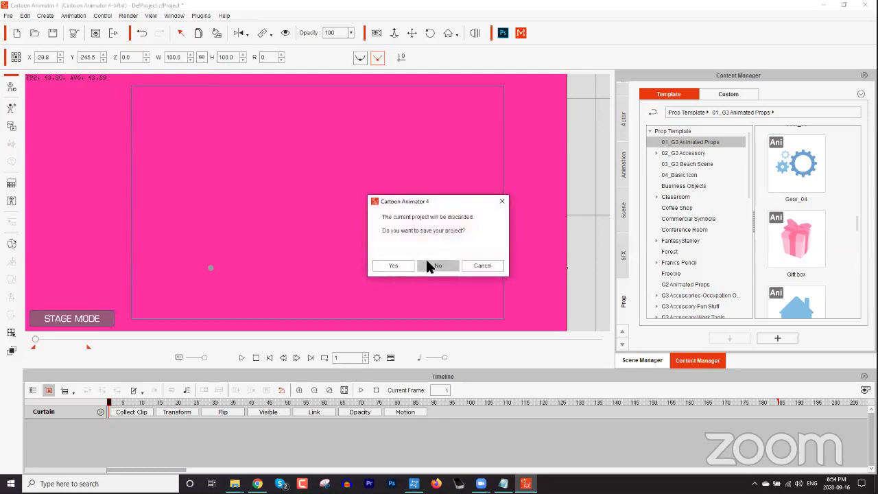
{"action": "left_click", "coordinate": [427, 266]}
{"action": "left_click_drag", "start_coordinate": [790, 208], "coordinate": [309, 256]}
{"action": "right_click", "coordinate": [317, 248]}
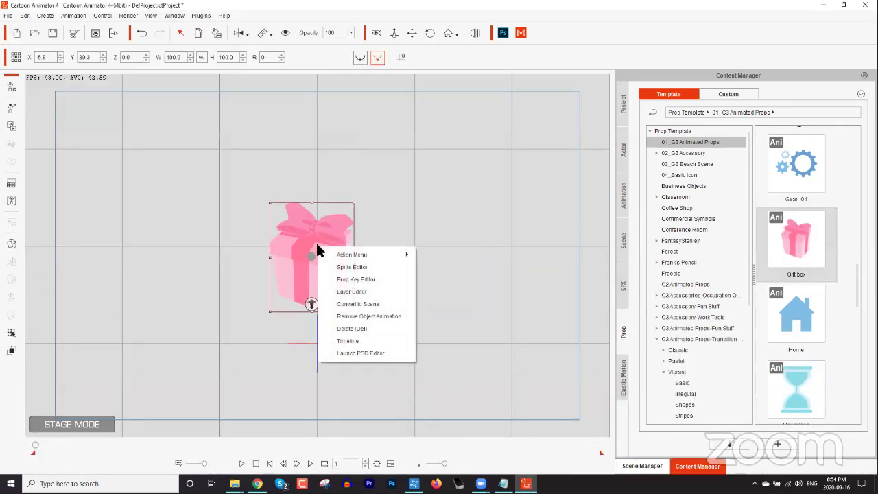
{"action": "left_click", "coordinate": [313, 235]}
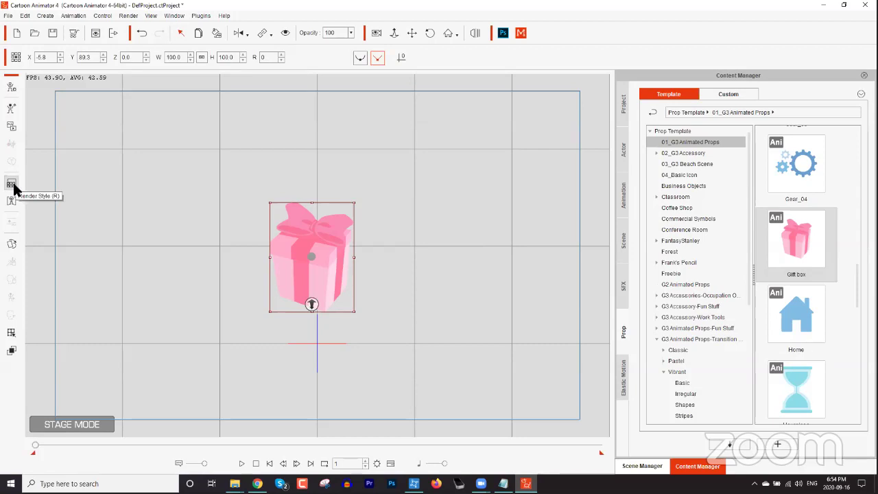
Step: Place a duplicate of the gift box beside the original at about X 112, Y 88
{"action": "left_click", "coordinate": [11, 334]}
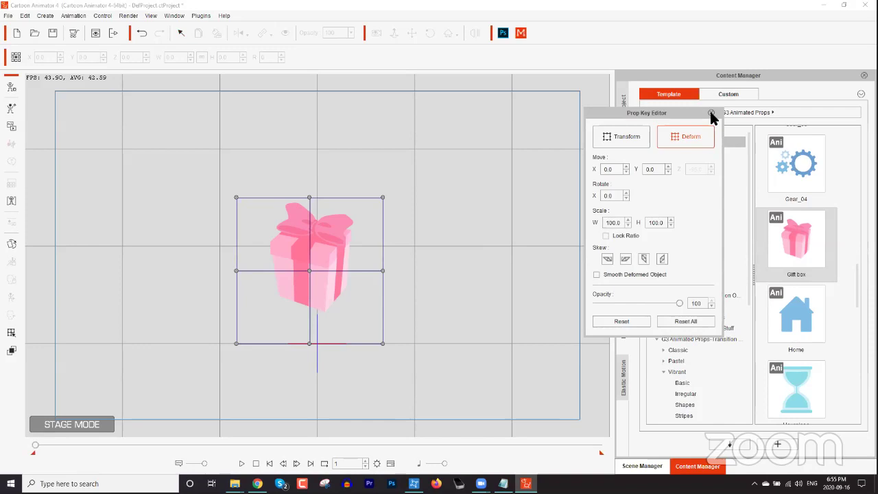
{"action": "left_click", "coordinate": [711, 113]}
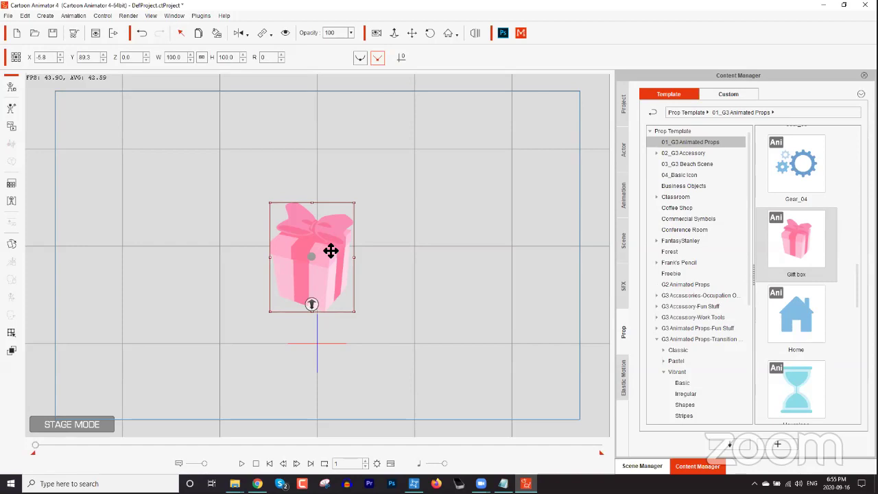
{"action": "left_click_drag", "start_coordinate": [343, 243], "coordinate": [433, 247]}
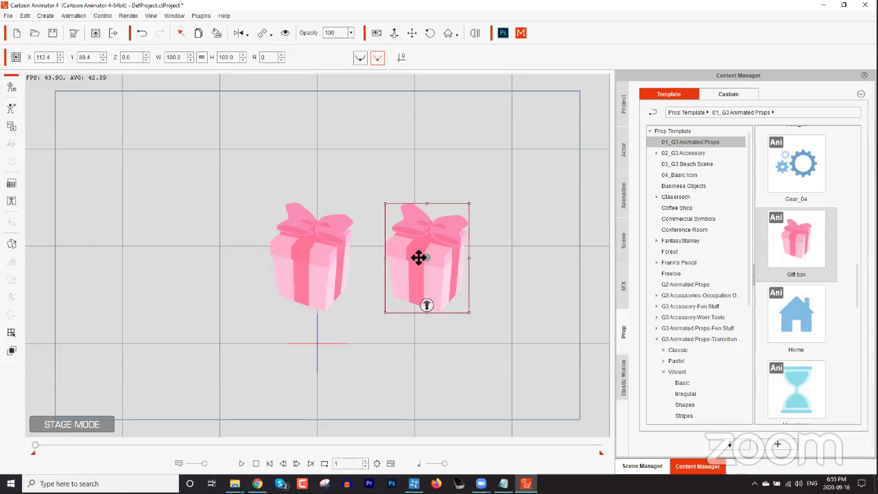
Step: Turn the duplicated gift box into a black silhouette by setting its render style to hue 59 and brightness -100
{"action": "left_click", "coordinate": [10, 185]}
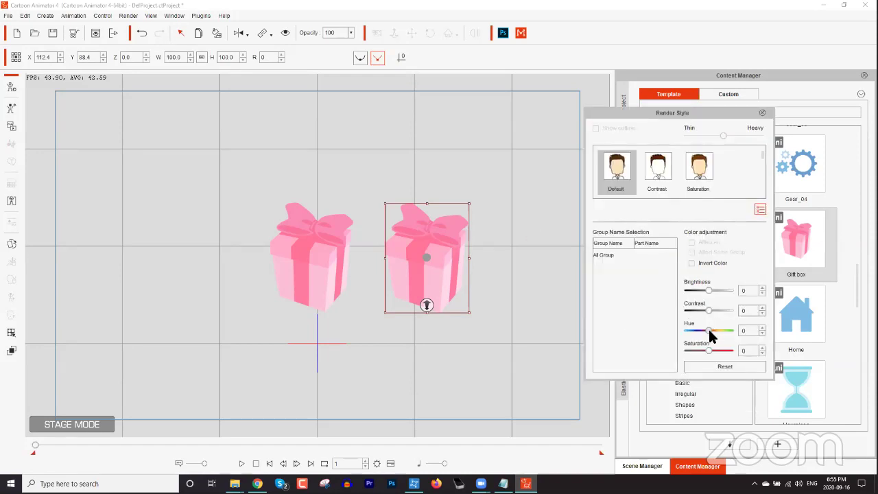
{"action": "mouse_move", "coordinate": [718, 334]}
{"action": "left_mouse_down"}
{"action": "mouse_move", "coordinate": [709, 336]}
{"action": "mouse_move", "coordinate": [716, 331]}
{"action": "left_mouse_up"}
{"action": "left_click_drag", "start_coordinate": [707, 293], "coordinate": [681, 291]}
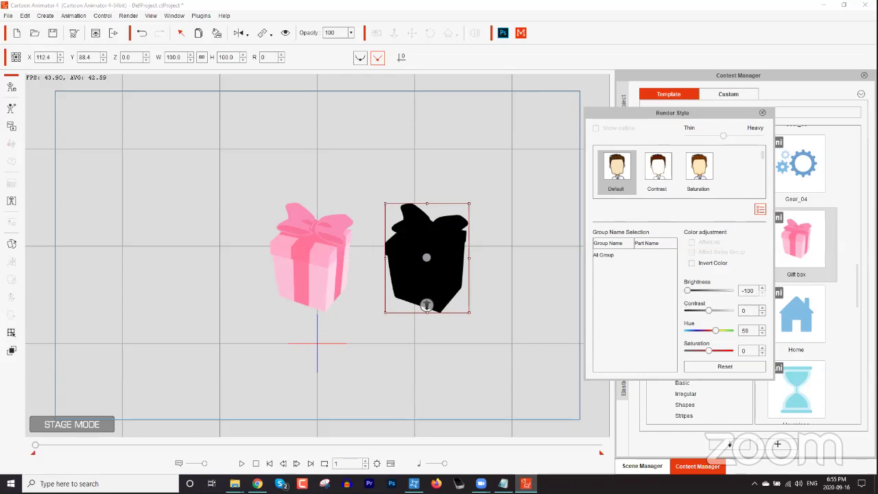
{"action": "left_click_drag", "start_coordinate": [469, 204], "coordinate": [523, 166]}
{"action": "key", "text": "ctrl+z"}
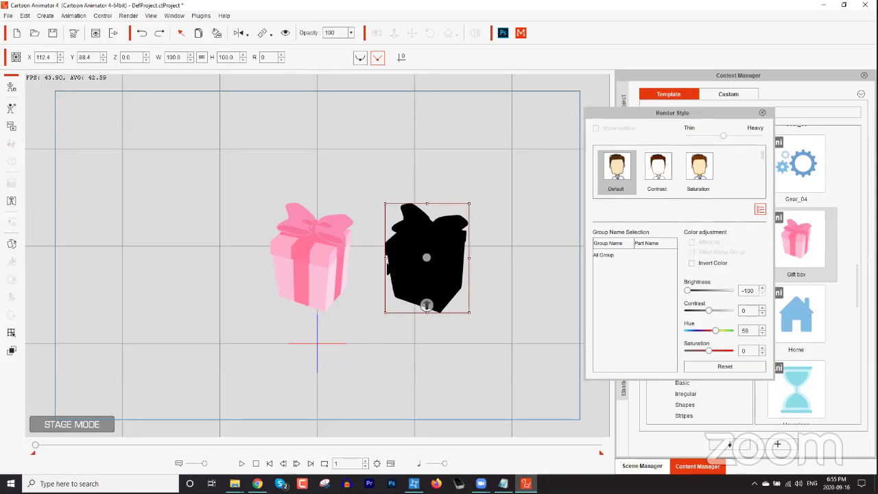
Step: Set the original gift box's render style to brightness 27 and hue -90
{"action": "left_click", "coordinate": [327, 266]}
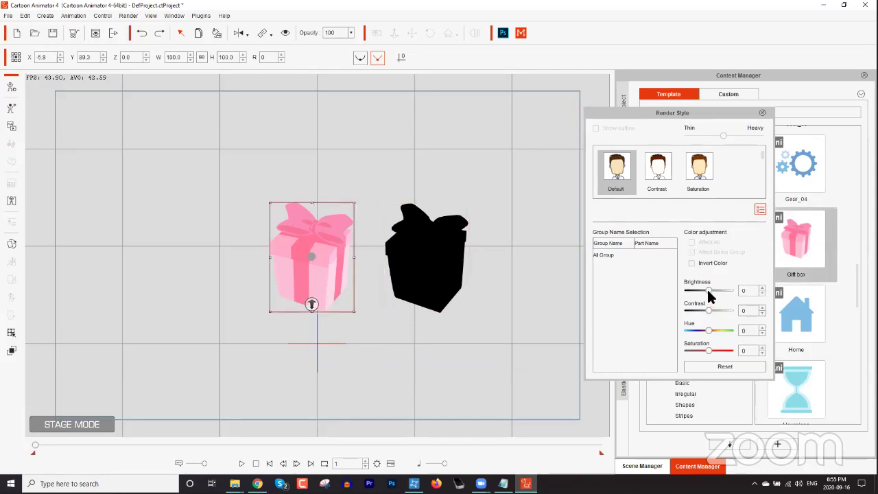
{"action": "left_click_drag", "start_coordinate": [709, 291], "coordinate": [716, 290]}
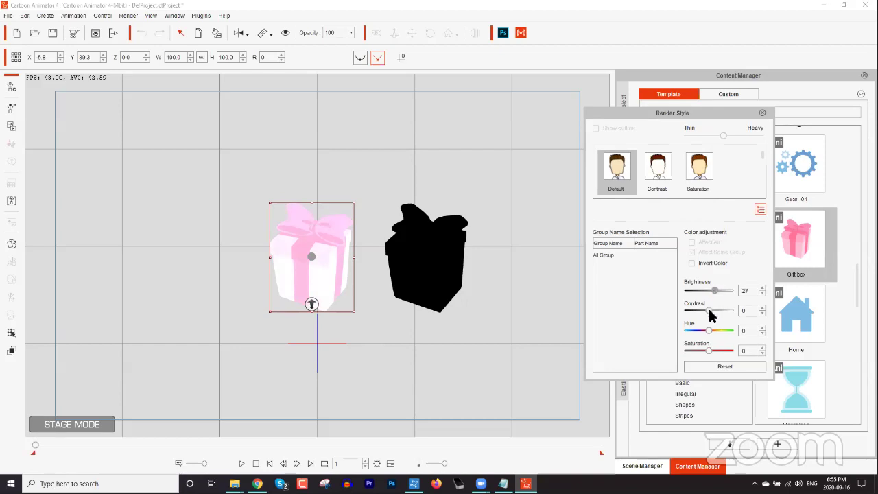
{"action": "mouse_move", "coordinate": [713, 332]}
{"action": "left_mouse_down"}
{"action": "mouse_move", "coordinate": [686, 333]}
{"action": "mouse_move", "coordinate": [698, 334]}
{"action": "left_mouse_up"}
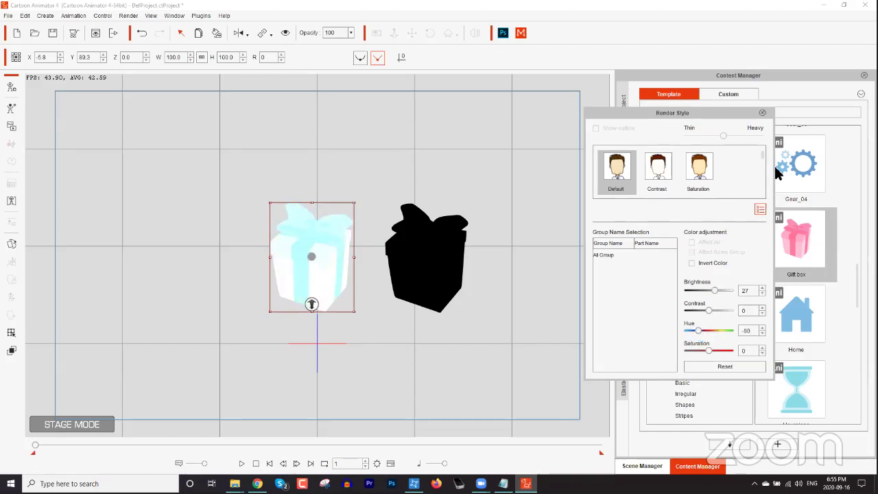
{"action": "left_click", "coordinate": [762, 113]}
Step: Move the black gift box to position X 0, Y 0
{"action": "left_click", "coordinate": [456, 257]}
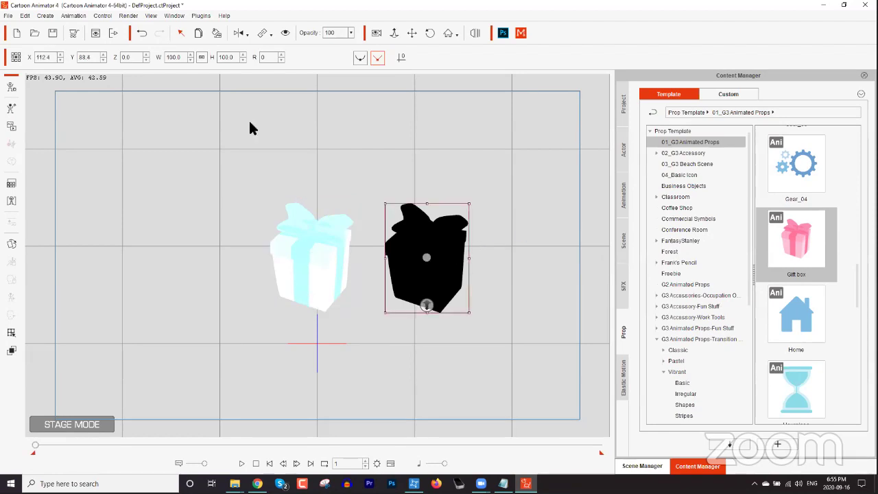
{"action": "double_click", "coordinate": [42, 60]}
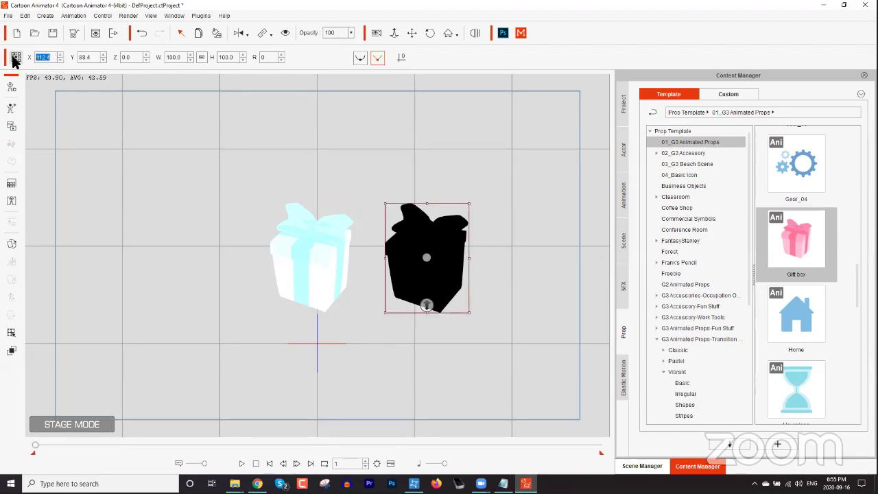
{"action": "type", "text": "0"}
{"action": "key", "text": "Return"}
{"action": "double_click", "coordinate": [88, 58]}
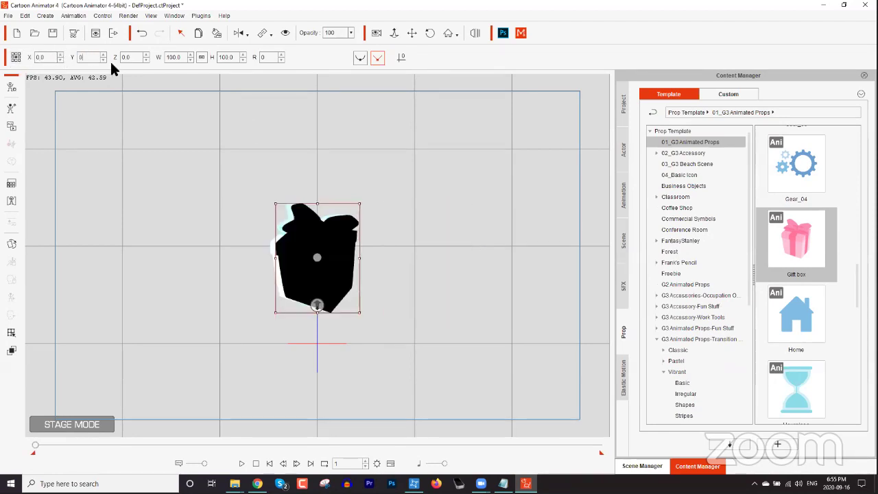
{"action": "type", "text": "0"}
{"action": "key", "text": "Return"}
Step: Align the light blue gift box with the black one by setting its position to X 0, Y 0
{"action": "left_click", "coordinate": [322, 256]}
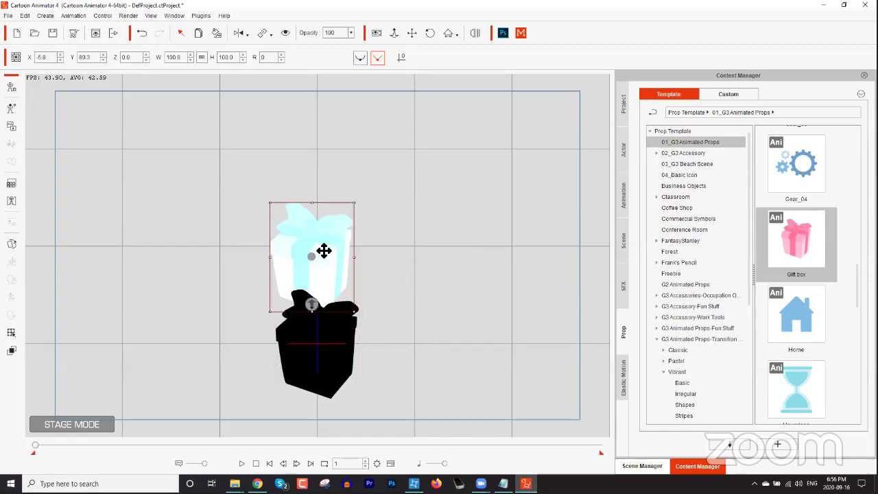
{"action": "double_click", "coordinate": [45, 57]}
{"action": "type", "text": "0"}
{"action": "key", "text": "Return"}
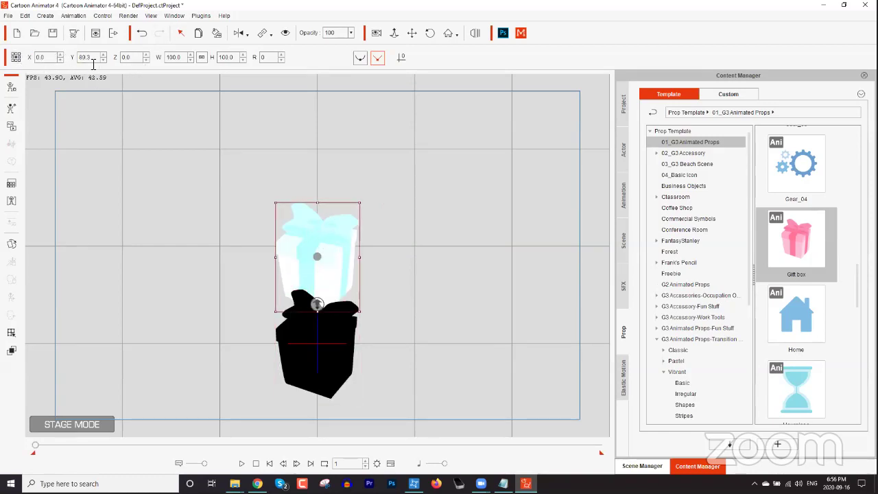
{"action": "type", "text": "0"}
{"action": "key", "text": "Return"}
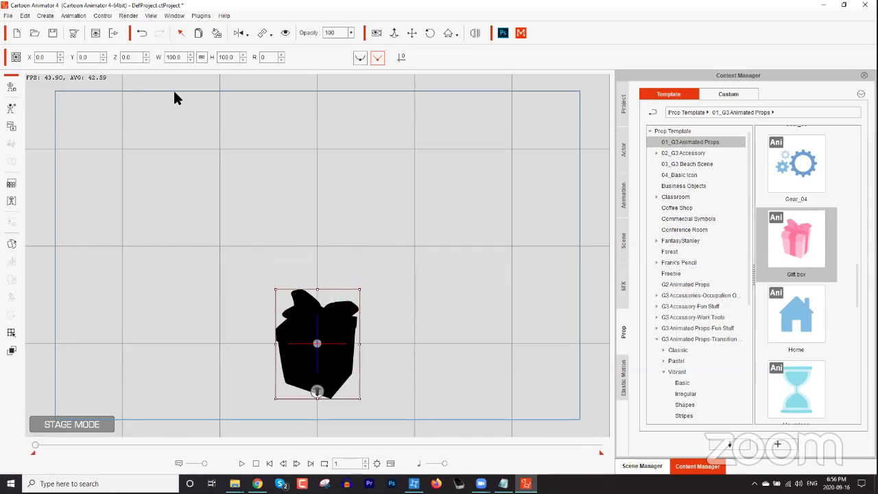
Step: Rename the light blue gift box prop as Day and the black one as Night
{"action": "left_click", "coordinate": [642, 465]}
{"action": "double_click", "coordinate": [700, 135]}
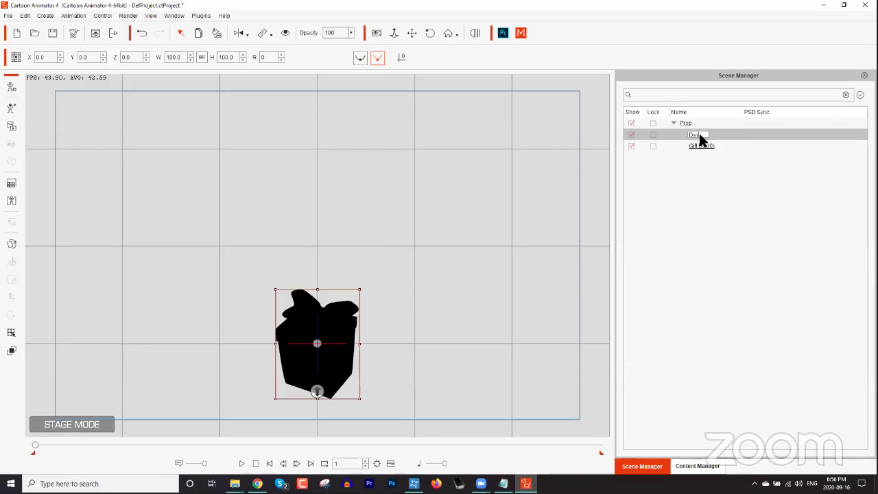
{"action": "left_click", "coordinate": [698, 145]}
{"action": "left_click", "coordinate": [704, 146]}
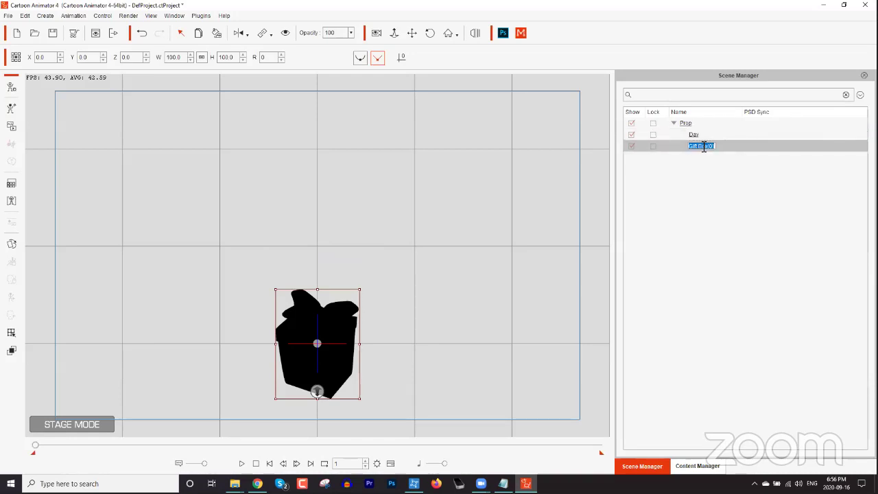
{"action": "type", "text": "Nigh"}
Step: Key the Day prop's opacity at 0 on frame 1 and at 100 on frame 117
{"action": "scroll", "coordinate": [423, 370], "scroll_direction": "up", "scroll_amount": 5}
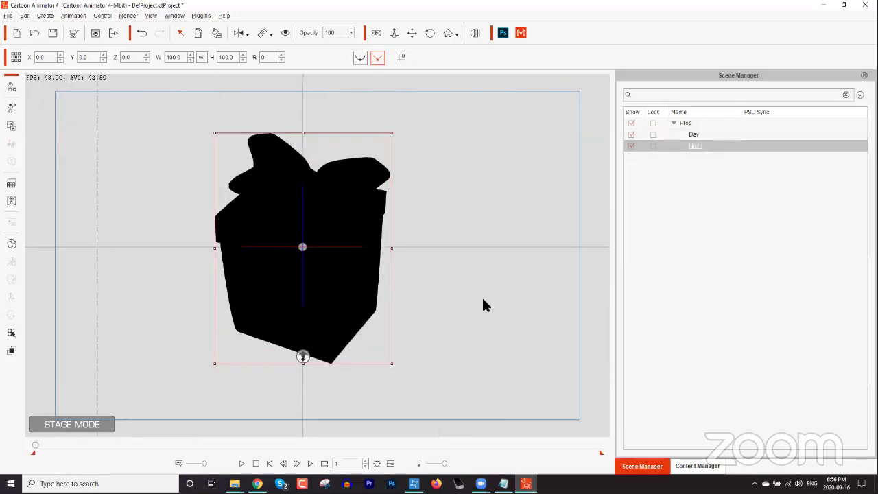
{"action": "scroll", "coordinate": [484, 305], "scroll_direction": "up", "scroll_amount": 2}
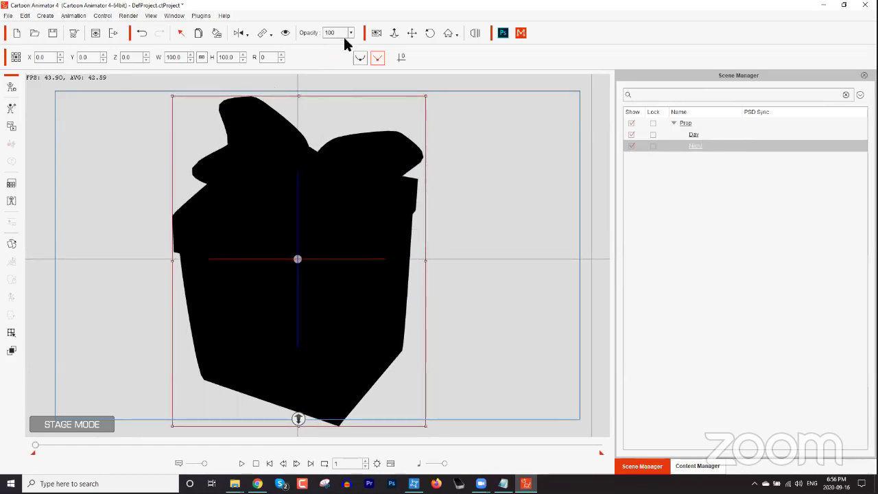
{"action": "left_click", "coordinate": [686, 137]}
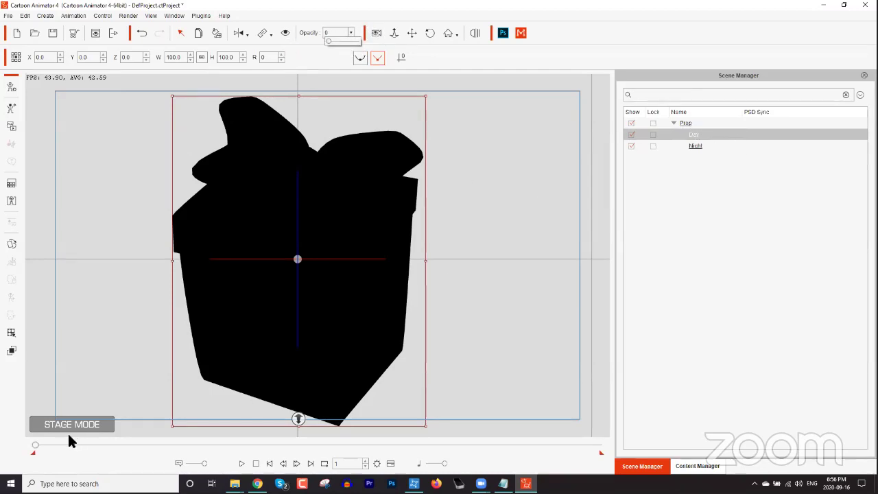
{"action": "left_click_drag", "start_coordinate": [36, 446], "coordinate": [65, 449]}
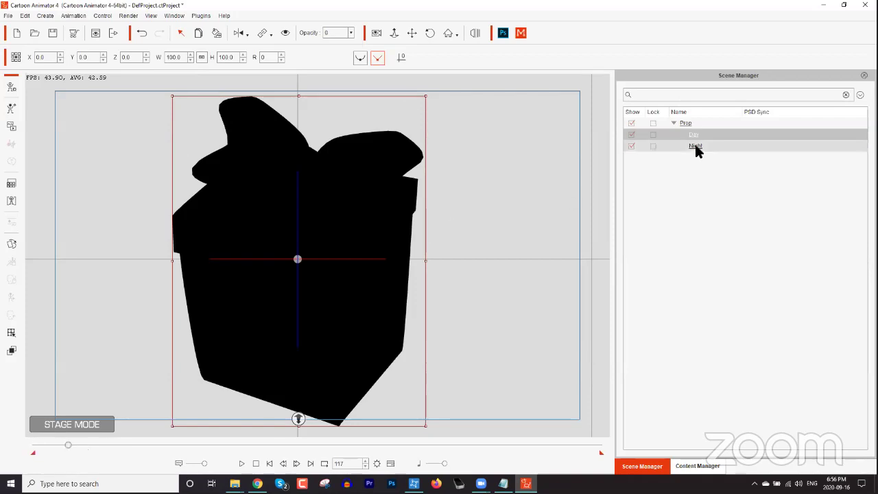
{"action": "left_click", "coordinate": [350, 33]}
{"action": "left_click_drag", "start_coordinate": [329, 40], "coordinate": [369, 43]}
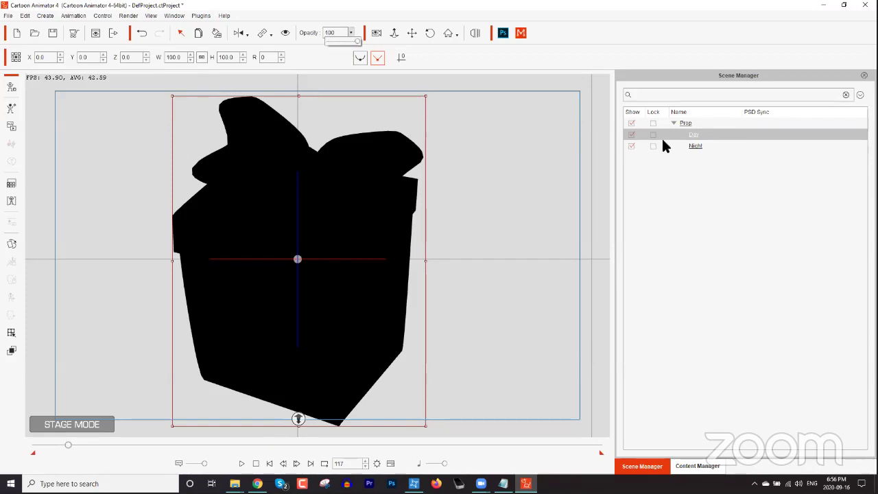
Step: Set the Night prop's opacity to 0 at frame 117
{"action": "left_click", "coordinate": [697, 147]}
{"action": "left_click", "coordinate": [352, 33]}
{"action": "left_click_drag", "start_coordinate": [318, 40], "coordinate": [297, 41]}
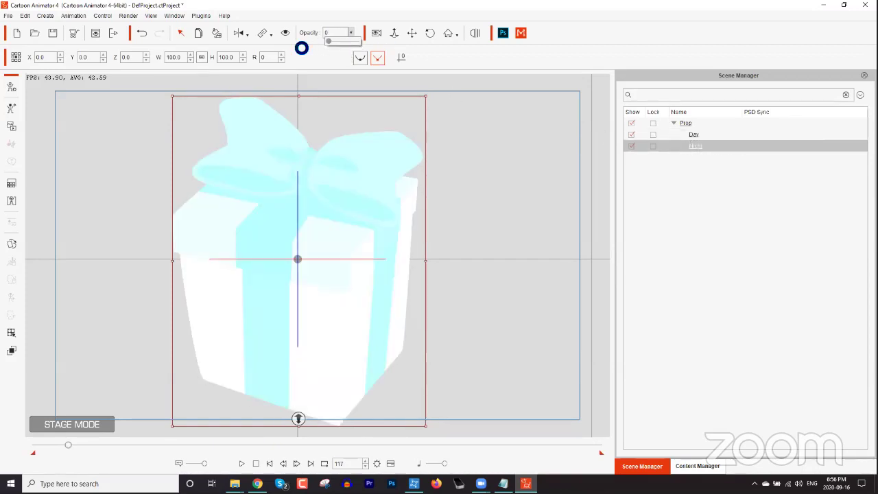
Step: Play the night-to-day crossfade from frame 1 and scrub through its middle frames back to the start
{"action": "left_click", "coordinate": [256, 463]}
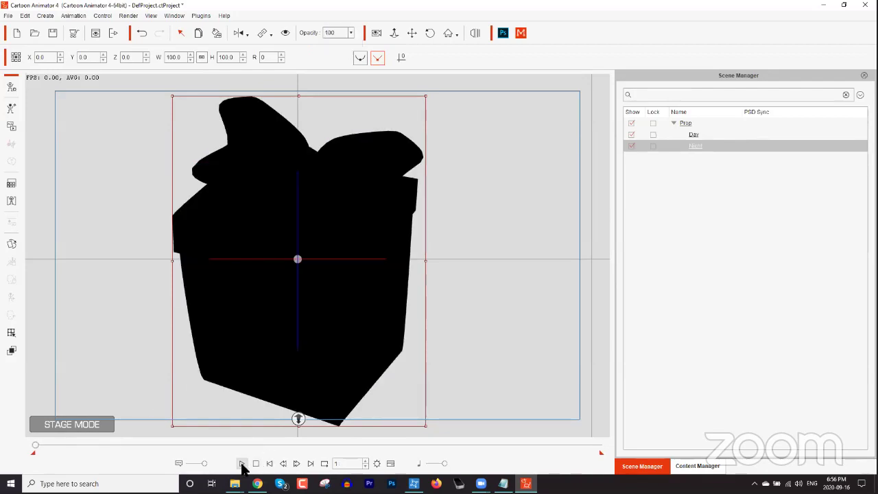
{"action": "left_click", "coordinate": [241, 464]}
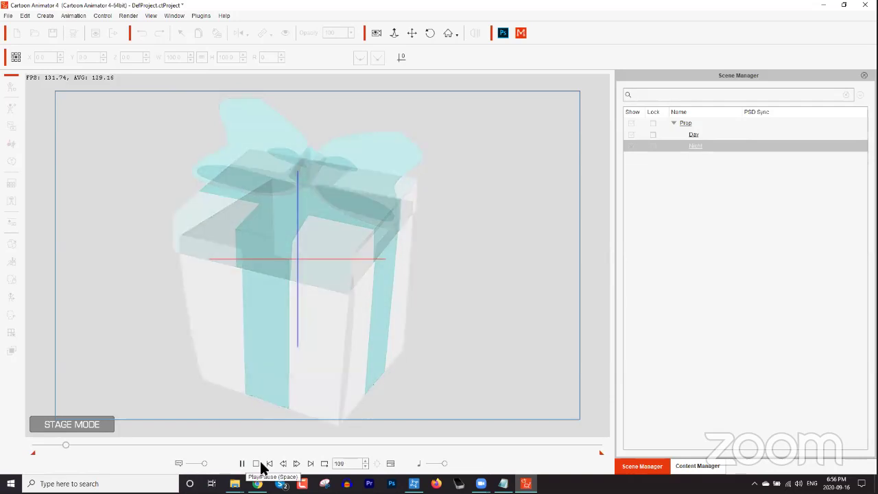
{"action": "left_click", "coordinate": [255, 464]}
{"action": "left_click_drag", "start_coordinate": [39, 450], "coordinate": [50, 447]}
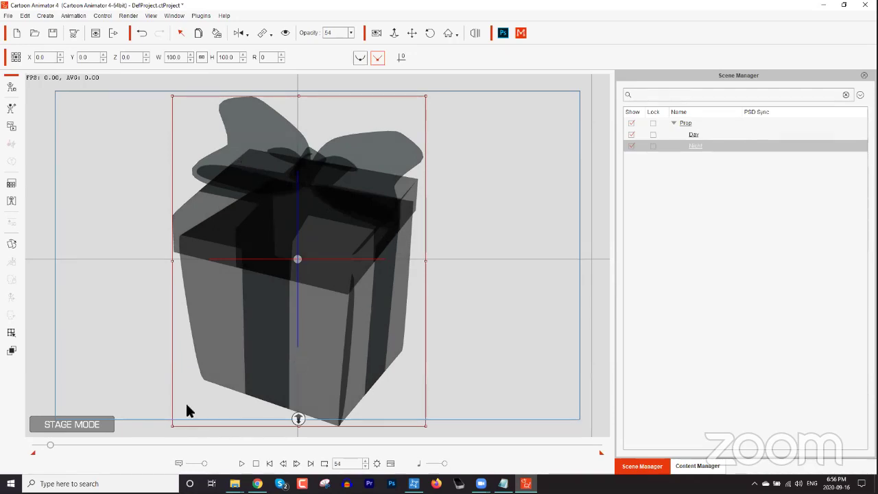
{"action": "left_click_drag", "start_coordinate": [50, 443], "coordinate": [28, 454]}
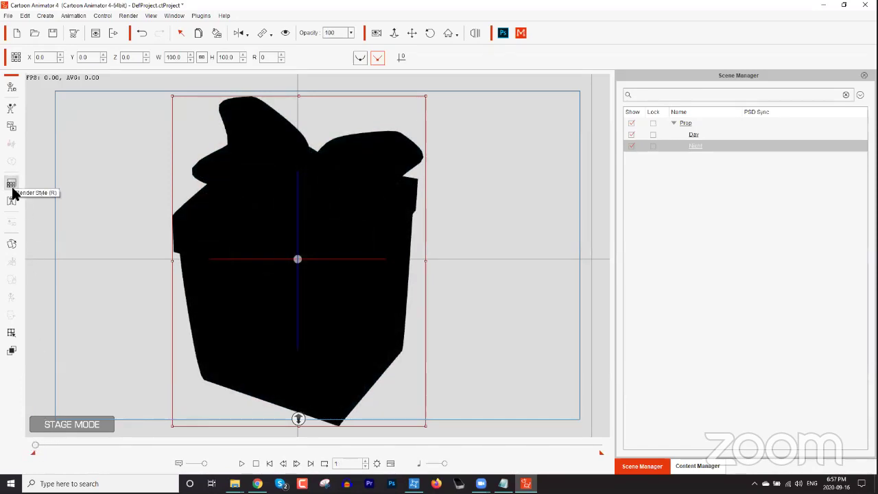
{"action": "left_click_drag", "start_coordinate": [37, 447], "coordinate": [14, 450]}
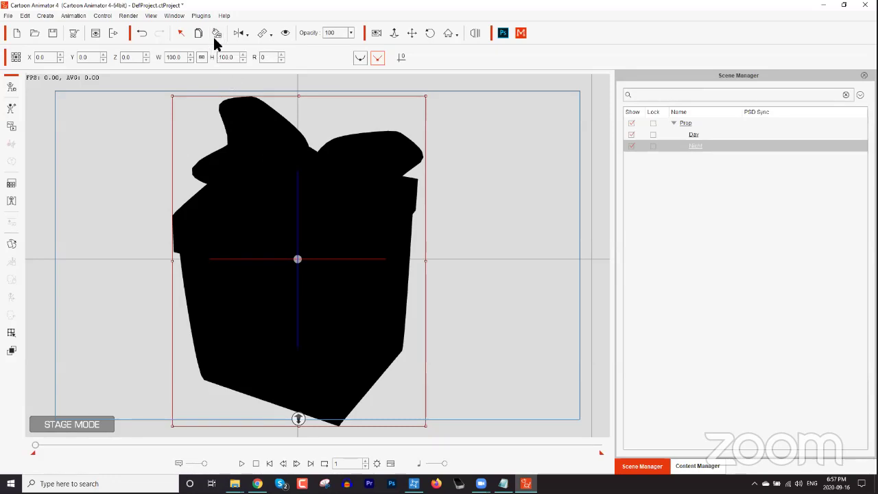
Step: Separate the props at frame 1, moving Night to about X -14, Y 7 and Day to about X 64, Y 9
{"action": "left_click_drag", "start_coordinate": [298, 259], "coordinate": [430, 251]}
{"action": "left_click_drag", "start_coordinate": [540, 300], "coordinate": [368, 288]}
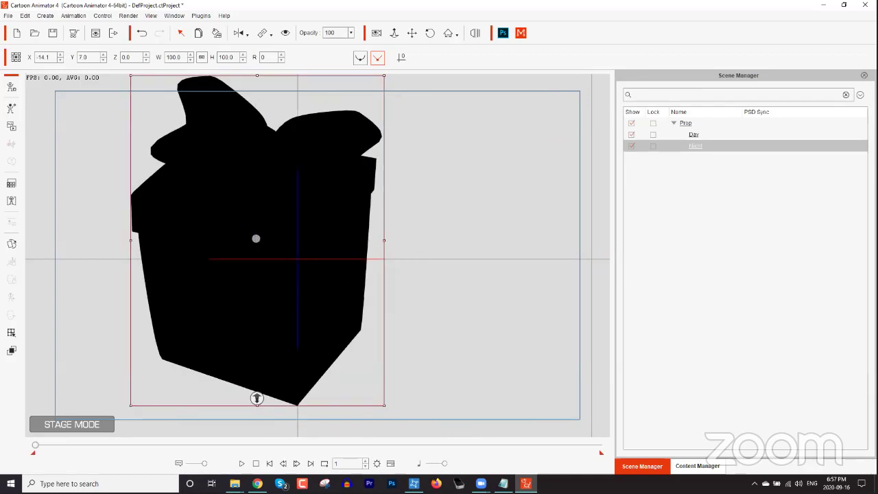
{"action": "left_click", "coordinate": [694, 134]}
{"action": "left_click_drag", "start_coordinate": [329, 41], "coordinate": [571, 194]}
Step: Copy the Day prop's light blue render style onto the Night prop
{"action": "left_click", "coordinate": [216, 33]}
{"action": "left_click", "coordinate": [278, 195]}
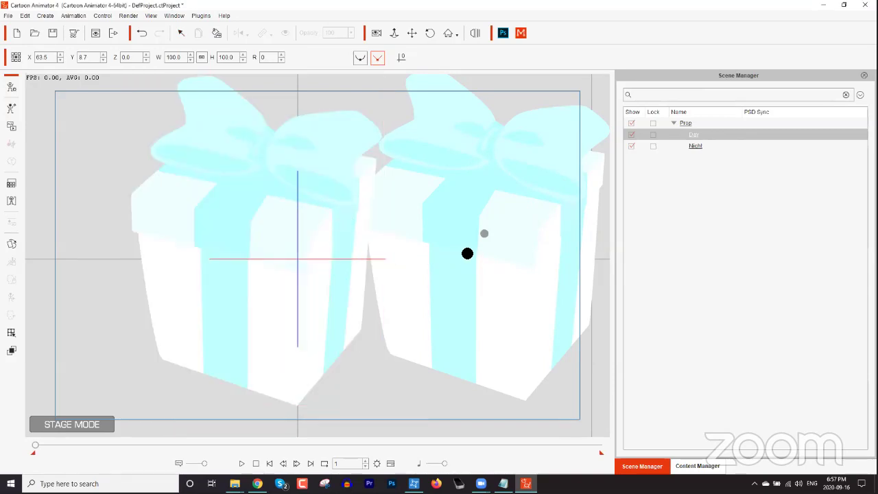
{"action": "left_click", "coordinate": [383, 165]}
{"action": "left_click_drag", "start_coordinate": [397, 178], "coordinate": [355, 372]}
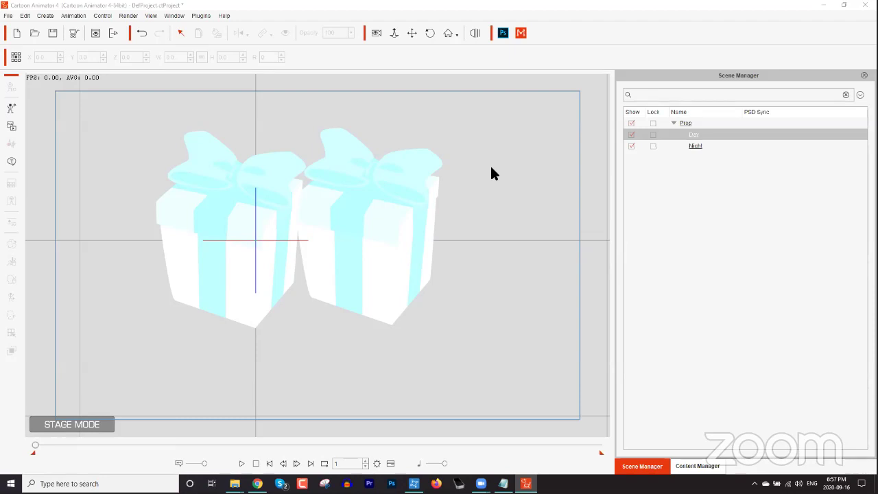
Step: Set the Night prop's Z position to 50 in the Prop Key Editor's Transform mode
{"action": "left_click", "coordinate": [249, 247]}
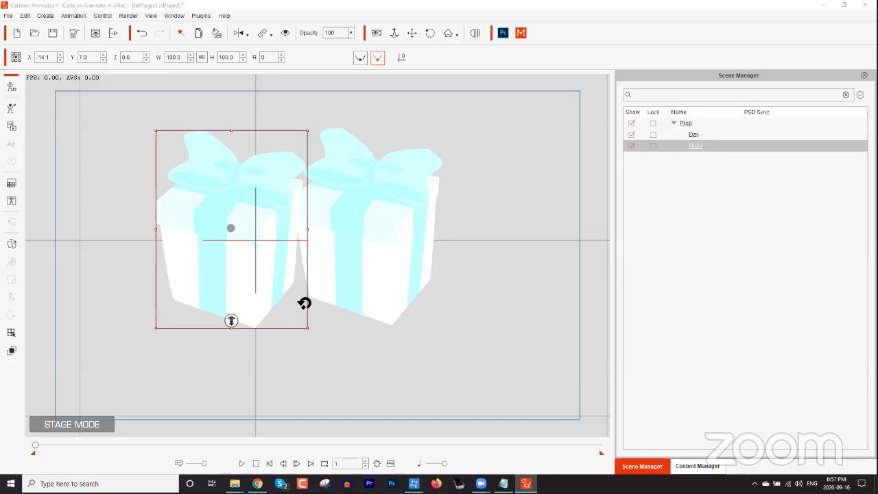
{"action": "left_click", "coordinate": [11, 335]}
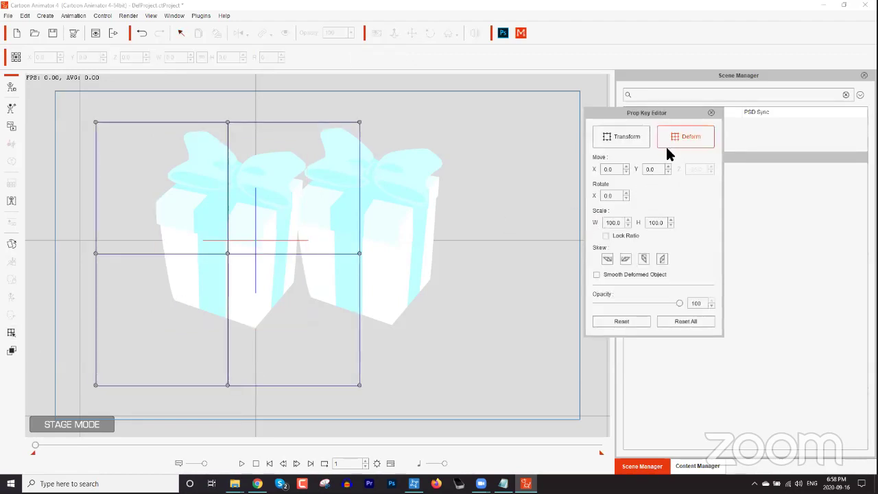
{"action": "left_click", "coordinate": [635, 138]}
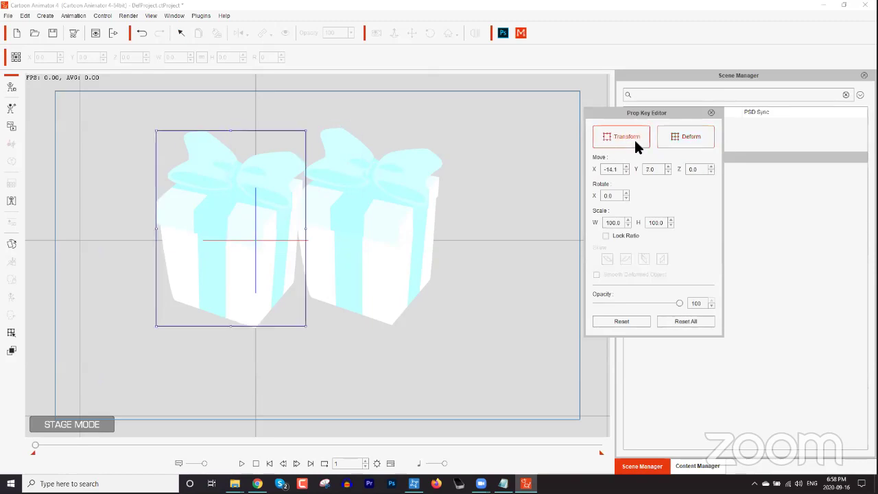
{"action": "double_click", "coordinate": [697, 168]}
{"action": "type", "text": "50"}
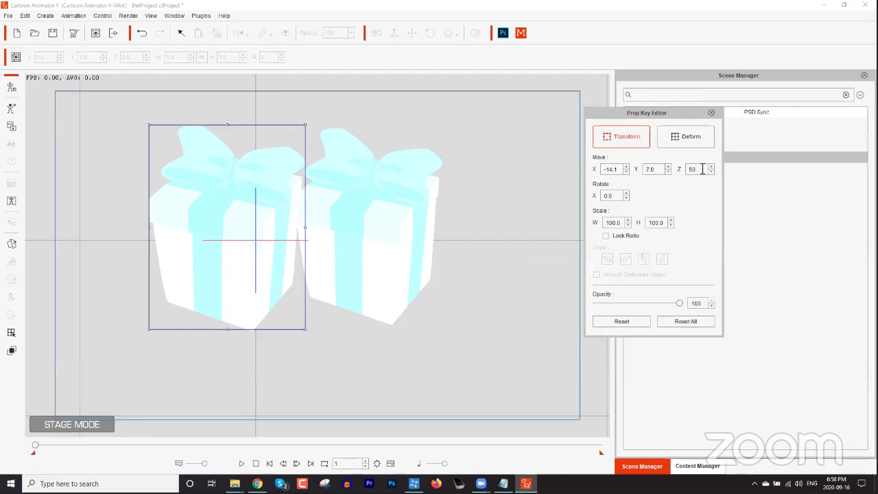
Step: View the Night prop's Deform grid in the Prop Key Editor, return to Transform mode and close the editor
{"action": "left_click", "coordinate": [688, 136]}
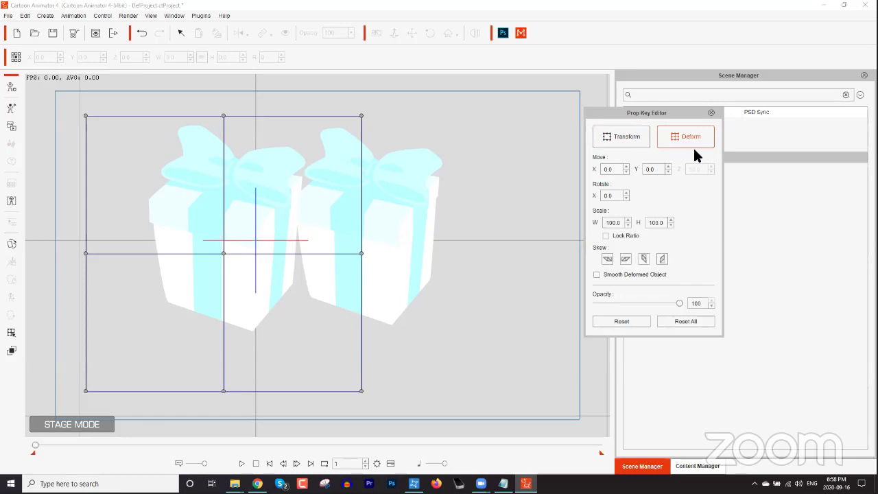
{"action": "left_click", "coordinate": [639, 133]}
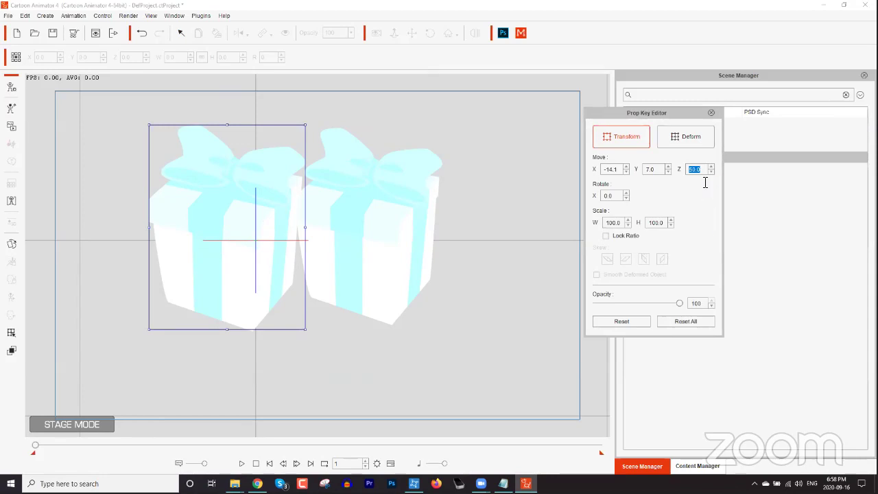
{"action": "left_click", "coordinate": [712, 114]}
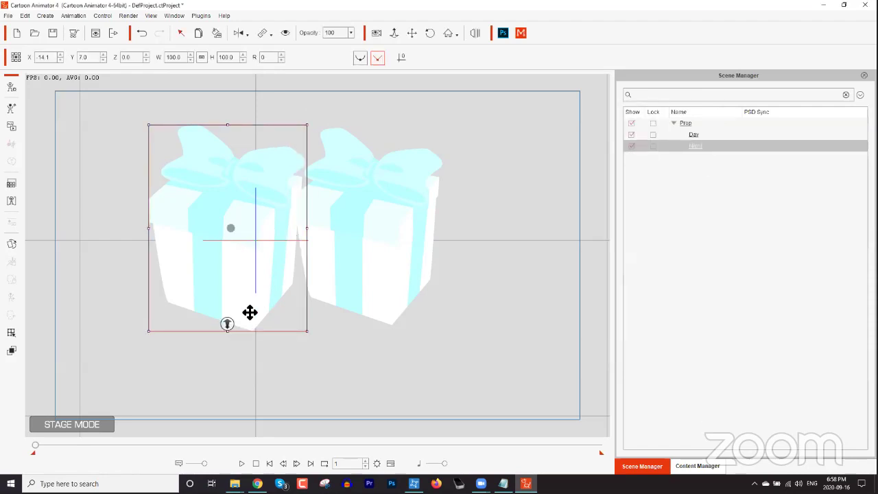
Step: Move the Night prop in depth on the stage, back to Z -138 and forward to Z 215, and reopen the Prop Key Editor
{"action": "left_click_drag", "start_coordinate": [229, 325], "coordinate": [249, 304]}
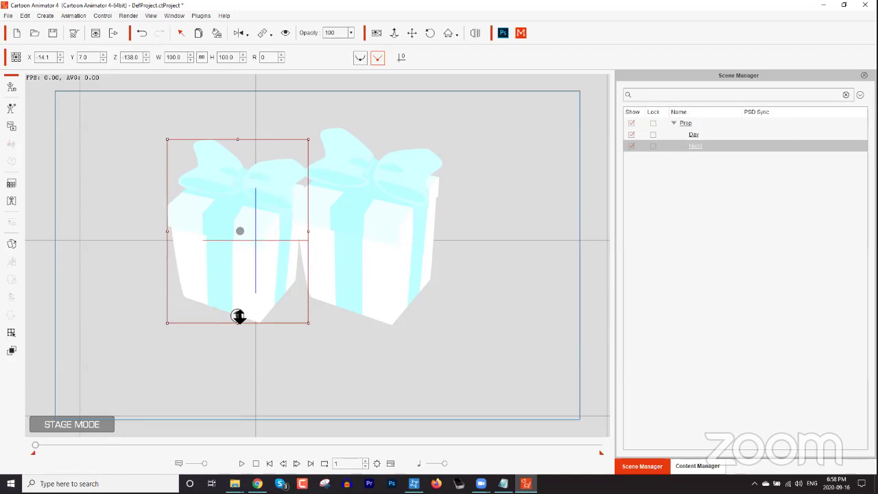
{"action": "left_click_drag", "start_coordinate": [238, 317], "coordinate": [237, 361]}
{"action": "left_click", "coordinate": [10, 333]}
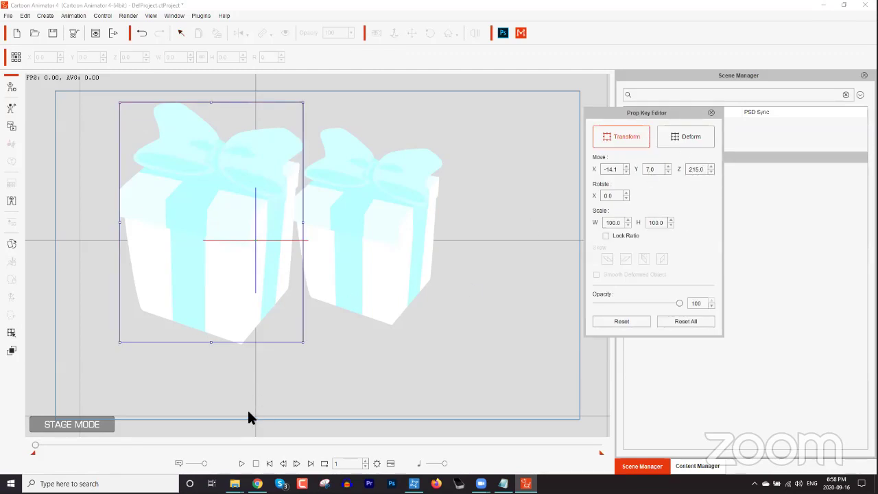
Step: Show the timeline and, at frame 27, set the Night prop's Z position to 20 and then to -500
{"action": "key", "text": "F3"}
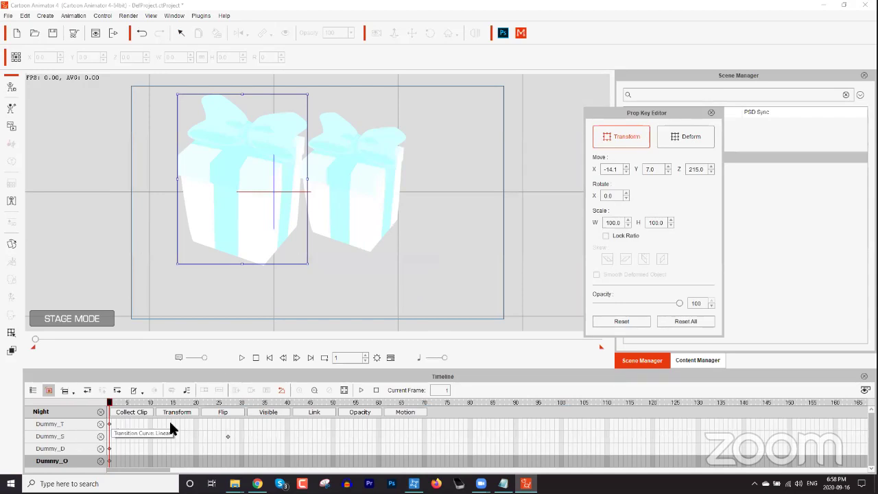
{"action": "left_click", "coordinate": [228, 424]}
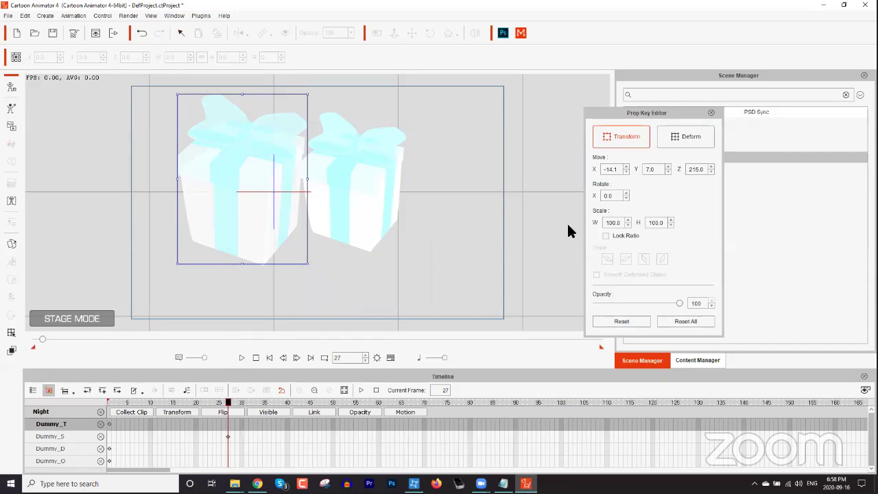
{"action": "left_click_drag", "start_coordinate": [706, 169], "coordinate": [670, 165]}
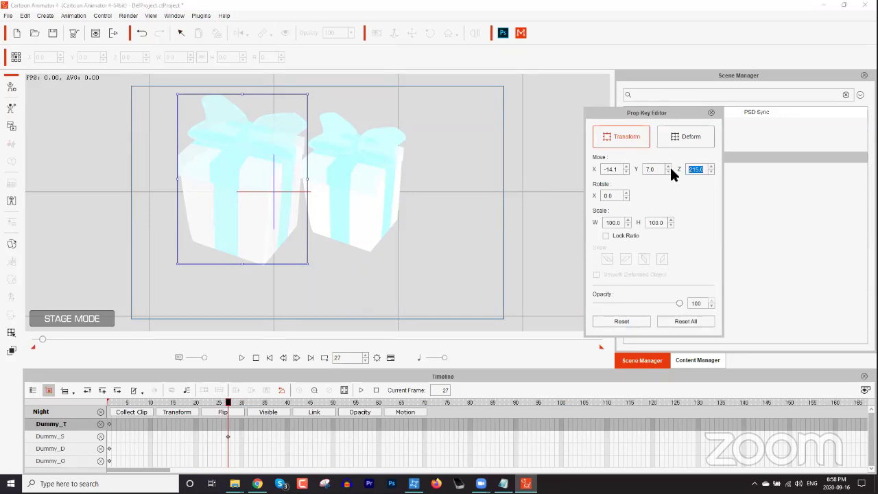
{"action": "type", "text": "20"}
{"action": "key", "text": "Return"}
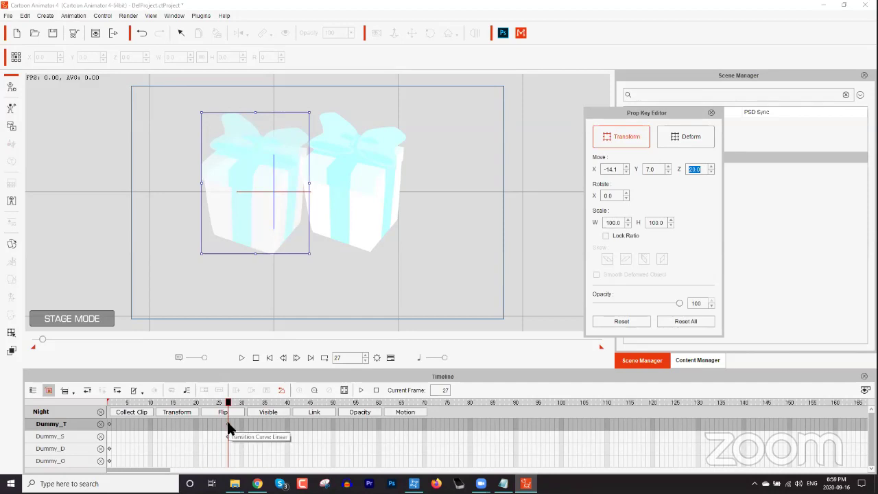
{"action": "type", "text": "-500"}
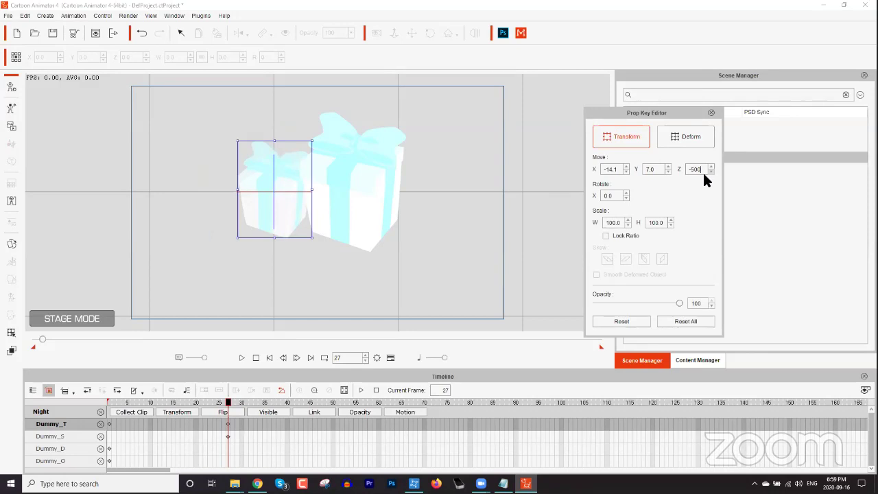
{"action": "mouse_move", "coordinate": [229, 407]}
{"action": "left_mouse_down"}
{"action": "mouse_move", "coordinate": [90, 405]}
{"action": "mouse_move", "coordinate": [228, 402]}
{"action": "left_mouse_up"}
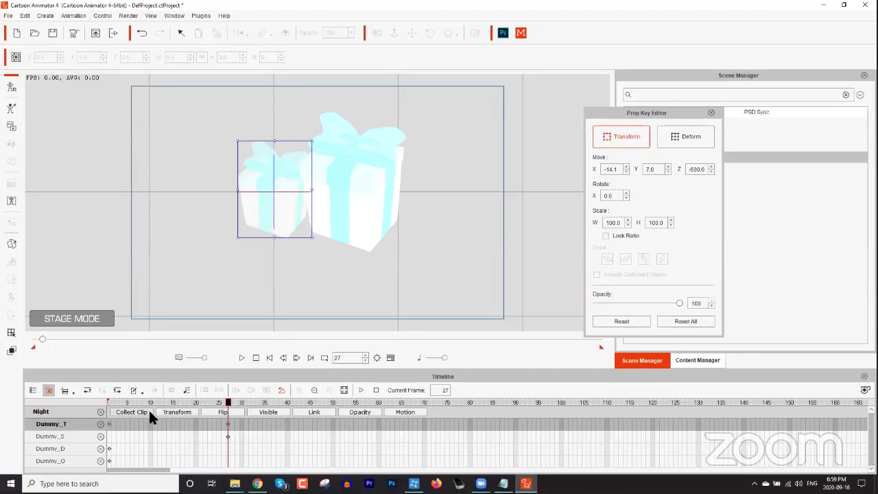
Step: Show the Night prop's Transform track, close the Prop Key Editor and push the prop back to Z -636 at frame 27
{"action": "left_click", "coordinate": [178, 414]}
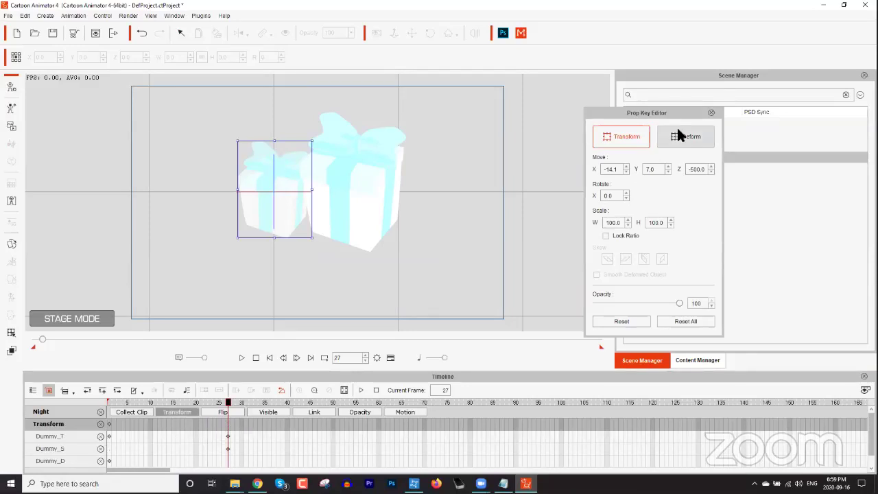
{"action": "left_click", "coordinate": [710, 113]}
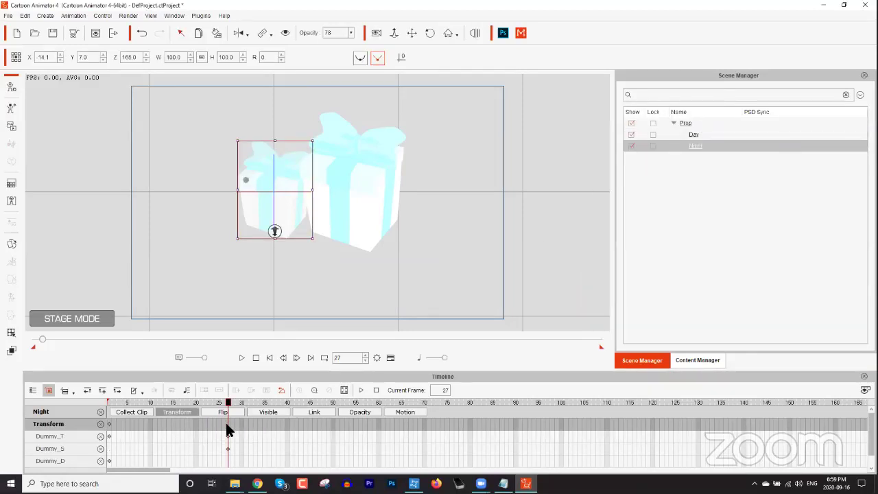
{"action": "left_click_drag", "start_coordinate": [276, 231], "coordinate": [196, 109]}
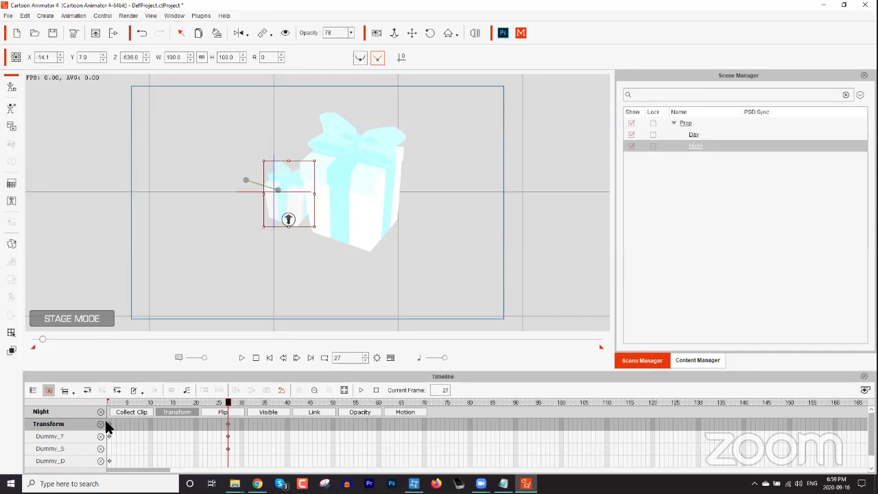
{"action": "left_click", "coordinate": [226, 435]}
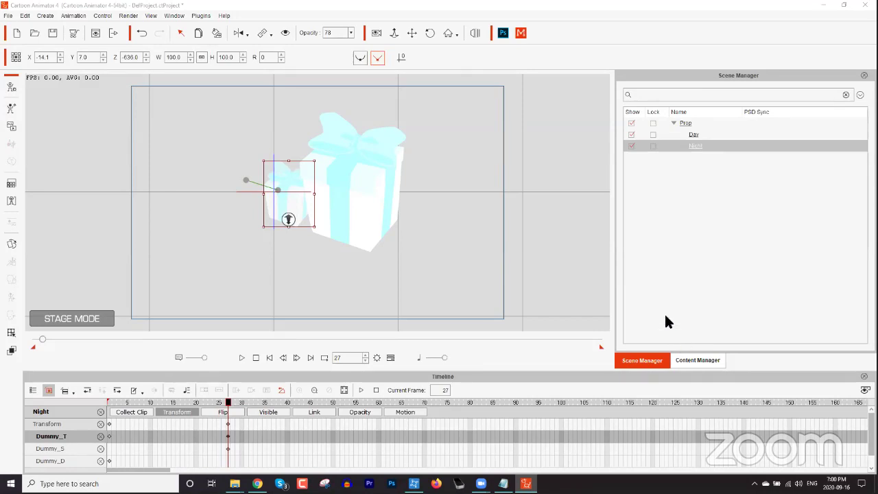
{"action": "left_click", "coordinate": [224, 16]}
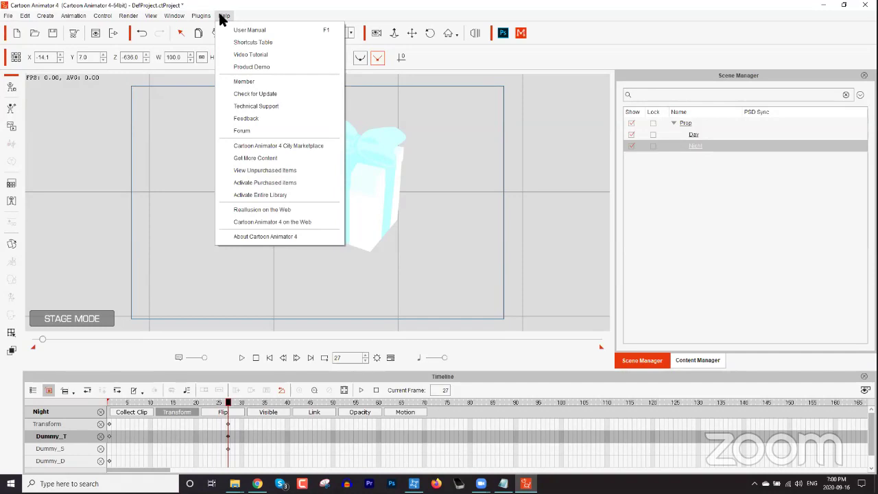
{"action": "left_click", "coordinate": [218, 10]}
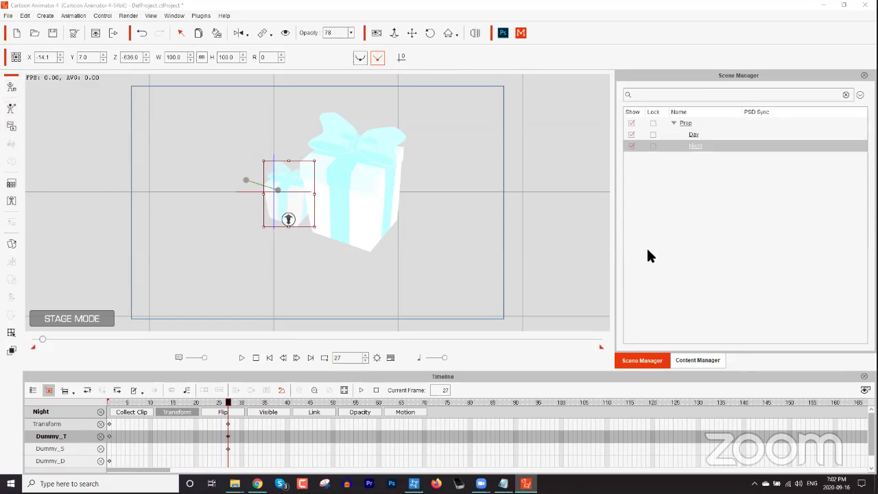
Step: Look through the prop template folders, then switch to Chrome and list all Cartoon Animator items in the Reallusion Content Store
{"action": "left_click", "coordinate": [706, 362]}
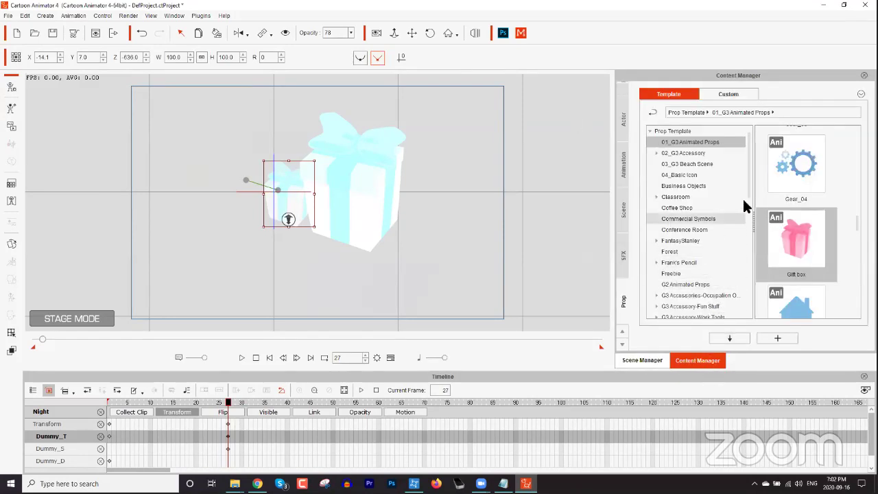
{"action": "left_click_drag", "start_coordinate": [748, 171], "coordinate": [748, 280]}
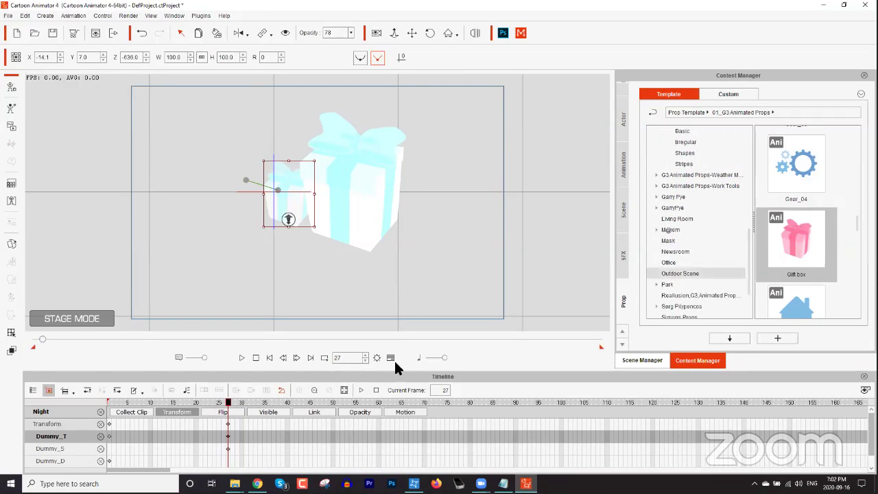
{"action": "mouse_move", "coordinate": [257, 484]}
{"action": "left_click", "coordinate": [258, 446]}
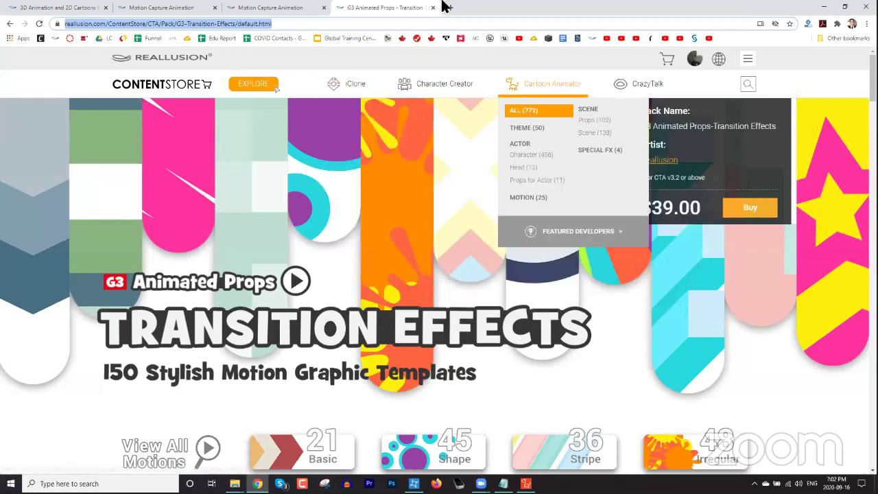
{"action": "left_click", "coordinate": [535, 114]}
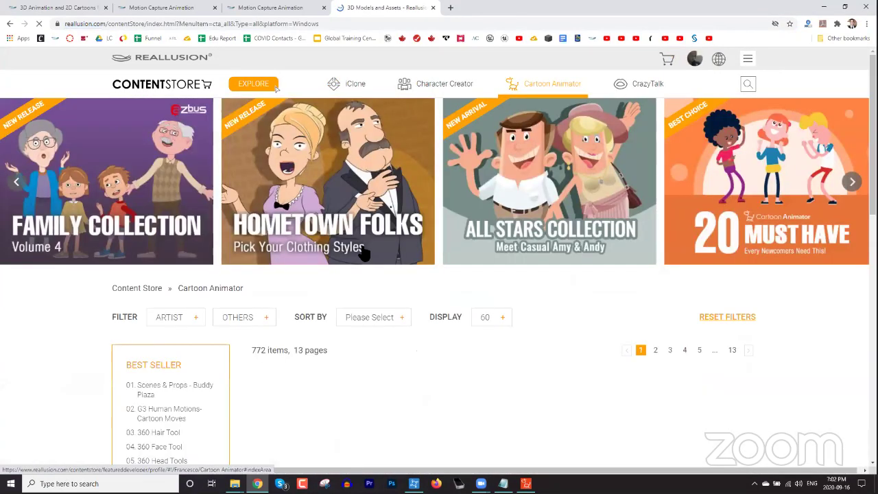
{"action": "scroll", "coordinate": [302, 274], "scroll_direction": "down", "scroll_amount": 3}
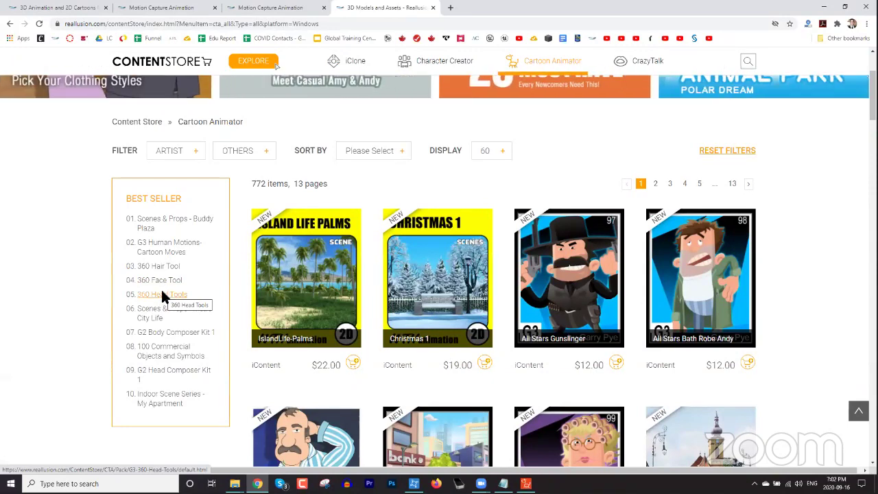
Step: Open the 360 Hair Tool product page and review its templates, drawing styles and how-to videos
{"action": "left_click", "coordinate": [157, 267]}
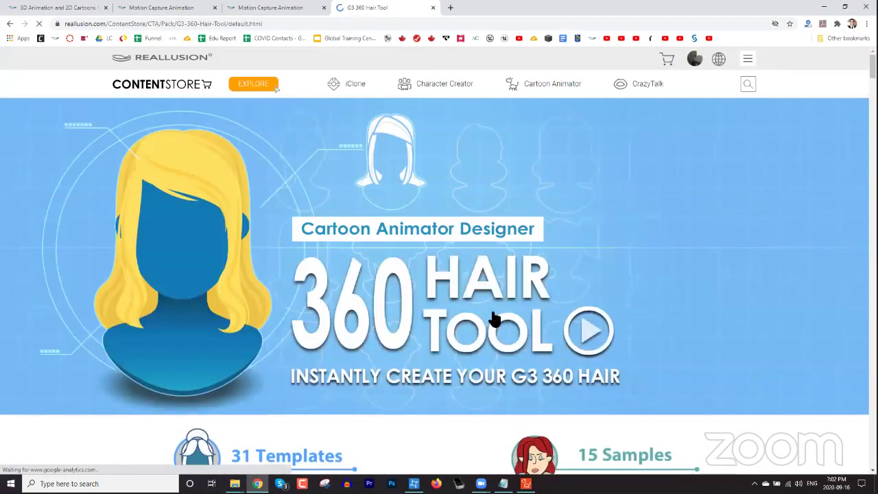
{"action": "scroll", "coordinate": [489, 312], "scroll_direction": "down", "scroll_amount": 5}
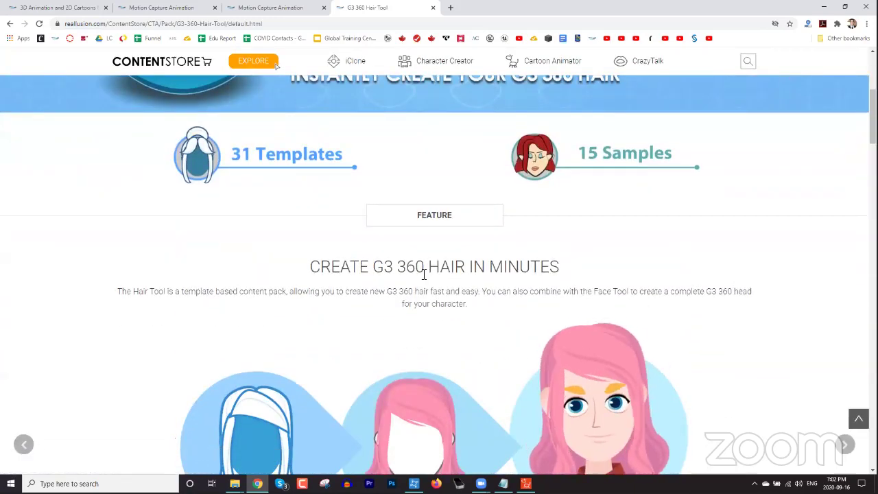
{"action": "scroll", "coordinate": [419, 275], "scroll_direction": "down", "scroll_amount": 3}
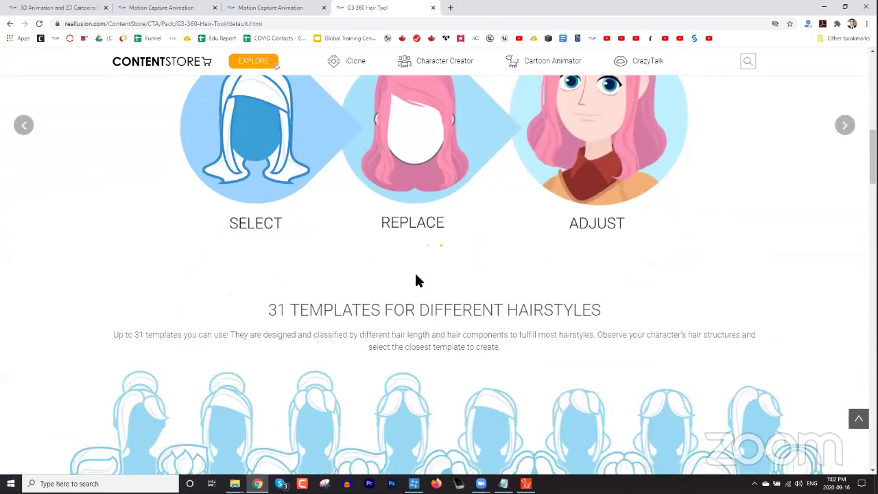
{"action": "scroll", "coordinate": [420, 274], "scroll_direction": "down", "scroll_amount": 2}
{"action": "scroll", "coordinate": [421, 280], "scroll_direction": "down", "scroll_amount": 7}
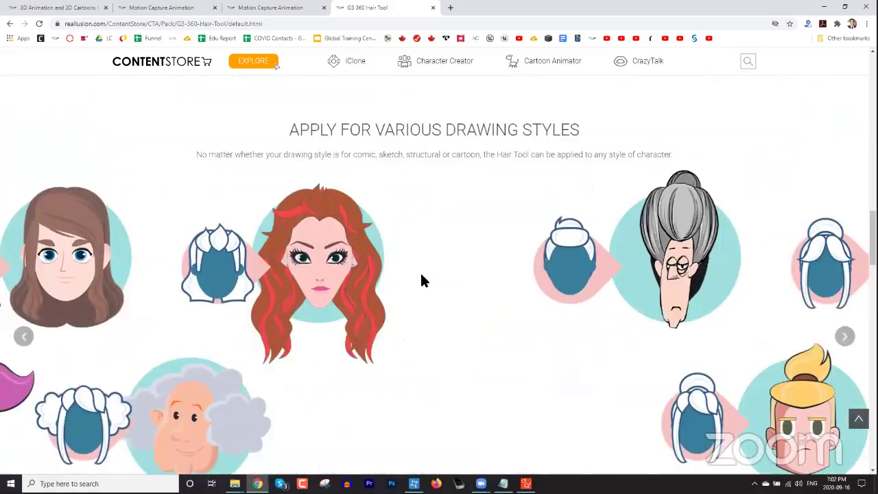
{"action": "scroll", "coordinate": [415, 277], "scroll_direction": "down", "scroll_amount": 5}
{"action": "scroll", "coordinate": [414, 282], "scroll_direction": "down", "scroll_amount": 3}
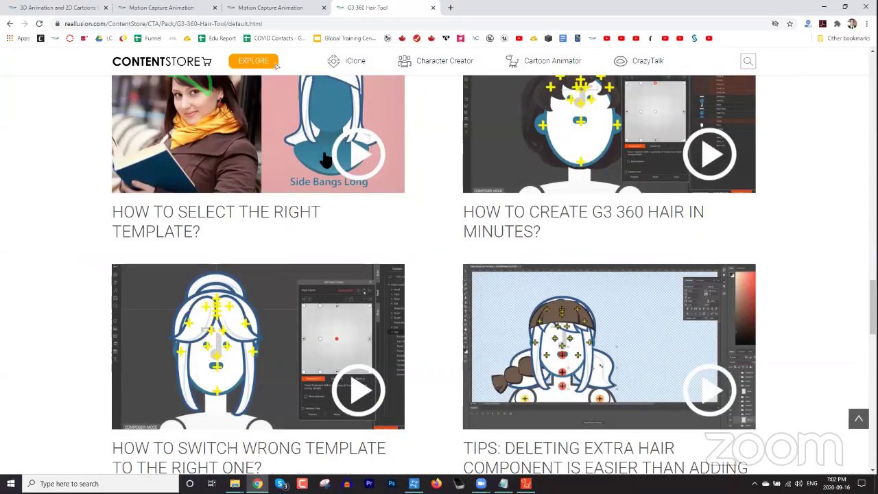
{"action": "scroll", "coordinate": [329, 172], "scroll_direction": "up", "scroll_amount": 2}
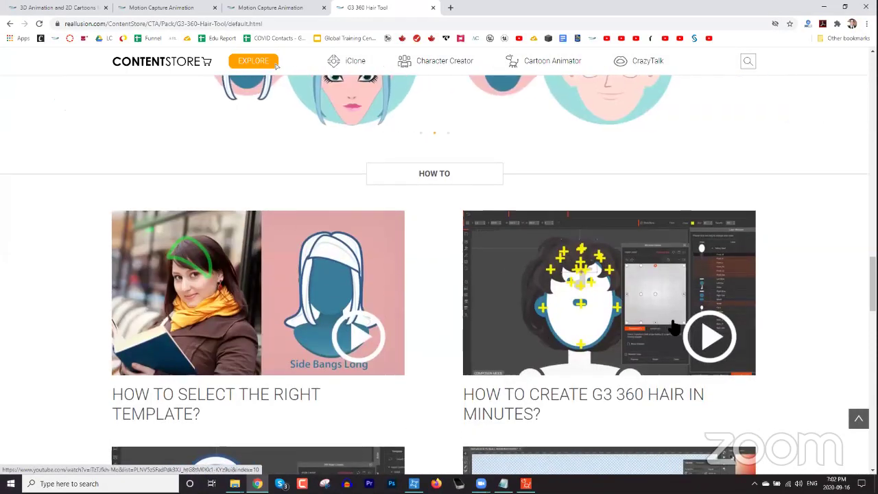
{"action": "scroll", "coordinate": [675, 328], "scroll_direction": "down", "scroll_amount": 5}
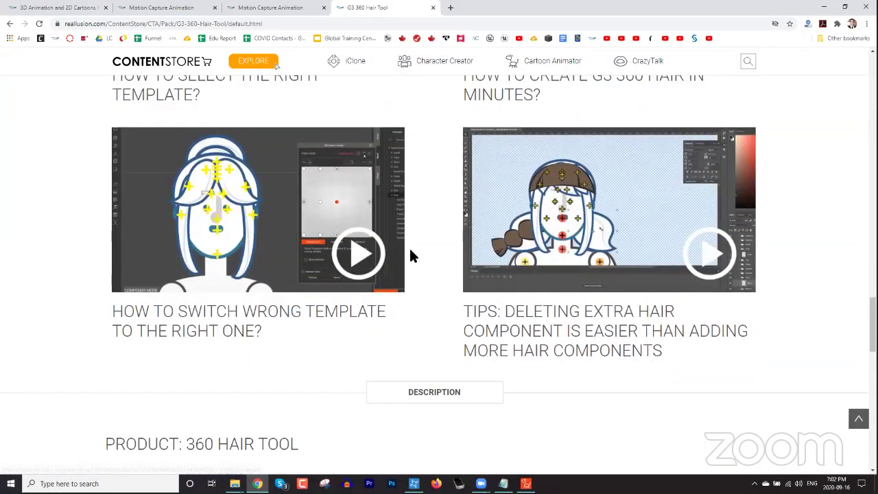
Step: Back in Cartoon Animator, add Helsing from the G3 360 Head Tools Bonus character templates and move him to about X -83, Y -97
{"action": "left_click", "coordinate": [527, 484]}
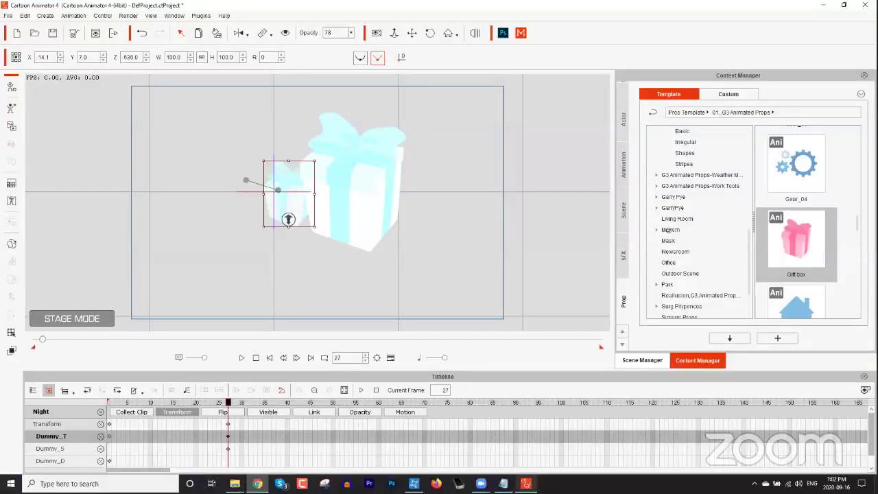
{"action": "left_click", "coordinate": [625, 124]}
{"action": "left_click", "coordinate": [694, 144]}
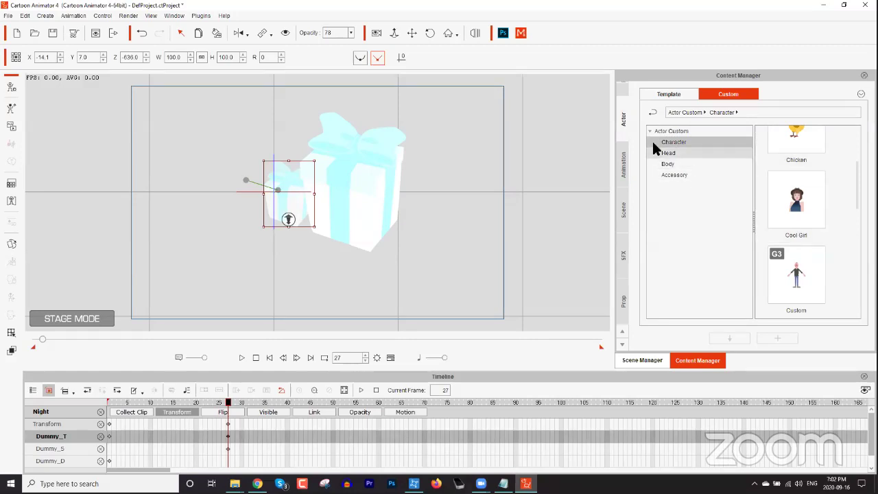
{"action": "left_click", "coordinate": [684, 97]}
{"action": "scroll", "coordinate": [857, 188], "scroll_direction": "down", "scroll_amount": 2}
{"action": "scroll", "coordinate": [807, 220], "scroll_direction": "down", "scroll_amount": 3}
{"action": "right_click", "coordinate": [820, 229]}
{"action": "left_click", "coordinate": [810, 220]}
{"action": "left_click_drag", "start_coordinate": [810, 220], "coordinate": [428, 227]}
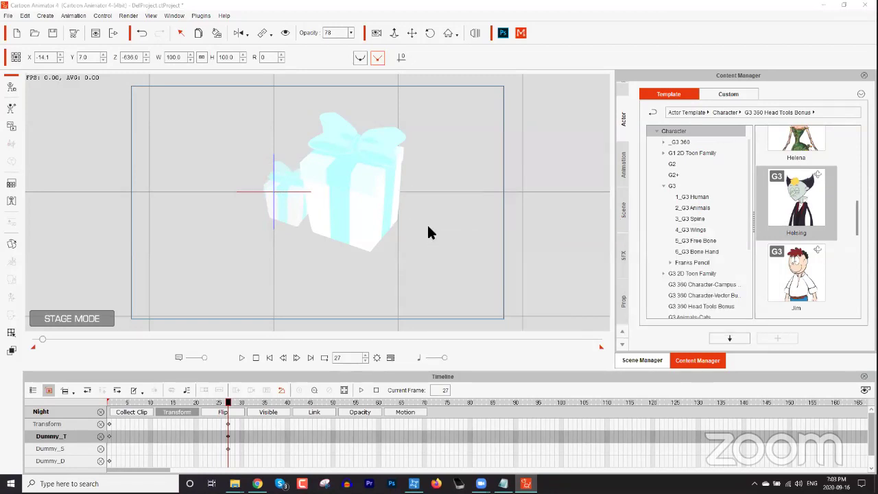
{"action": "left_click_drag", "start_coordinate": [446, 229], "coordinate": [186, 212]}
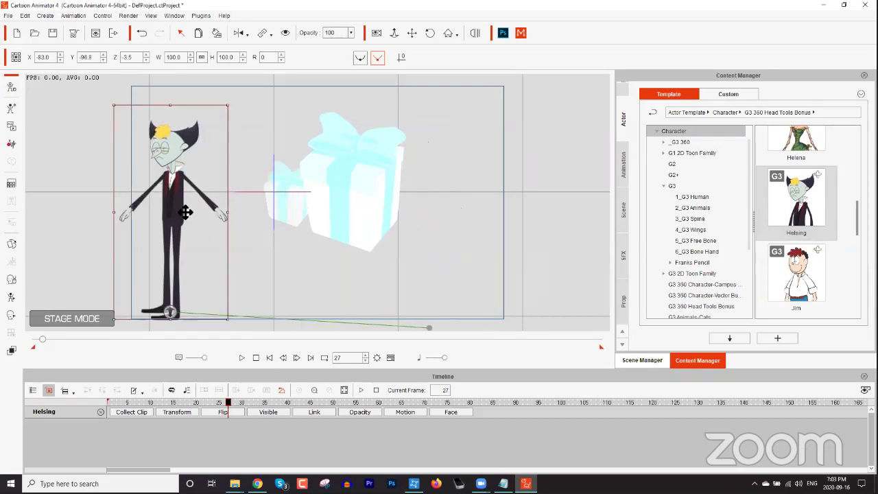
Step: Open Helsing in the Composer and display the Sample Hairstyles of the G3 360 Hair Tool among the head's hair templates
{"action": "left_click", "coordinate": [12, 87]}
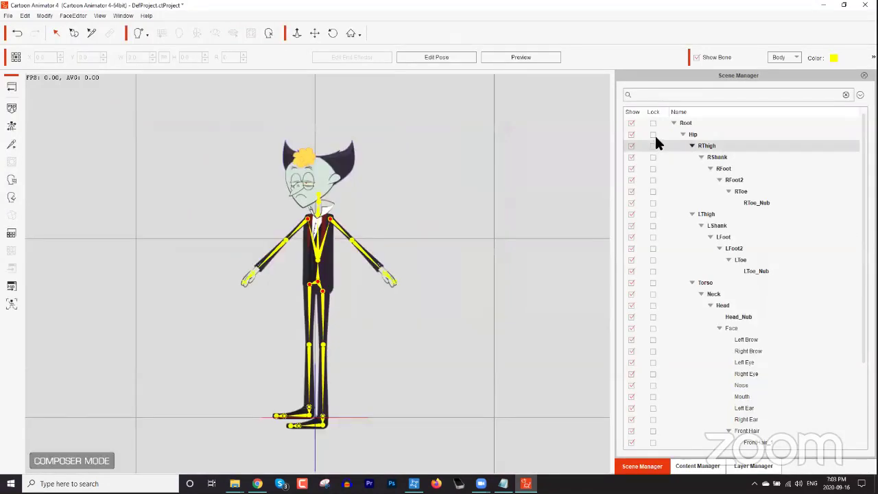
{"action": "left_click", "coordinate": [697, 466]}
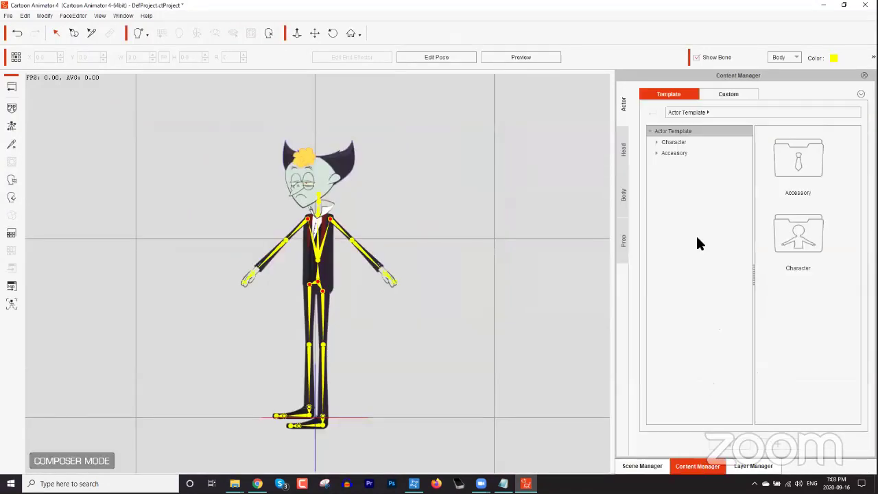
{"action": "left_click", "coordinate": [624, 149]}
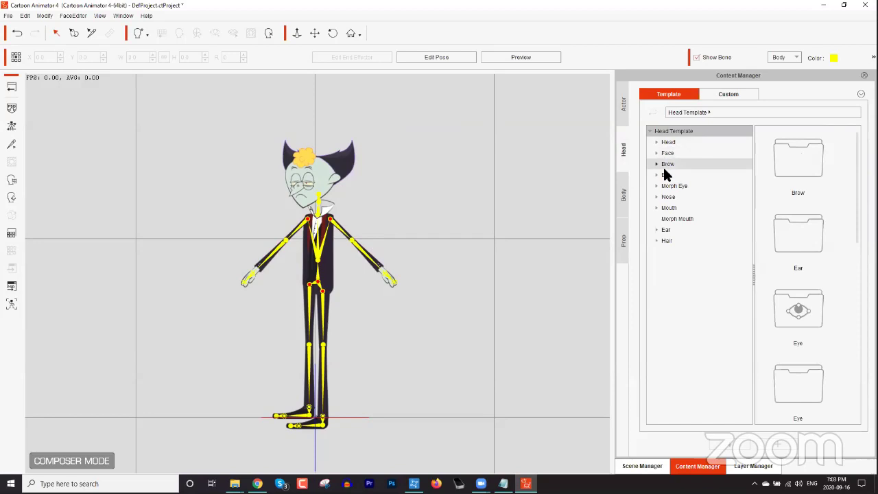
{"action": "left_click", "coordinate": [656, 241]}
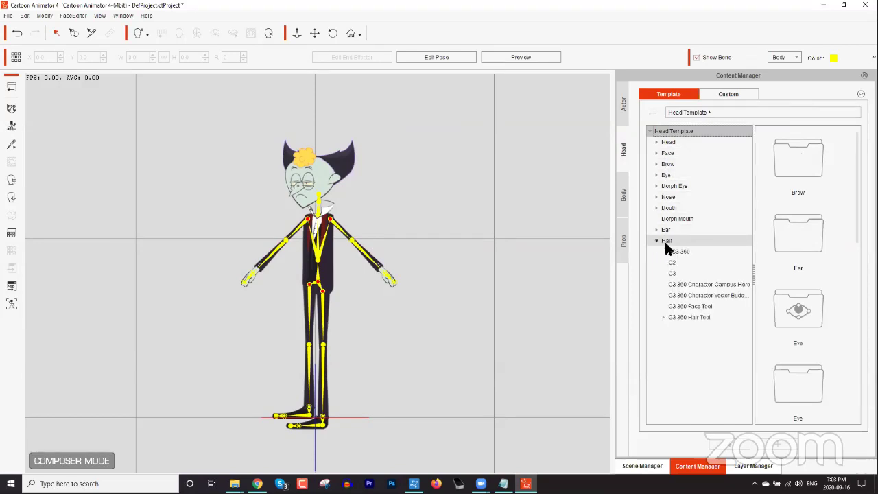
{"action": "left_click", "coordinate": [689, 316]}
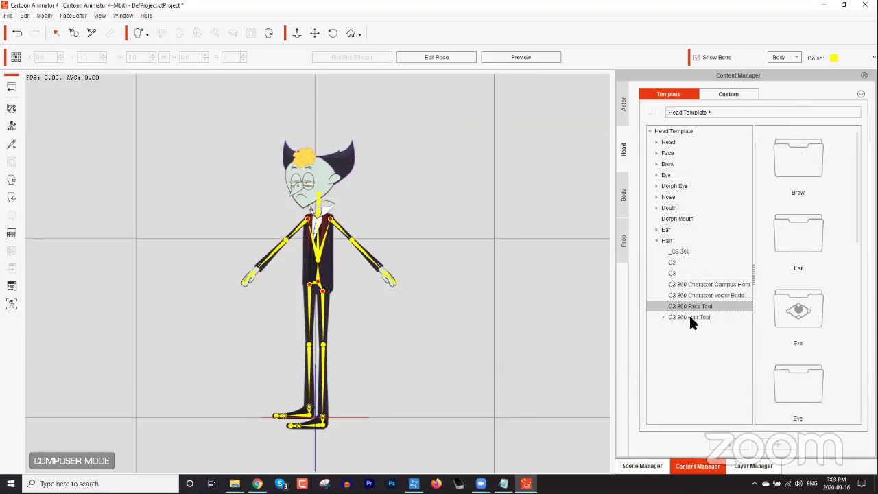
{"action": "left_click", "coordinate": [662, 317]}
{"action": "left_click", "coordinate": [691, 329]}
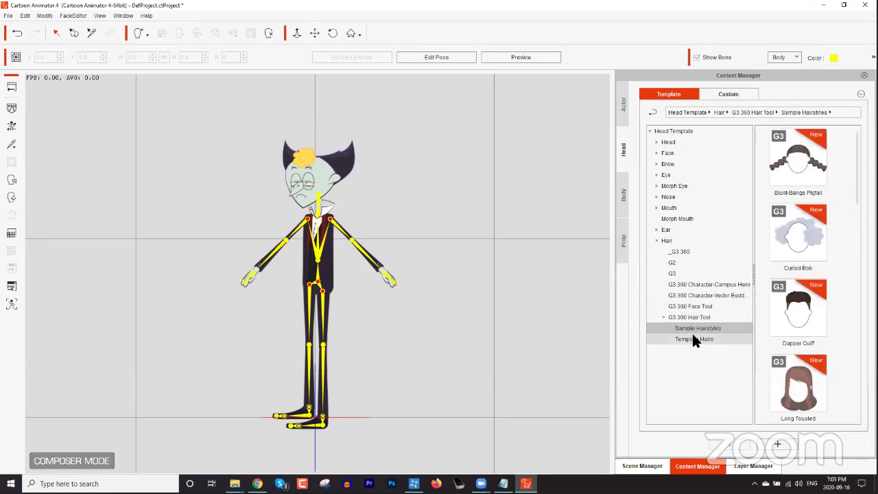
Step: Look through the G3 360 Hair Tool's Sample Hairstyles and Template Hairs collections
{"action": "left_click", "coordinate": [693, 339]}
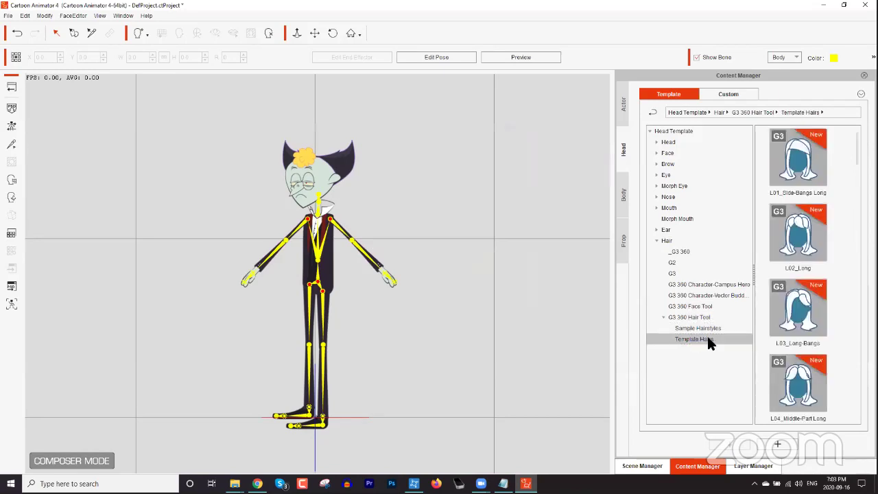
{"action": "left_click", "coordinate": [708, 331]}
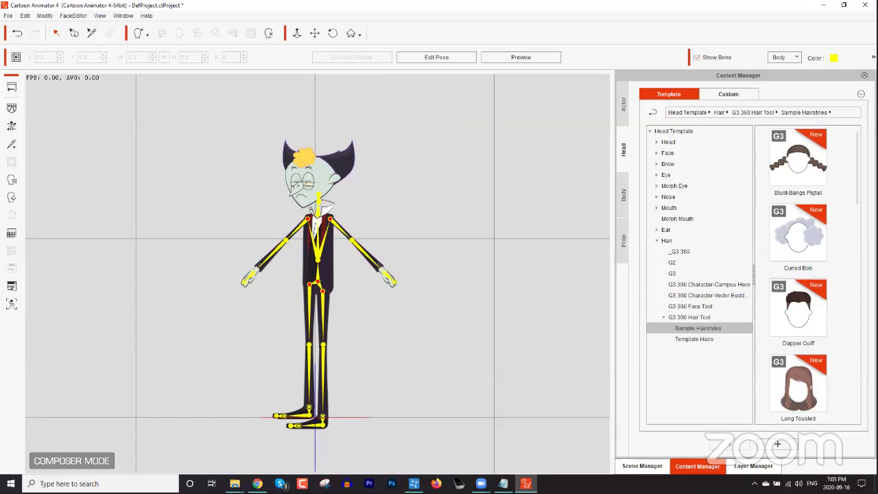
{"action": "scroll", "coordinate": [866, 316], "scroll_direction": "down", "scroll_amount": 10}
{"action": "scroll", "coordinate": [798, 309], "scroll_direction": "down", "scroll_amount": 3}
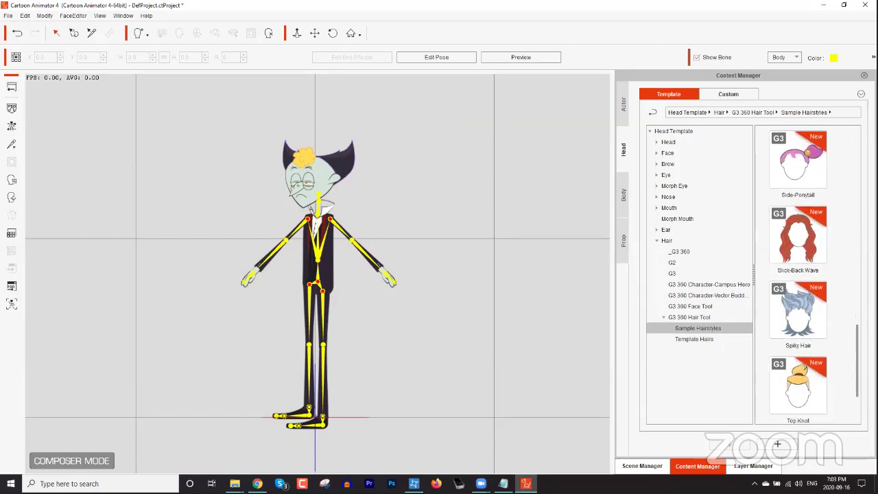
{"action": "left_click", "coordinate": [691, 340]}
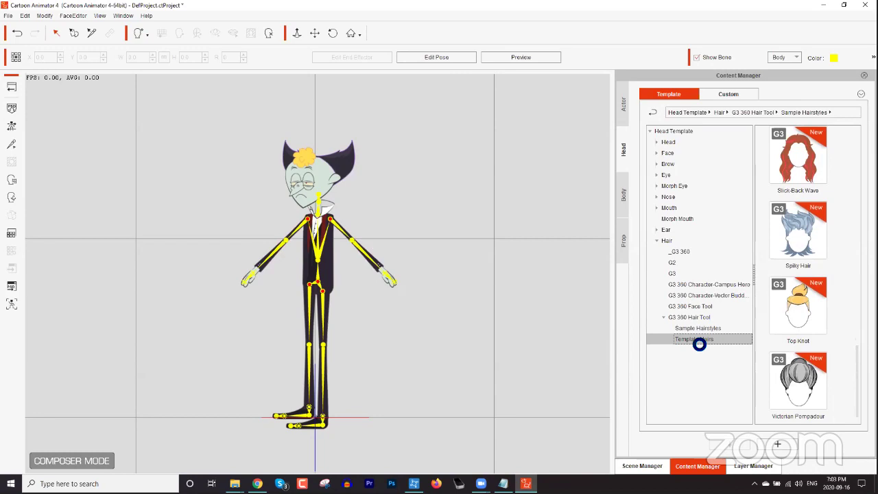
{"action": "left_click_drag", "start_coordinate": [859, 250], "coordinate": [857, 319]}
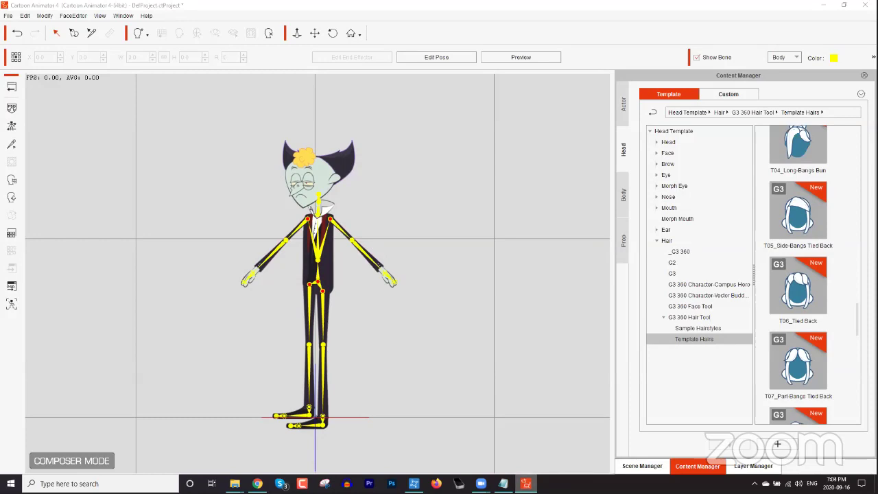
Step: Launch Faceware Realtime for iClone from the desktop, select a camera to view the live face tracking, and close it
{"action": "mouse_move", "coordinate": [525, 484]}
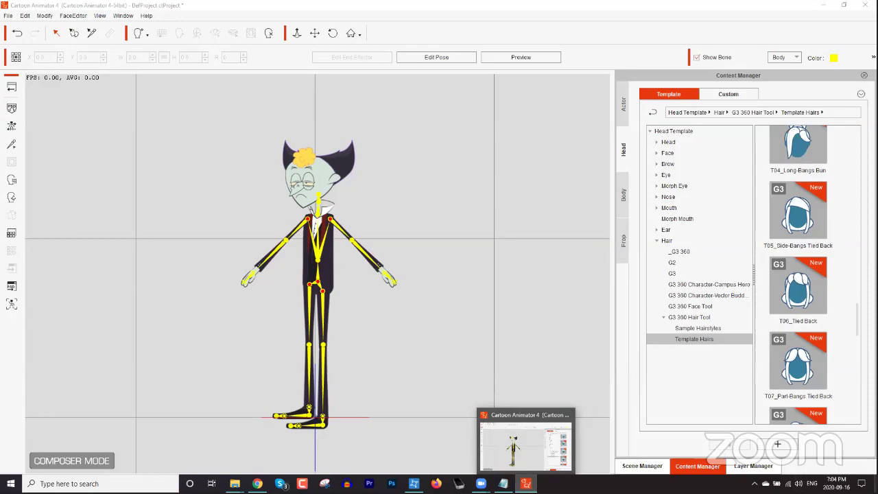
{"action": "key", "text": "super+d"}
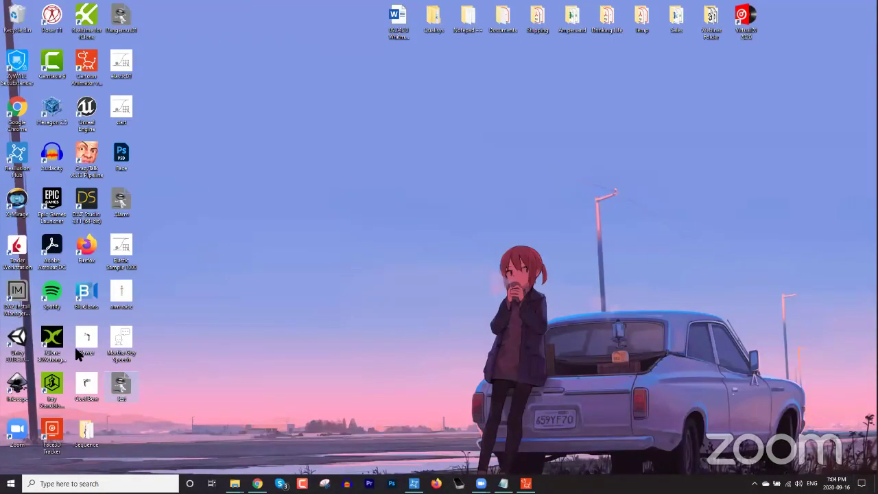
{"action": "double_click", "coordinate": [86, 20]}
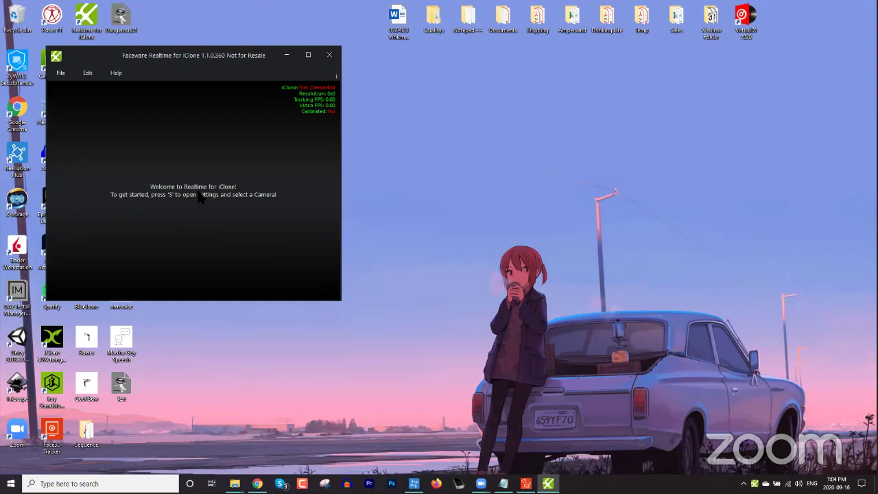
{"action": "key", "text": "s"}
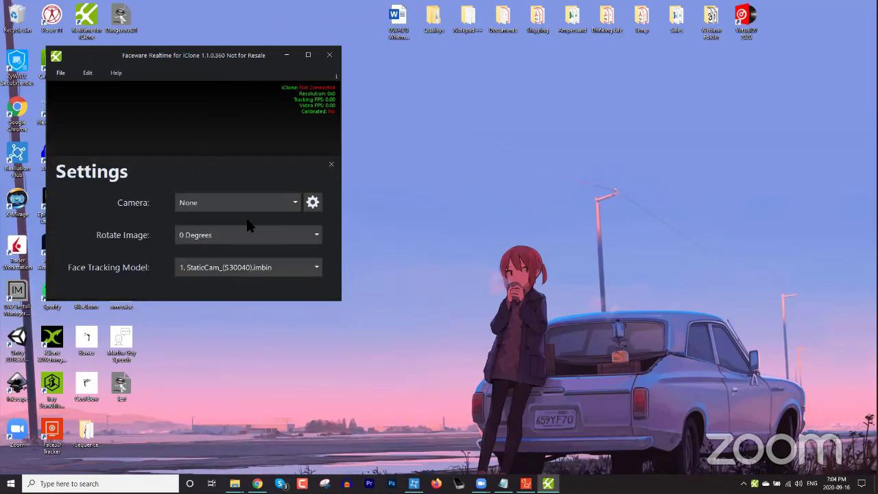
{"action": "left_click", "coordinate": [275, 204]}
{"action": "left_click", "coordinate": [231, 225]}
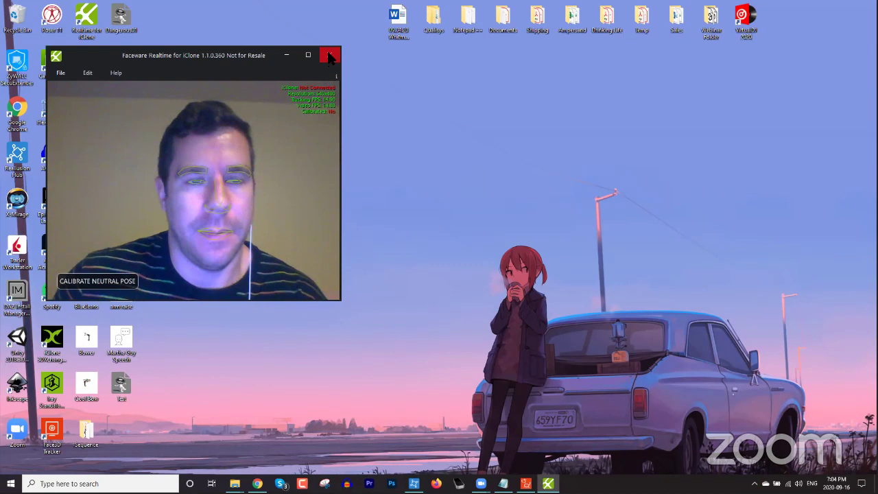
{"action": "left_click", "coordinate": [330, 58]}
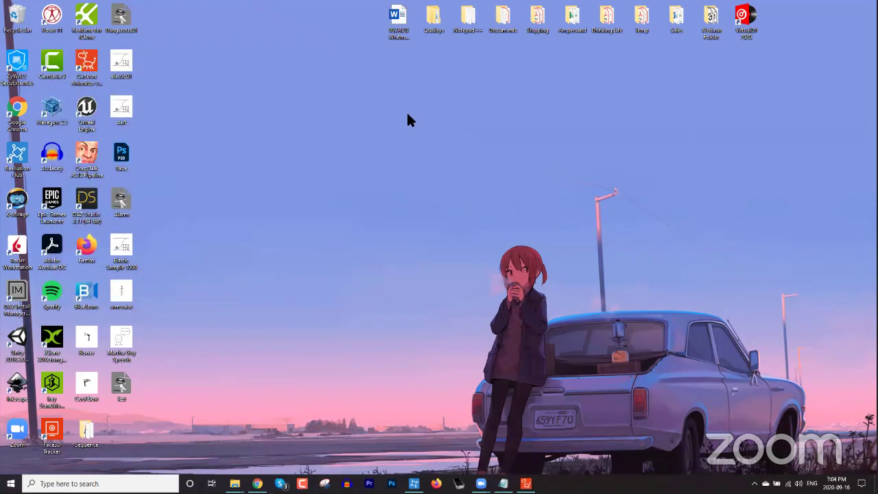